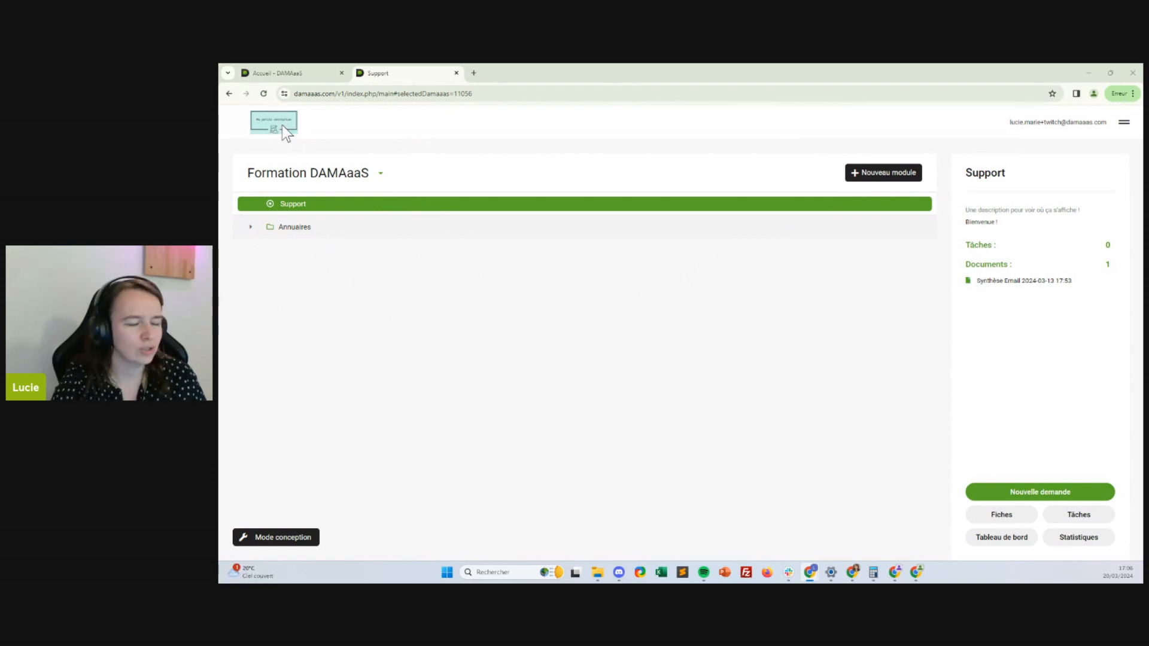
Expand the Annuaires folder and open its Collaborateurs module, which shows 0 tasks
click(290, 230)
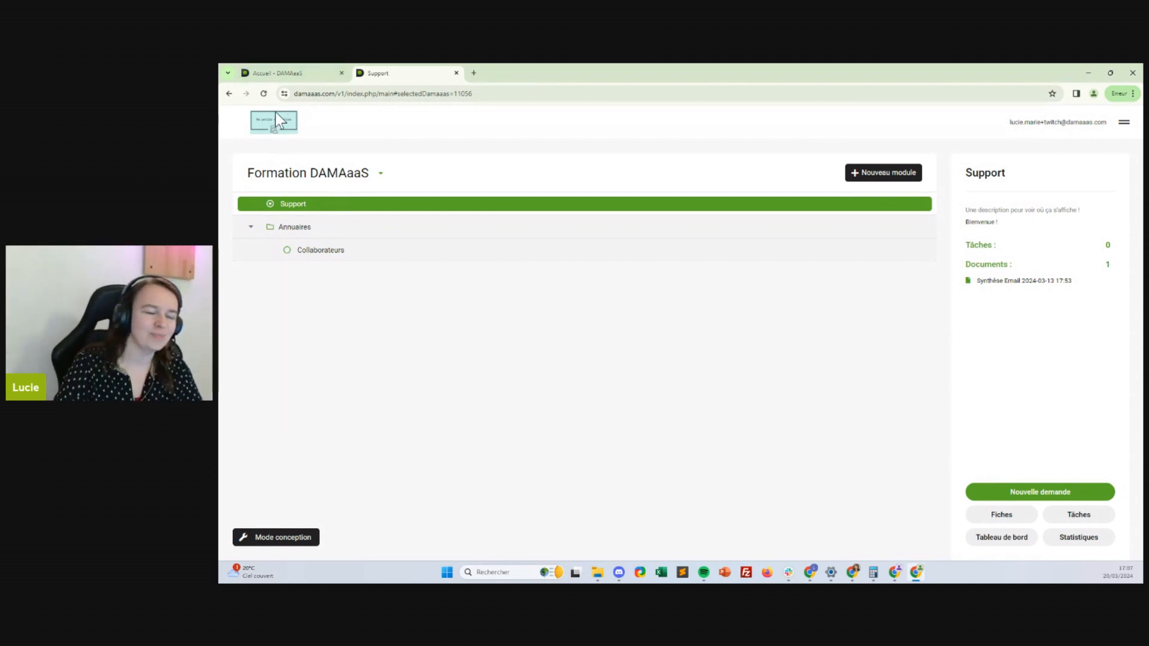
click(288, 72)
click(377, 73)
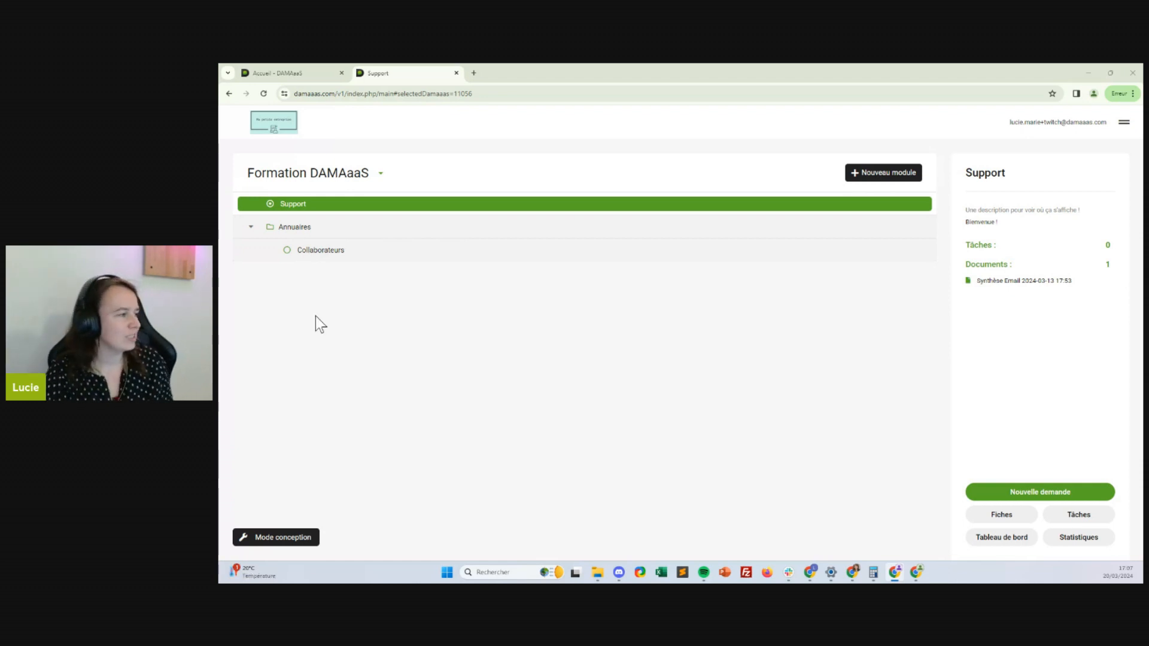
click(335, 250)
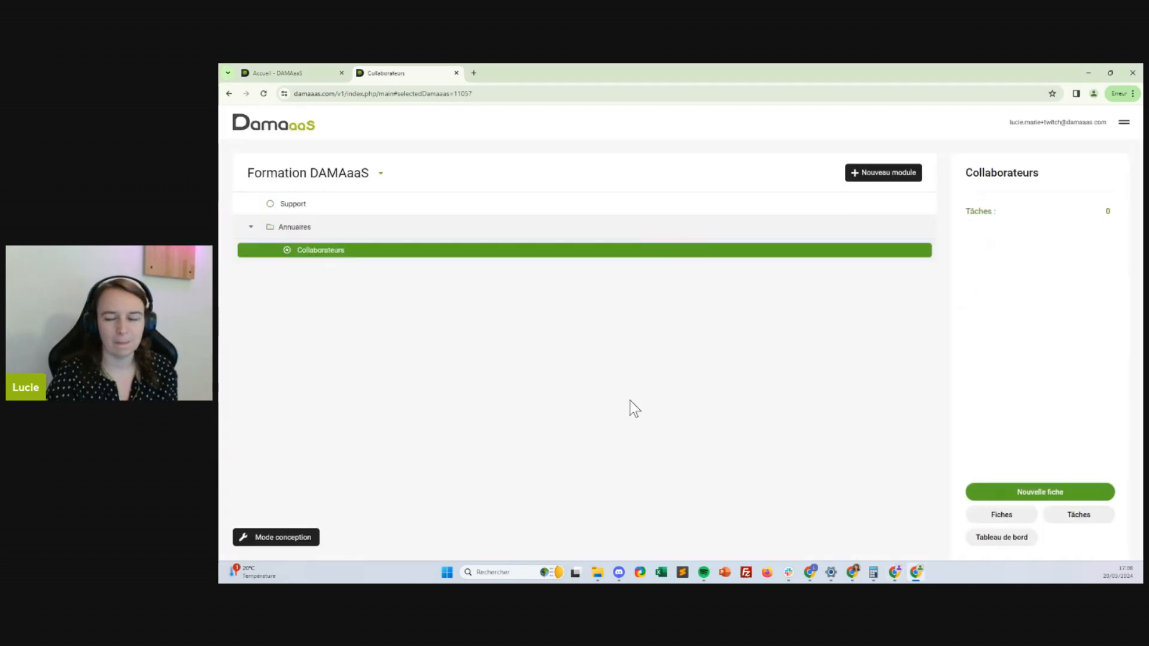
Switch the Collaborateurs form into Mode conception
click(281, 541)
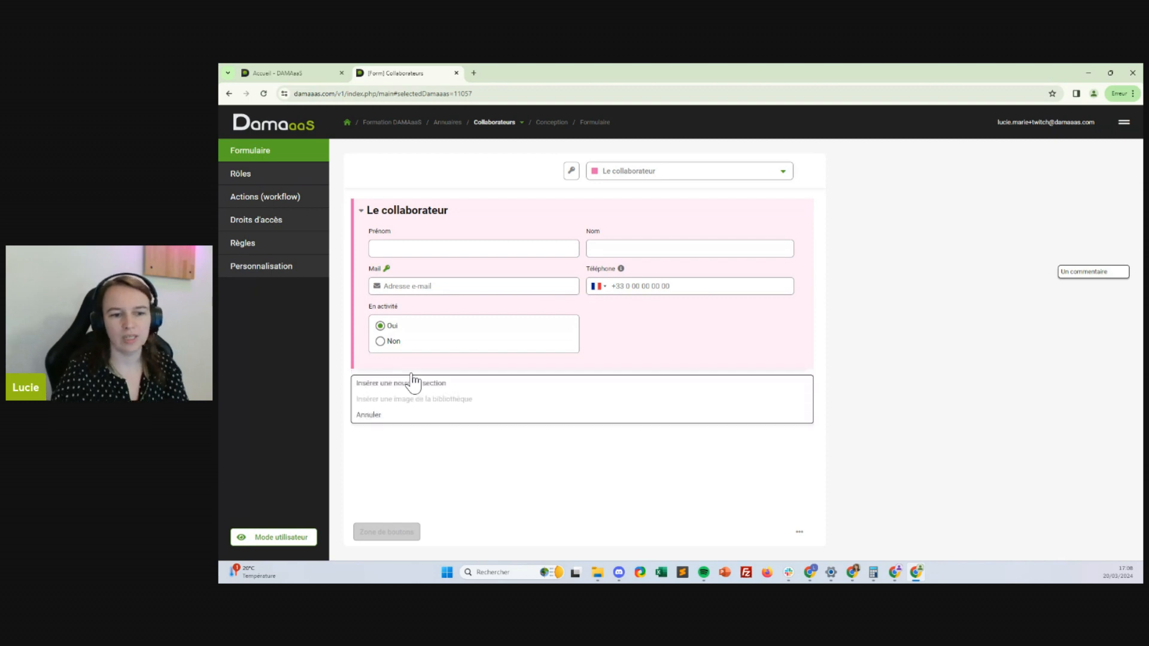
Insert a section named Technique, Masqué by default but Condensé for the Tous les droits role
click(418, 390)
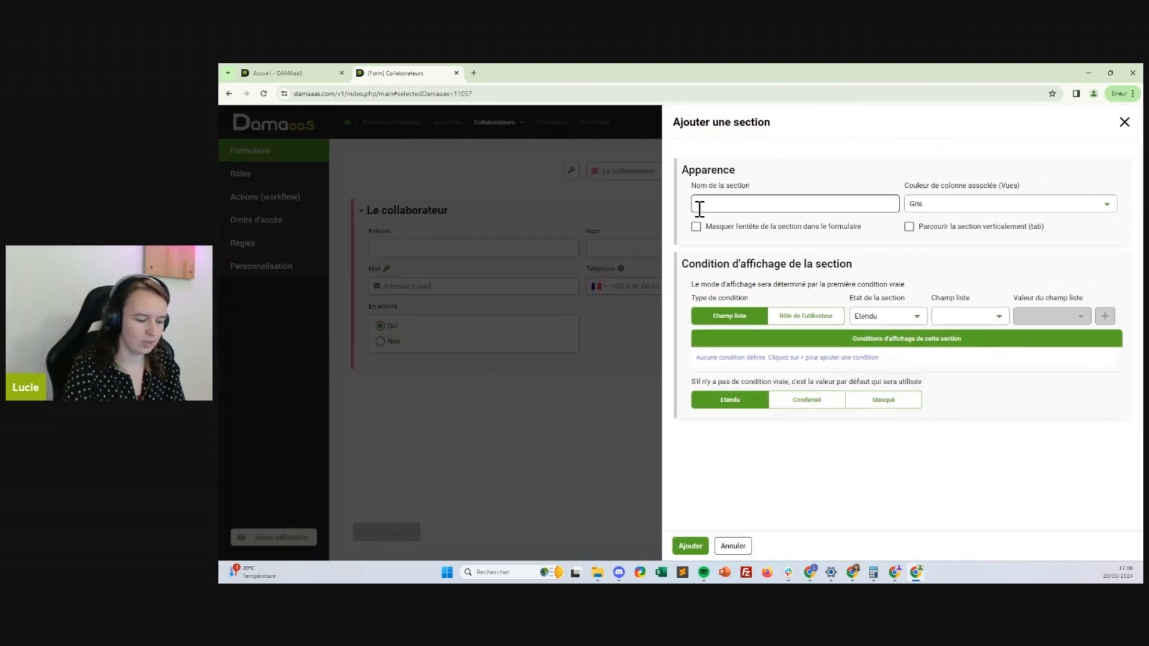
text(Technique)
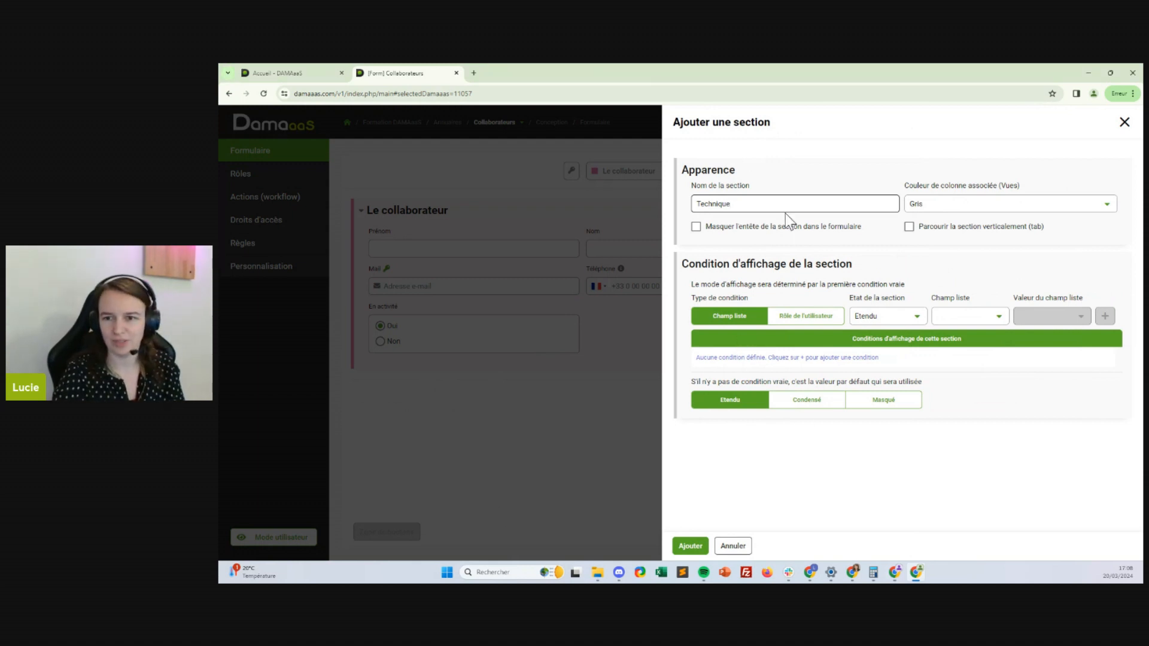
click(890, 402)
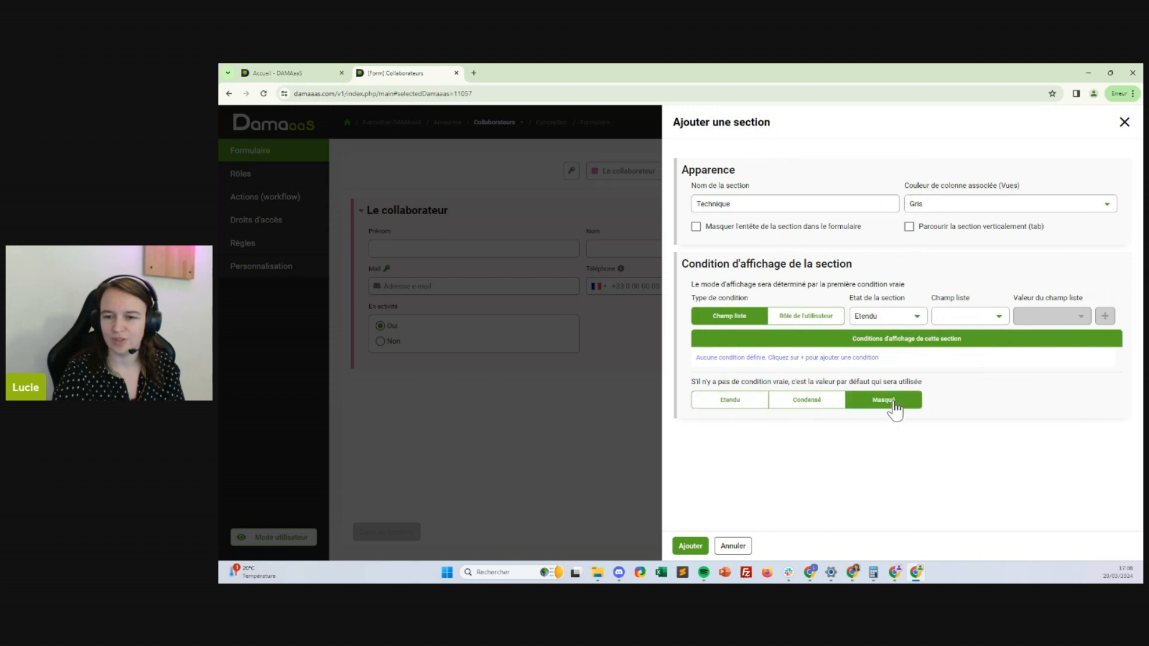
click(832, 317)
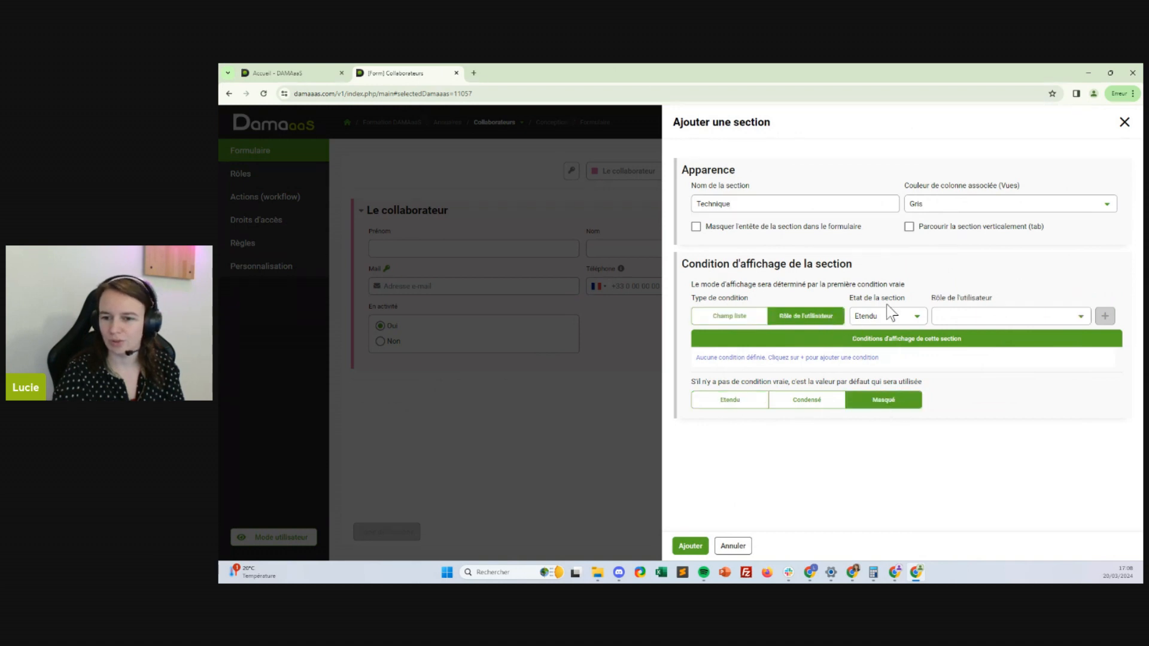
click(888, 316)
click(874, 347)
click(943, 317)
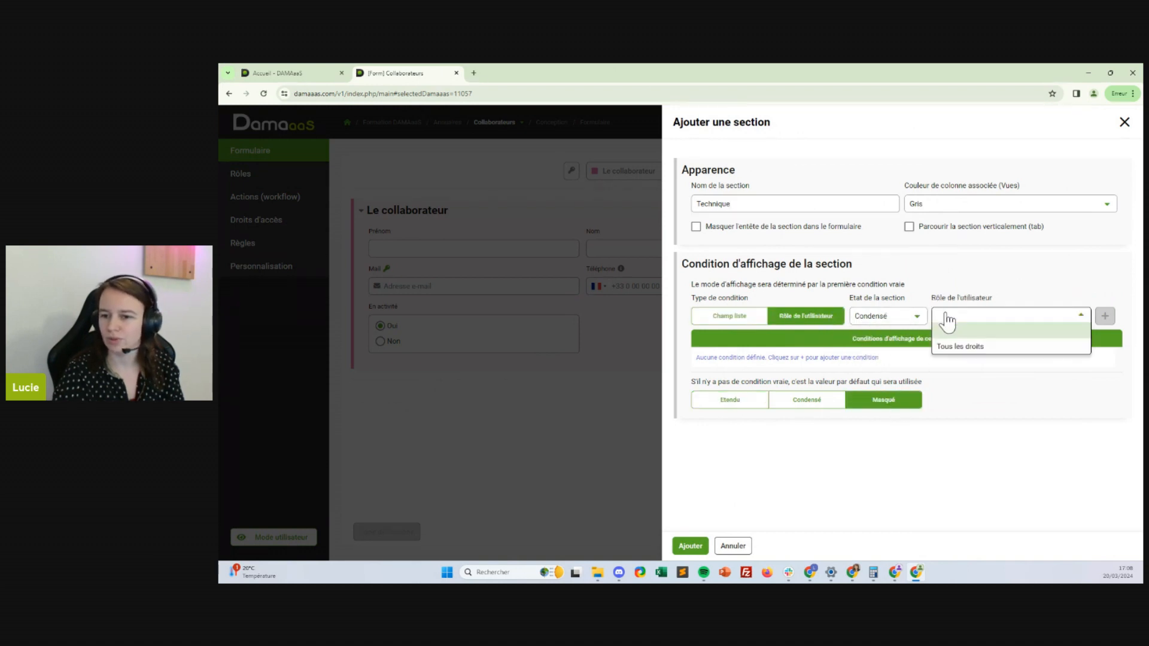
click(961, 348)
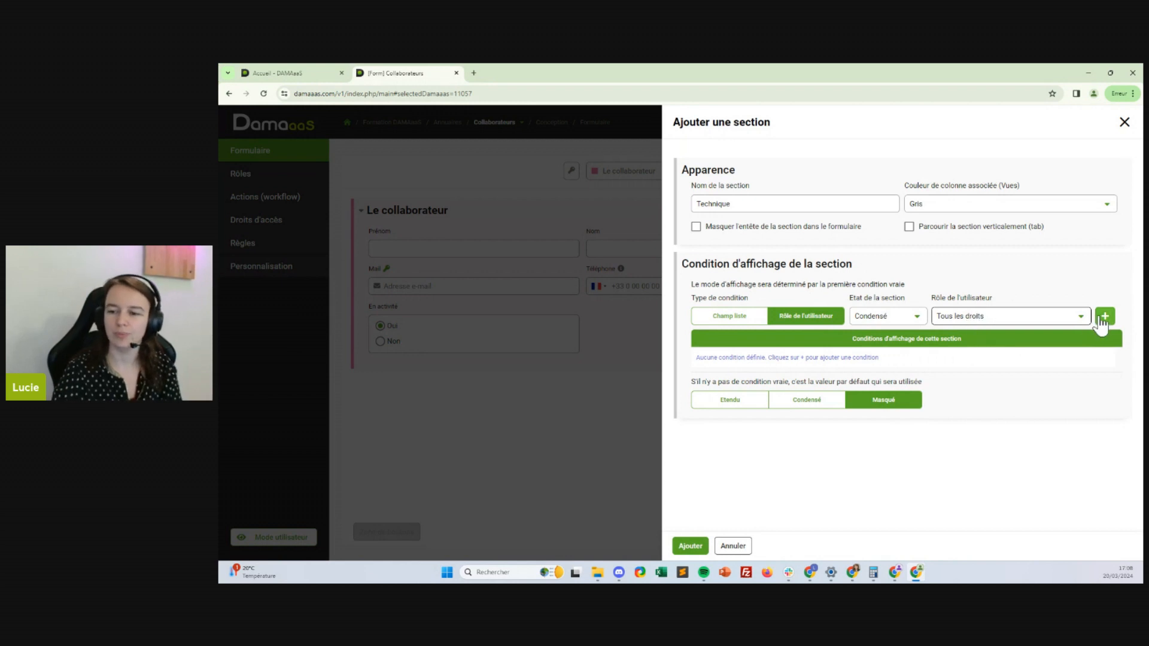
click(1102, 318)
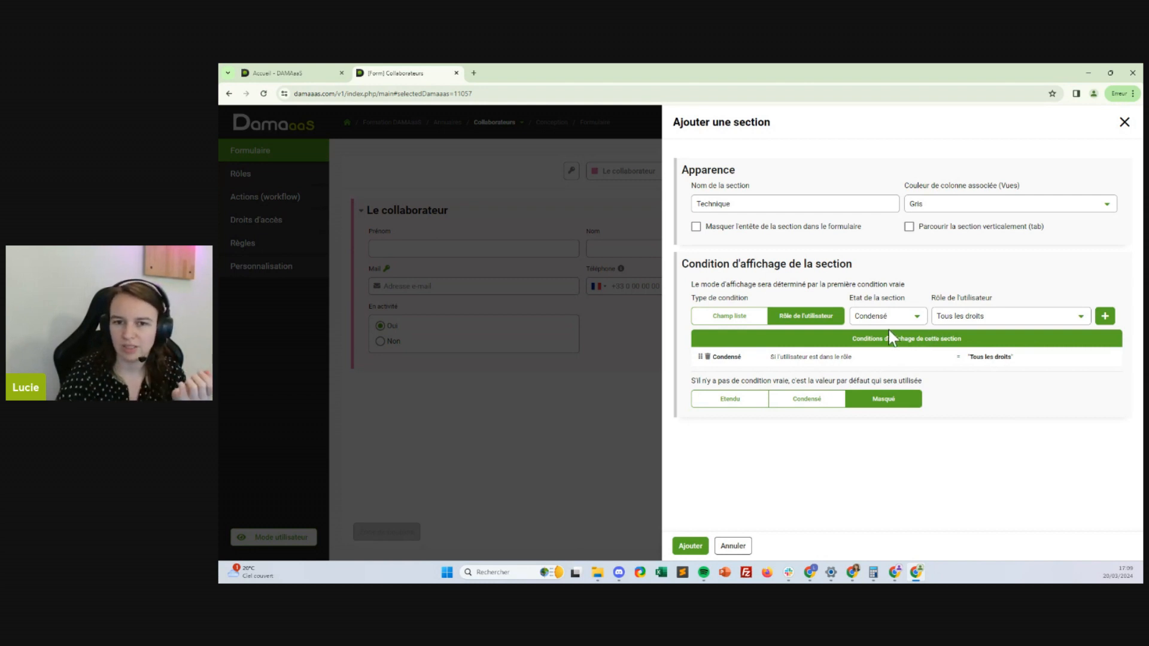
click(690, 547)
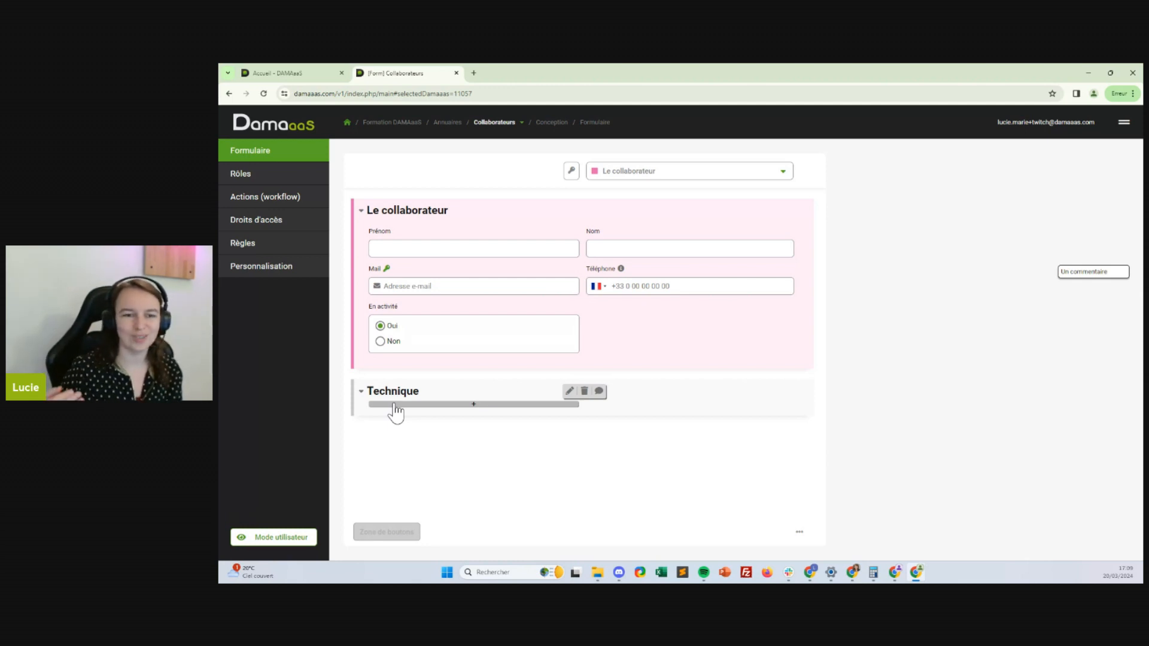
Insert an Email field named 'Collaborateur en activité' in Technique and make it Calculé
click(395, 405)
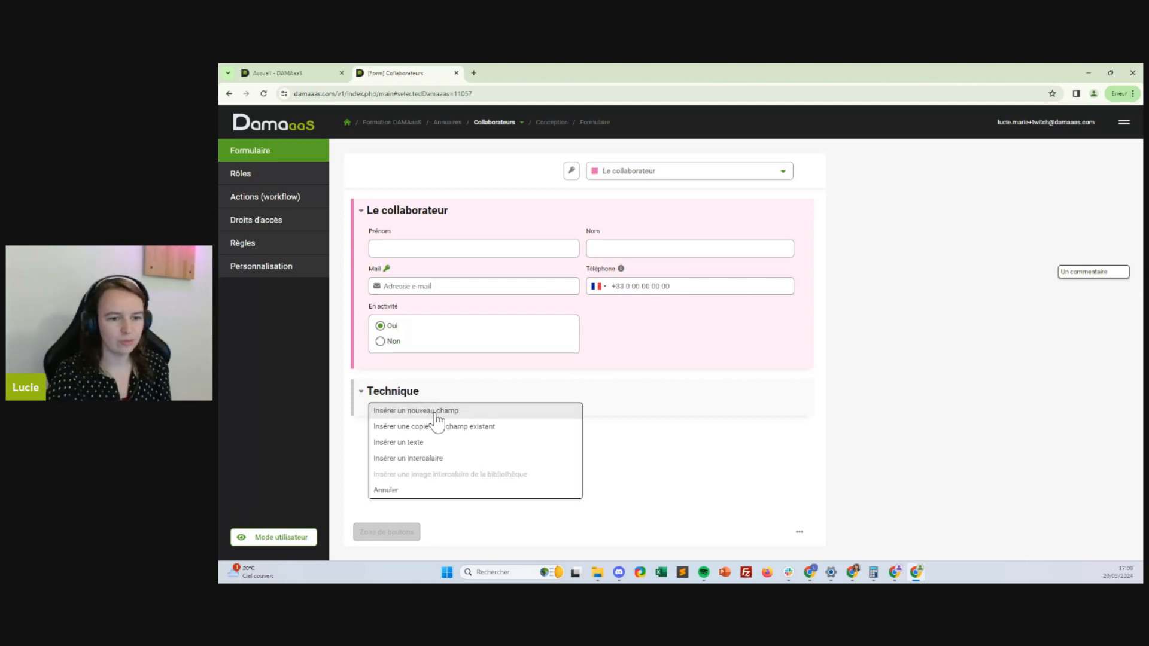
click(416, 410)
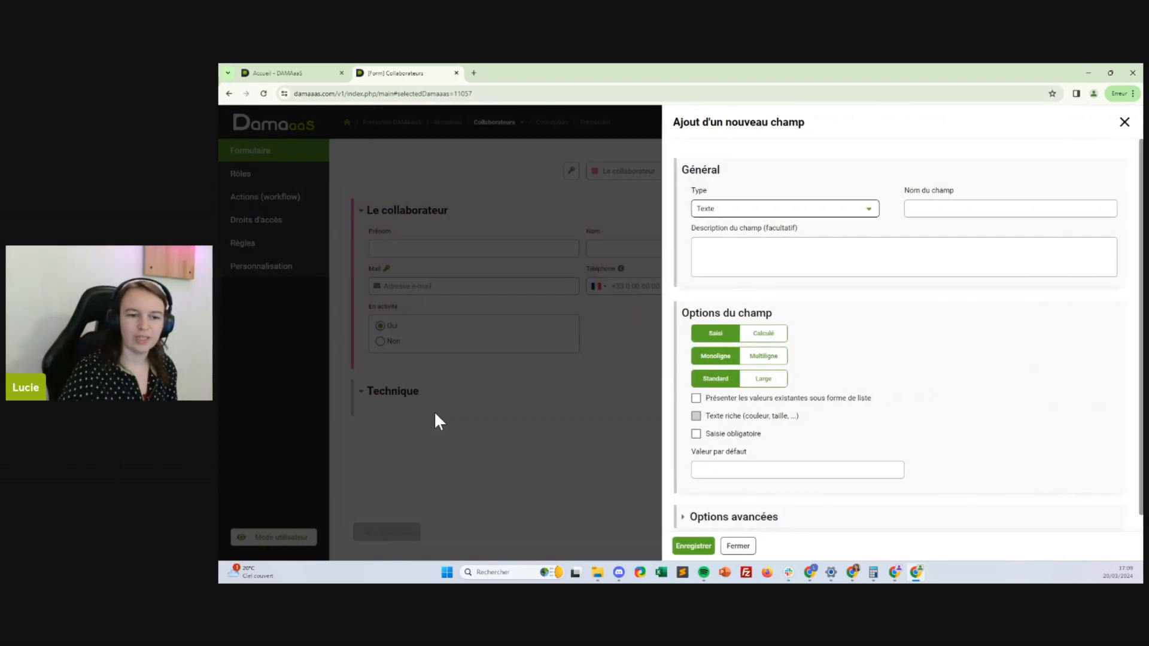
click(829, 210)
click(721, 311)
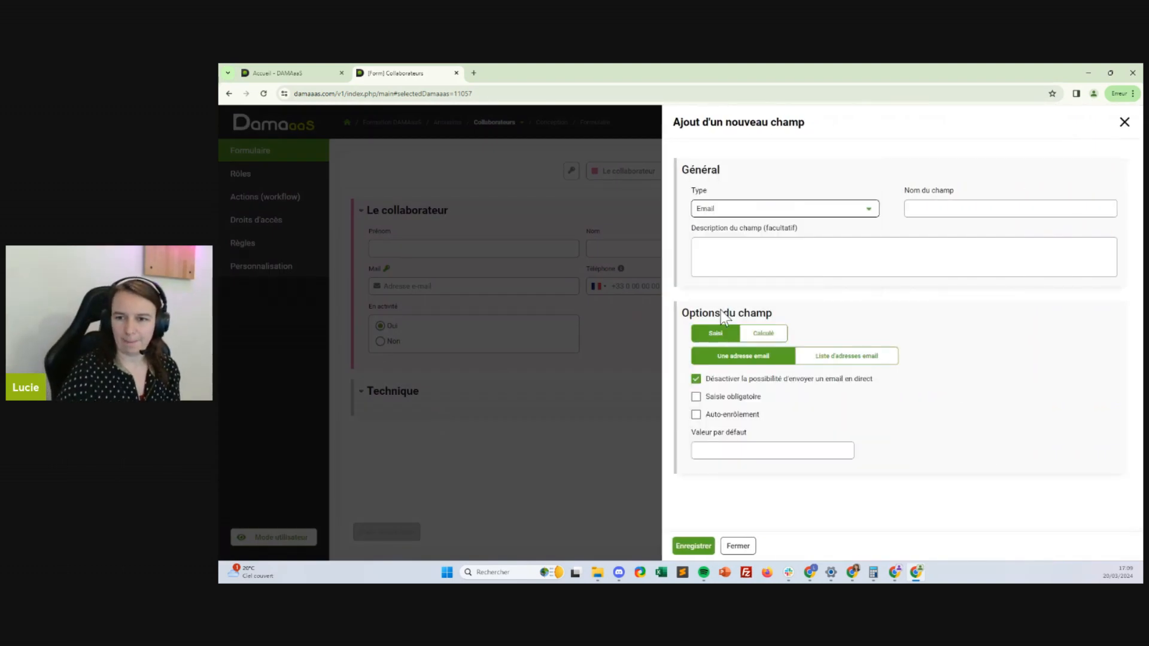
click(964, 214)
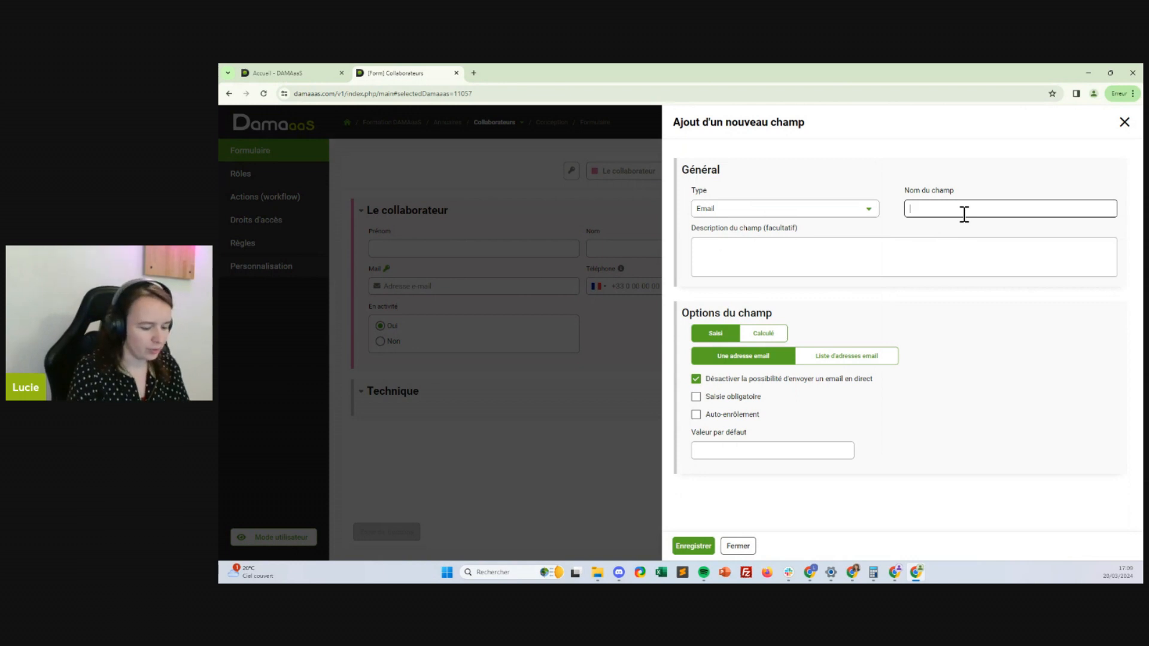
text(Collaborateur)
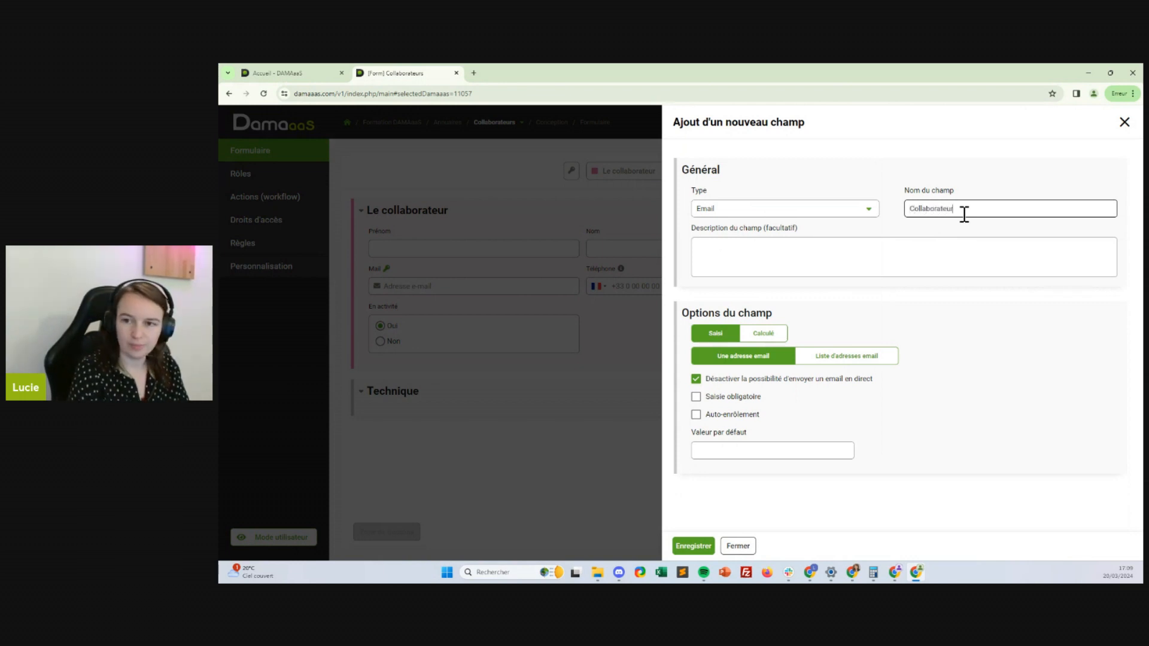
text( en activité)
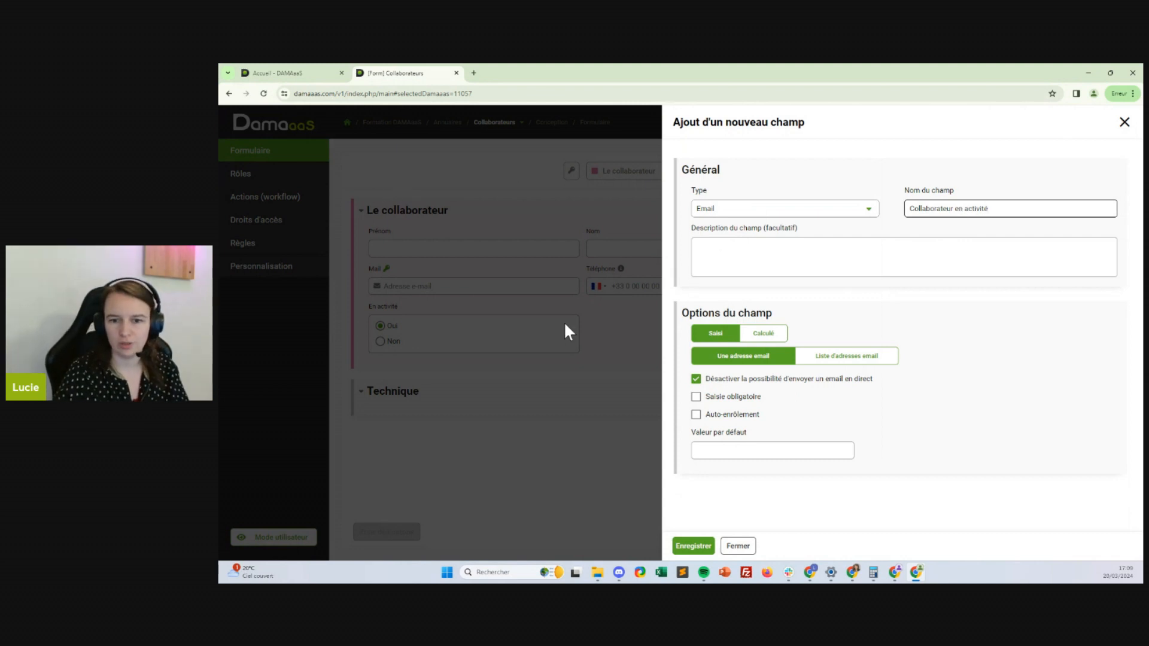
click(775, 336)
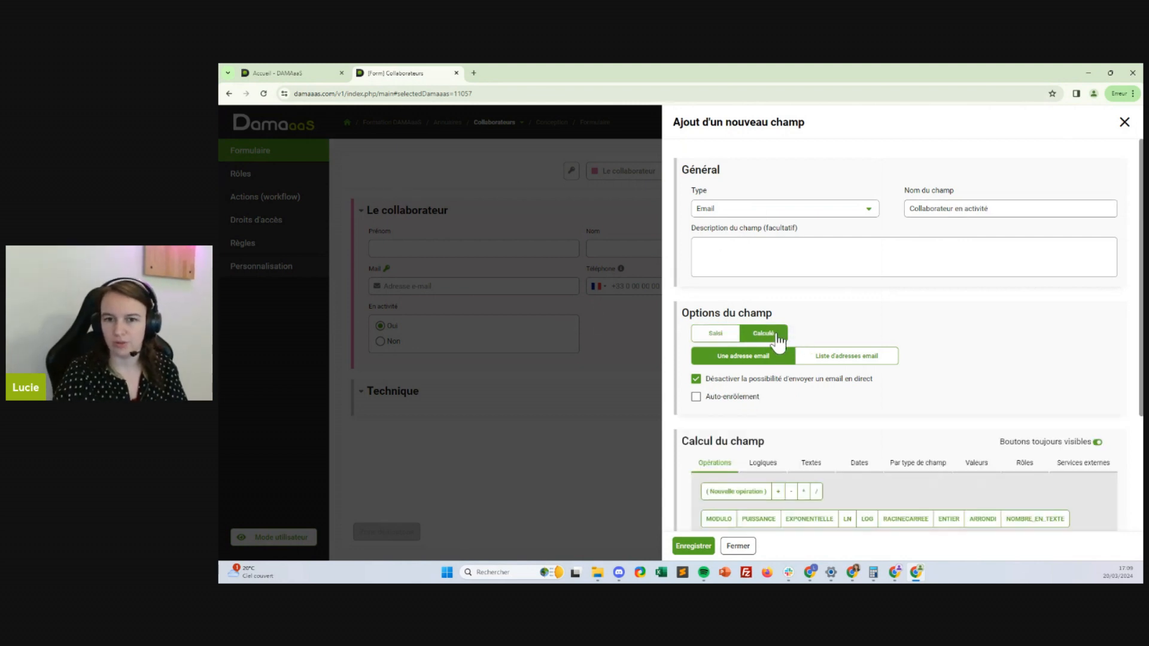
scroll(949, 318, down, 3)
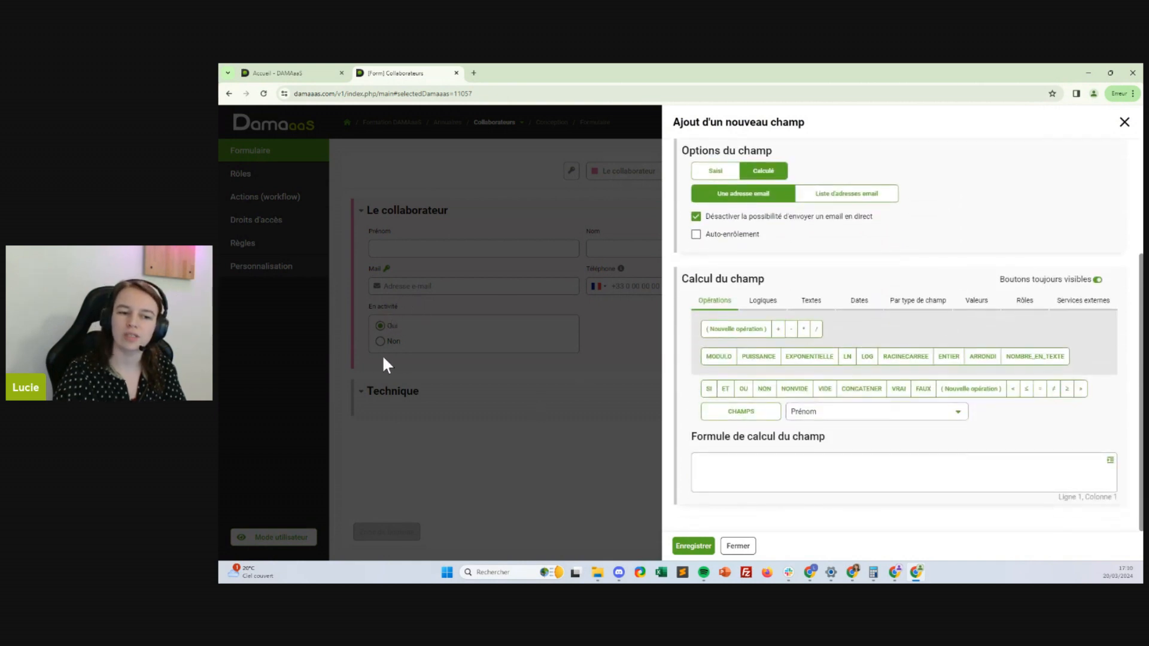
mouse_move(712, 419)
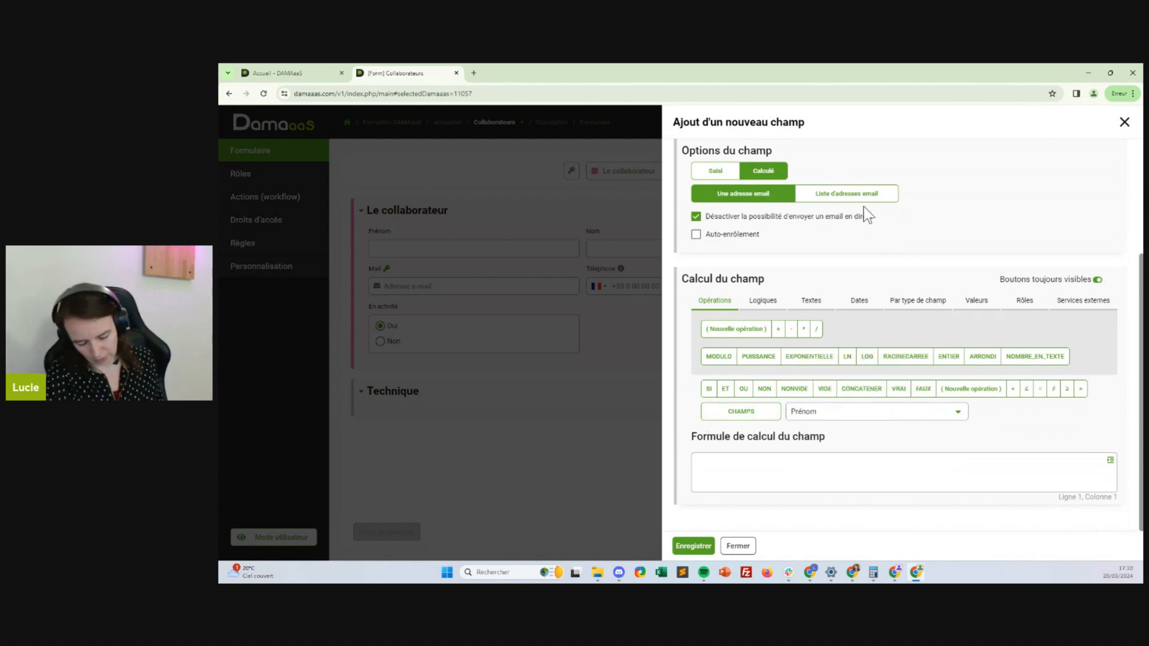
scroll(790, 232, up, 3)
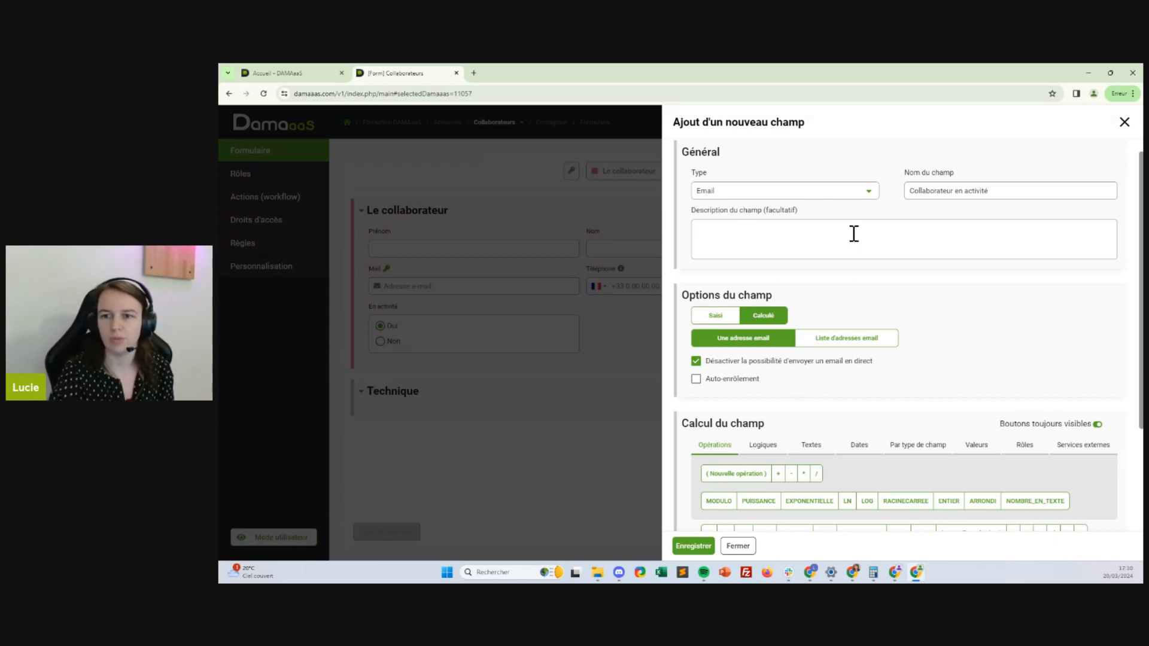
scroll(989, 263, down, 2)
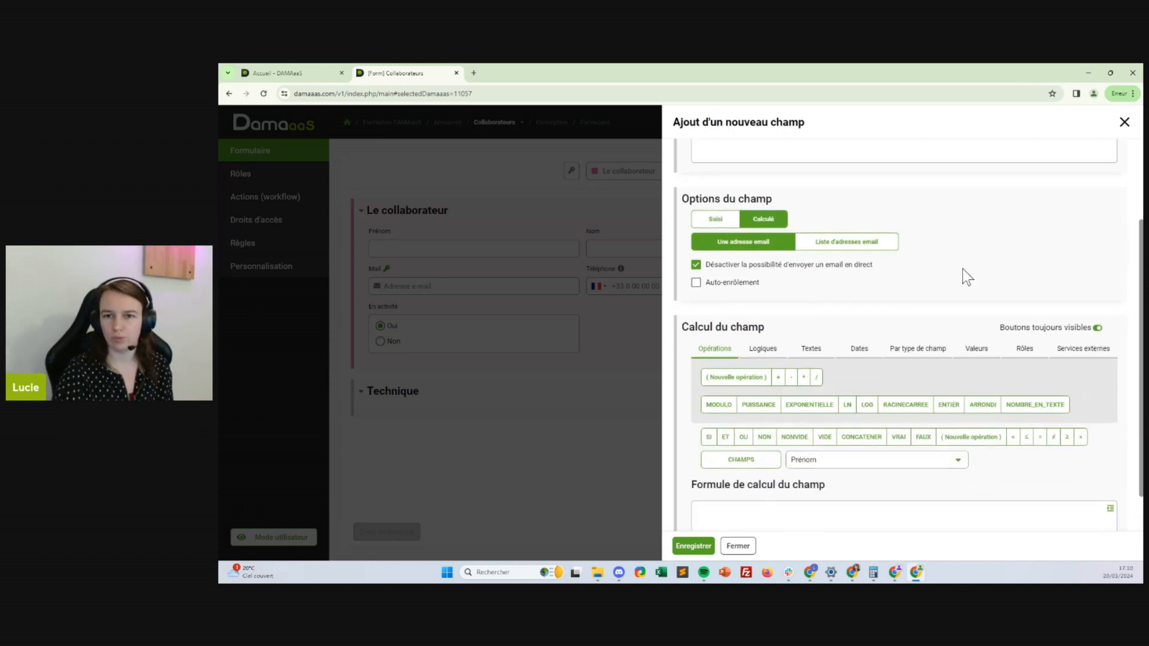
scroll(943, 332, down, 1)
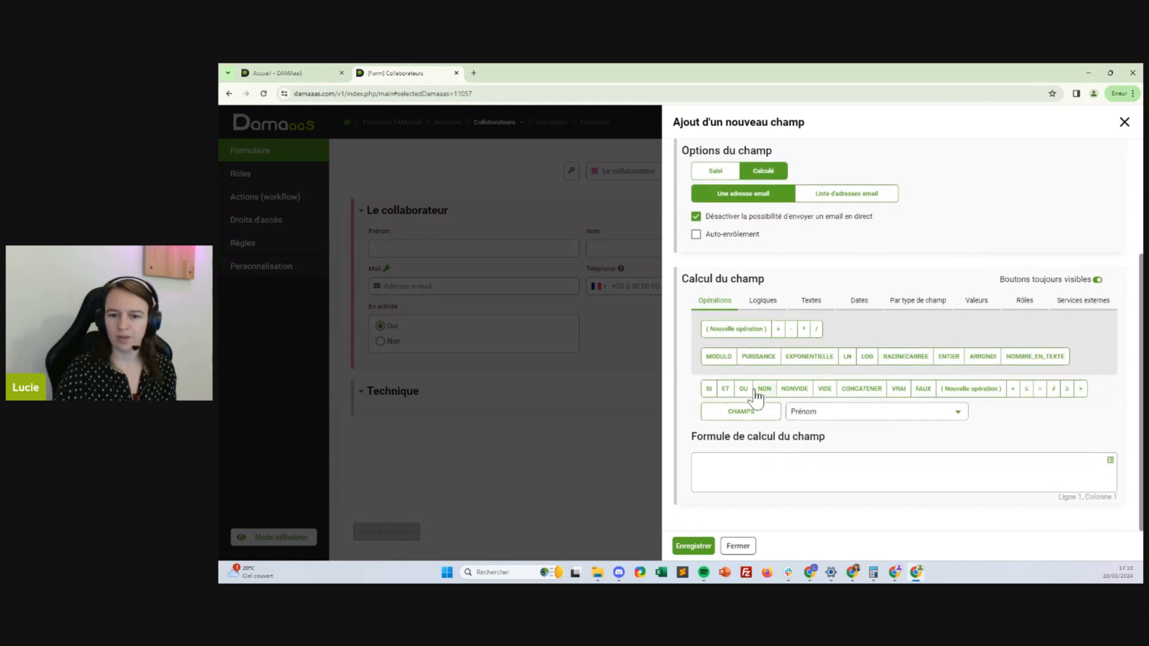
Build the formula SI(EGALVALEURLISTE("En activité";"Oui");CHAMPS("Mail");"")
click(709, 389)
click(819, 418)
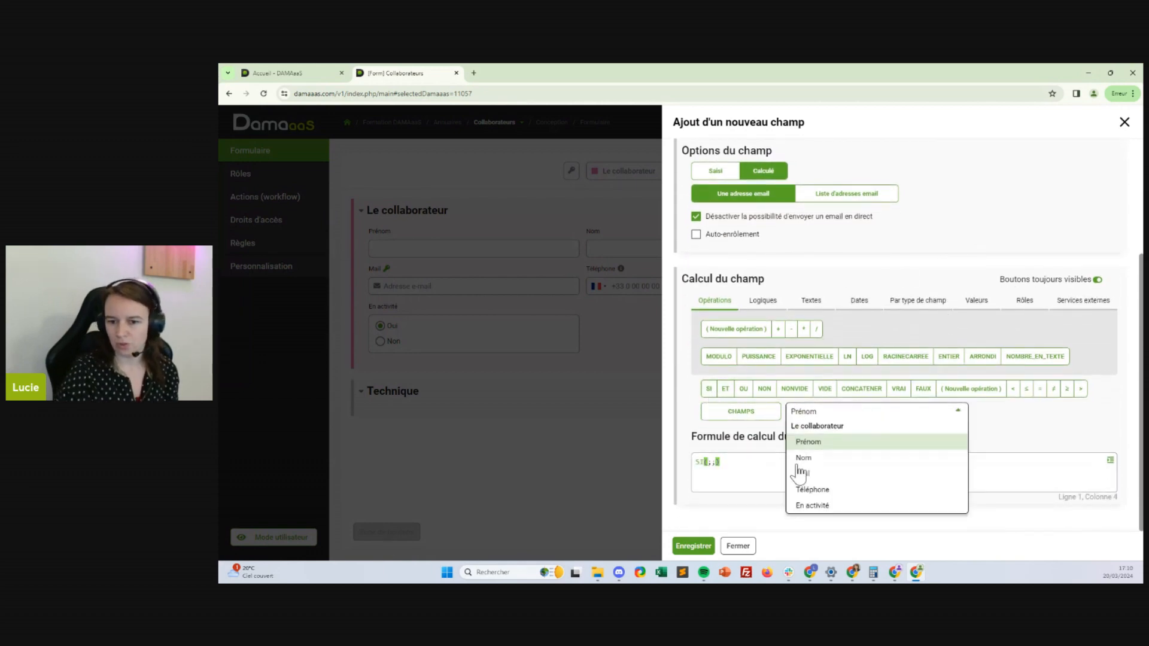
click(809, 506)
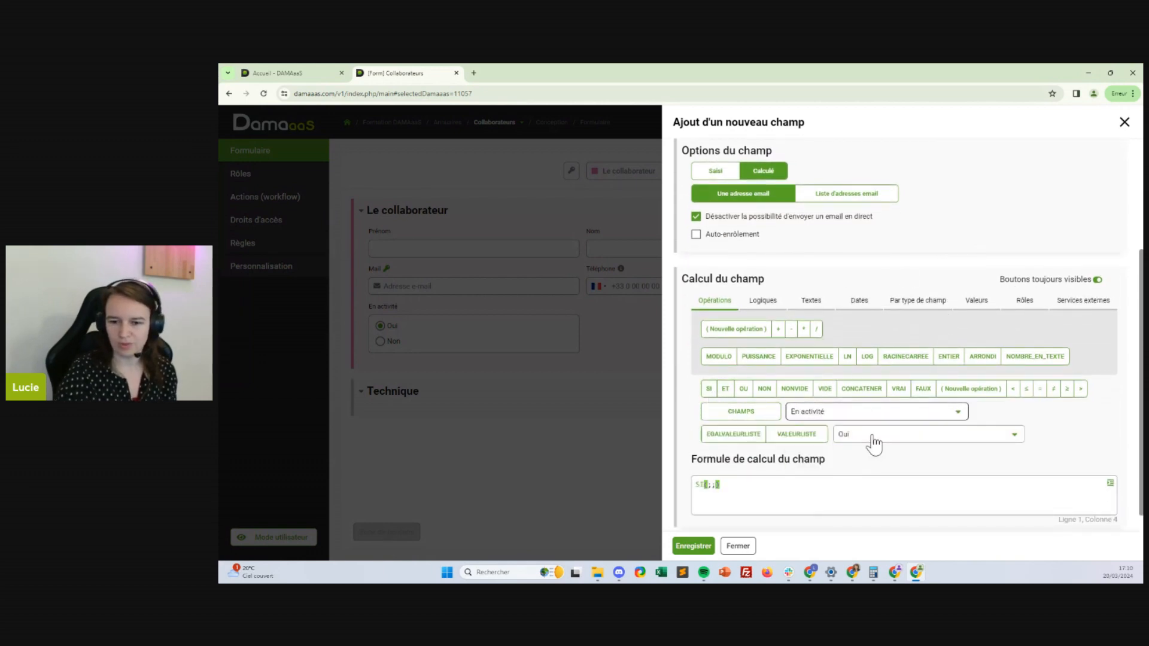
click(734, 445)
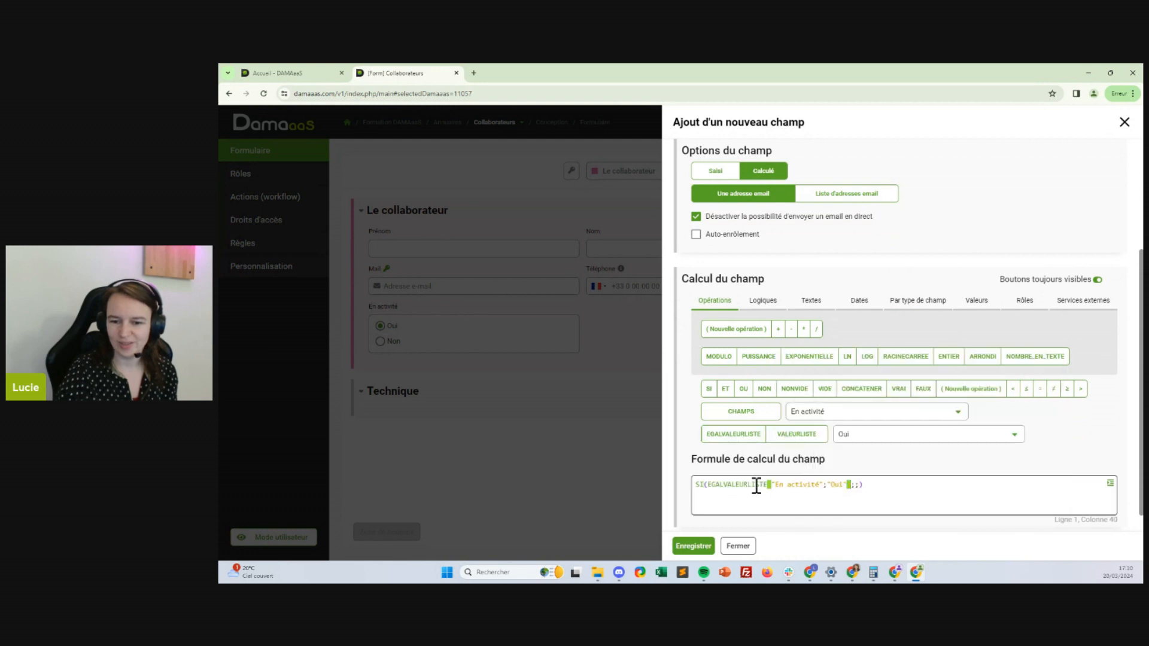
click(857, 486)
click(843, 413)
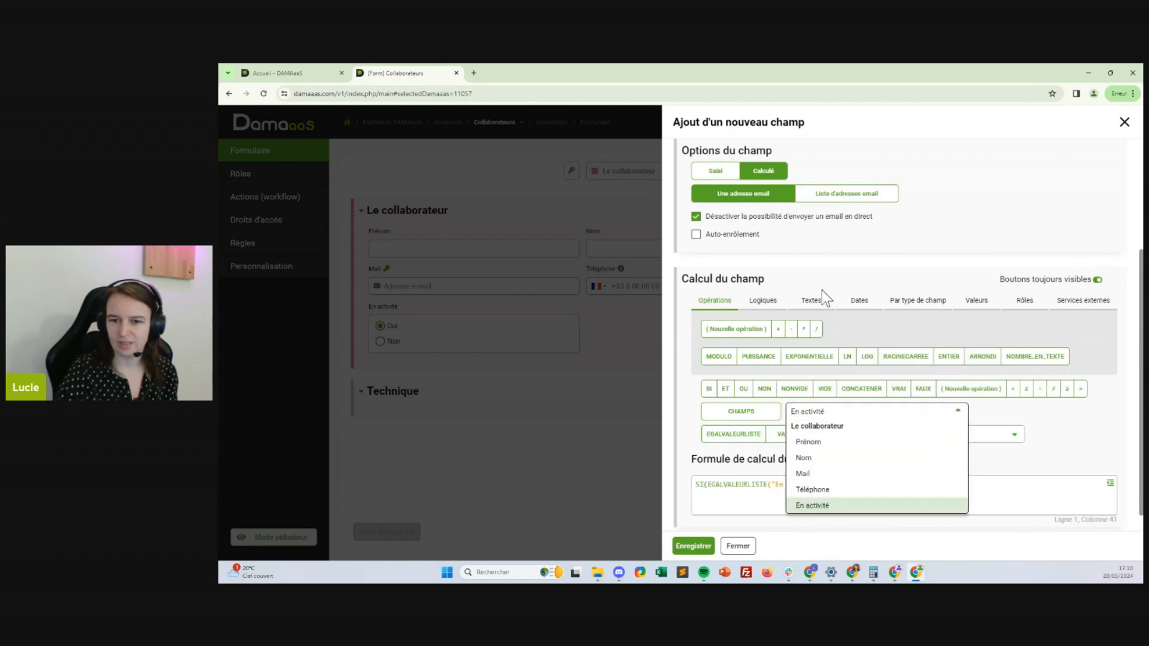
click(823, 476)
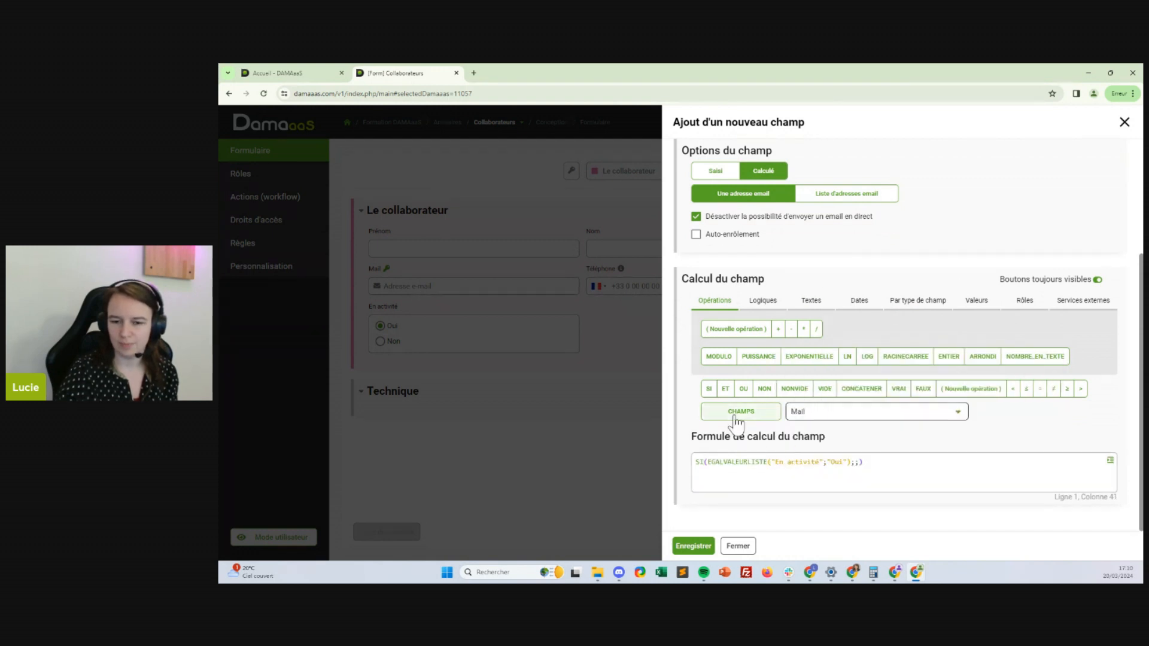
click(741, 411)
text(;)
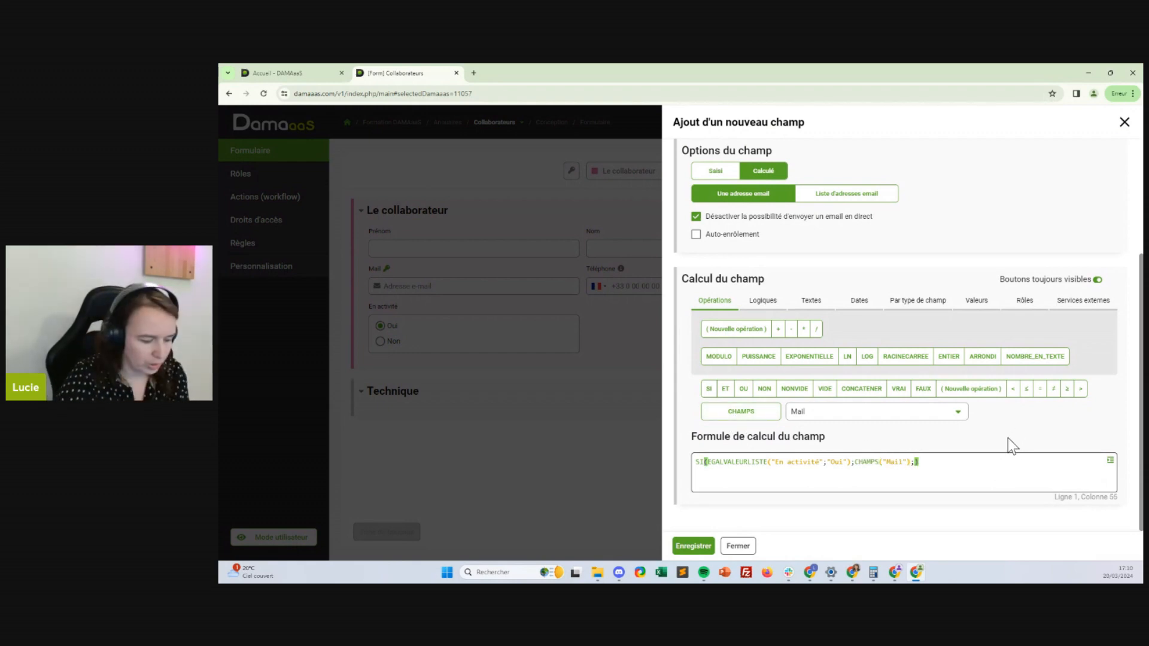
text("")
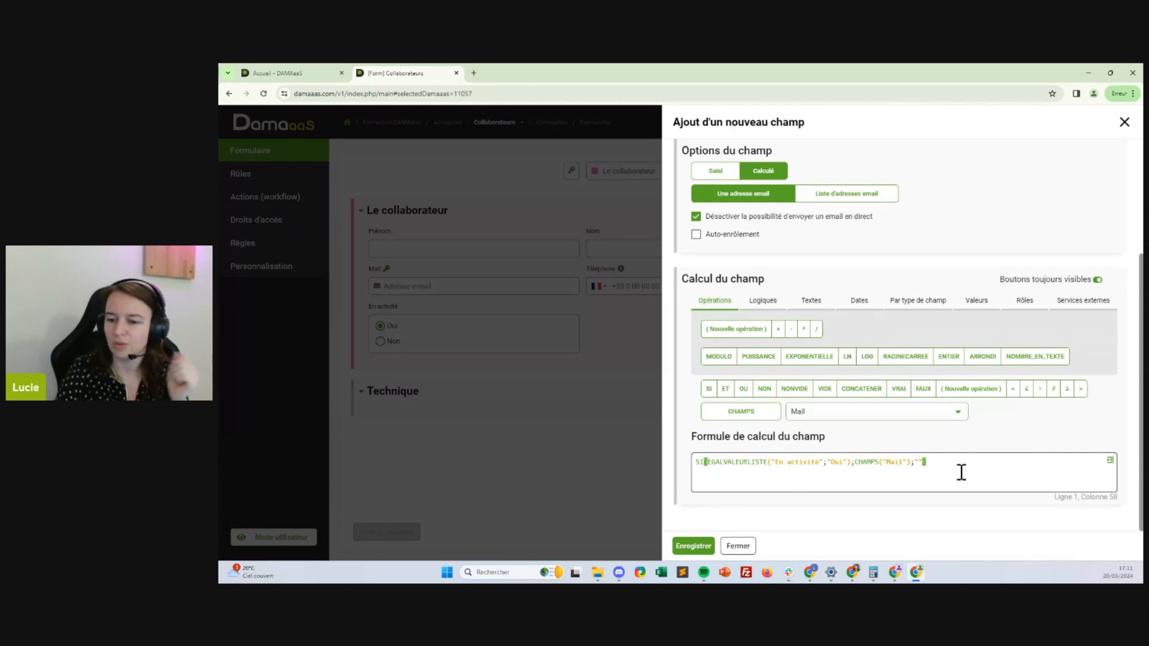
Check the formula's brackets match, then save the calculated field
click(695, 462)
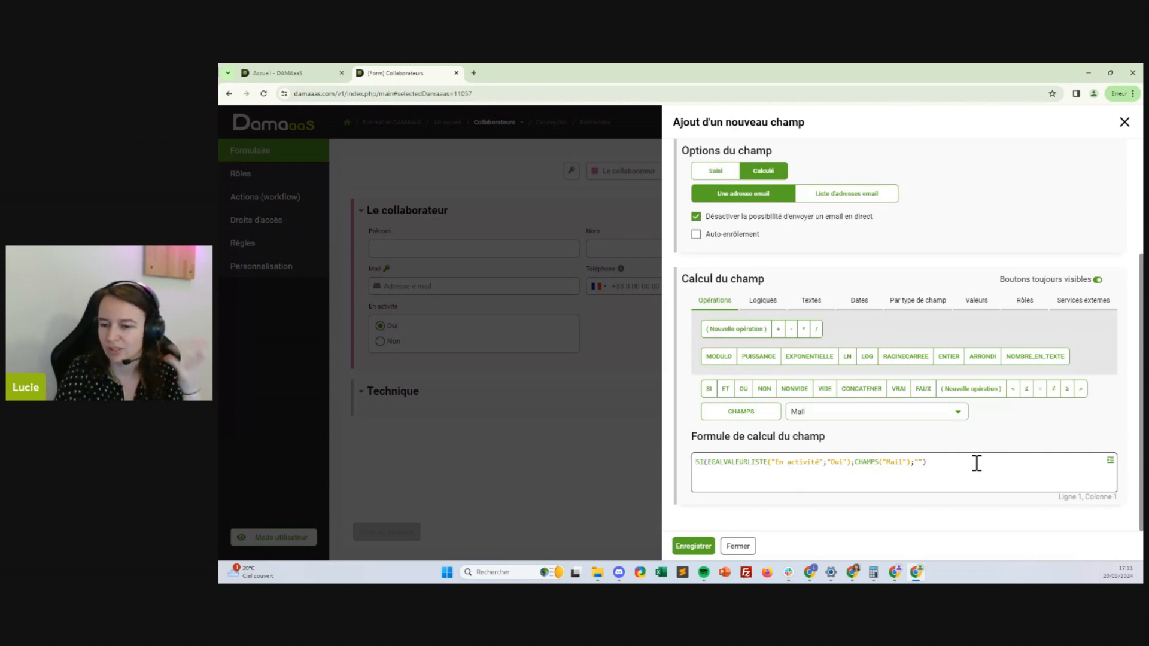
drag(925, 466, 689, 474)
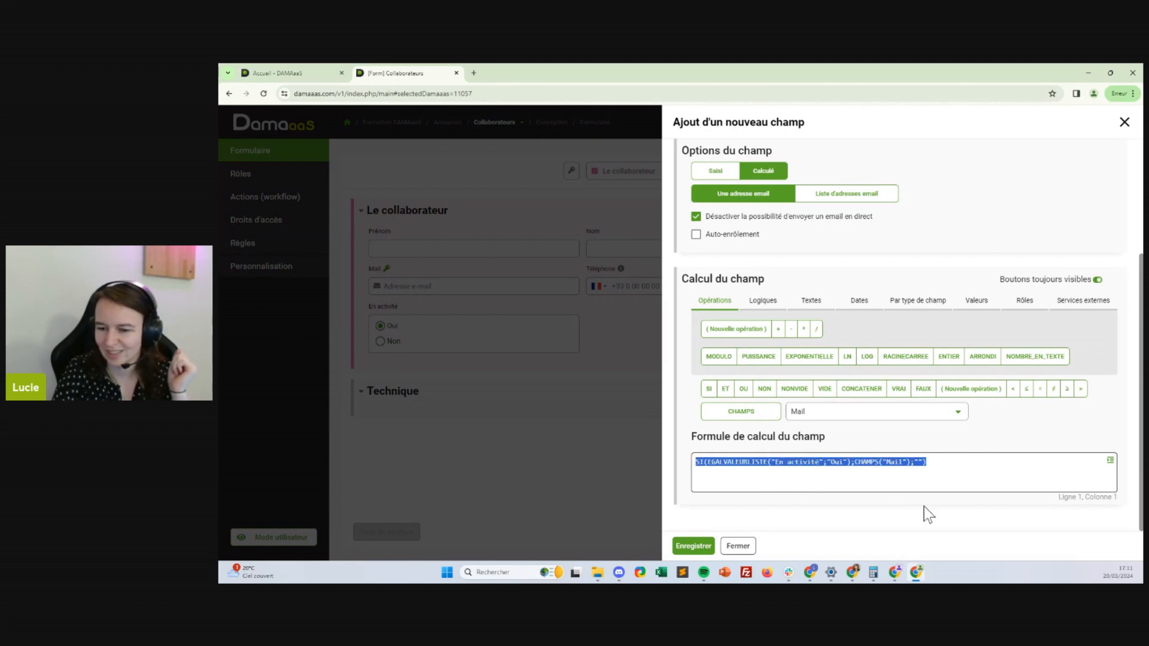
click(977, 473)
drag(712, 462, 746, 461)
double_click(746, 461)
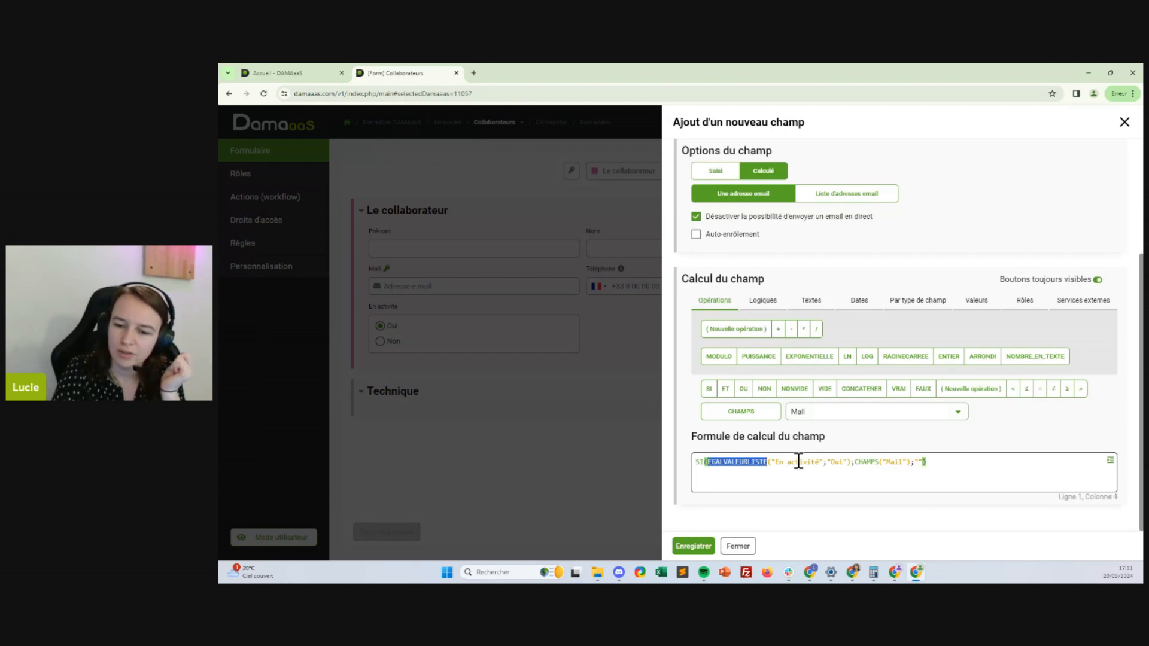
click(850, 462)
click(924, 463)
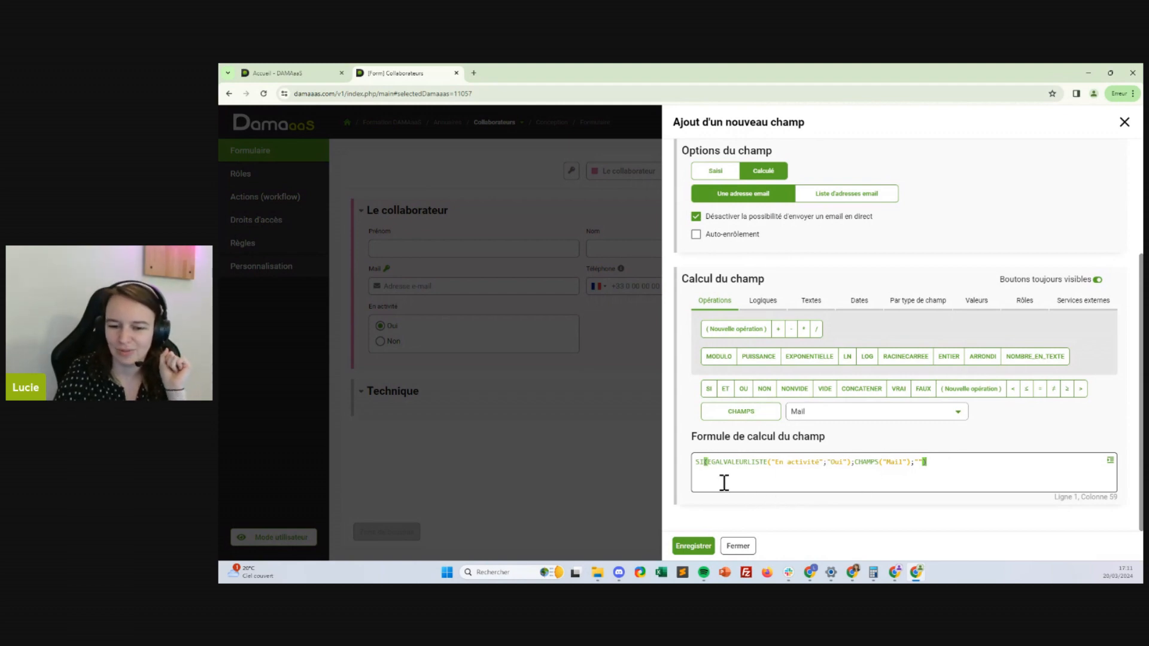
click(702, 547)
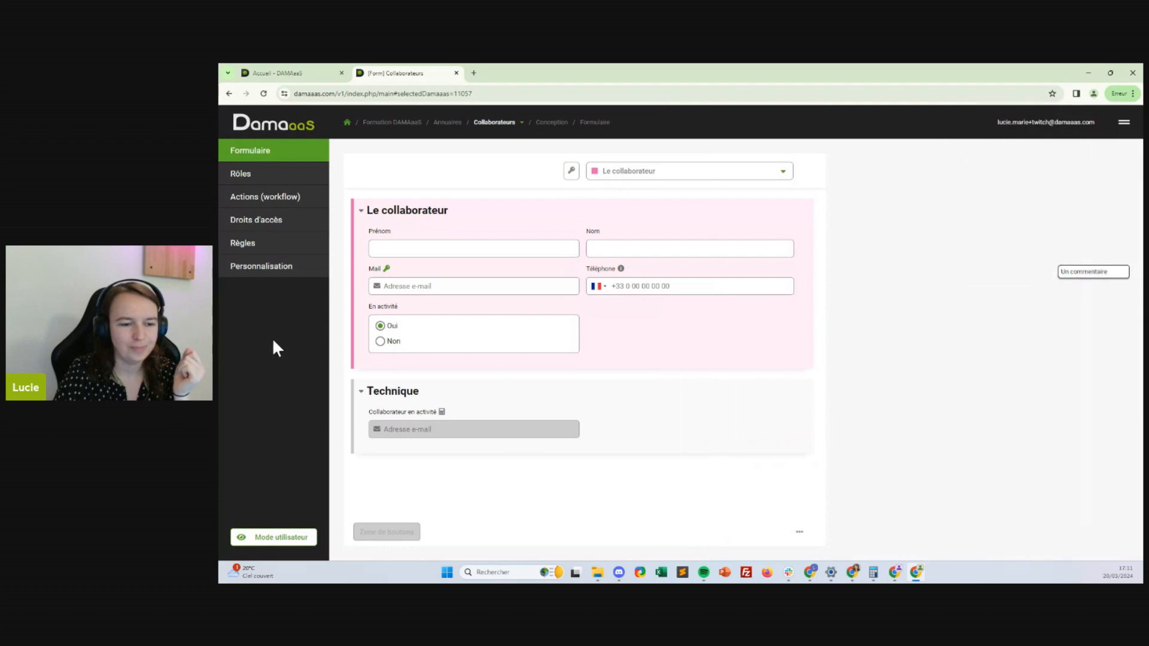
Edit the Collaborateur en activité field and turn on Auto-enrôlement
click(465, 433)
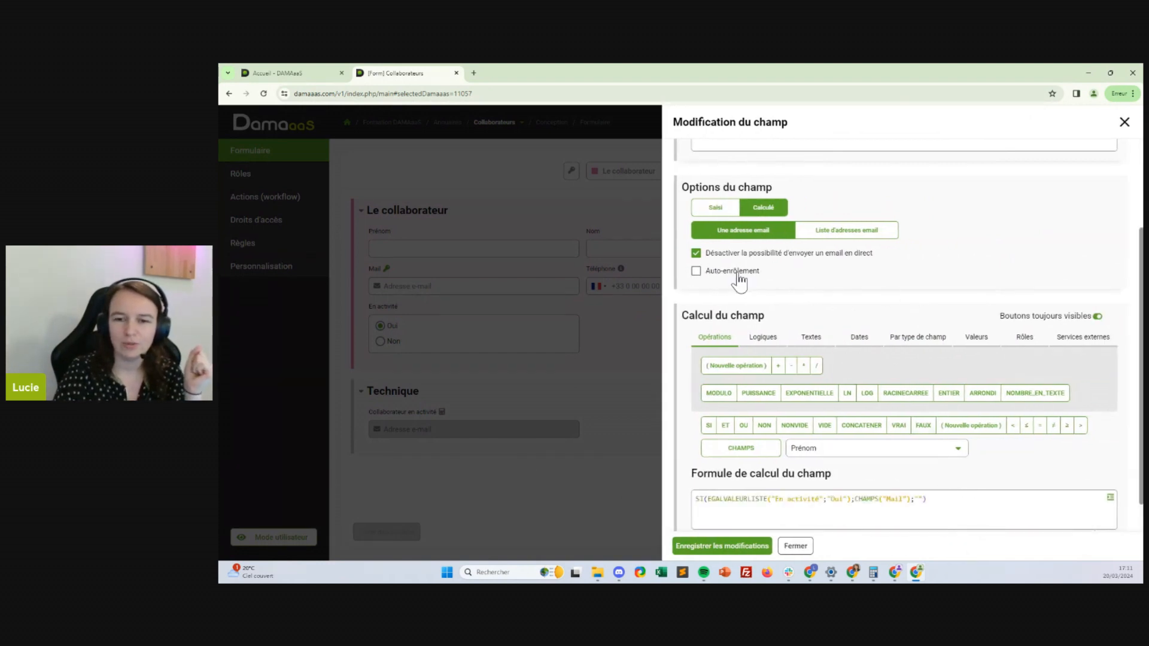
scroll(699, 219, up, 1)
scroll(875, 242, up, 2)
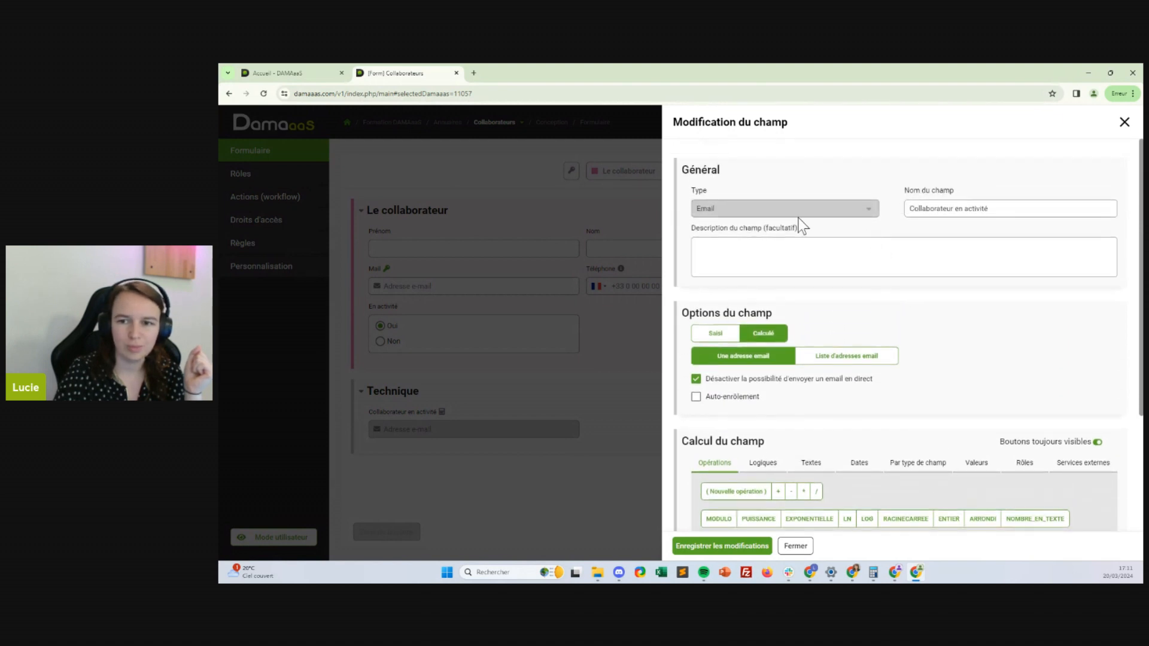
click(695, 397)
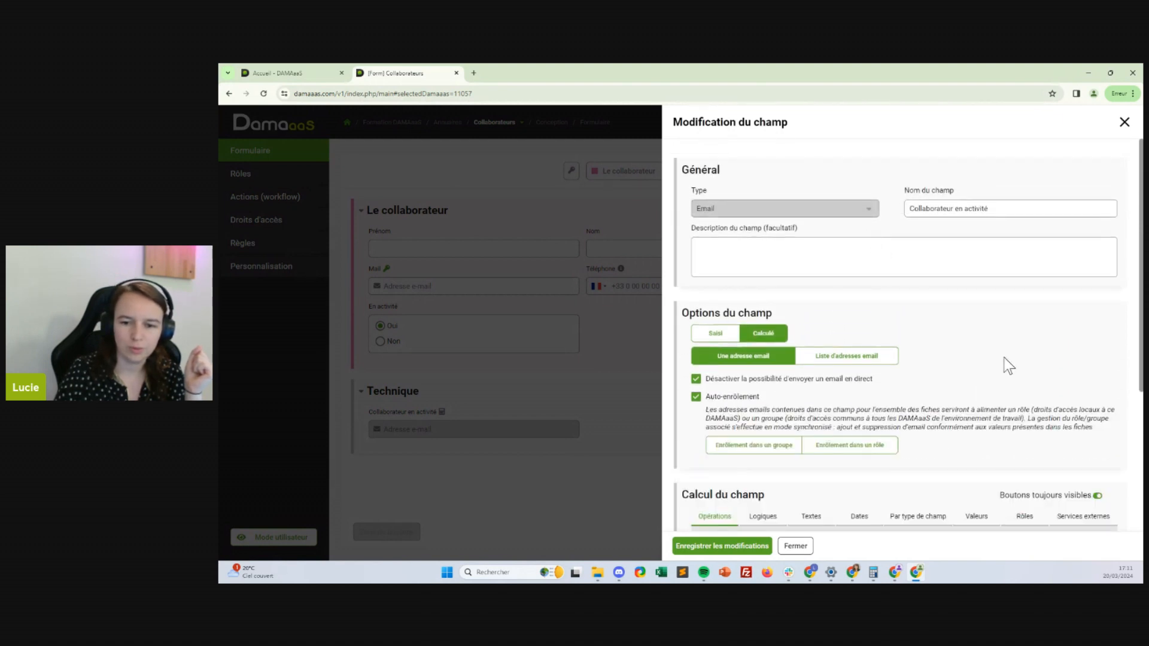
scroll(1004, 358, down, 2)
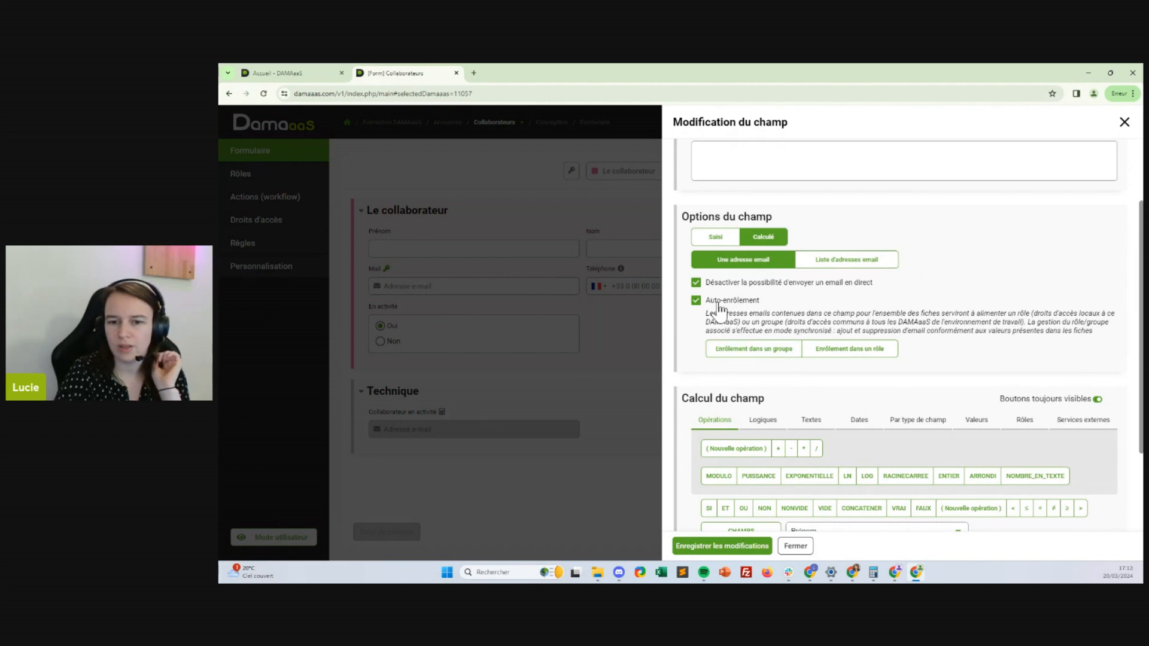
click(696, 300)
click(696, 301)
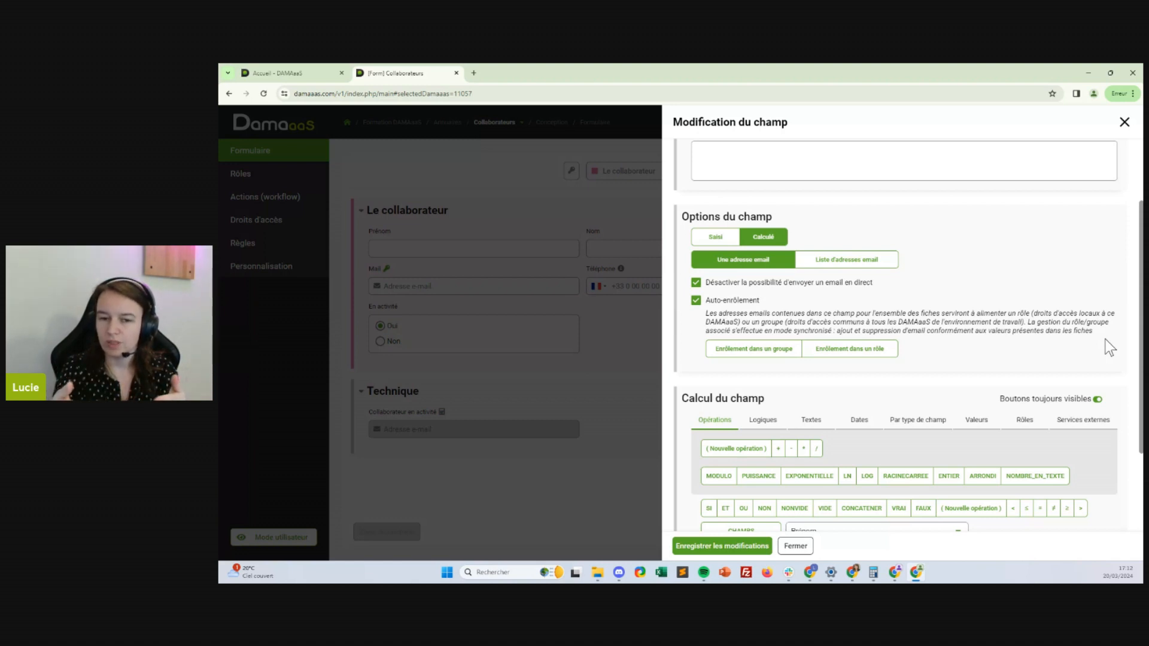
scroll(987, 346, up, 2)
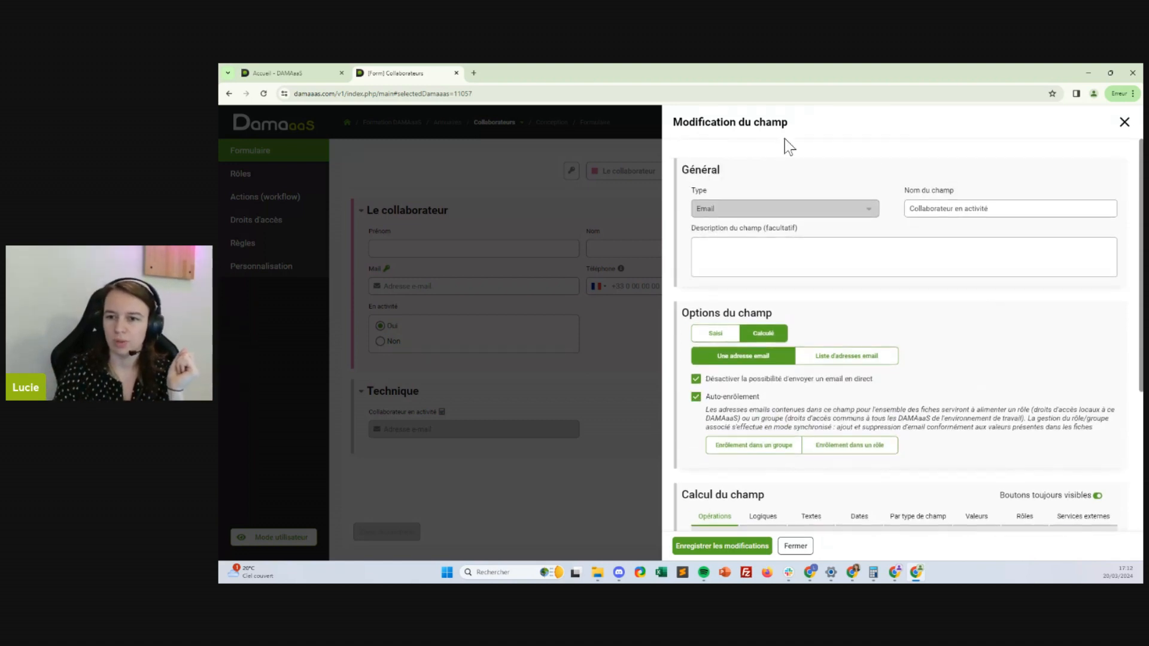
scroll(980, 256, down, 2)
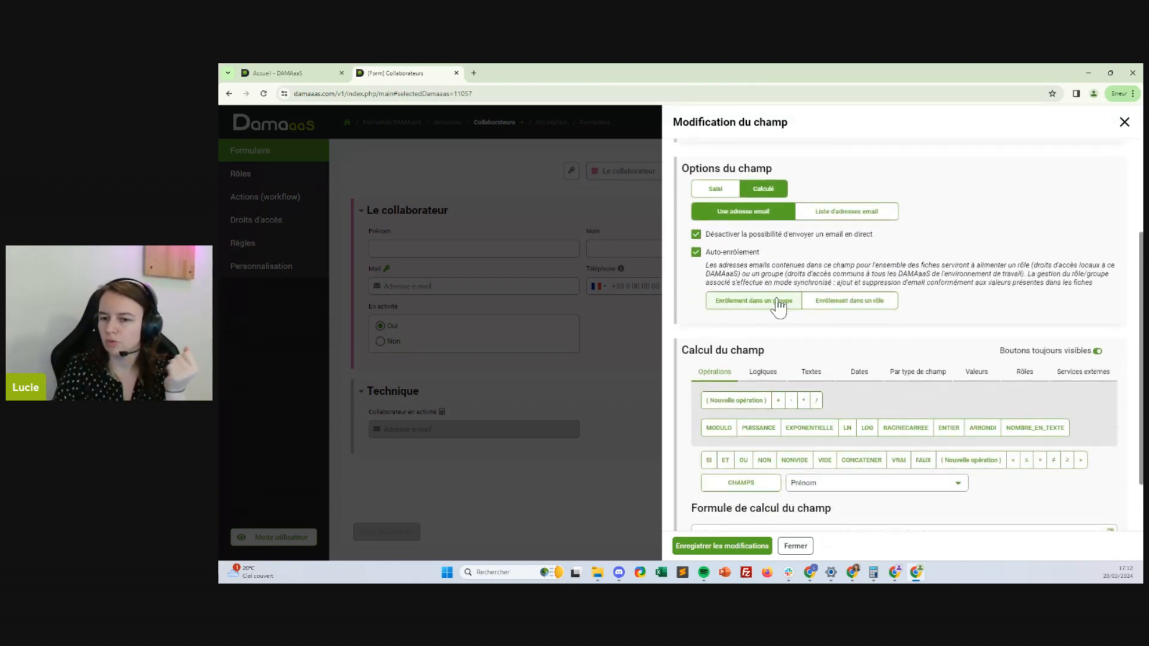
Choose Enrôlement dans un groupe with group name 'Twitch-Collaborateurs en activité'
click(863, 302)
click(746, 302)
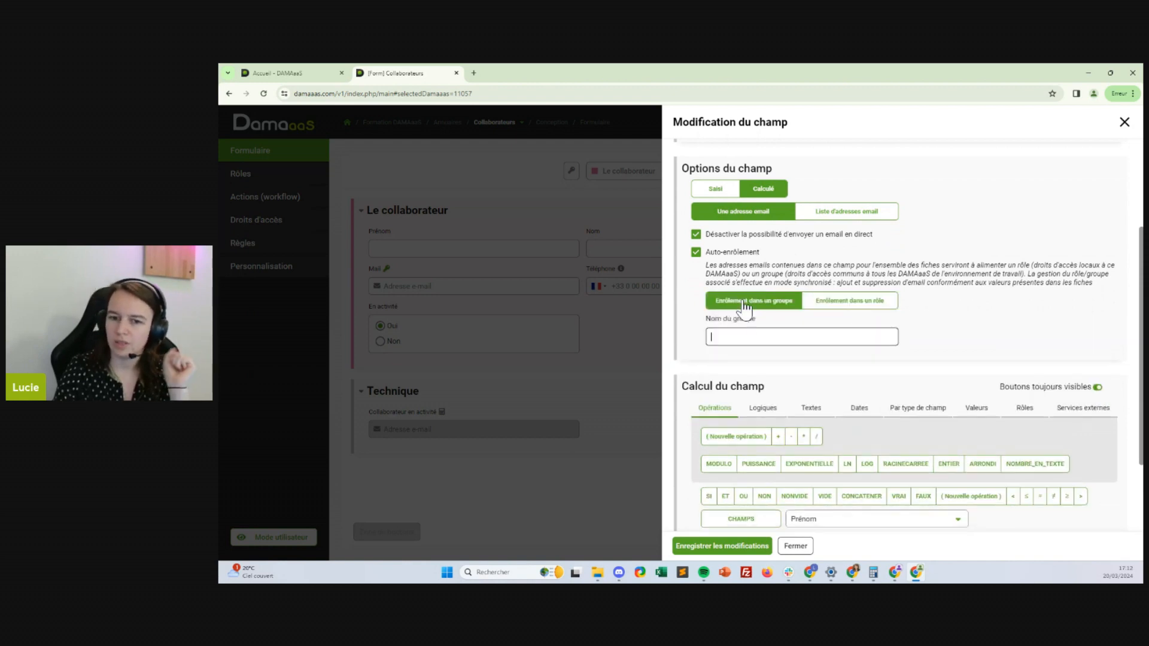
click(826, 307)
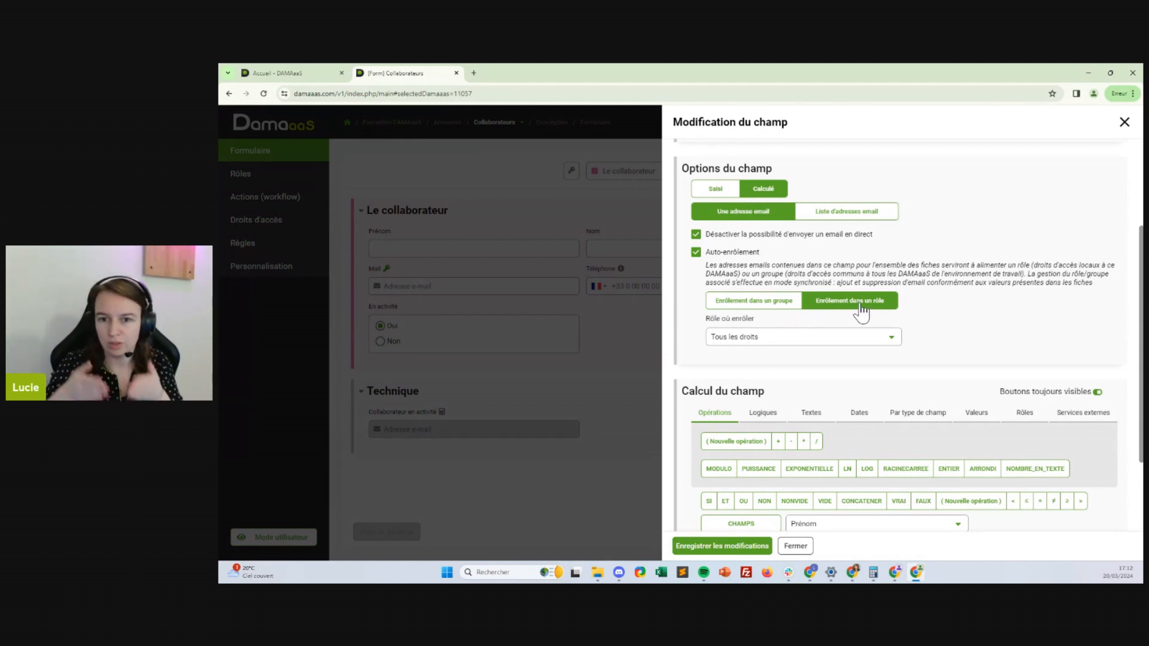
click(770, 304)
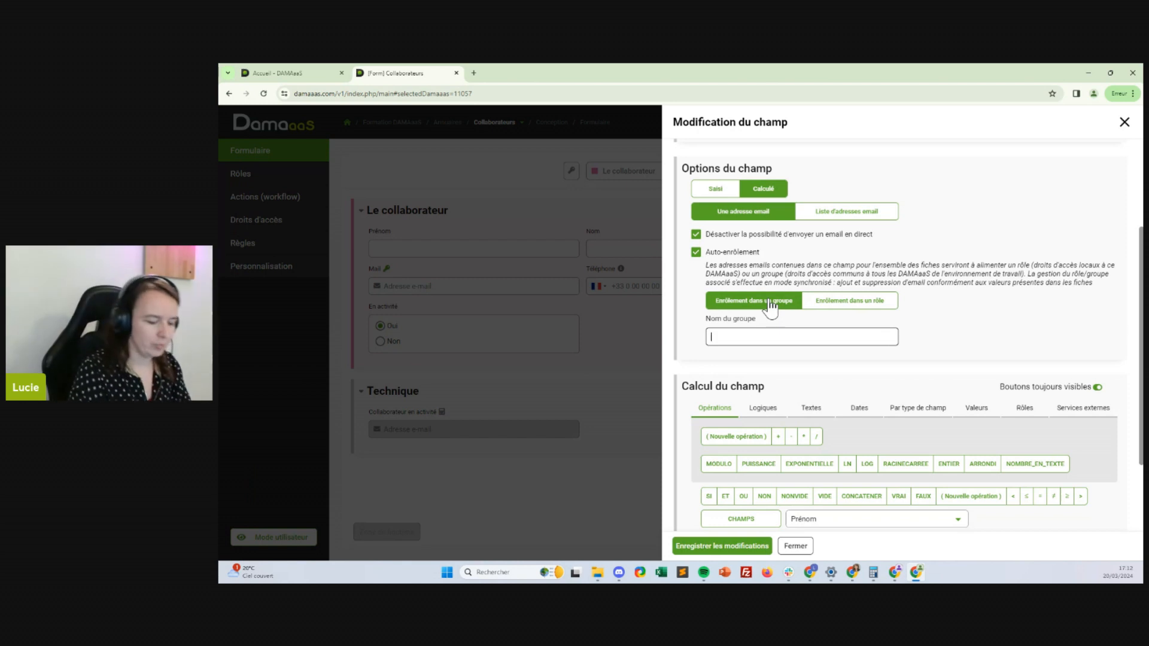
text(Twitch)
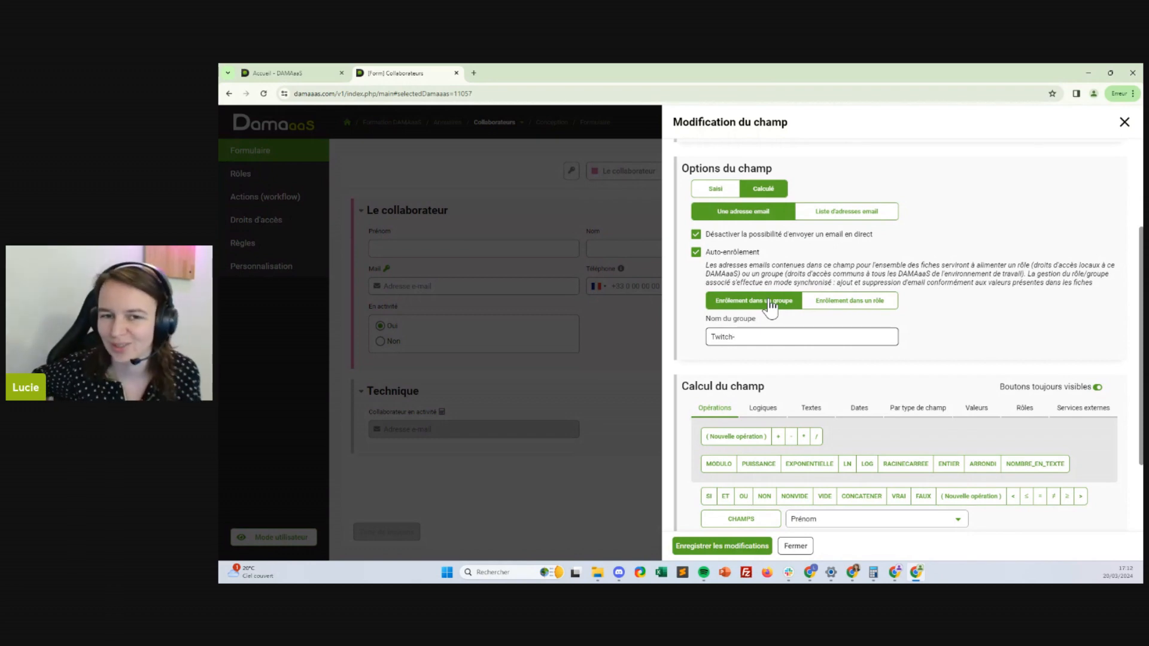
text(-)
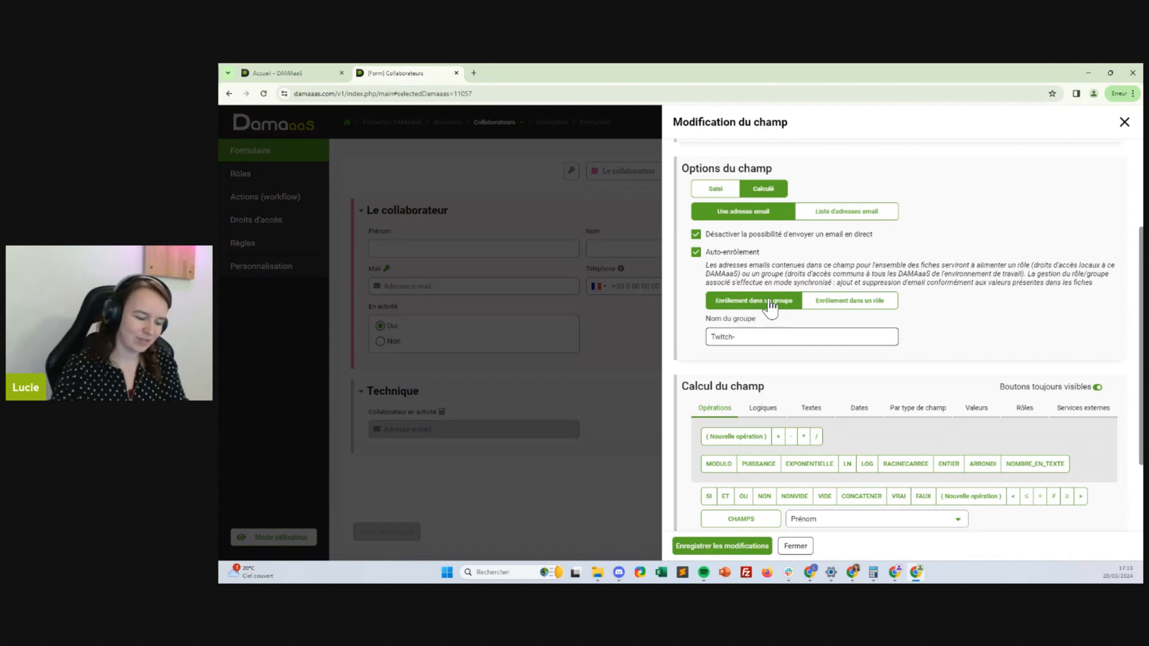
text(Collabo)
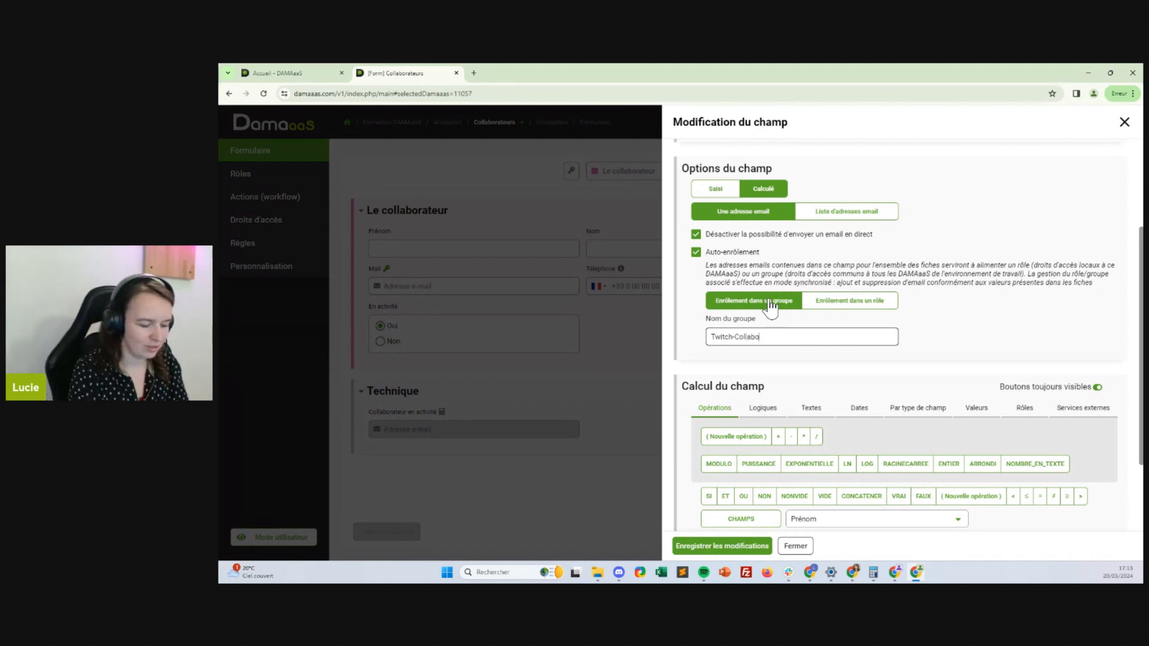
text(rateurs en a)
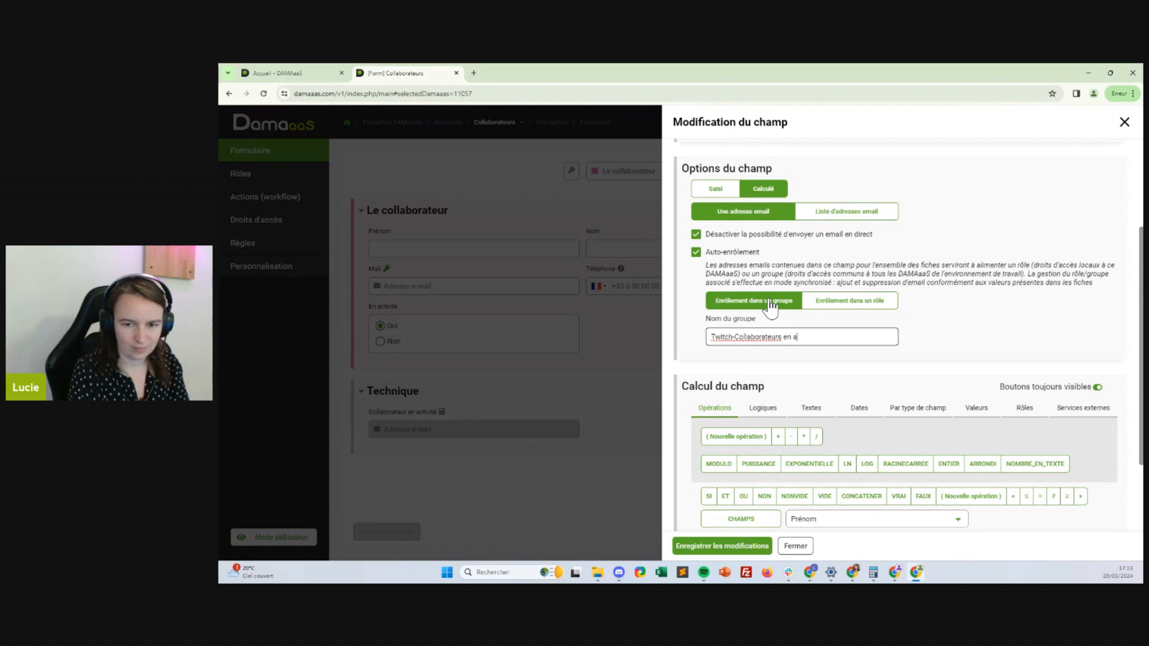
text(ctivité)
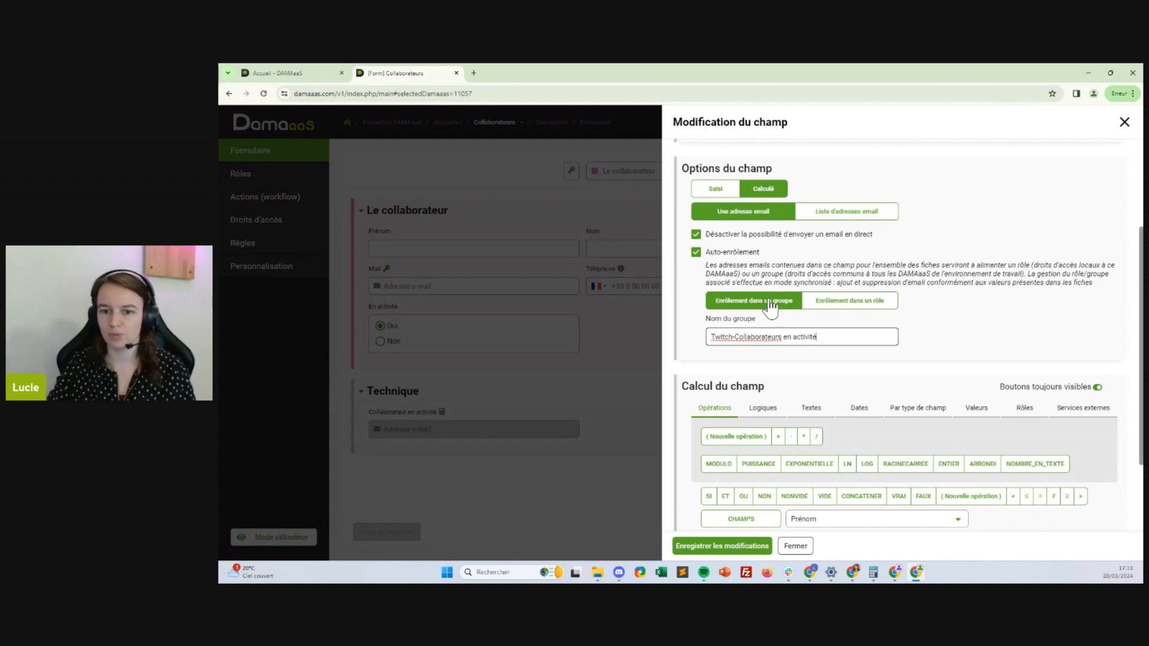
Save the enrolment settings and confirm group 11057_Twitch-Collaborateurs en activité has 2 members in Droits d'accès
click(716, 548)
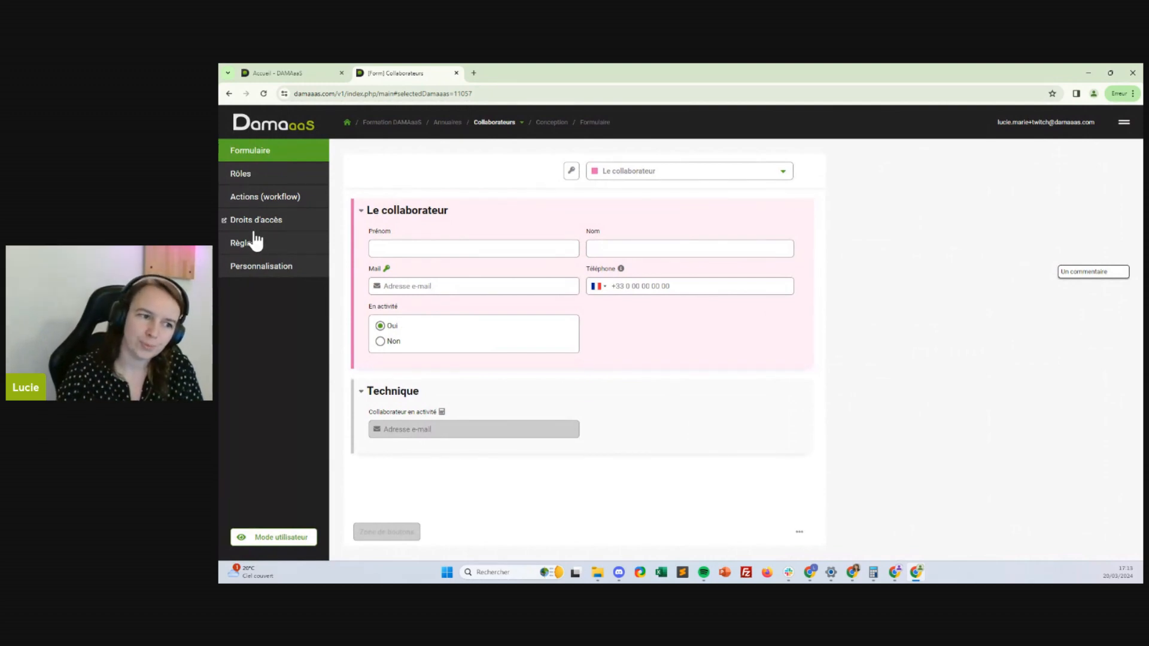
click(225, 222)
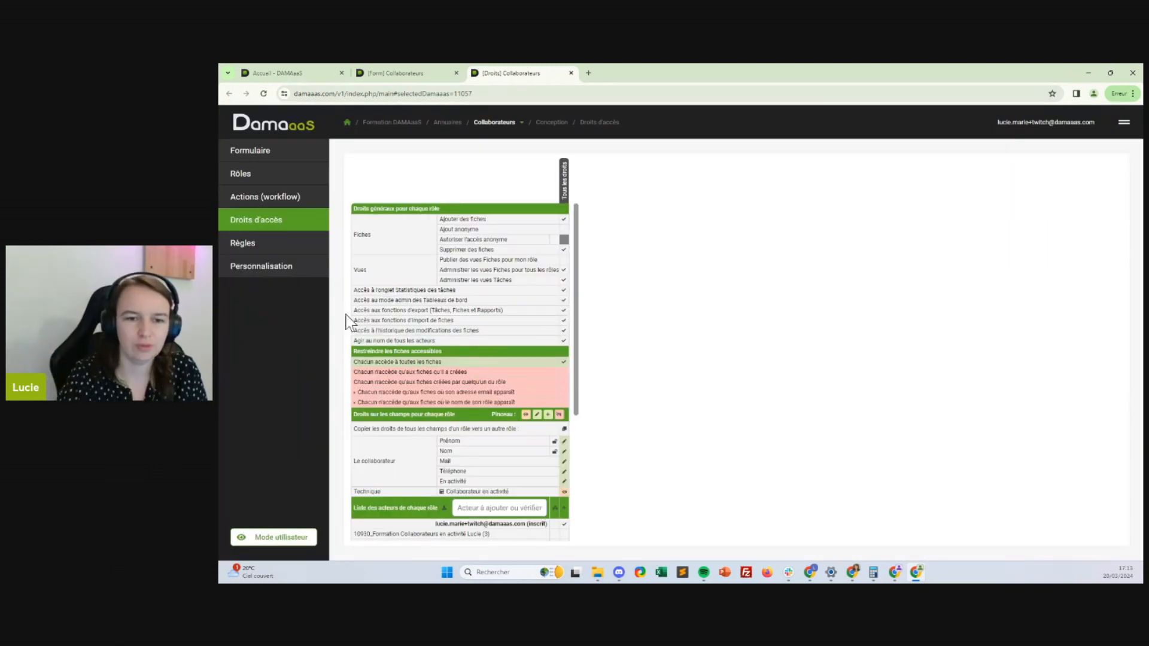
scroll(459, 319, down, 1)
scroll(460, 324, down, 3)
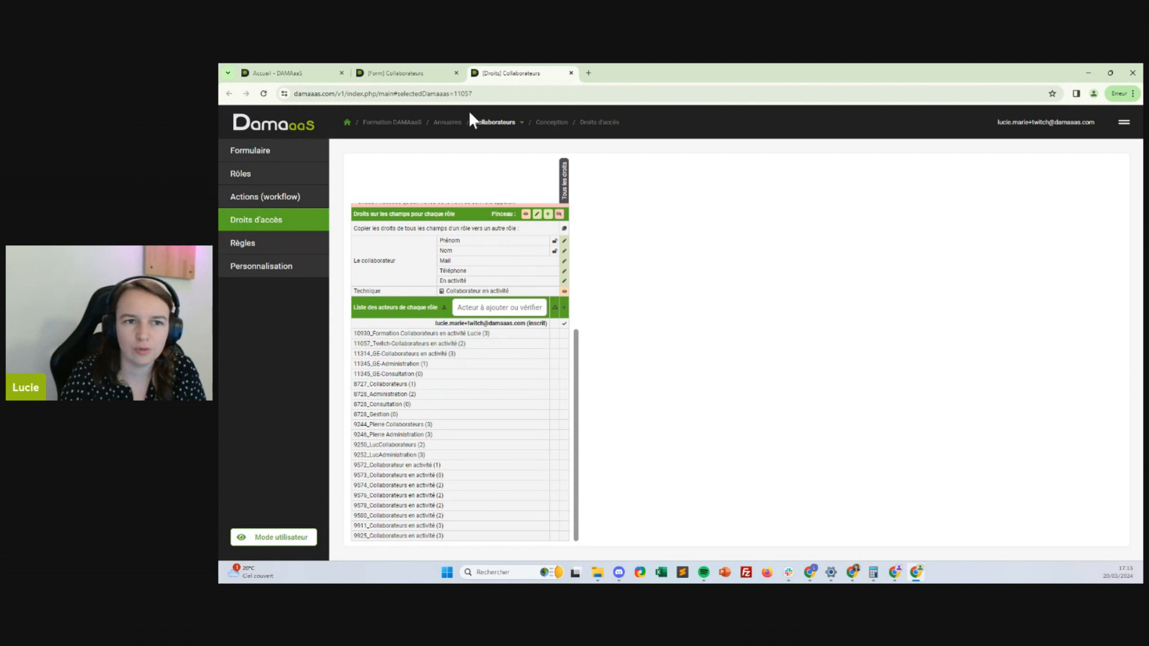
click(456, 94)
drag(493, 93, 514, 108)
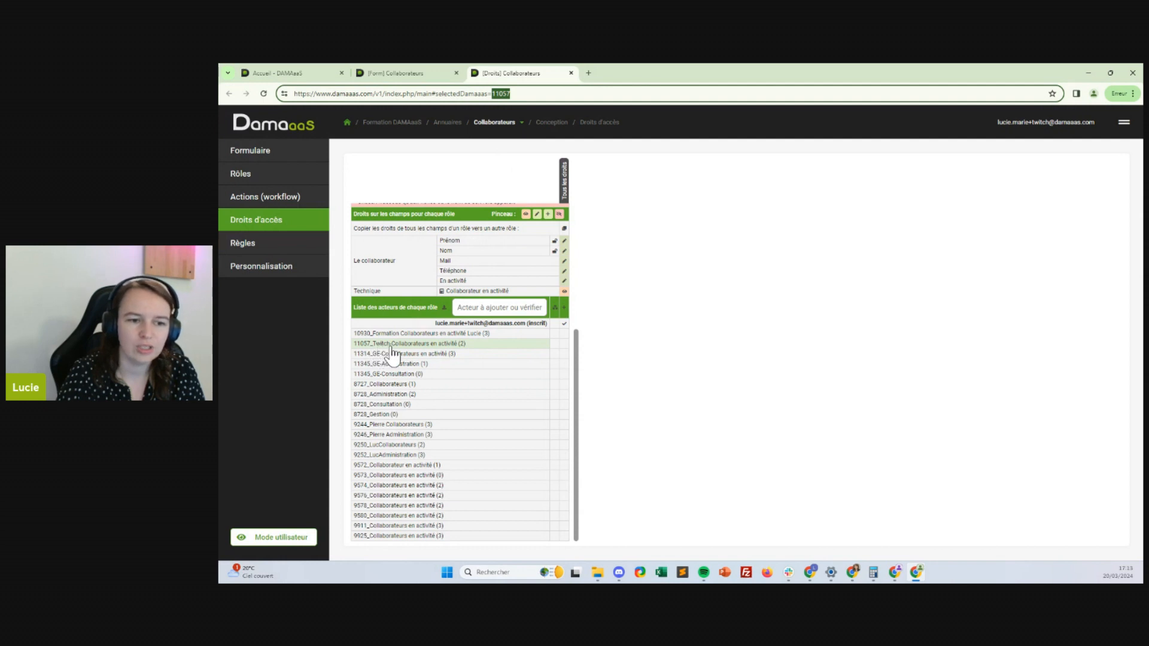
click(450, 346)
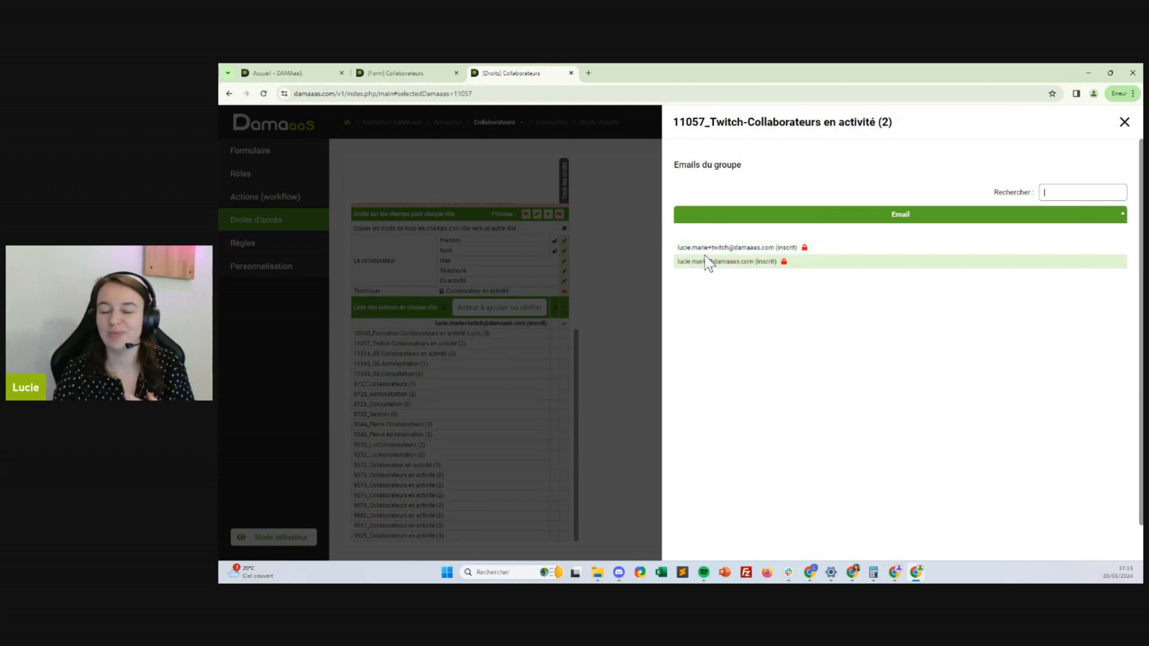
click(1124, 122)
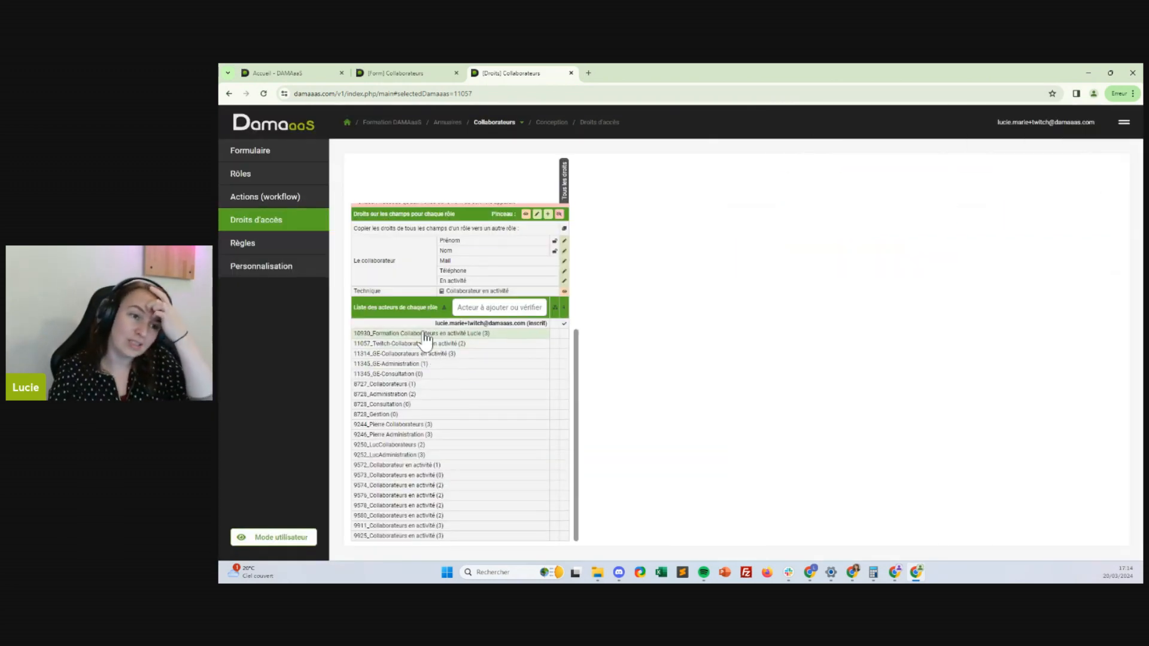
click(410, 73)
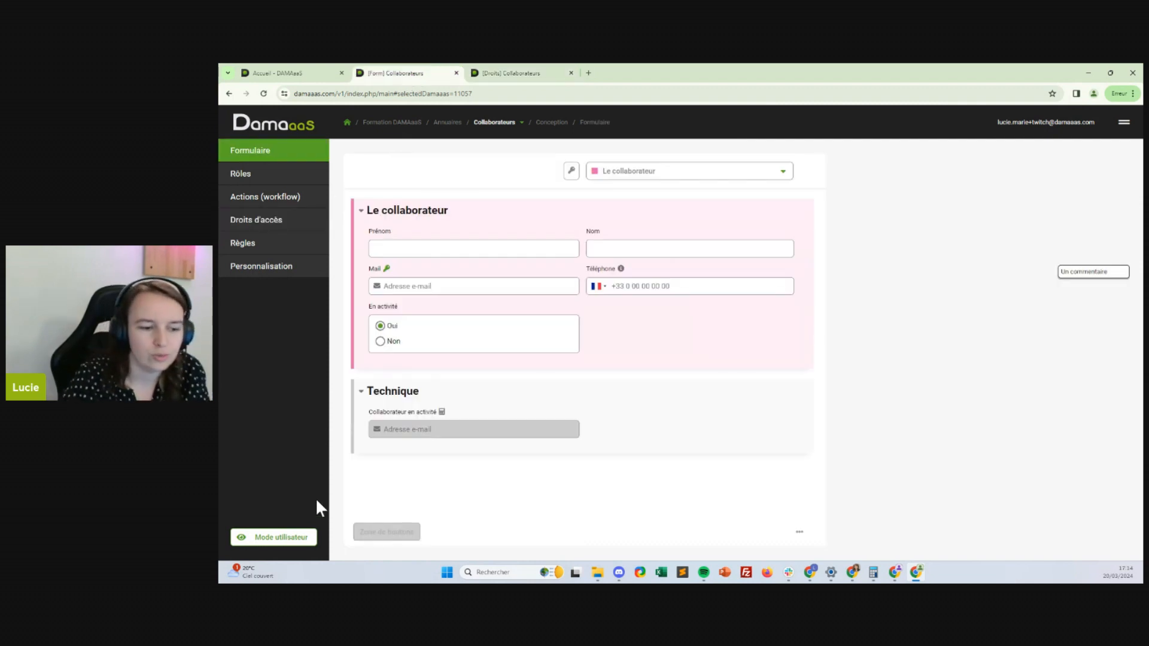
Set the first collaborator's En activité to Non, save, and check the group's members
click(294, 538)
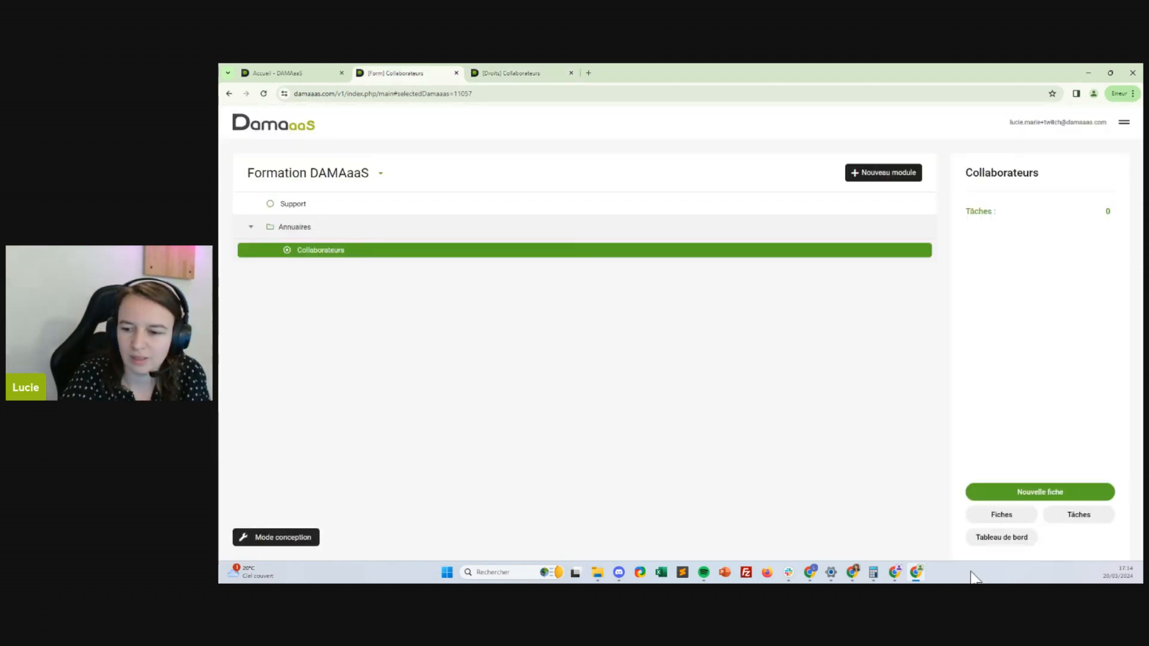
click(1002, 514)
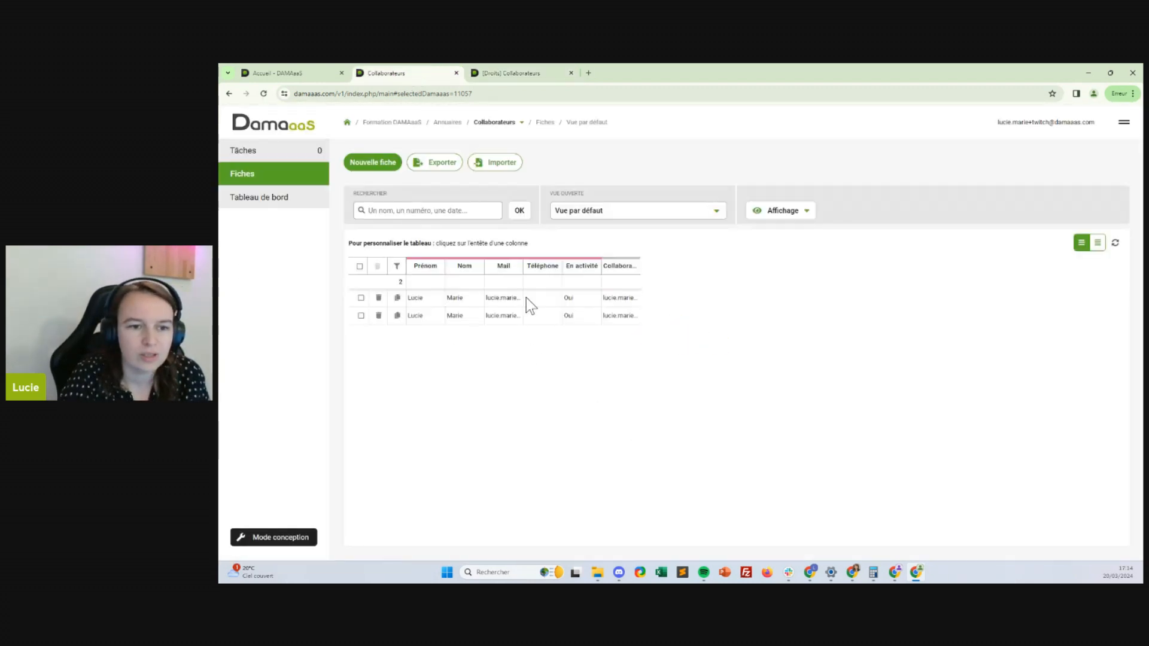
click(537, 299)
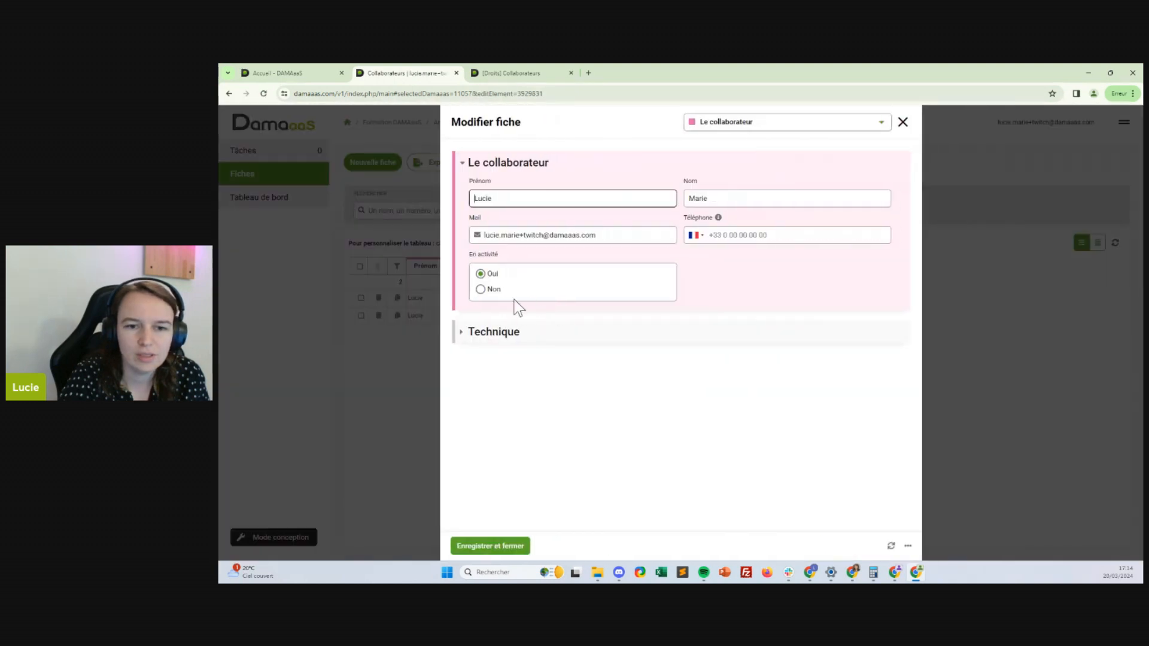
click(480, 290)
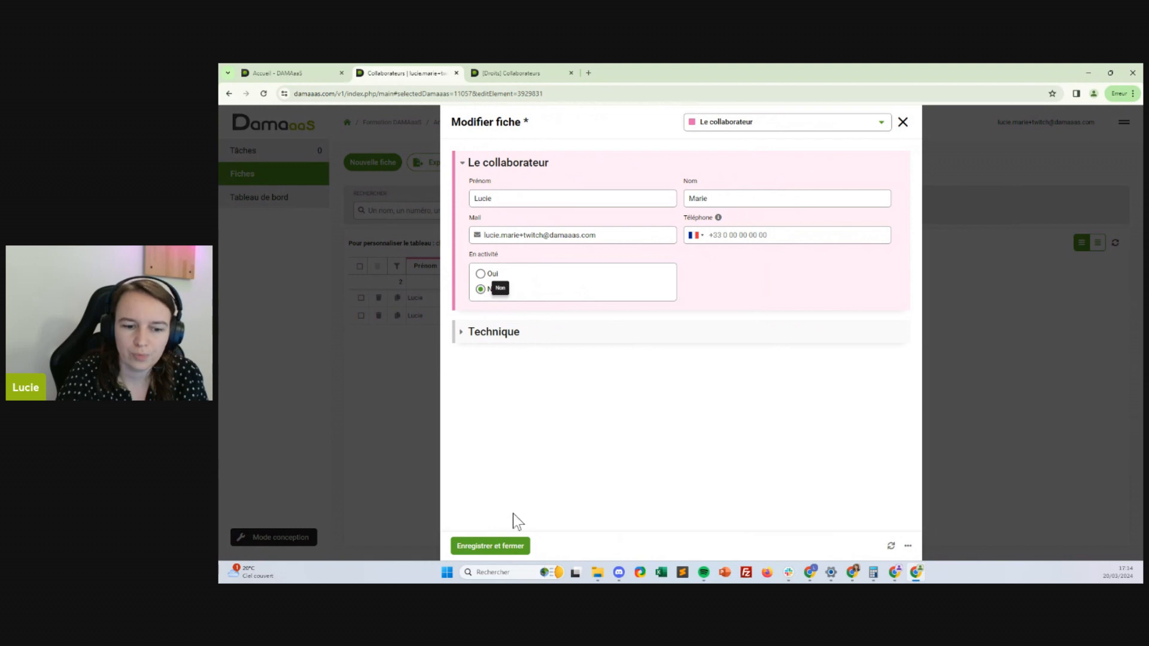
click(488, 546)
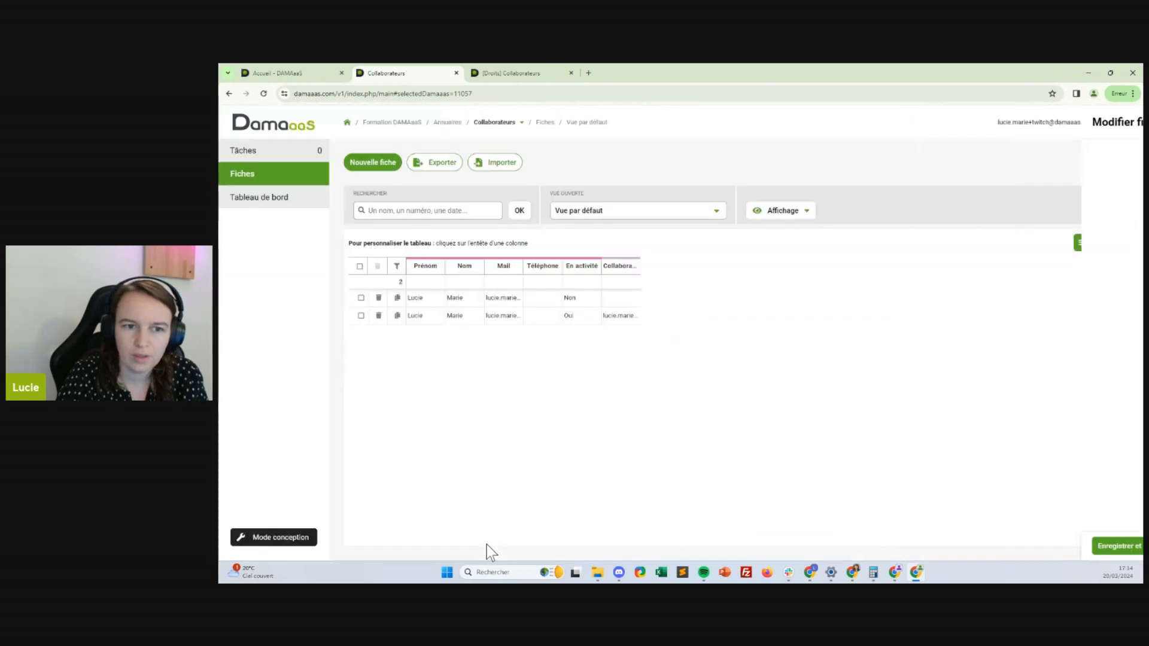
click(527, 73)
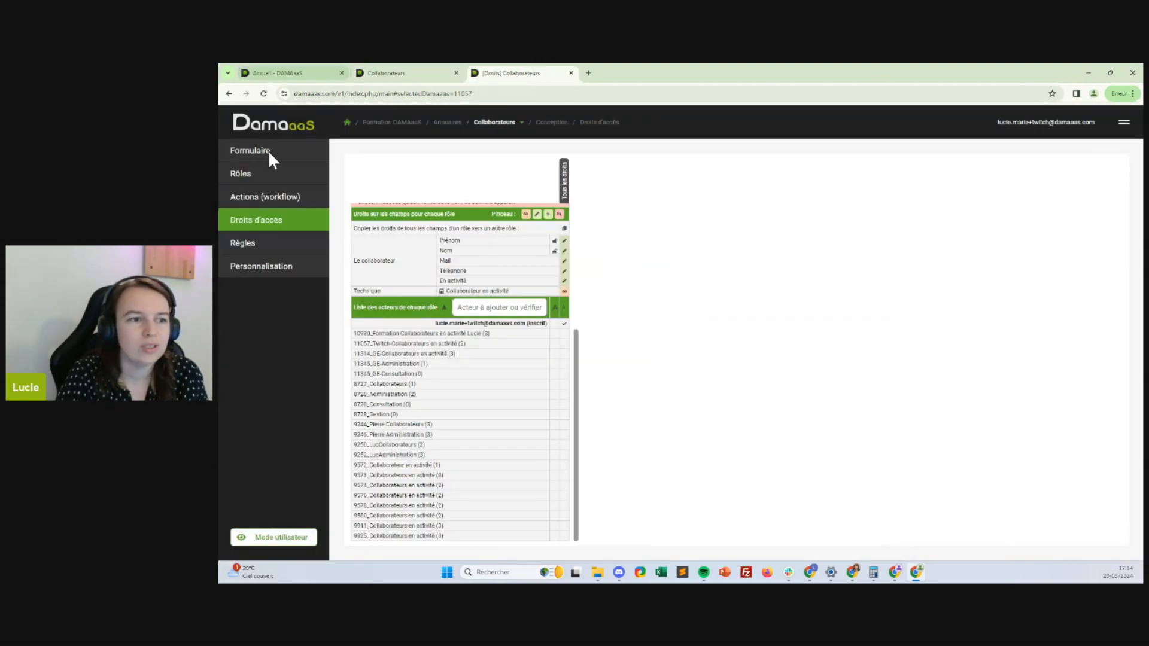
click(268, 220)
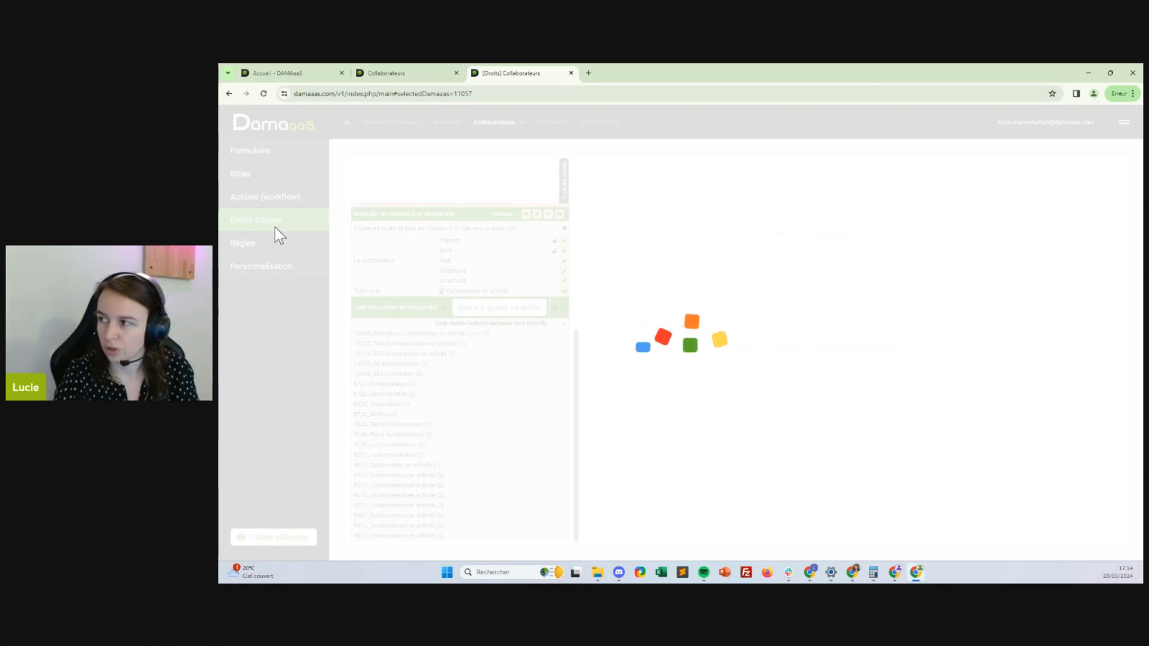
scroll(416, 385, down, 3)
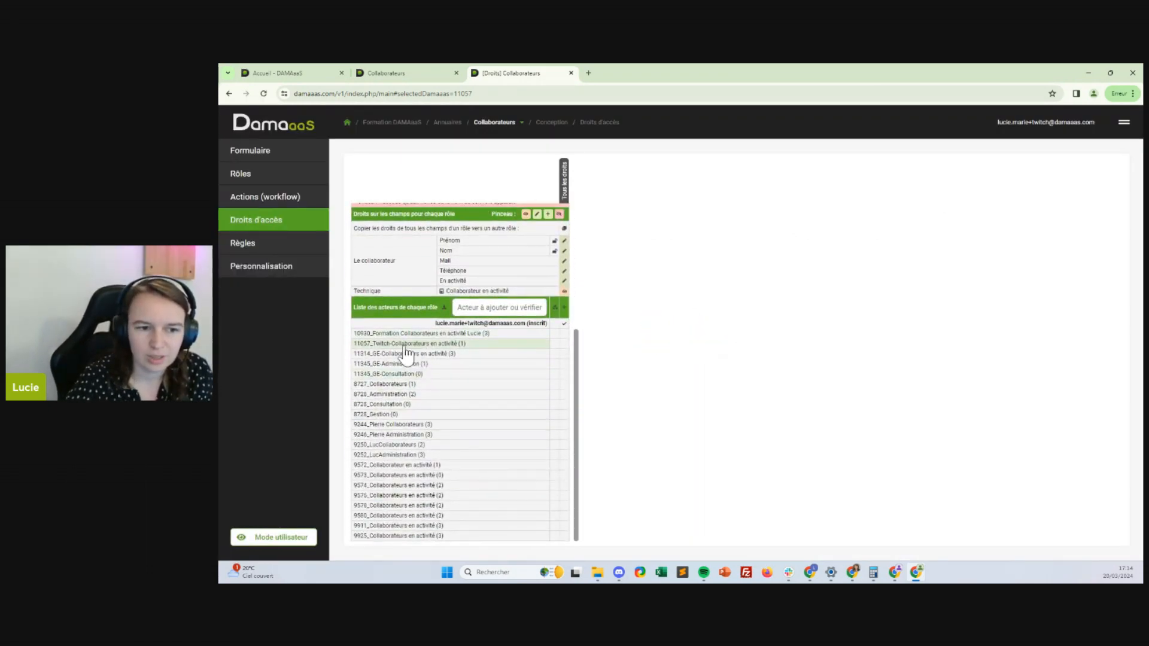
click(450, 345)
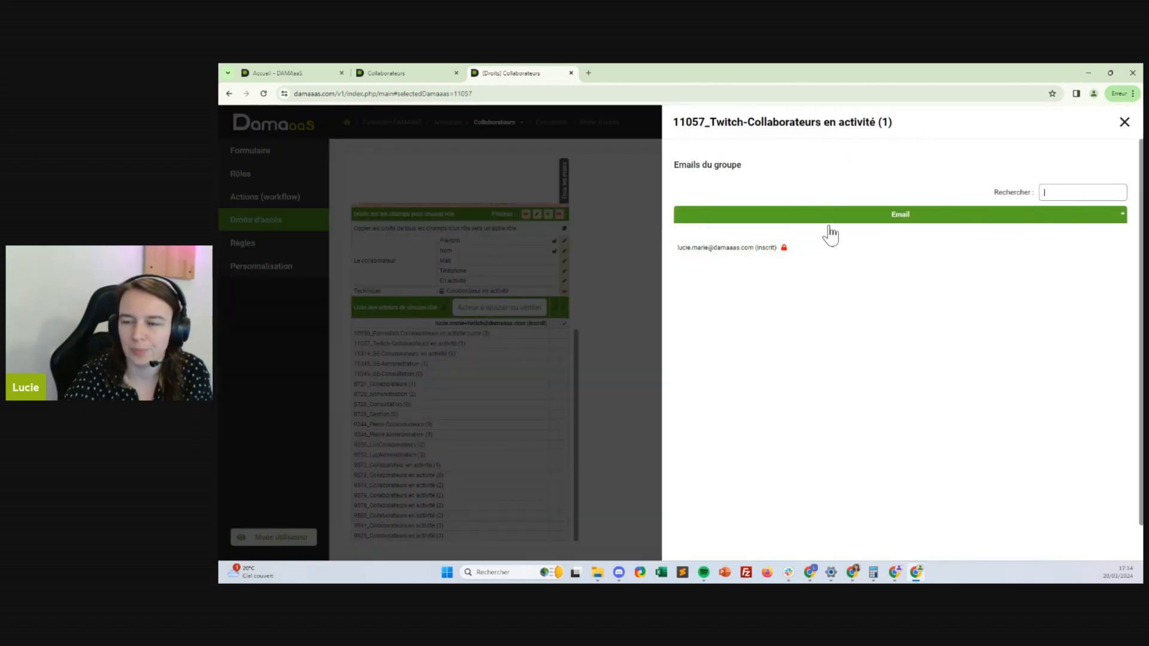
click(1124, 122)
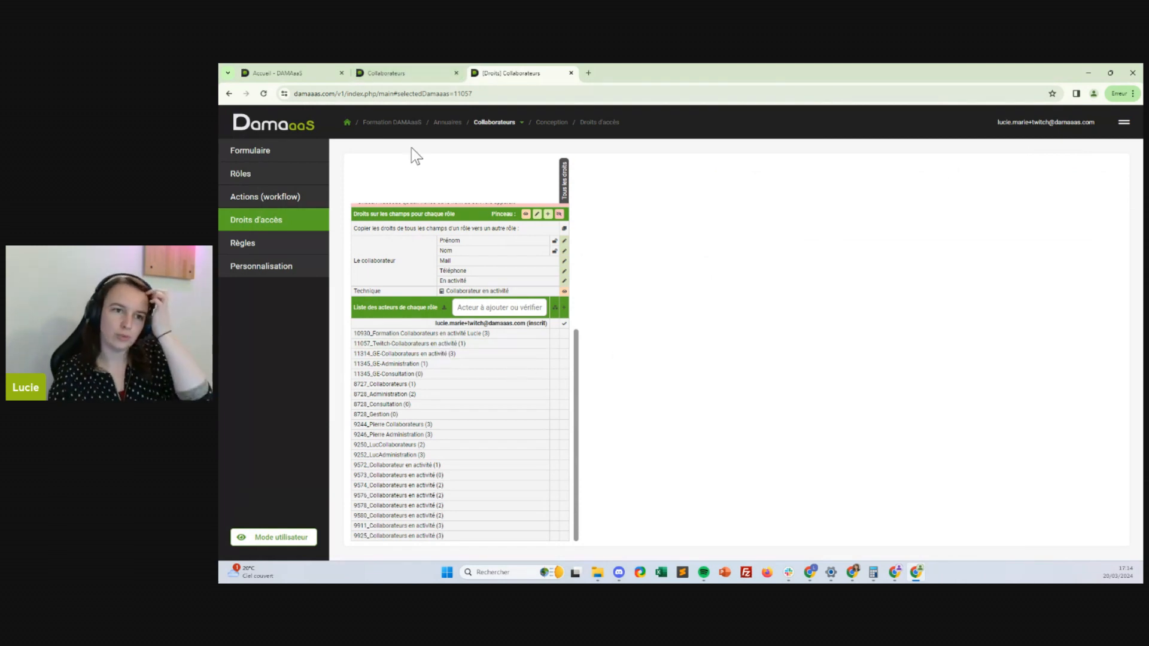
Set that collaborator back to Oui, save, and recheck the group now lists 2 members
mouse_move(410, 77)
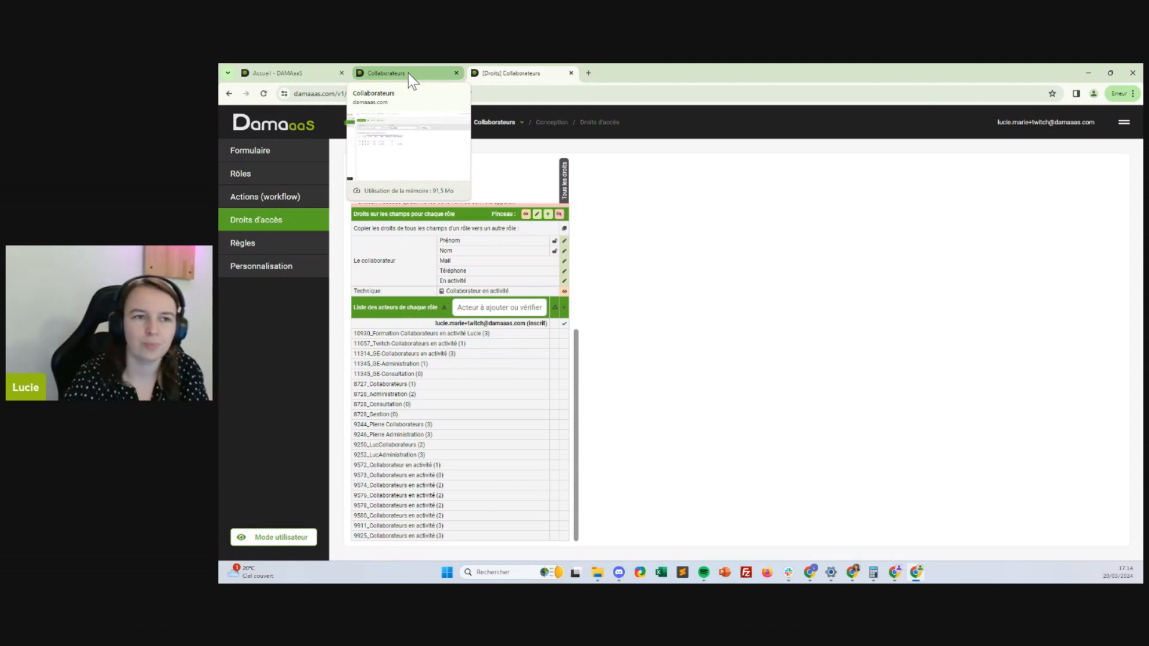
click(408, 73)
click(479, 297)
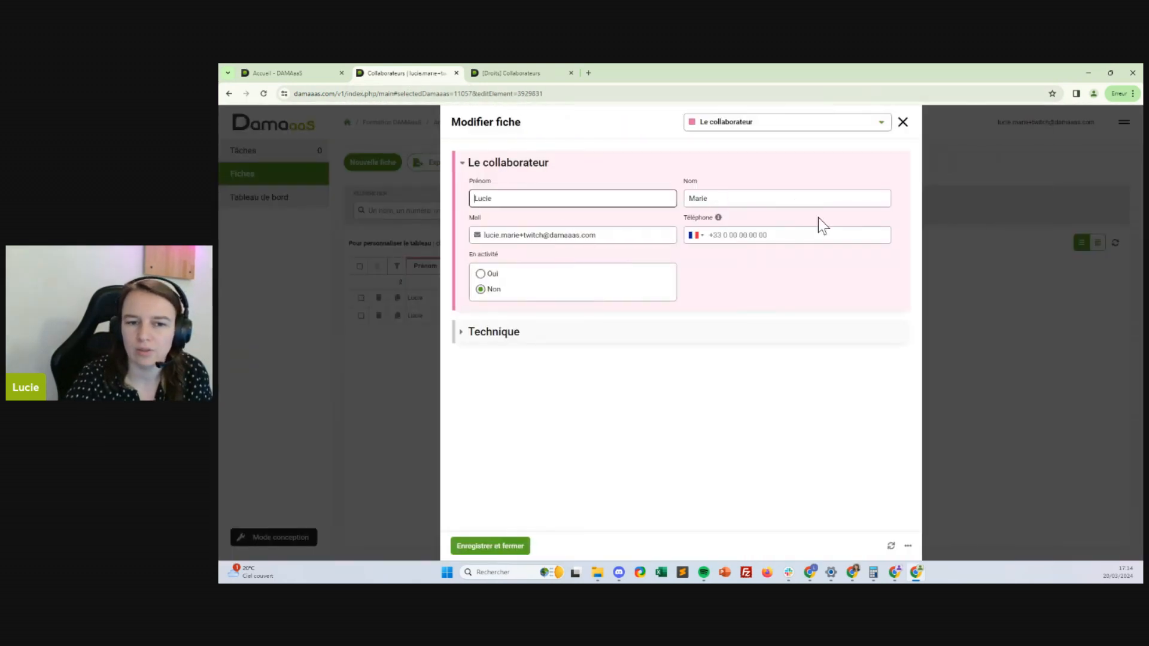
click(485, 275)
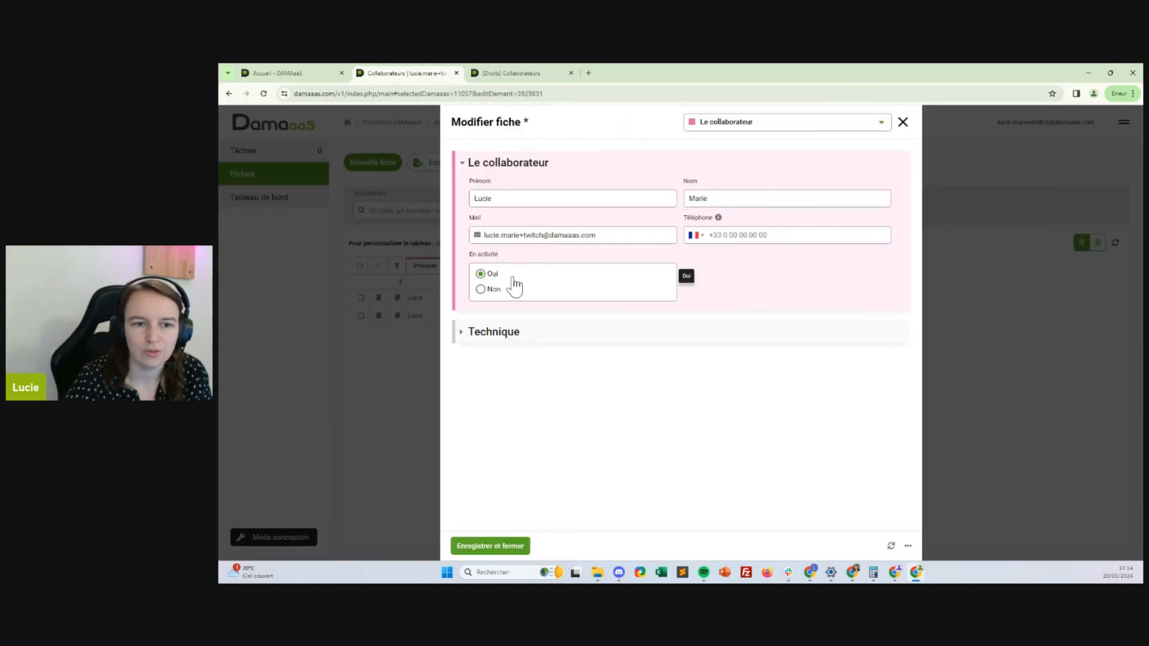
click(494, 546)
click(527, 73)
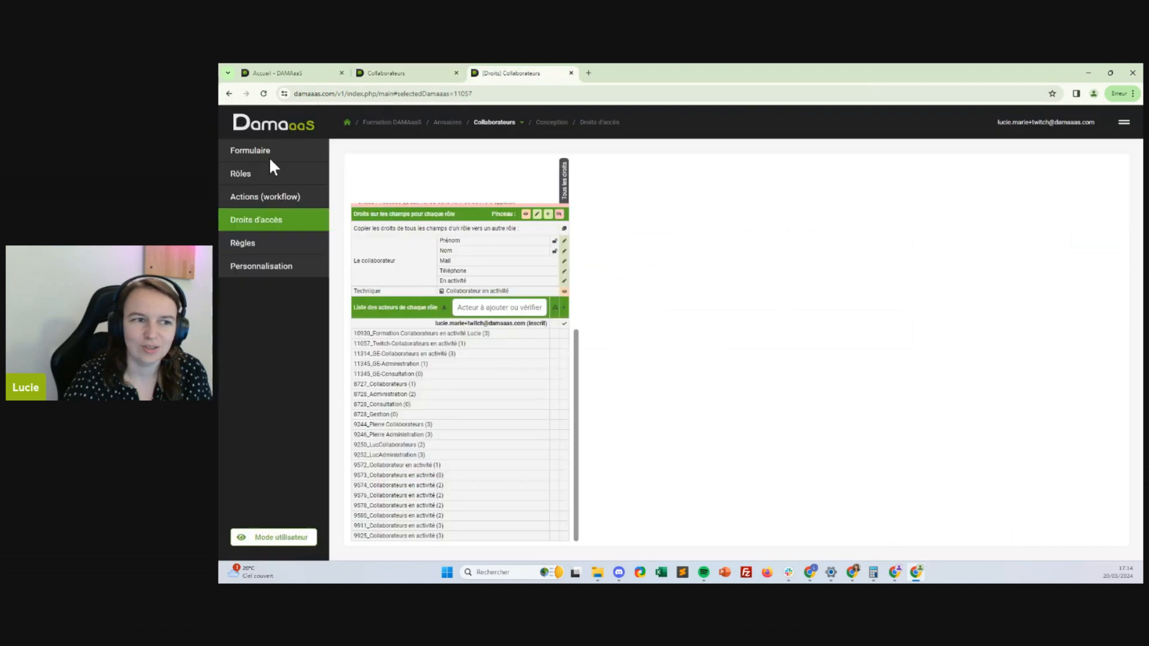
click(258, 226)
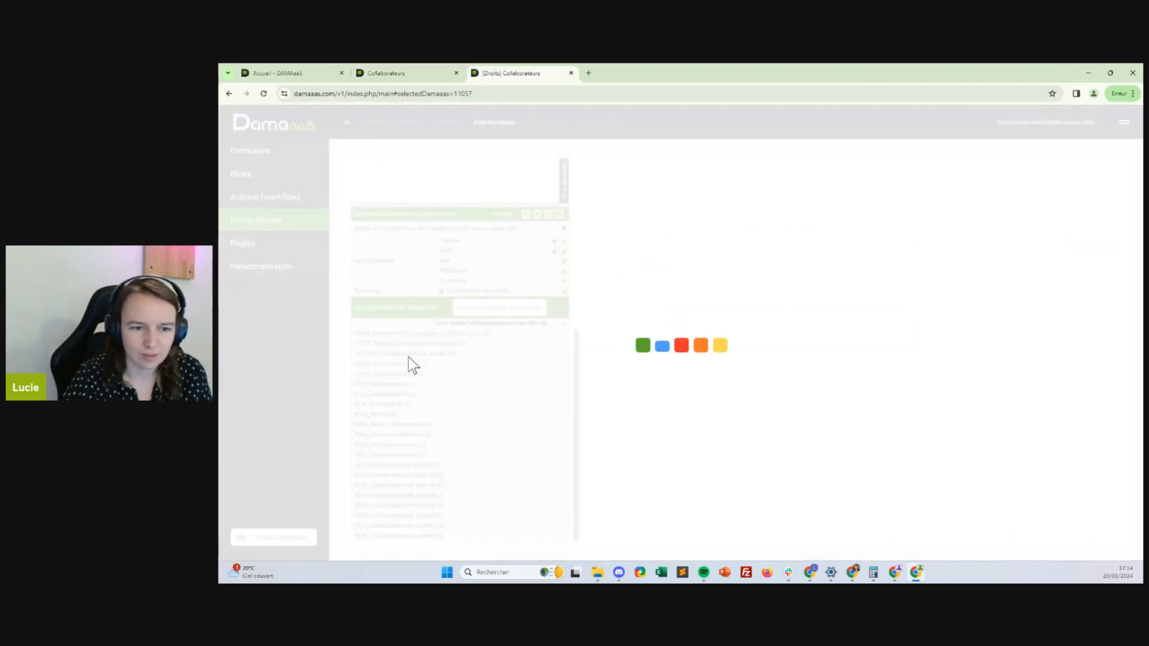
scroll(426, 458, down, 3)
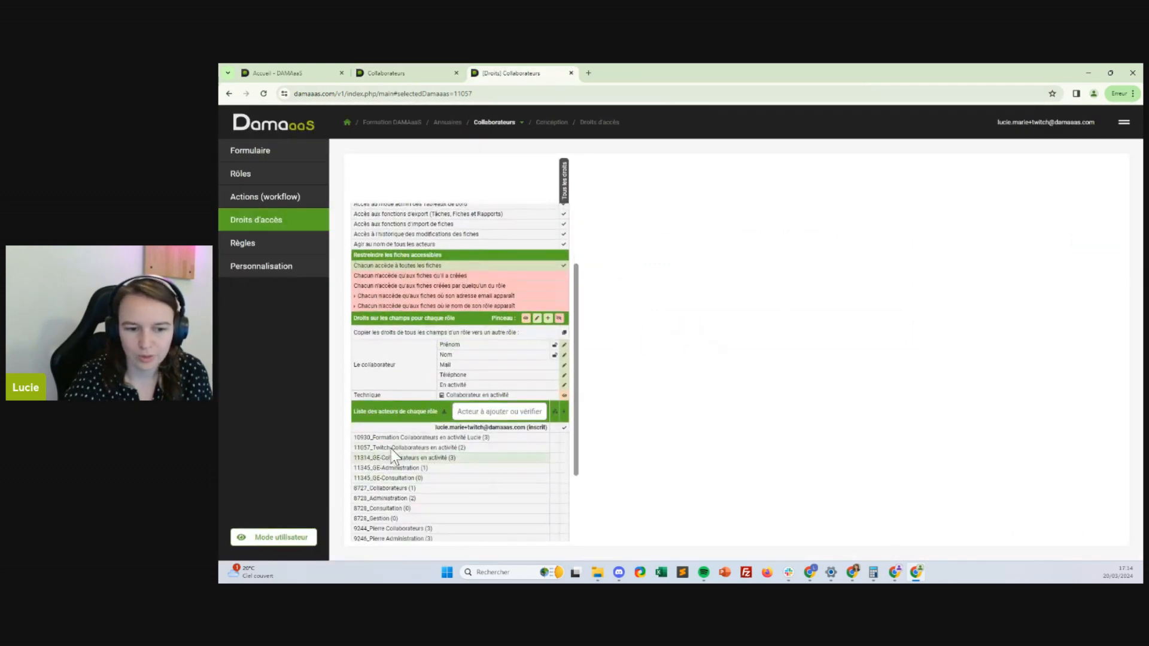
click(388, 446)
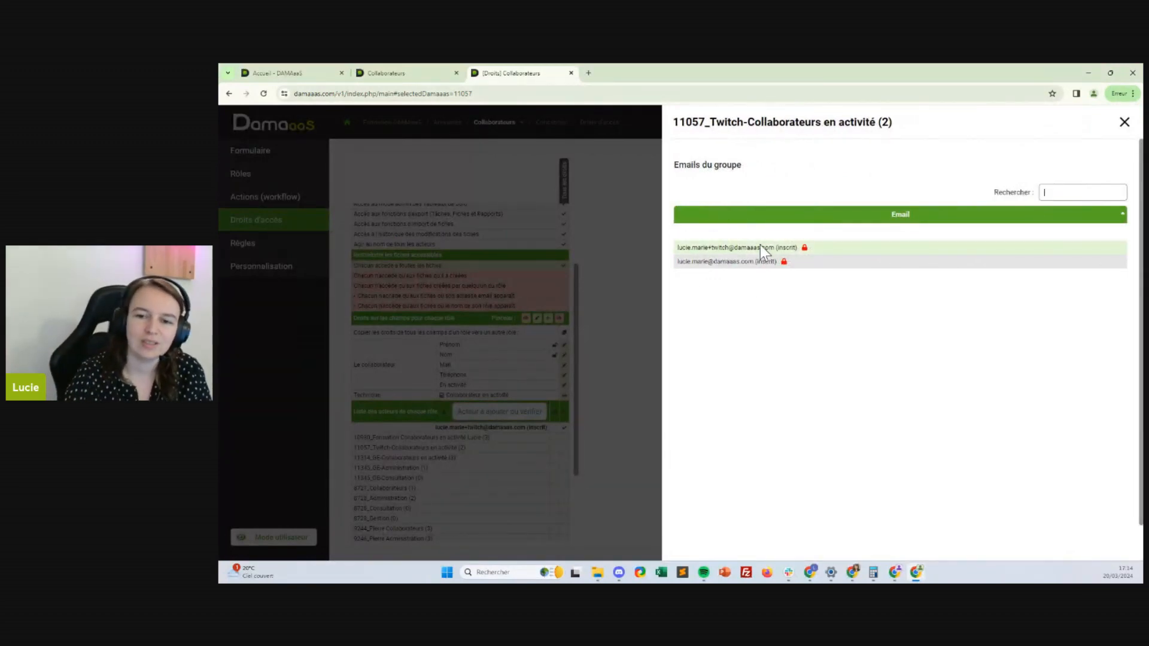
click(1125, 122)
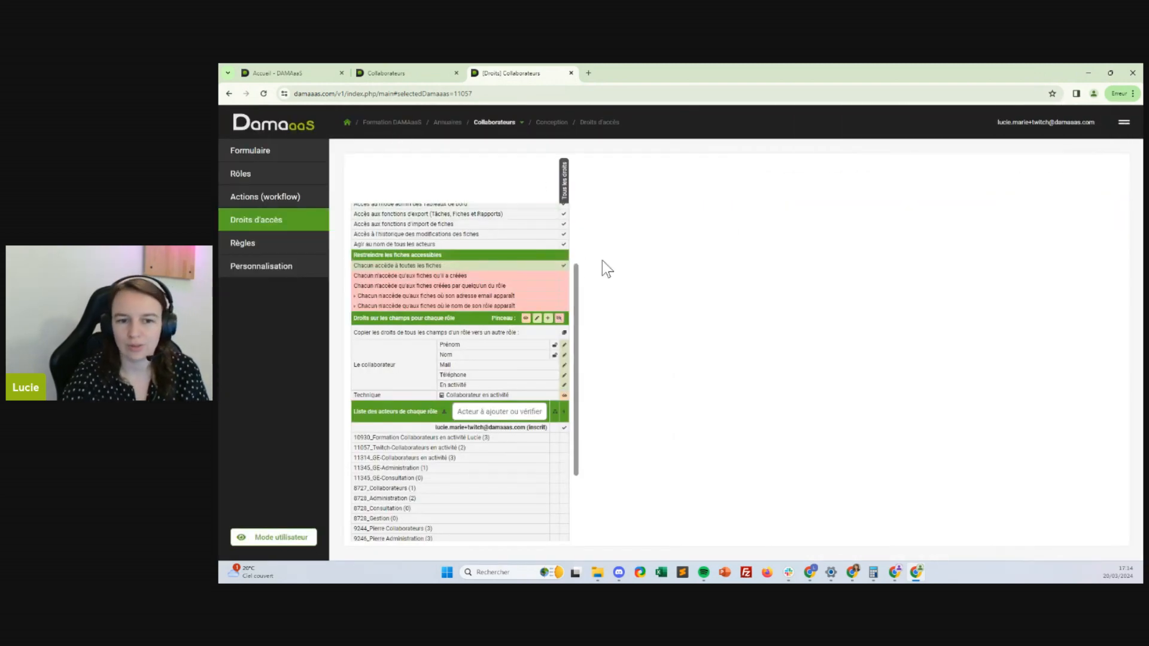
Return to the Collaborateurs tab and switch the form to Mode conception
click(413, 73)
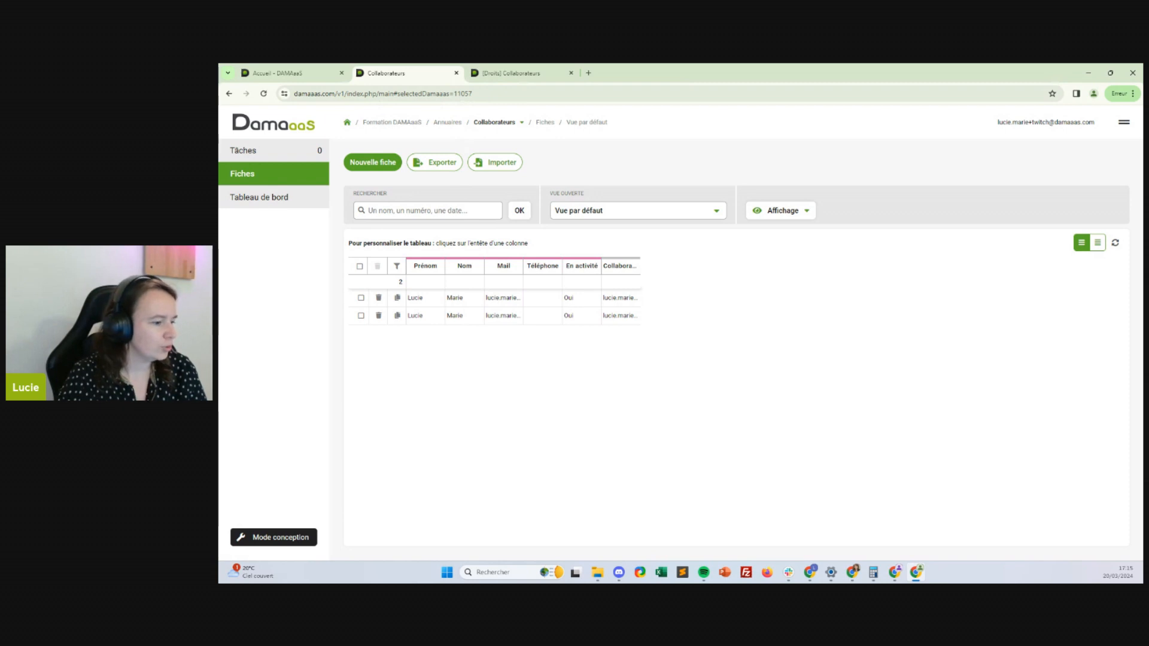
key(super+d)
key(super+d)
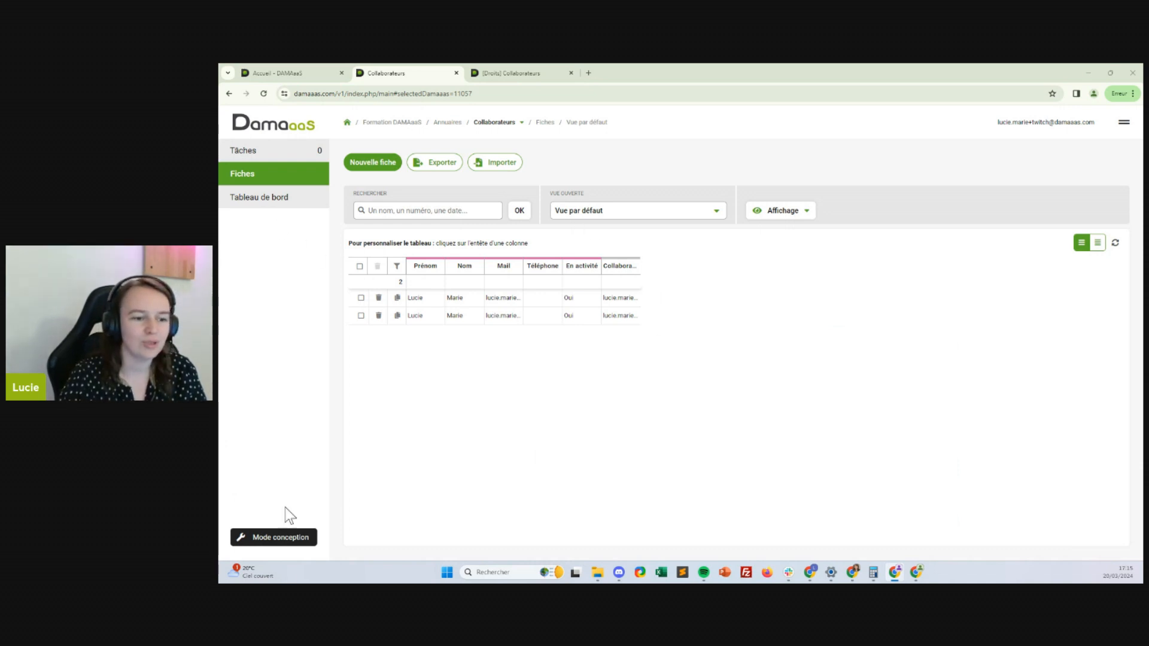
click(282, 536)
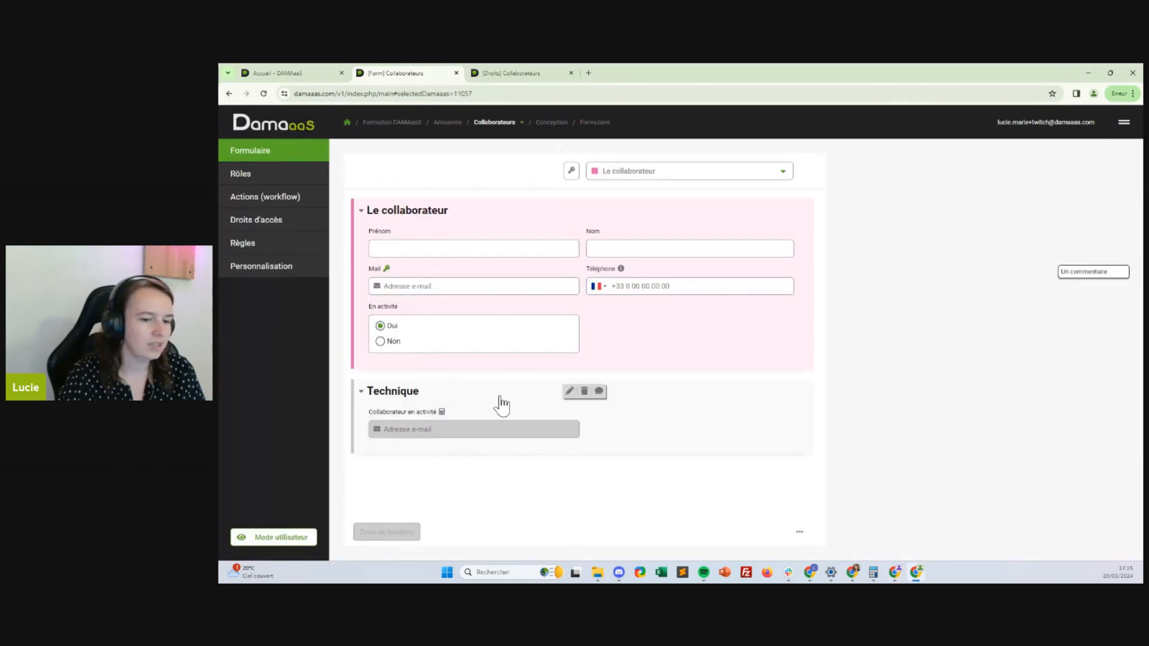
Insert a new field named 'Nom Prénom' and make it Calculé
click(661, 432)
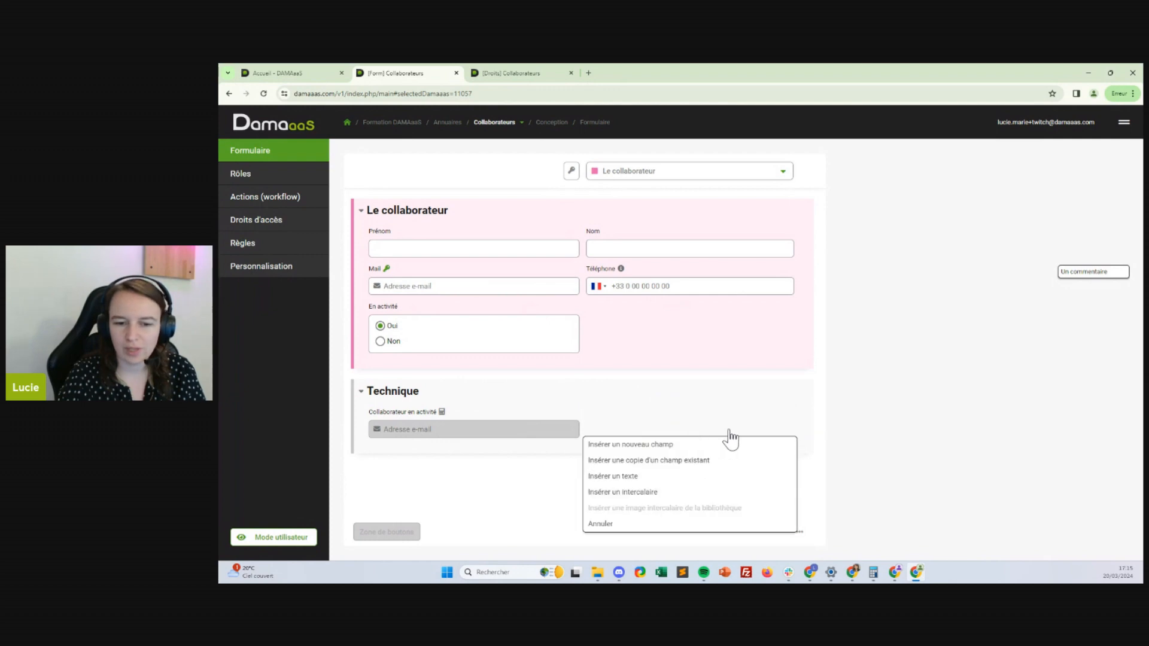
click(624, 443)
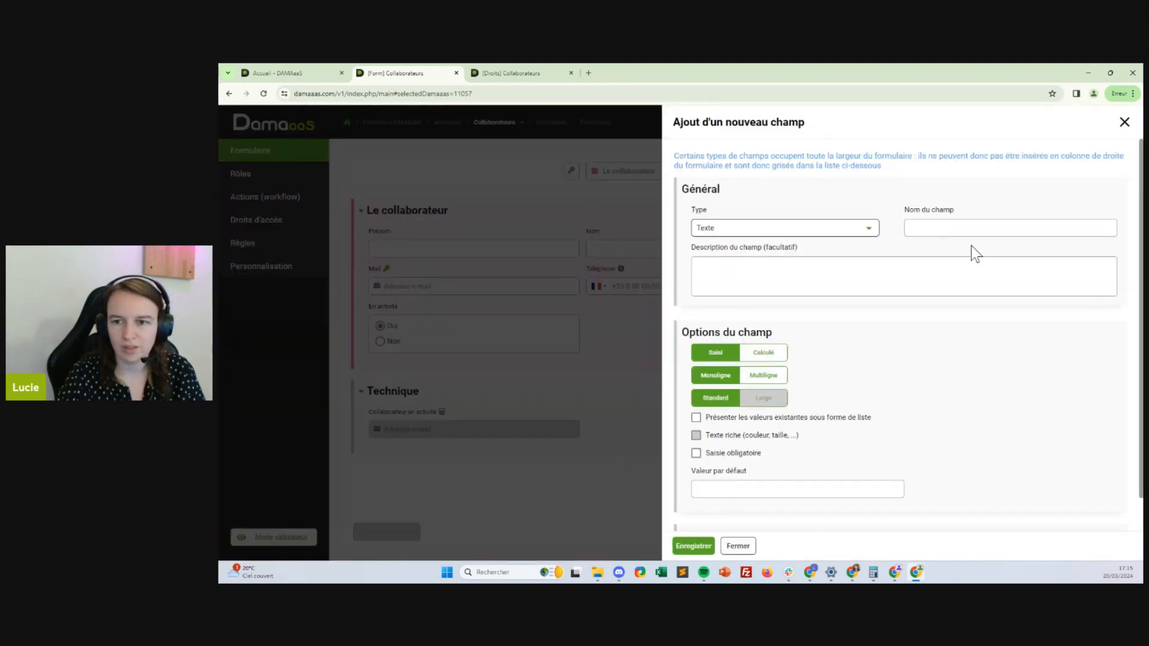
click(967, 229)
text(Pi)
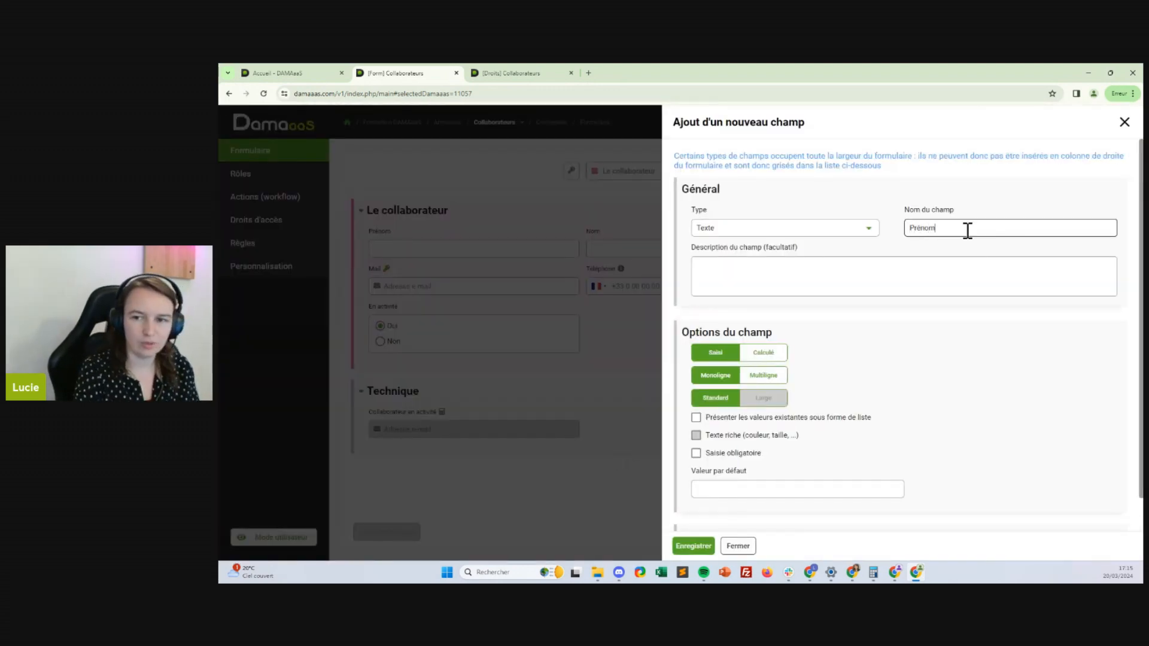
text(énom nom)
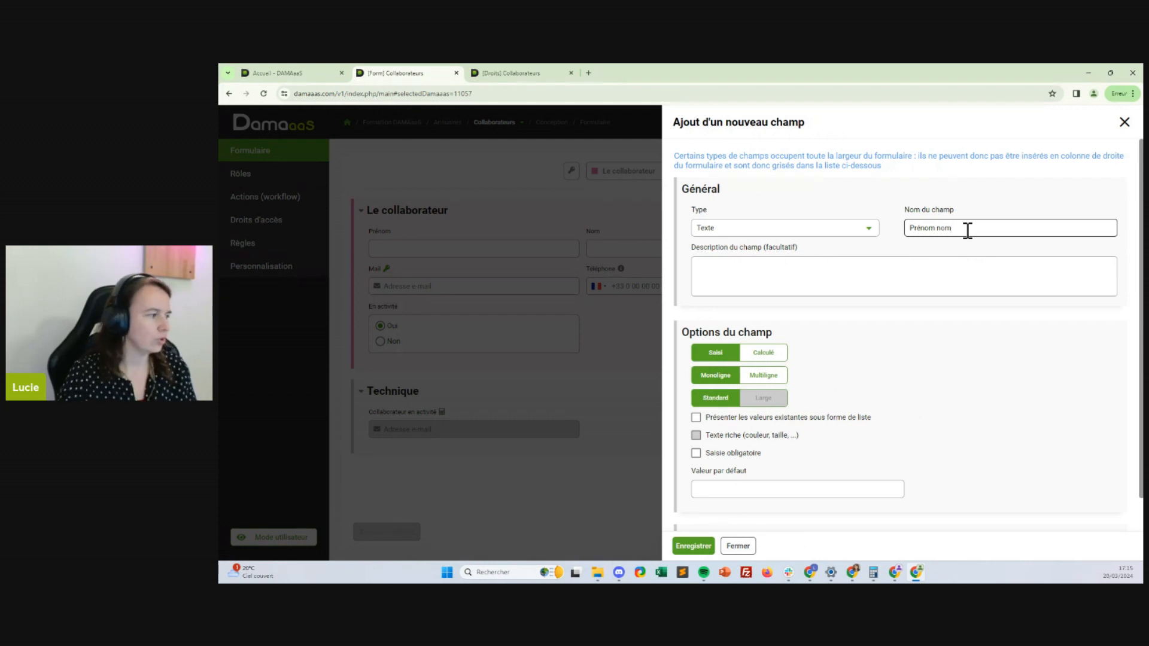
drag(989, 227, 834, 228)
text(Nom)
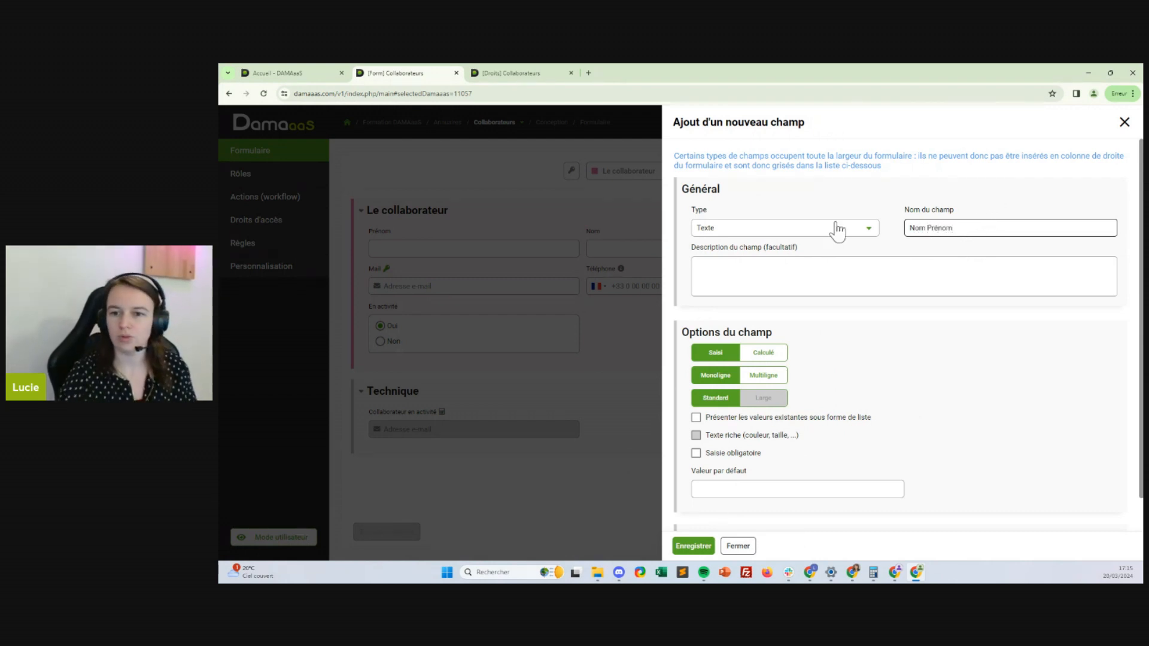
click(768, 353)
scroll(993, 390, down, 2)
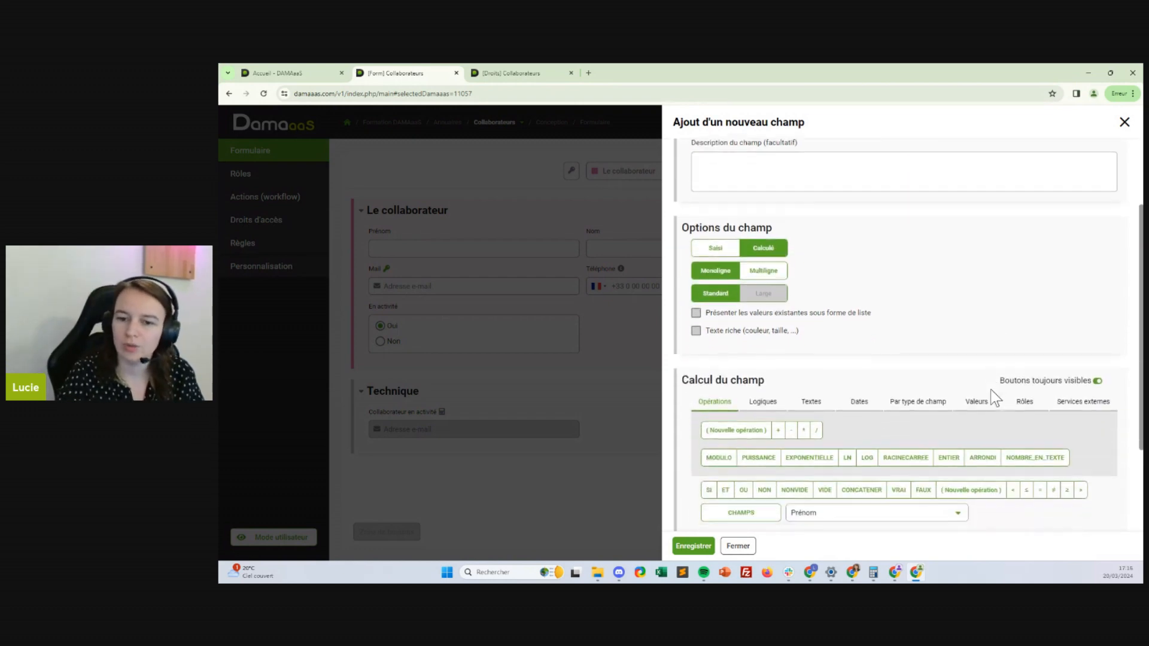
scroll(990, 390, down, 2)
Give it the formula CONCATENER(CHAMPS("Nom");" ";CHAMPS("Prénom")) and save the field
click(862, 402)
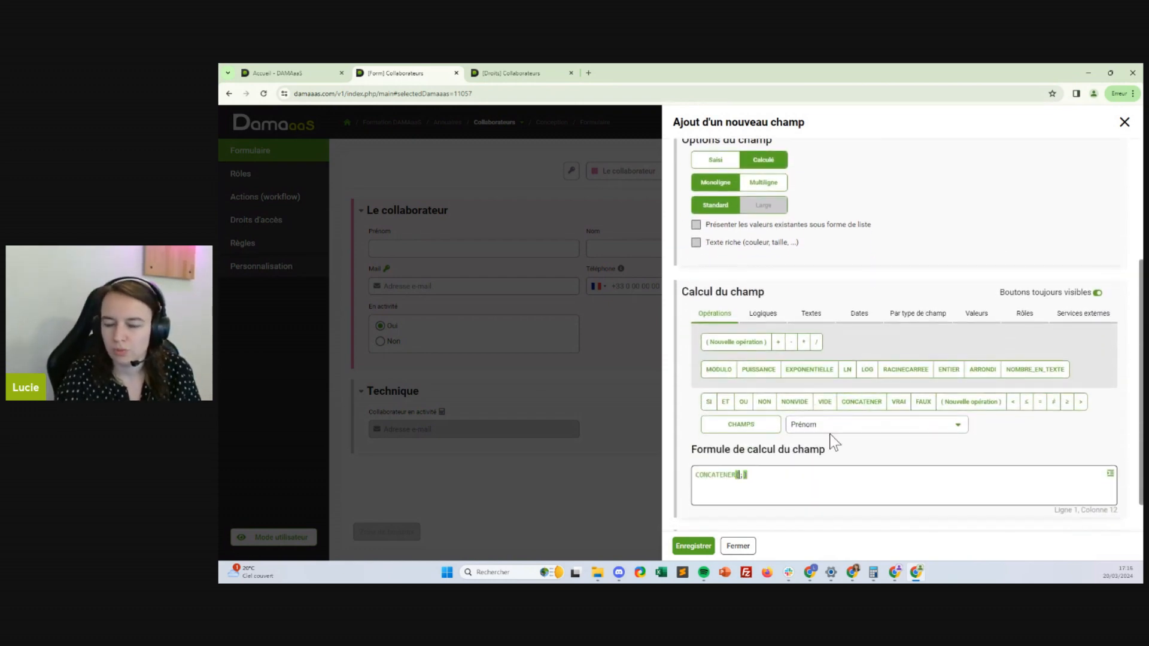
click(831, 426)
click(839, 330)
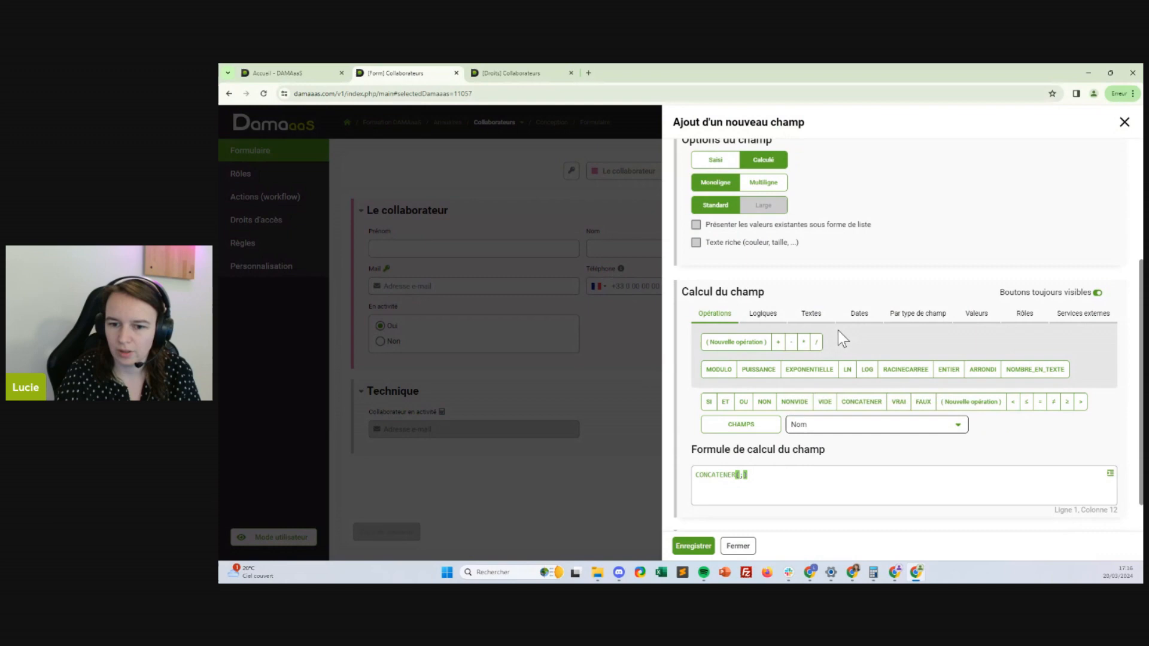
click(758, 425)
click(794, 476)
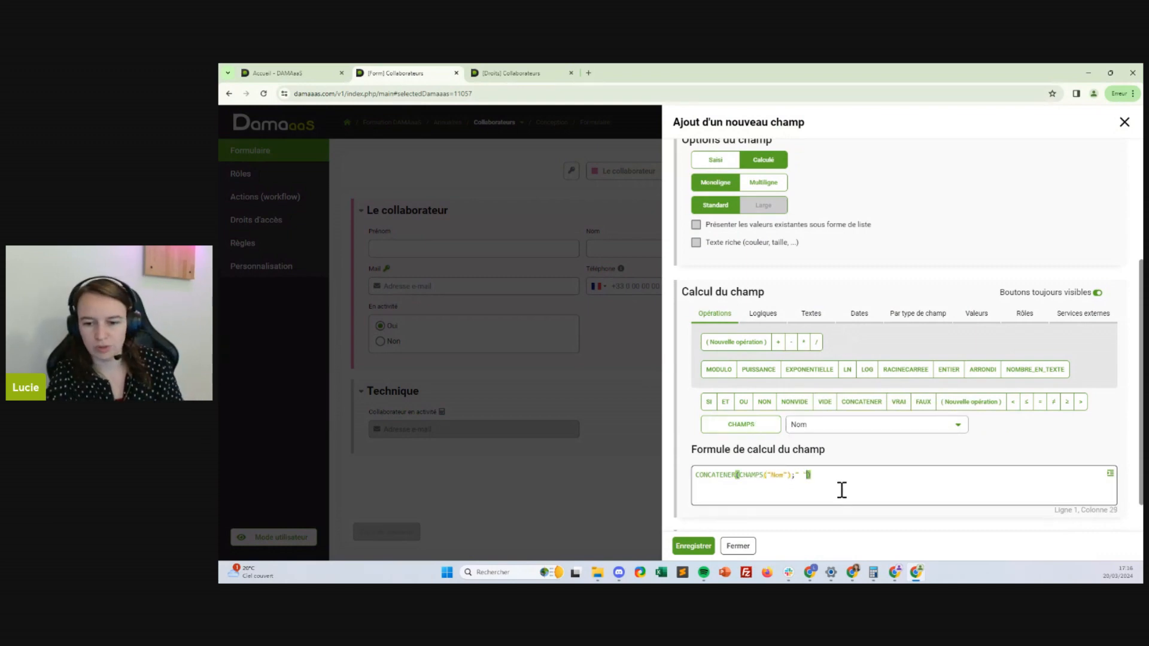
text(" ";)
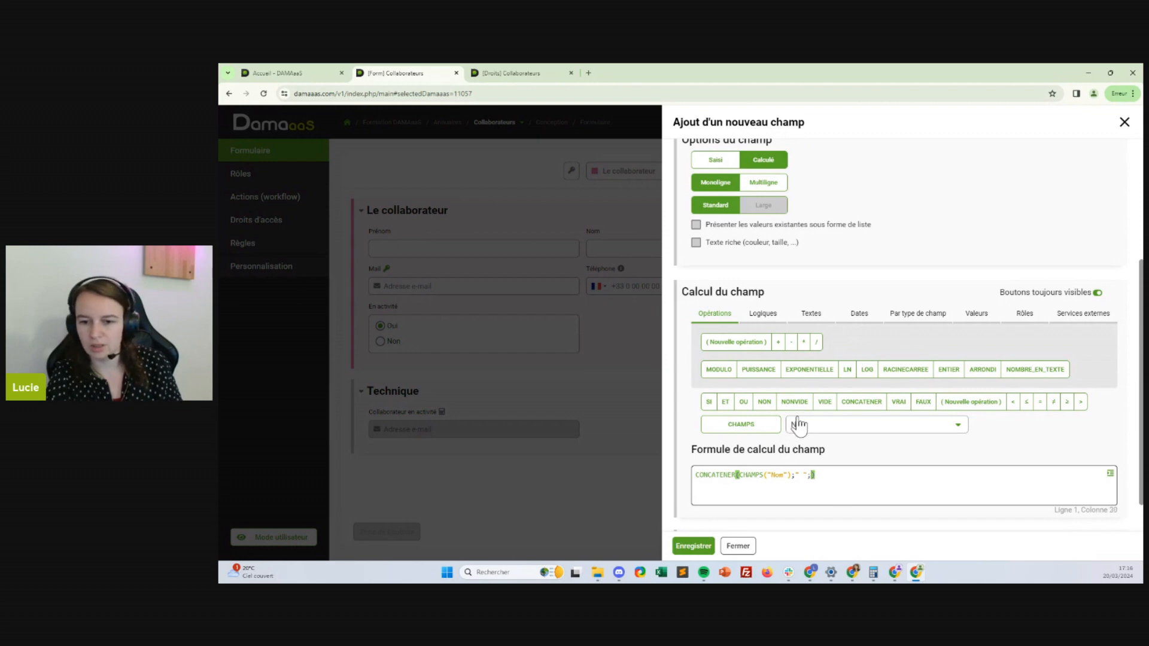
click(853, 426)
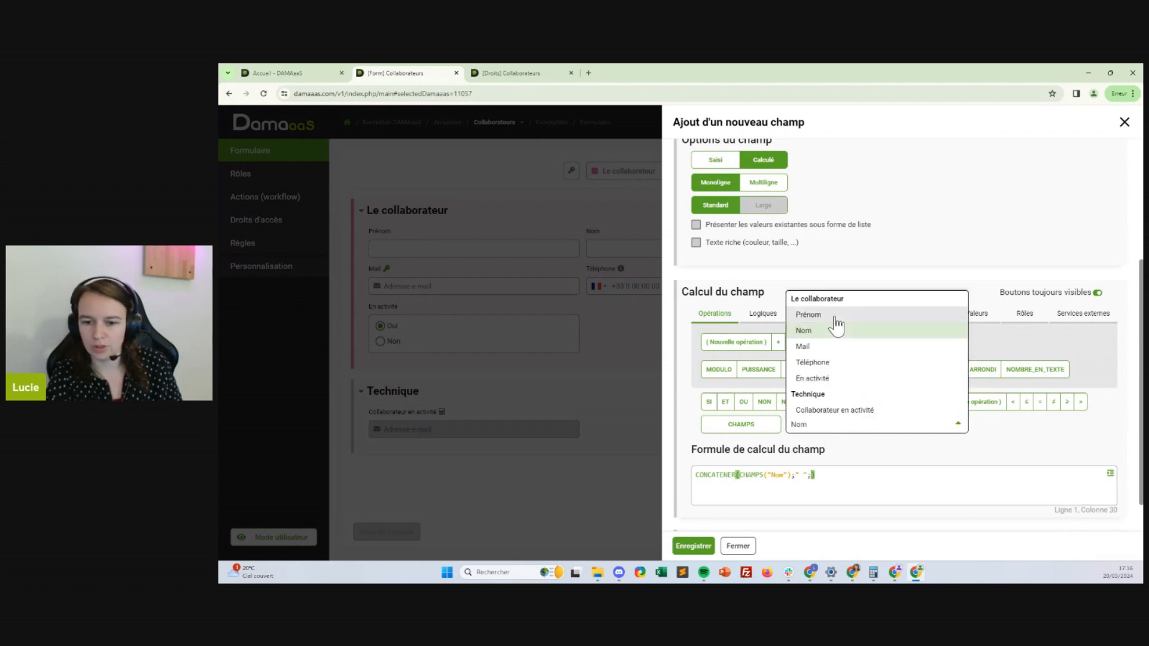
click(835, 315)
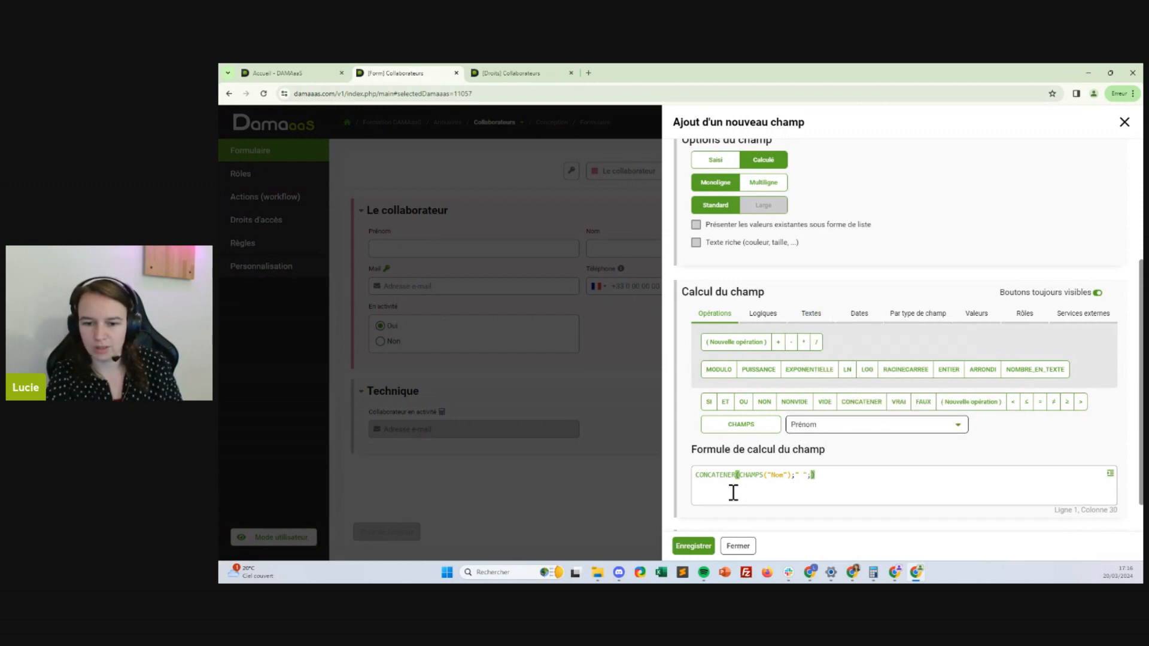
click(739, 426)
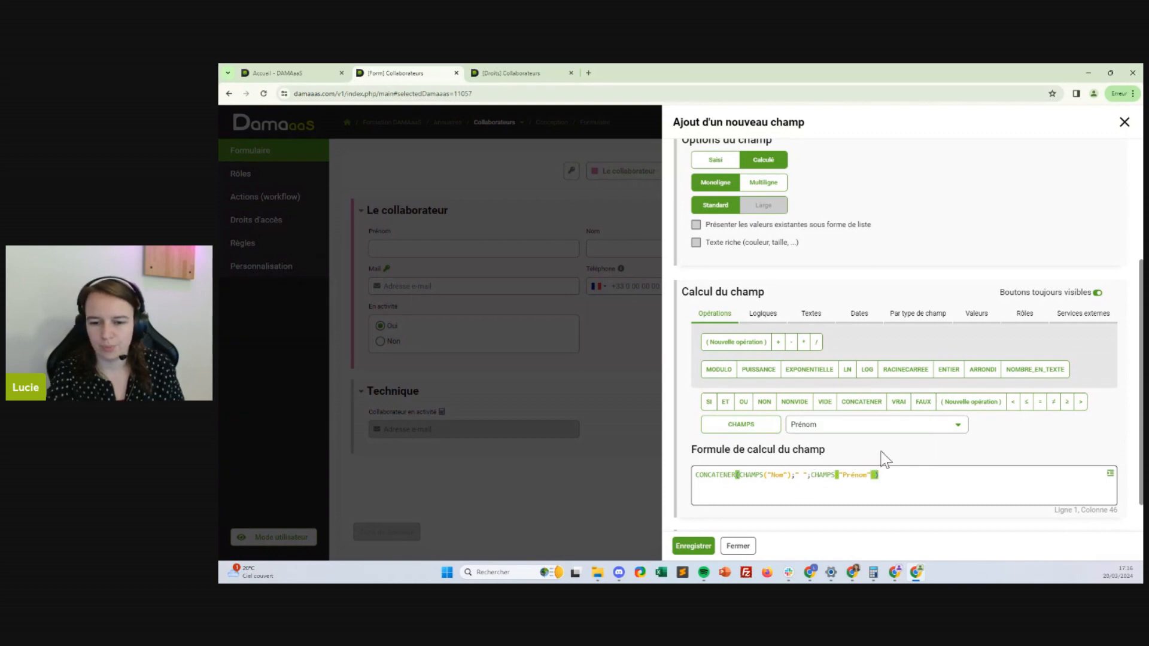
scroll(850, 470, down, 1)
click(690, 546)
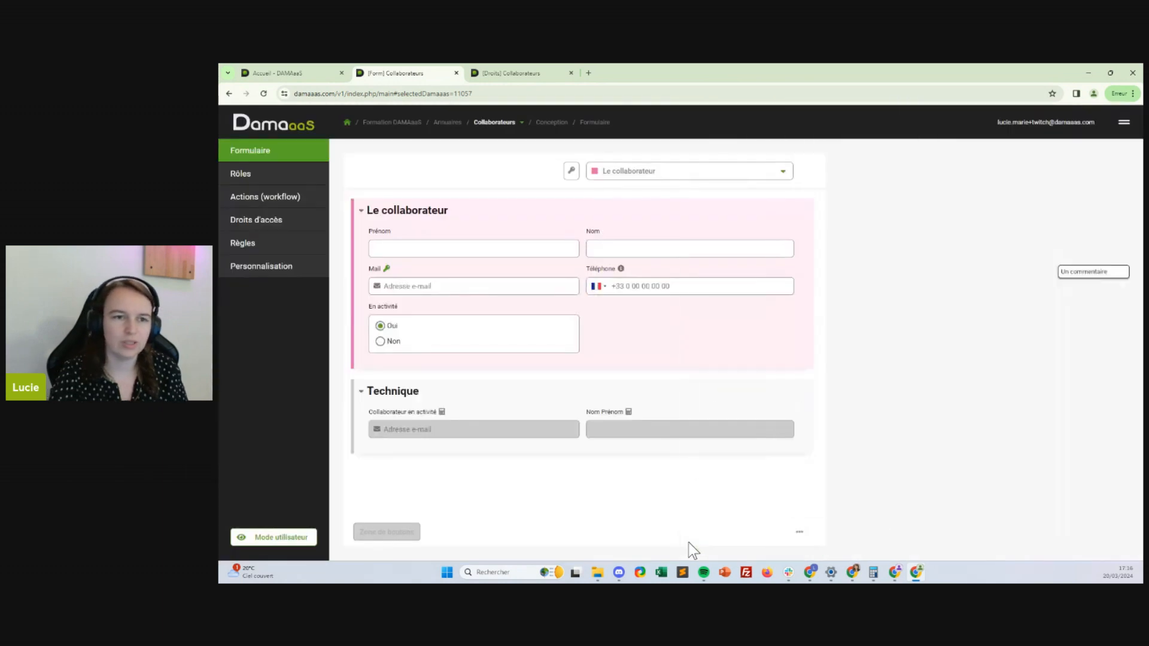
In Mode utilisateur, open the Collaborateurs records and rewrite the first collaborator's surname in capitals
click(511, 73)
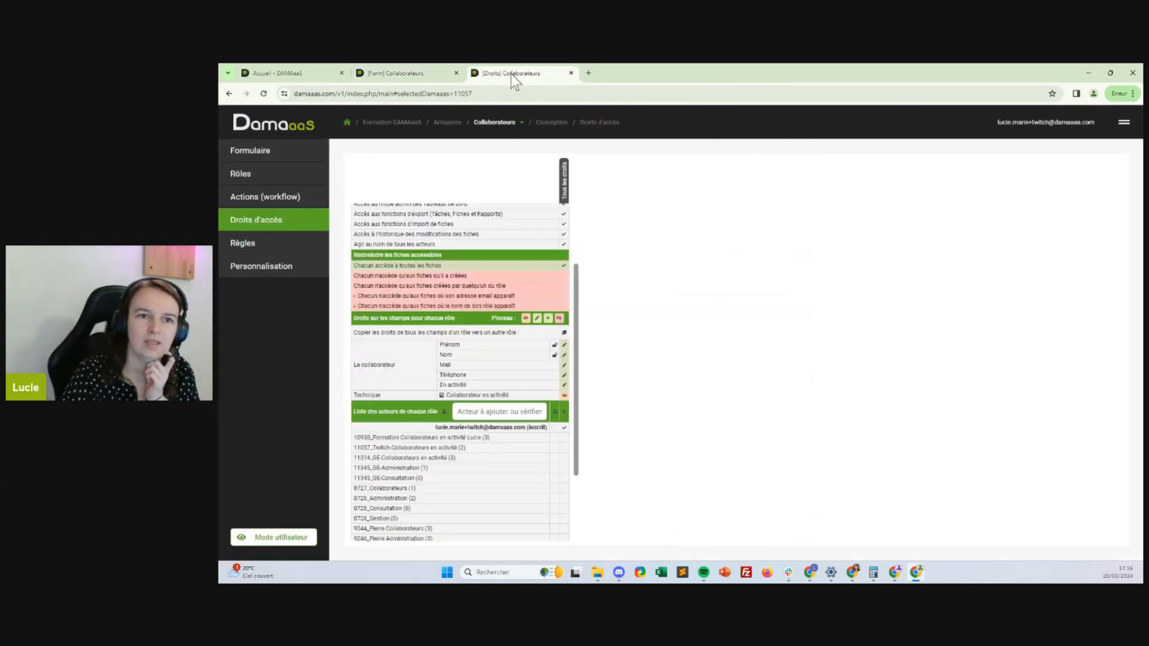
click(266, 538)
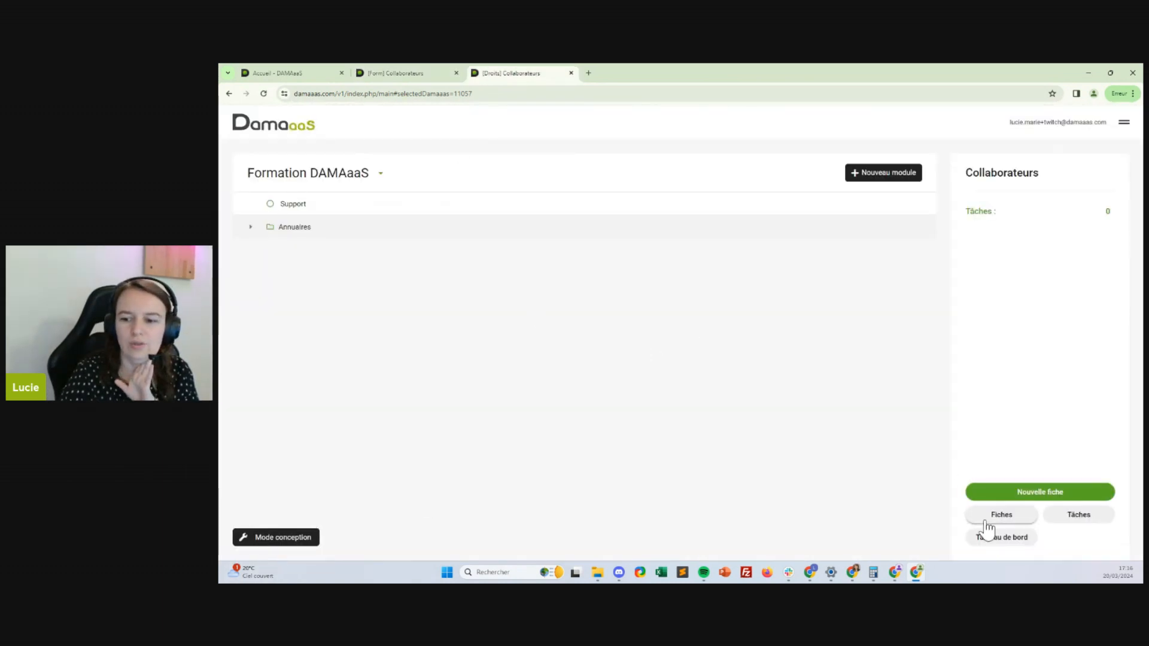
click(984, 520)
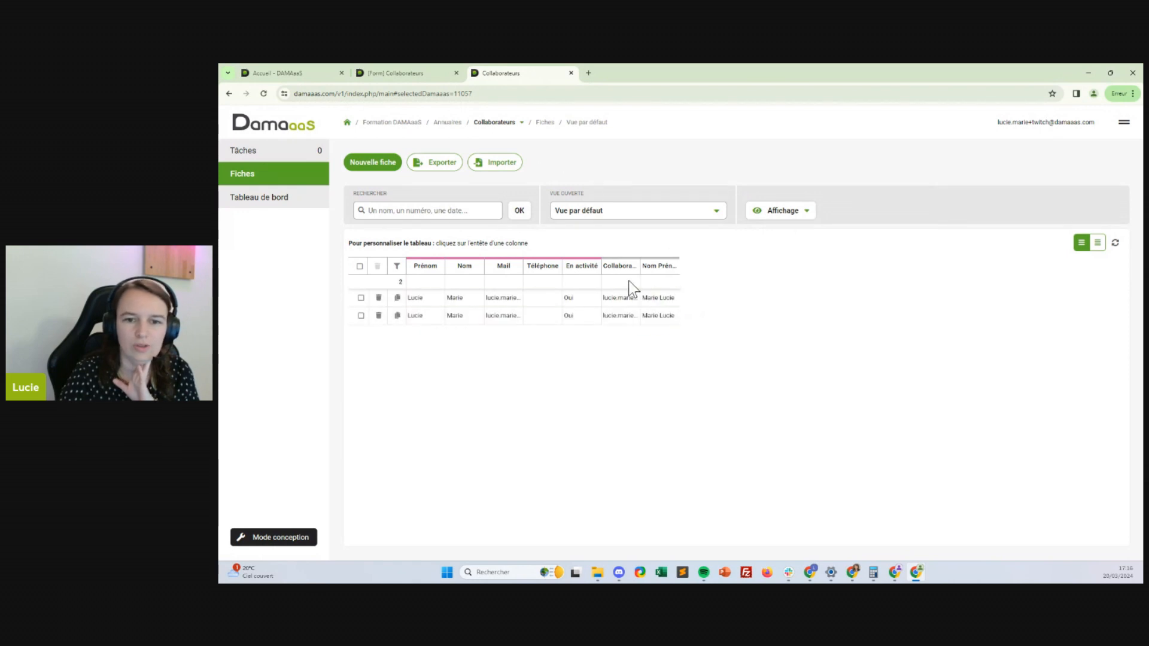
click(671, 299)
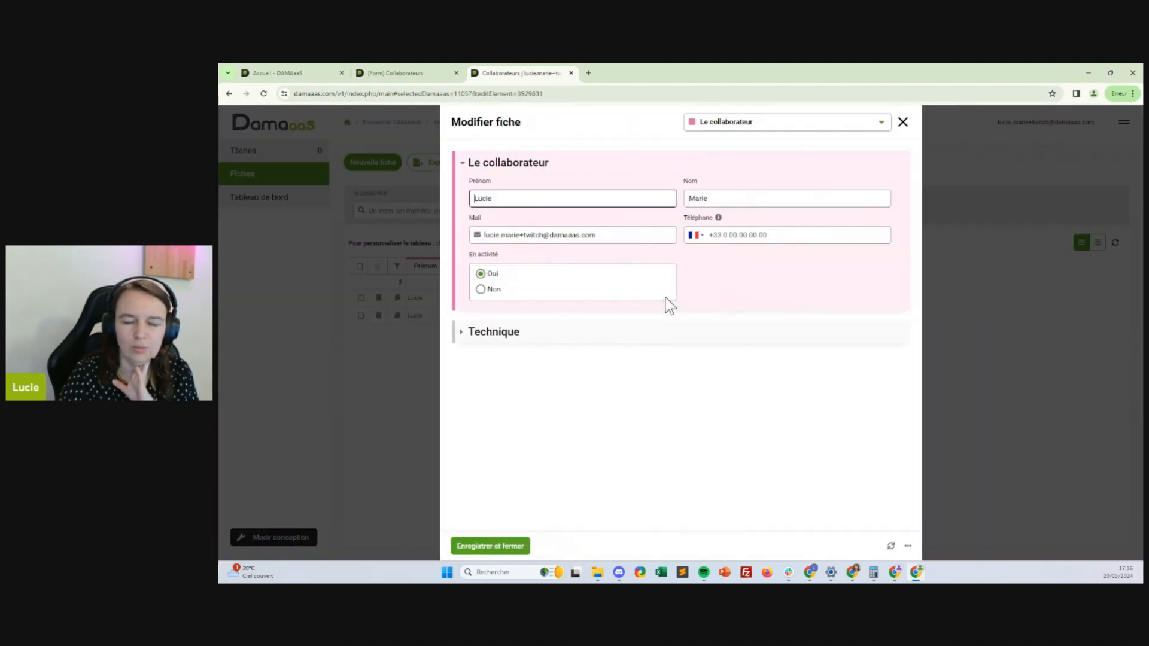
click(504, 335)
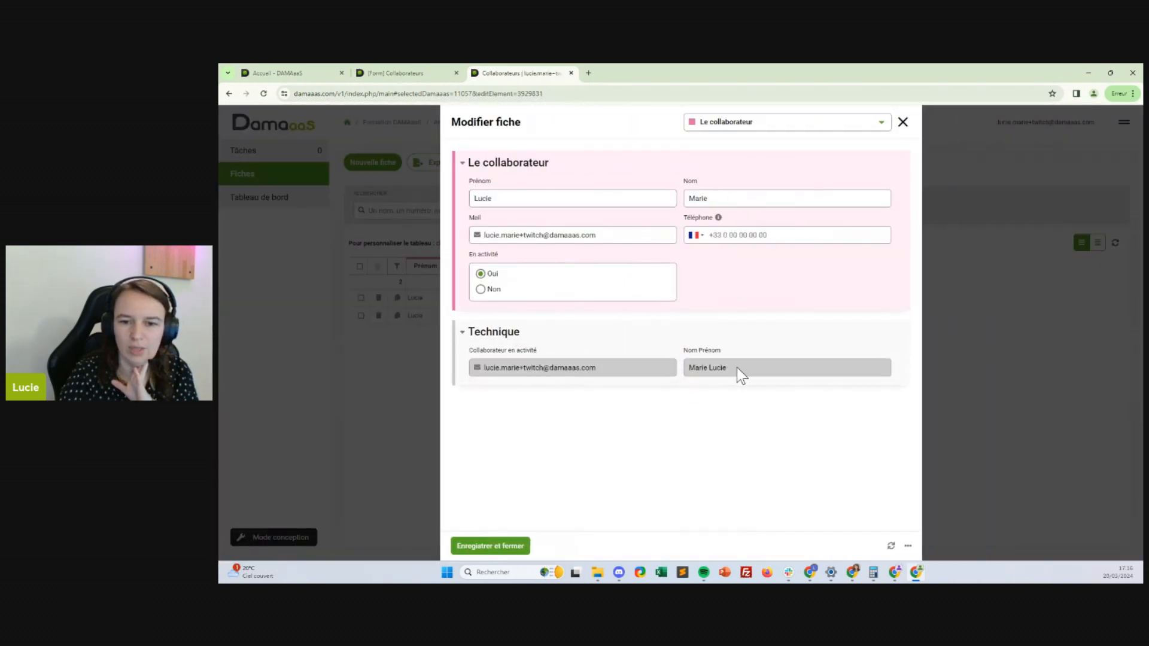
click(709, 197)
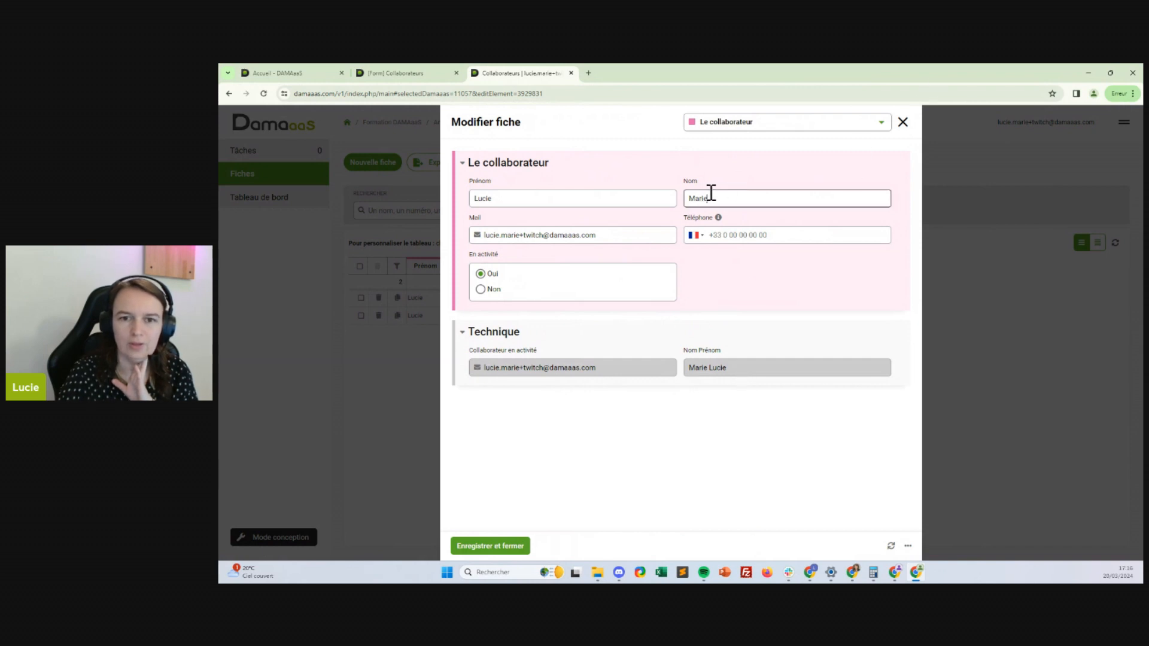
key(ctrl+a)
text(MARIE)
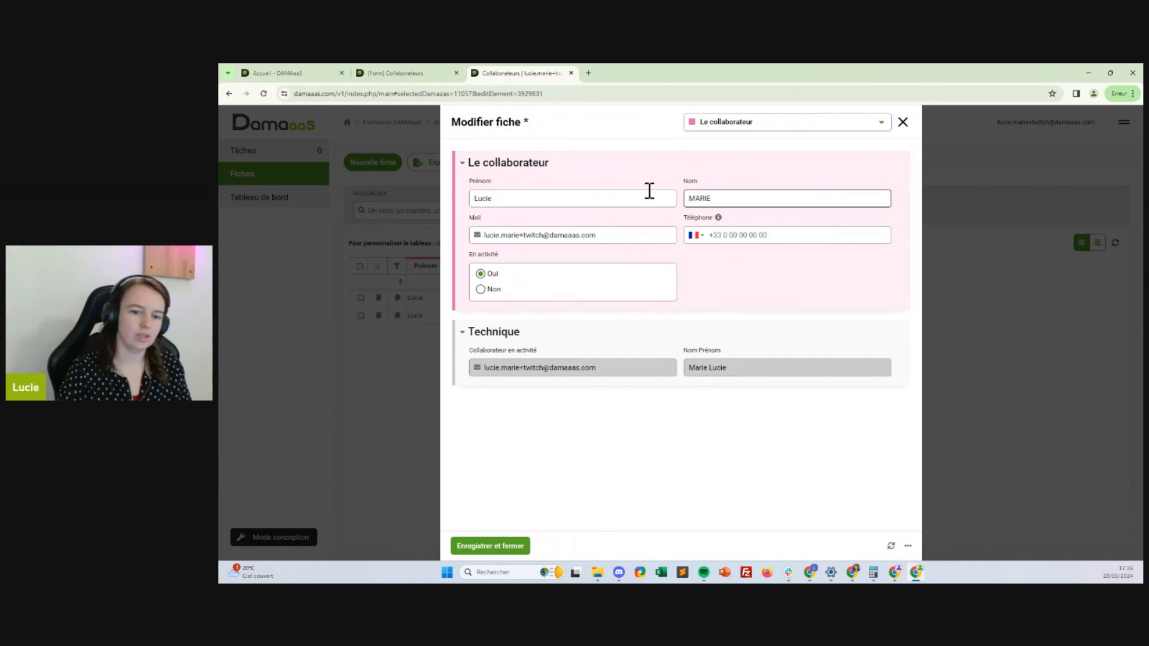
click(511, 546)
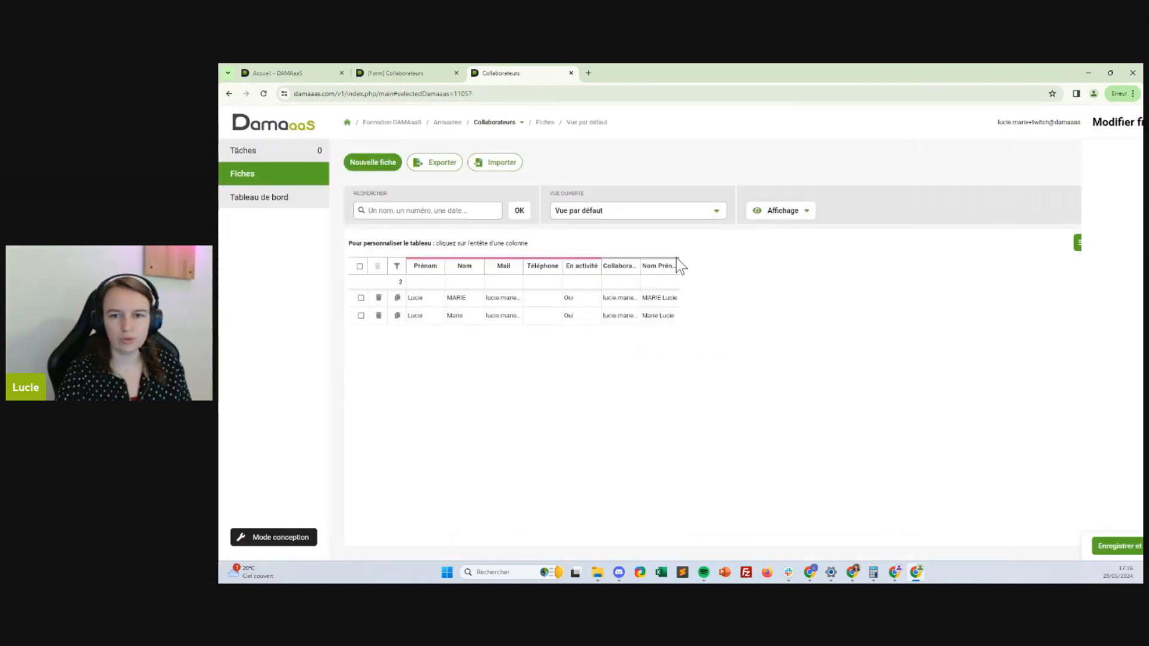
Rewrite the second collaborator's surname in capitals and save the record
click(495, 318)
click(760, 203)
key(ctrl+a)
text(MA)
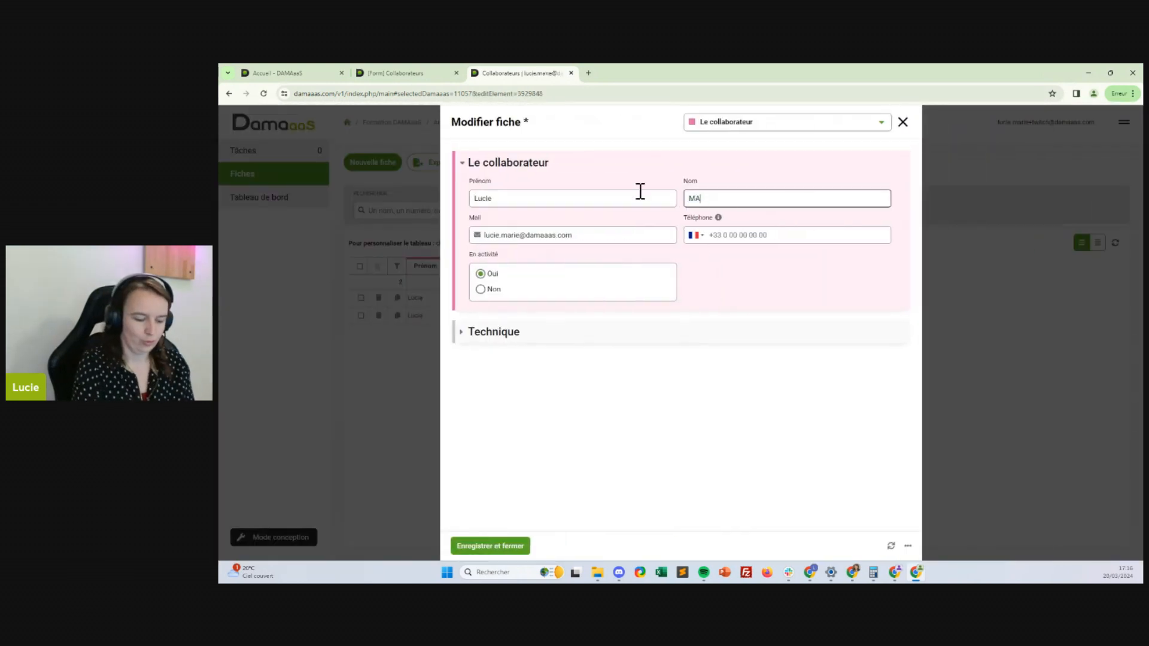
click(502, 546)
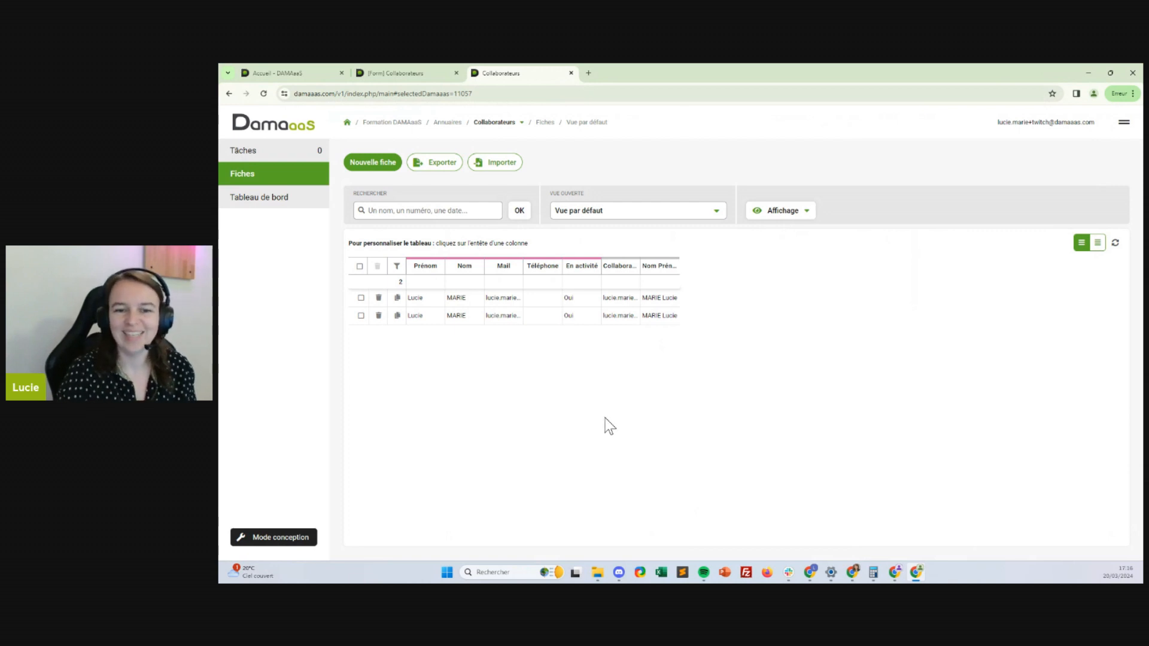
Reopen the second record to confirm its Technique section shows the updated Nom Prénom
click(662, 311)
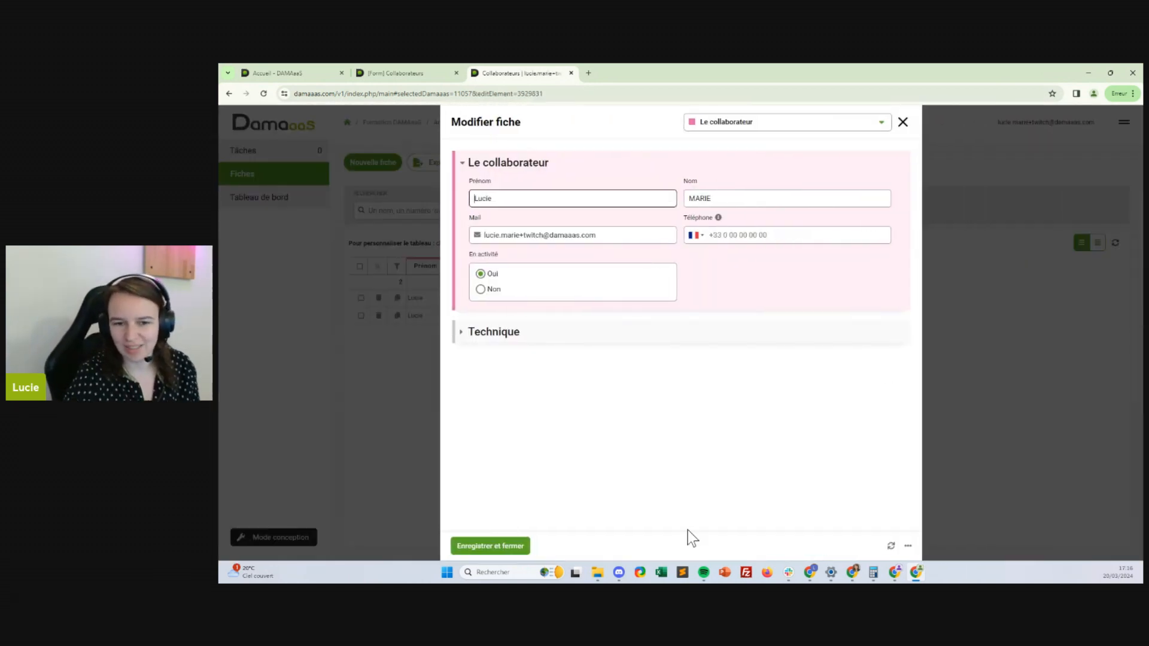
click(551, 333)
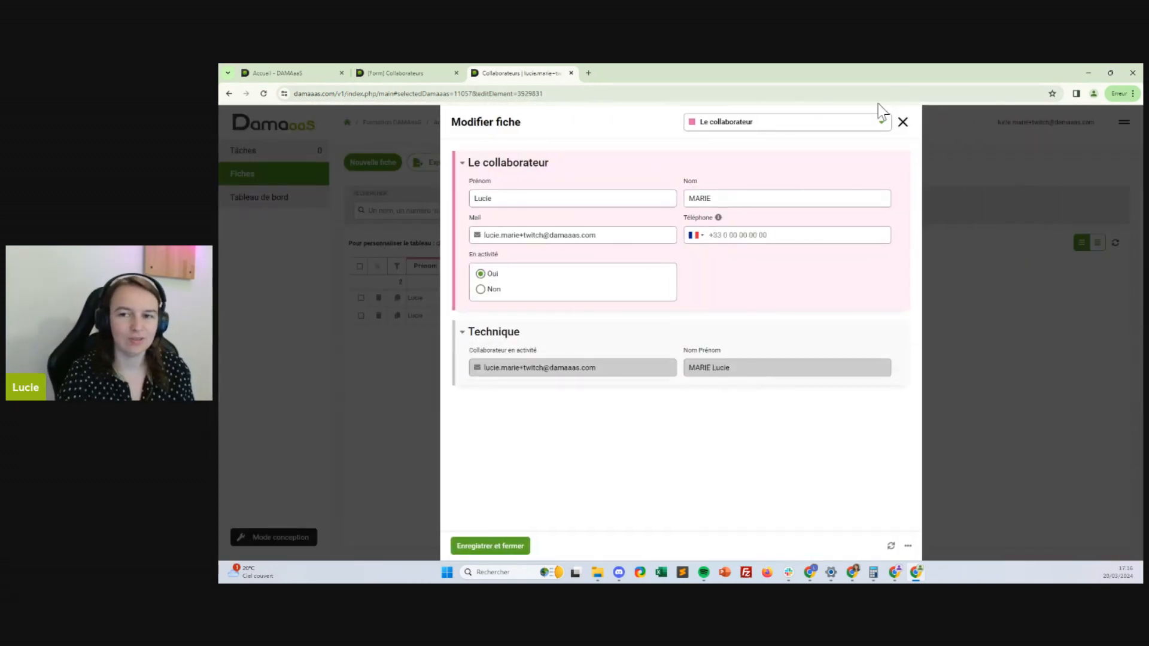
click(902, 122)
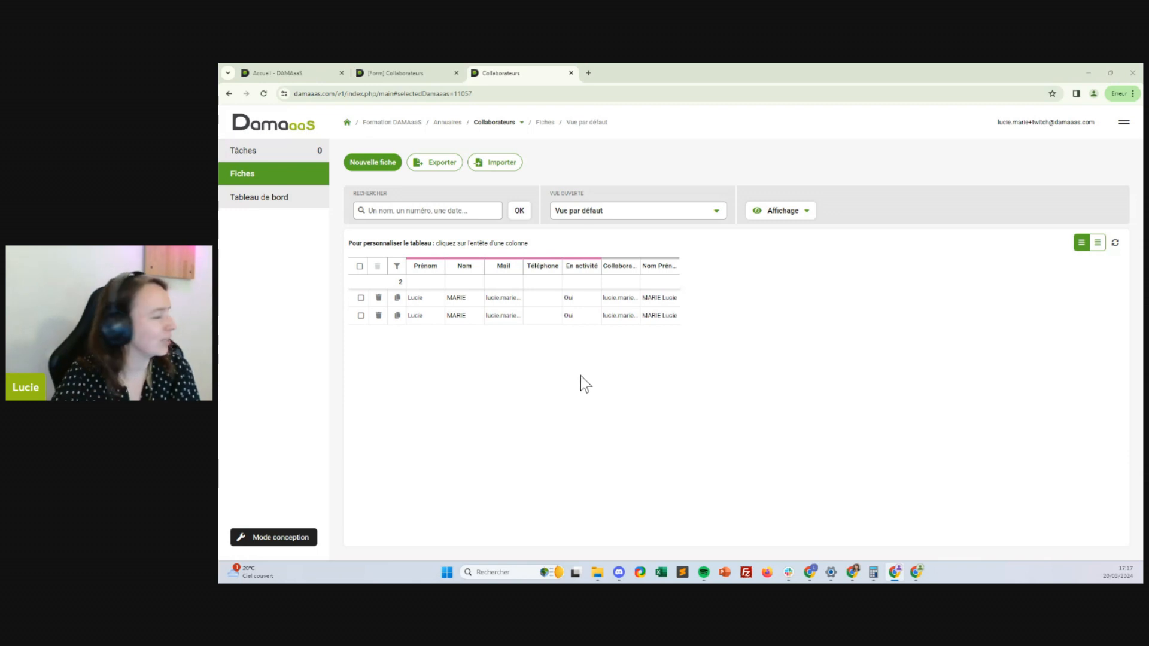
Return from the Collaborateurs tabs to the Formation DAMAaaS home page and select the Support module
click(413, 69)
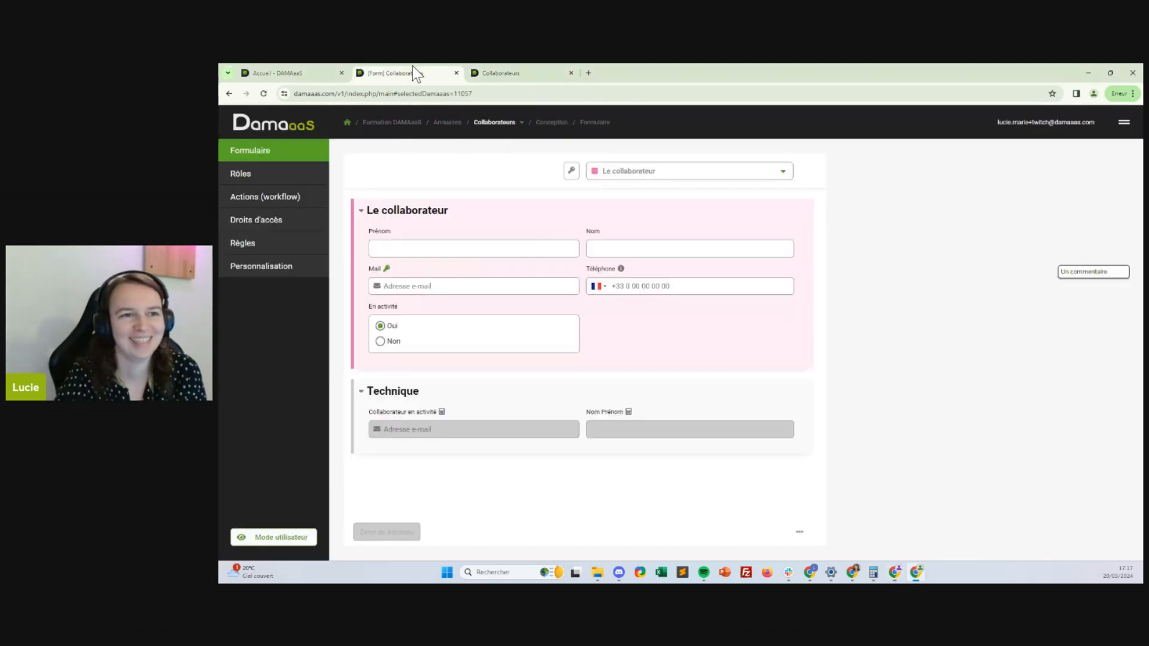
click(276, 73)
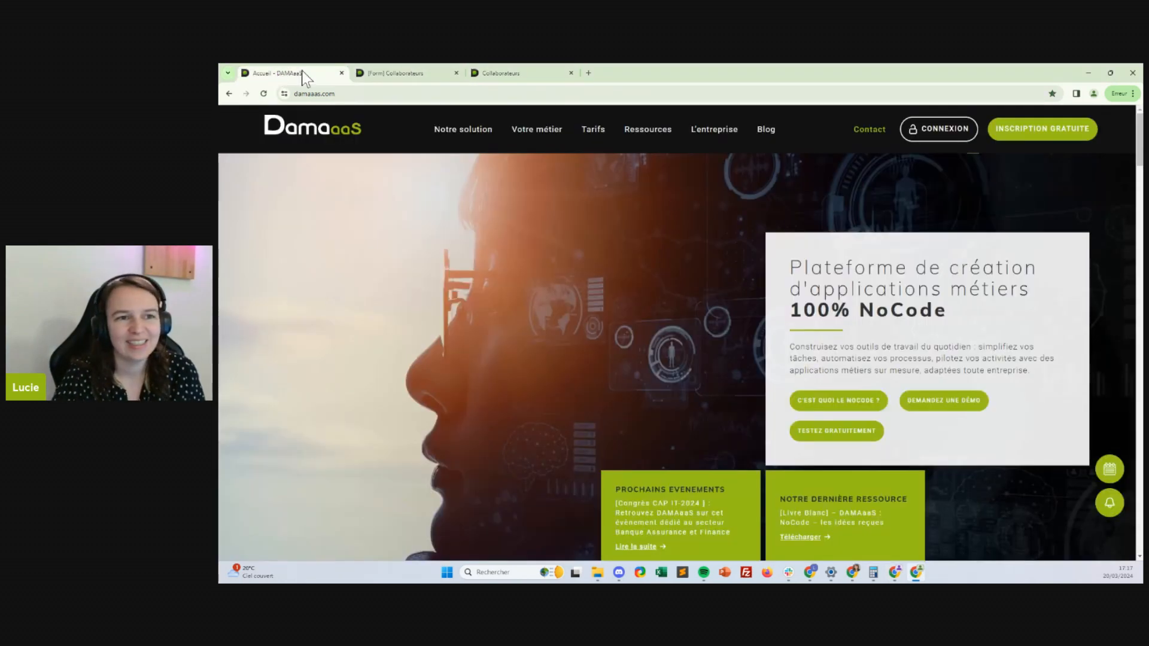
click(424, 74)
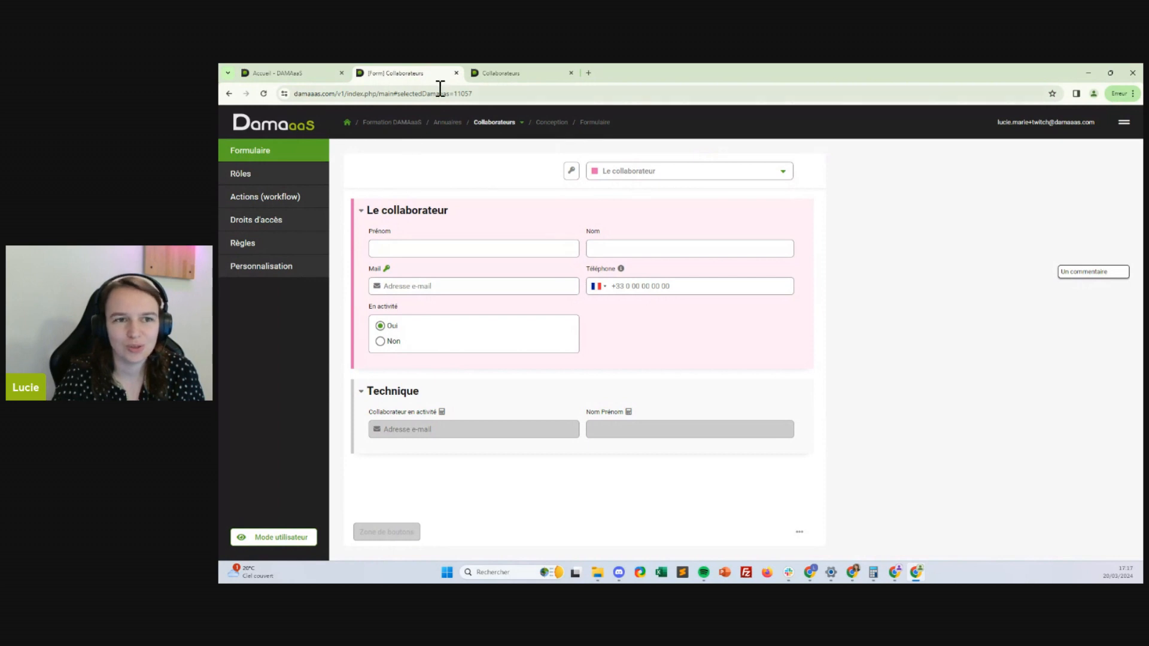
click(520, 73)
click(348, 123)
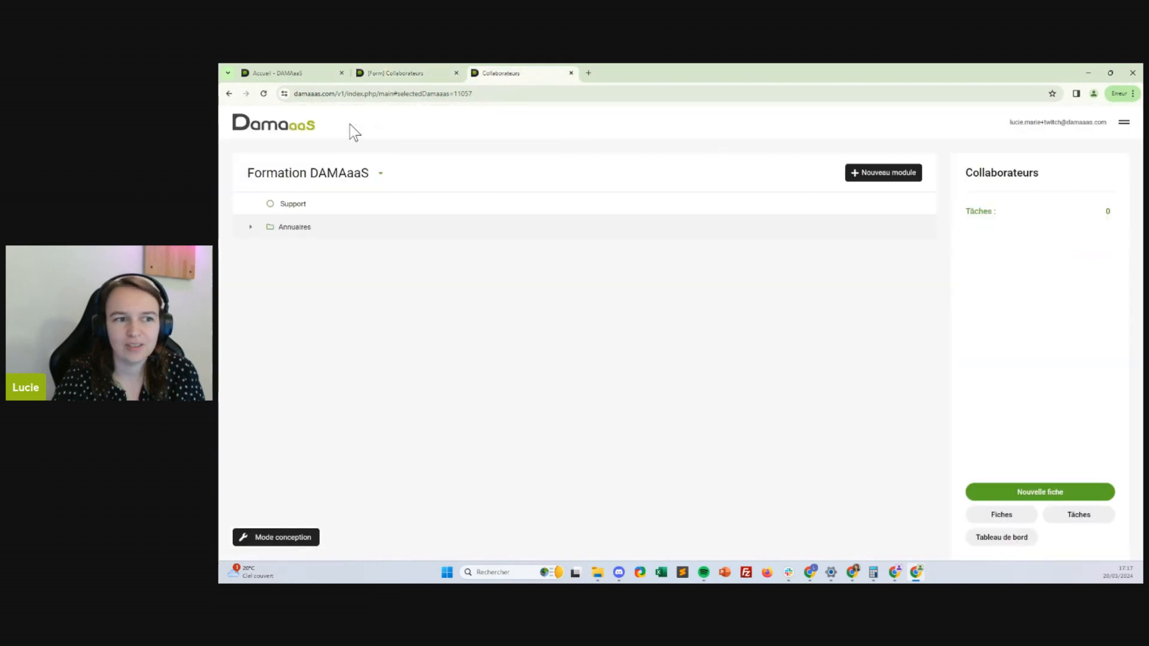
click(272, 226)
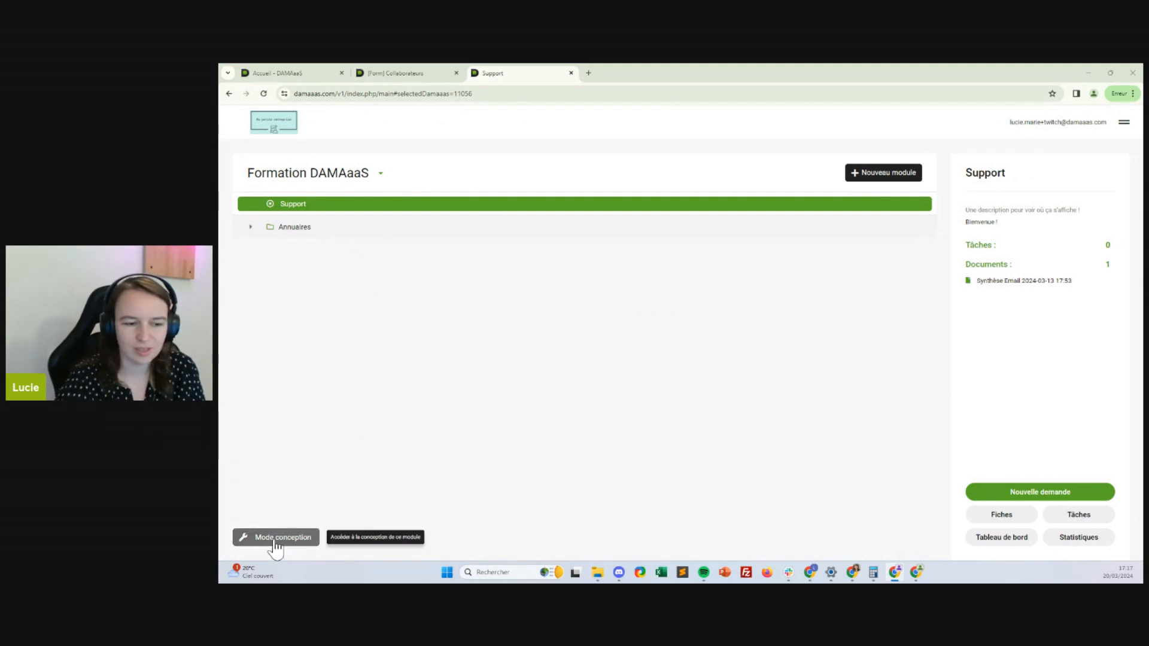
Create a new module named 'Clients / Fournisseurs' via the Nouveau module menu entry
click(1123, 127)
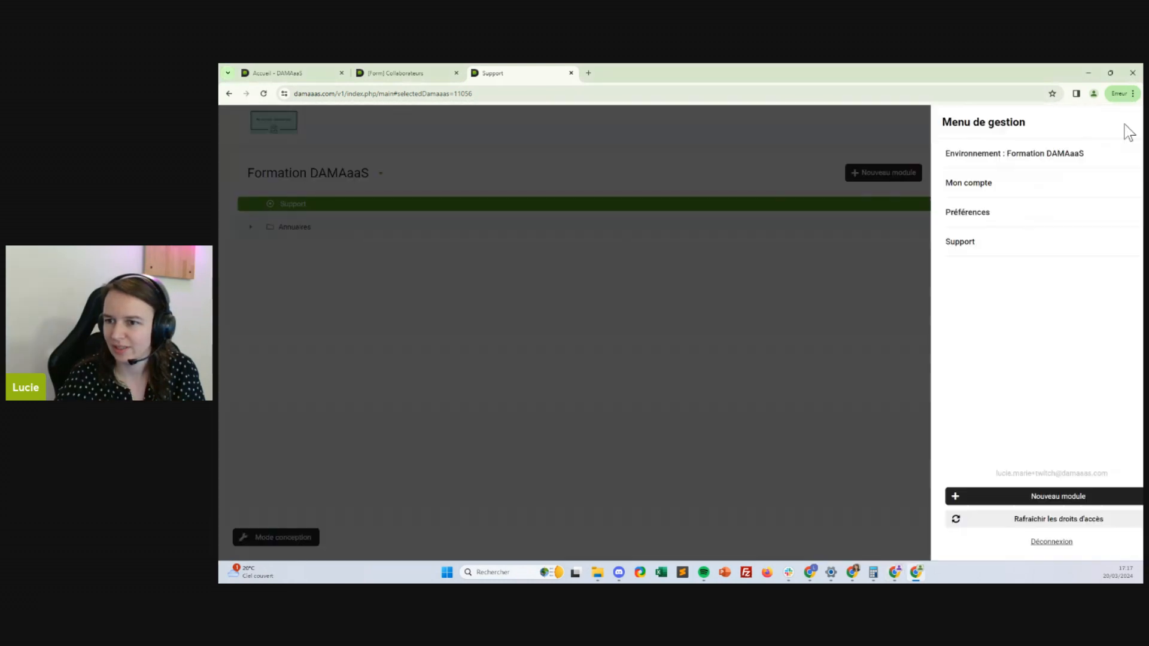
click(1026, 516)
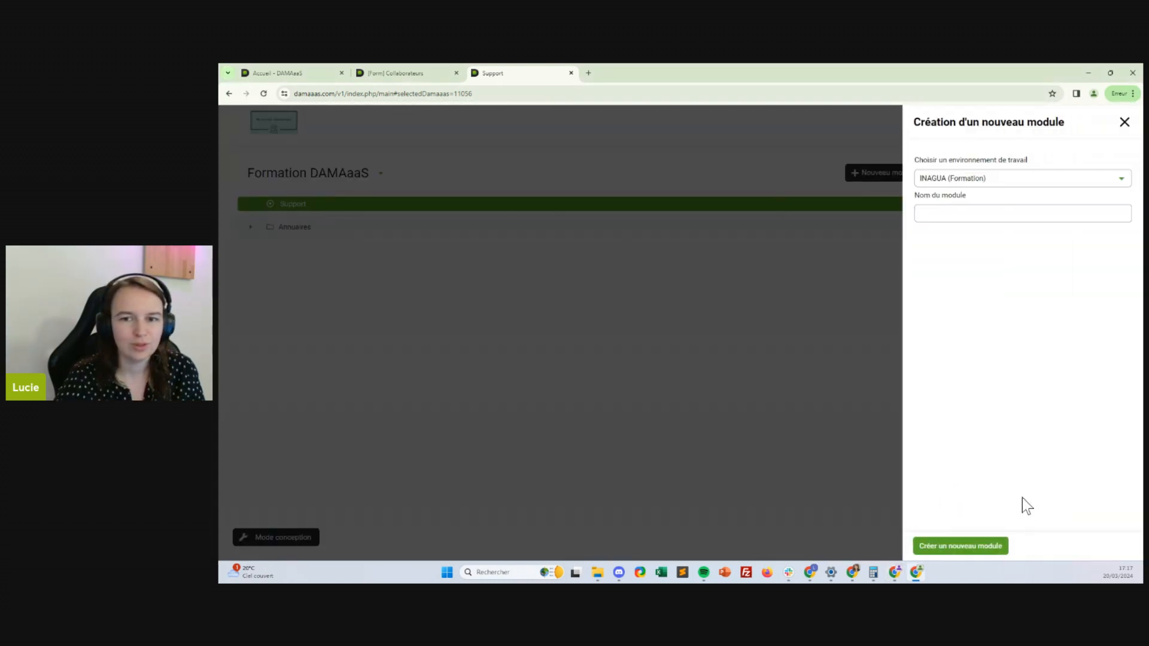
click(986, 215)
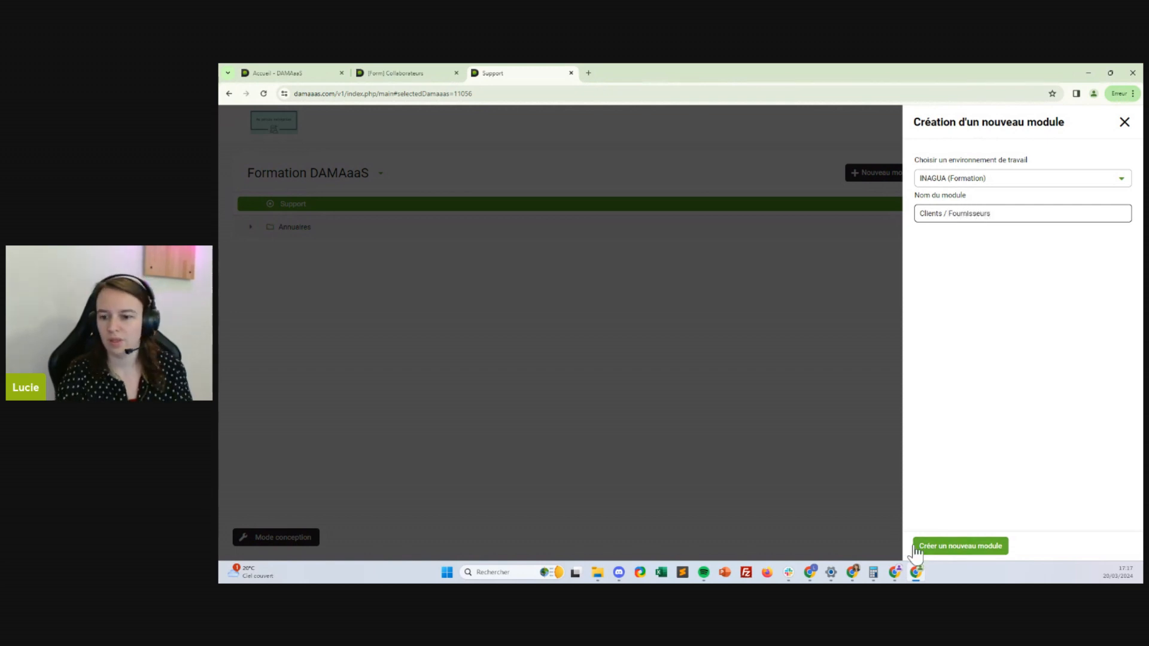
click(950, 546)
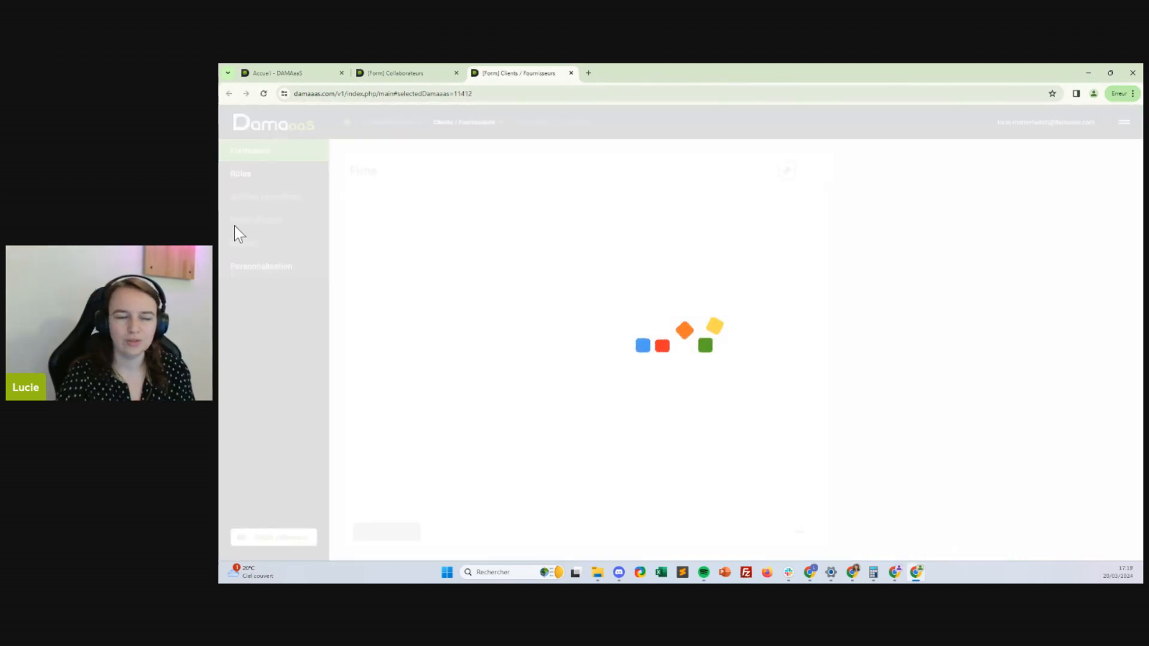
Insert a form section named 'L'entreprise' with Bleu as its column colour
click(580, 200)
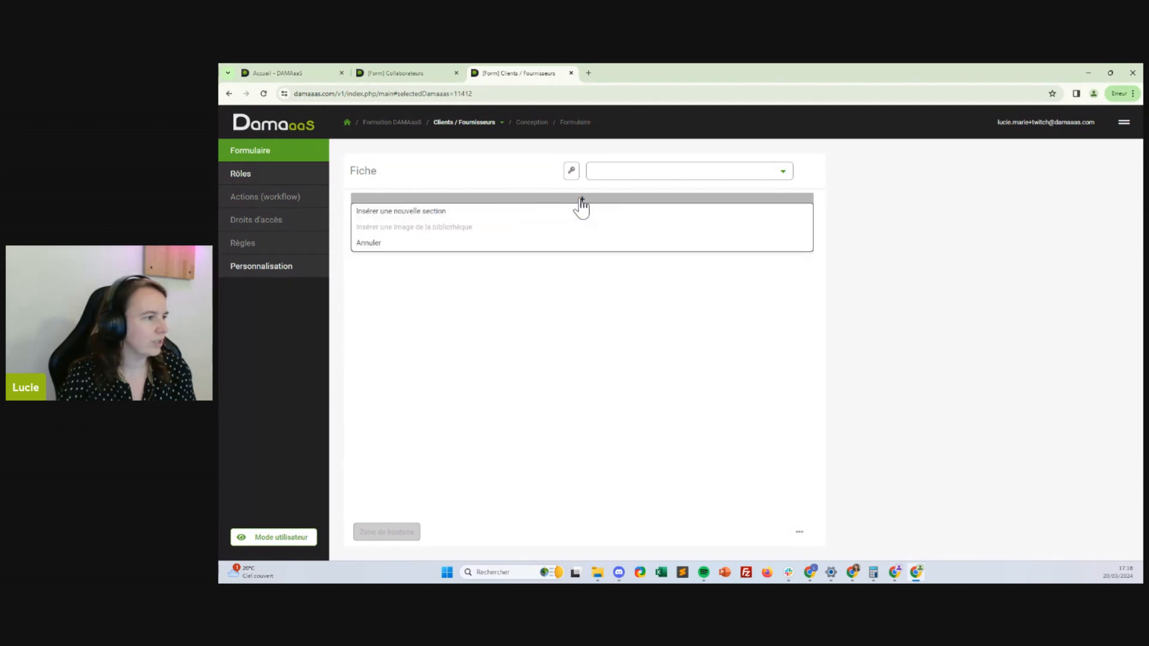
click(543, 211)
click(693, 201)
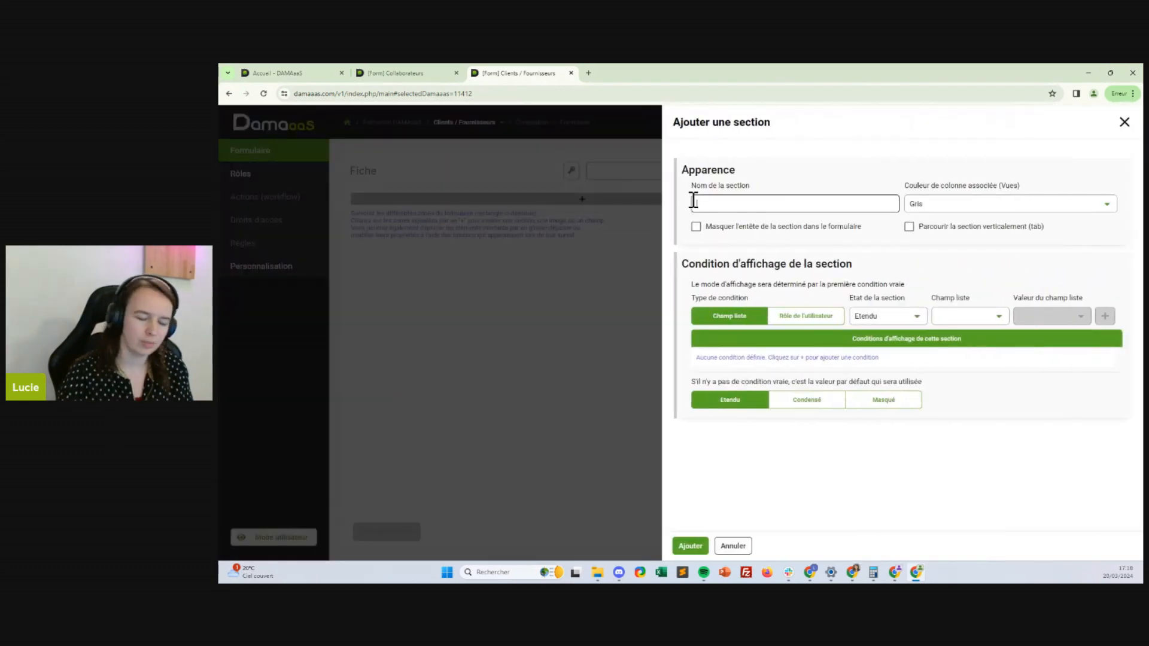
text(L'entreprise)
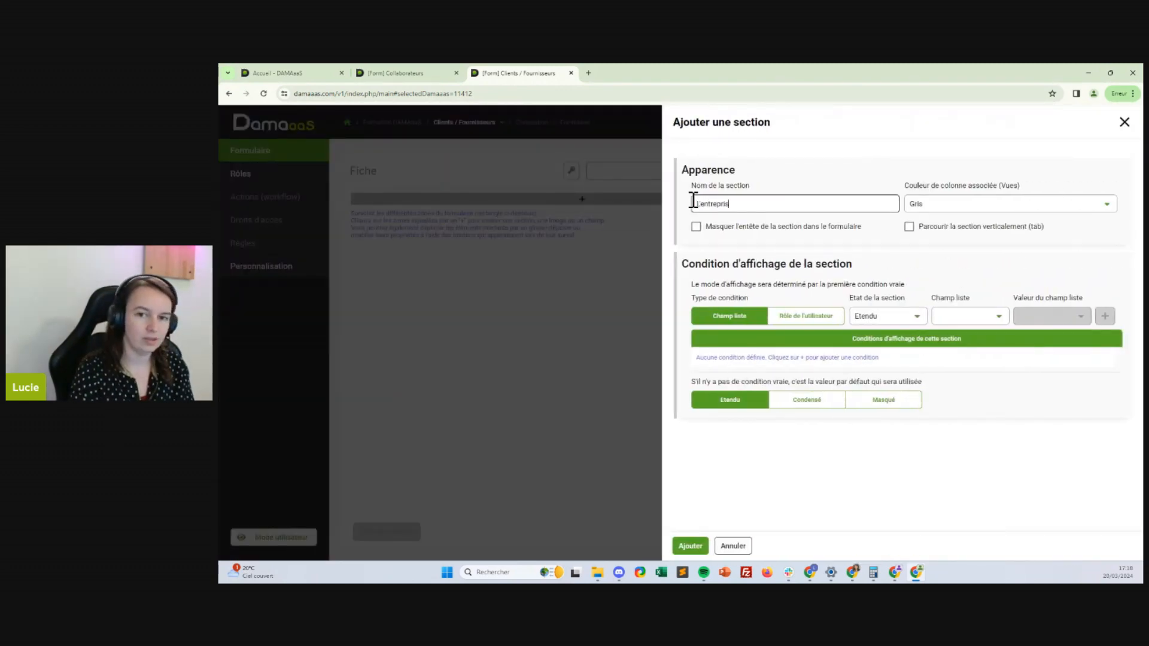
click(975, 207)
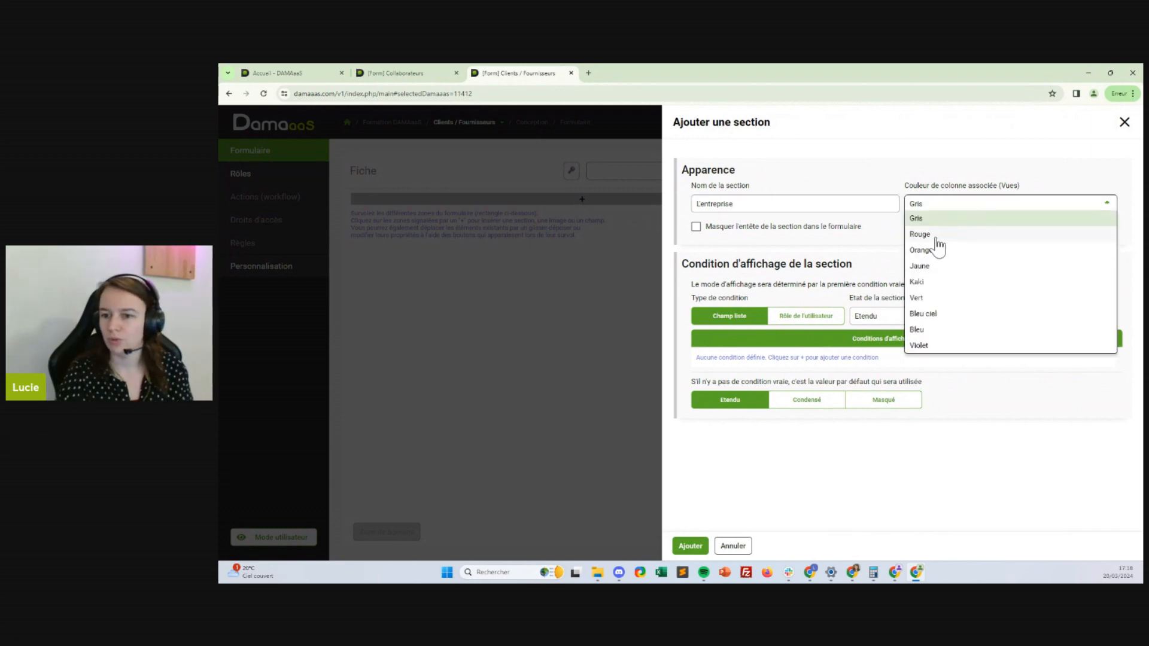
click(918, 330)
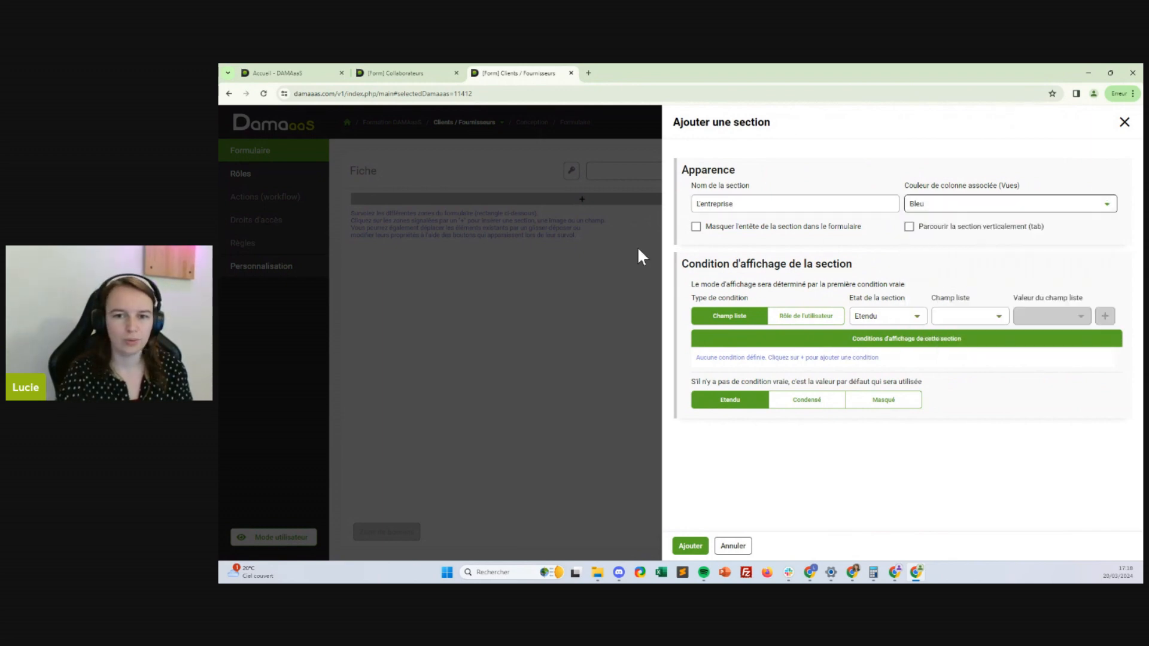
click(690, 545)
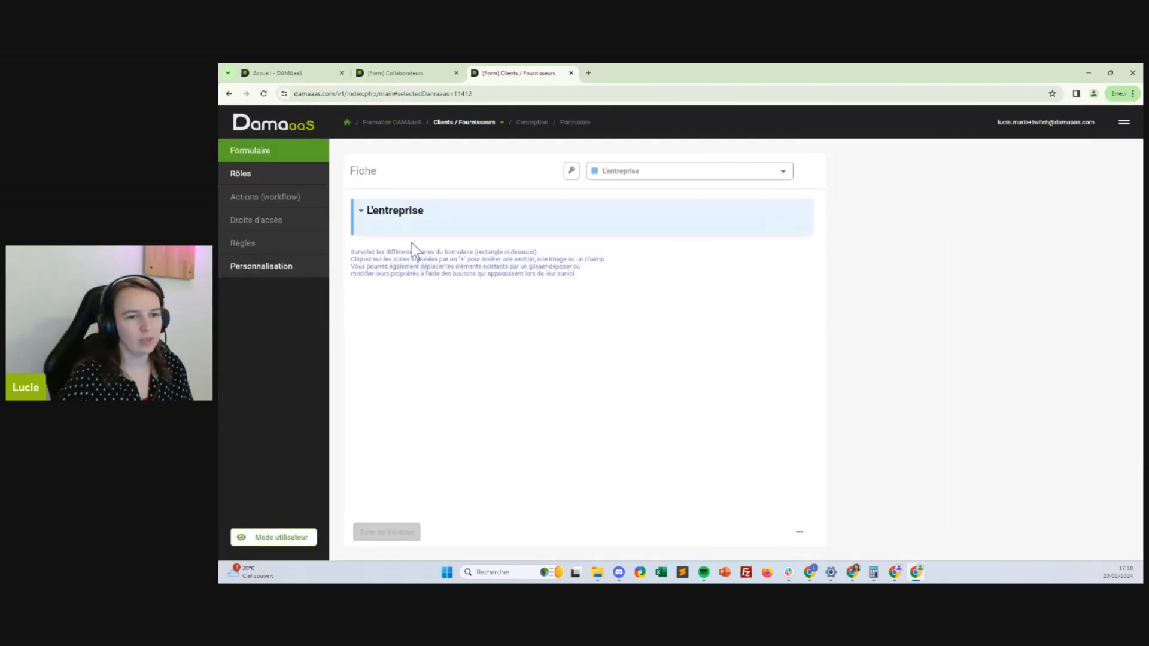
Add a section named 'Technique' whose default state is Masqué
click(411, 242)
click(411, 251)
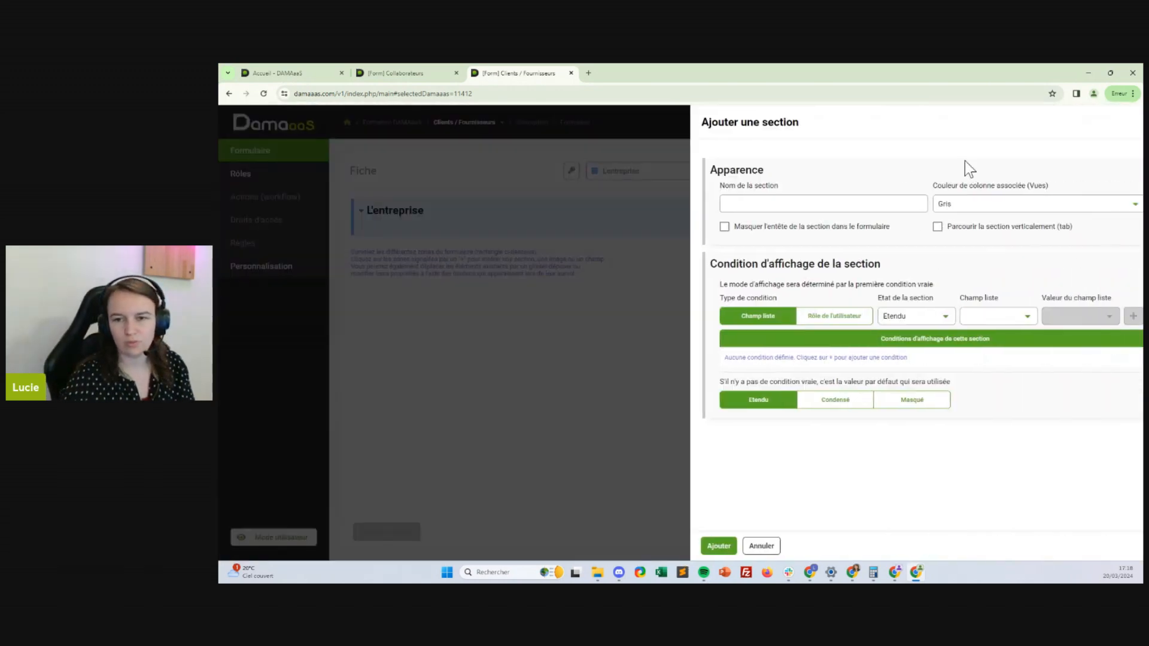
click(871, 198)
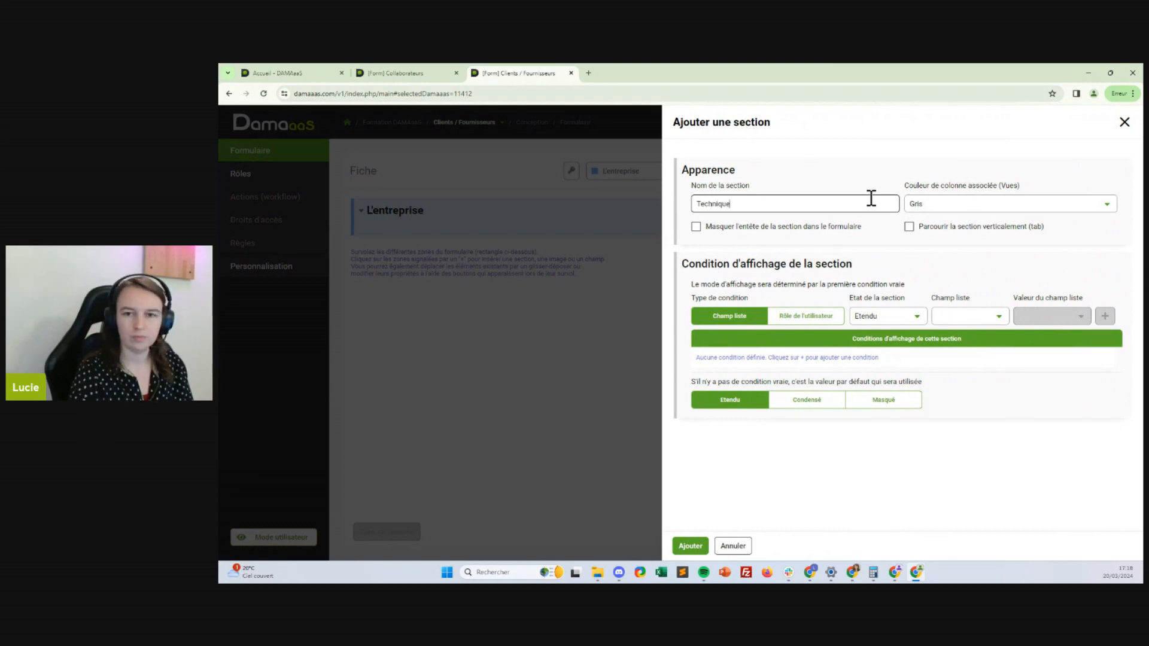
click(892, 402)
Add a role condition making Technique Condensé for Tous les droits, then create the section
click(875, 317)
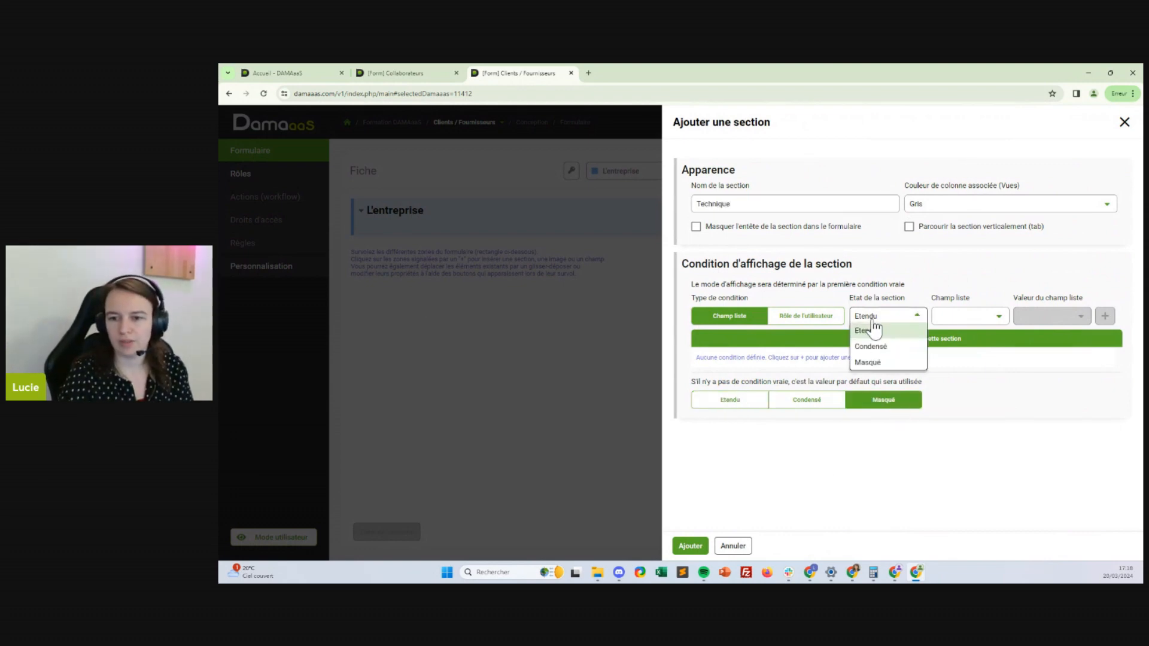
click(871, 347)
click(984, 317)
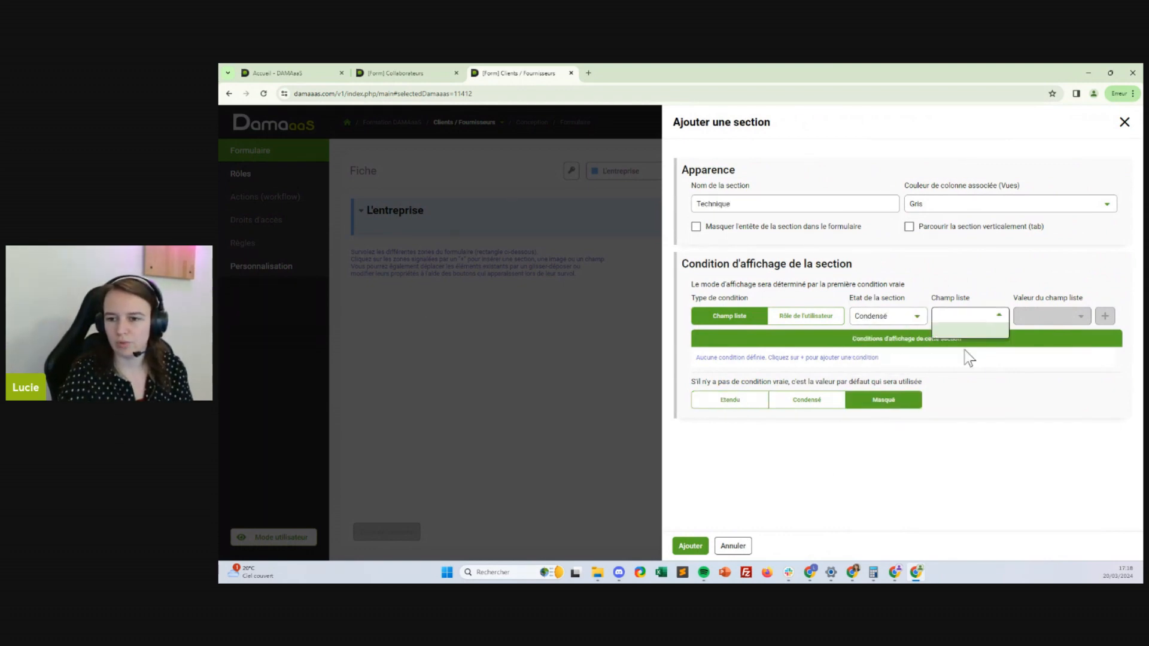
click(957, 316)
click(831, 317)
click(977, 317)
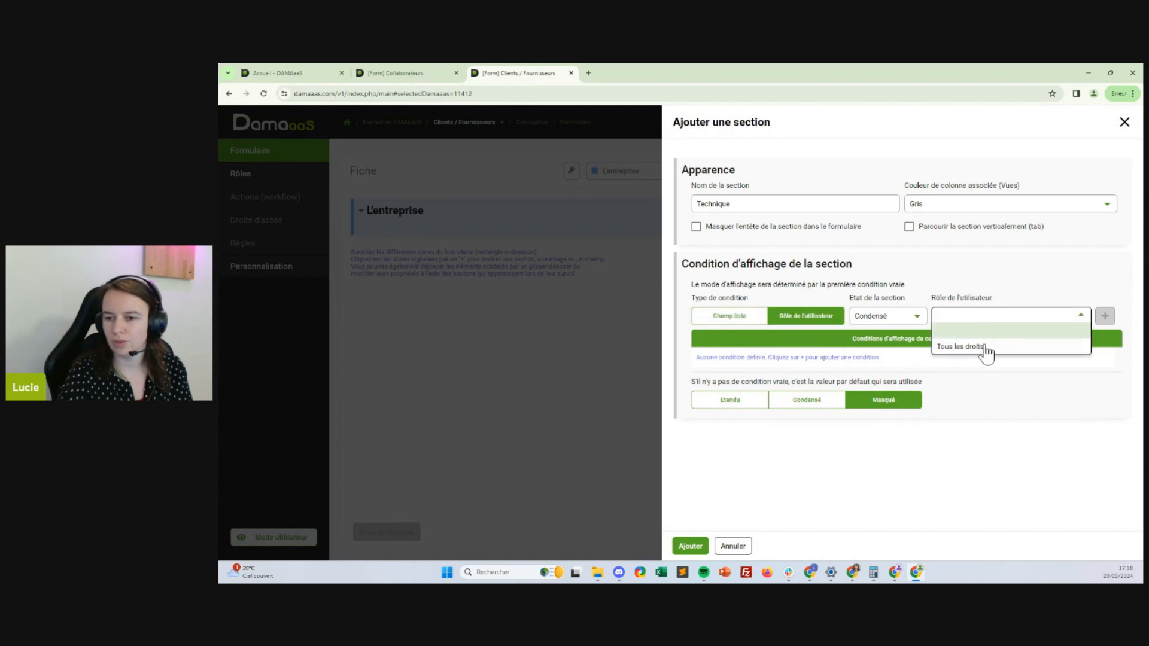
click(960, 347)
click(1101, 319)
click(690, 546)
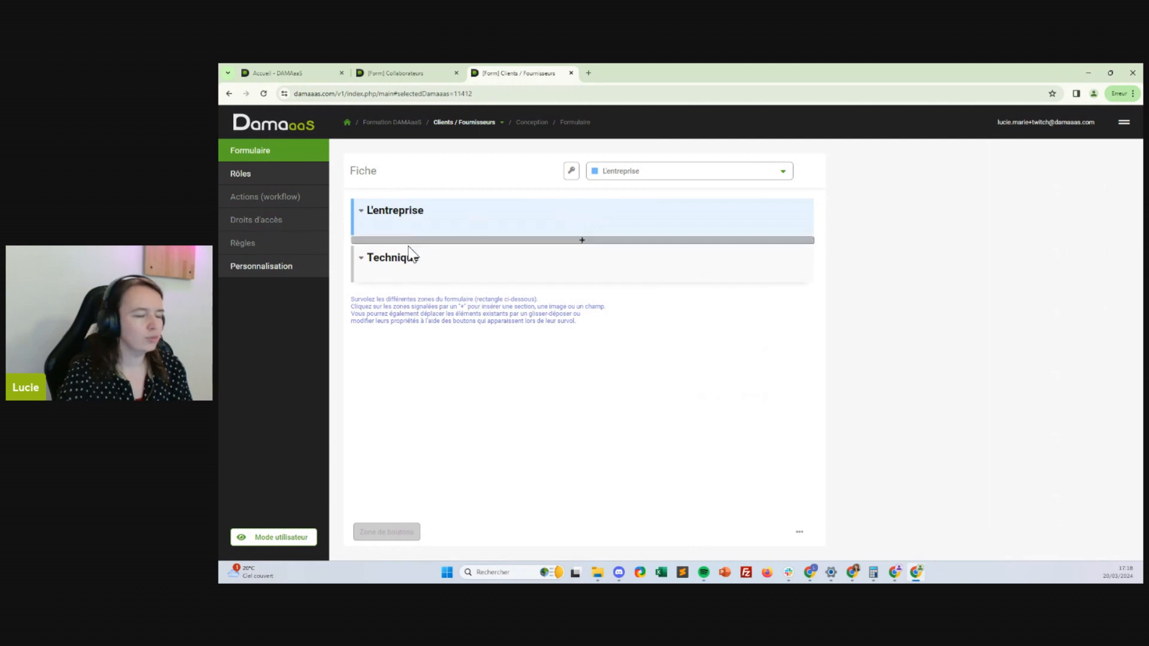
click(410, 225)
click(419, 231)
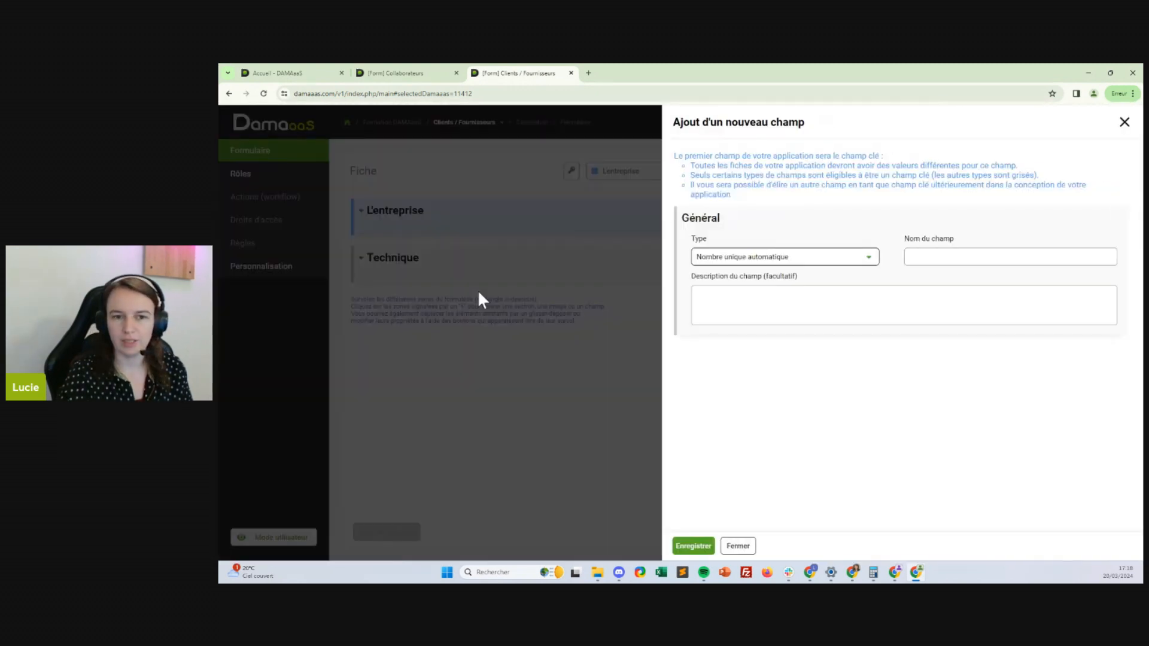
Add a Texte field named 'Raison sociale' to the L'entreprise section
click(816, 257)
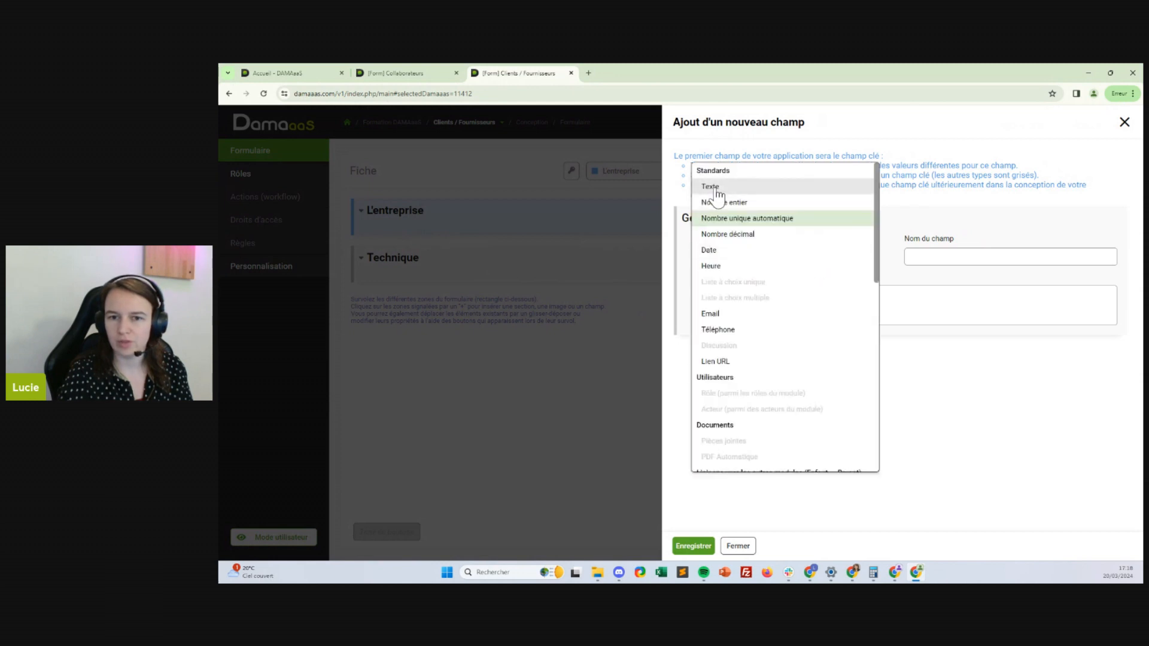
click(732, 189)
click(932, 259)
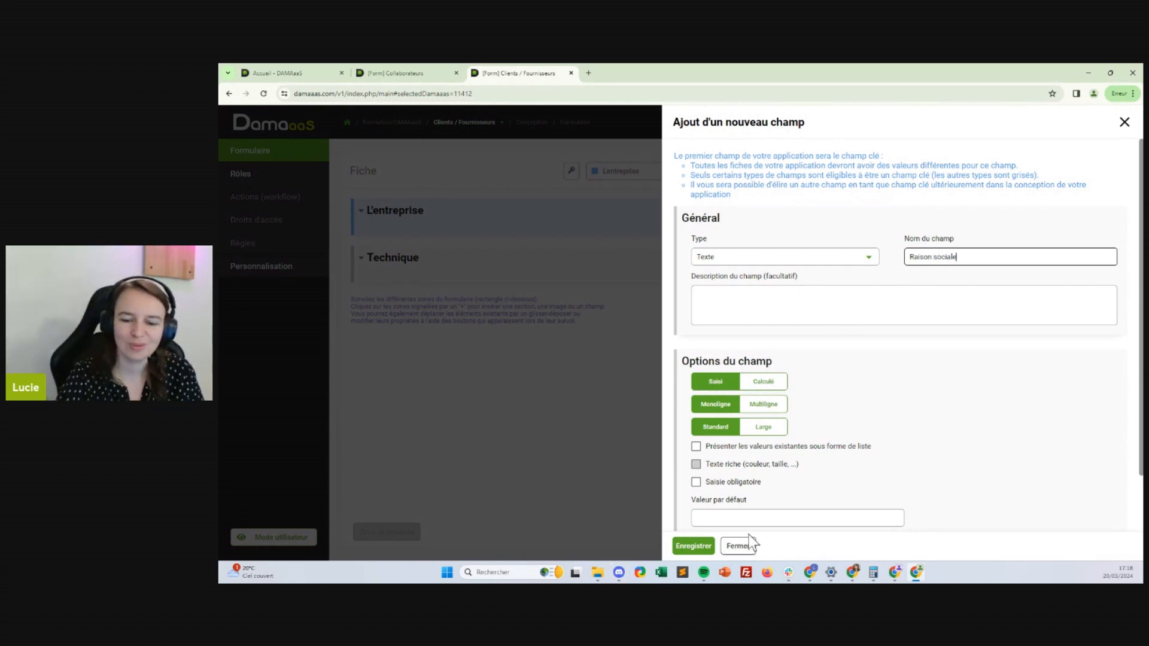
click(693, 545)
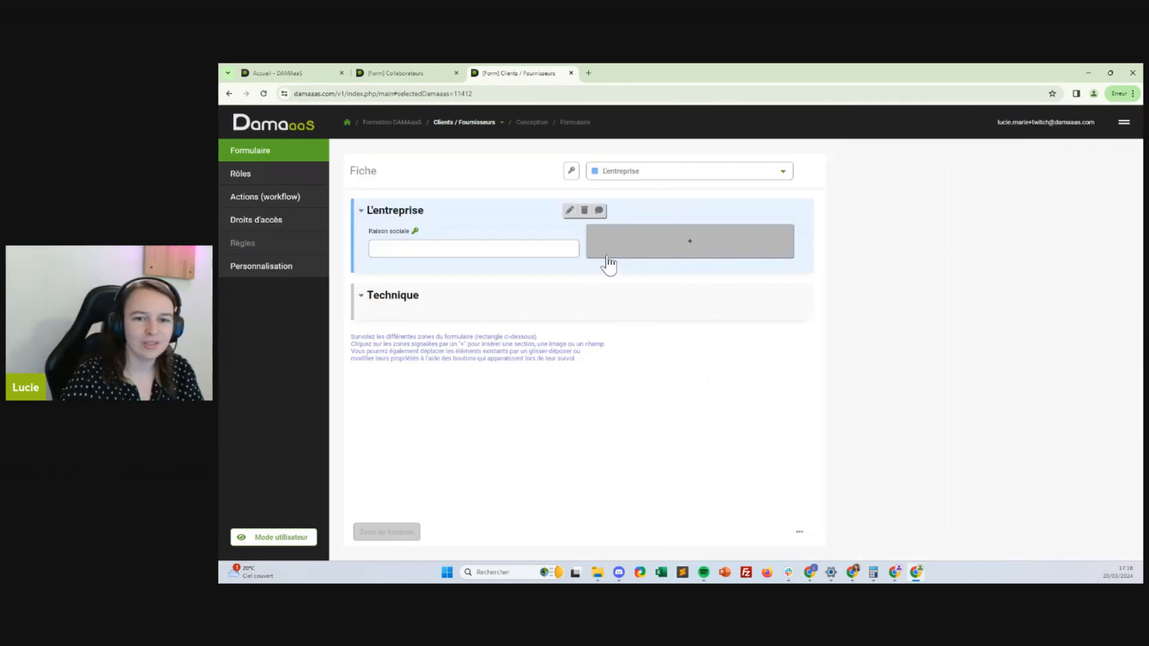
Add an Email field named 'Mail de contact (mail générique)' beside Raison sociale
click(616, 251)
click(622, 266)
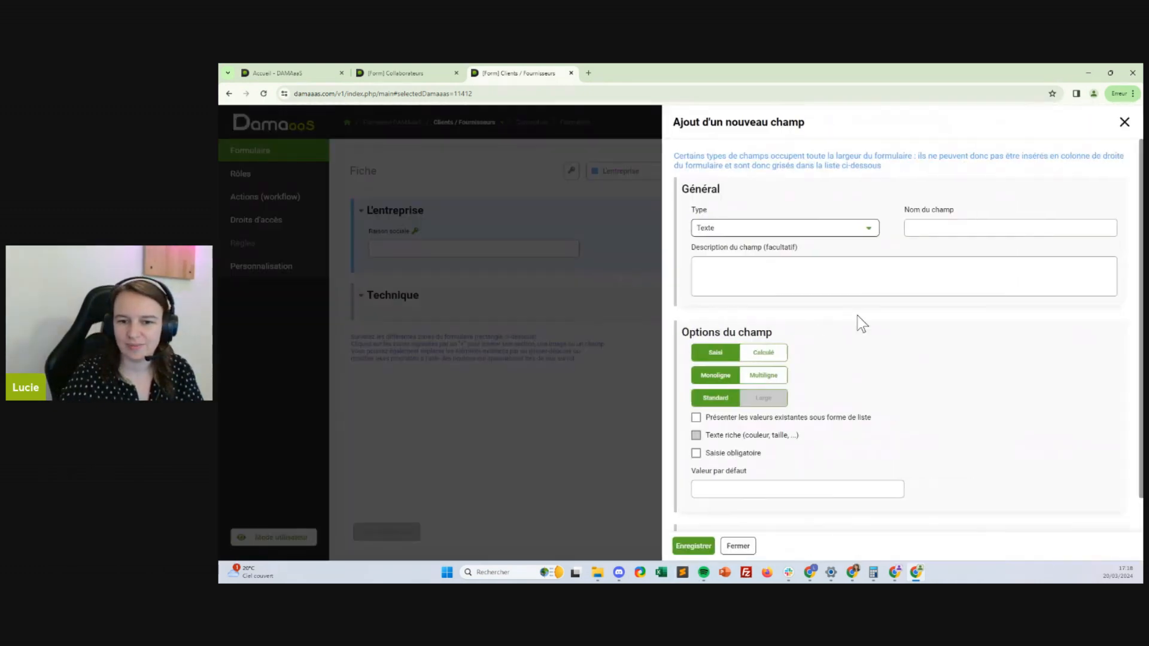
click(757, 235)
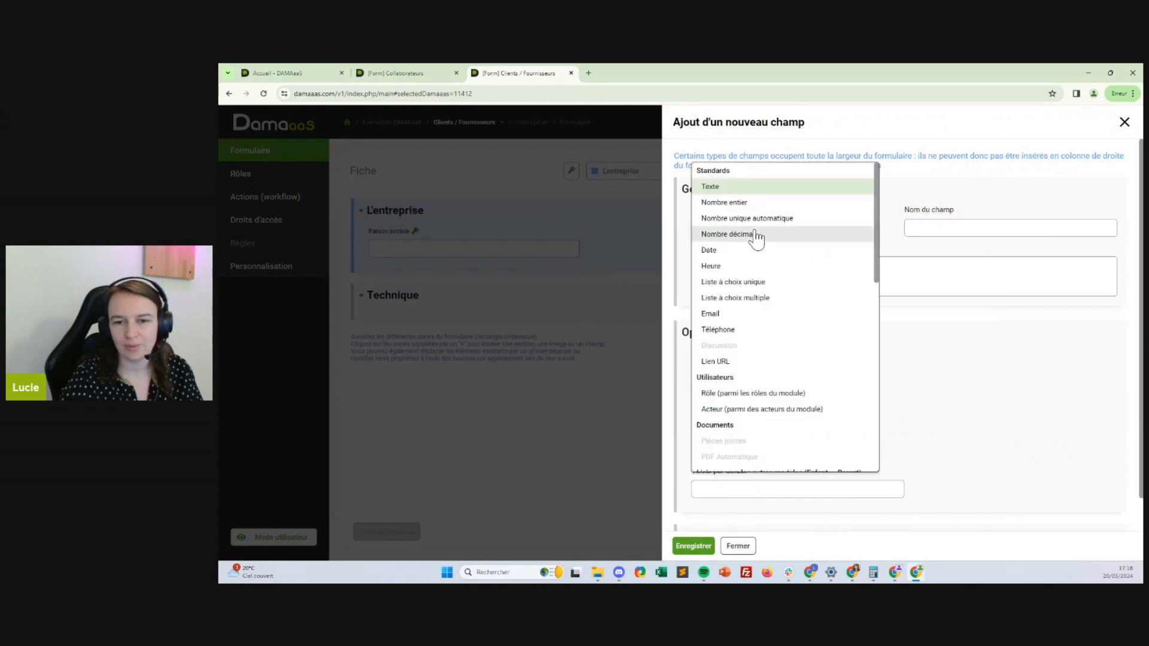
click(735, 311)
click(929, 225)
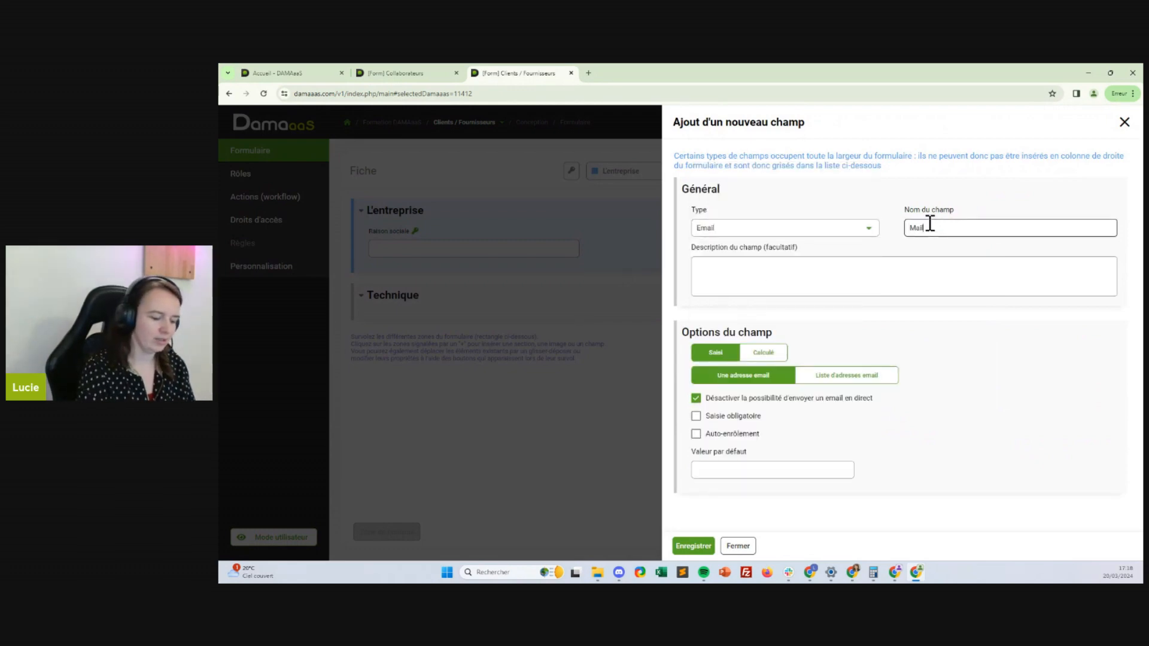
text(Mail de contact (ail générique)
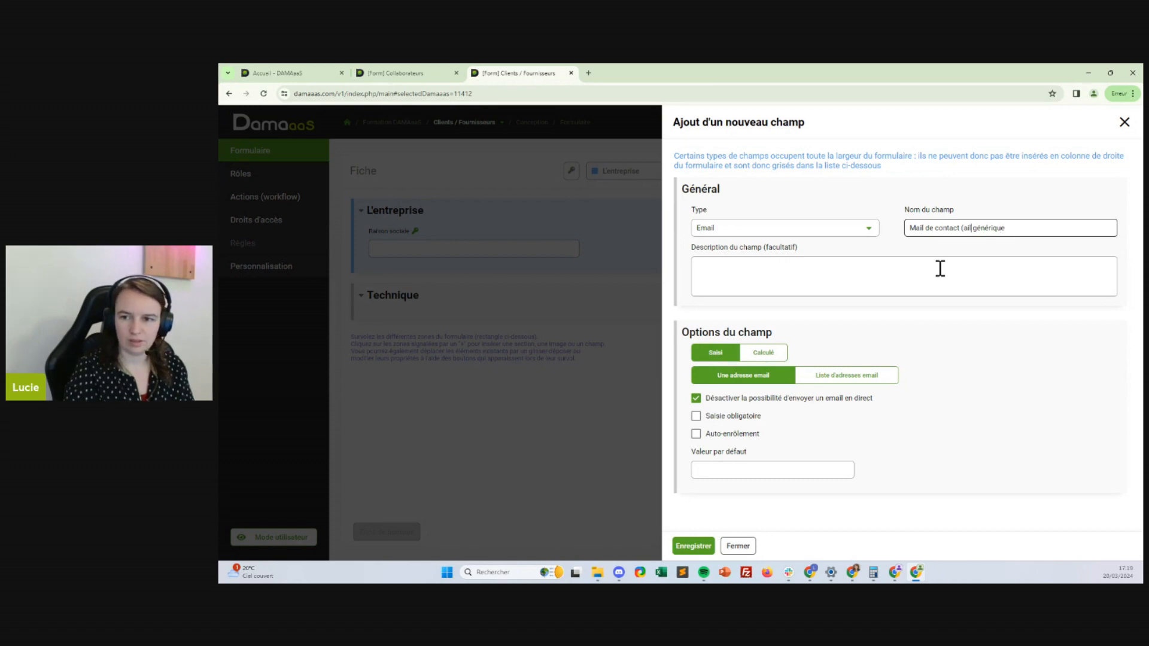
text(m)
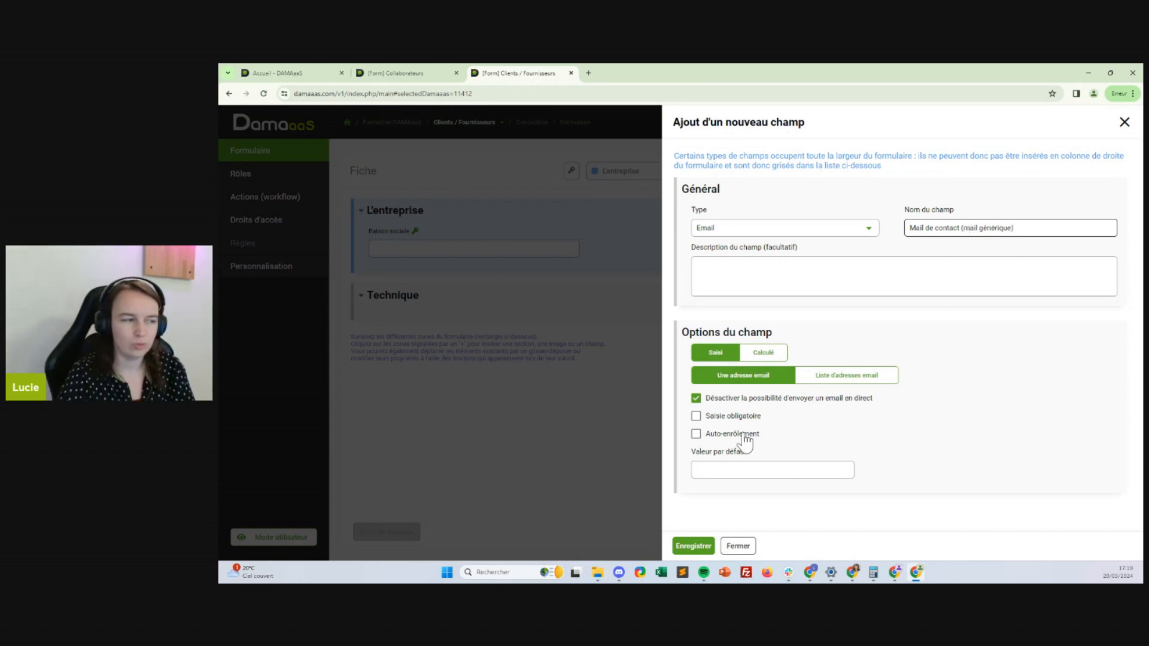
click(692, 546)
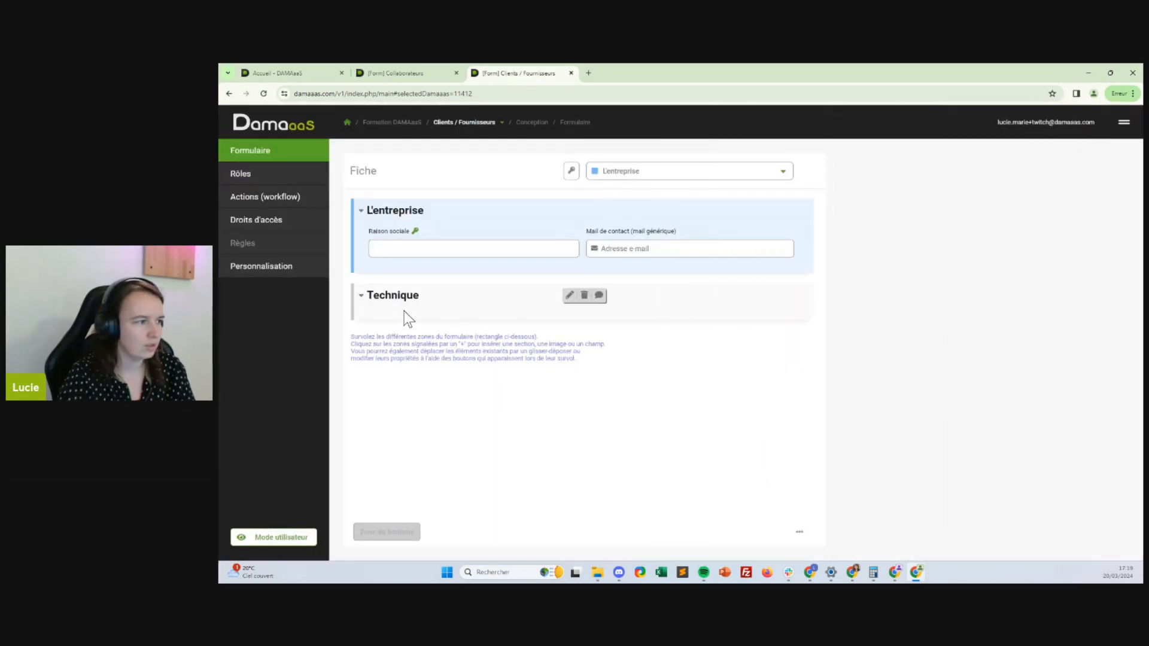
Add a single-line, full-width Texte field named 'Adresse' to L'entreprise
click(410, 269)
click(410, 277)
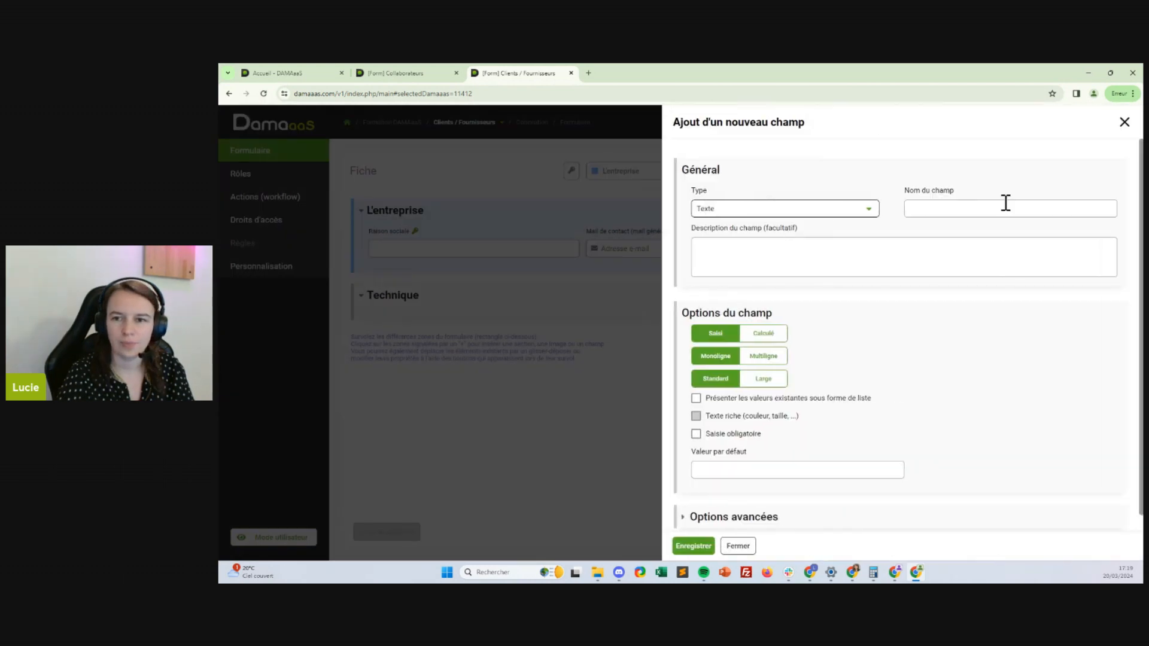
click(1005, 205)
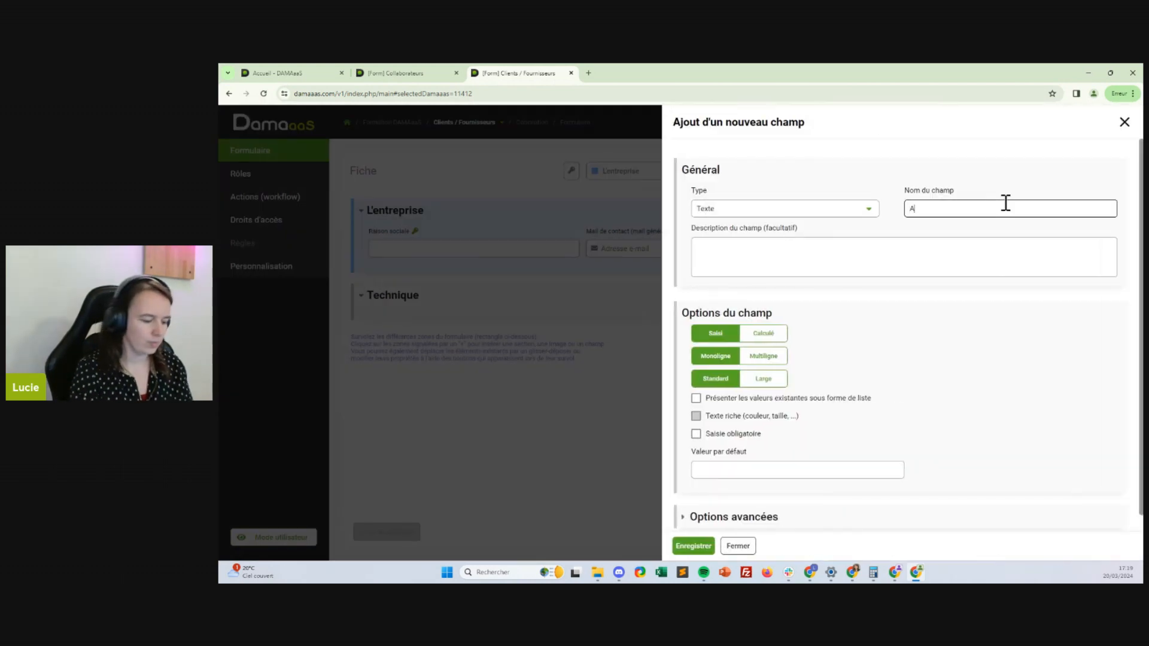
text(Adresse)
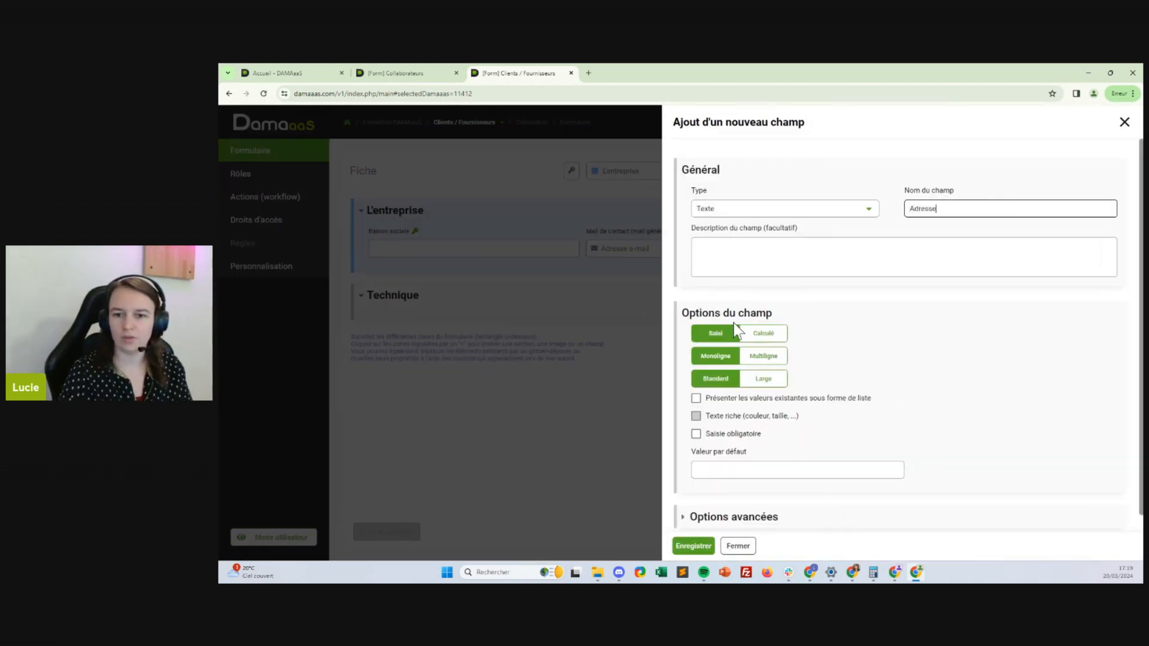
click(763, 357)
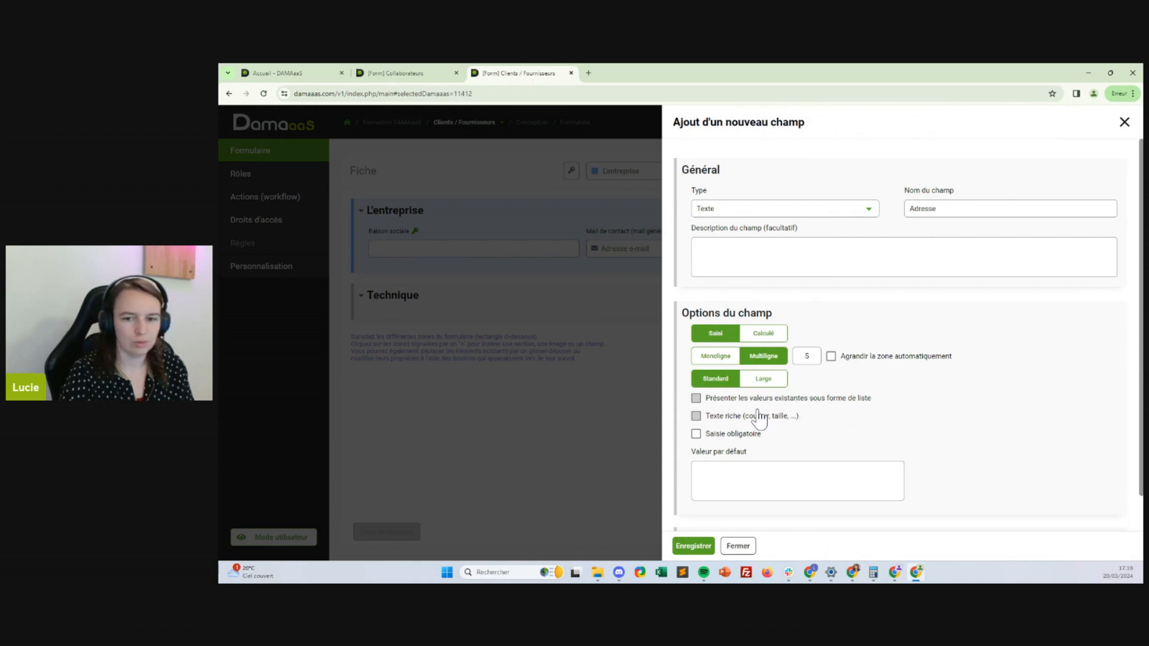
click(720, 357)
click(766, 379)
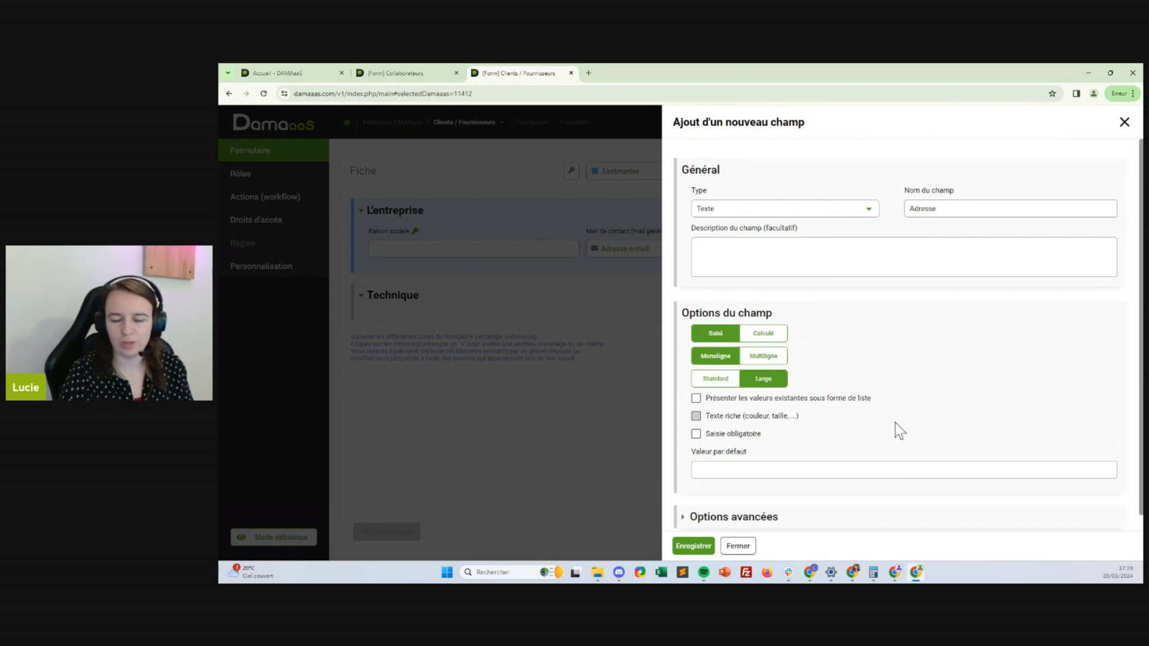
click(694, 546)
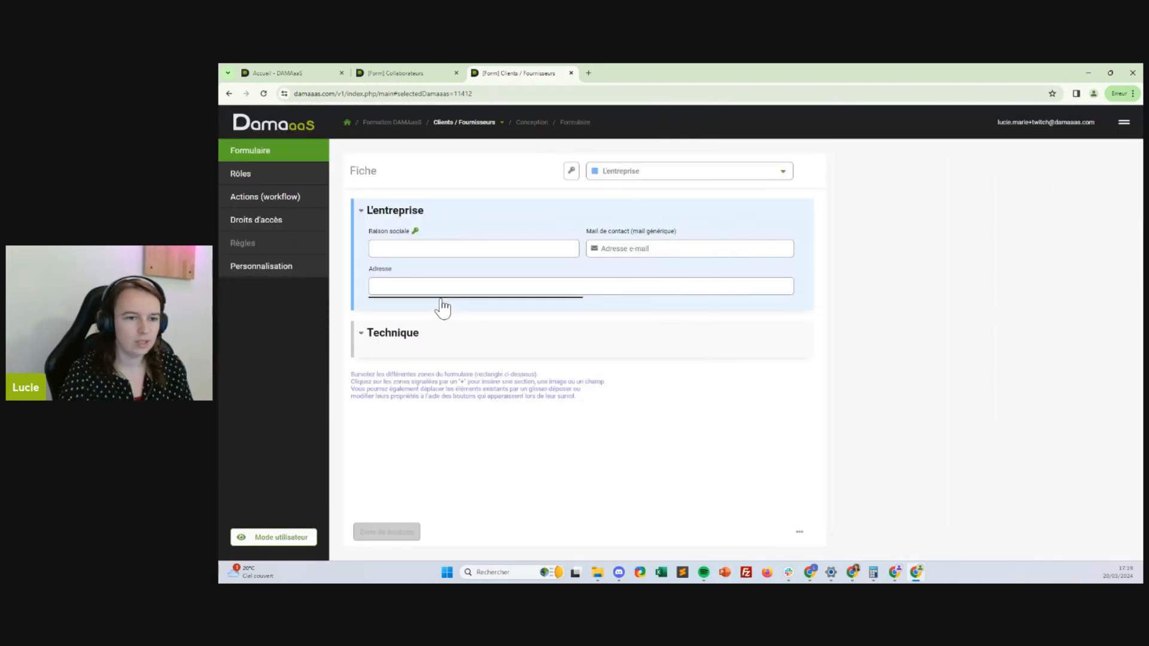
click(441, 304)
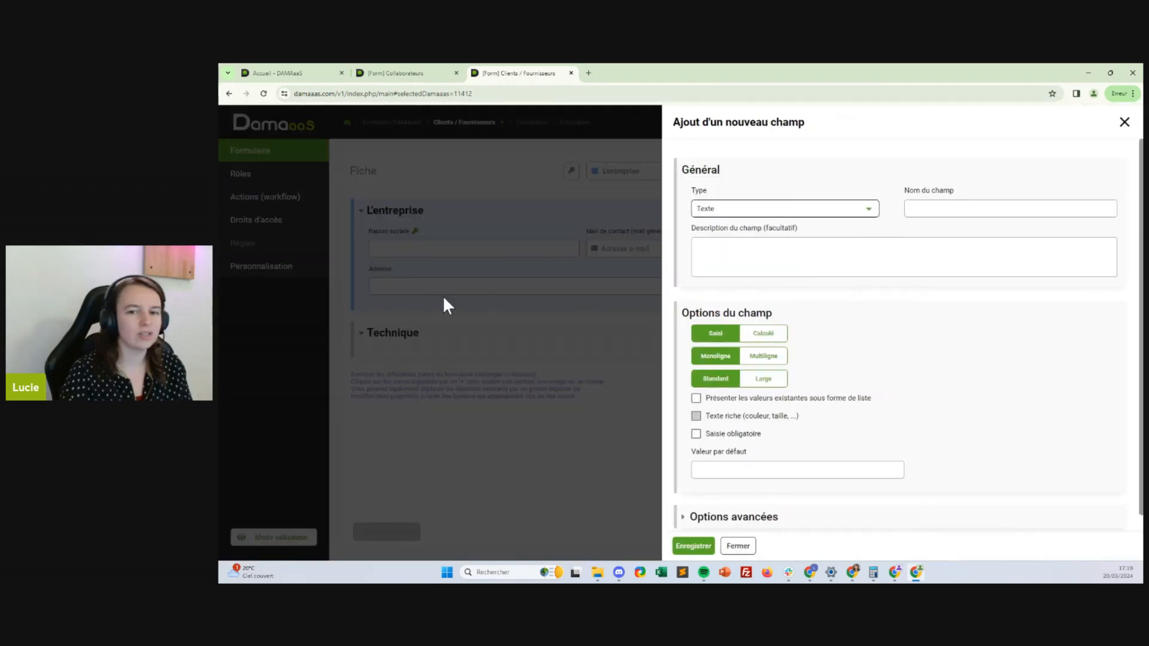
Add a Texte field named 'Code postal' below Adresse
click(815, 209)
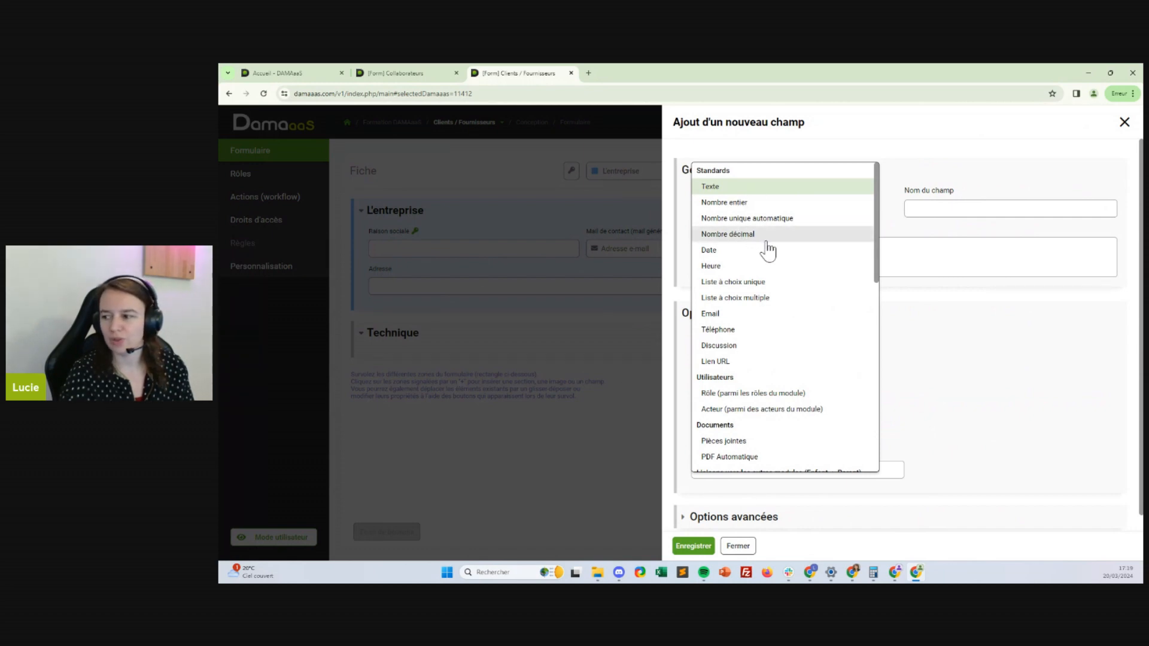
click(724, 203)
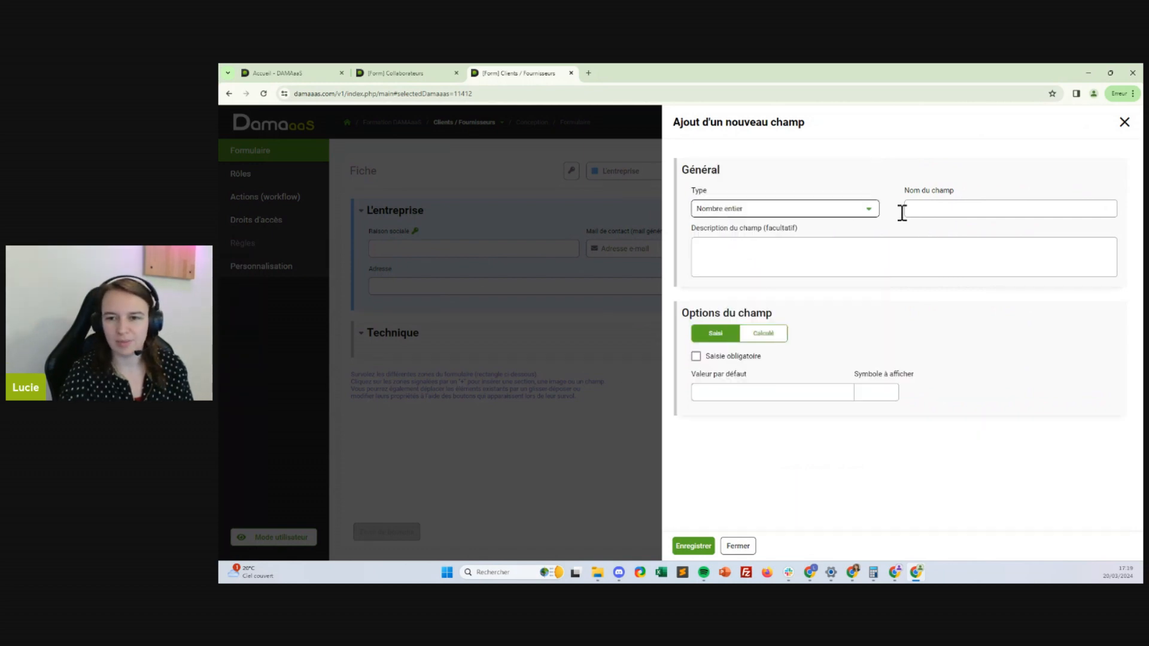
click(829, 211)
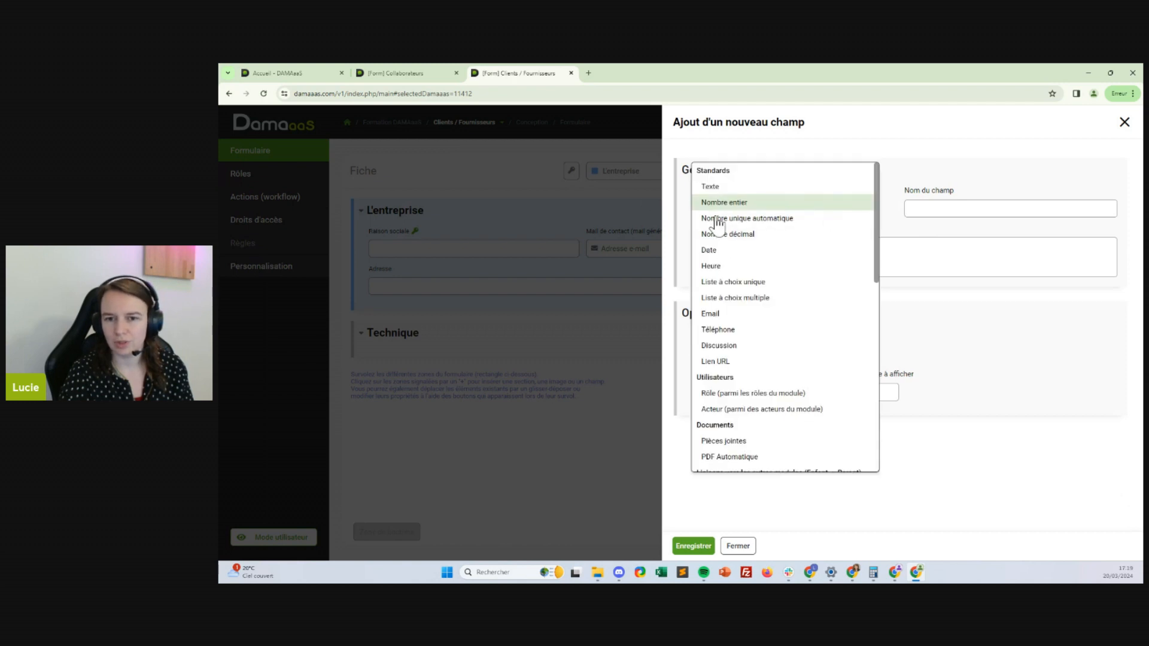
click(780, 186)
click(922, 207)
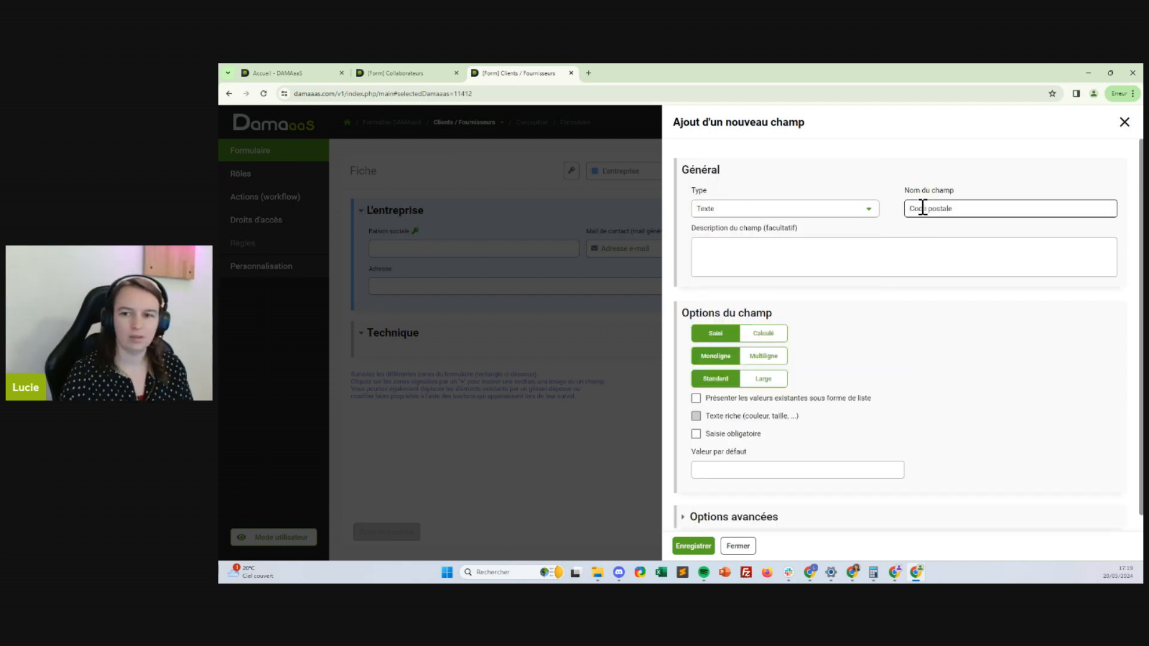
click(694, 546)
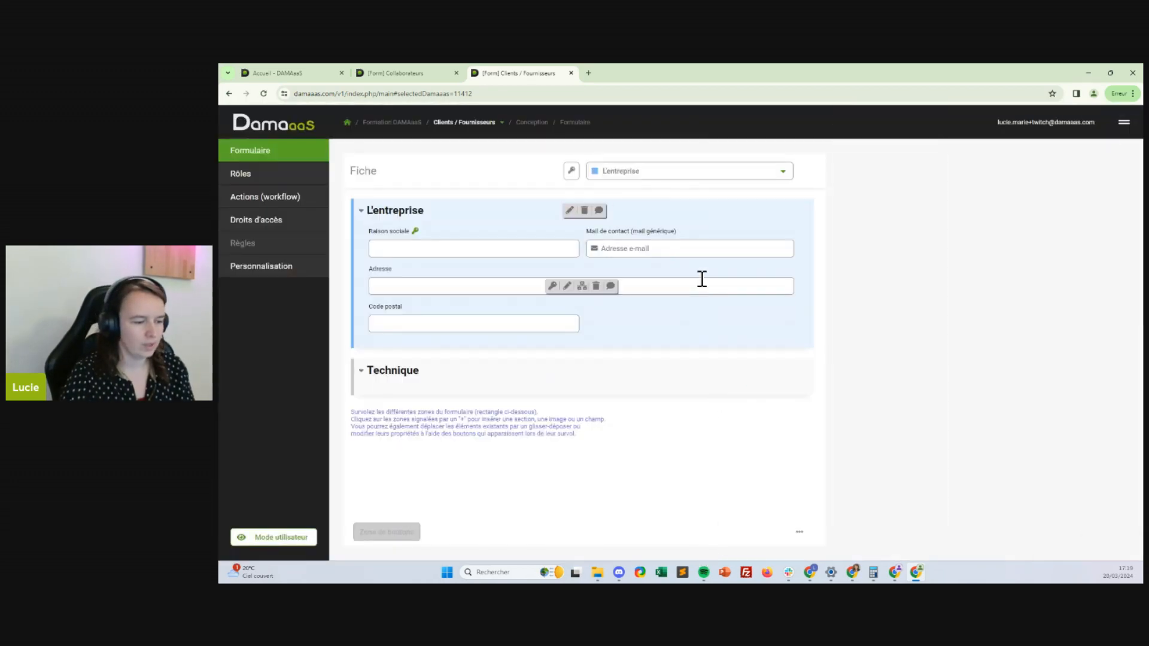
Add a Texte field named 'Ville' beside Code postal
click(701, 332)
click(692, 350)
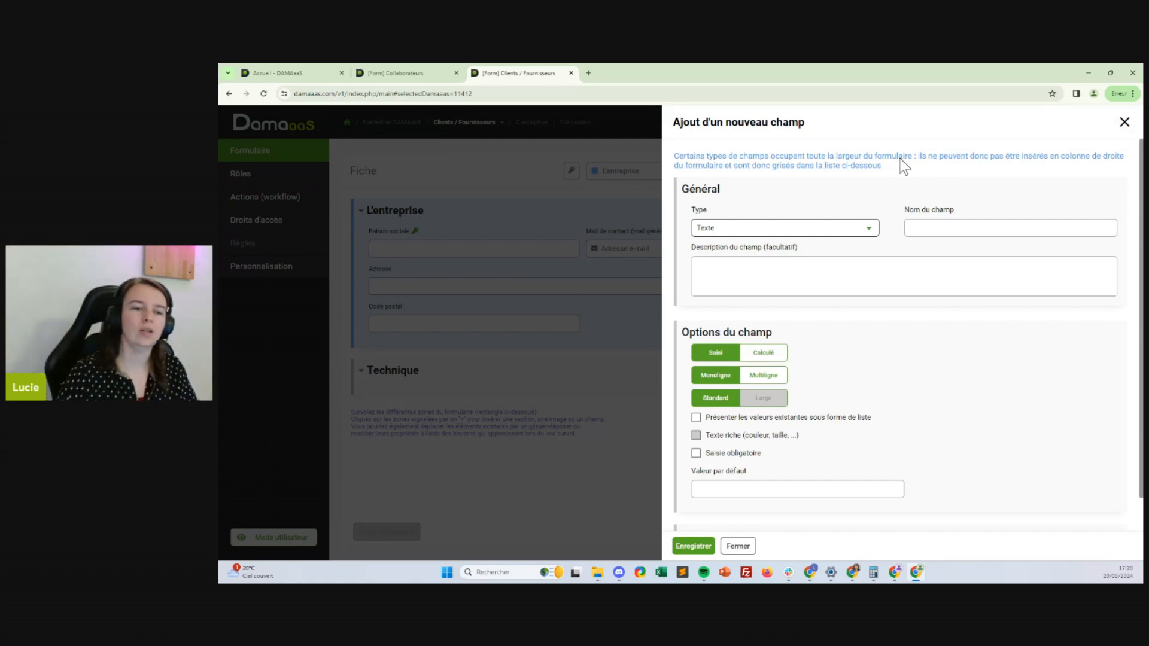
click(920, 225)
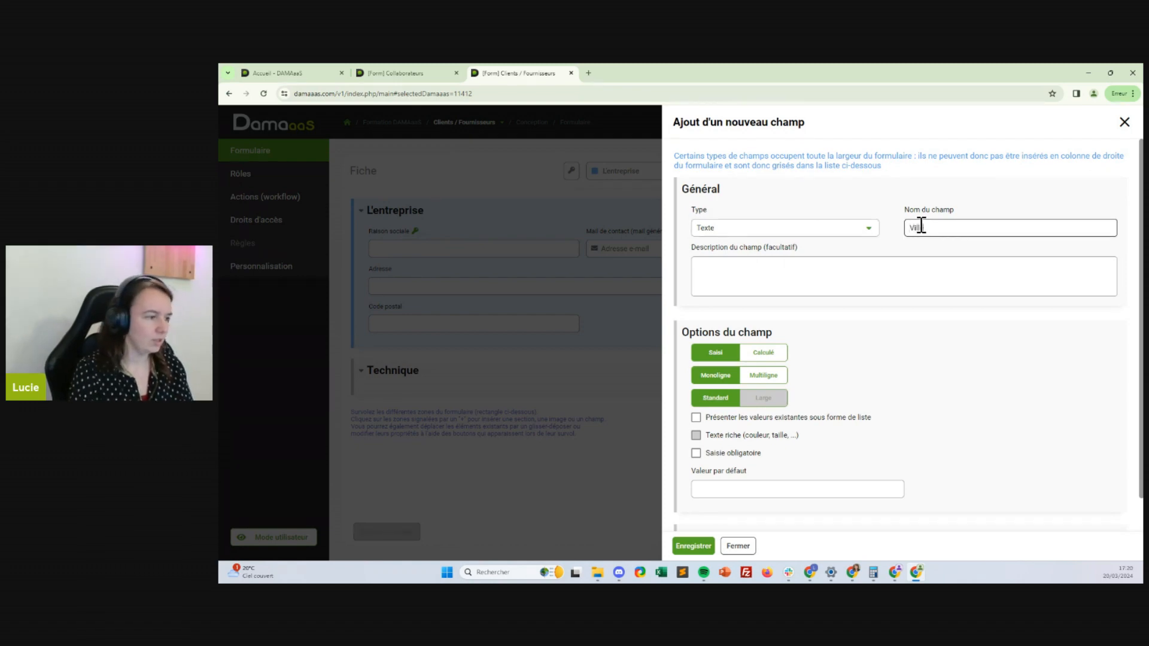
click(693, 546)
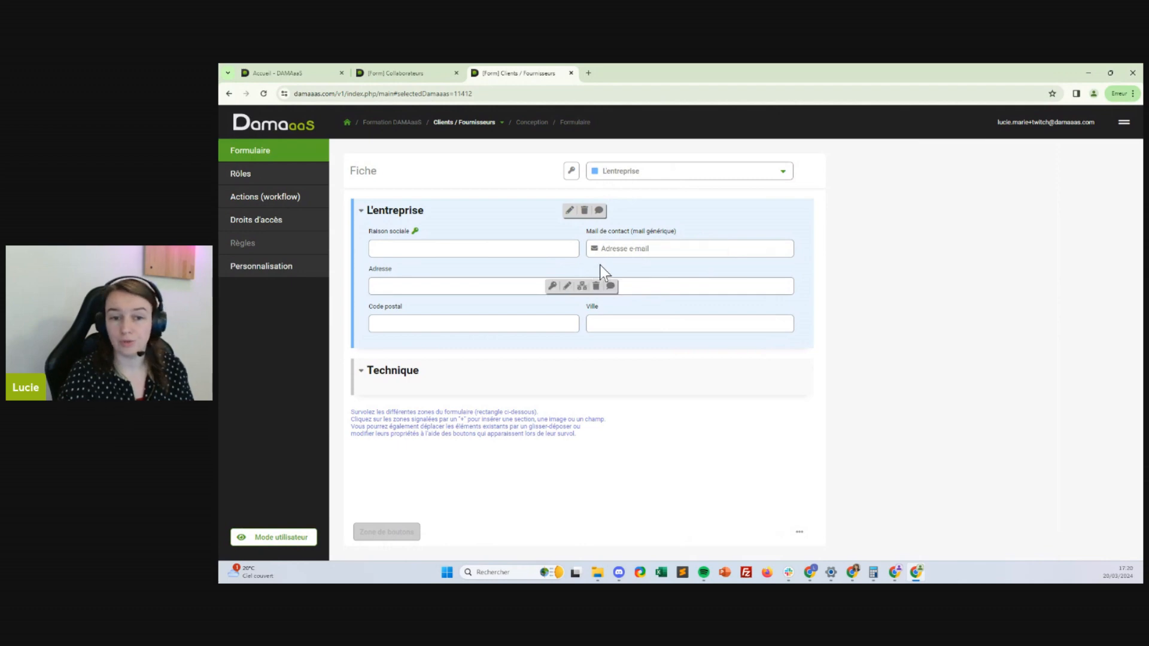
Insert a Texte field 'SIREN' beside Raison sociale and make it the key field
click(610, 231)
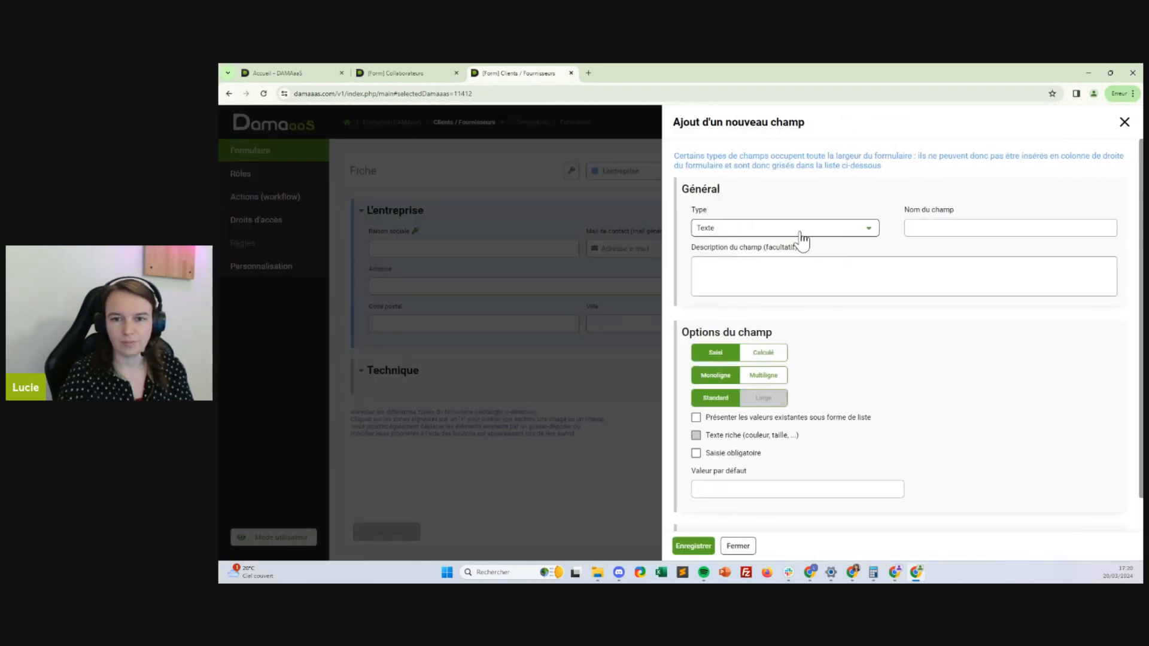
click(929, 230)
text(SIREN)
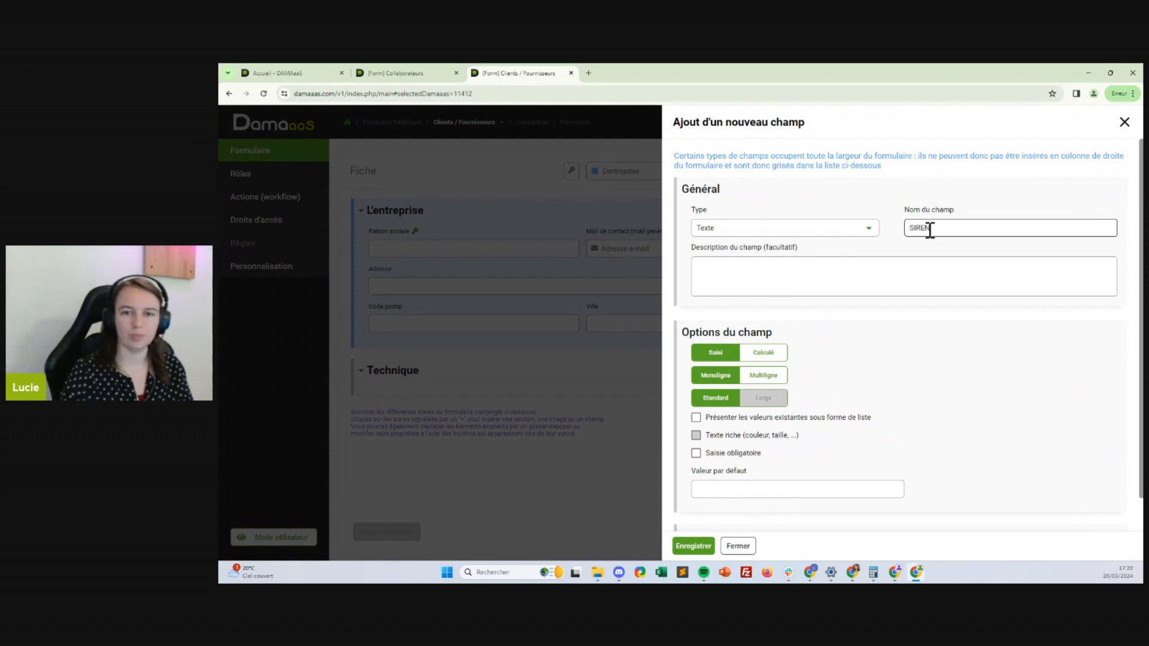
click(694, 546)
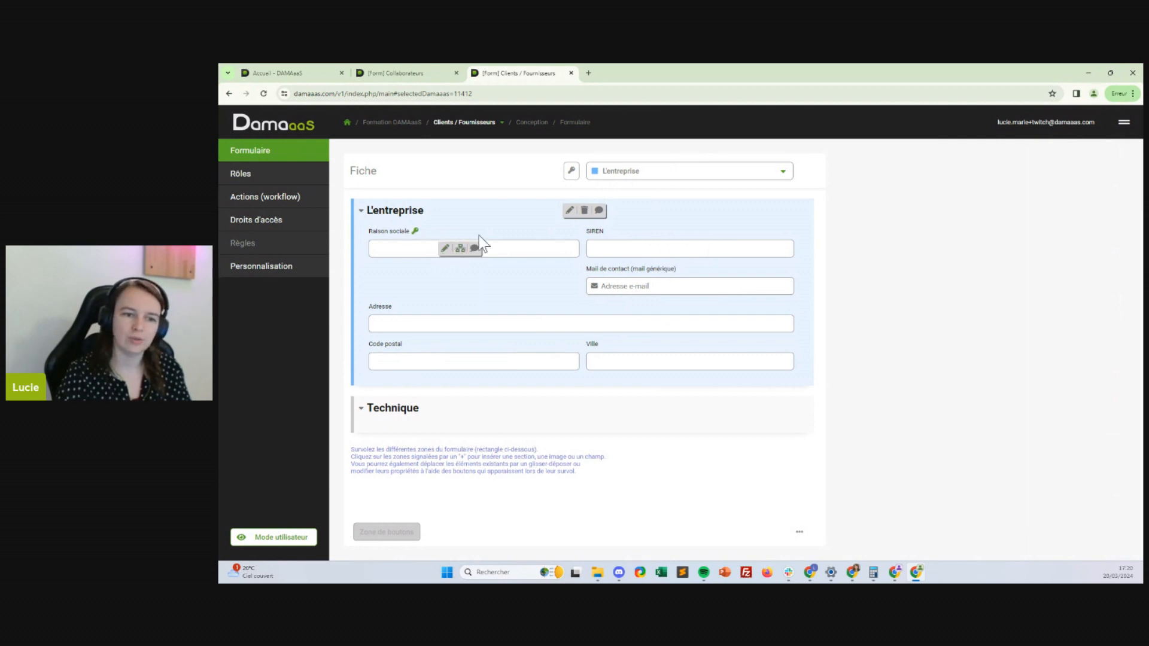
click(661, 249)
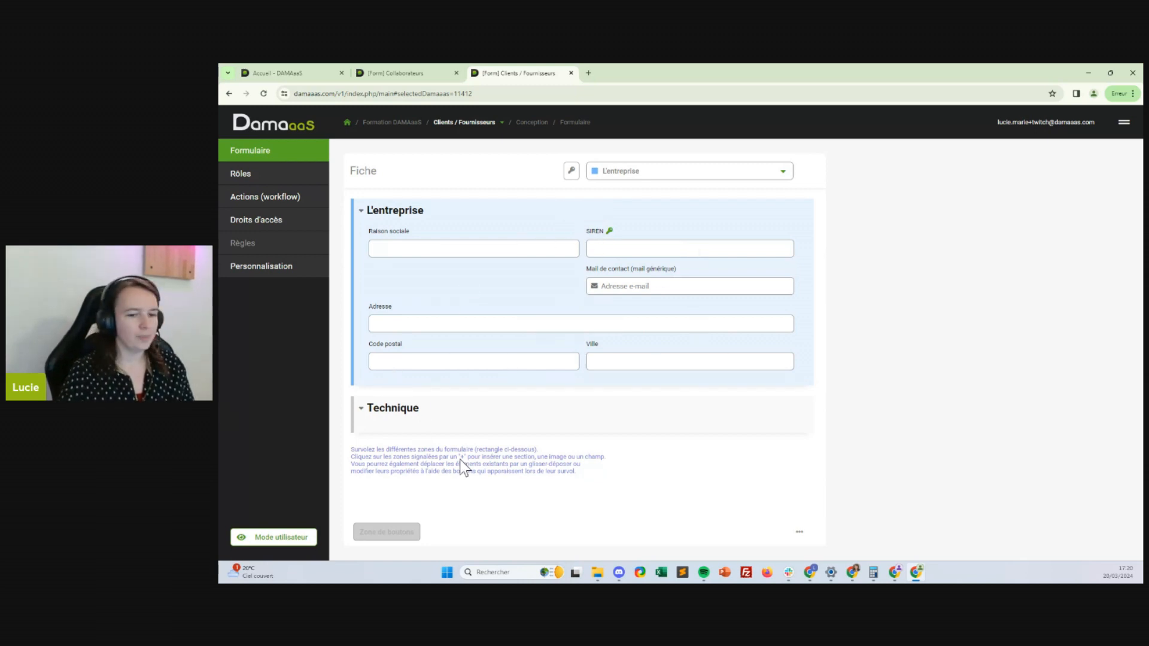
Add a Liste à choix unique field 'Est une fiche' to Technique, defaulting to 'Oui'
click(425, 428)
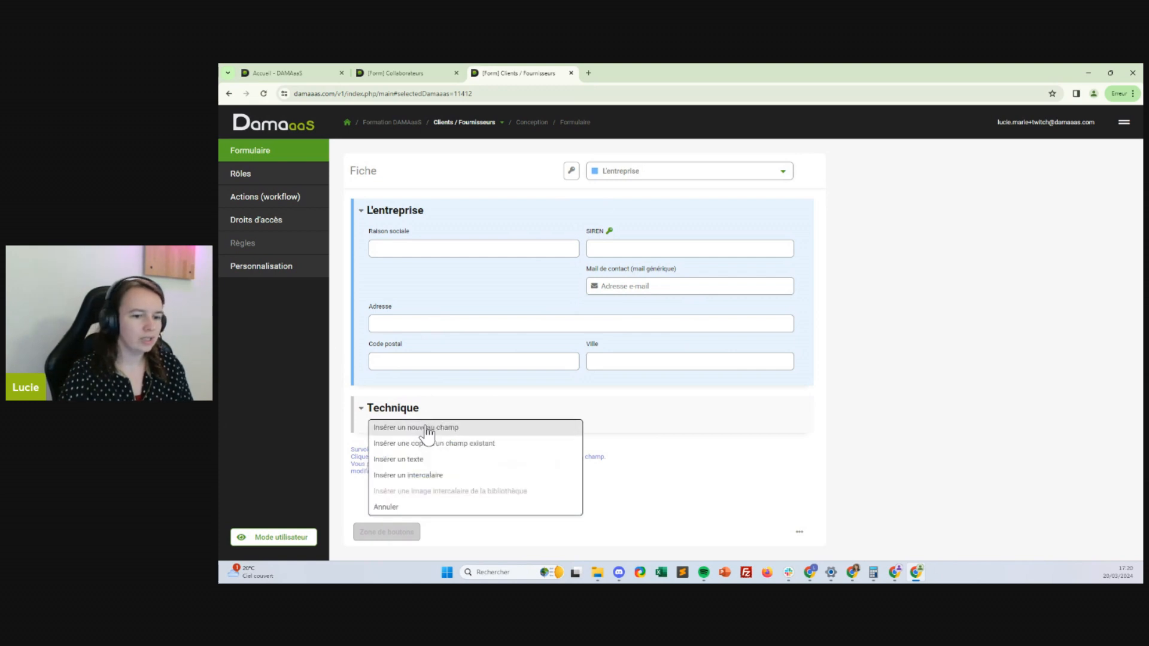
click(425, 428)
click(734, 210)
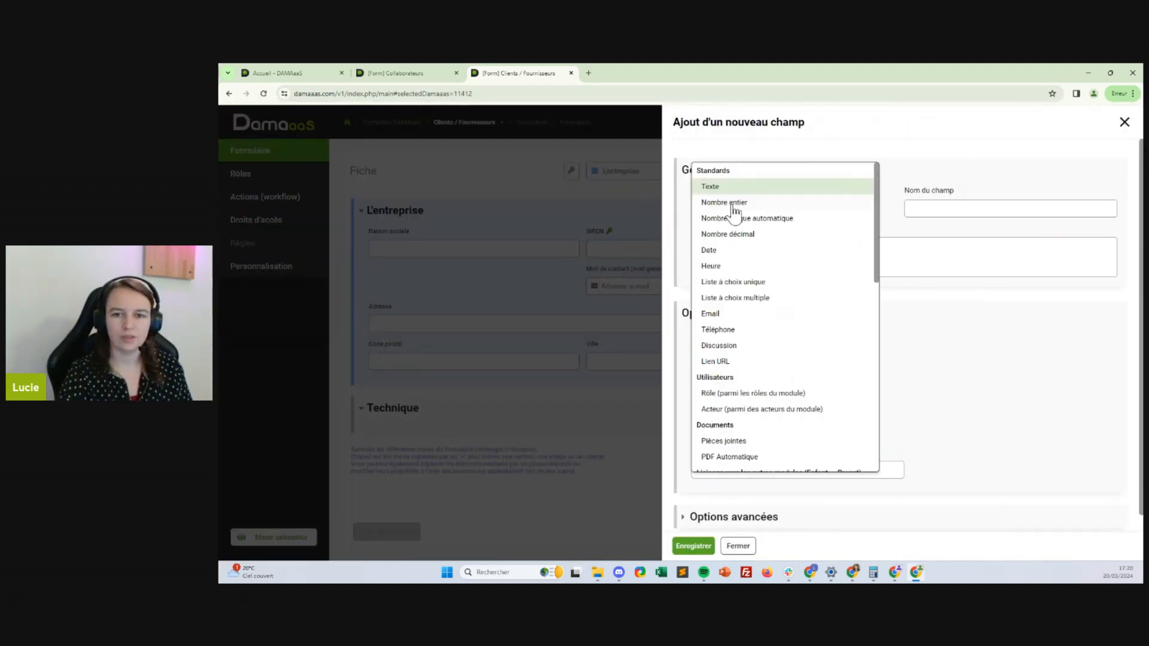
click(732, 282)
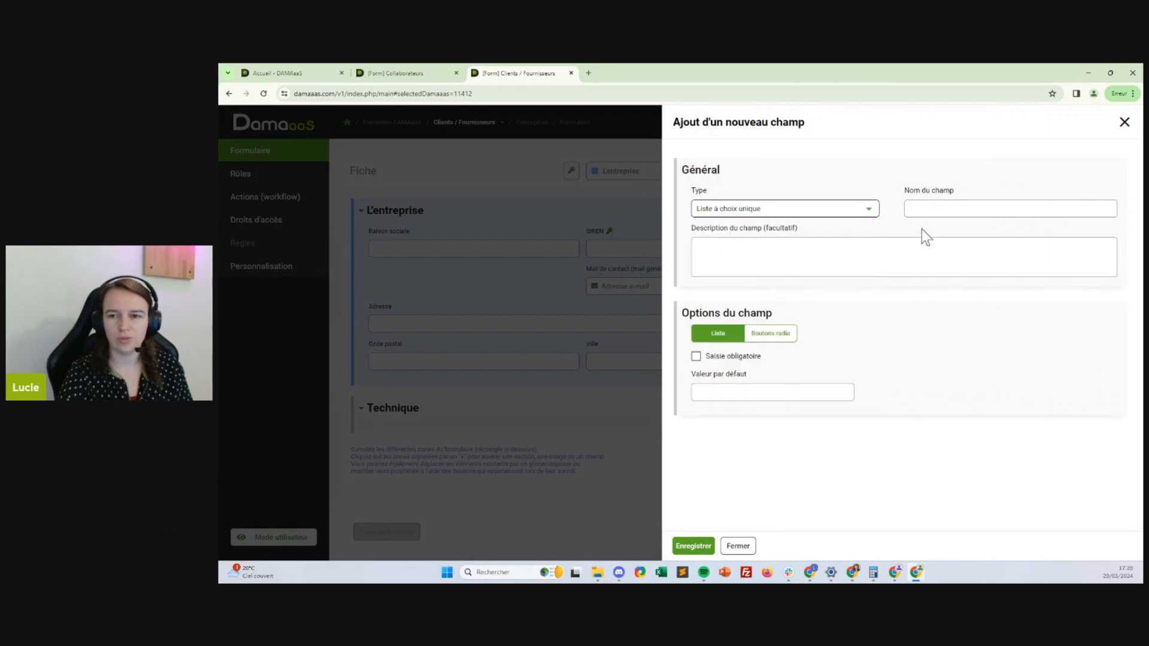
click(923, 214)
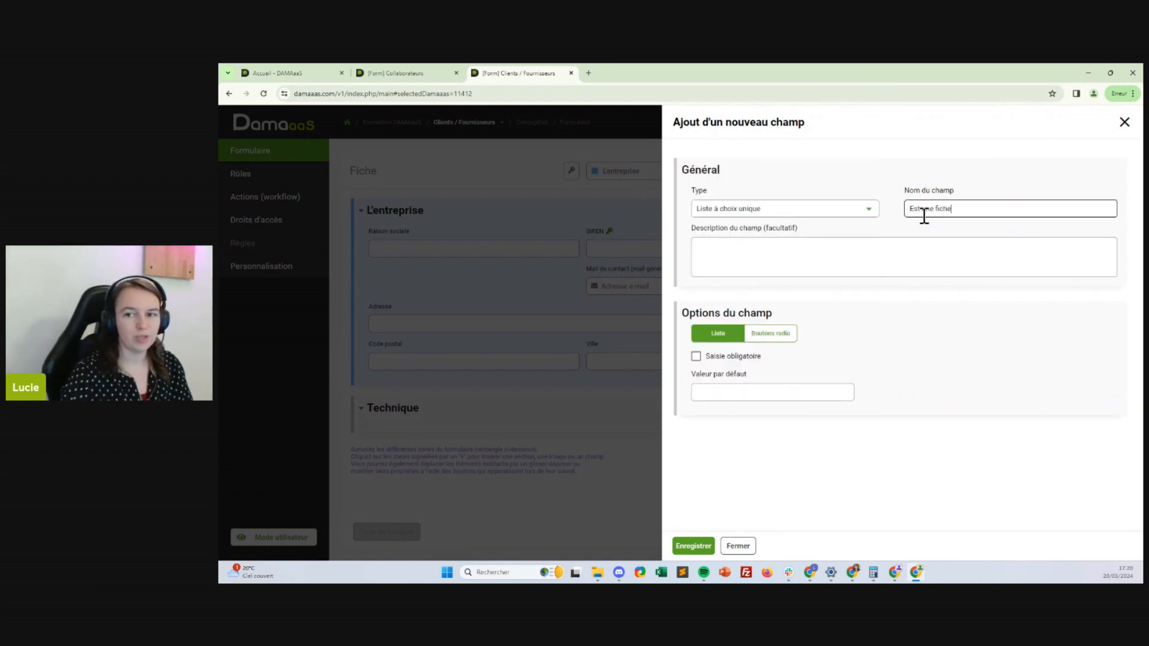
click(803, 391)
text(Oui)
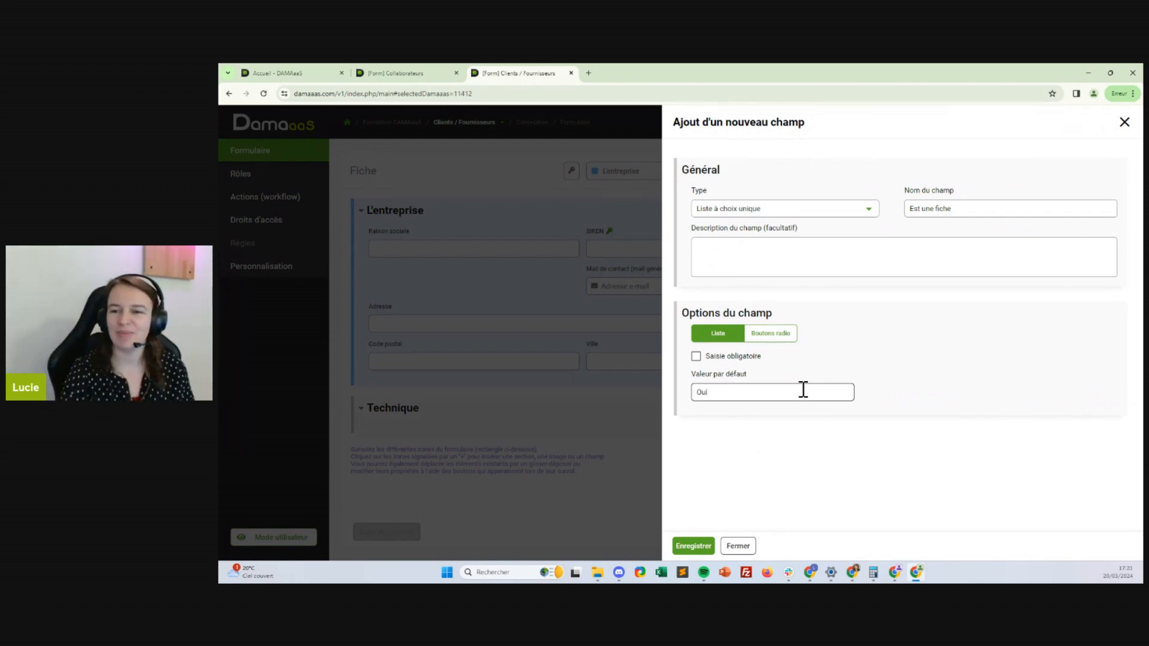
key(Return)
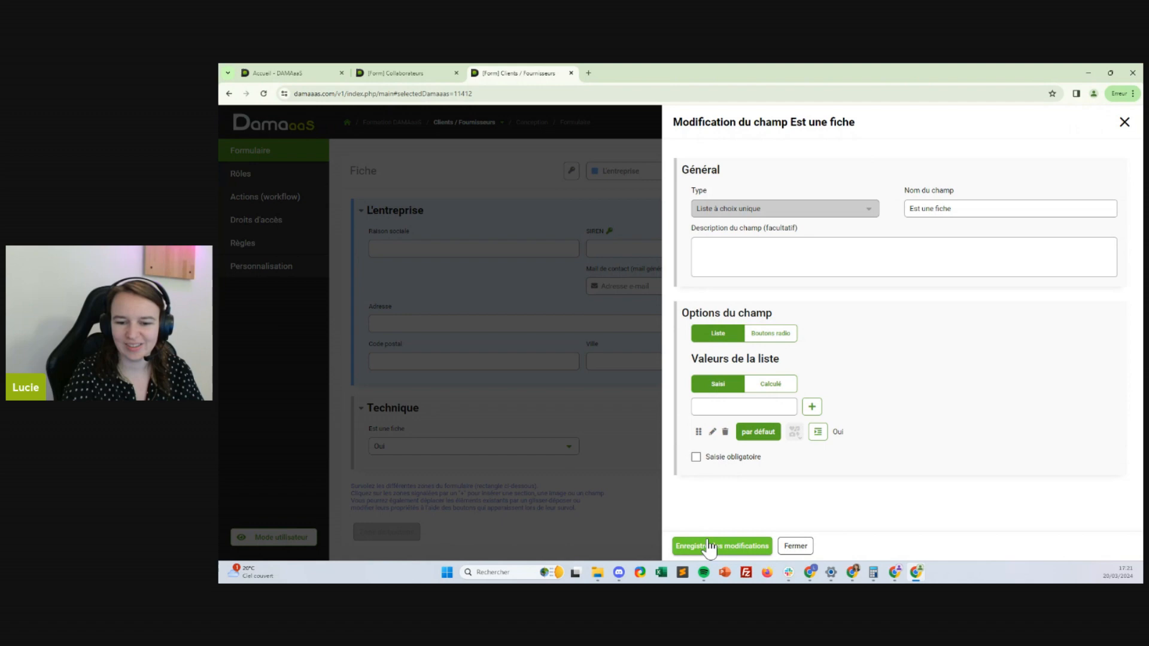
click(710, 546)
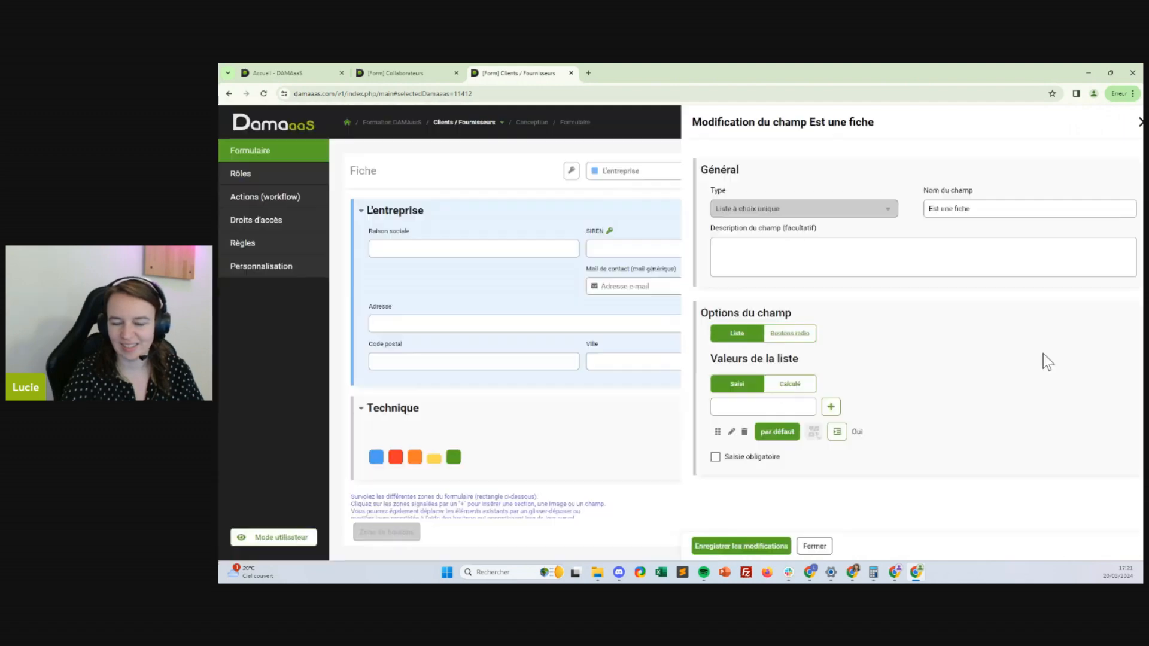
mouse_move(786, 386)
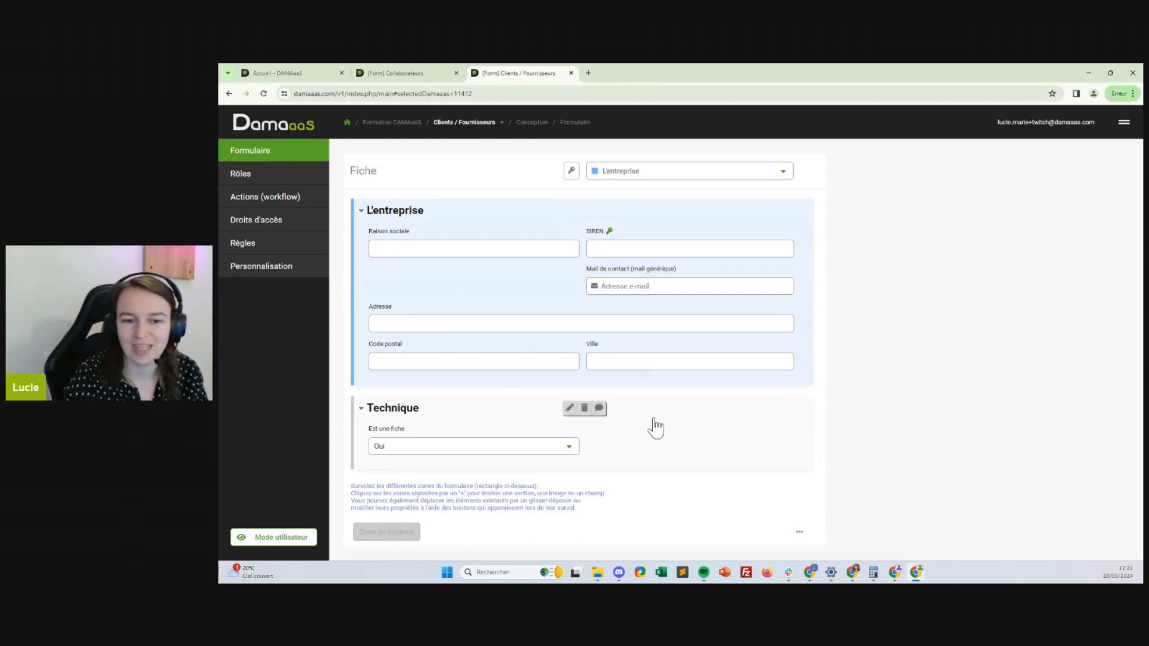
click(651, 445)
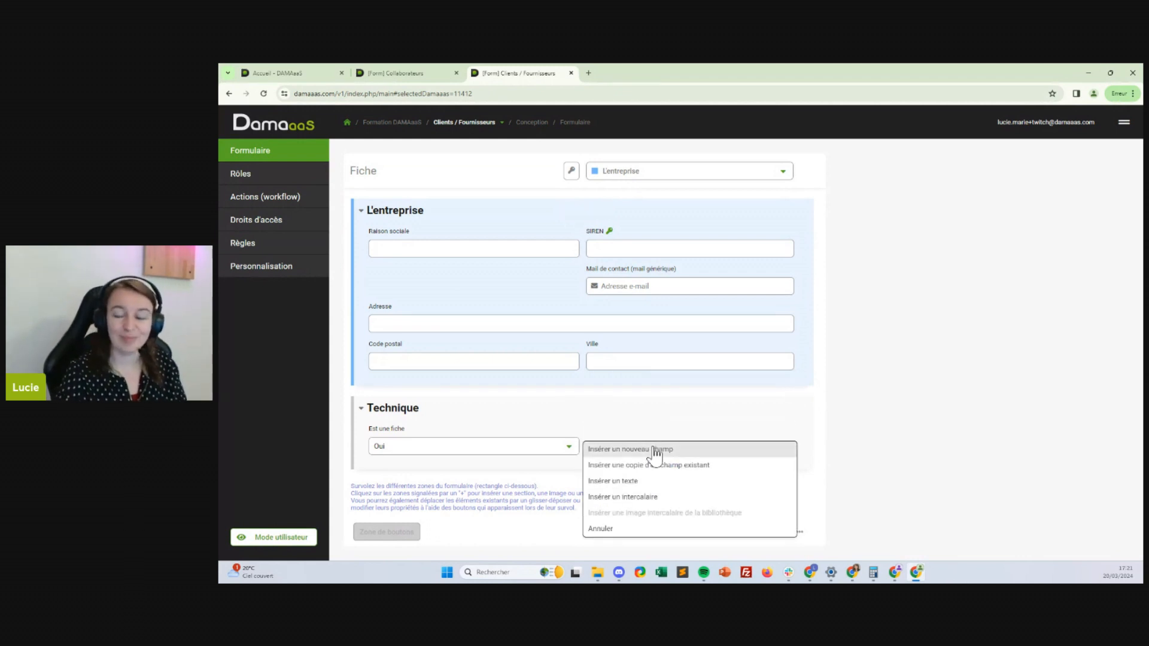
Add a new GPS-coordinates field, make it calculated, and insert the getGoogleLatLong web service function
click(654, 453)
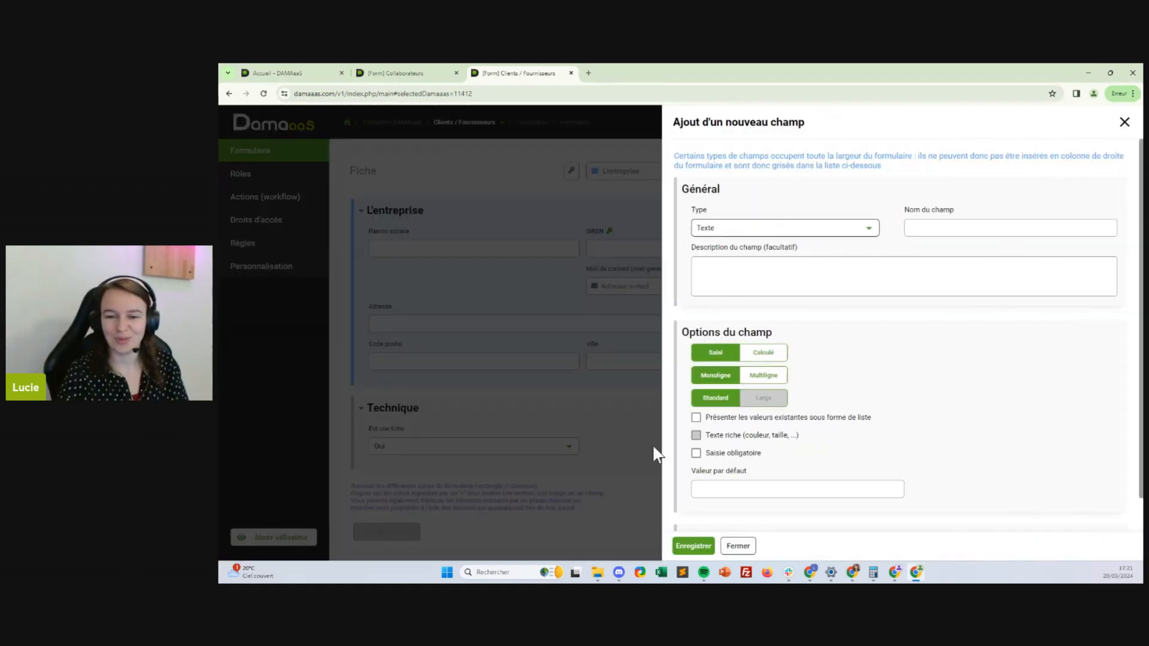
click(769, 230)
scroll(759, 263, down, 6)
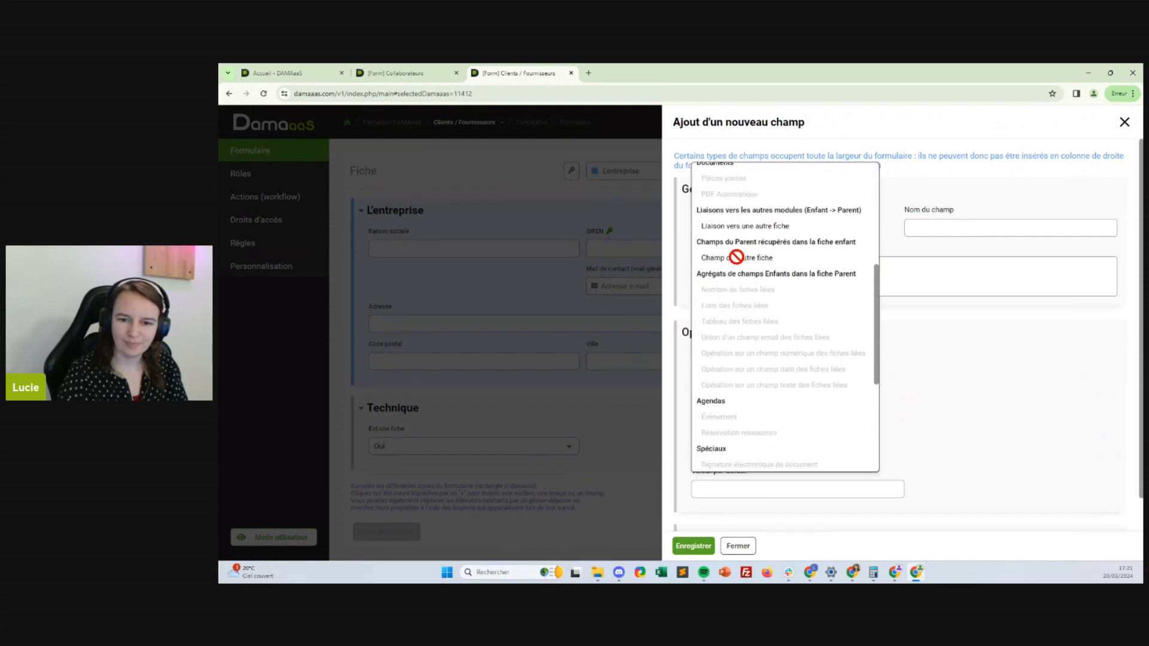
click(729, 377)
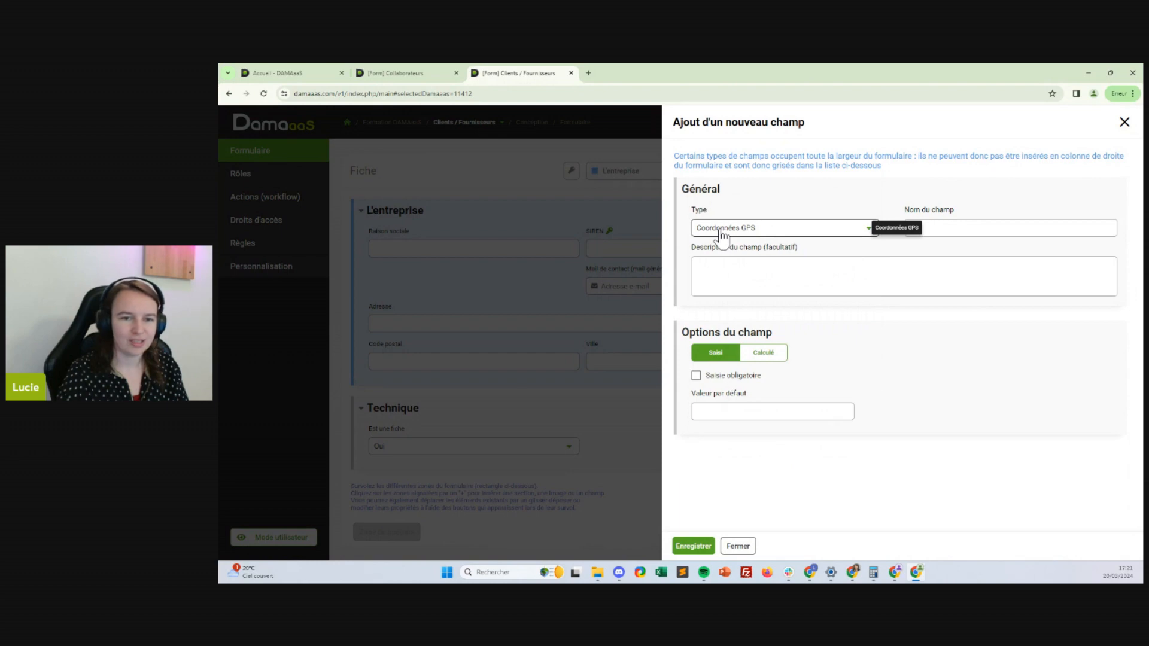
click(951, 226)
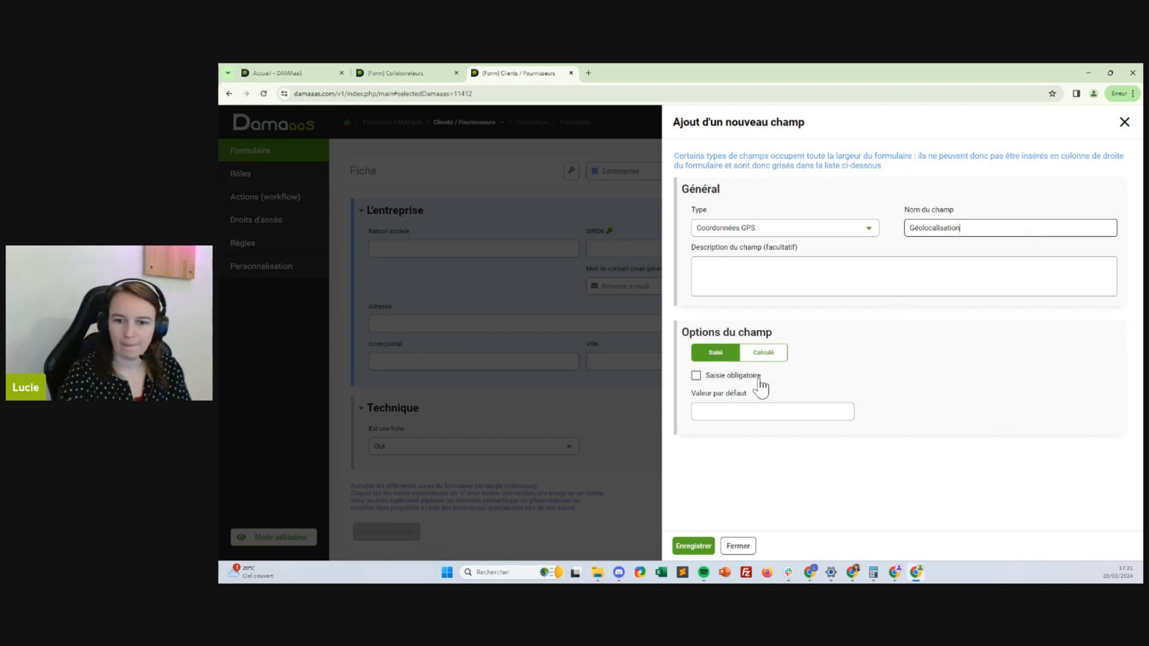
click(778, 355)
scroll(897, 358, down, 1)
scroll(903, 348, down, 2)
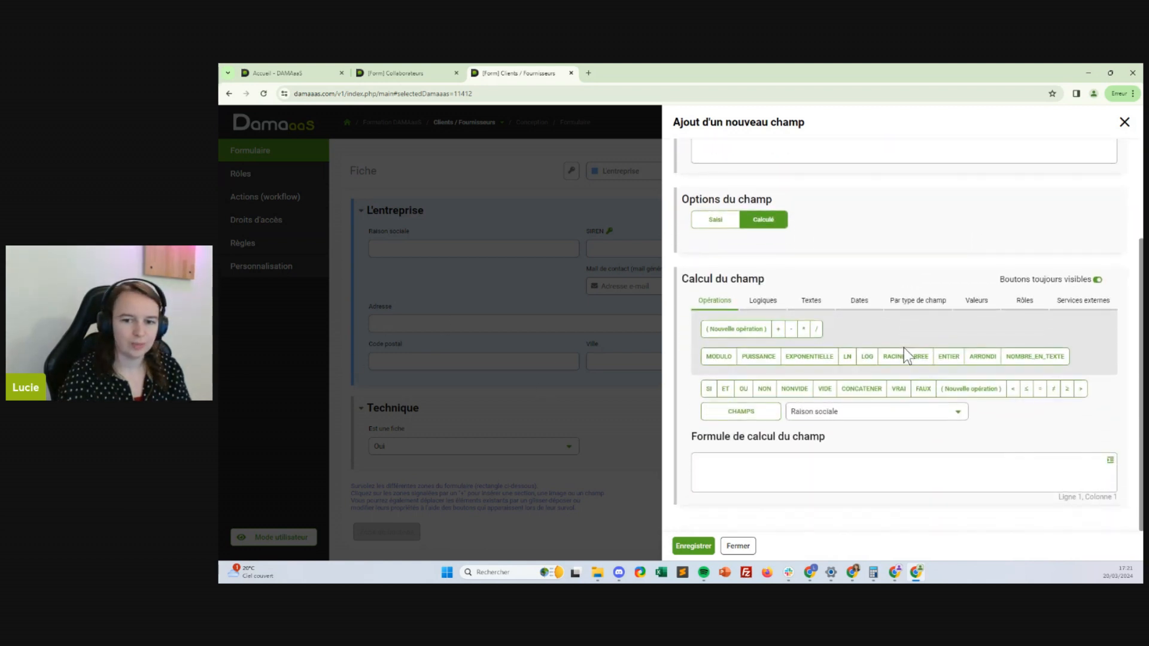
click(1087, 301)
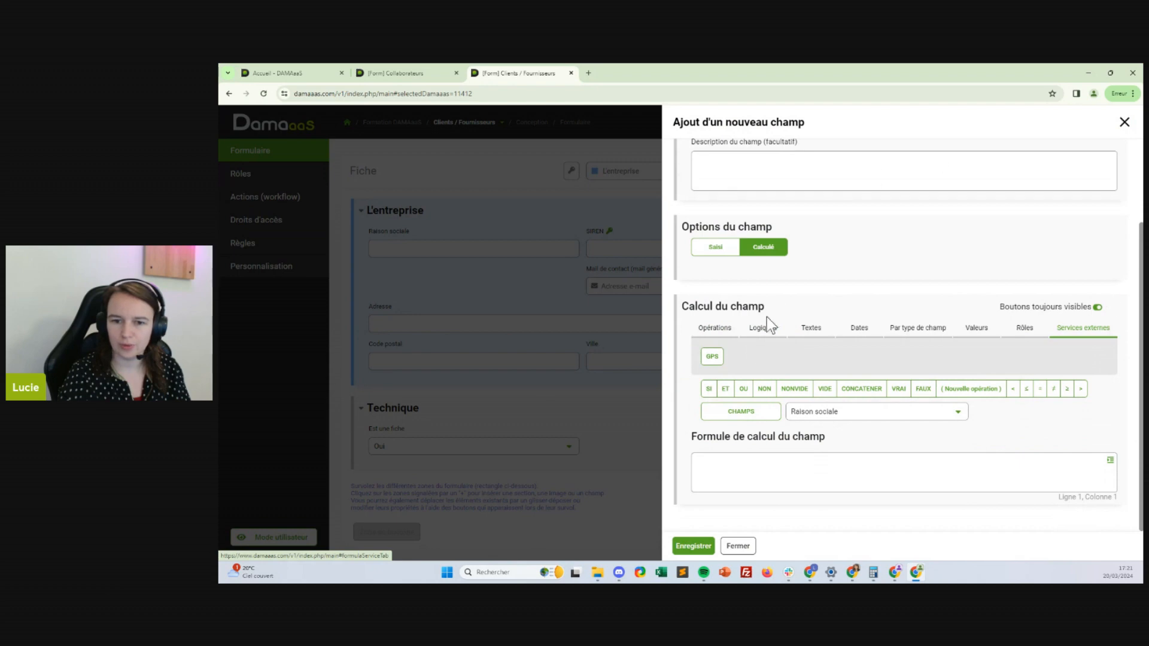
click(710, 359)
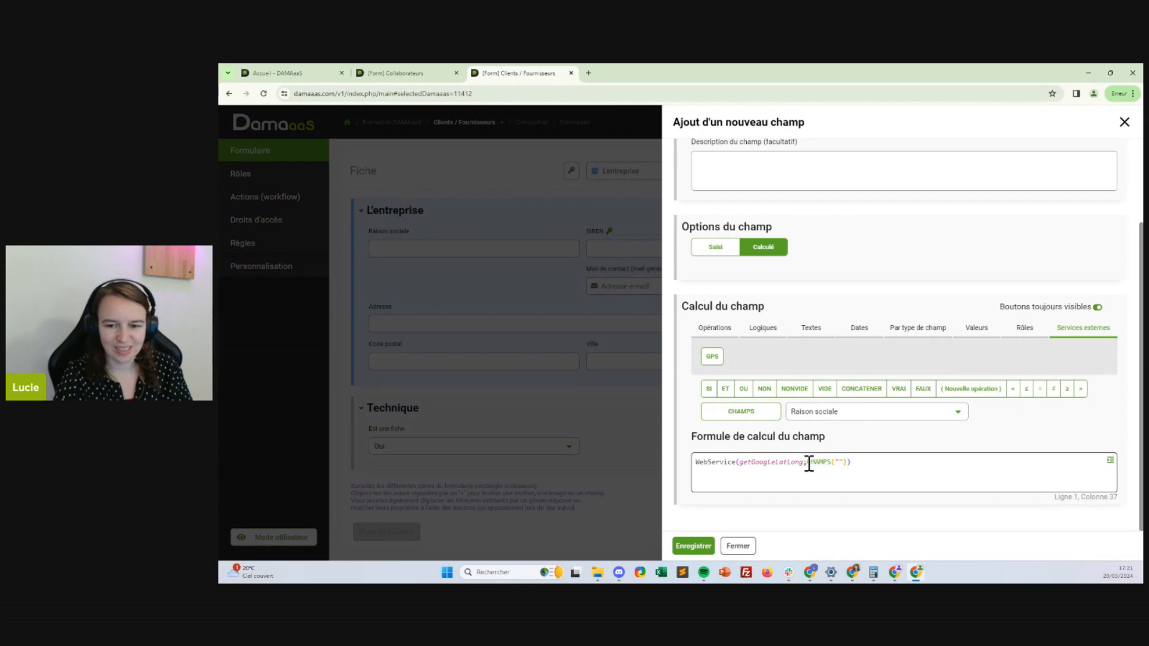
Replace the empty reference with CONCATENER holding CHAMPS("Adresse") followed by a ", " separator
drag(809, 462, 847, 462)
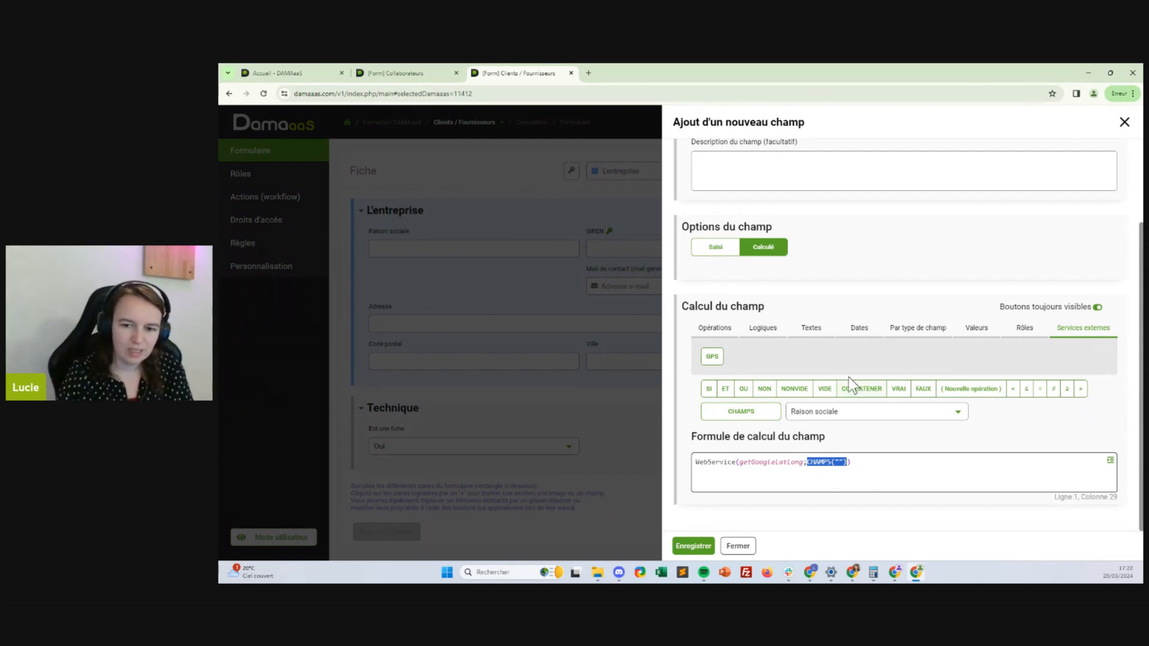
click(875, 395)
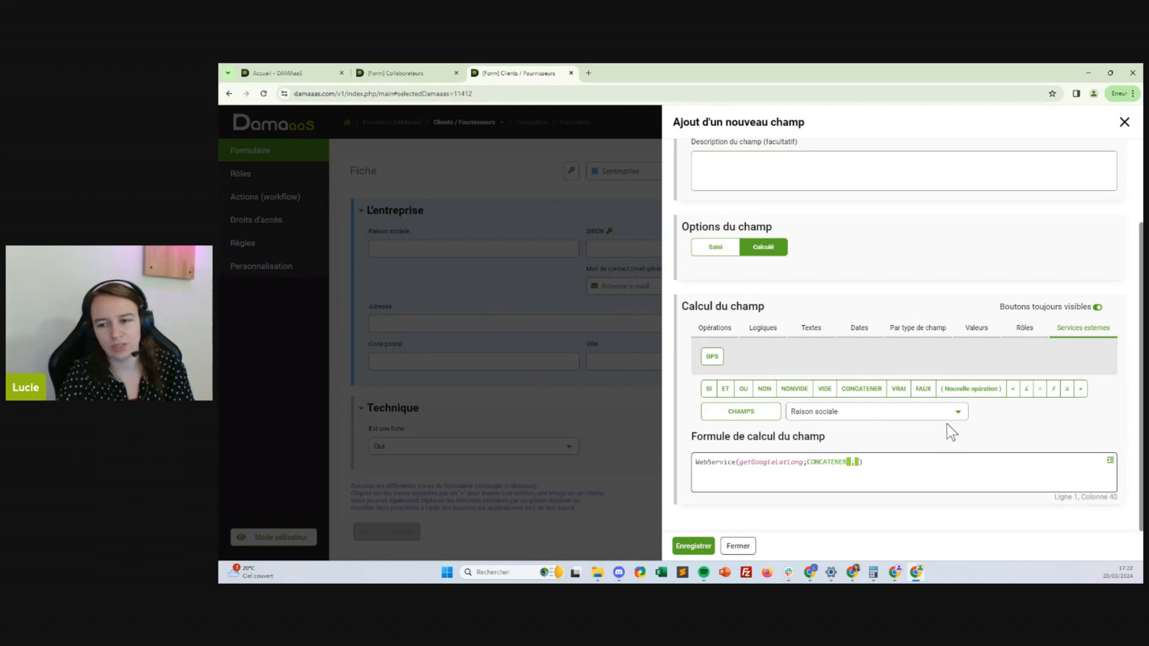
click(808, 416)
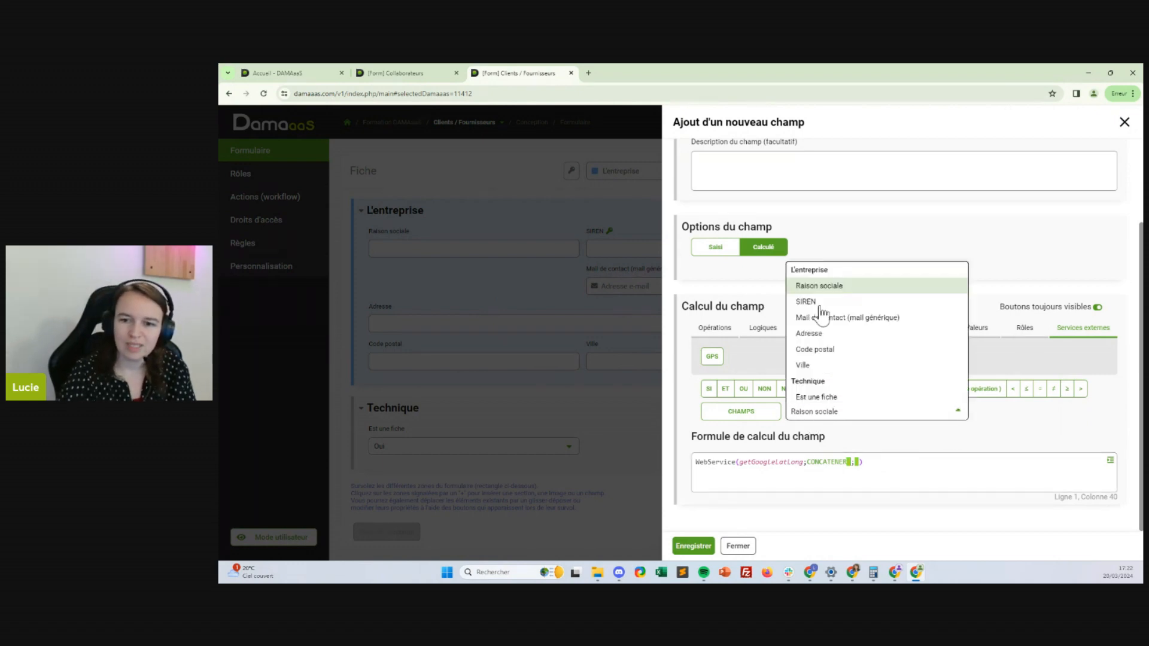
click(808, 333)
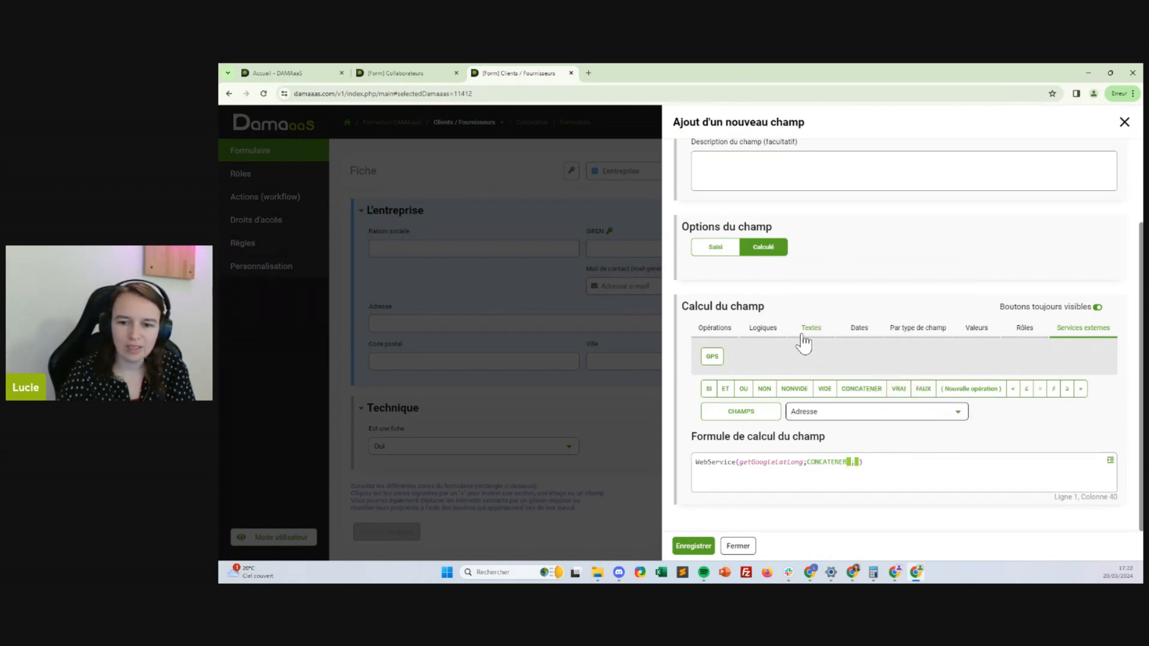
click(757, 417)
click(922, 461)
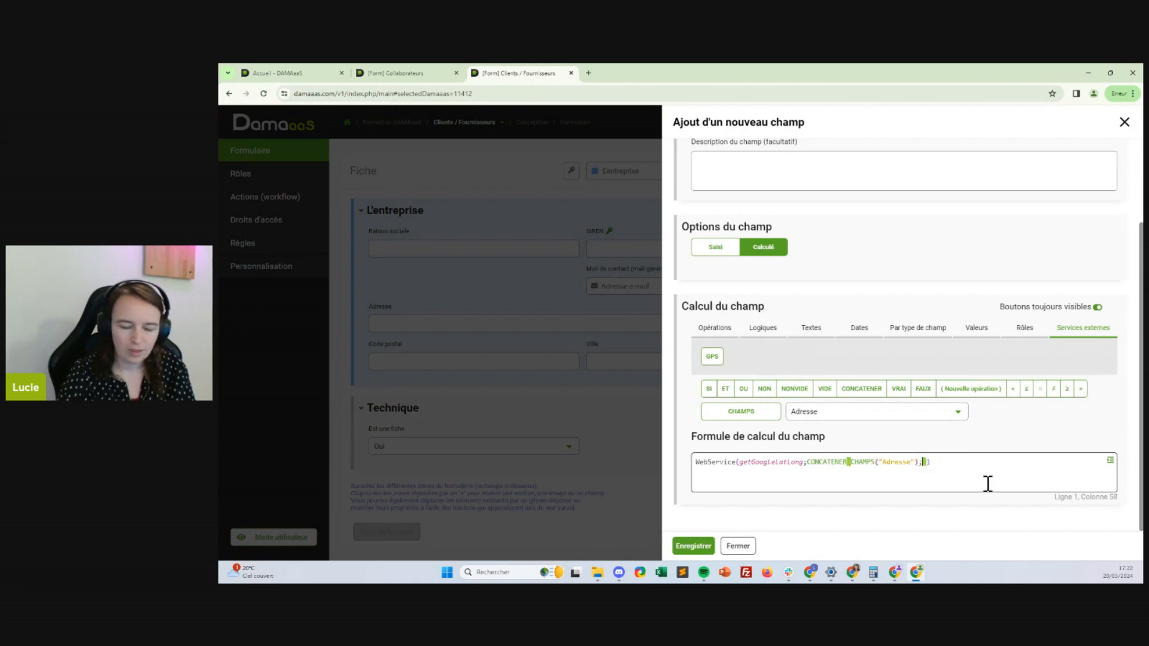
text(",")
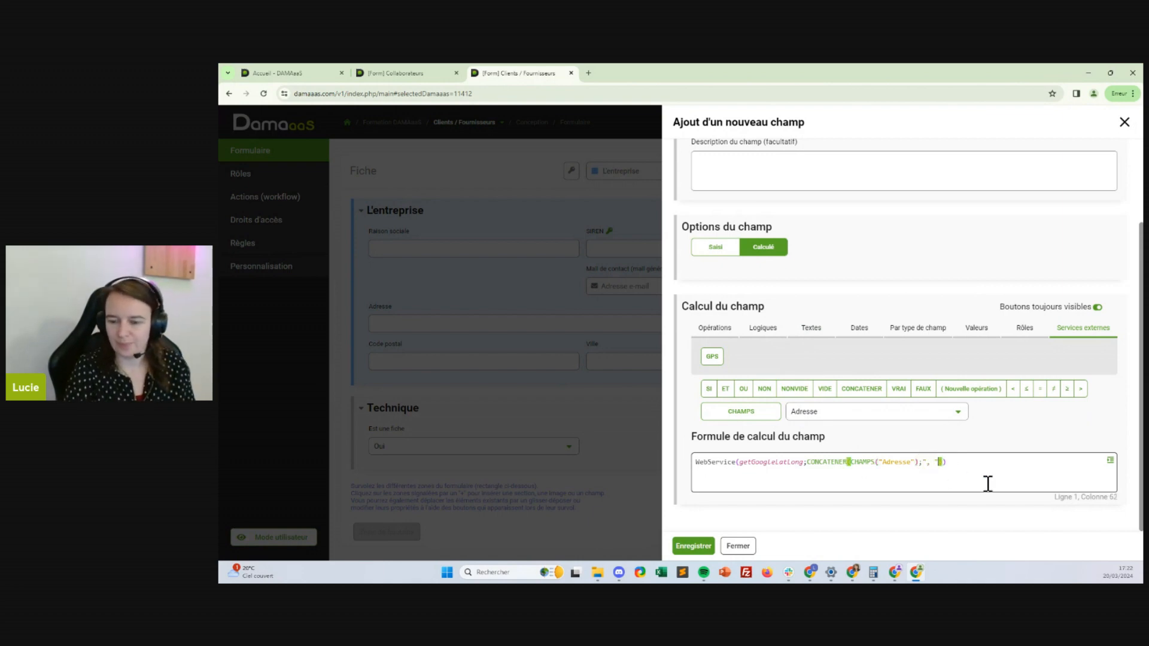
text( ;)
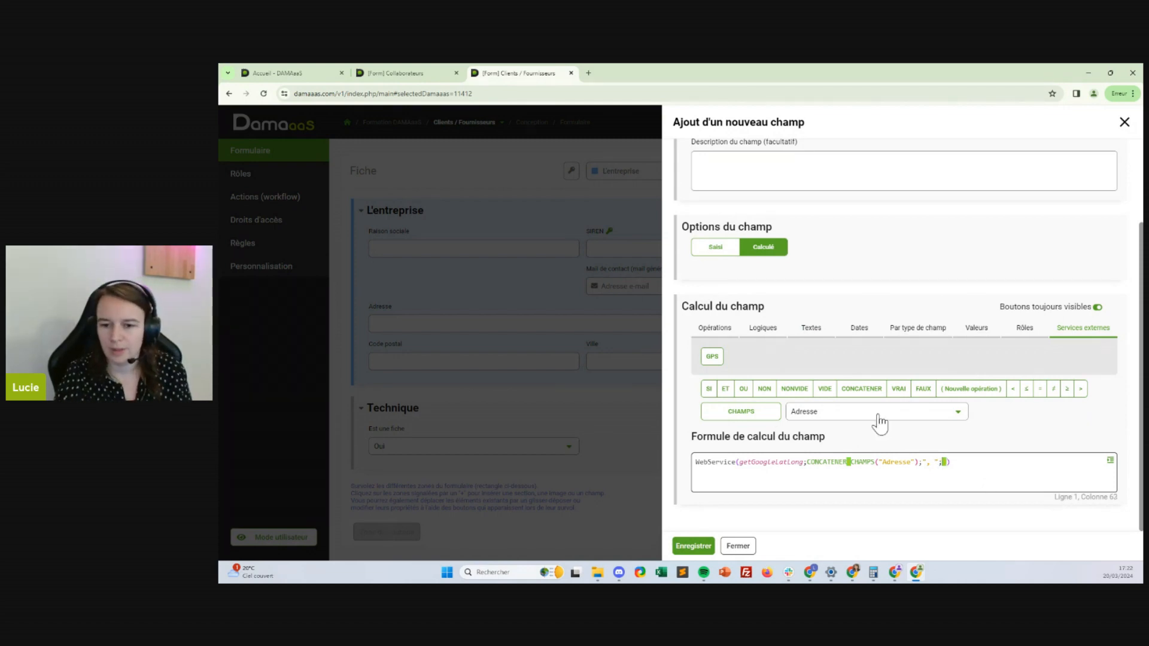
Insert the Code postal and Ville fields into the concatenation
click(879, 414)
click(819, 349)
click(741, 412)
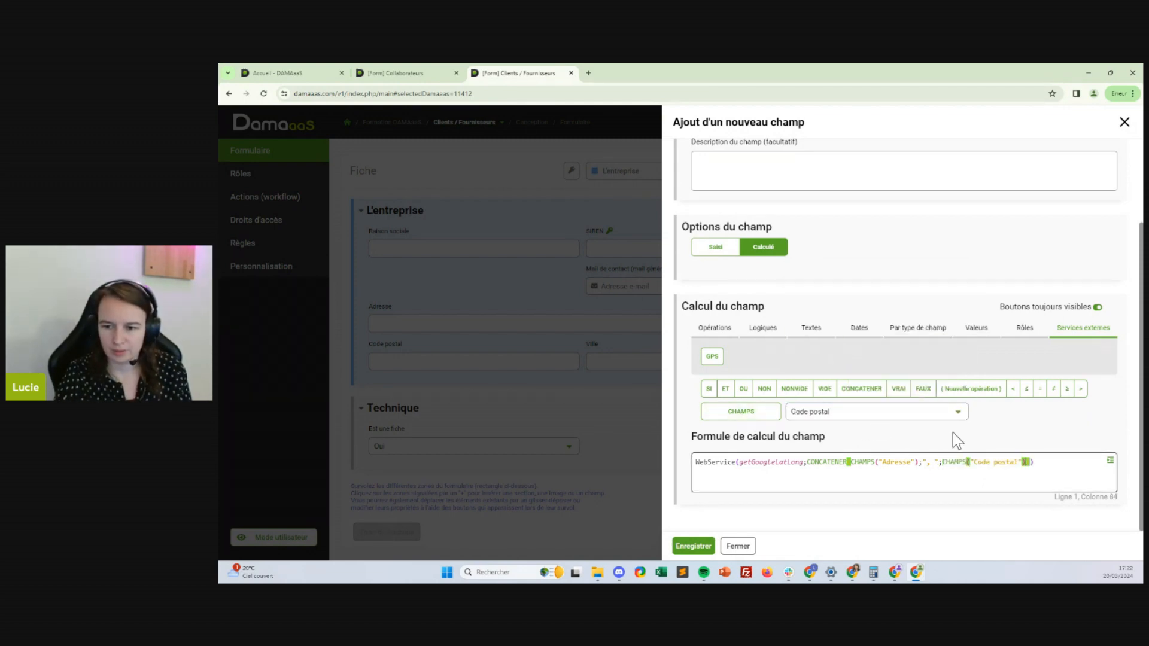
text(;)
click(838, 412)
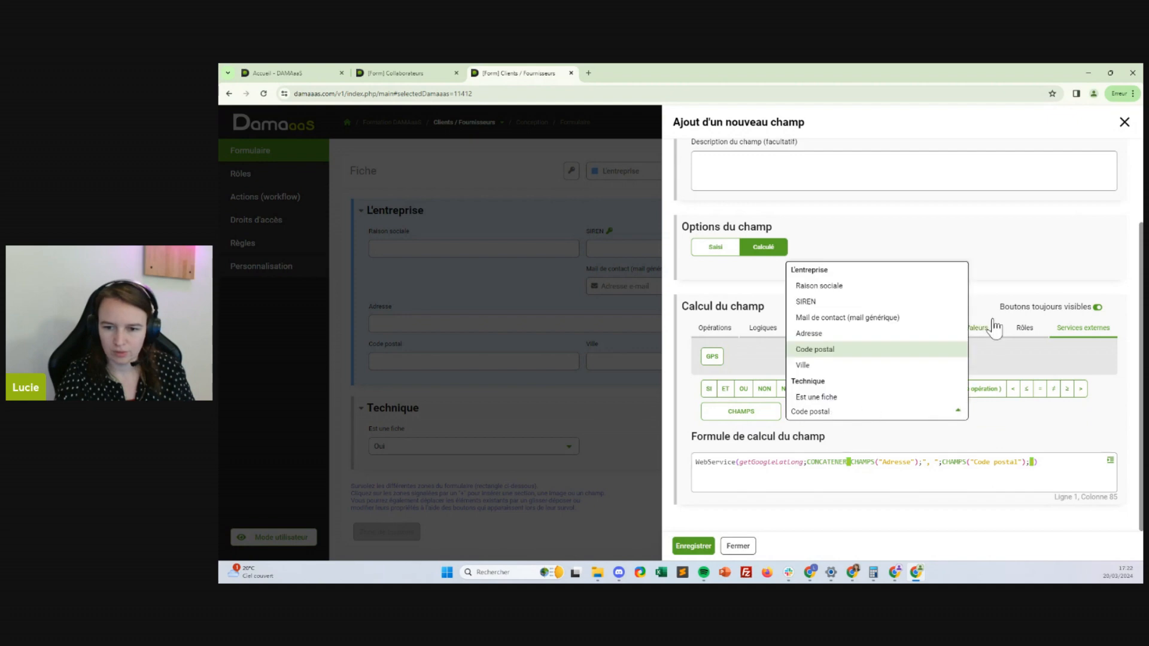
click(823, 367)
click(742, 412)
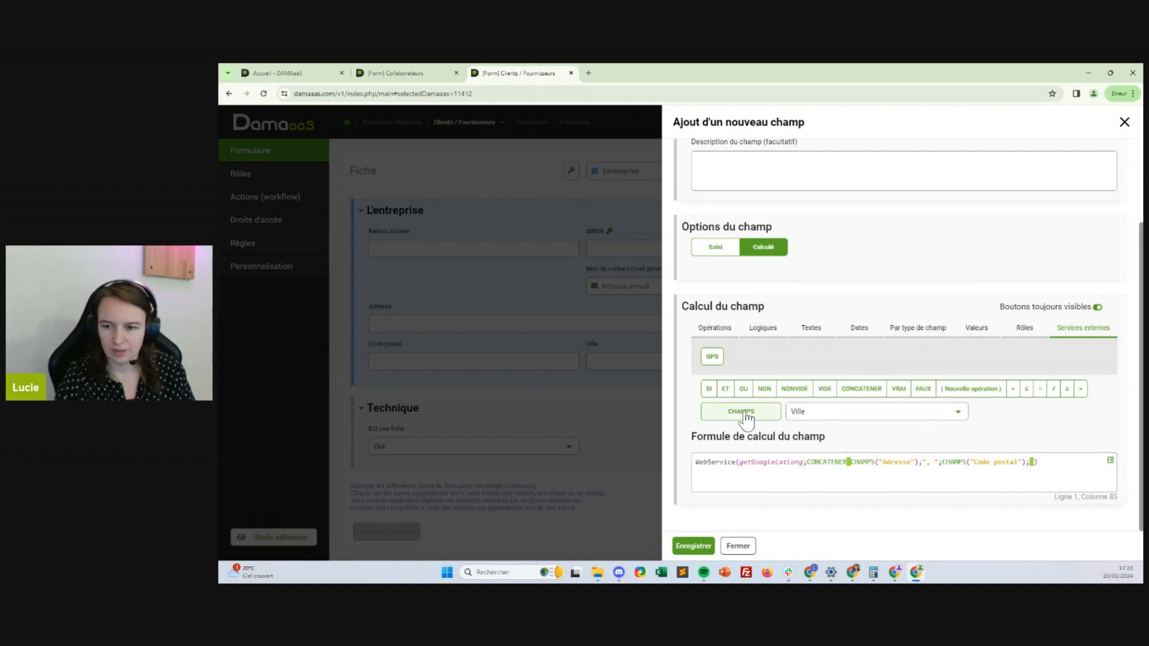
Add the ; separators and the " " between the CONCATENER arguments
click(918, 462)
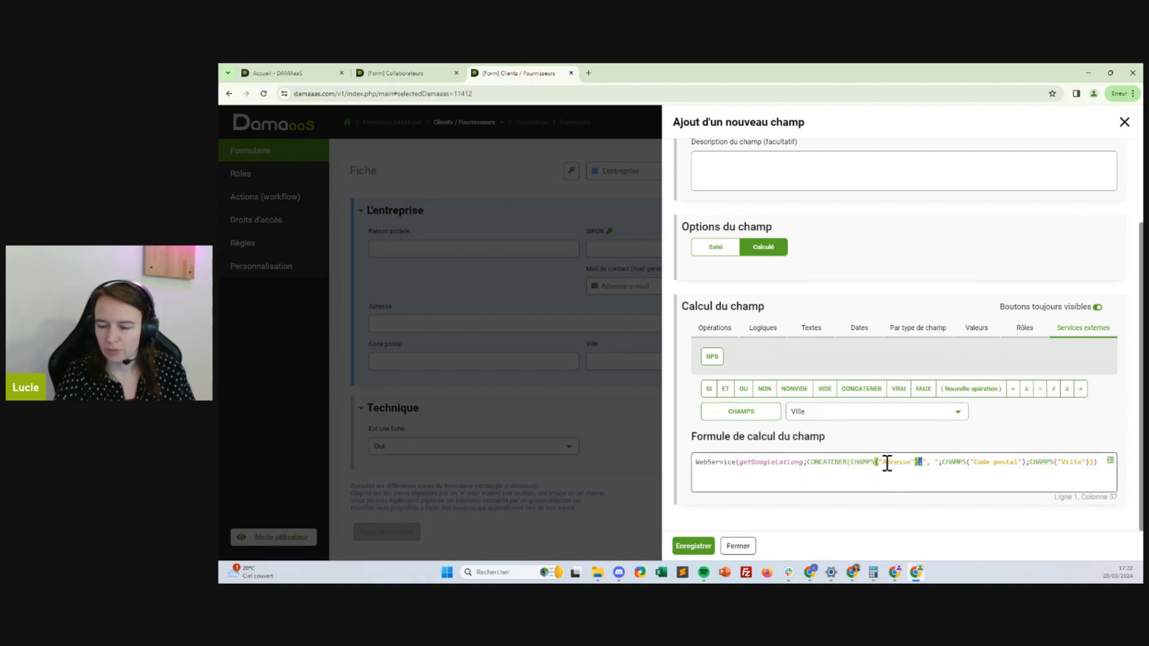
drag(851, 462, 921, 464)
click(922, 464)
text(;)
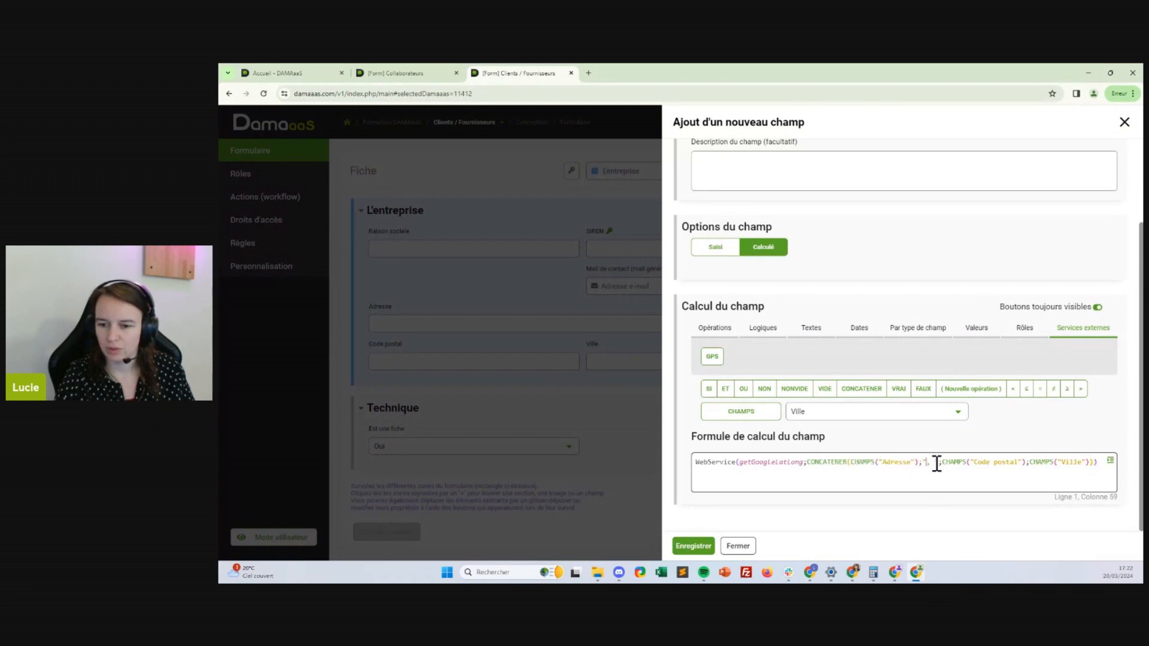
click(1030, 462)
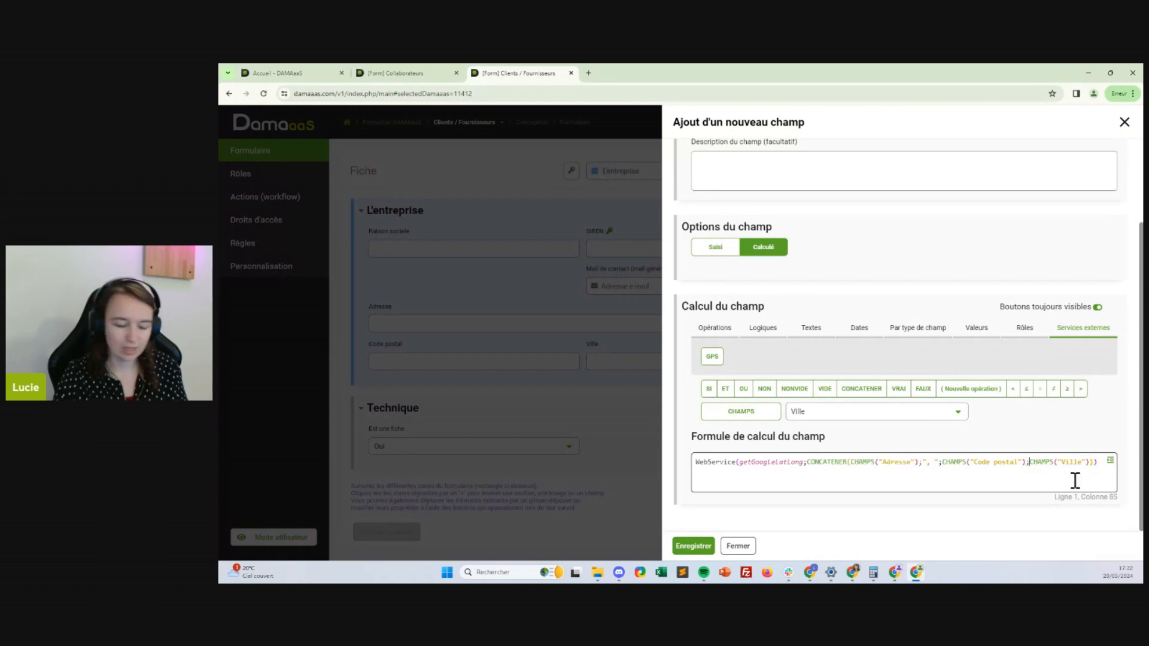
text(;)
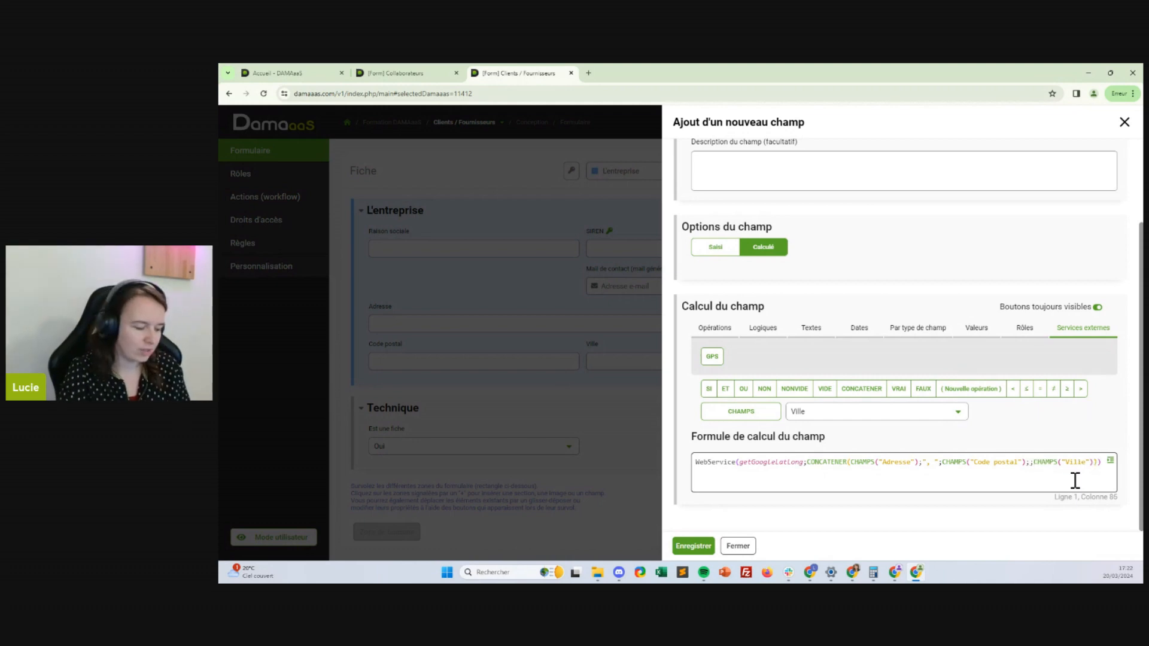
text("")
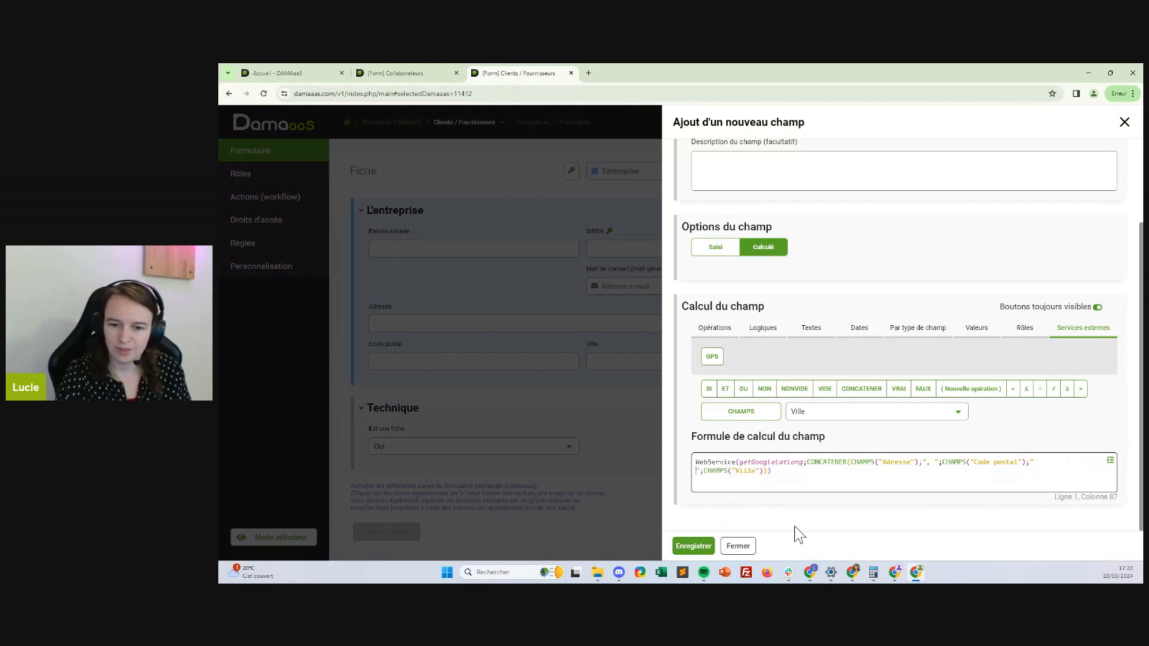
Save the Géolocalisation field and switch back to Mode utilisateur
mouse_move(628, 572)
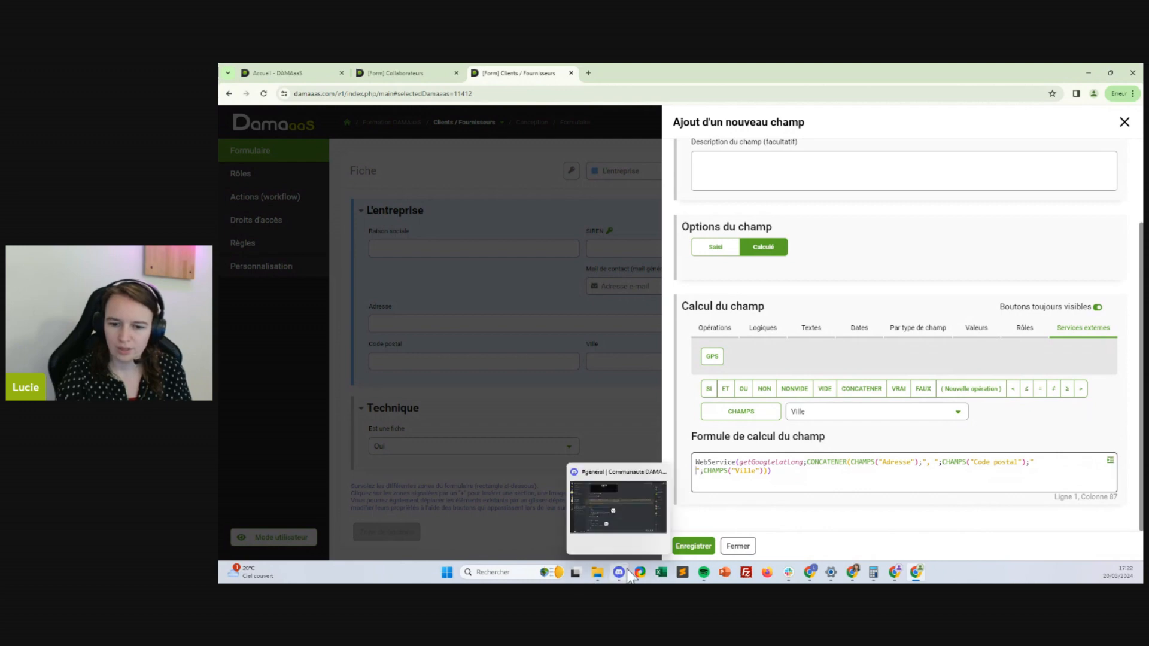
click(692, 546)
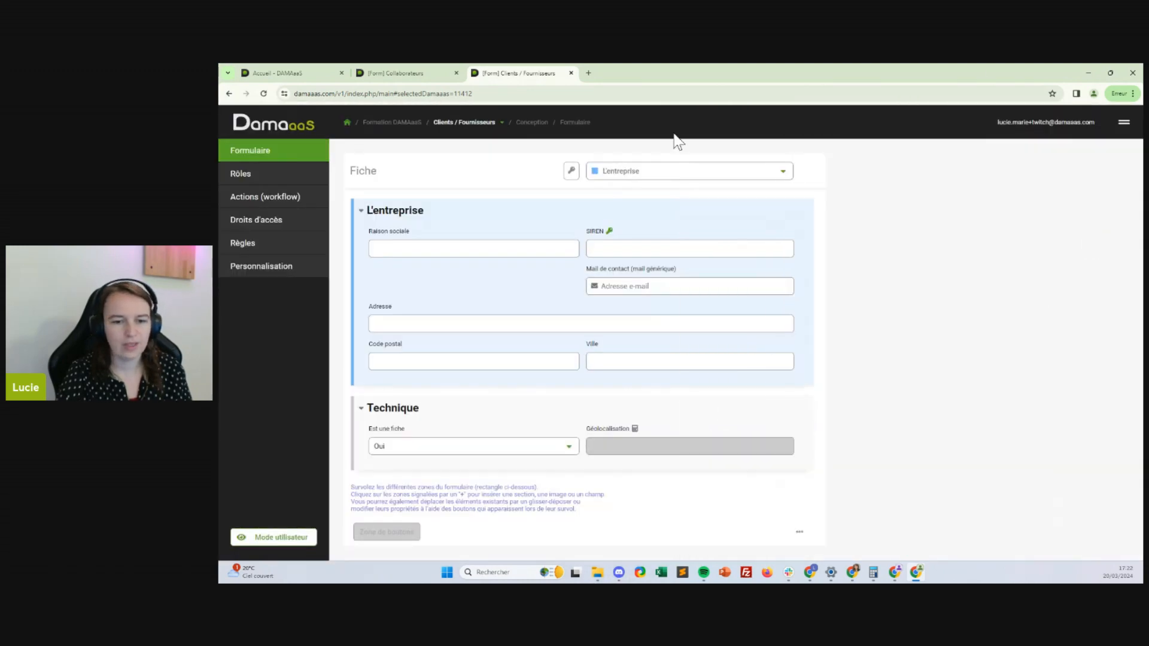
mouse_move(645, 449)
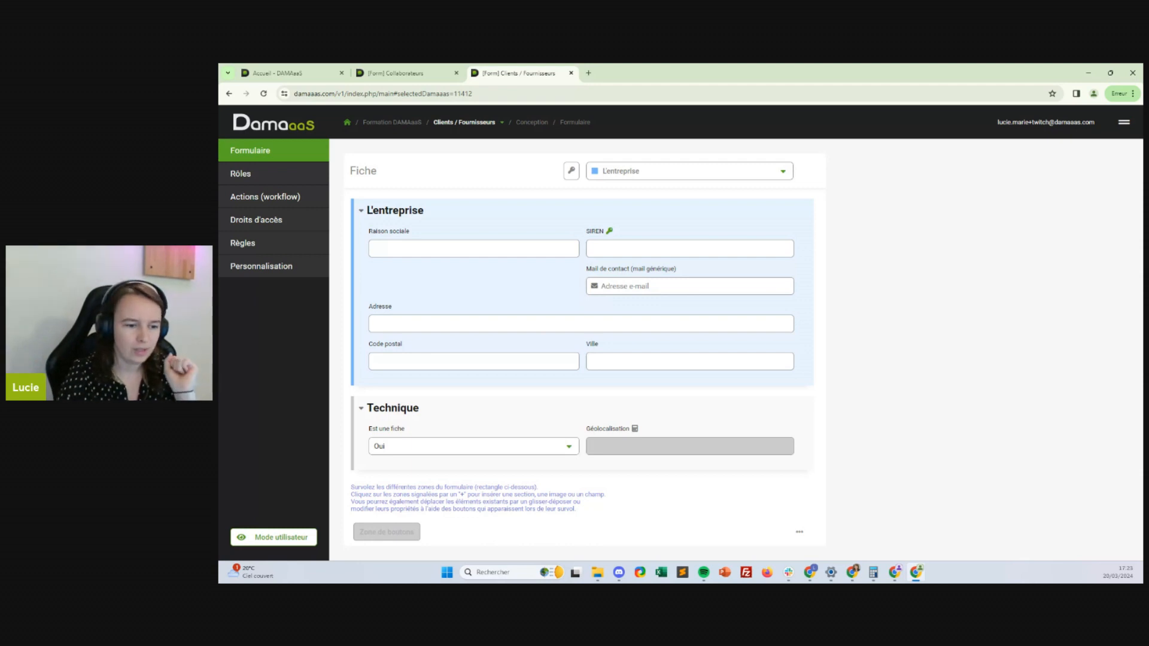
click(299, 545)
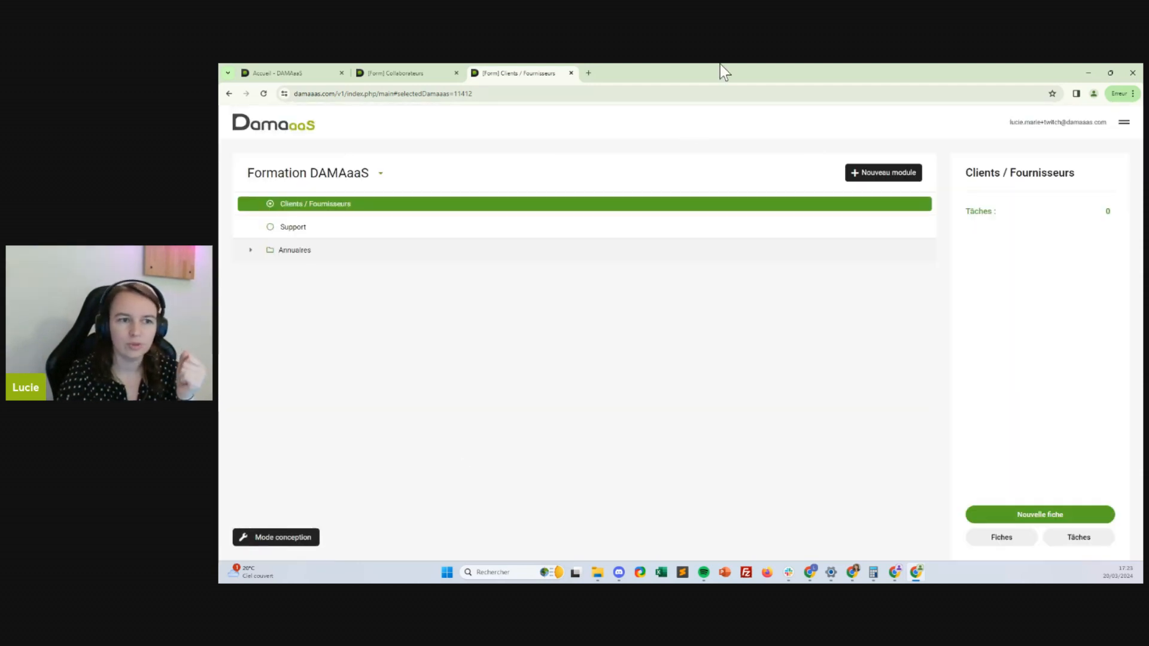
Create a new Inagua record, filling Raison sociale, SIREN, contact e-mail, Adresse, Code postal and Ville
click(1041, 516)
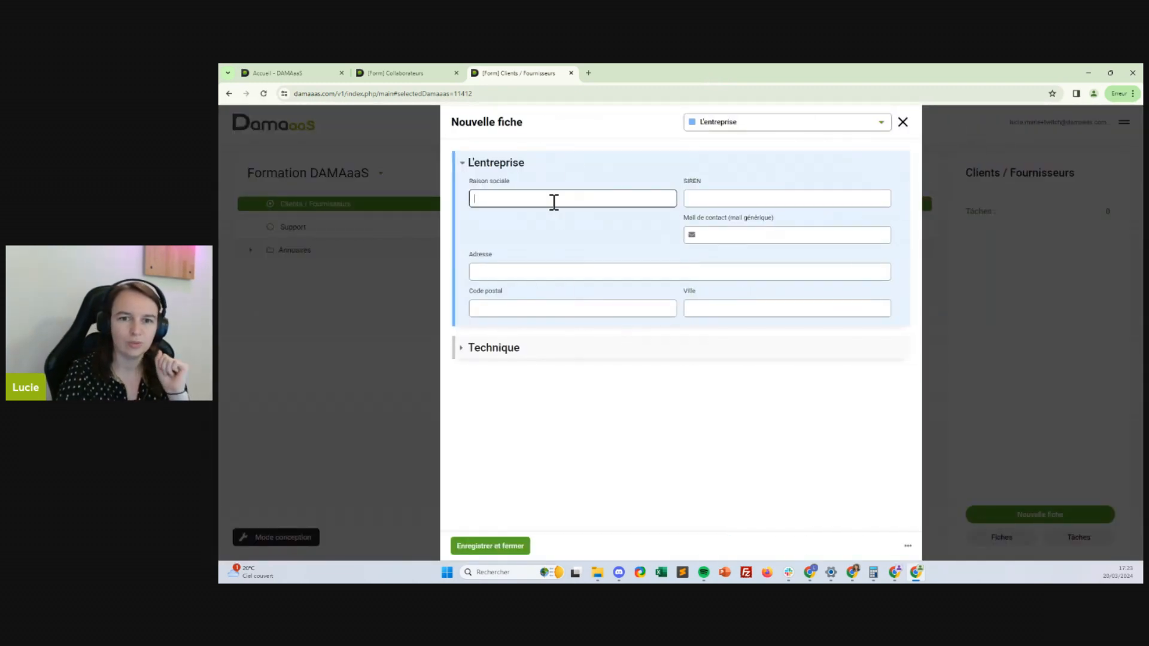
text(DA)
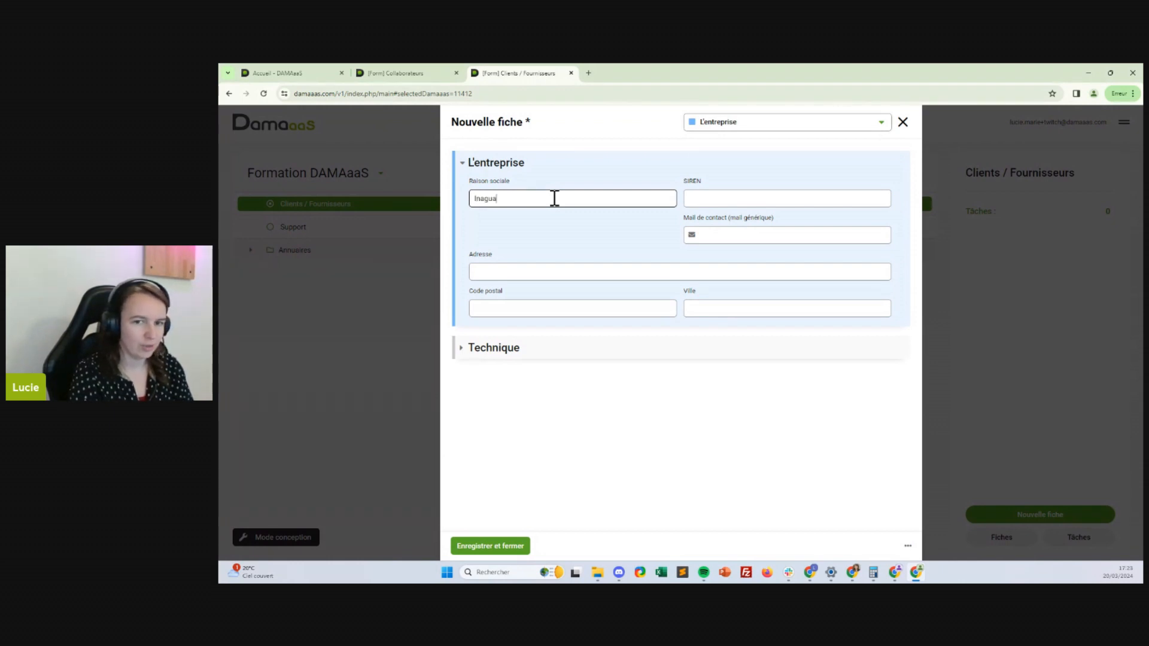
key(Tab)
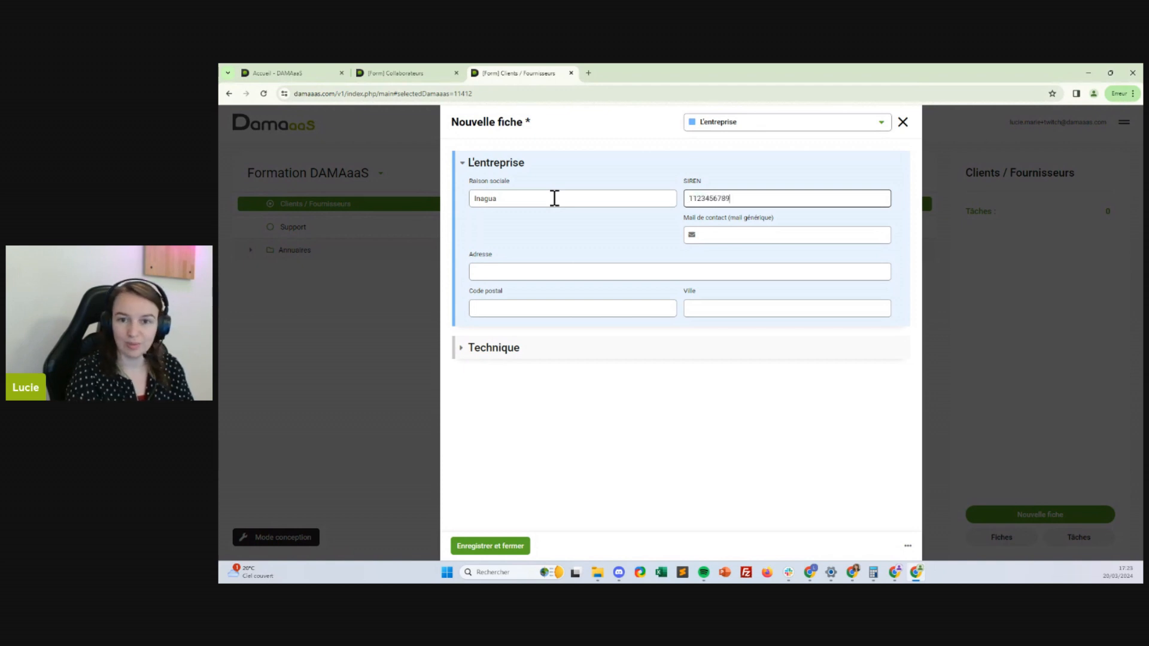
click(718, 239)
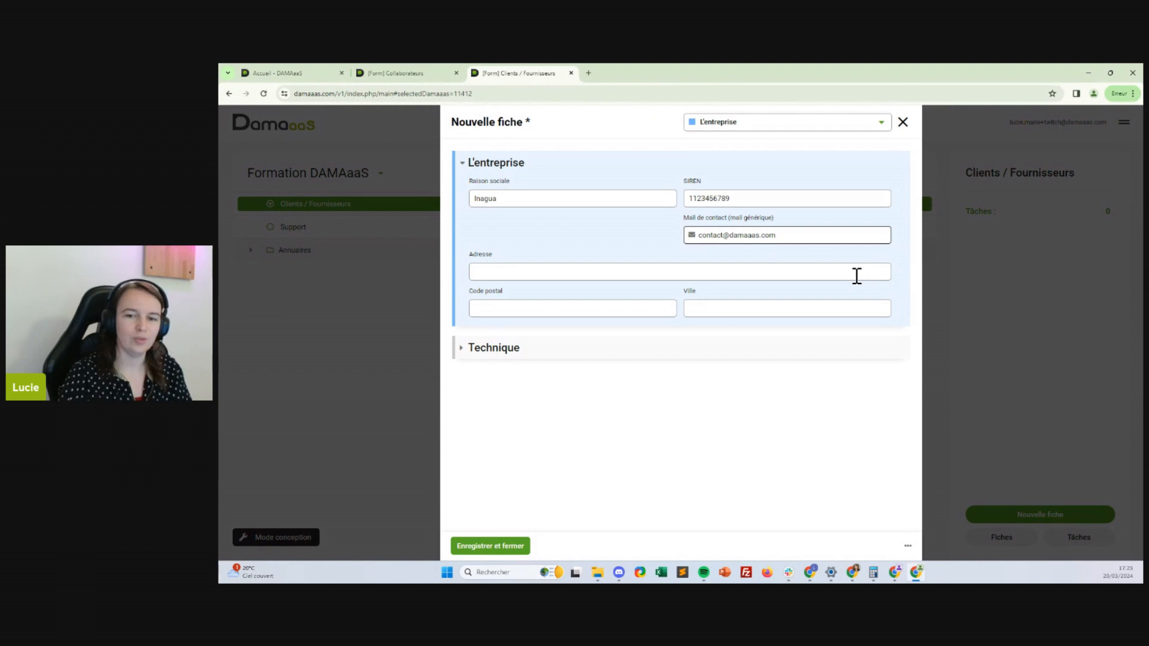
click(611, 274)
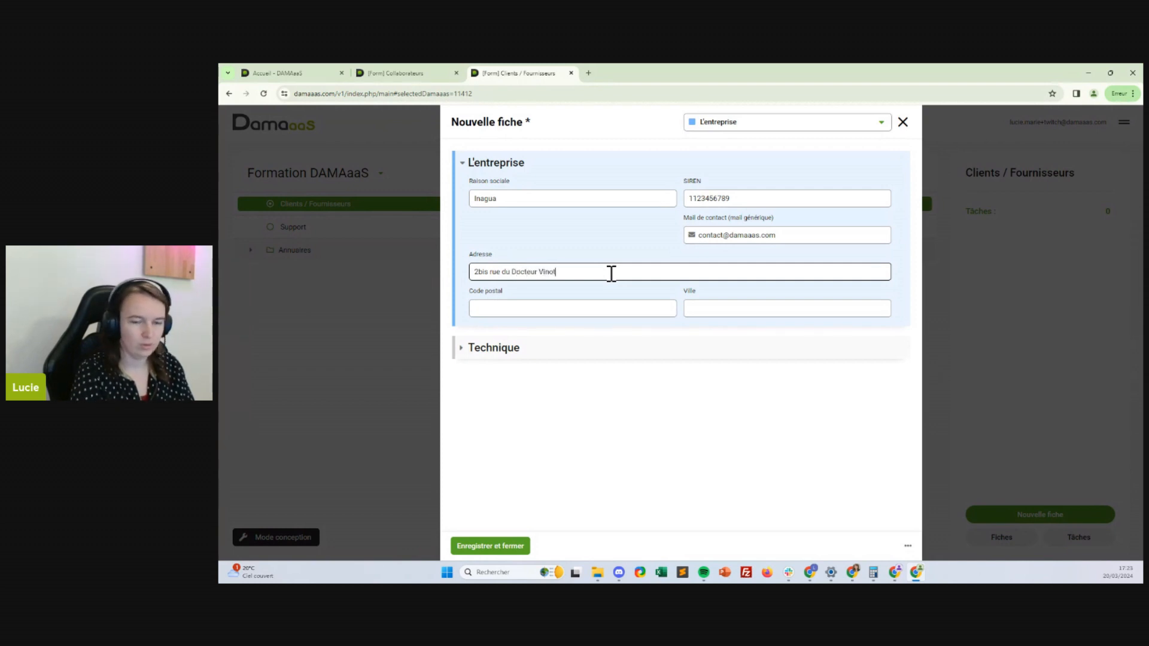
click(603, 308)
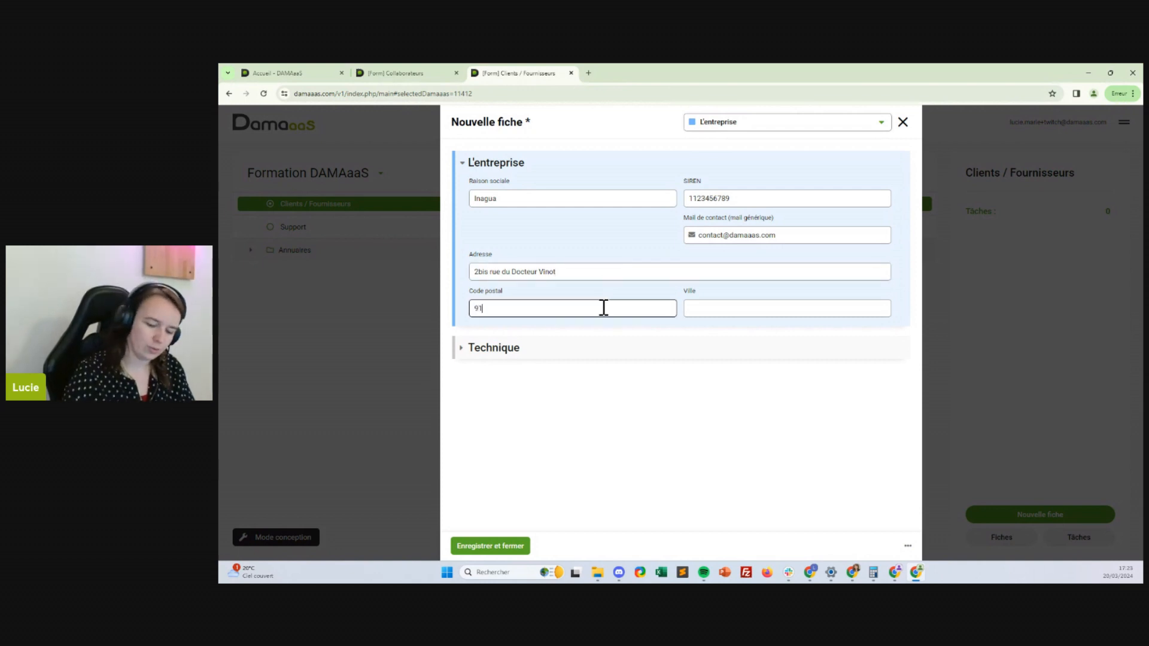
key(Tab)
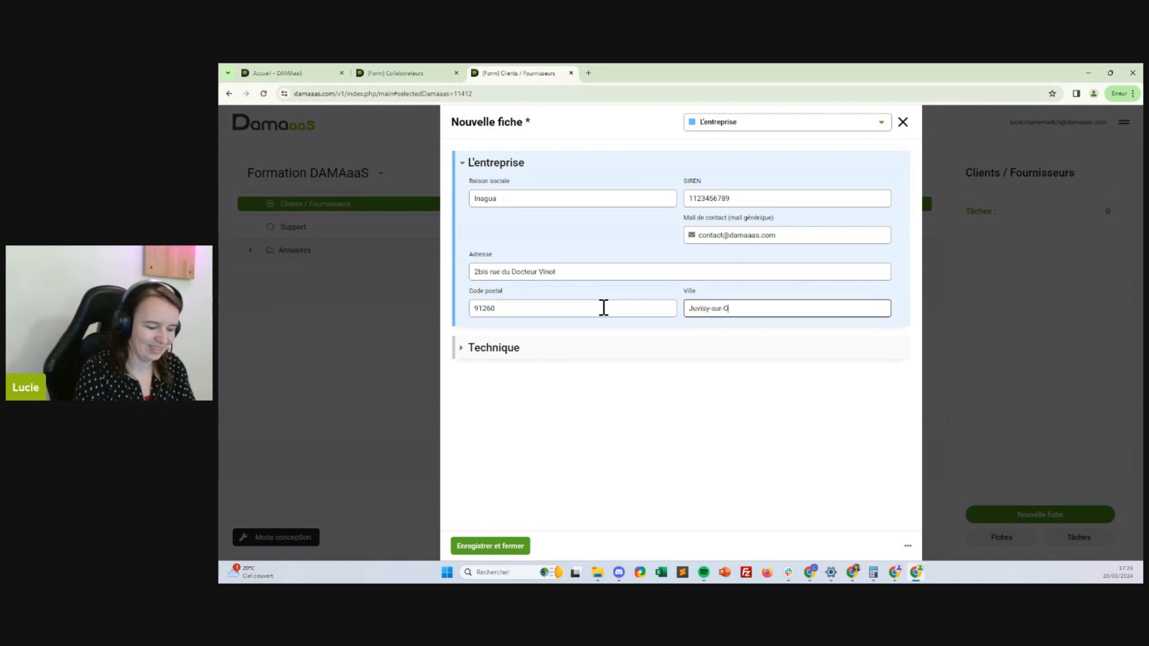
click(475, 356)
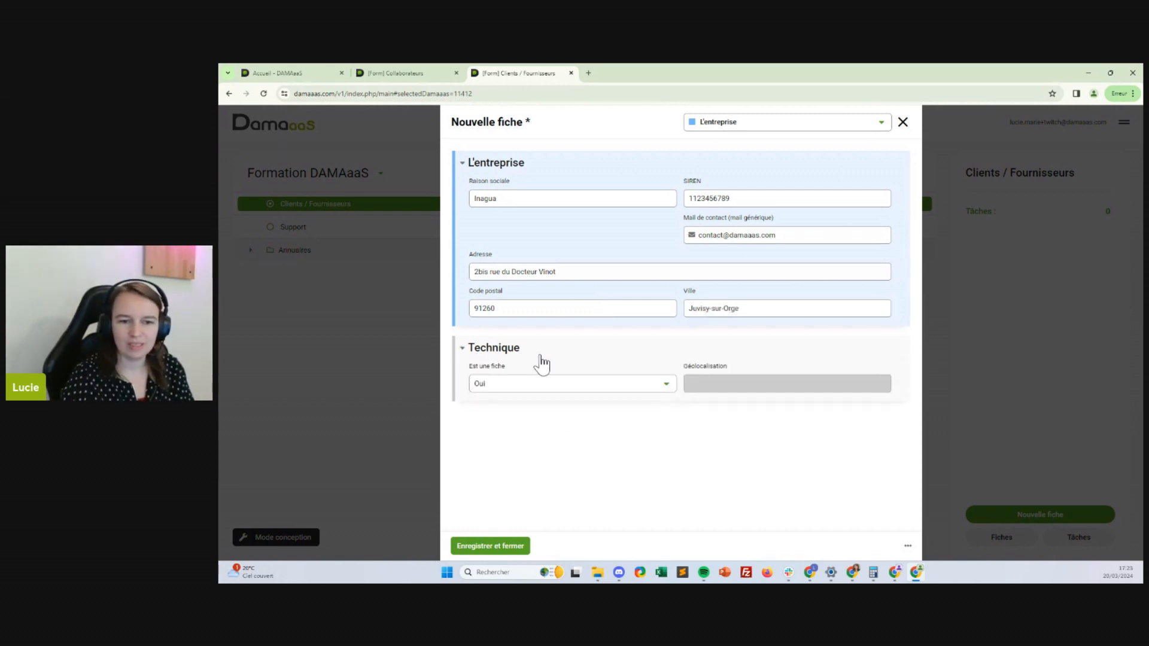
click(500, 353)
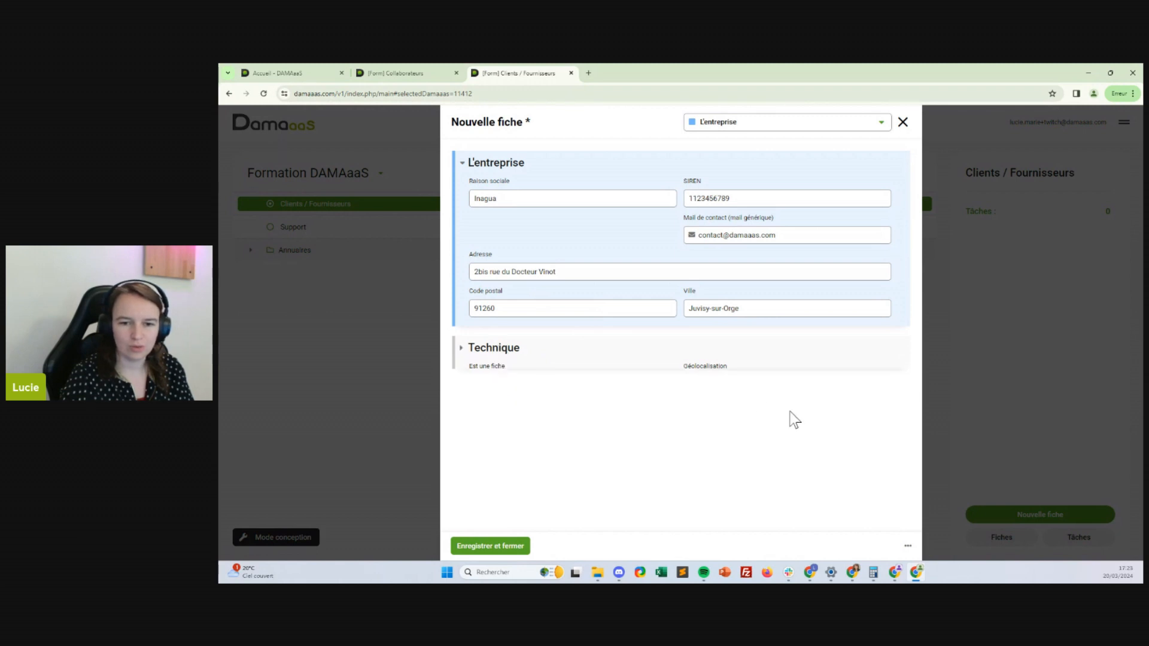
Save the Inagua record, confirm Géolocalisation reads 48.6915933;2.3754415, then save and close
click(906, 546)
click(898, 547)
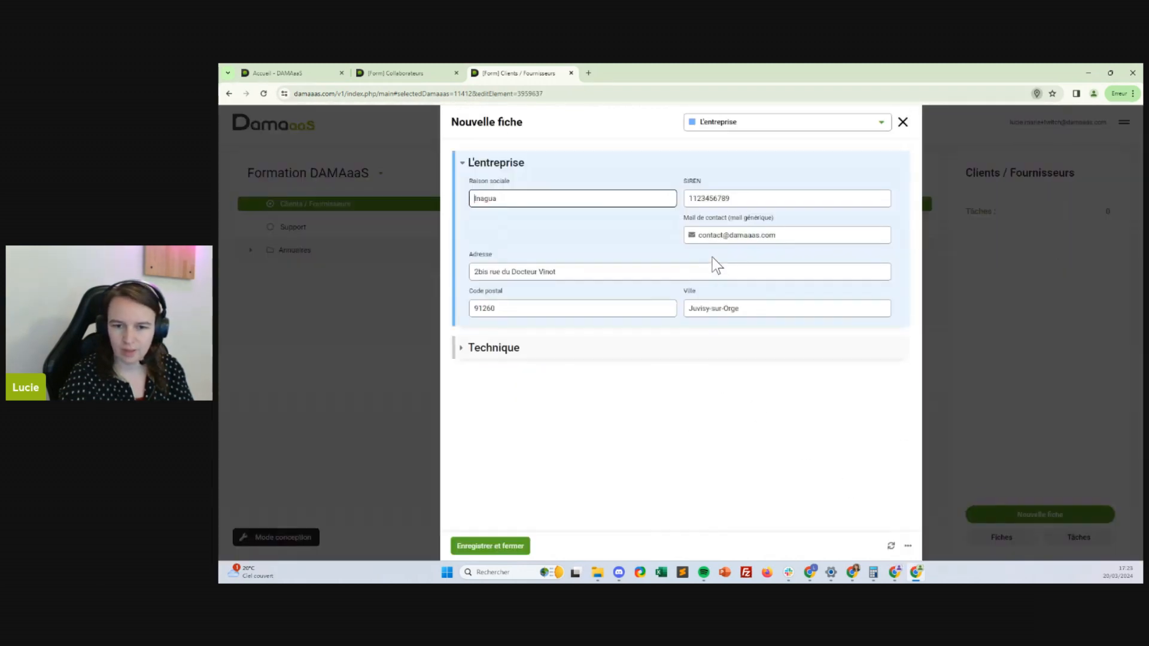
click(1039, 241)
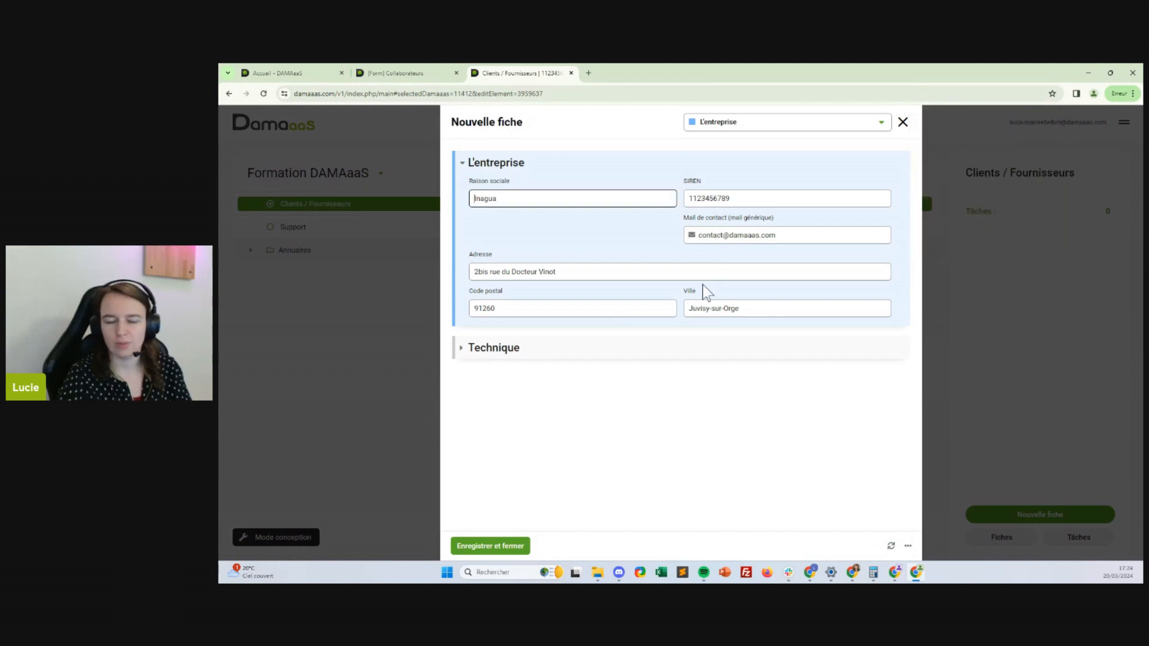
click(487, 350)
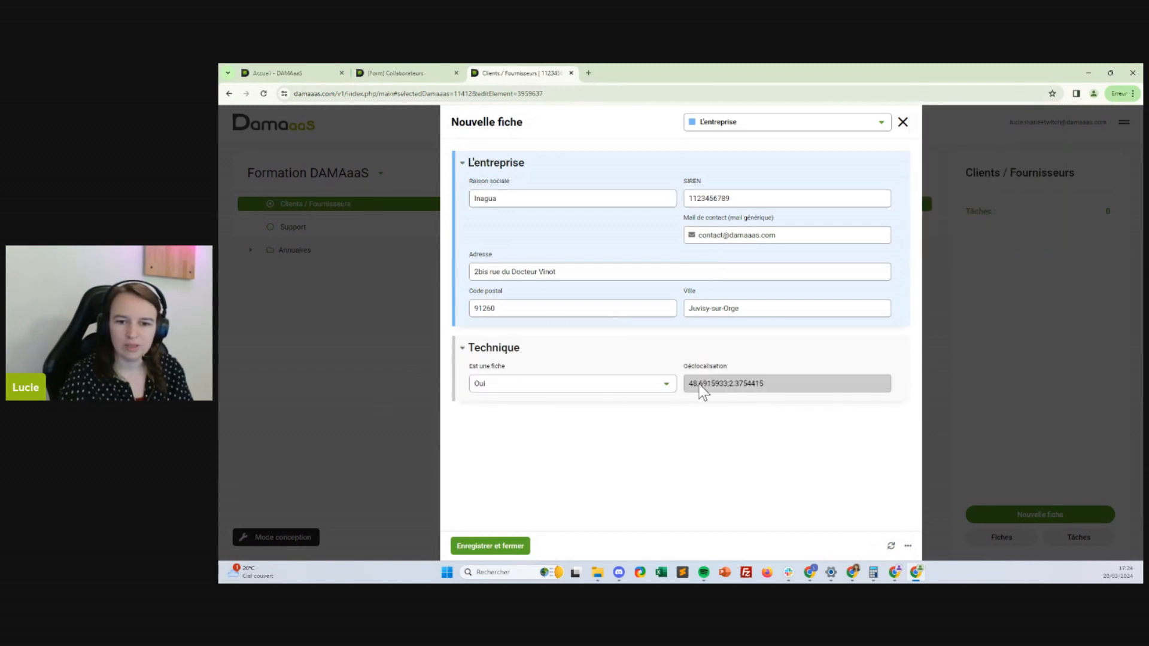
drag(692, 386, 764, 388)
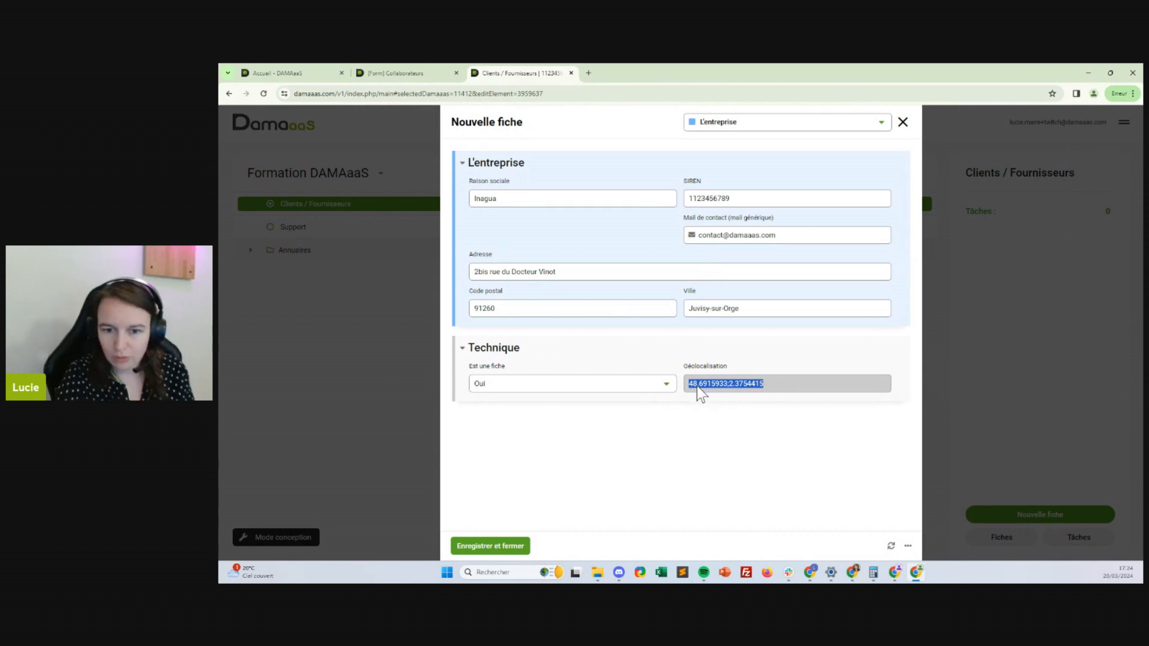
click(767, 388)
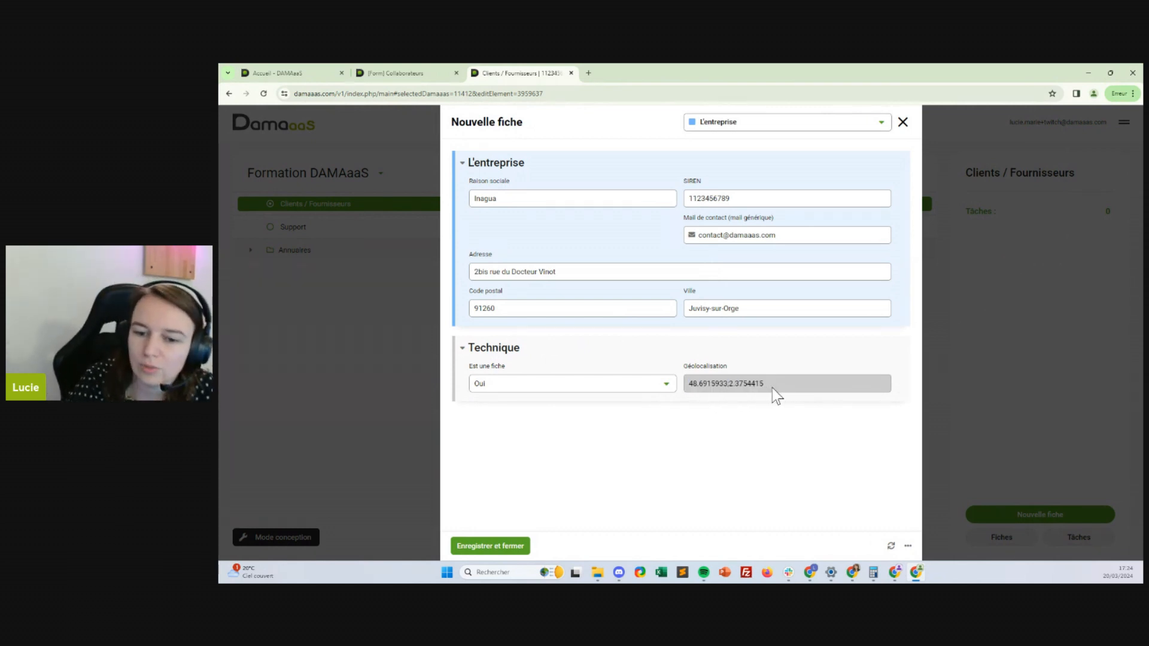
drag(772, 387, 686, 387)
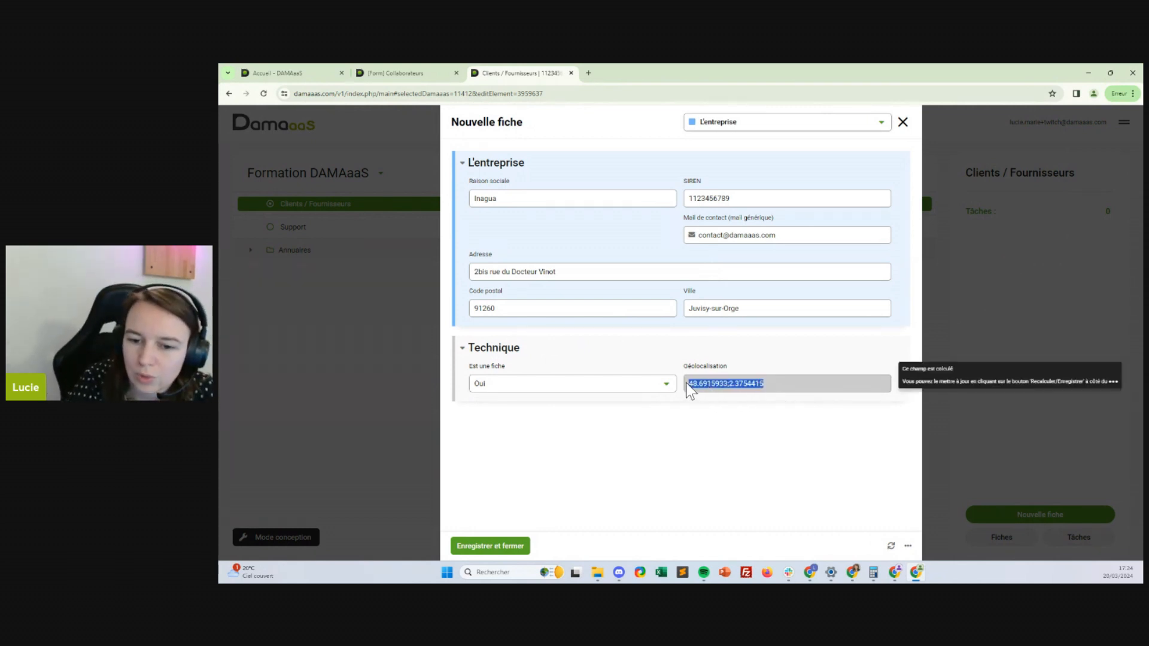
click(736, 387)
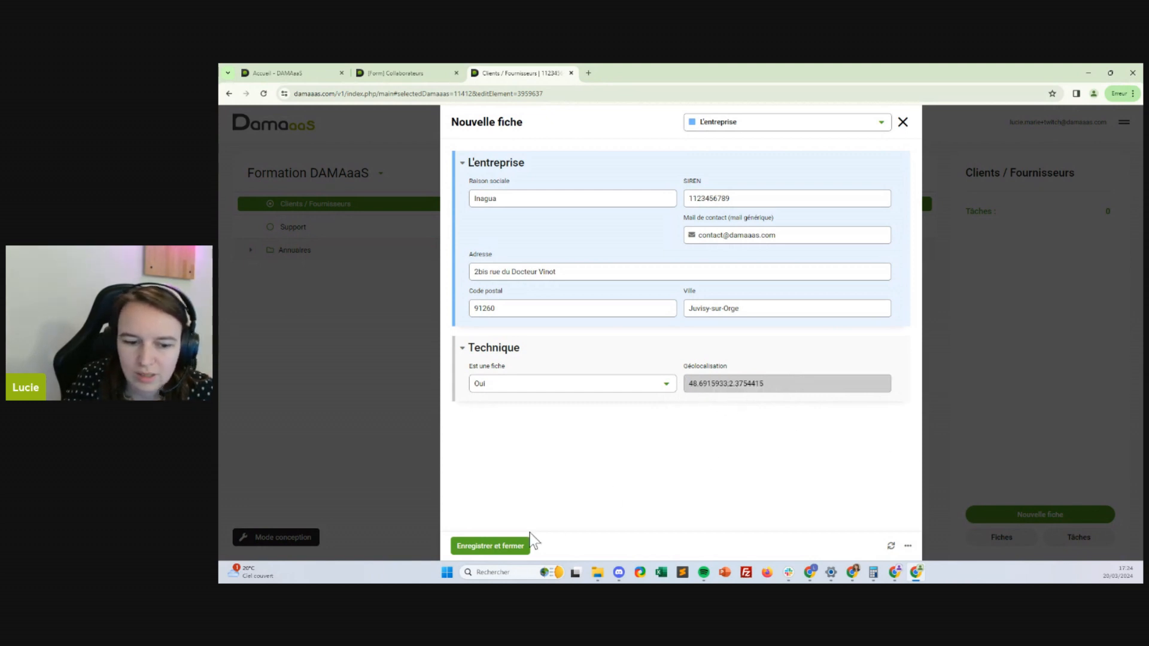
click(486, 545)
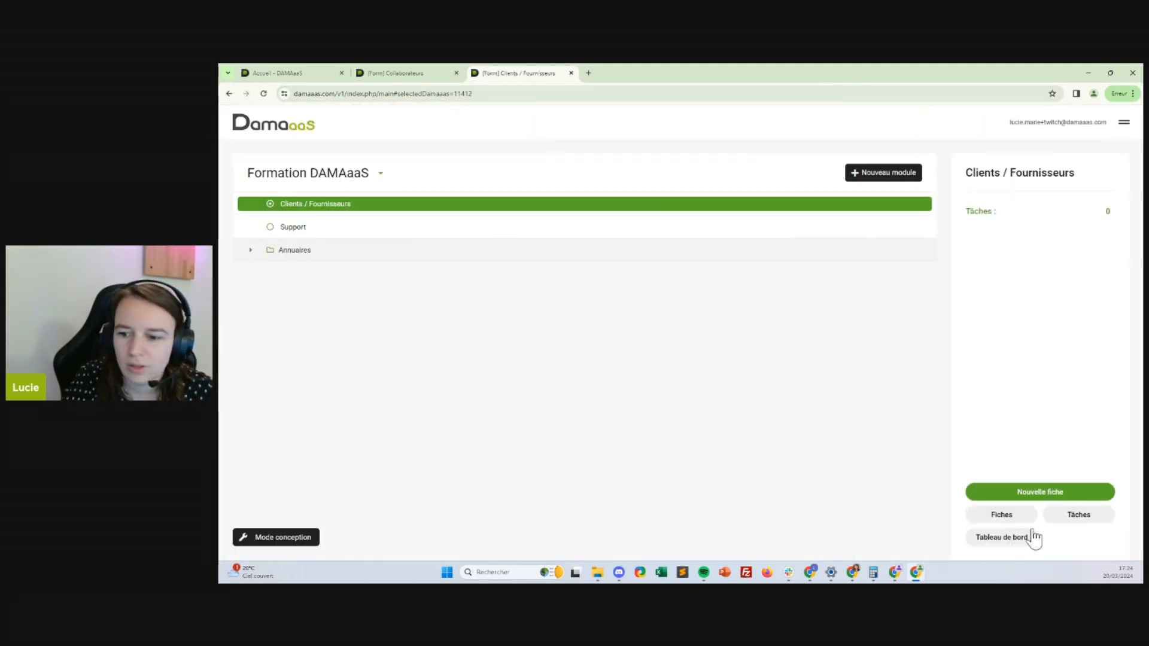
Create the view 'Carte des clients/fournisseurs' from the current view, shared with Tous les droits
click(1010, 516)
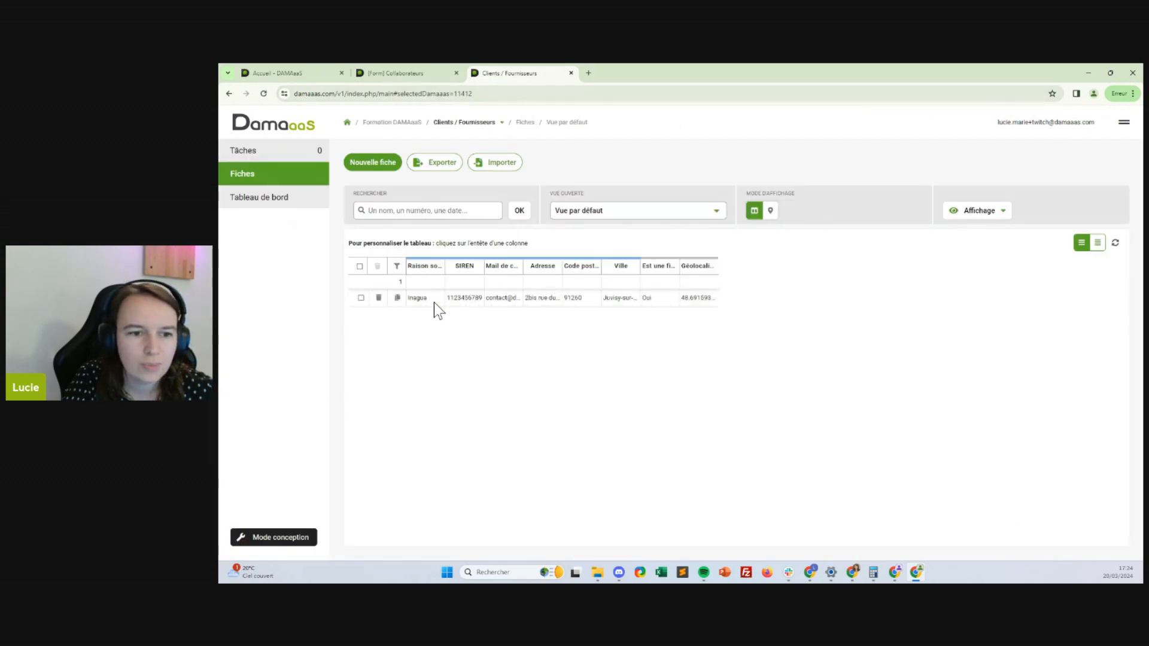
click(993, 215)
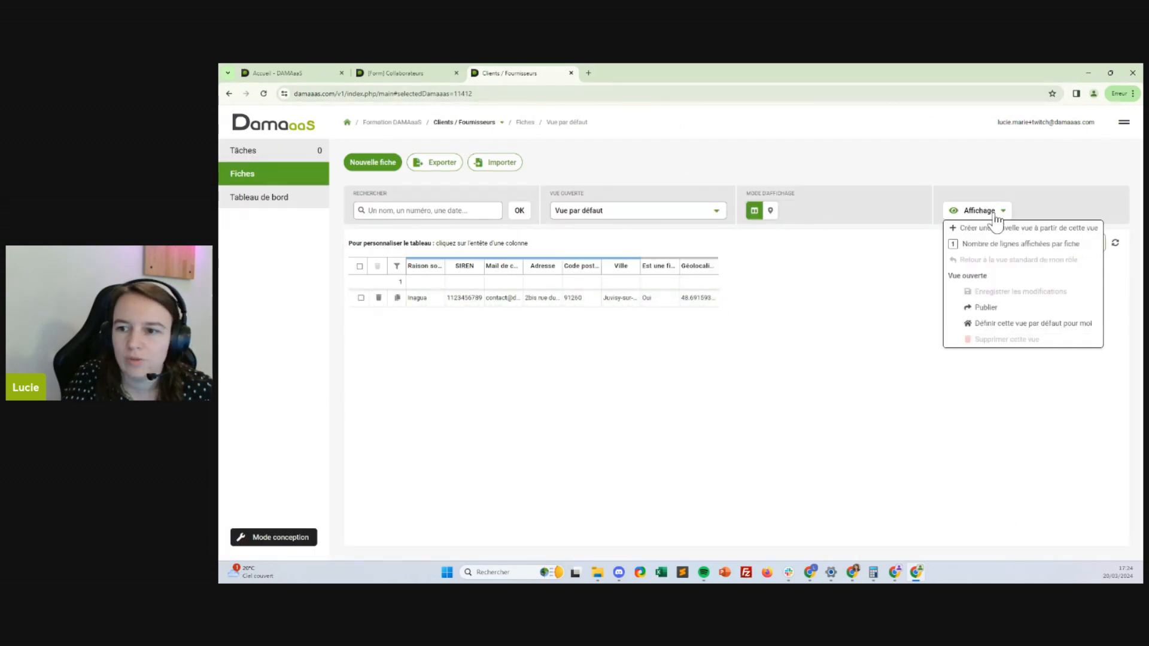
click(1018, 227)
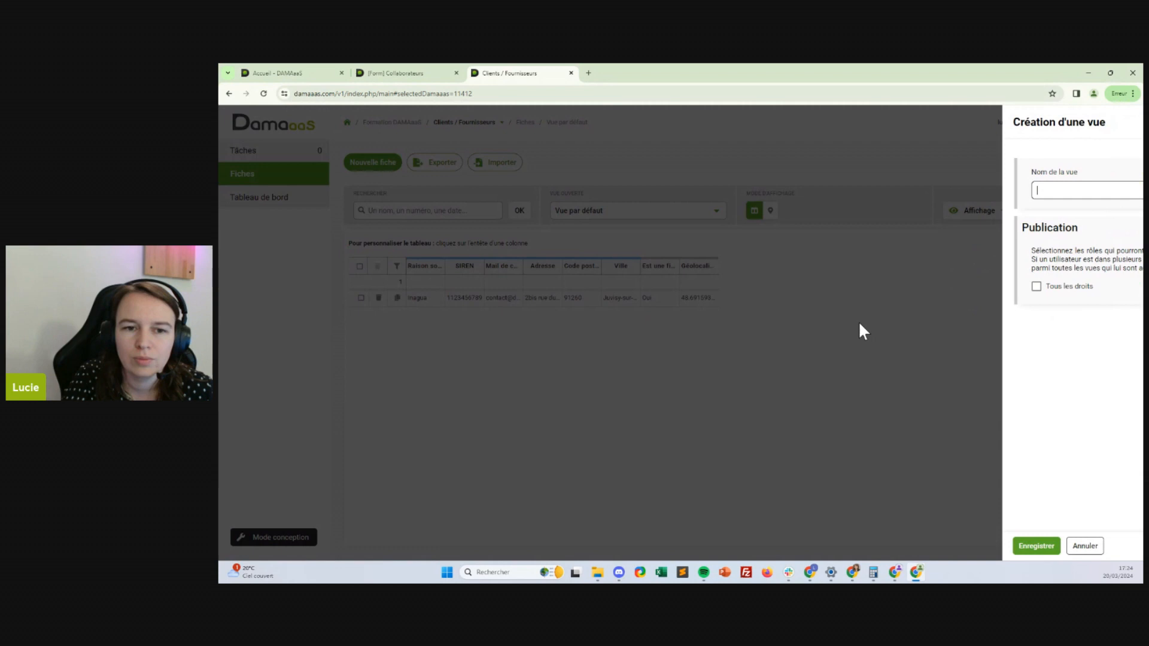
click(1082, 187)
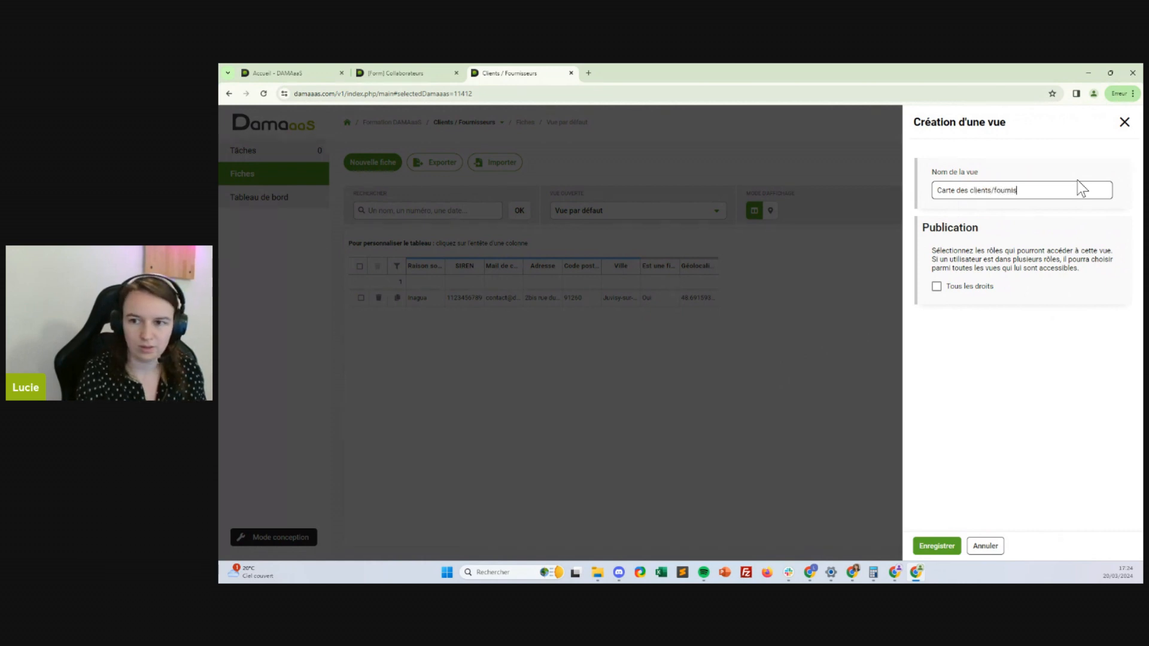
text(Carte des clients/fournisseurs)
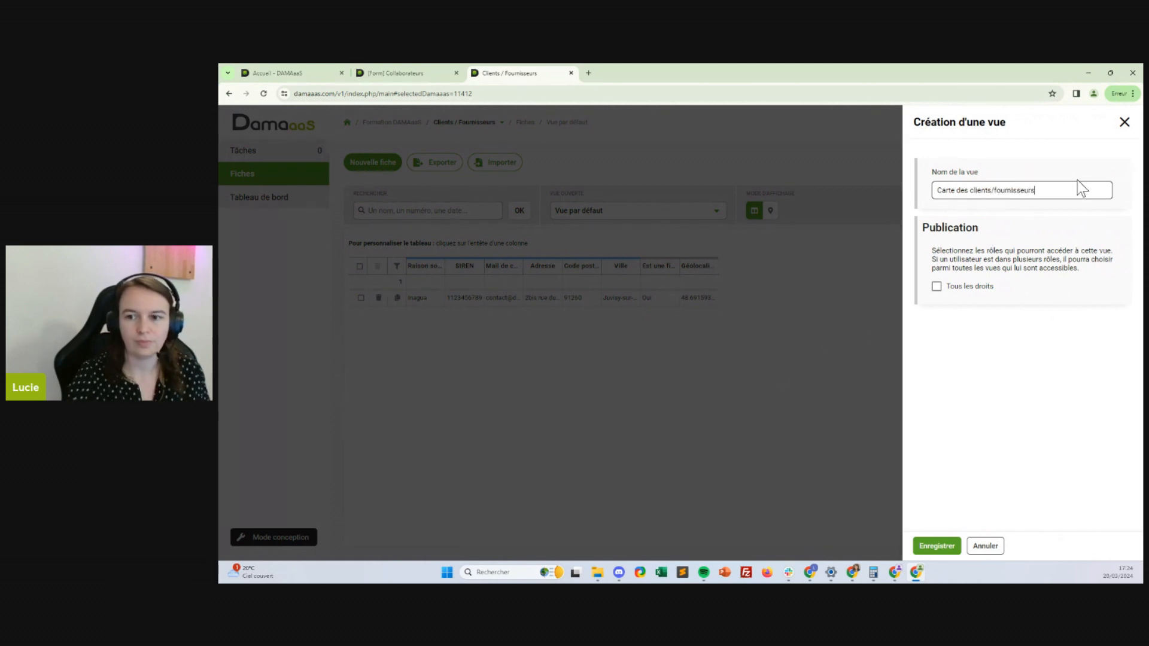
click(972, 289)
click(935, 546)
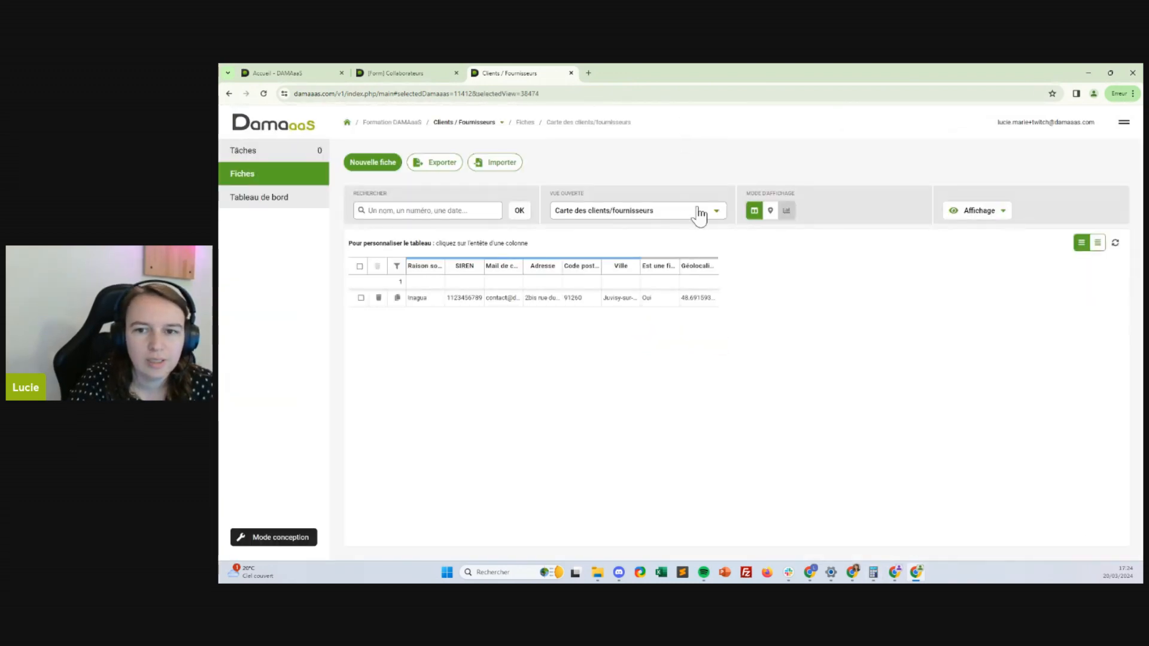
Switch to map display with Raison sociale as point title and SIREN as point description
click(769, 210)
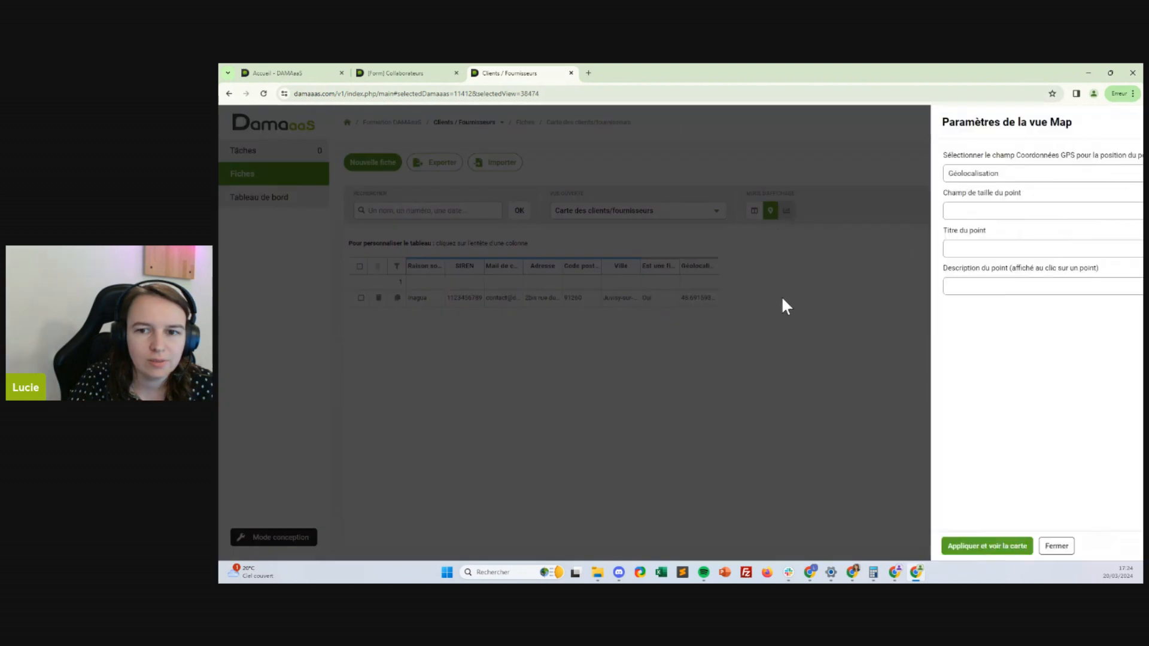
click(935, 214)
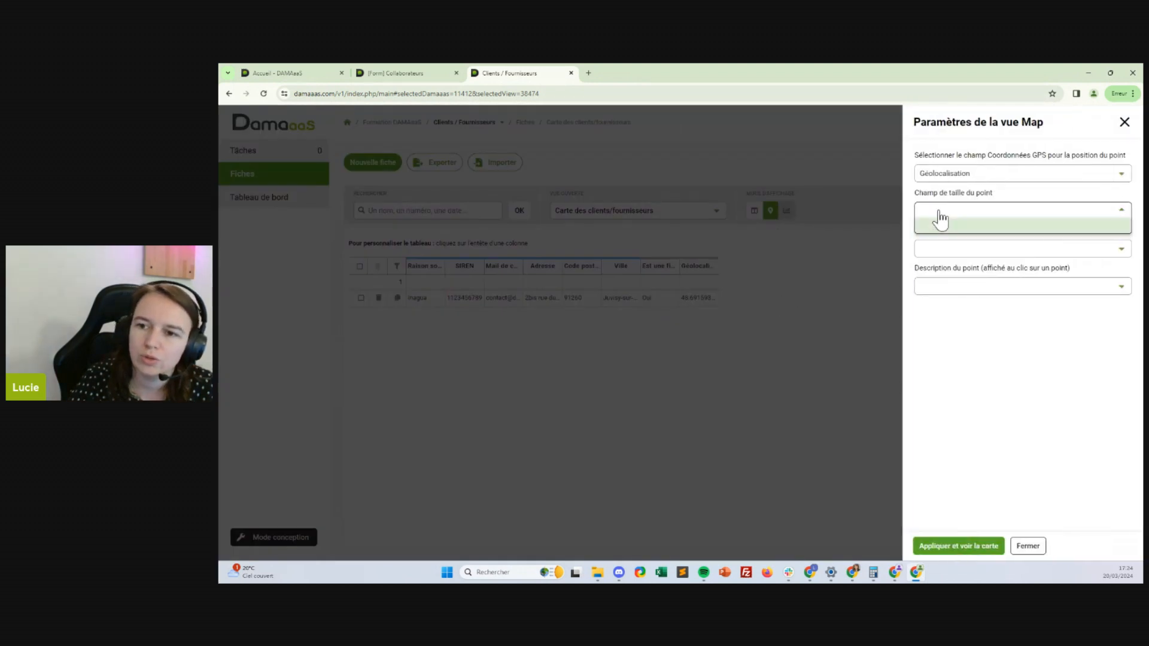
click(937, 219)
click(1024, 249)
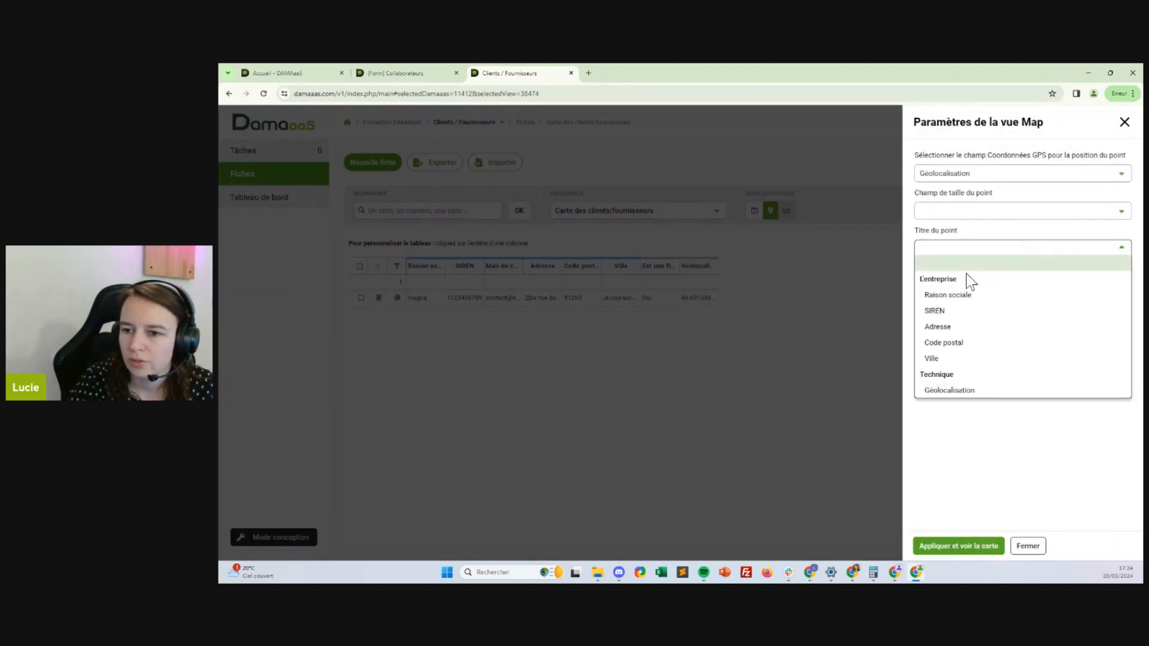
click(972, 294)
click(980, 290)
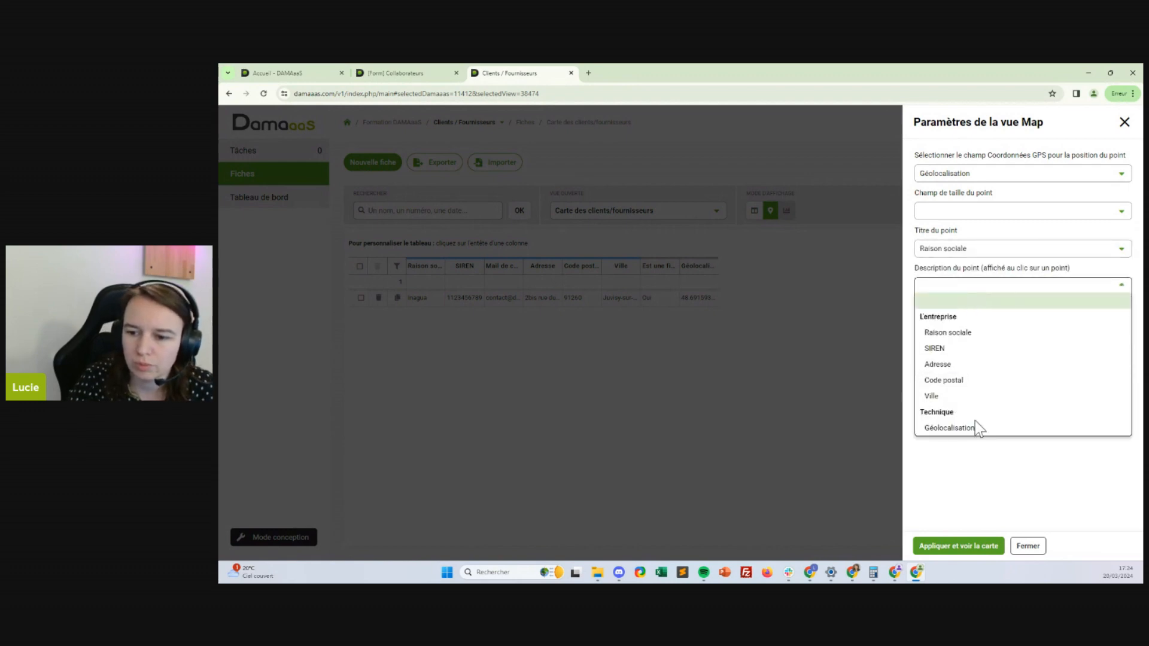
click(959, 365)
click(1022, 290)
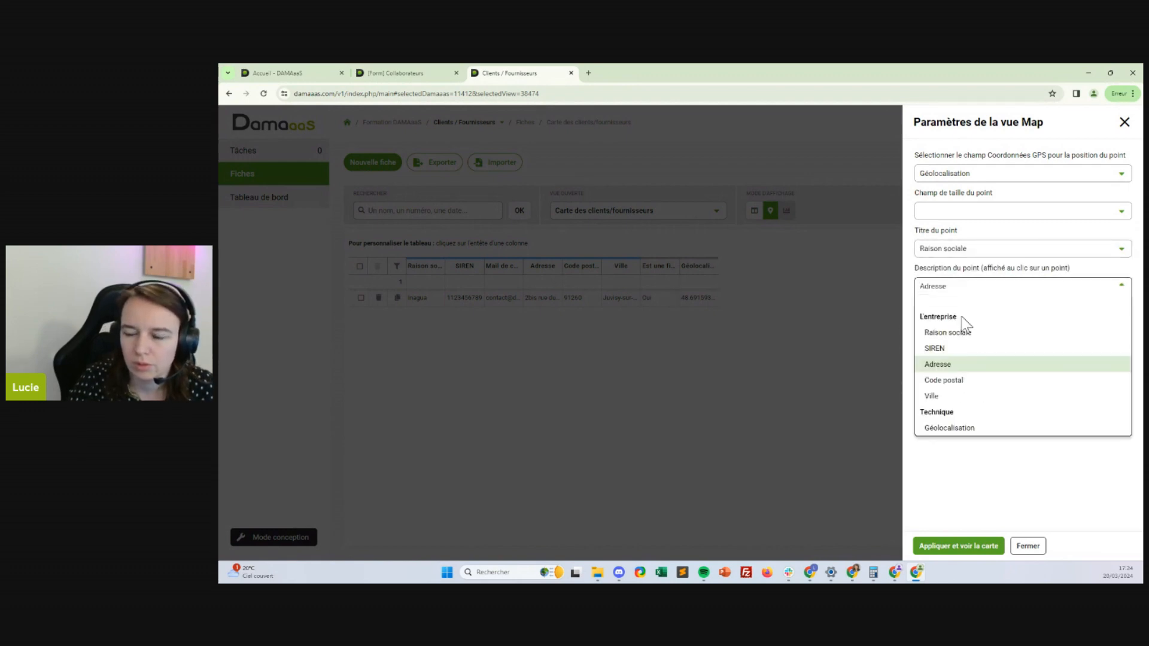
click(941, 348)
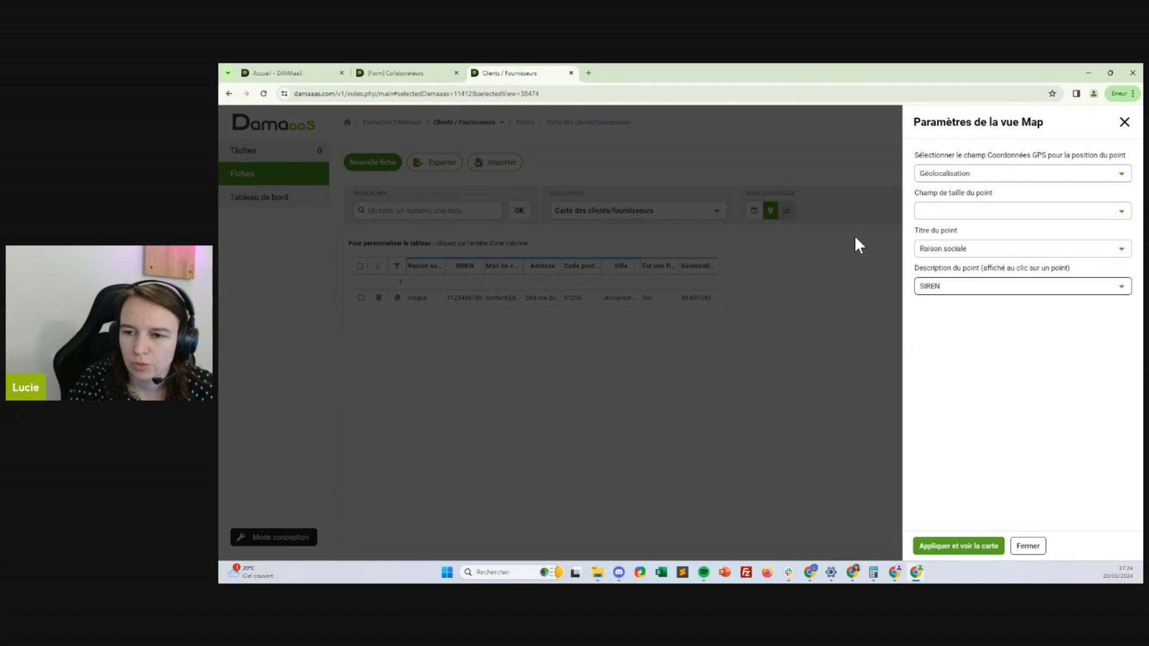
click(948, 542)
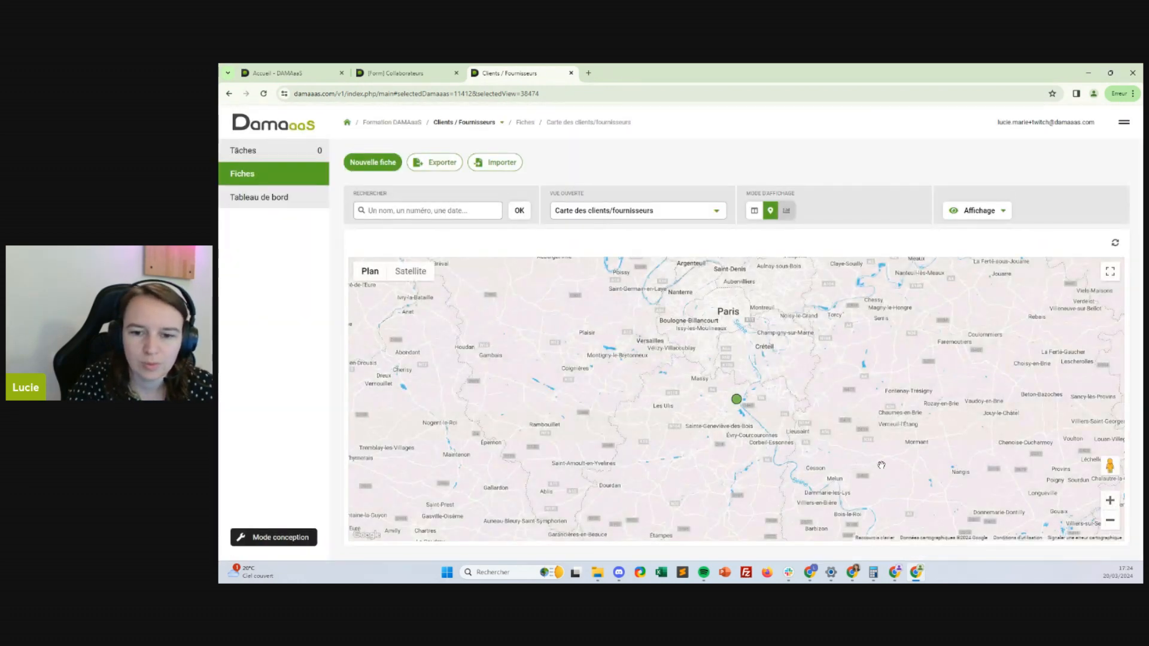
click(738, 402)
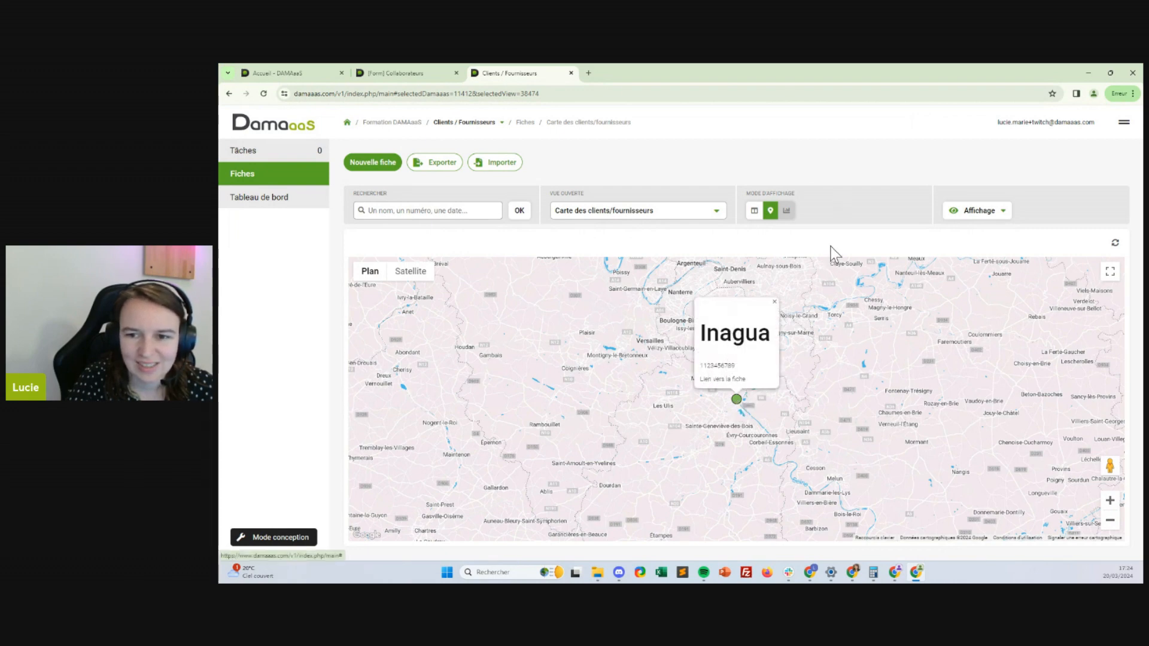
click(774, 301)
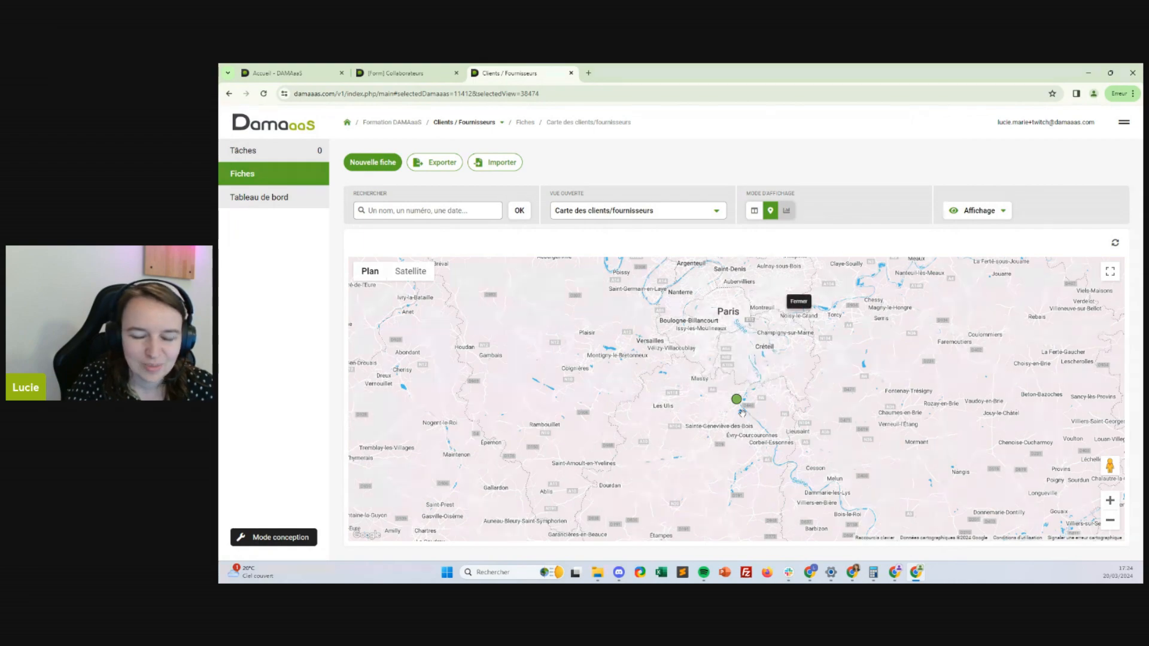
scroll(742, 413, up, 3)
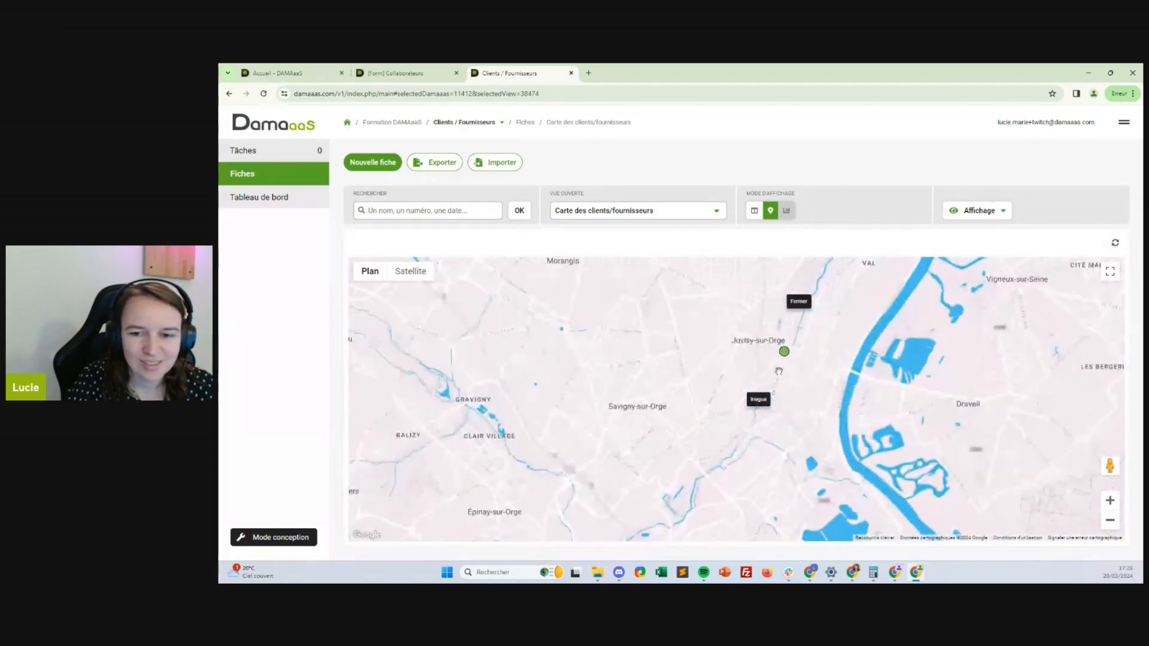
scroll(804, 354, up, 4)
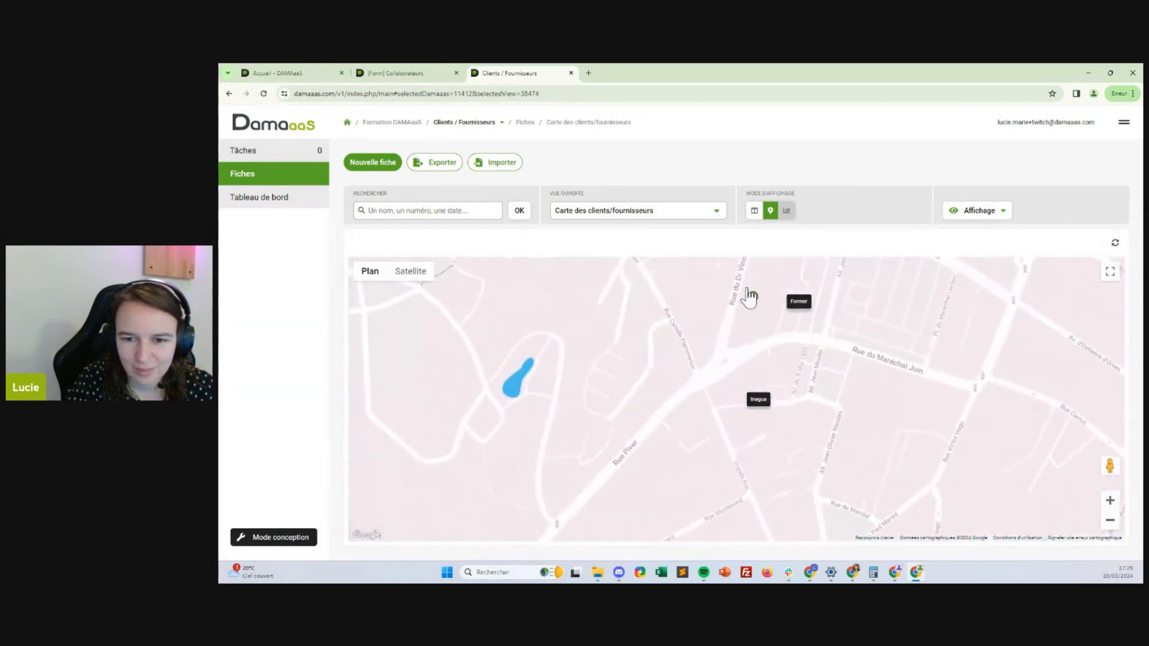
scroll(755, 306, down, 2)
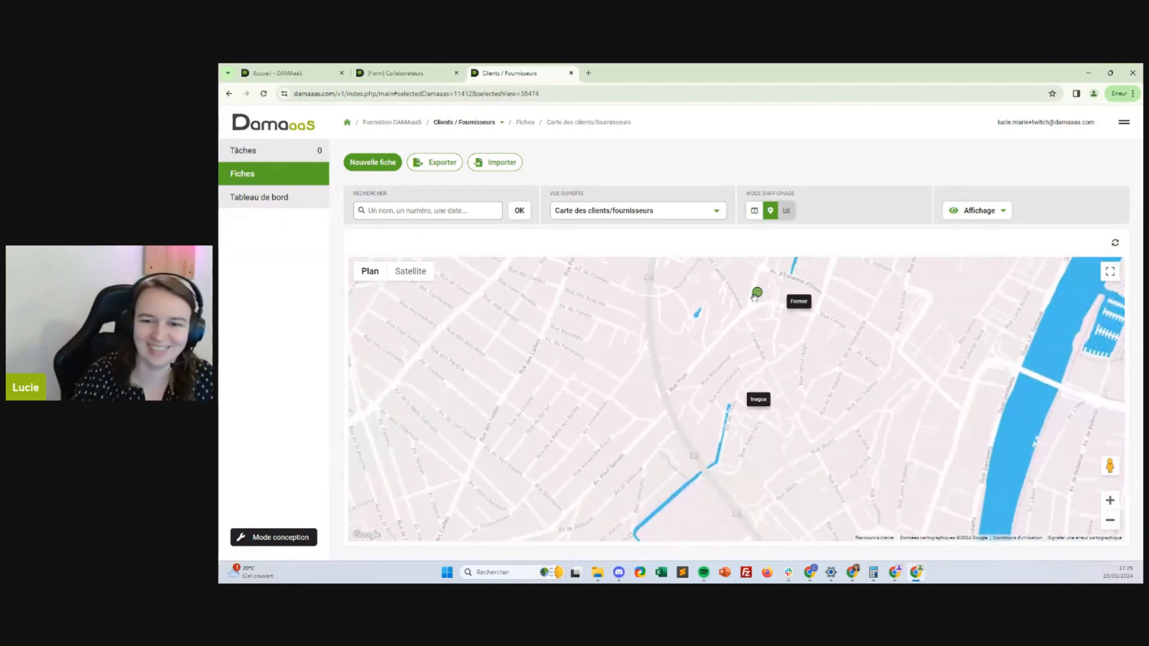
scroll(748, 300, down, 5)
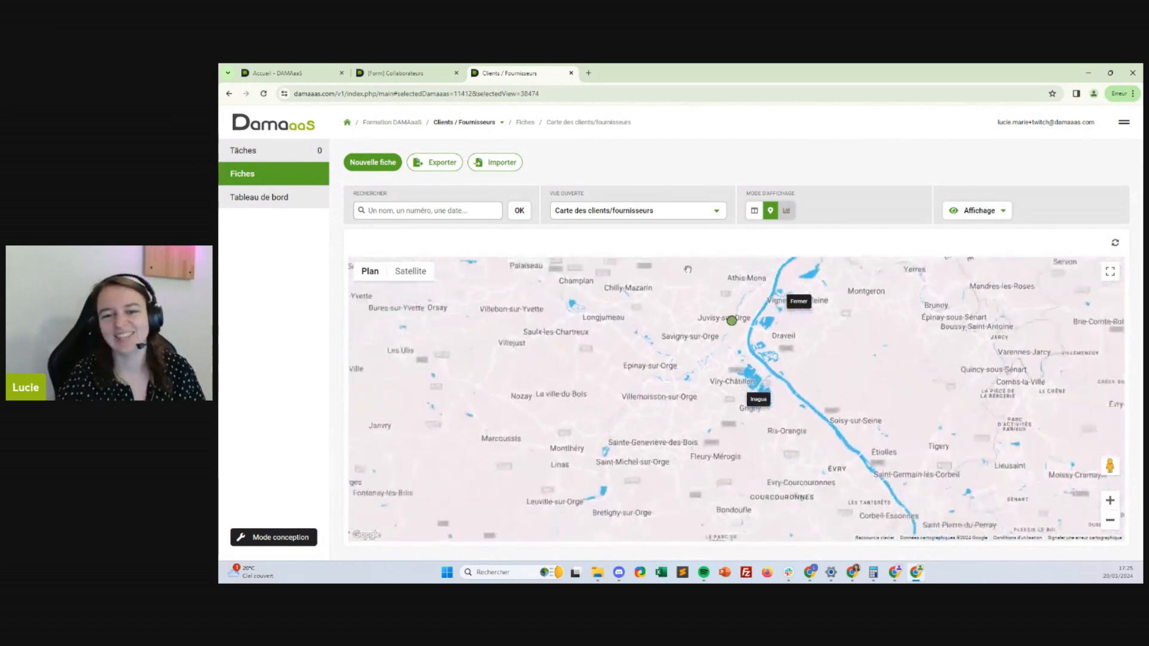
scroll(699, 400, down, 4)
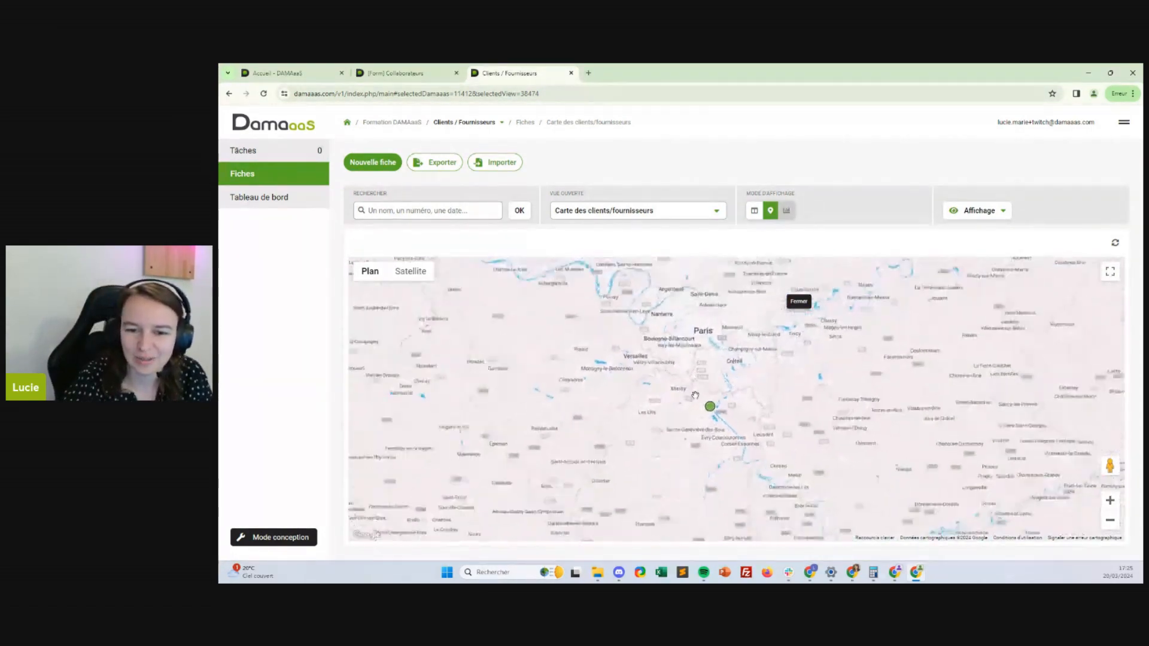
scroll(697, 399, down, 1)
drag(641, 424, 663, 485)
drag(627, 441, 604, 372)
scroll(749, 411, down, 2)
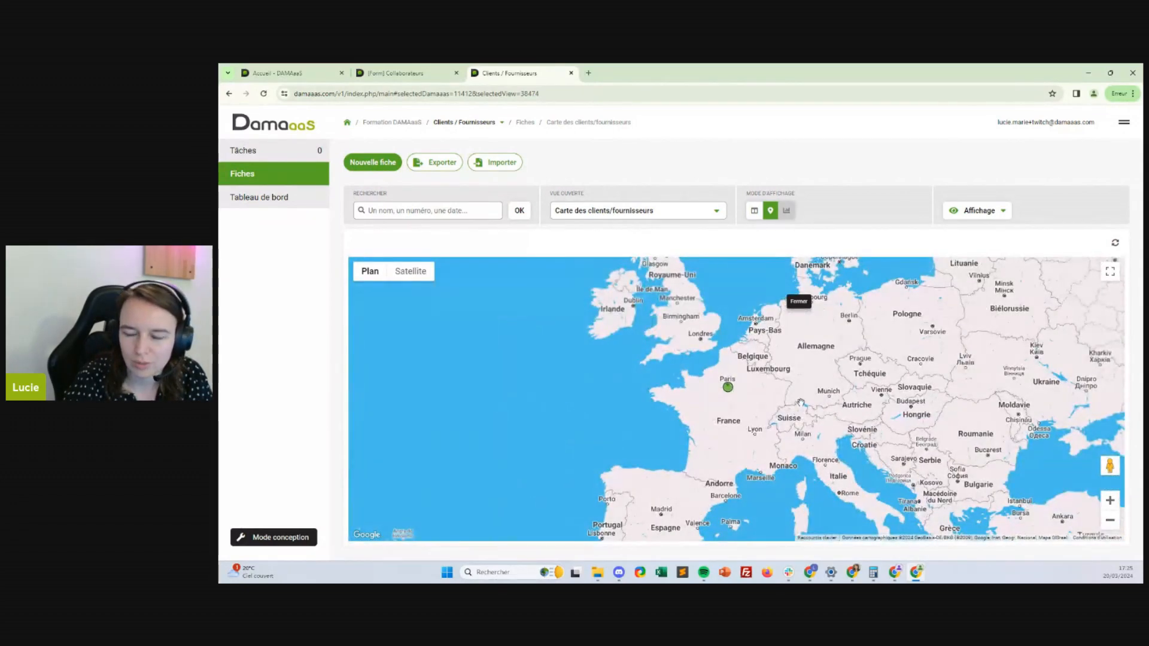
drag(800, 402, 780, 397)
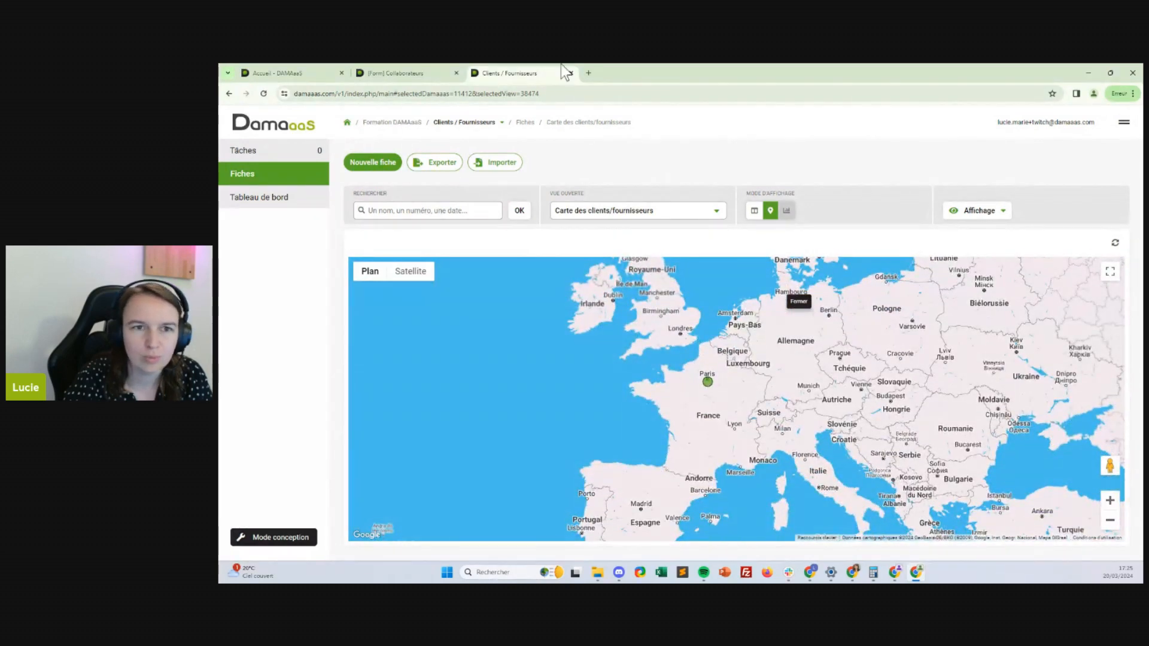
Zoom and pan the map to show Inagua's marker details, then switch to table display
click(378, 70)
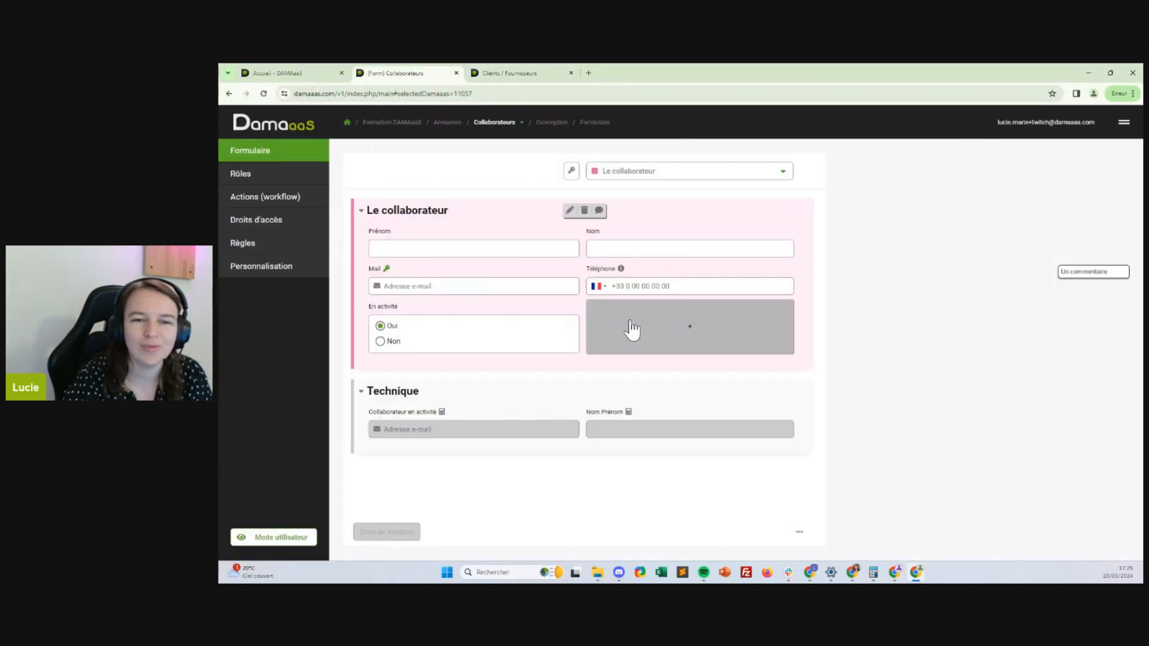
click(477, 71)
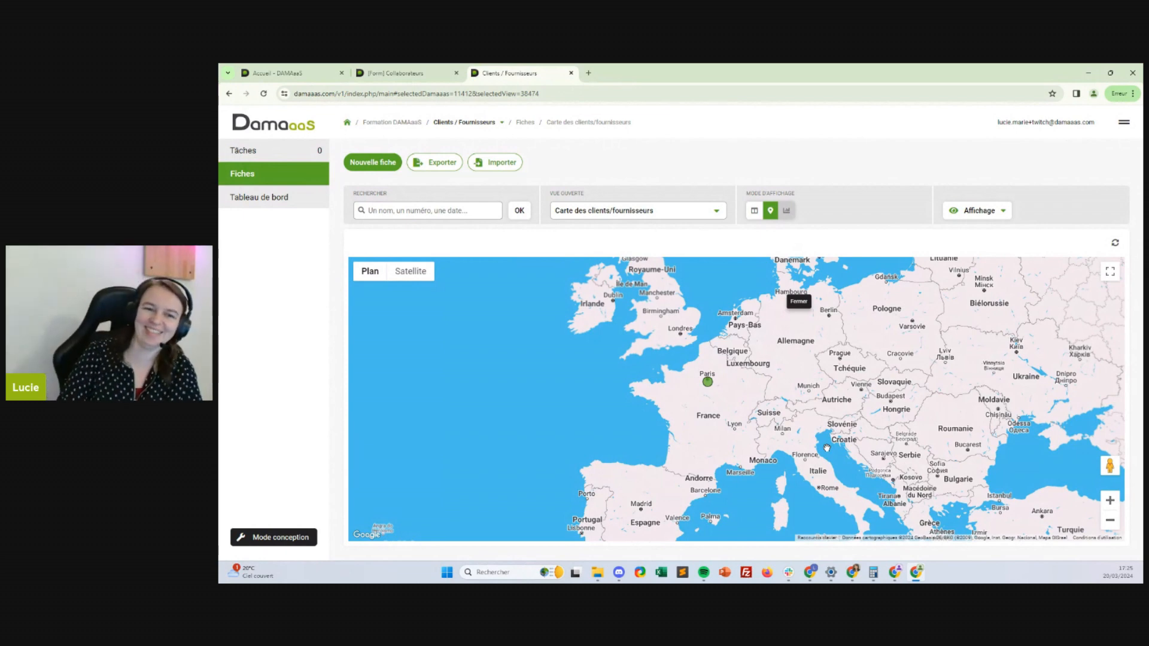
scroll(733, 368, up, 3)
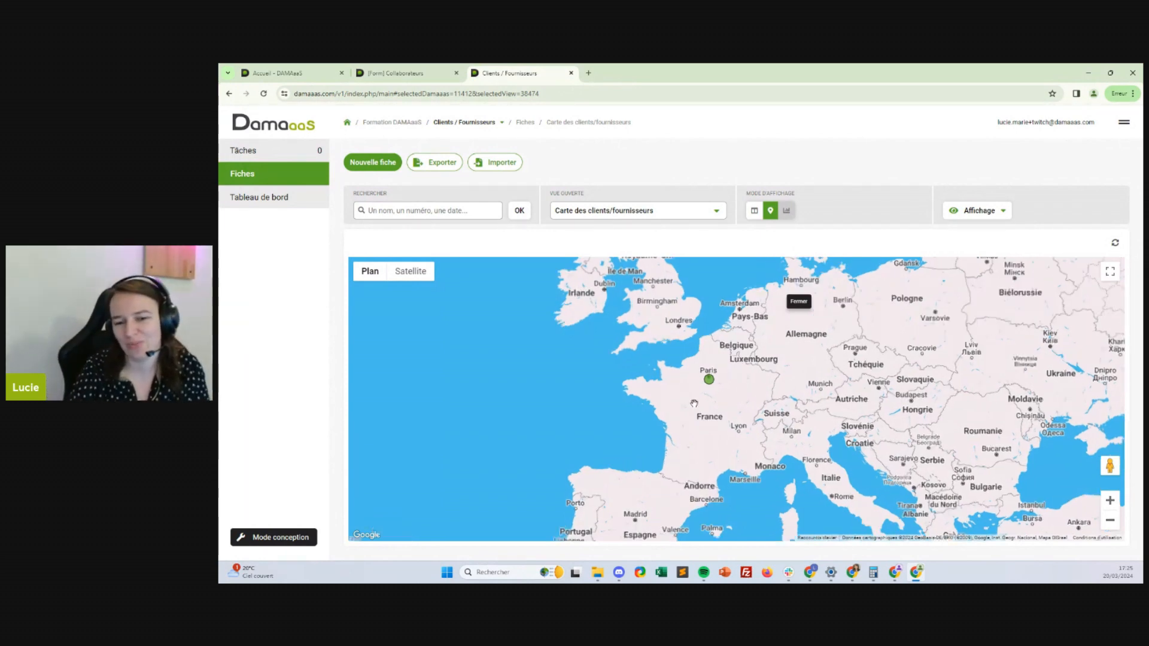
scroll(734, 368, up, 3)
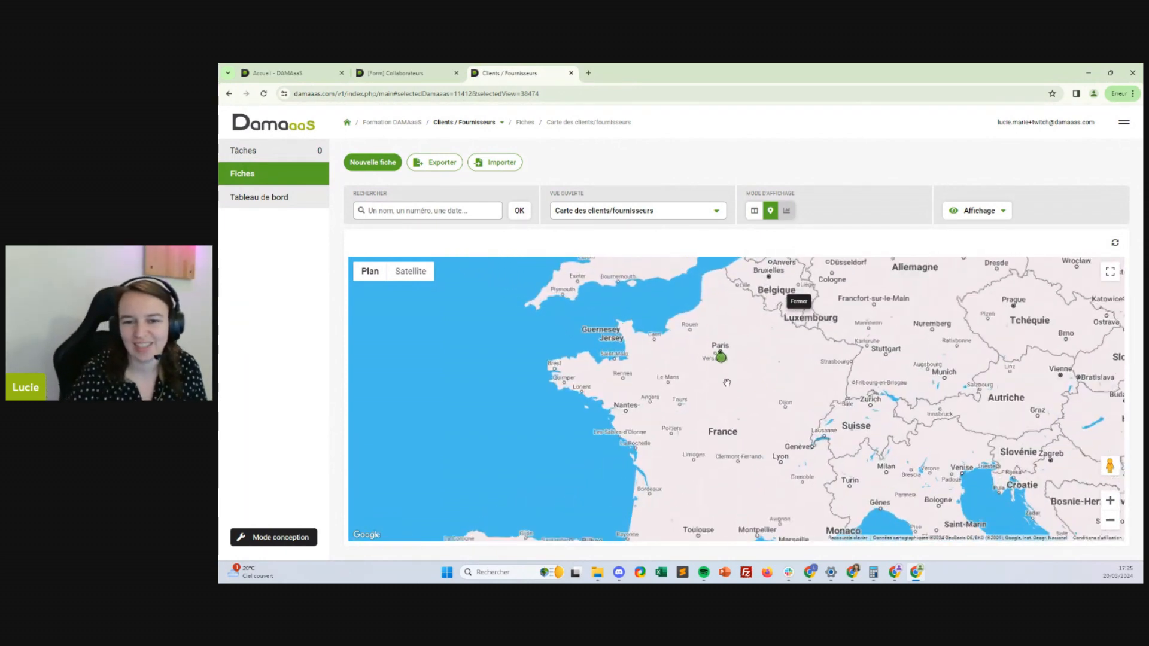
drag(722, 361, 672, 437)
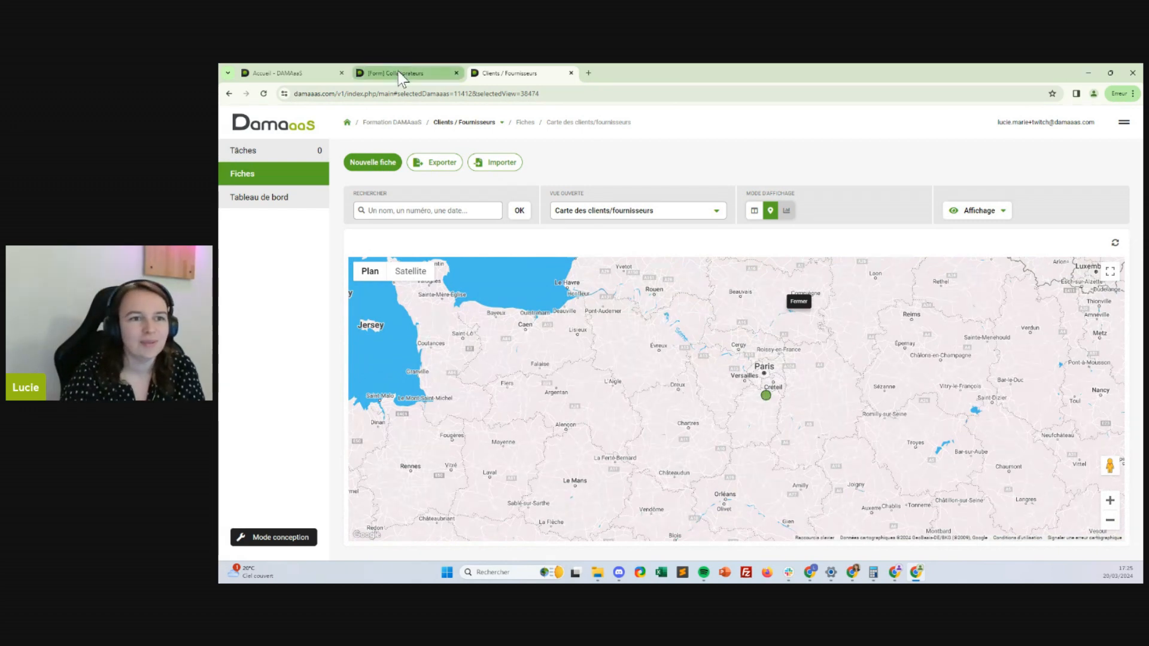
click(766, 396)
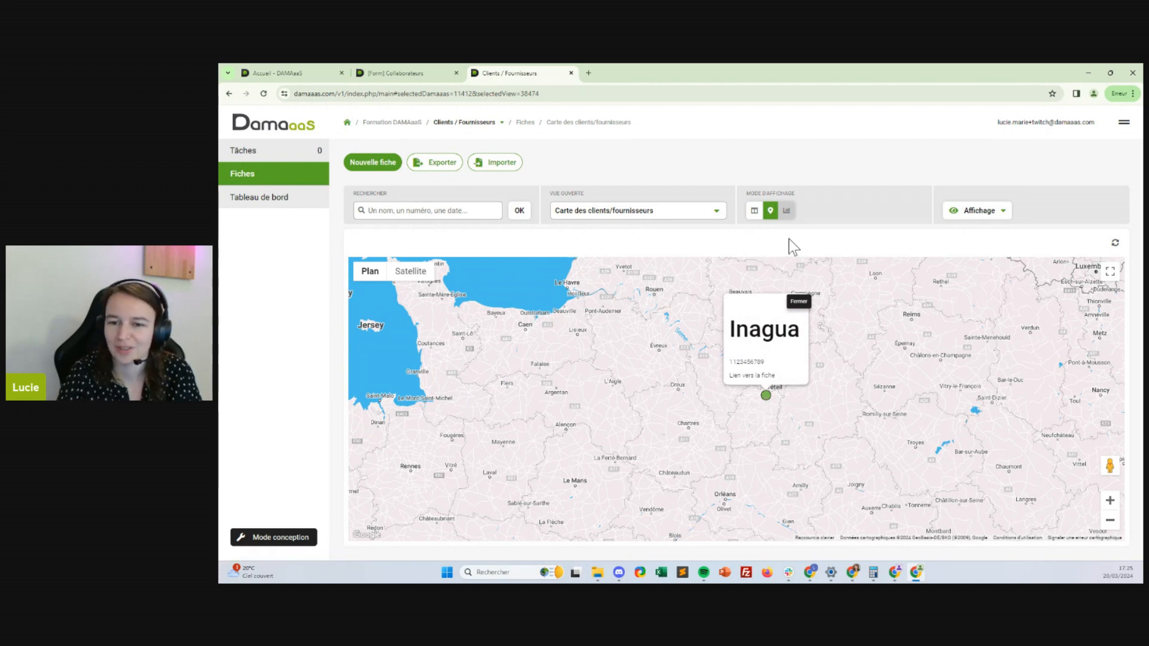
click(754, 210)
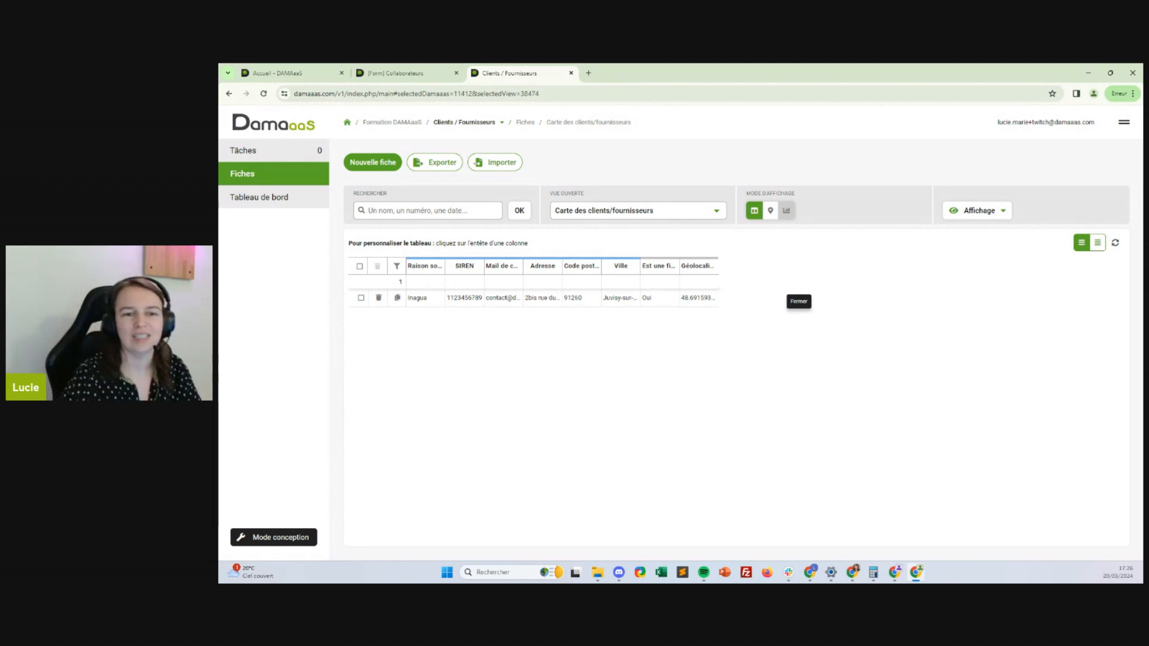
Set Carte as the view's default display mode and save the view changes
click(770, 211)
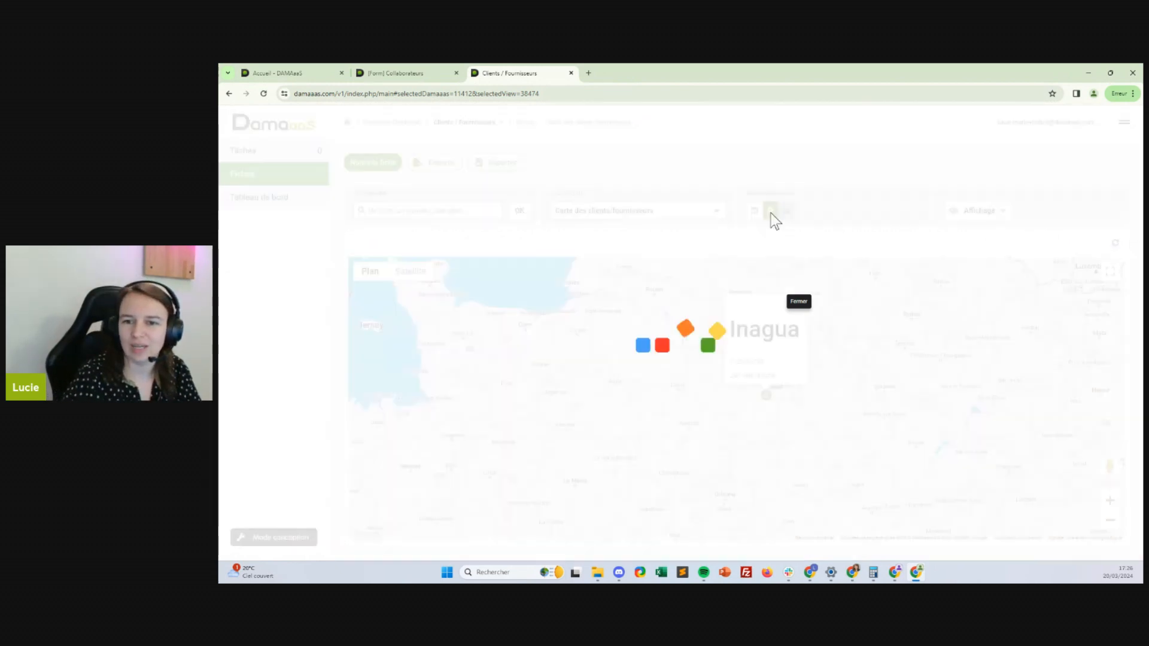
click(995, 211)
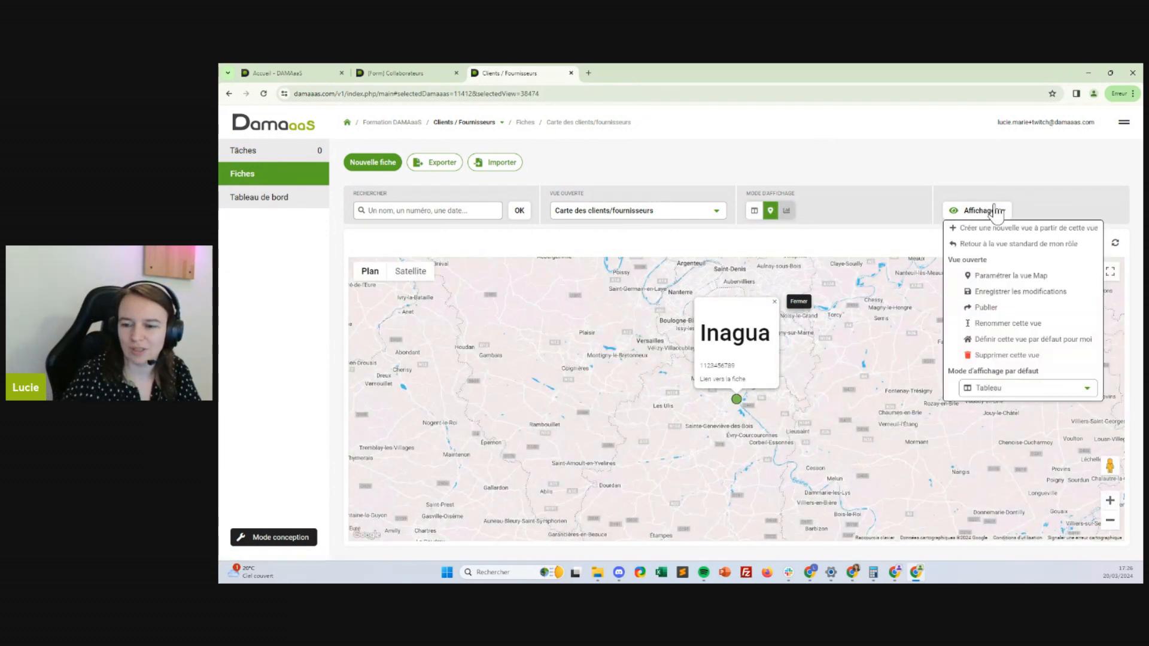
click(1038, 388)
click(984, 419)
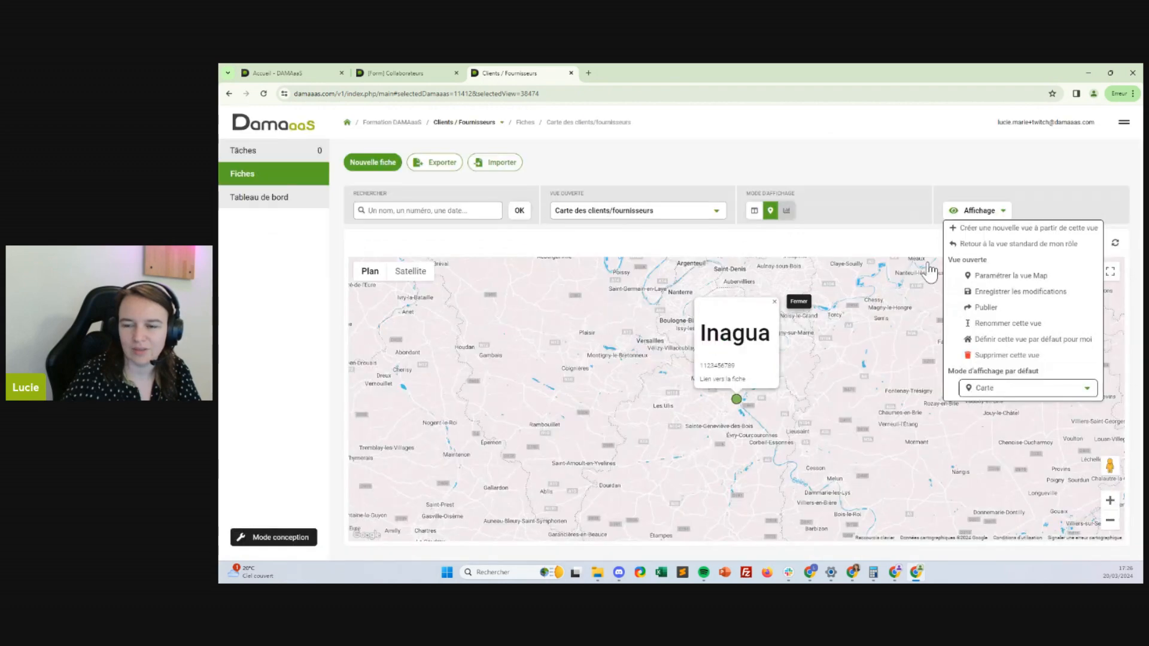
click(1012, 293)
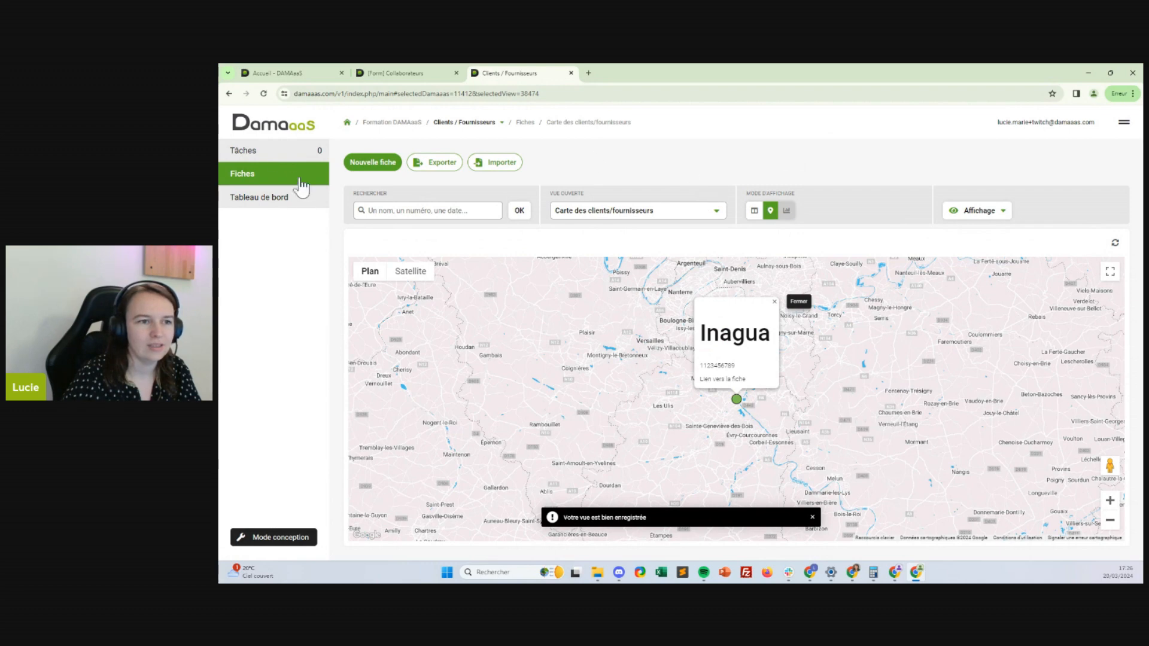
Reopen the records and select the Carte des clients/fournisseurs view
click(347, 123)
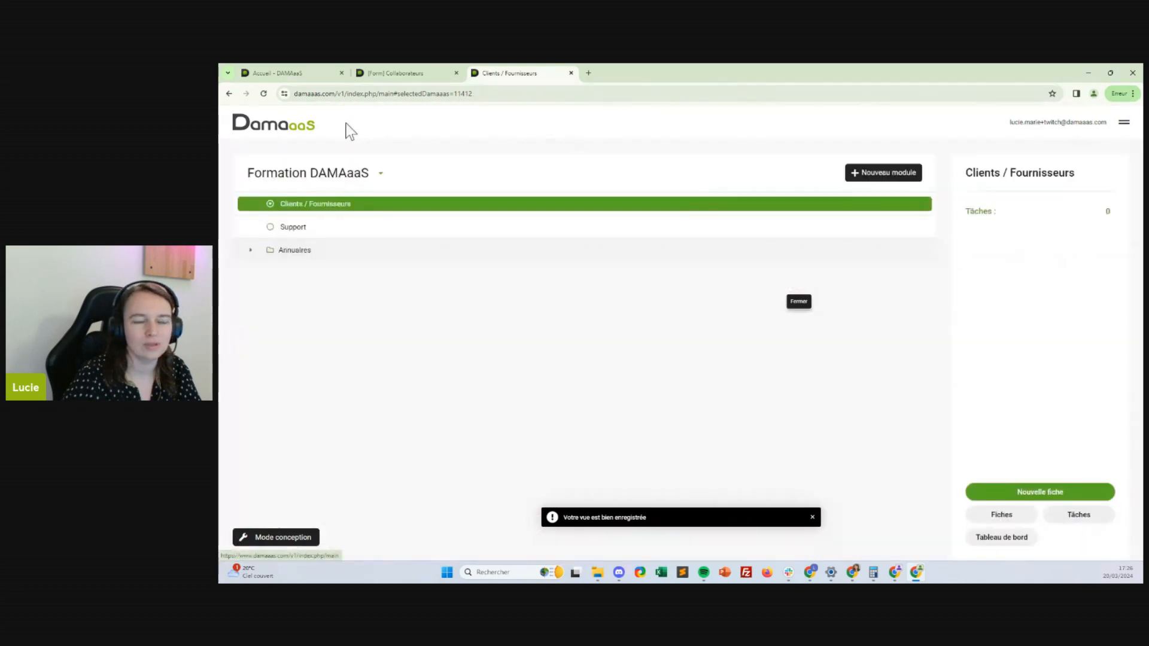
click(1010, 514)
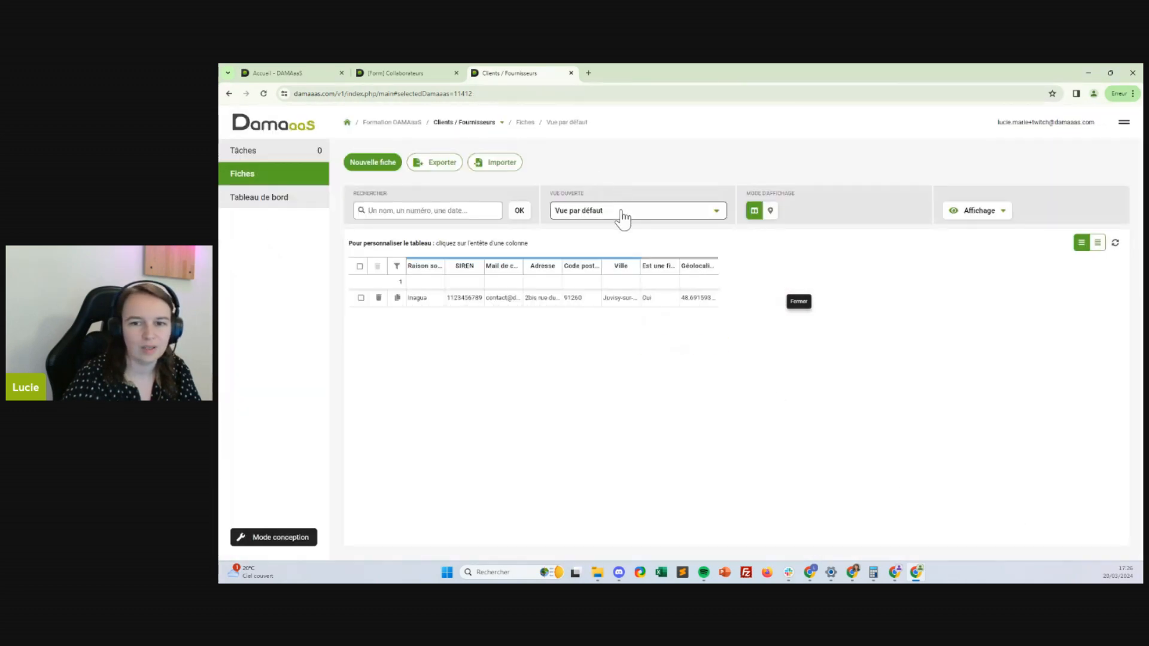
click(618, 211)
click(616, 304)
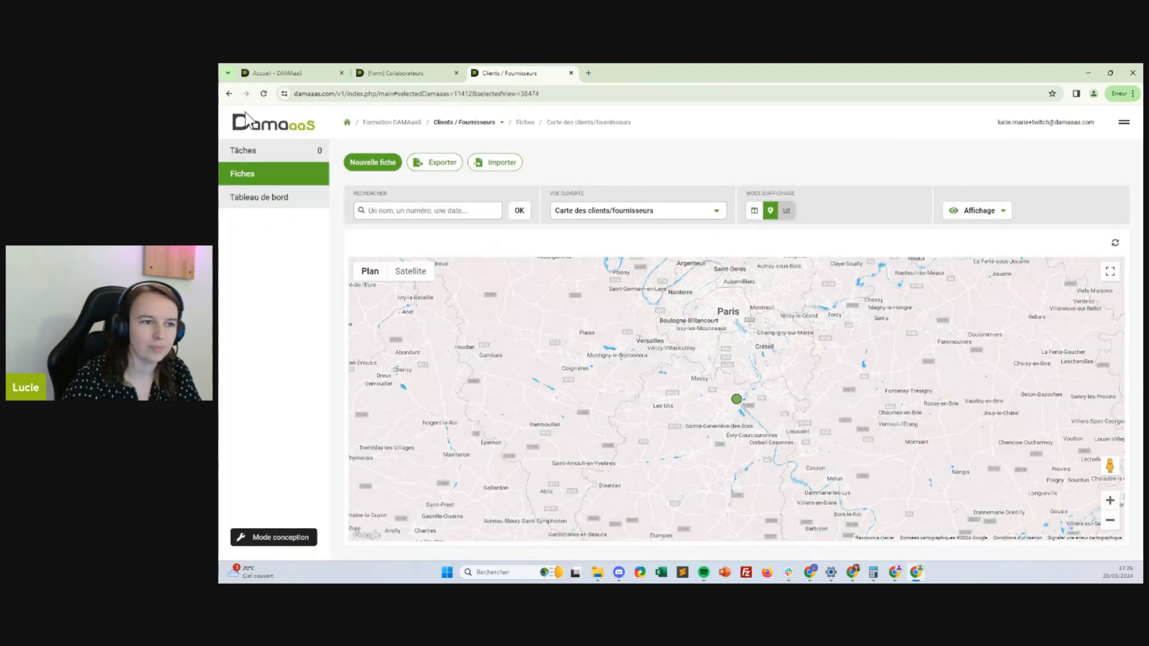
Set Carte des clients/fournisseurs as the Tous les droits role's default view
click(299, 537)
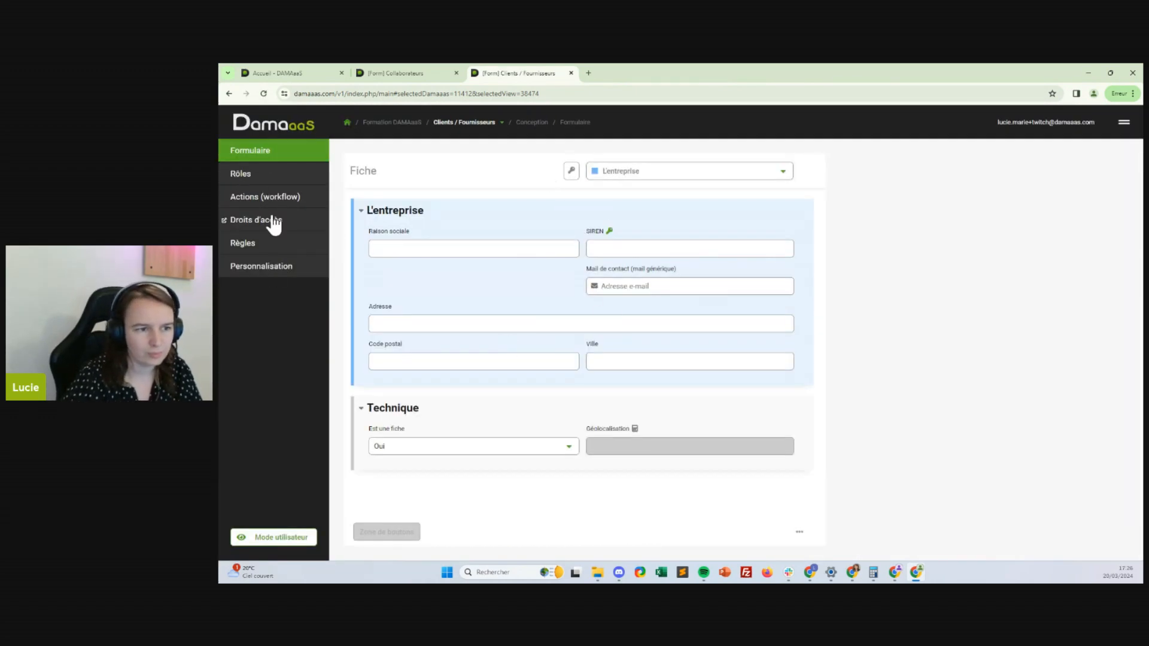
click(242, 175)
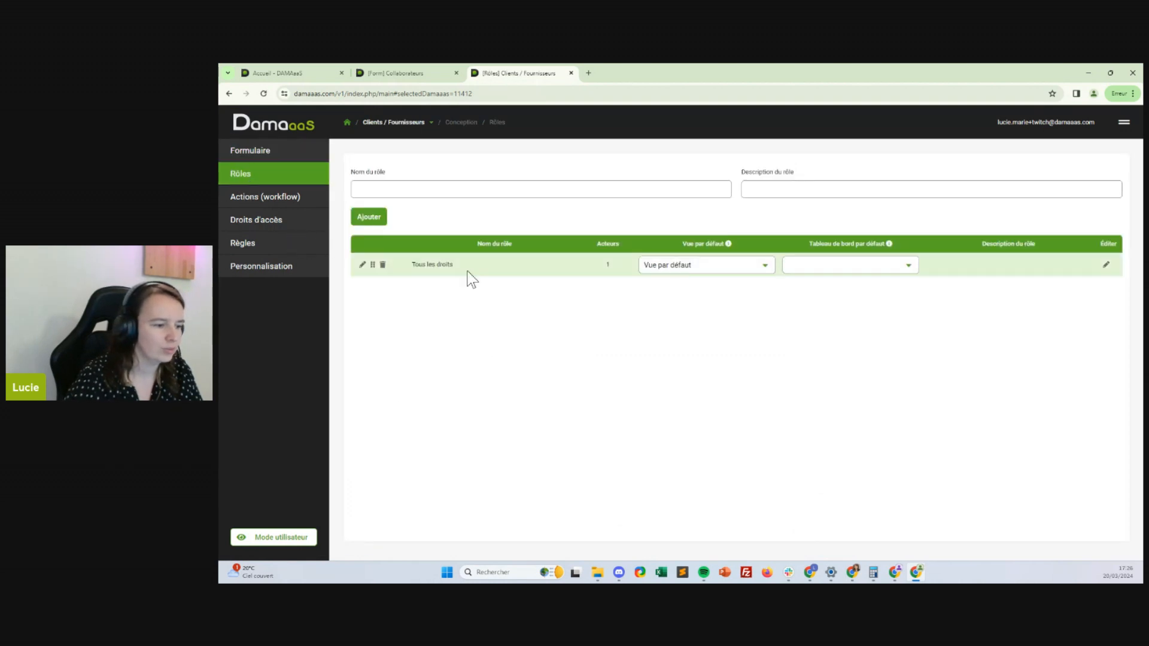
click(765, 268)
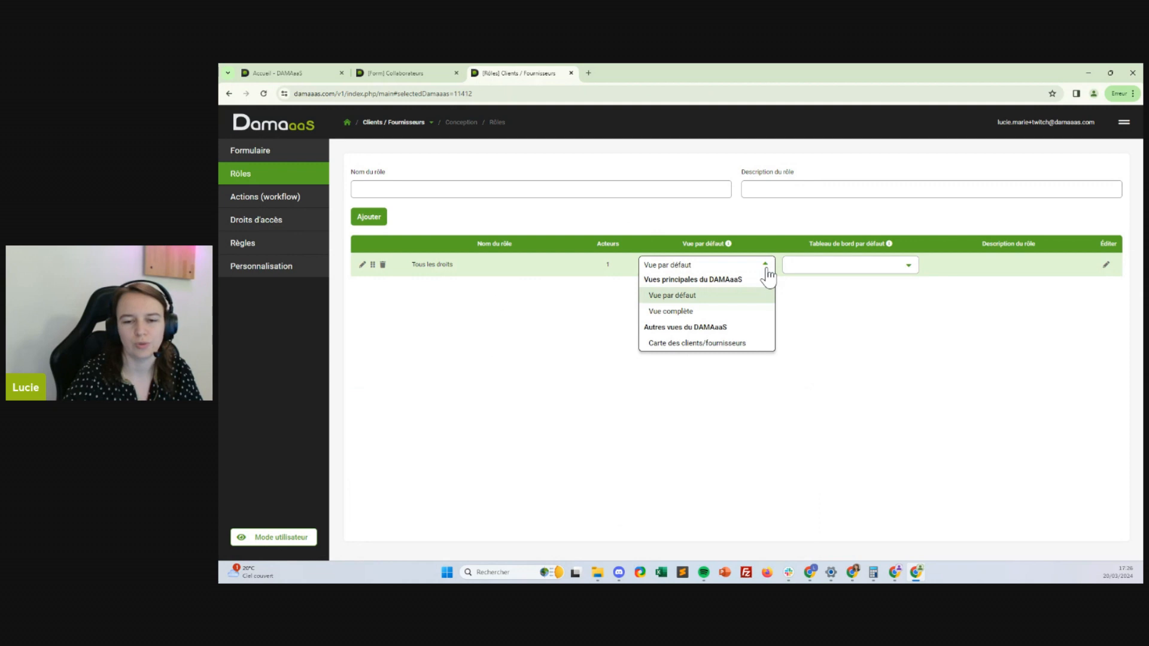
click(667, 342)
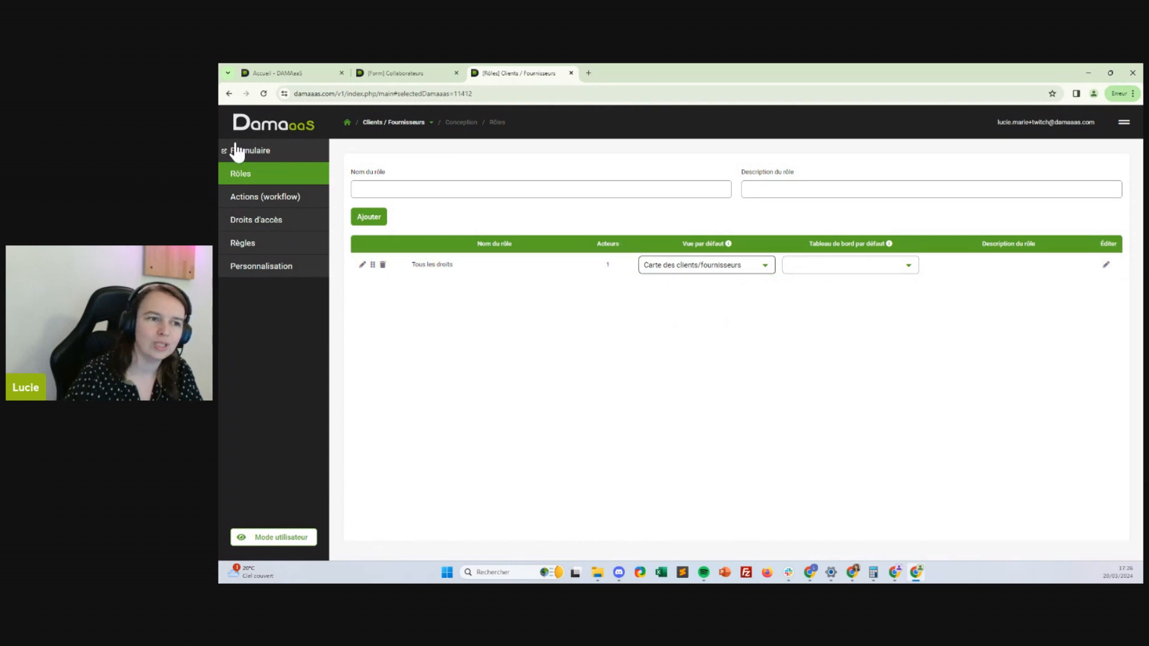
Check the default view in user mode, then return to design on the slot beside Mail de contact
click(281, 537)
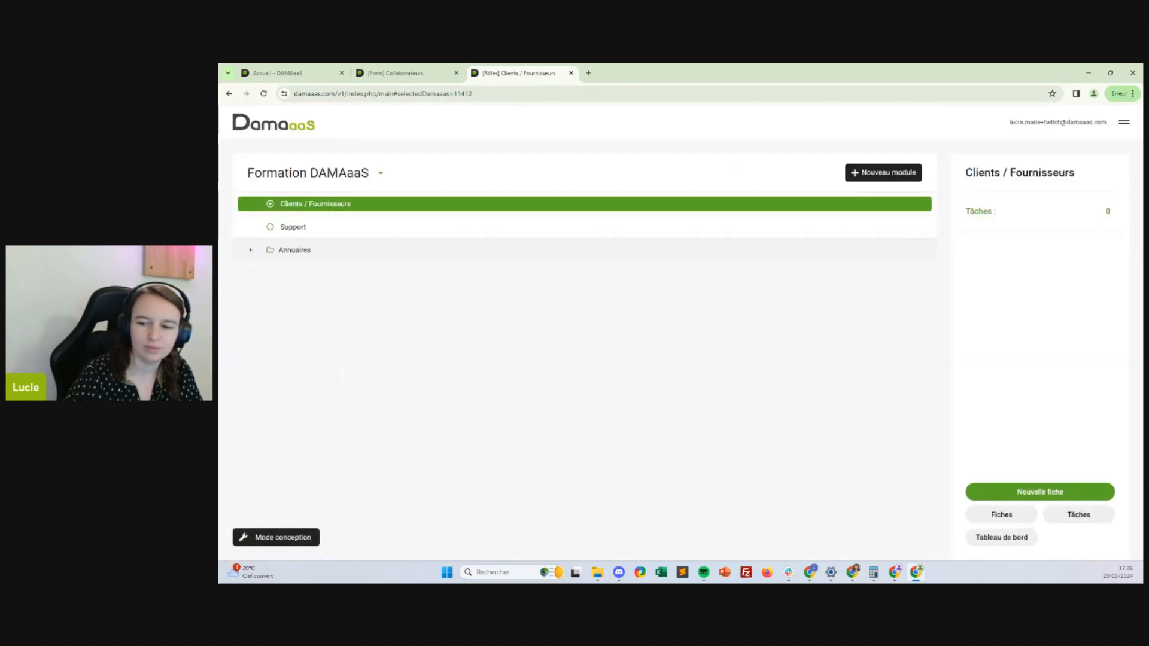
click(995, 515)
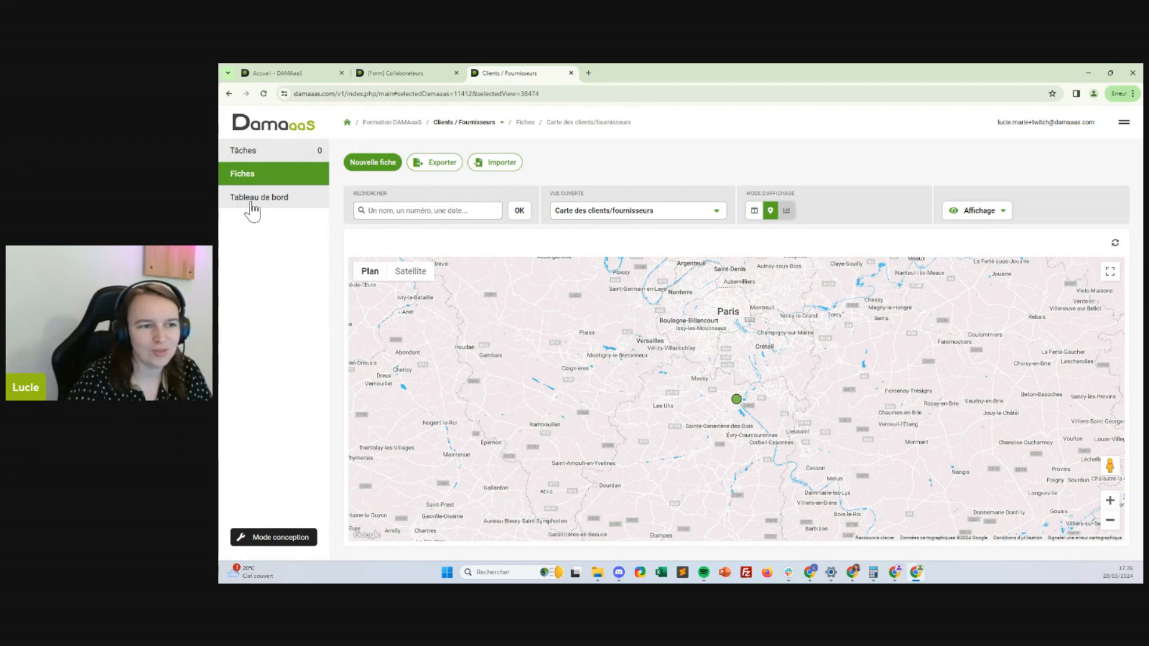
click(282, 538)
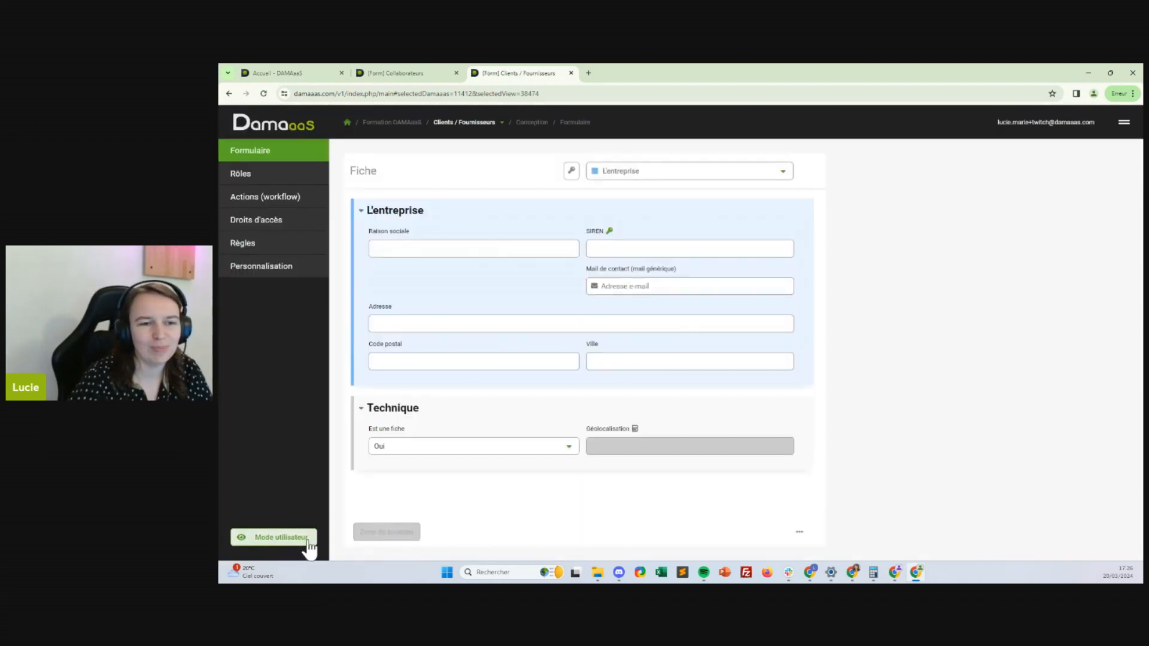
mouse_move(605, 413)
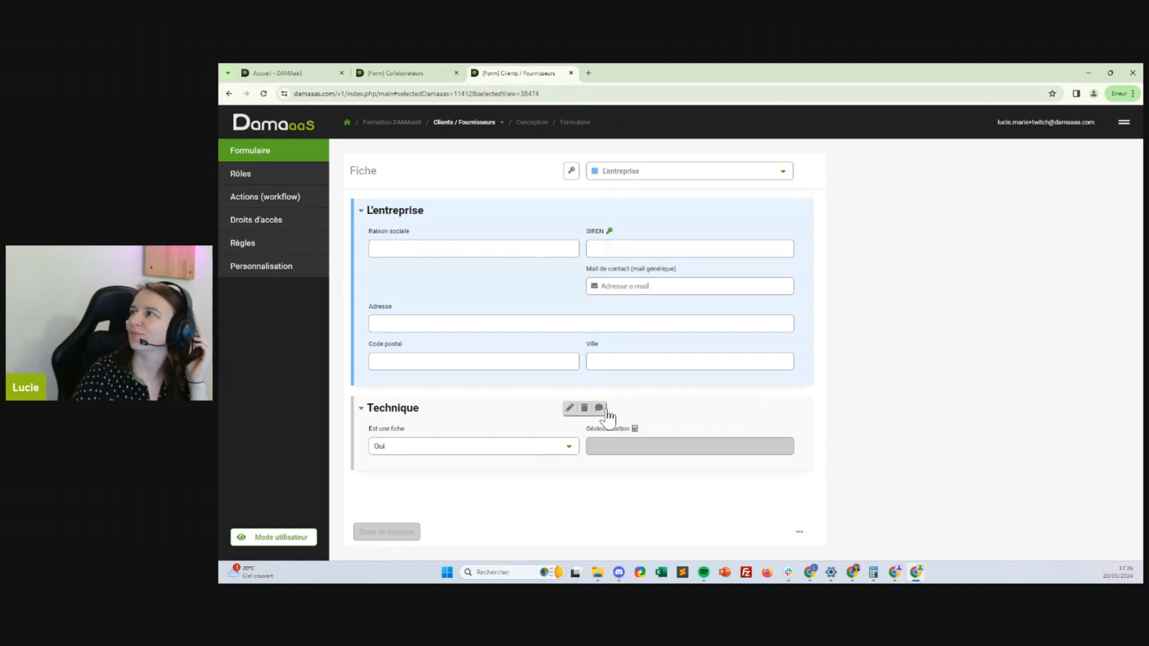
click(492, 284)
Insert a new single-choice list field named Actif in L'entreprise
click(490, 301)
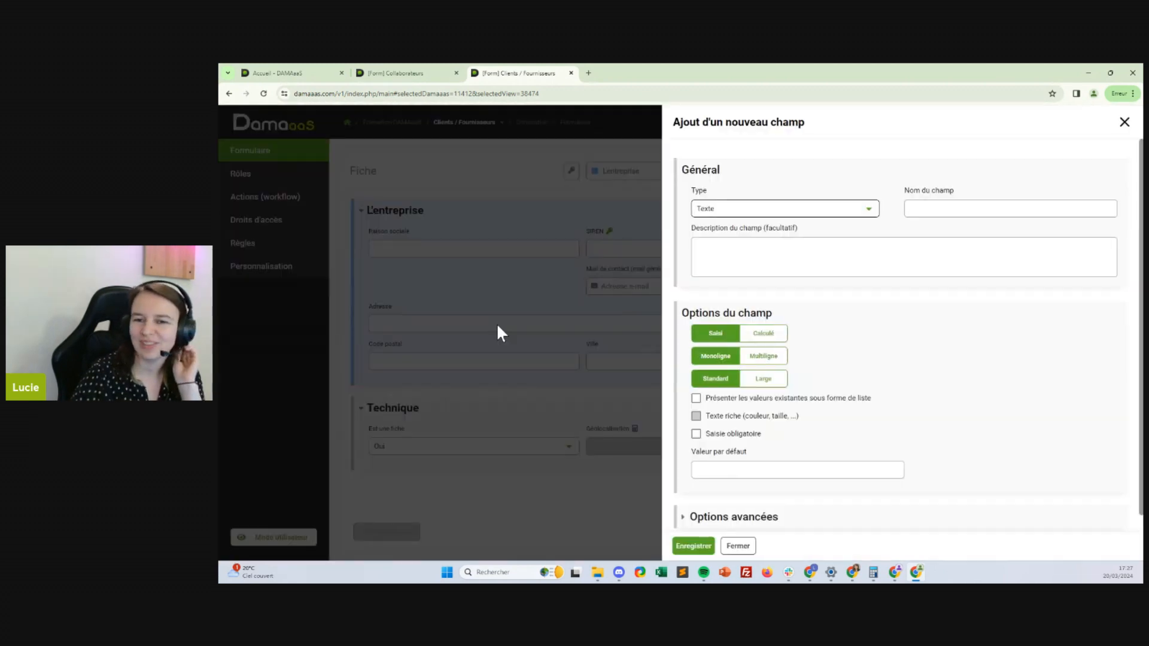
click(822, 211)
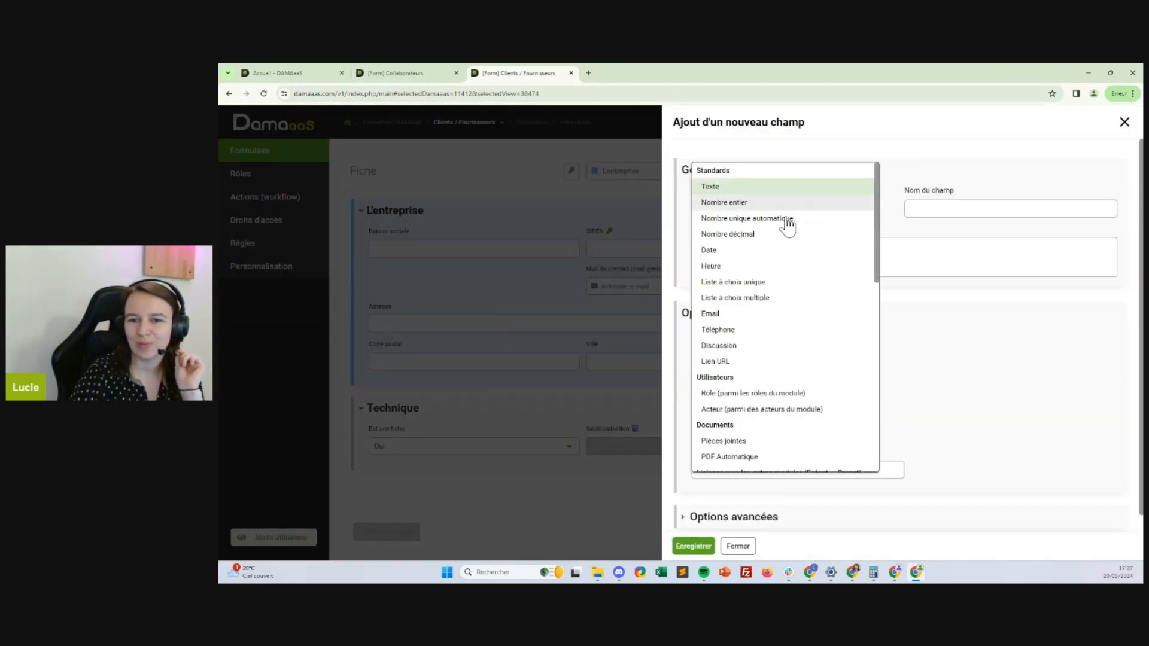
click(789, 286)
click(933, 208)
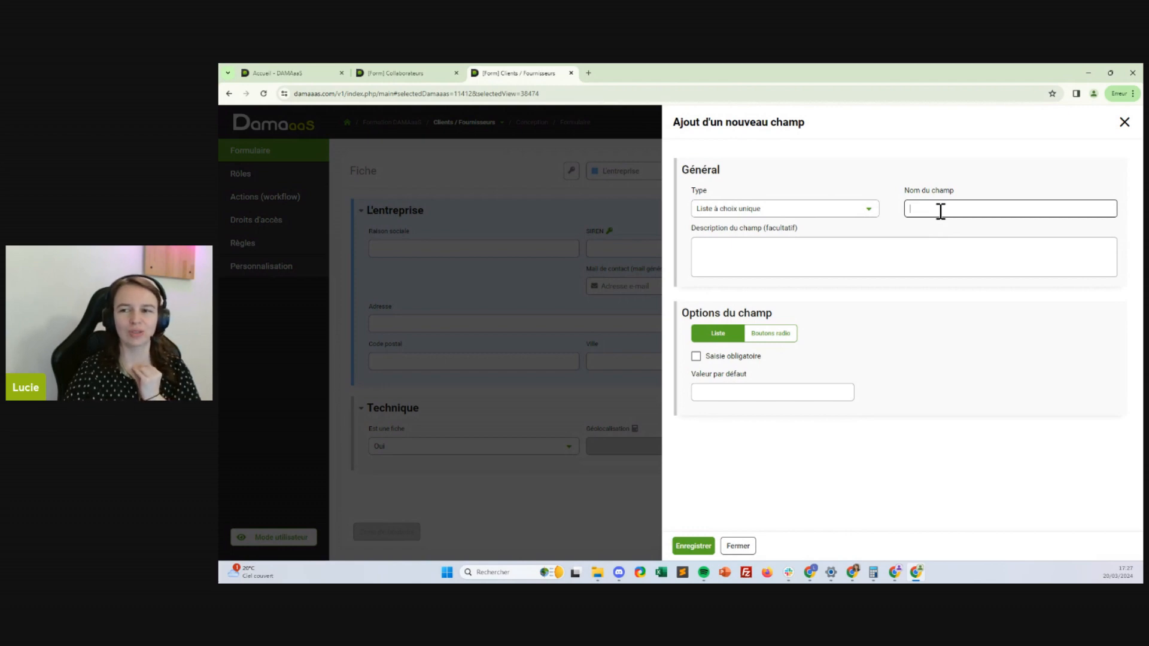
click(877, 210)
click(778, 299)
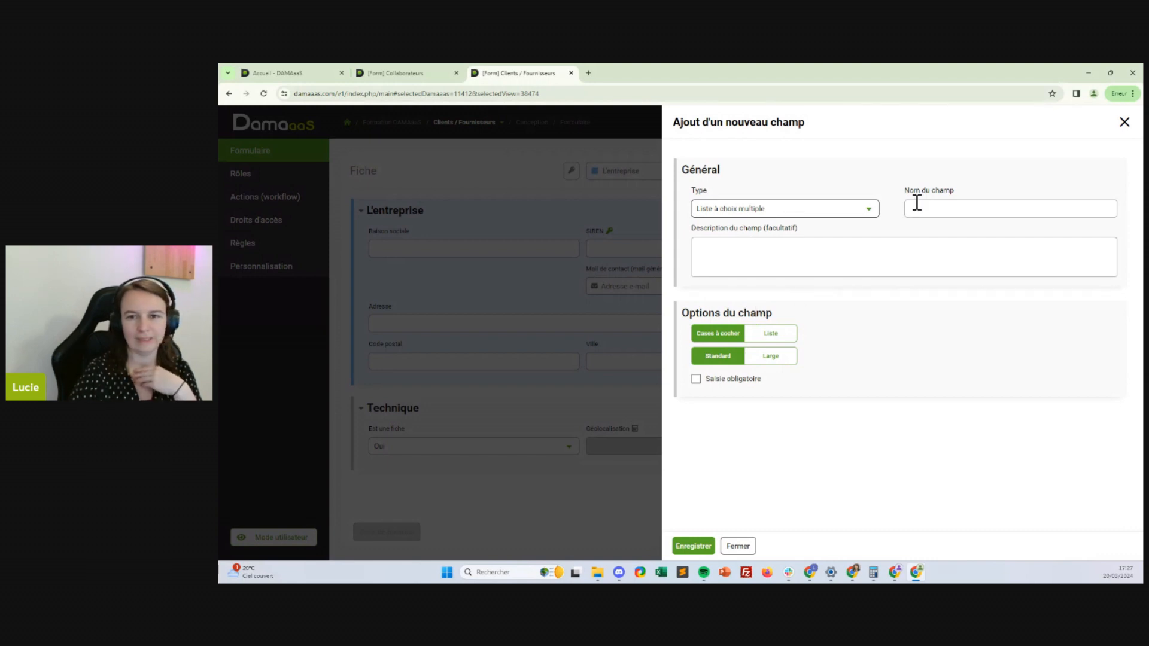
click(869, 210)
click(742, 283)
click(1013, 210)
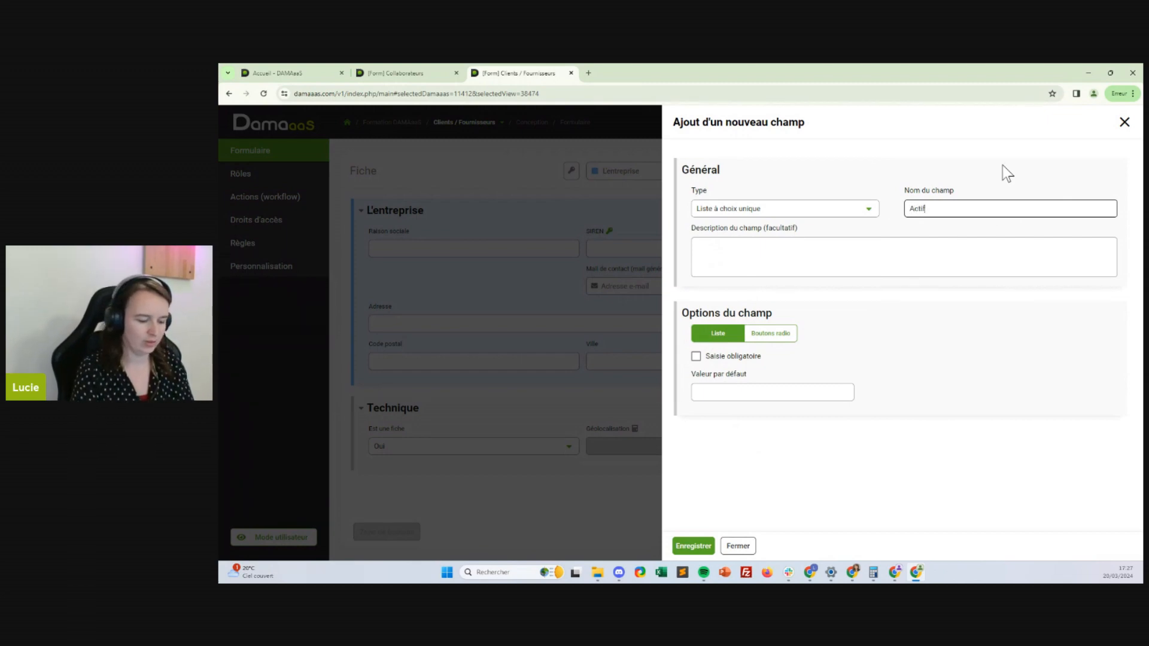
Give Actif the default value Oui, add Non as a second choice, and save
click(765, 394)
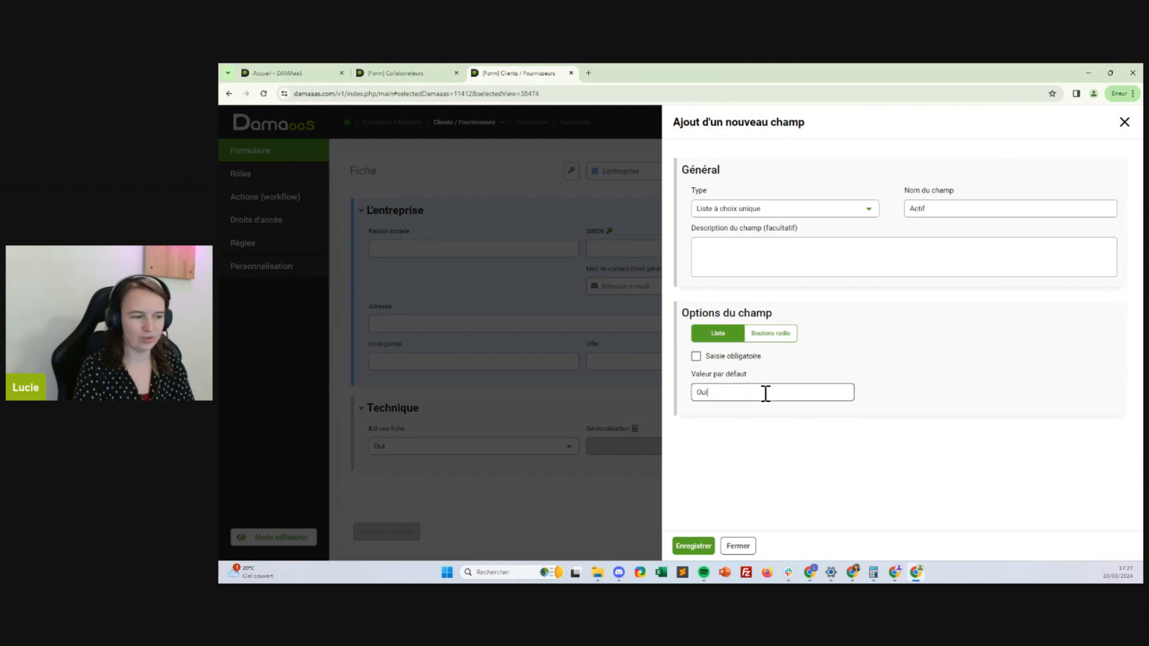
key(Return)
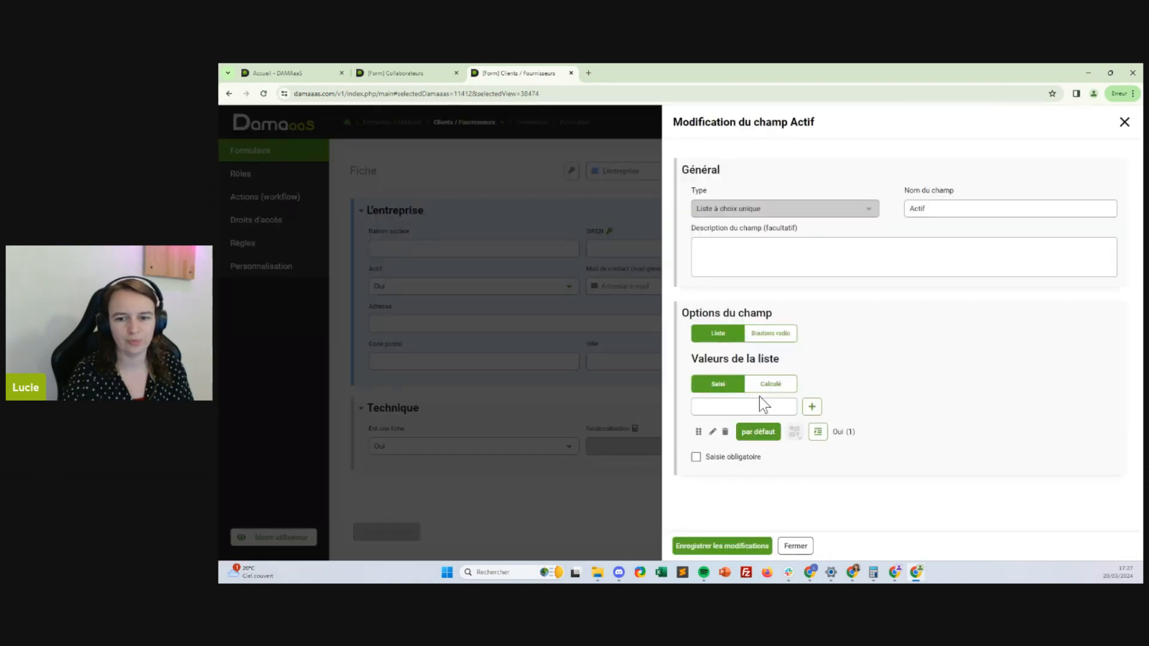
click(760, 406)
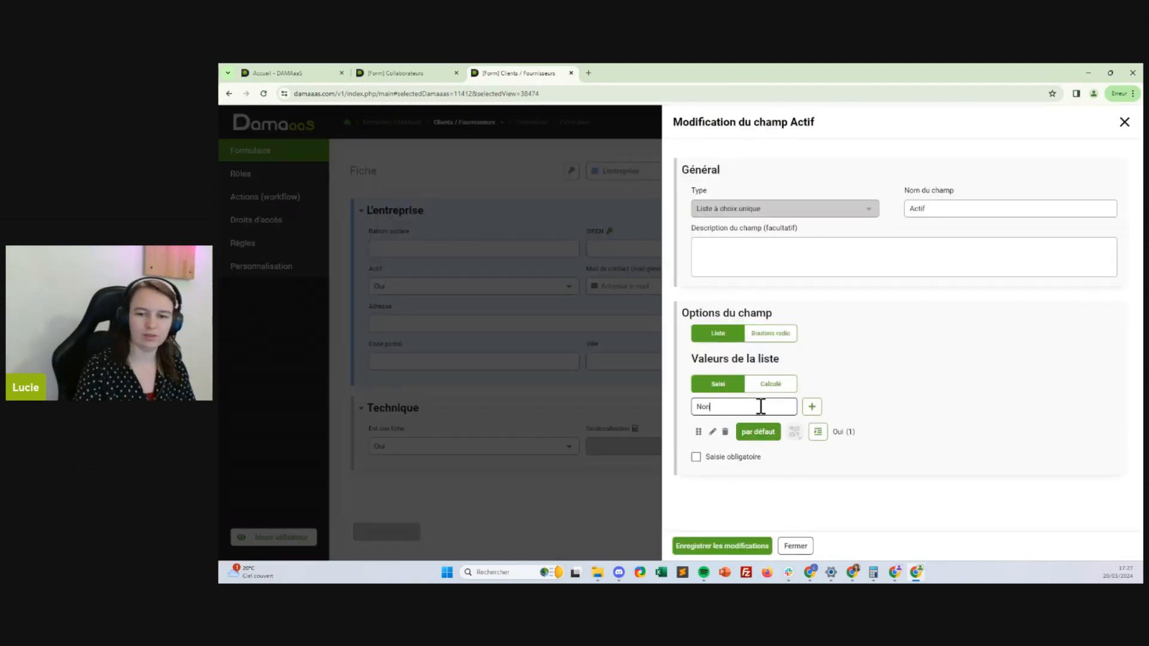
key(Return)
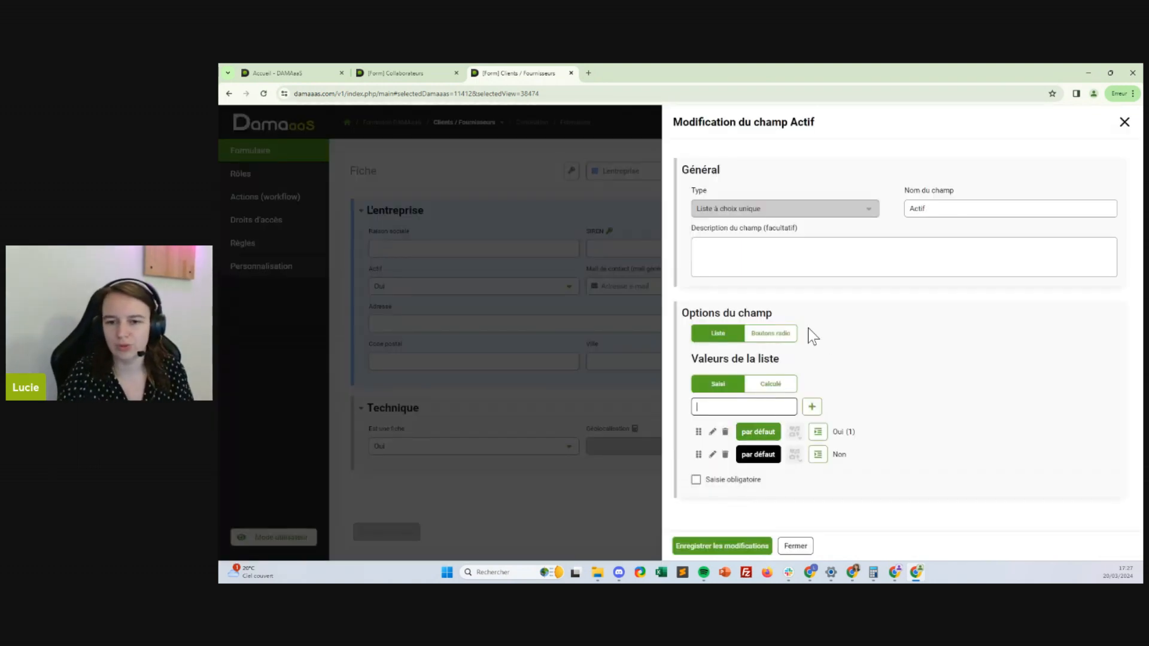
click(753, 545)
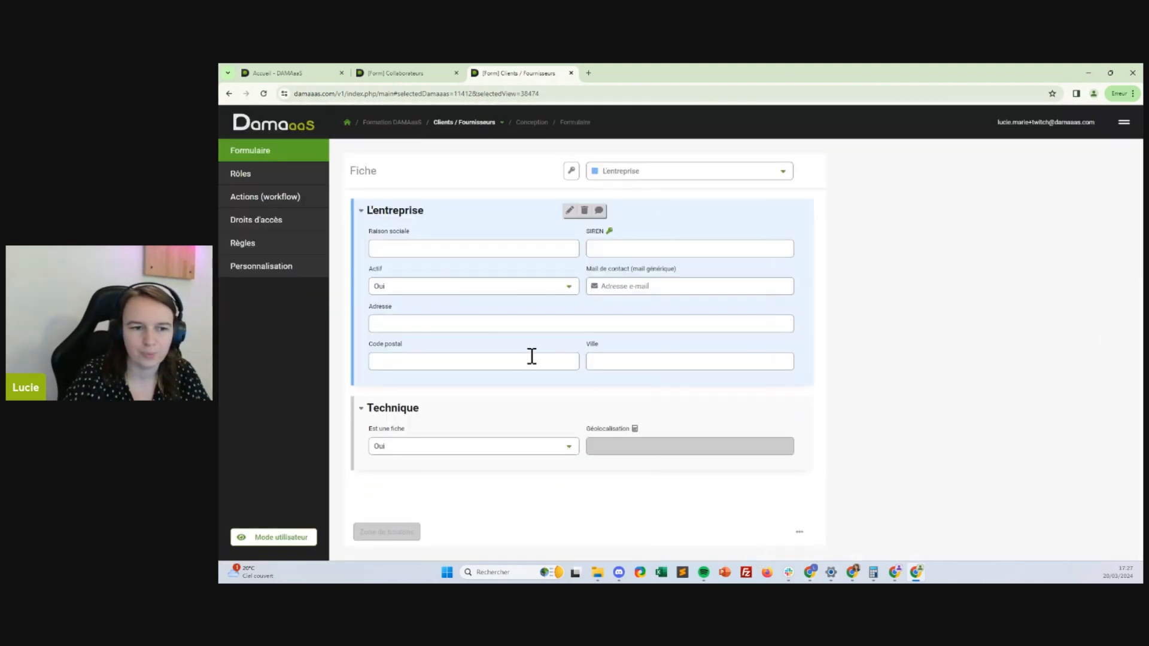
Display the Actif field as Oui/Non radio buttons and open Clients / Fournisseurs in a new tab
click(451, 286)
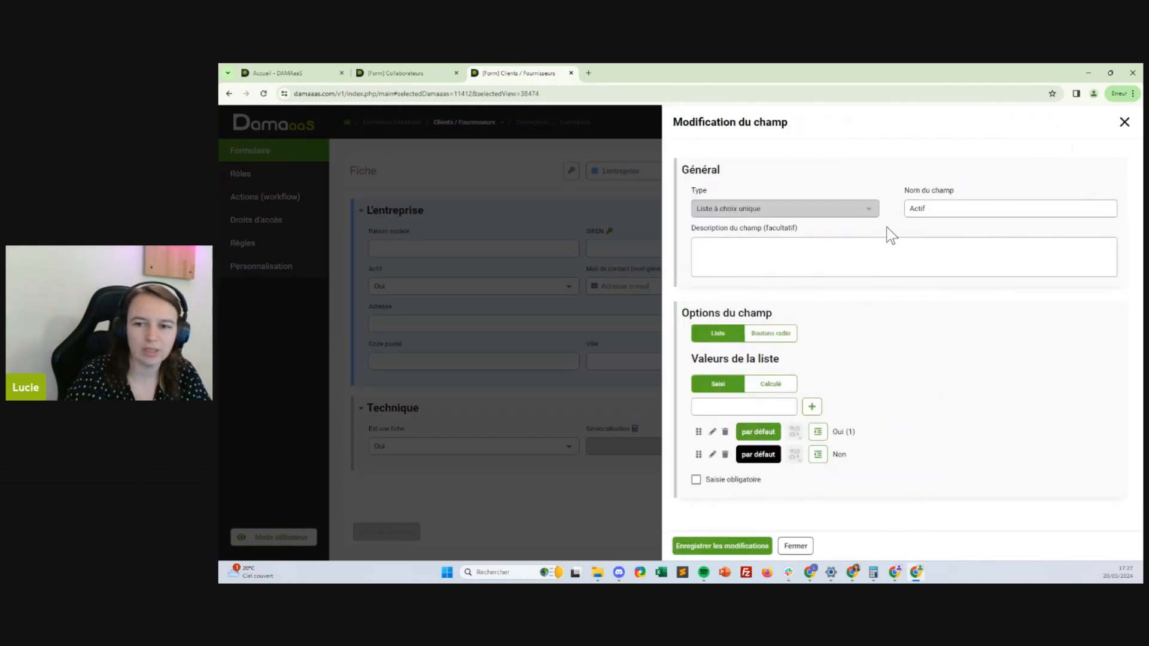
click(771, 333)
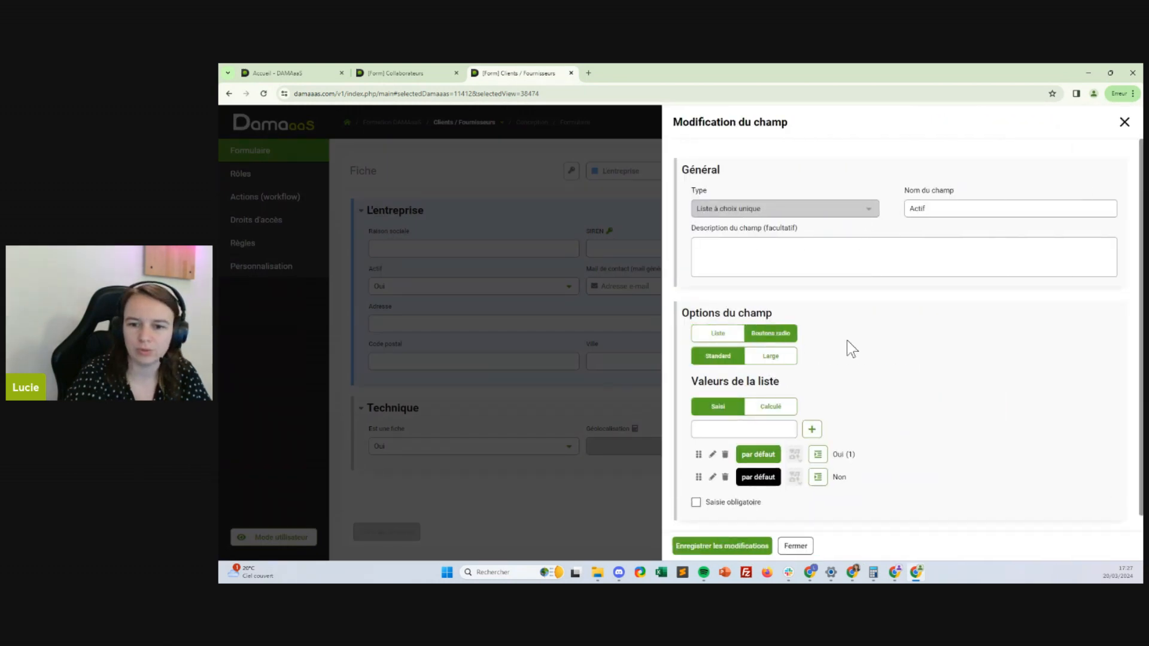
click(709, 546)
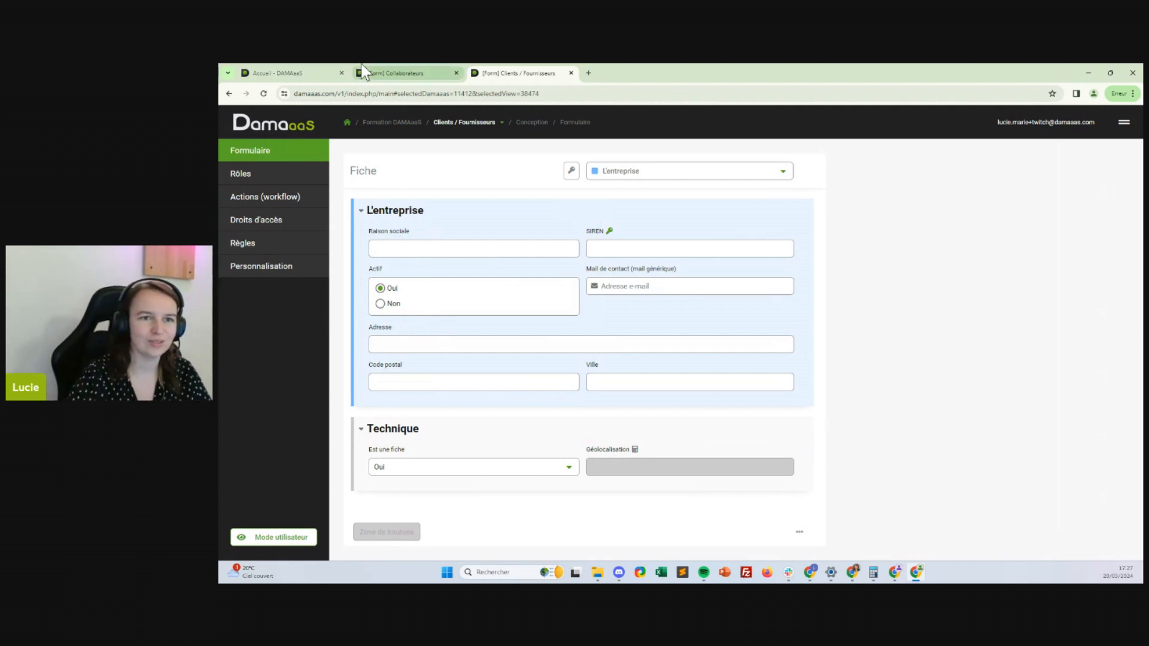
click(492, 124)
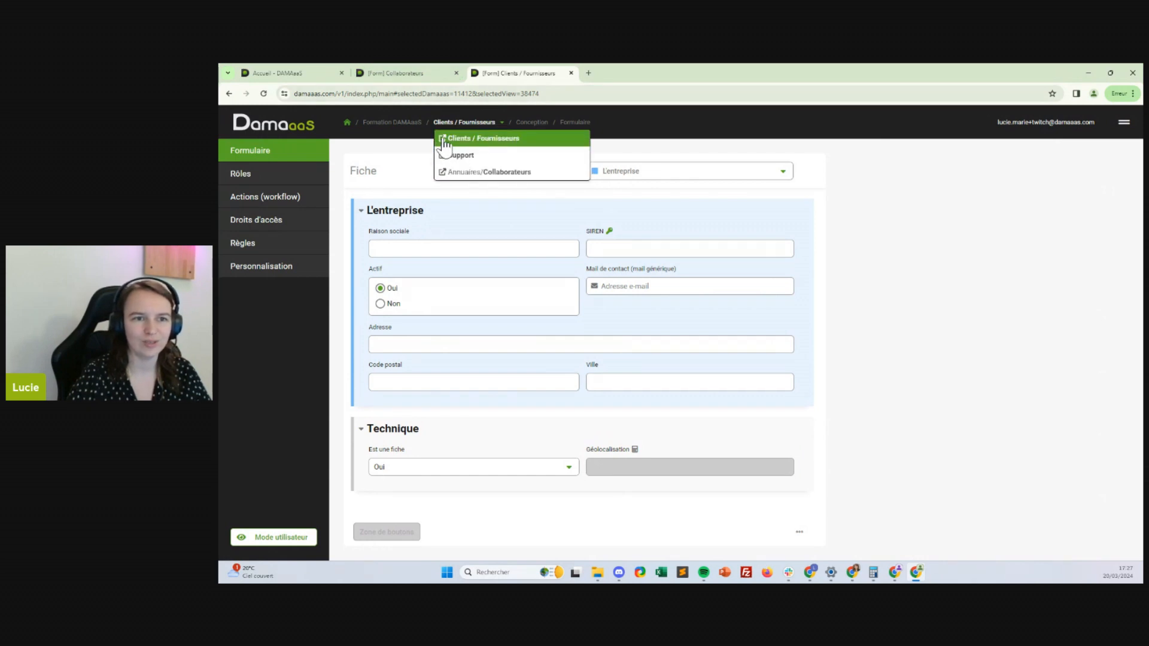
click(443, 151)
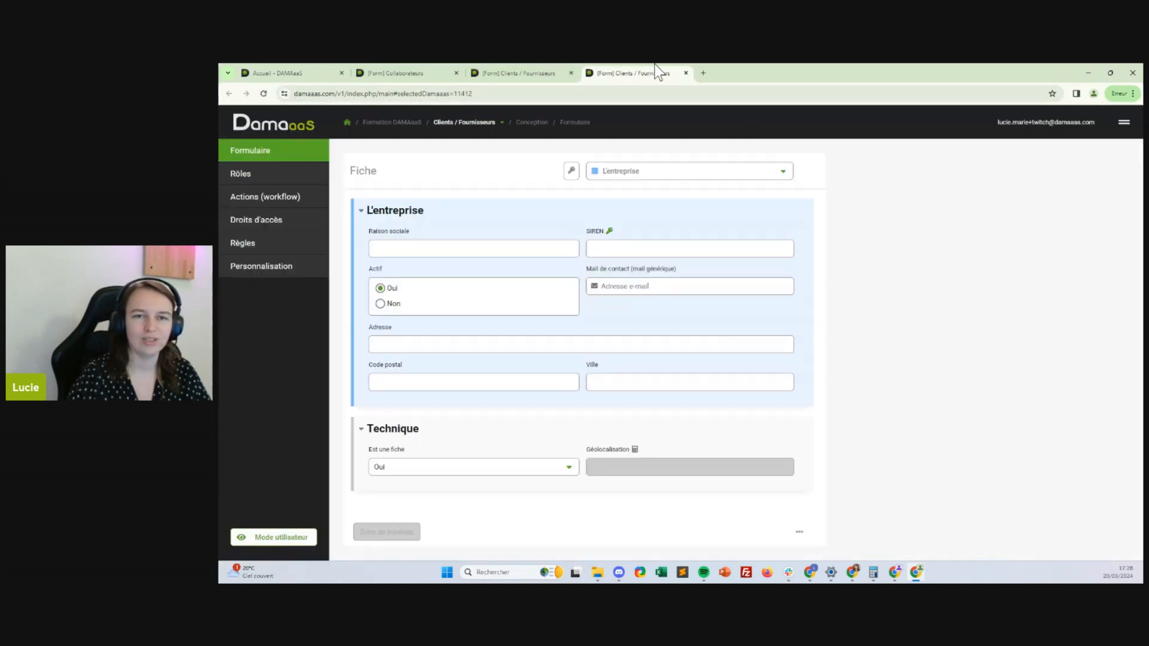
Return to user mode and show the Clients / Fournisseurs records as a table
click(242, 537)
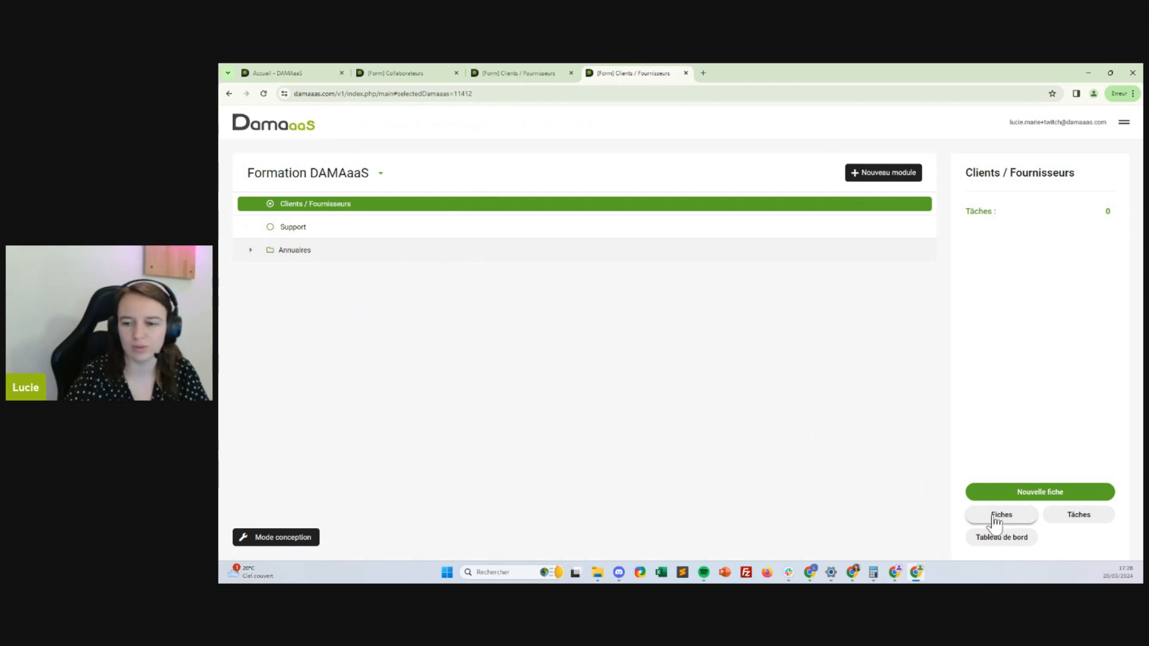
click(995, 518)
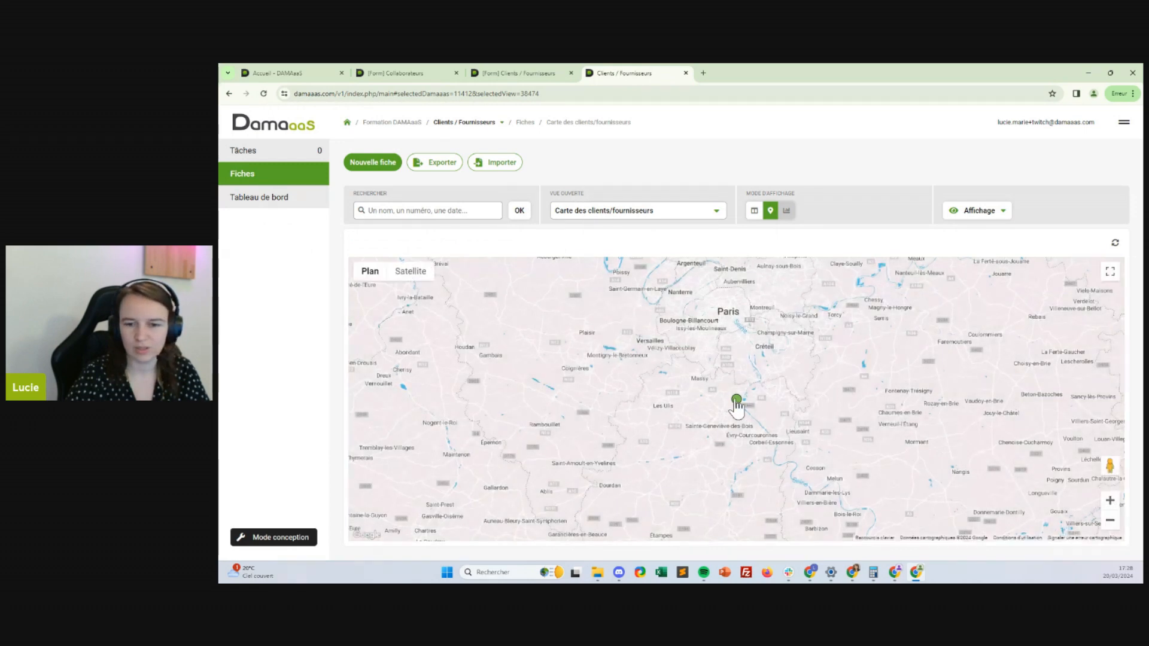
click(753, 211)
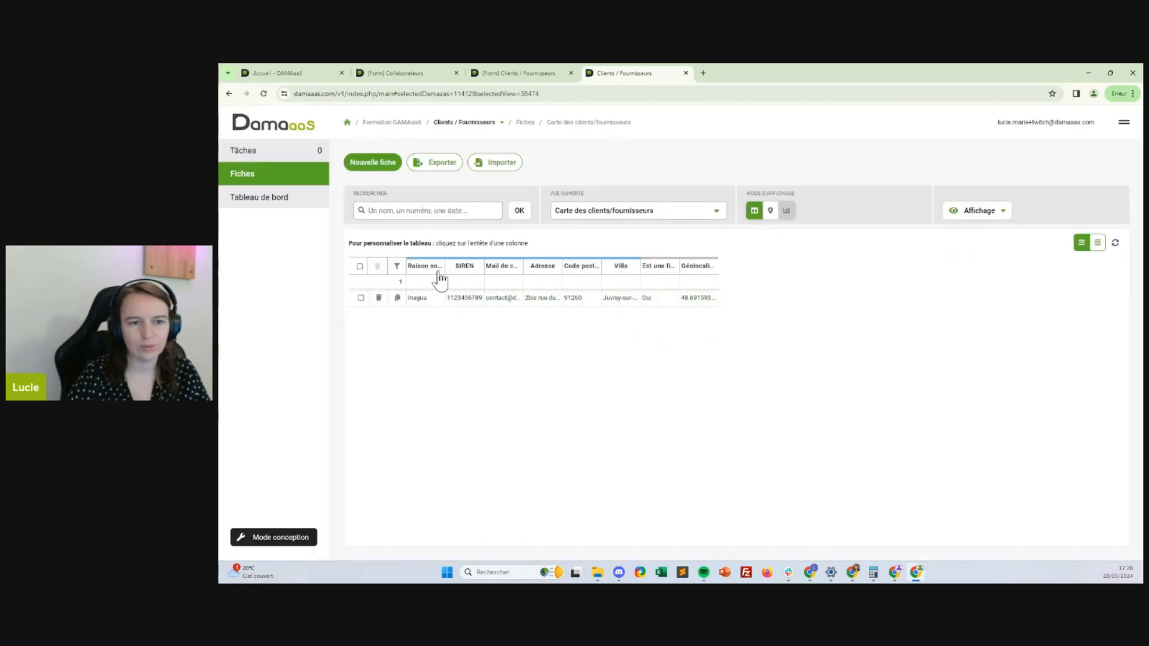
Add an Actif column to the table and save the Carte des clients/fournisseurs view
click(654, 266)
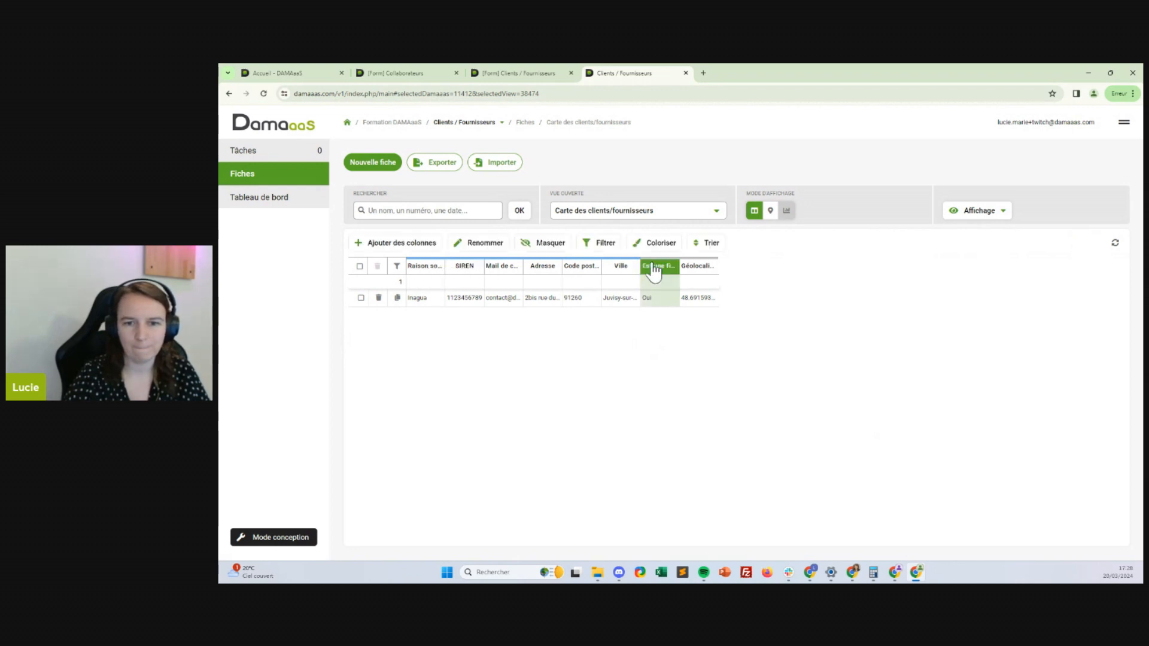
click(426, 264)
click(415, 247)
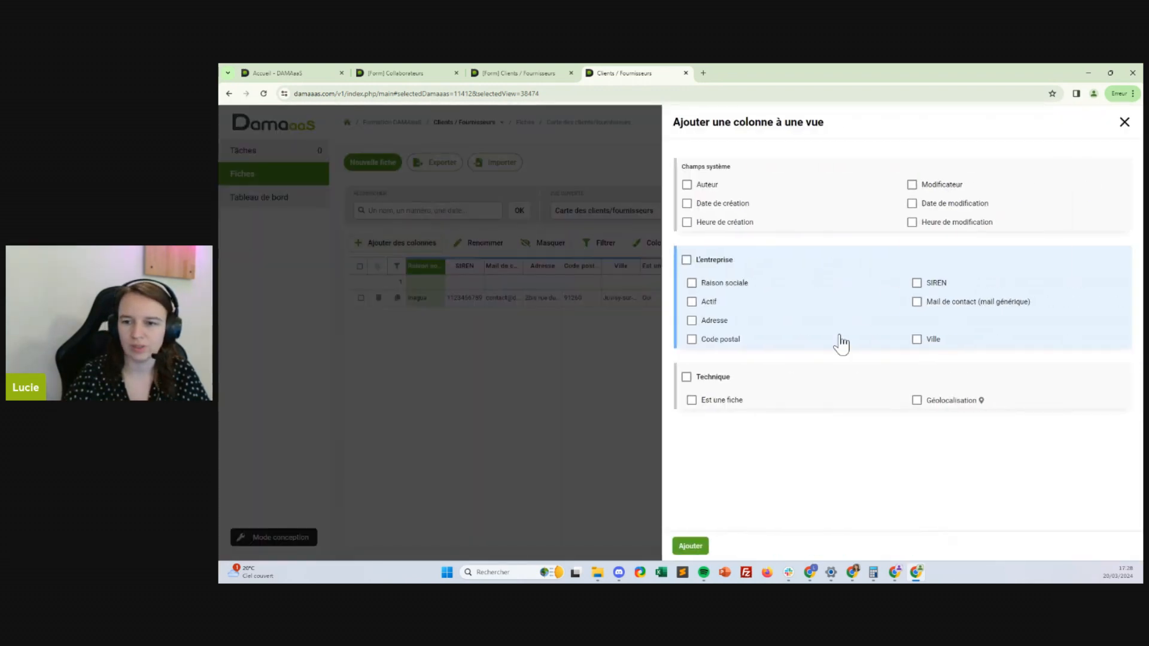
click(710, 302)
click(691, 546)
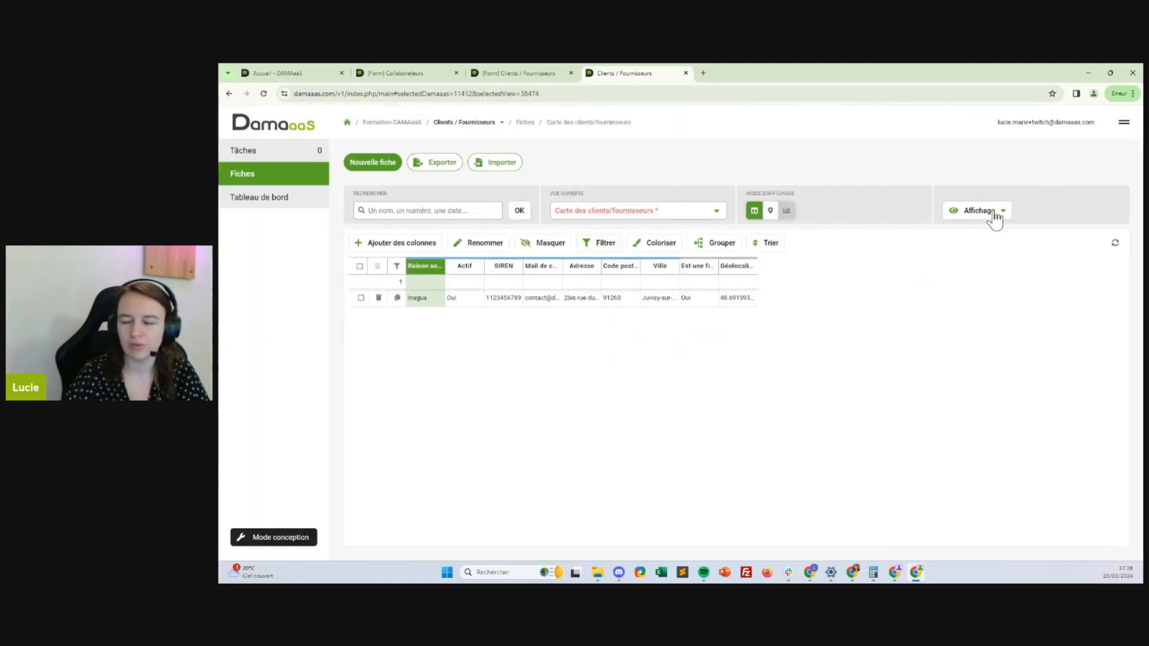
click(981, 211)
click(1052, 292)
click(650, 217)
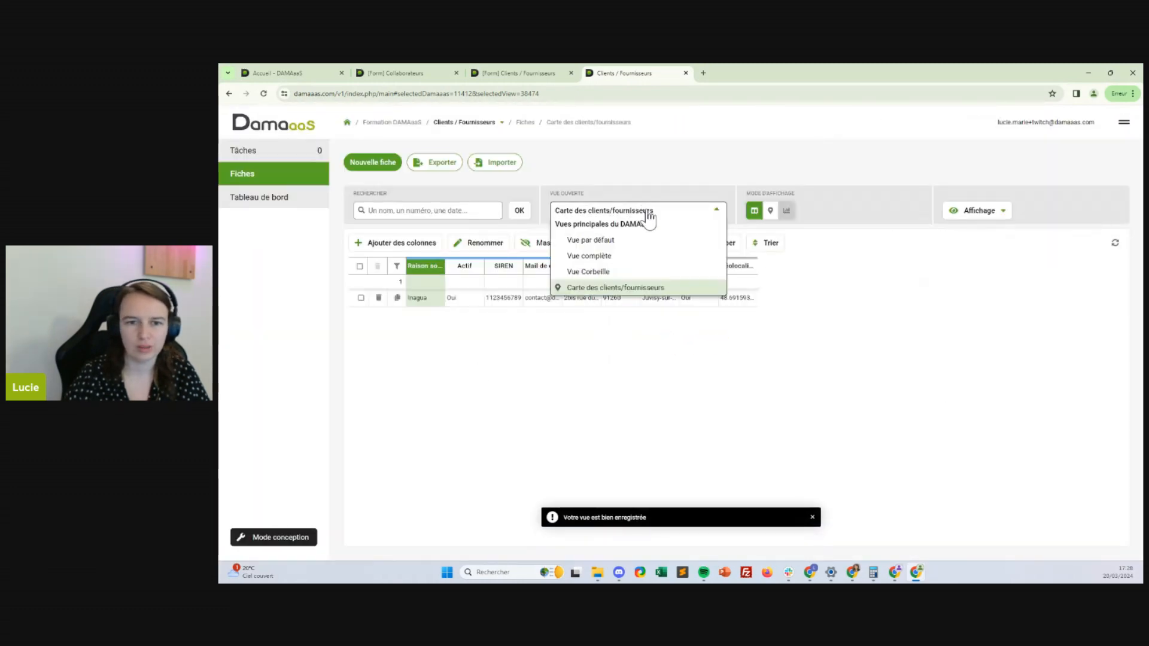
click(593, 241)
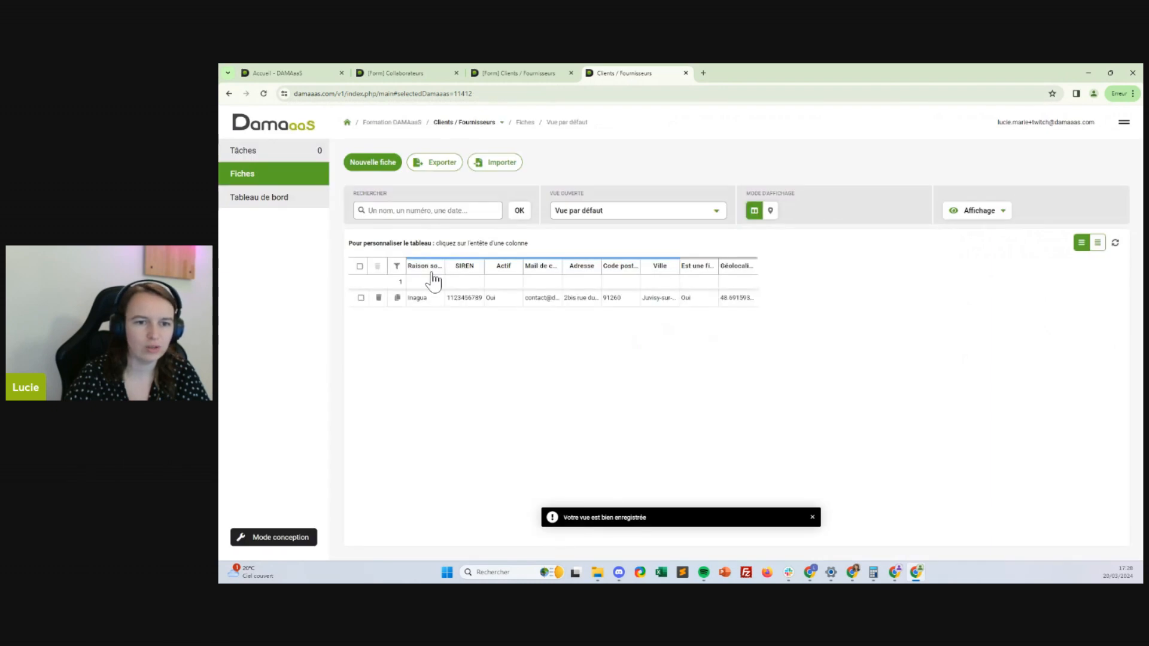
click(620, 215)
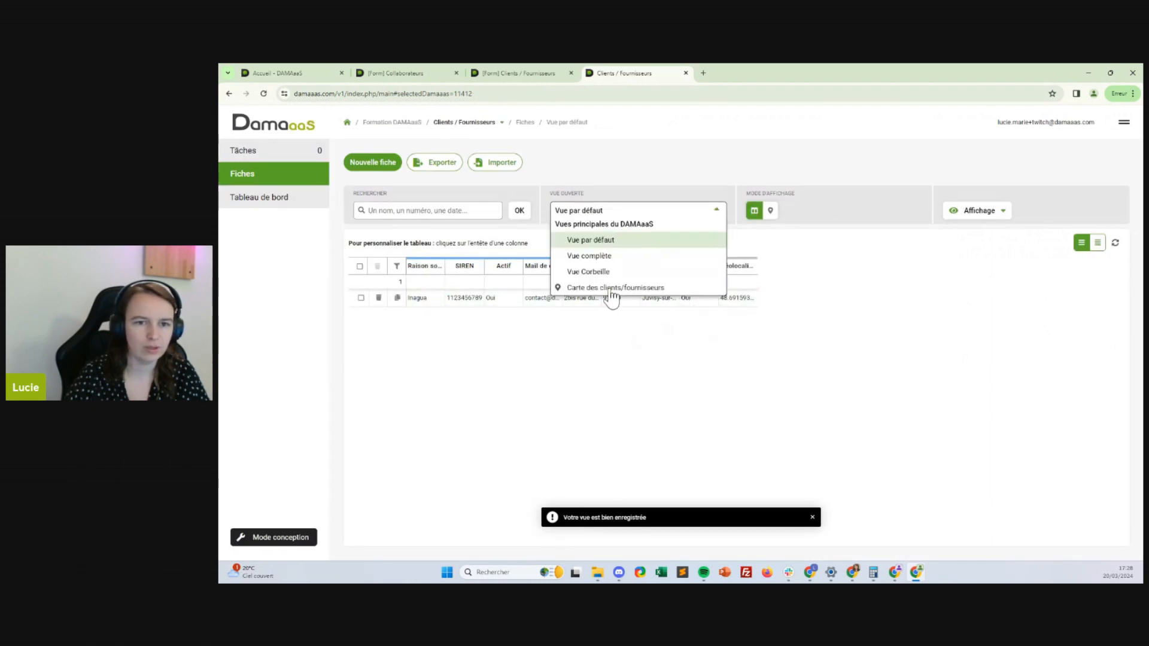
click(611, 292)
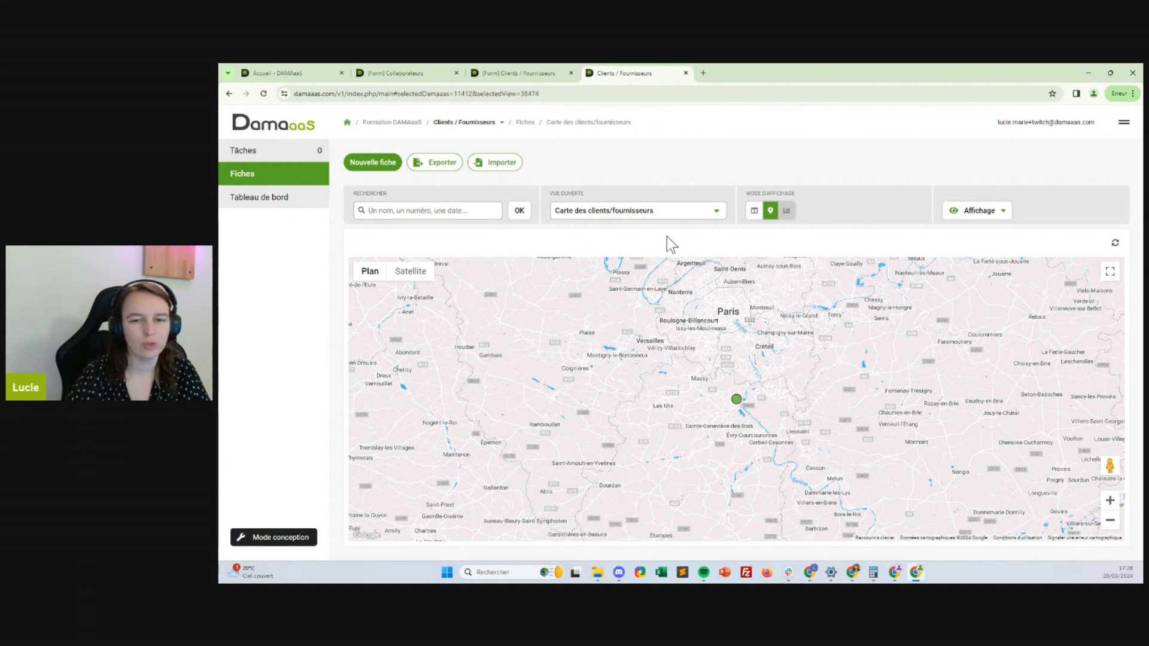
click(604, 220)
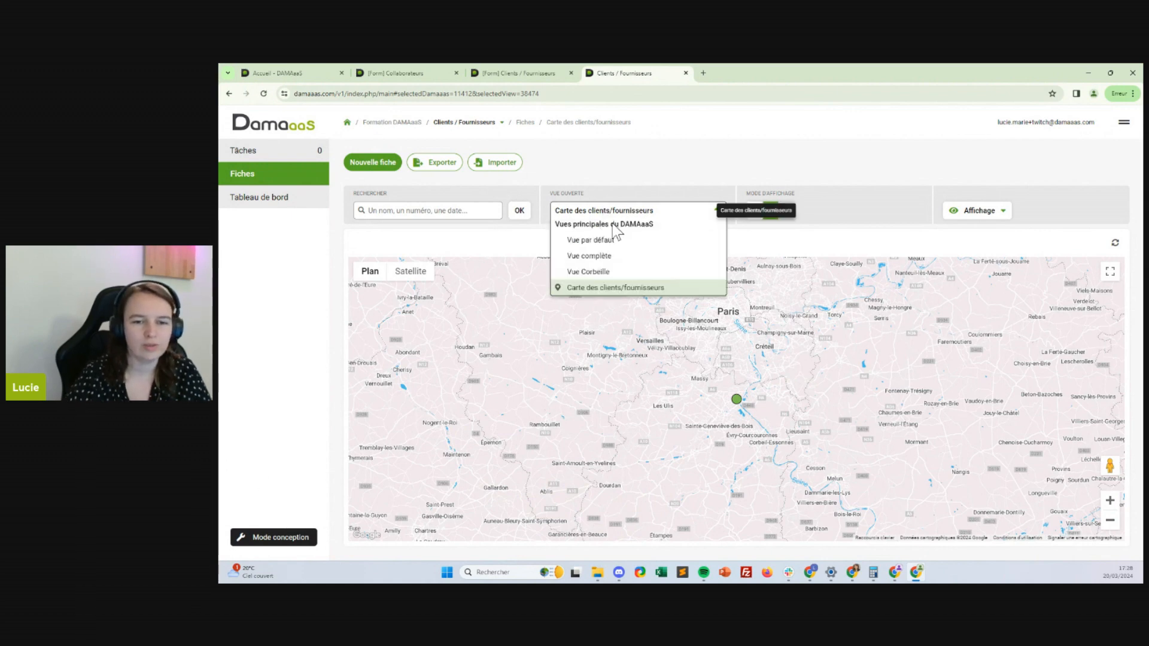
click(645, 288)
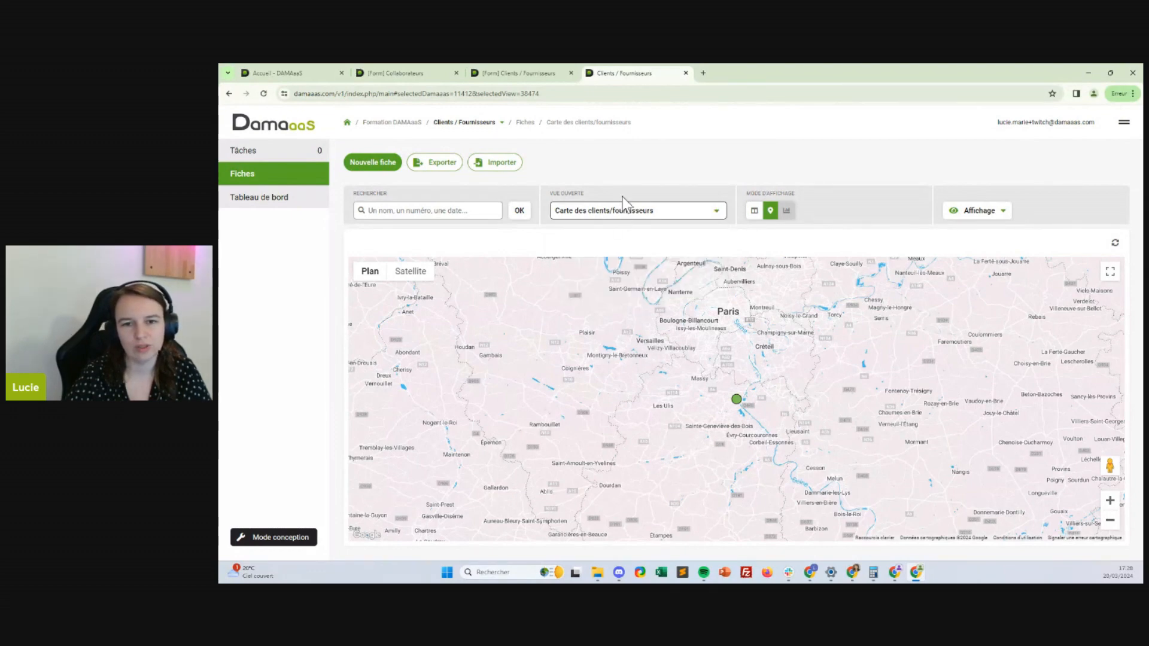
click(755, 211)
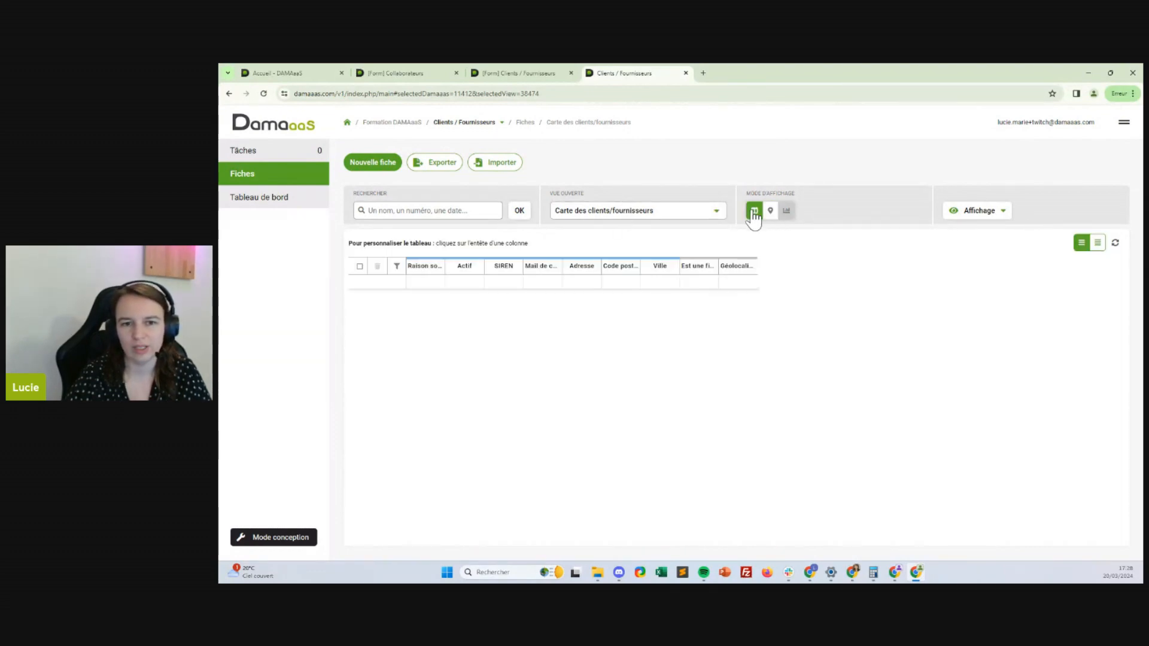
click(455, 267)
Colour records by the Actif column: Oui in Vert, with a second condition for Non
click(664, 244)
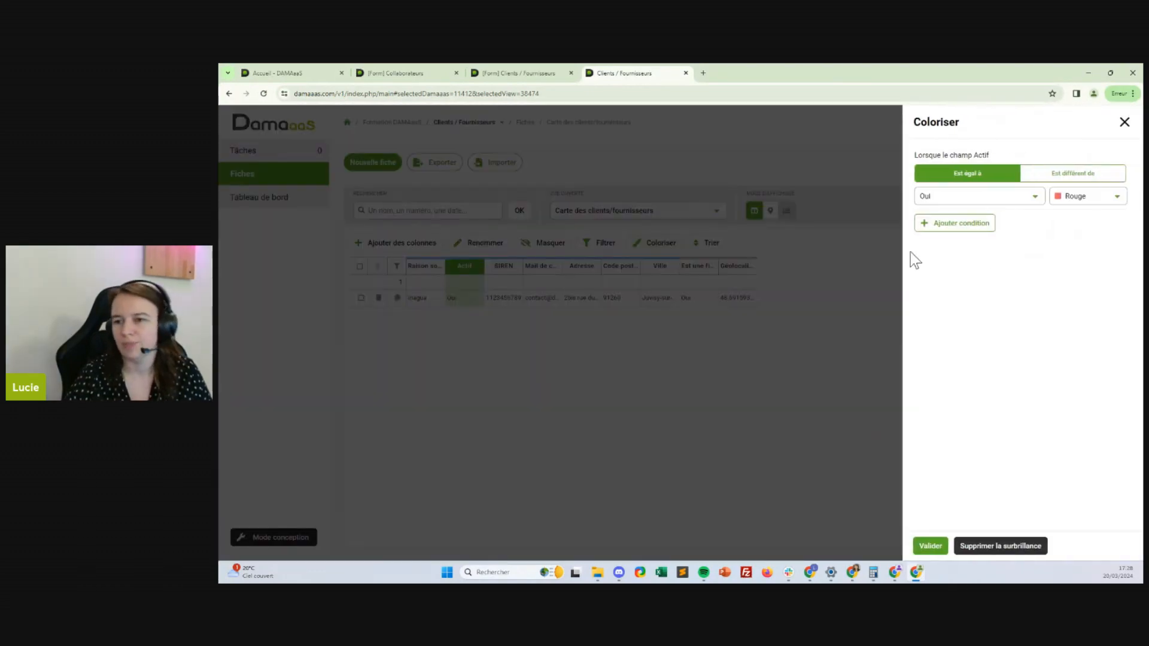
click(992, 202)
click(975, 211)
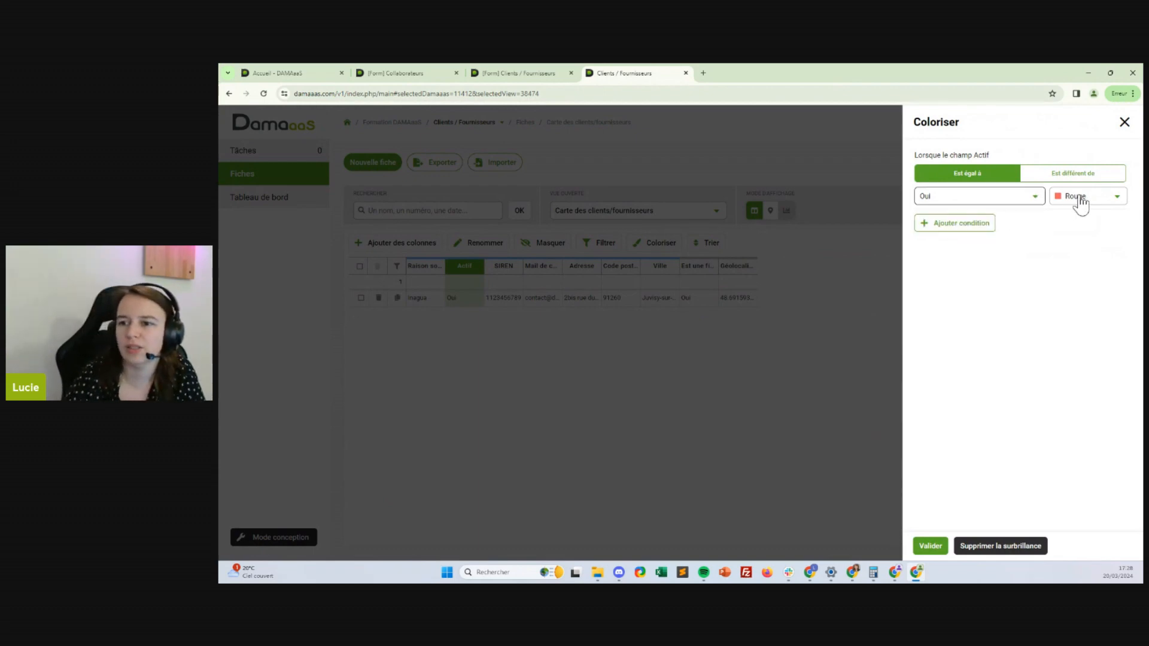
click(1077, 201)
click(1074, 289)
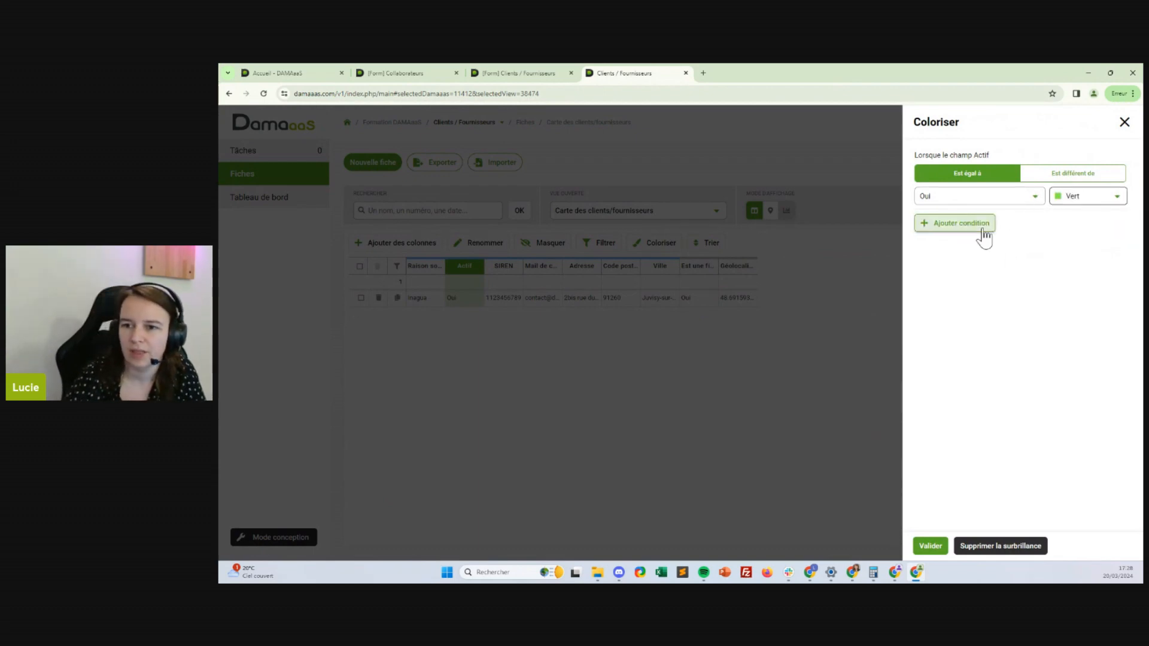
click(981, 225)
click(982, 246)
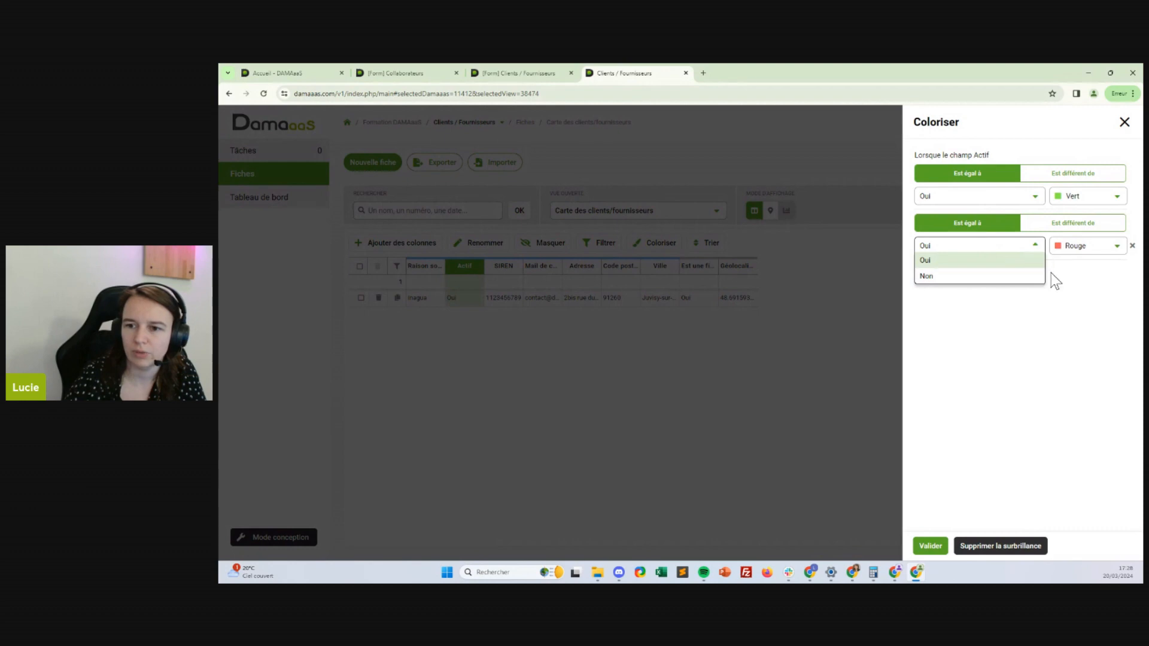
click(1017, 275)
click(931, 546)
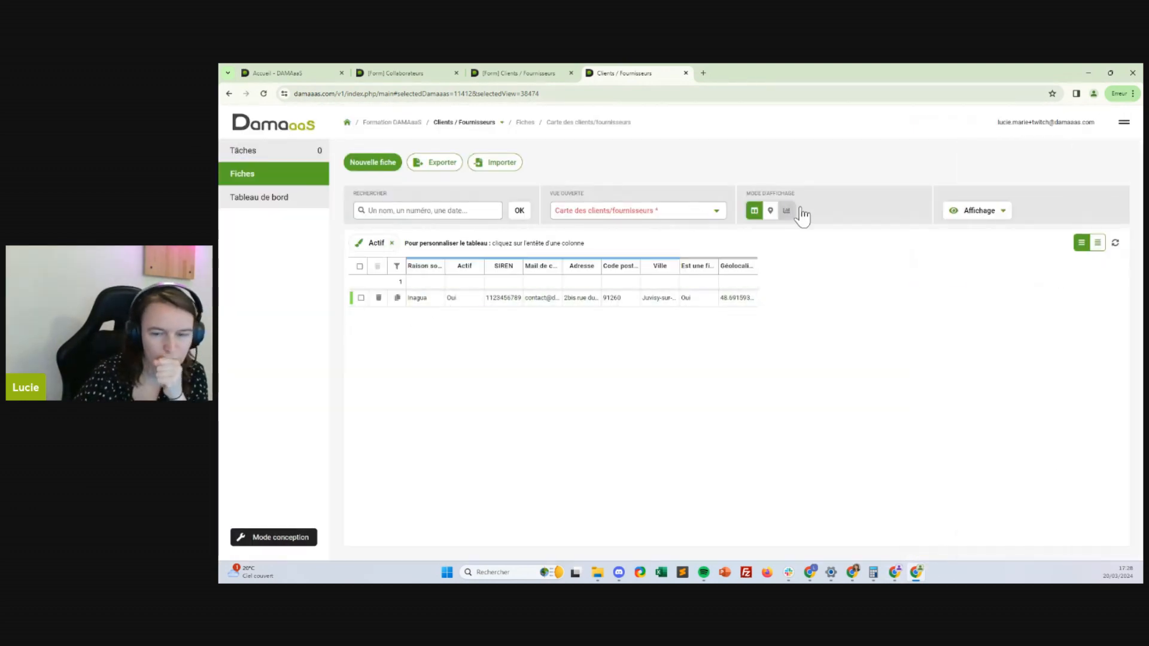
Save the view with the colouring rules and switch it to map display
click(984, 210)
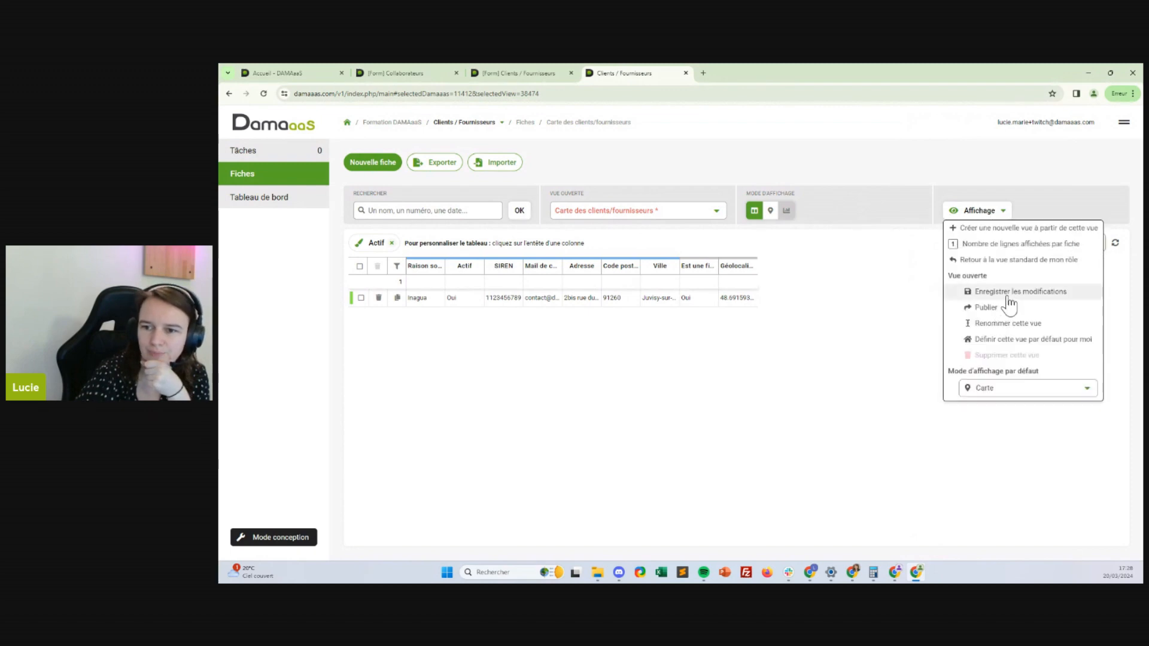
click(1010, 292)
click(770, 212)
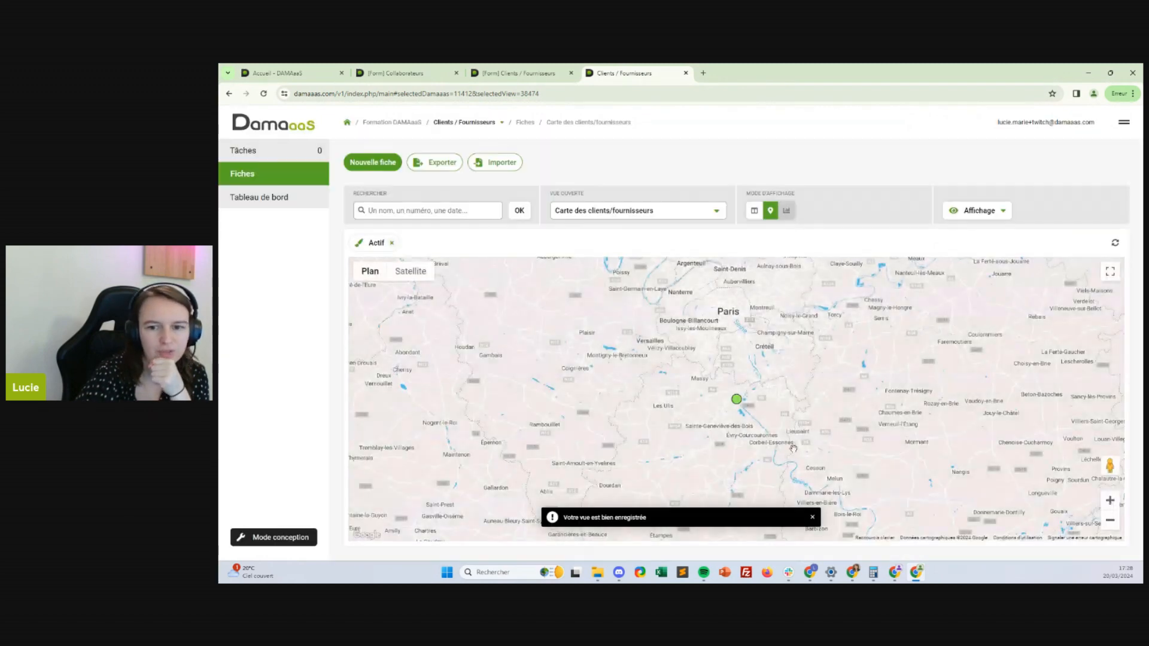
click(737, 399)
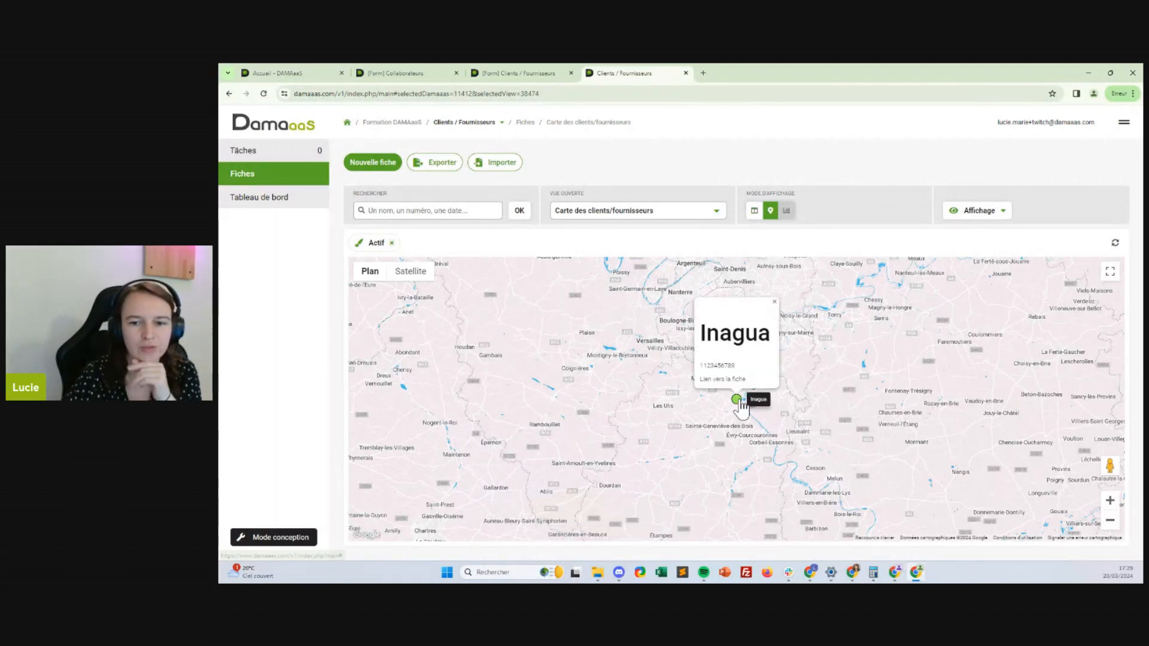
click(724, 379)
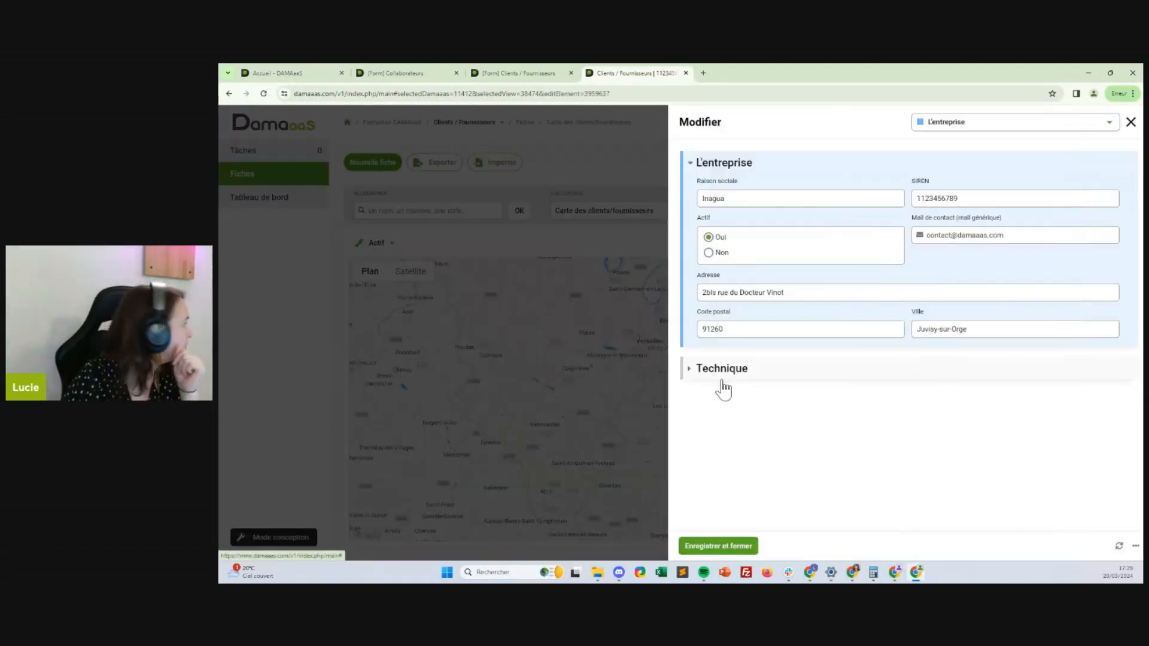
click(493, 253)
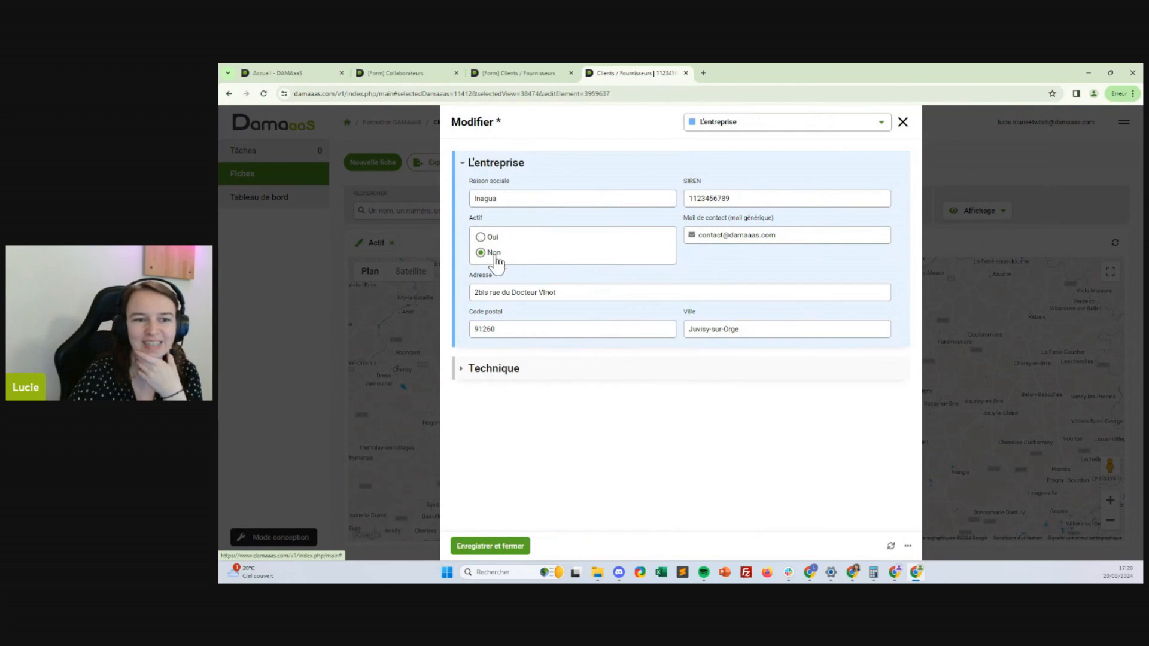
click(488, 546)
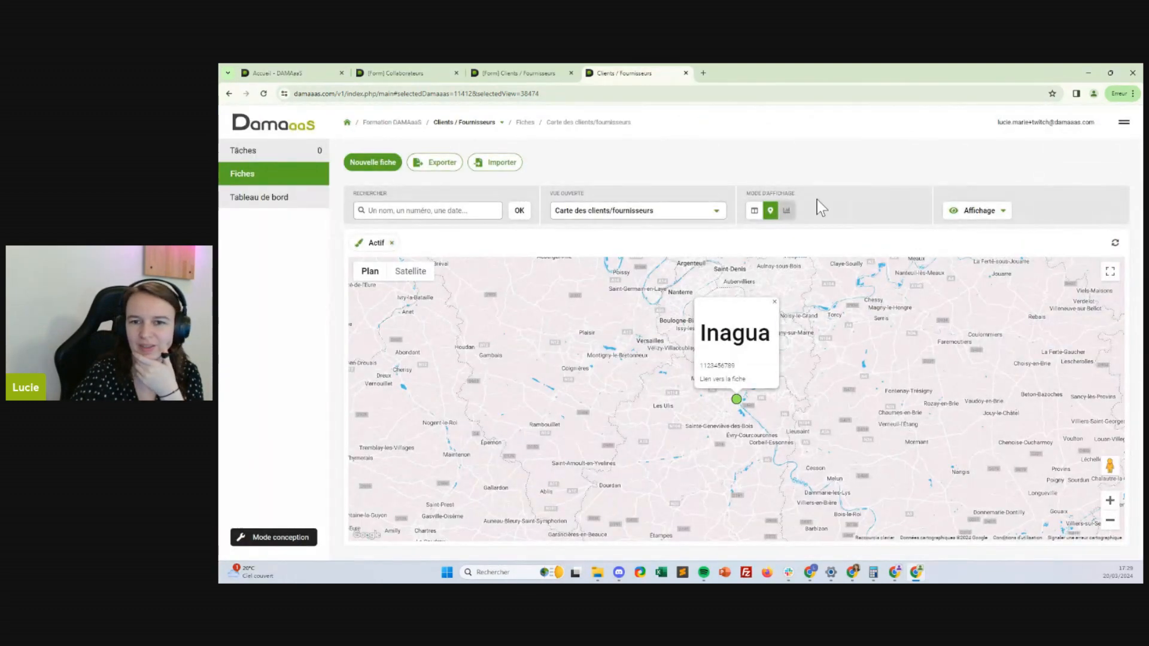
click(1115, 242)
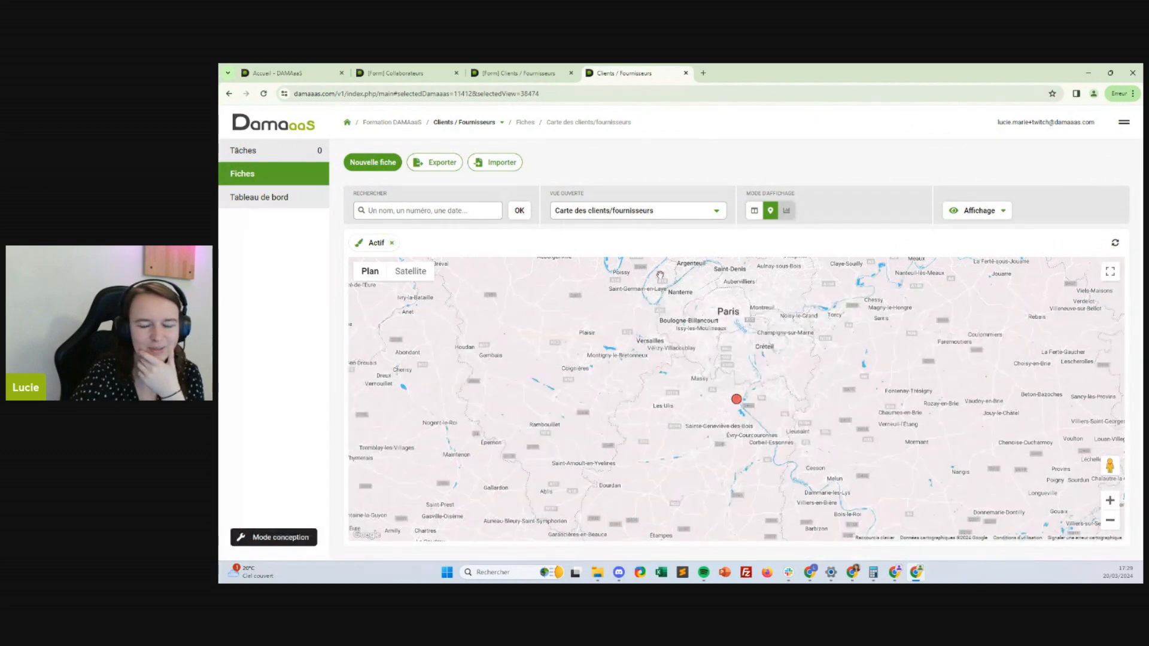
click(736, 401)
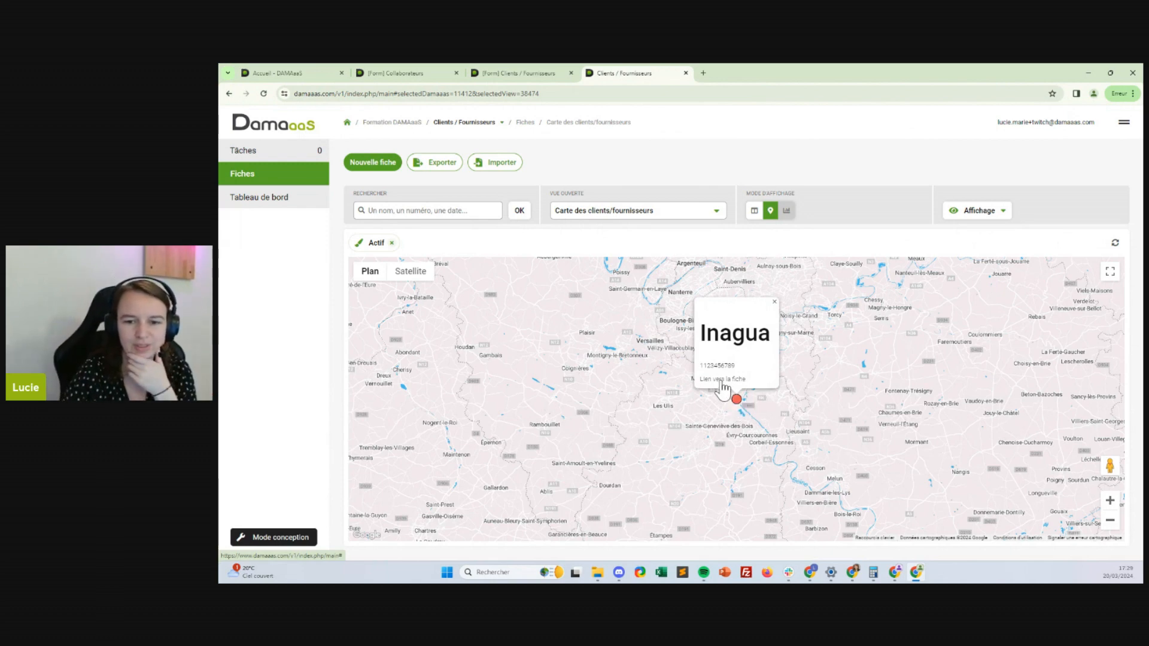
click(721, 379)
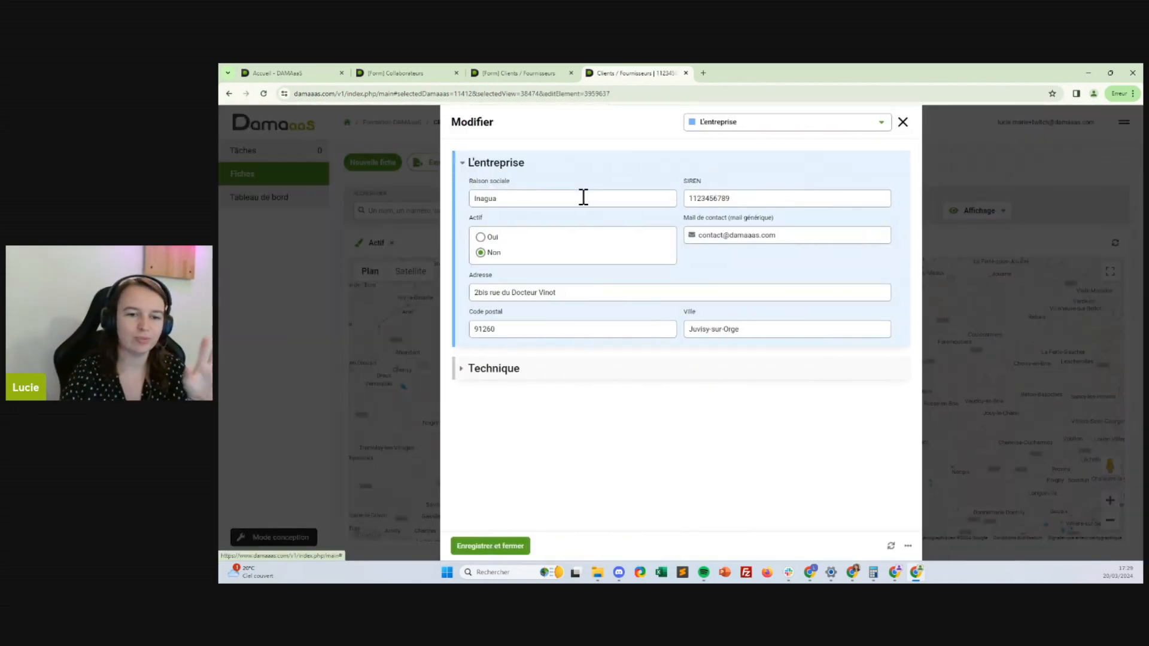
click(481, 237)
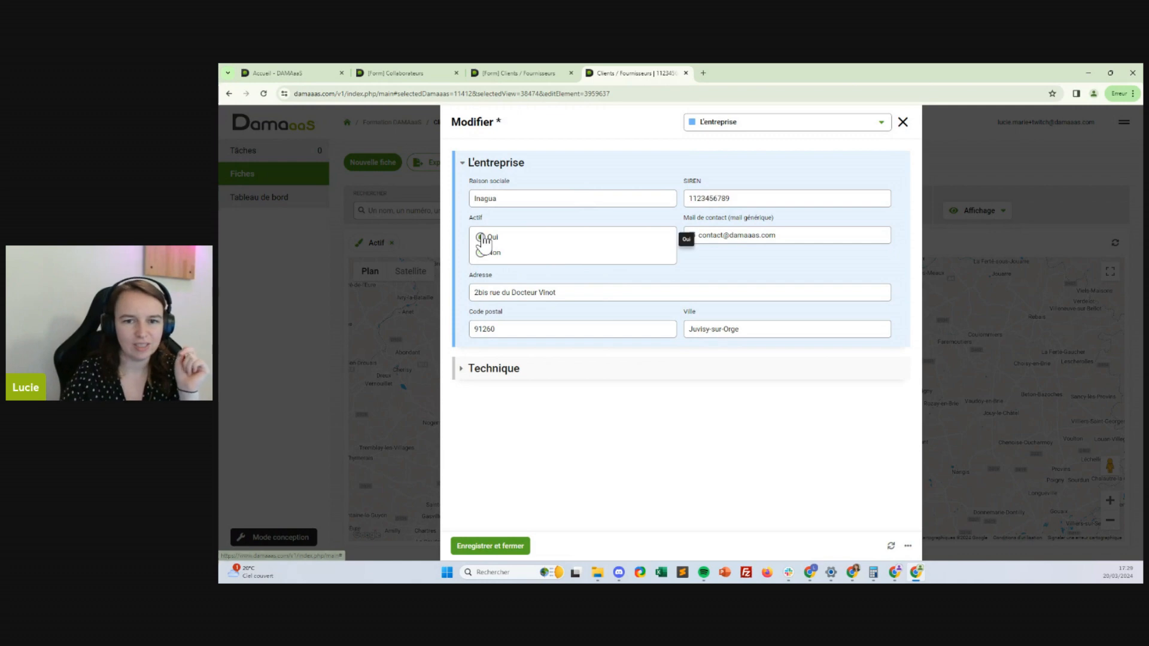
click(494, 546)
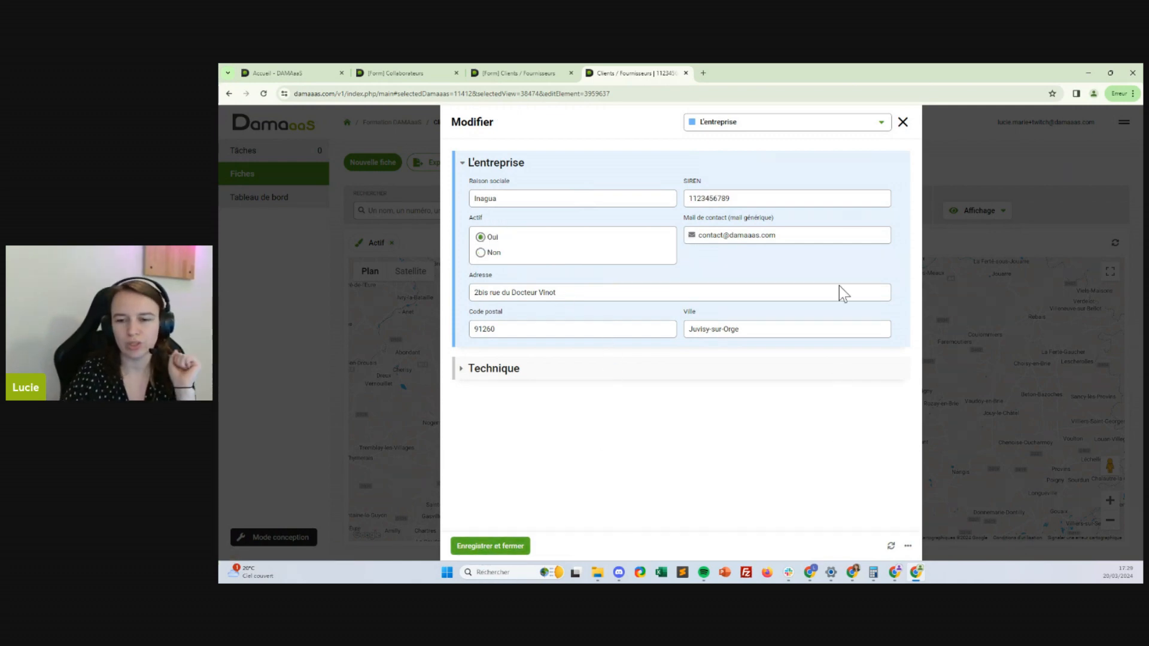
click(901, 122)
click(1114, 244)
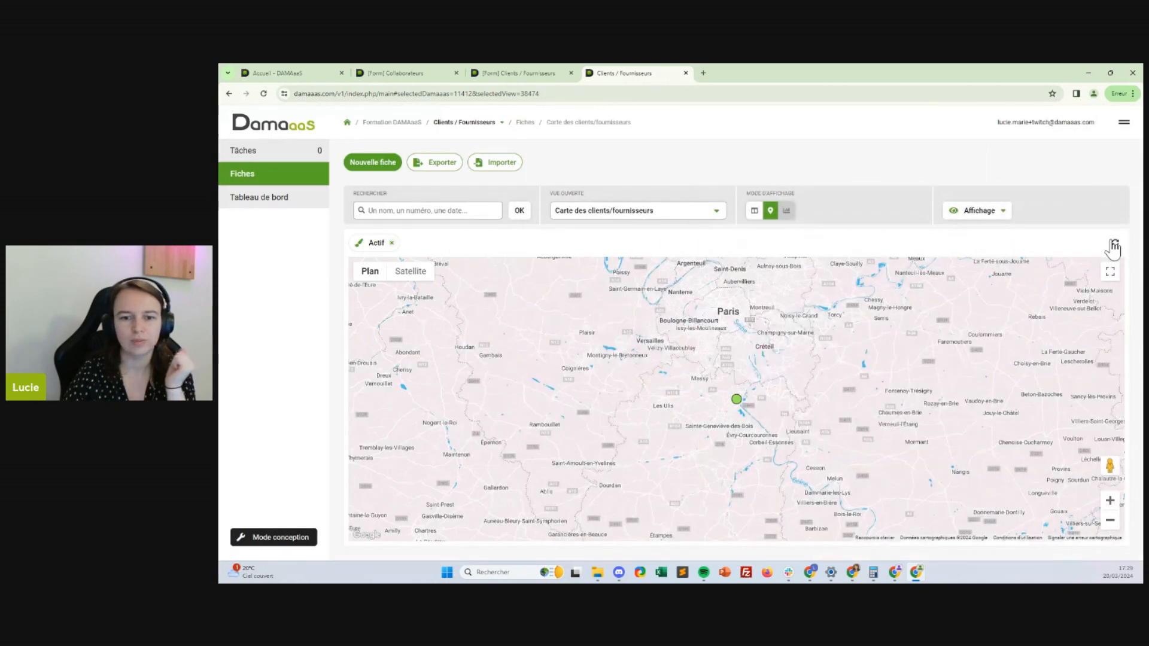
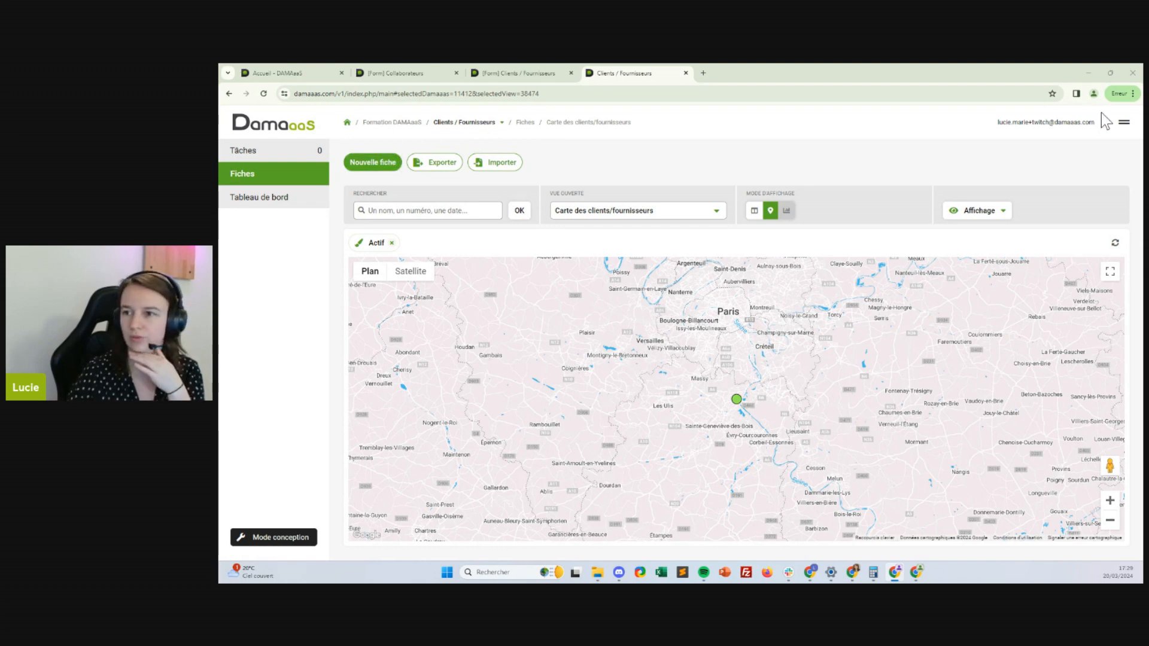
Open the Menu de gestion panel over the Clients / Fournisseurs map view
click(1123, 122)
Create a new module named 'Contacts clients/fournisseurs' from Nouveau module
click(1047, 503)
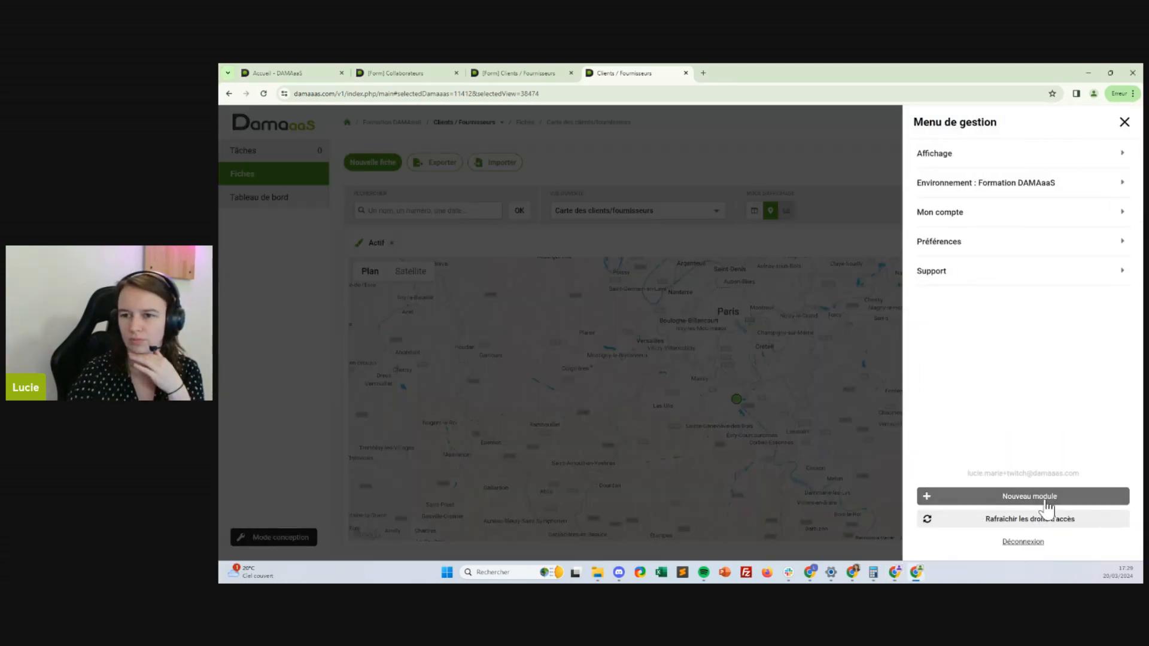
click(957, 215)
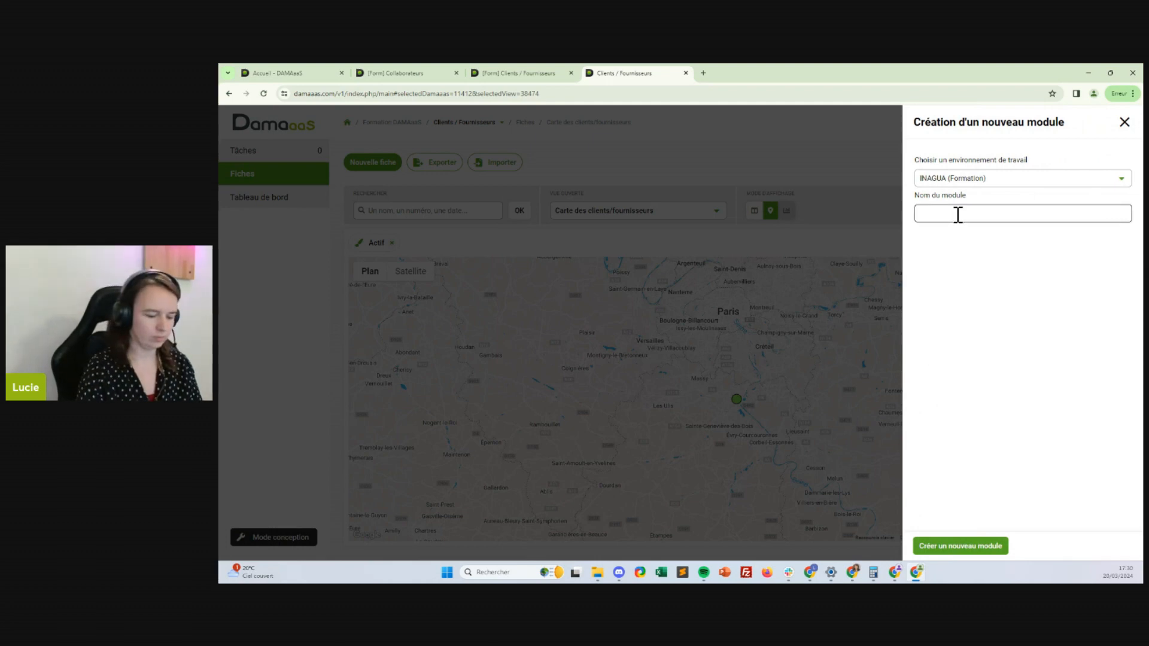
text(s clients)
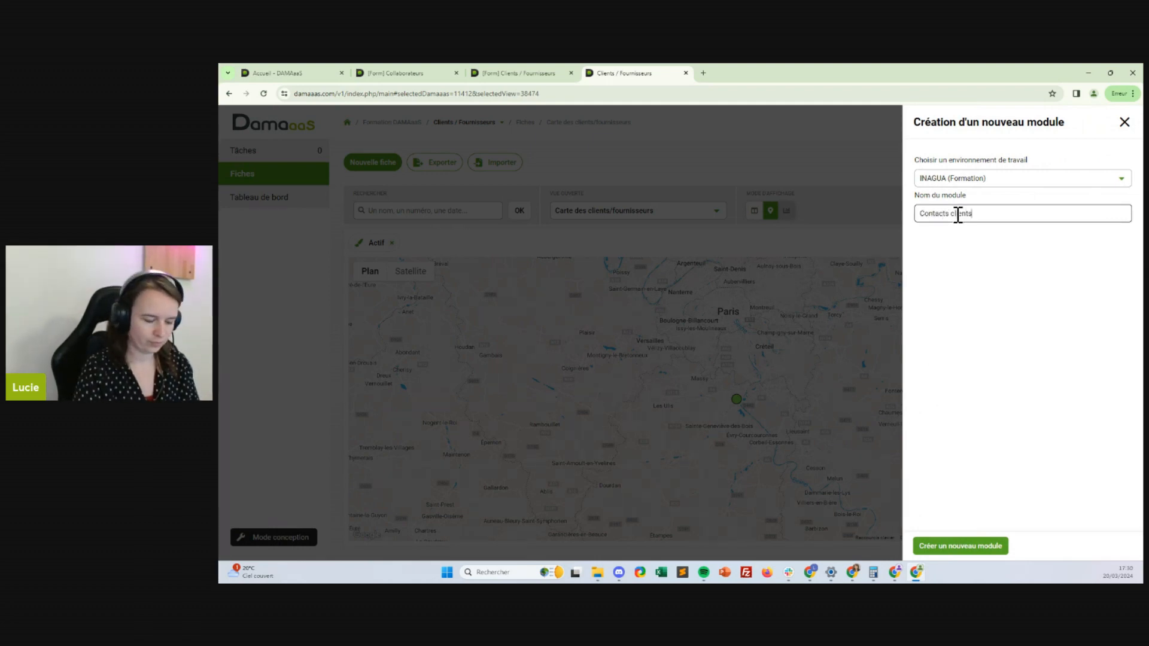
text(/fournisseurs)
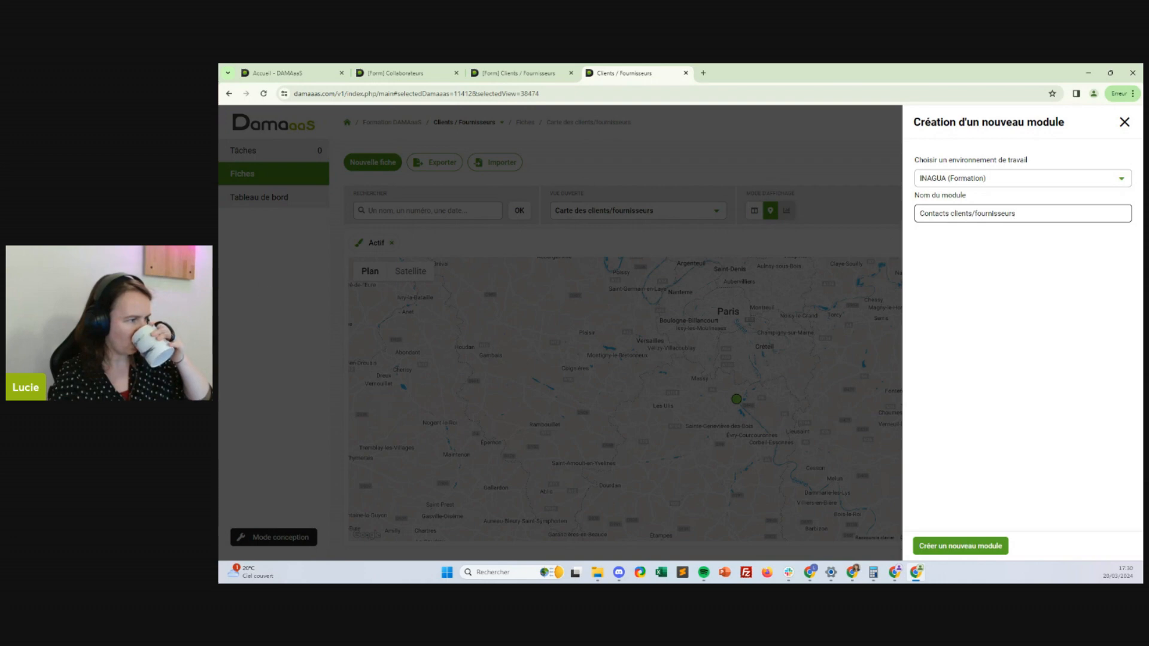
click(968, 542)
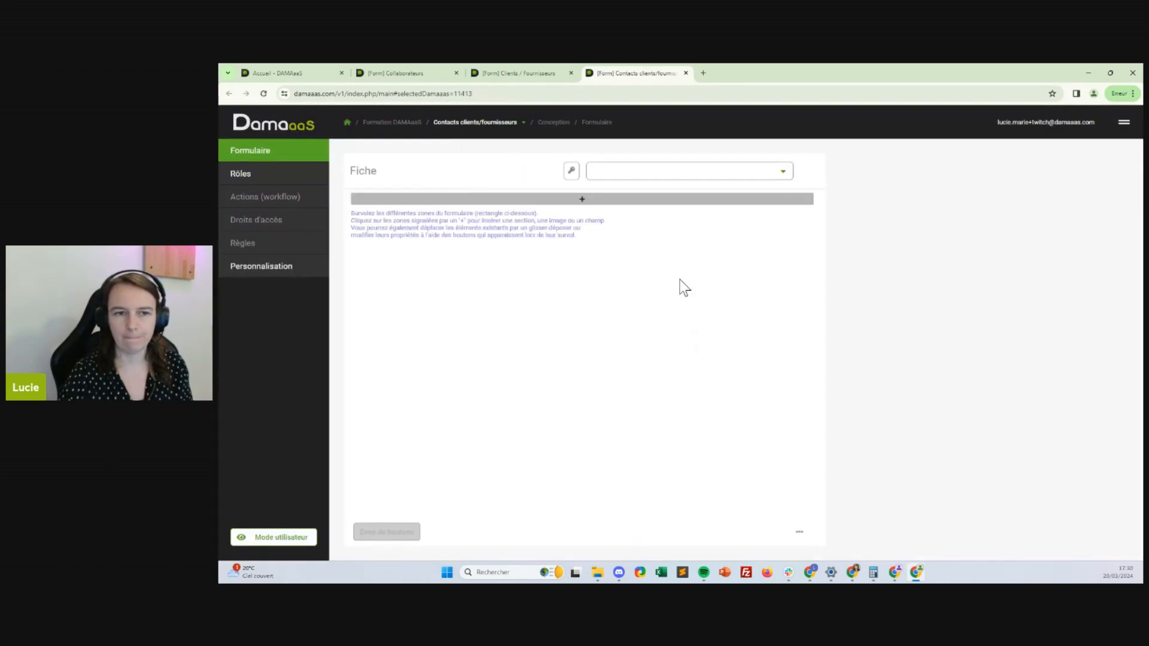
Insert a section named 'Le contact' coloured Jaune into the empty form
click(565, 200)
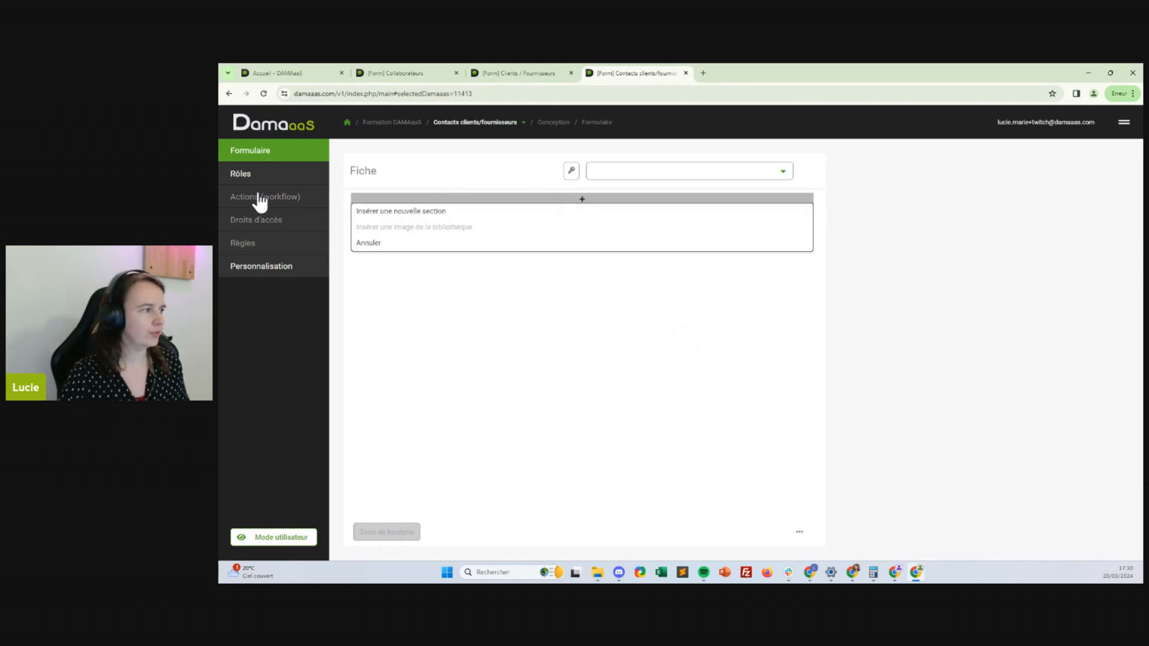
click(528, 212)
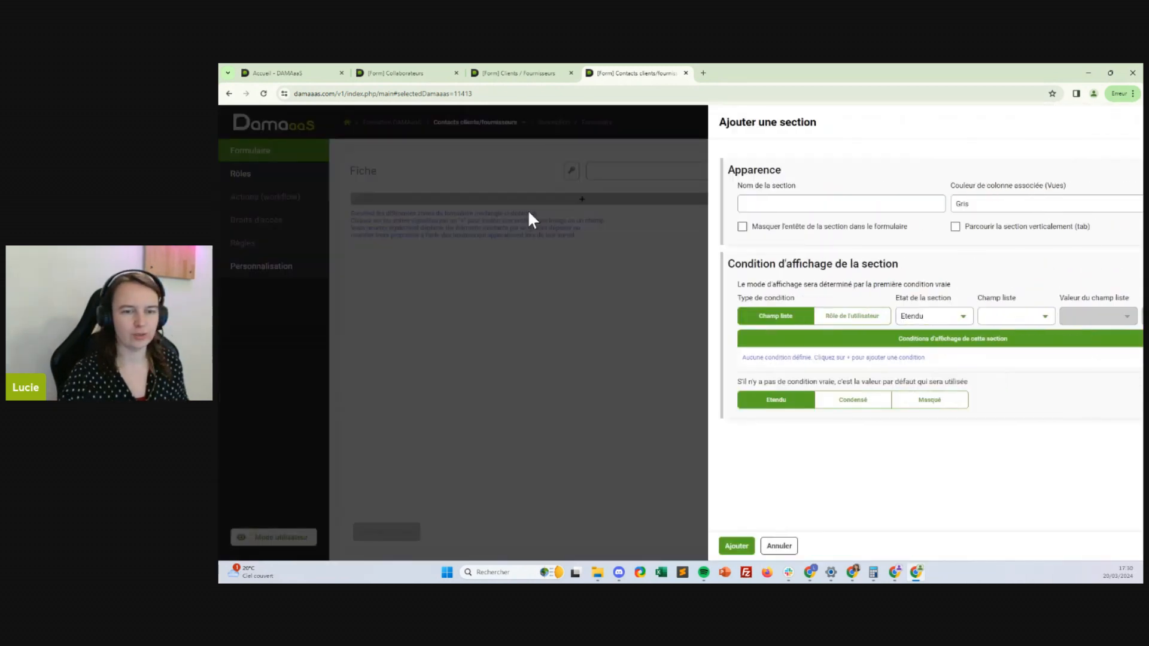
click(815, 203)
text(Le contact)
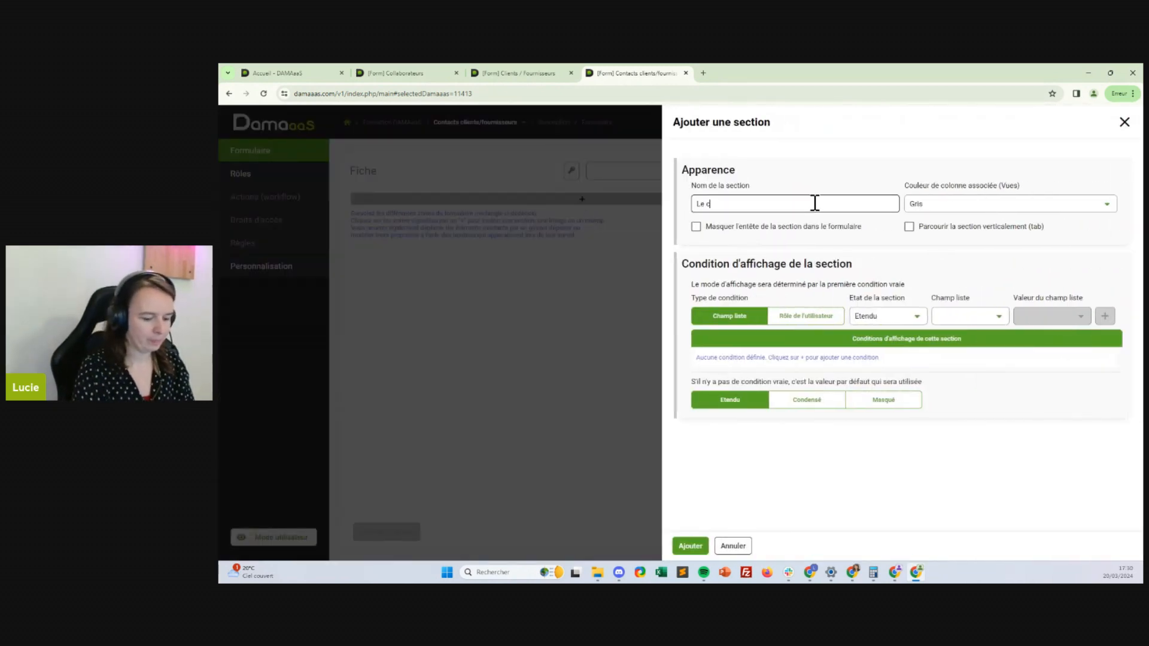
click(944, 205)
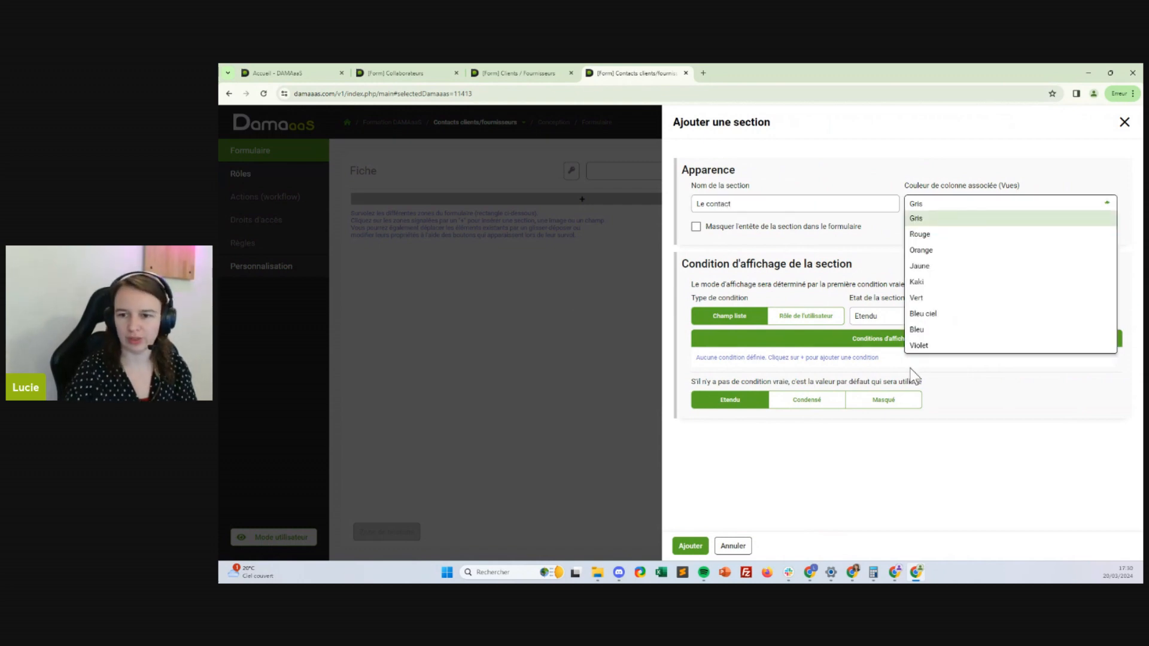
click(939, 266)
click(691, 546)
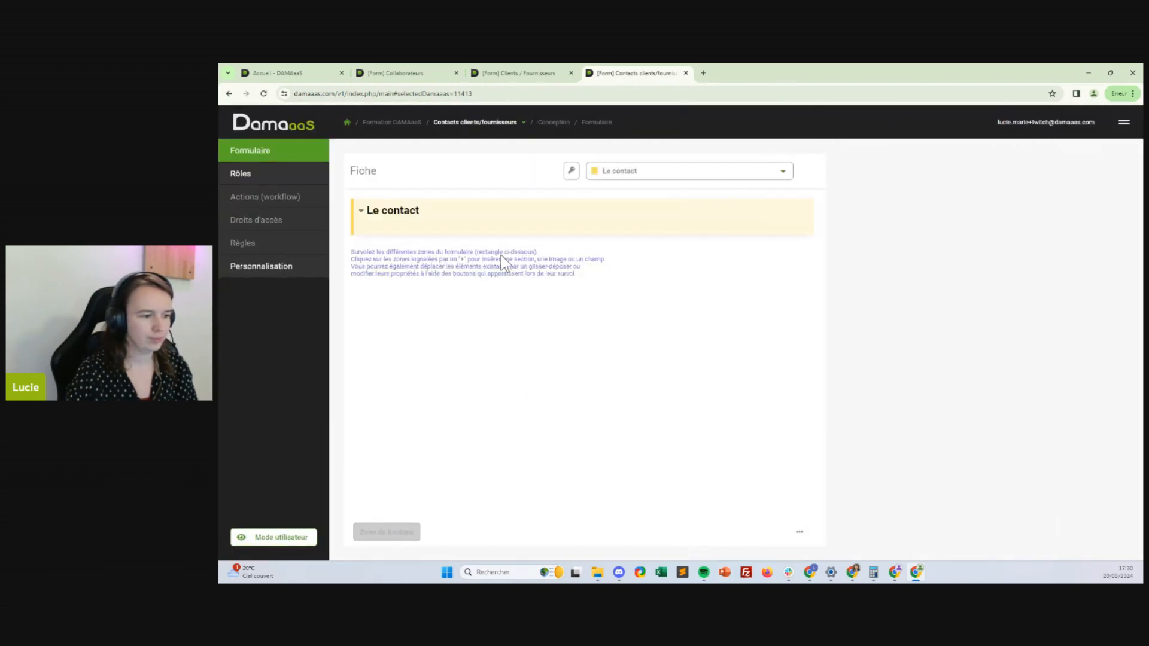
Insert a second section named 'Technique', set to Masqué by default
mouse_move(465, 233)
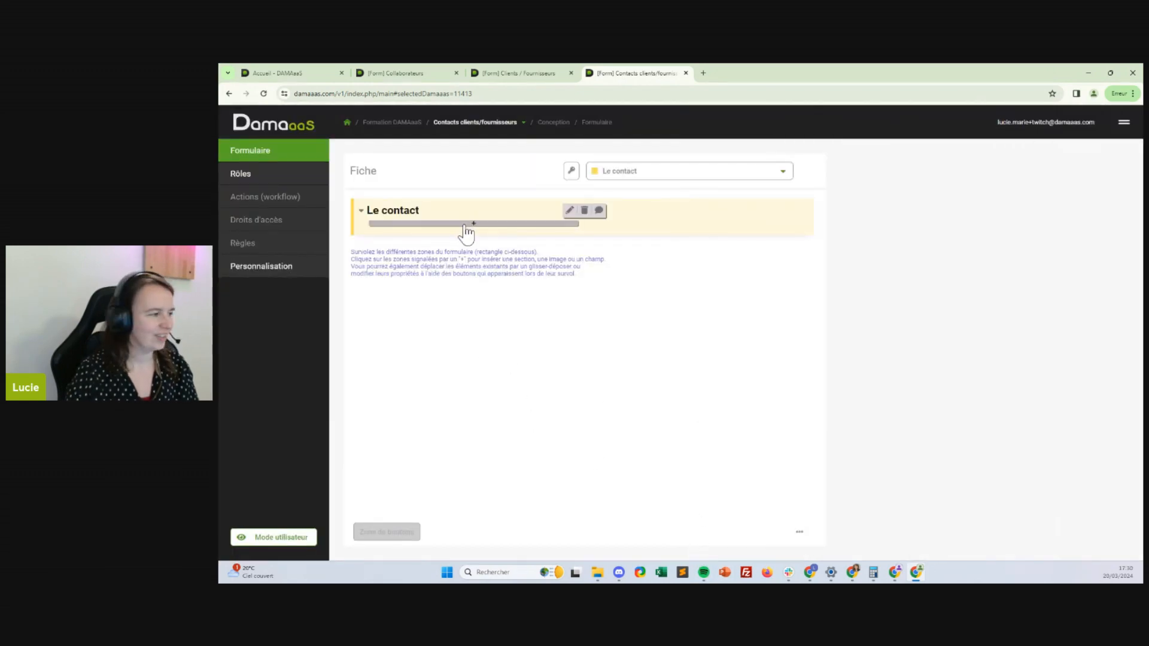
click(457, 239)
click(467, 250)
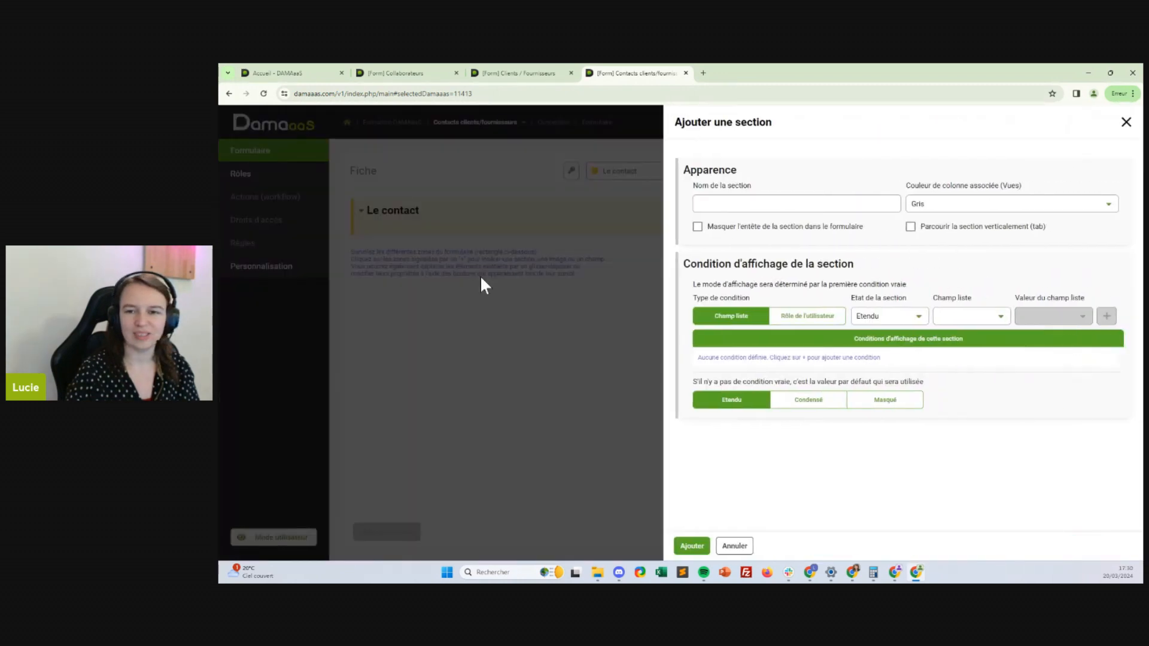
click(773, 196)
text(Techn)
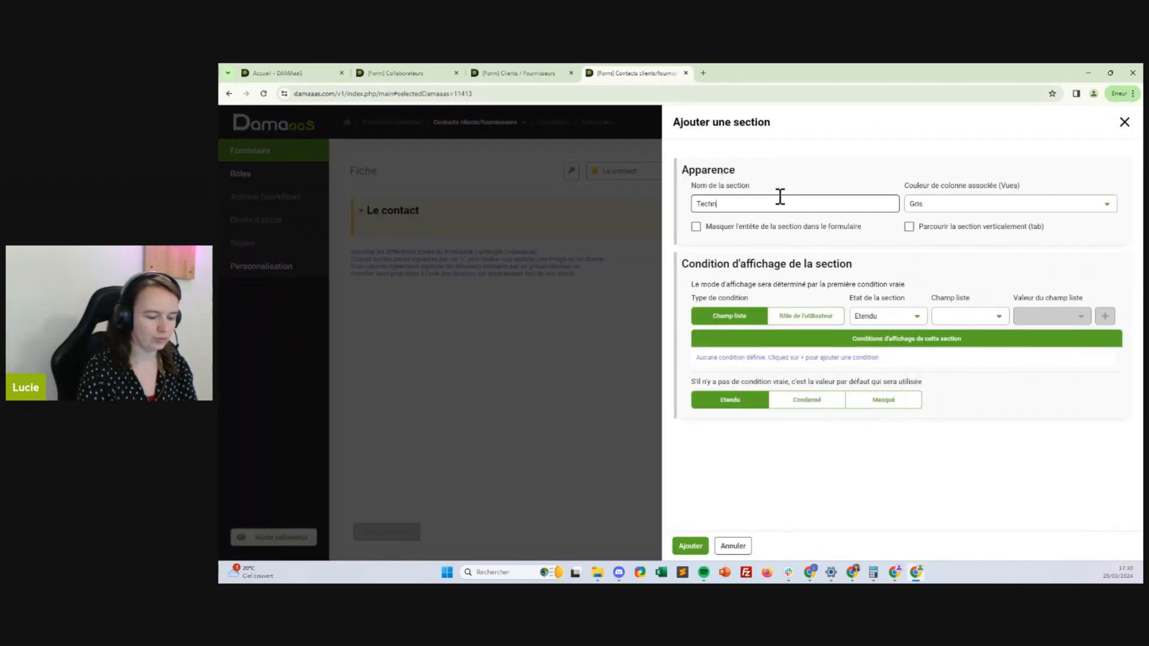
text(ique)
click(899, 400)
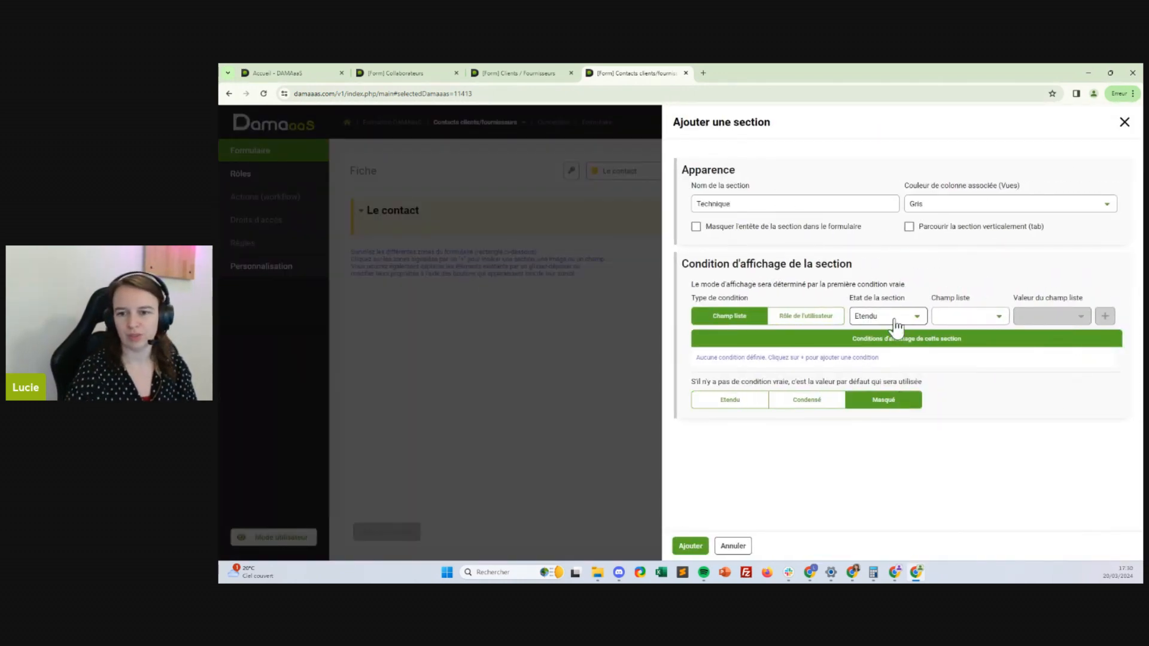
Give Technique a Condensé display condition for role Tous les droits and add it
click(896, 326)
click(873, 346)
click(987, 320)
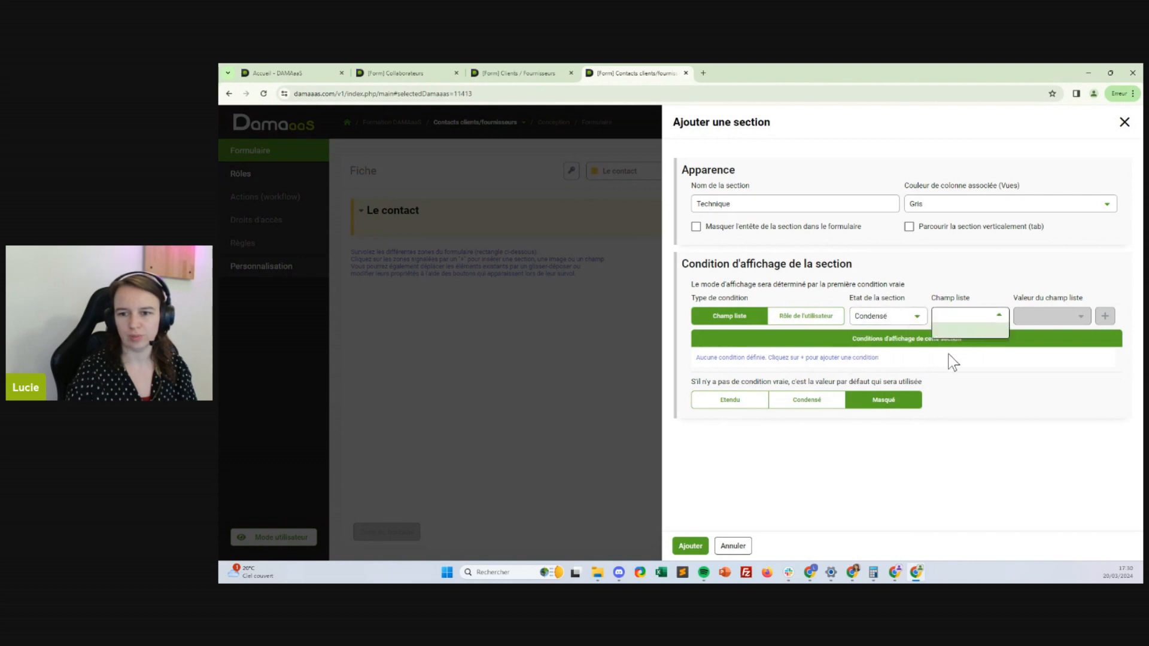
click(815, 317)
click(958, 318)
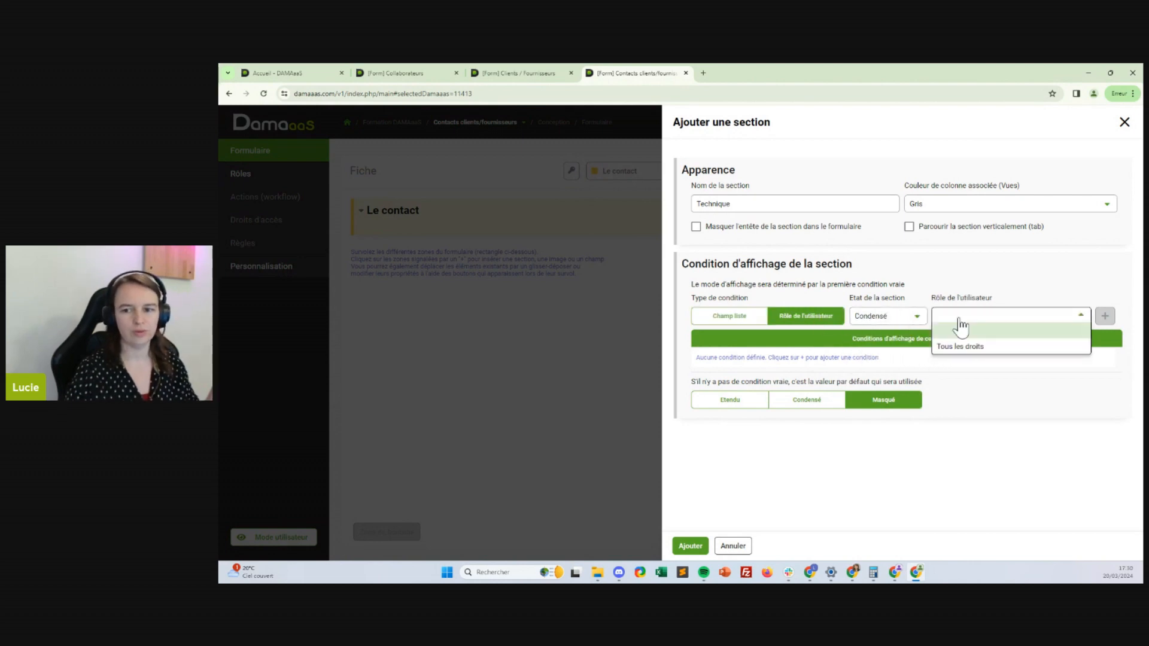
click(963, 347)
click(1105, 316)
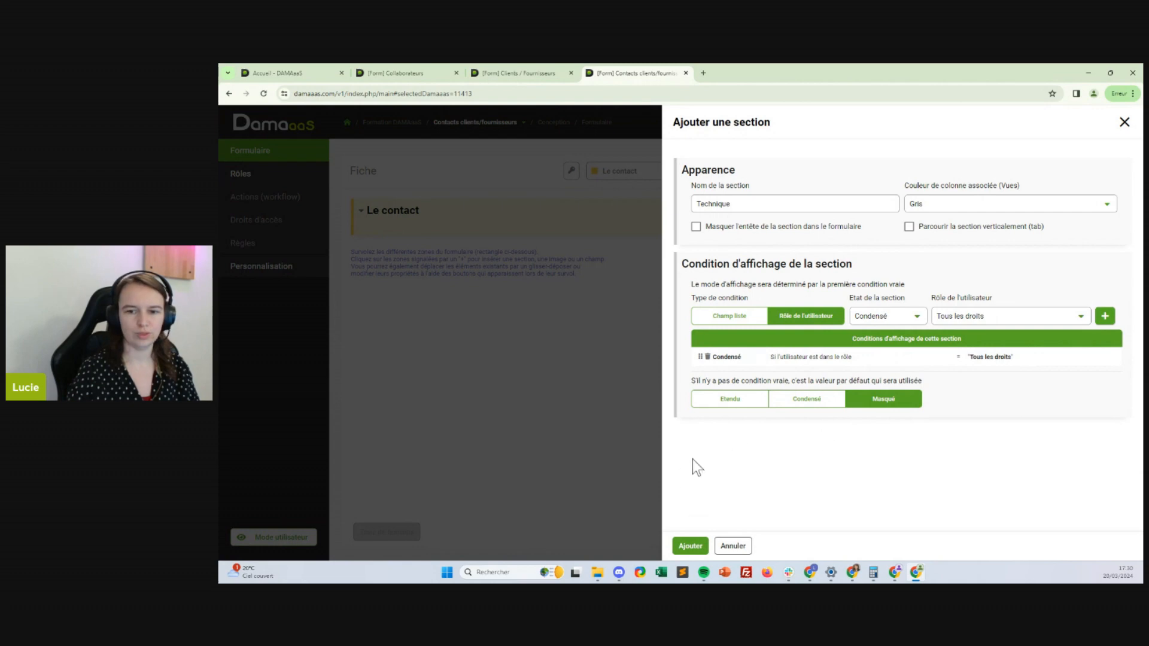
click(689, 545)
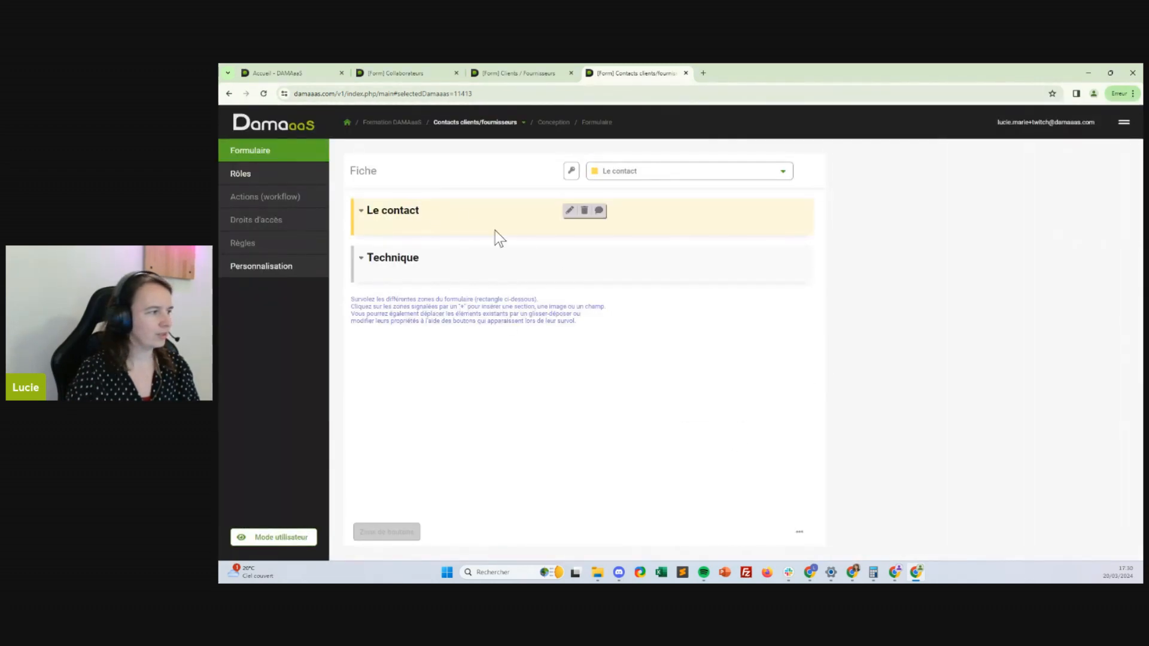
Add an Email-type field named 'Mail' to the Le contact section
mouse_move(492, 231)
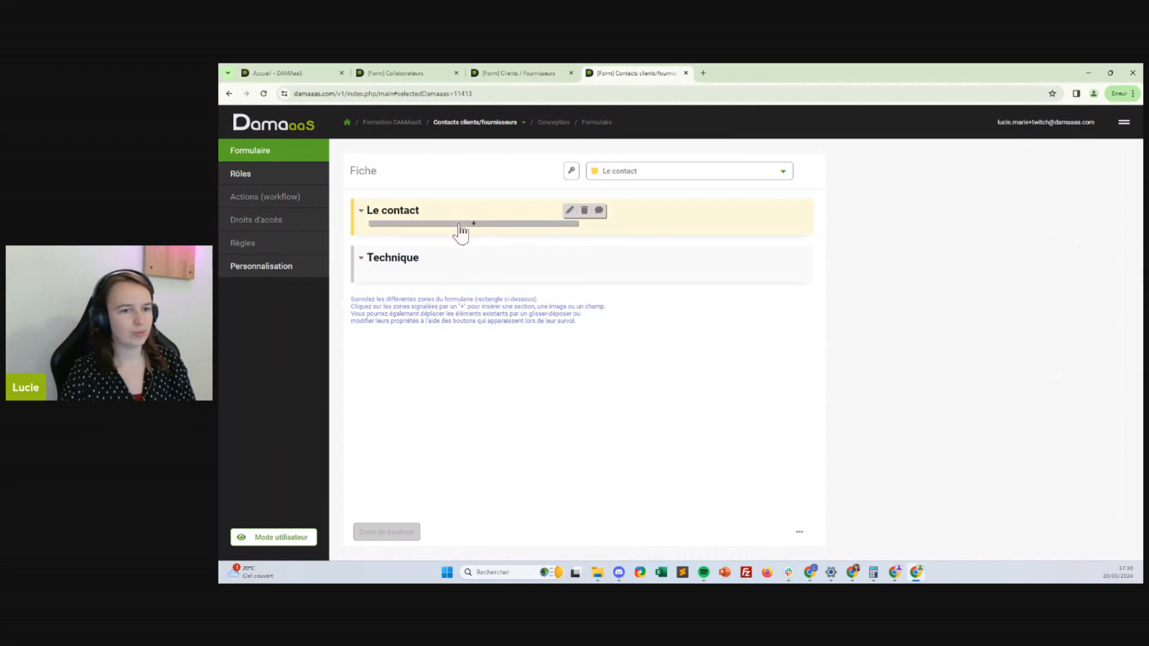
click(461, 225)
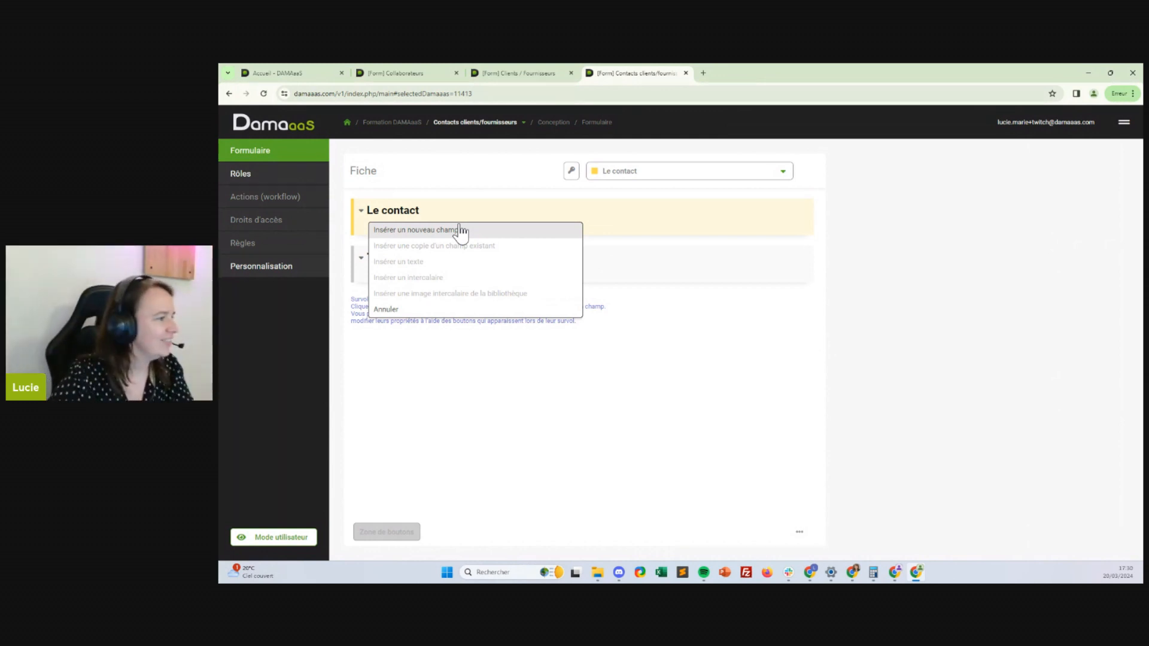
click(398, 232)
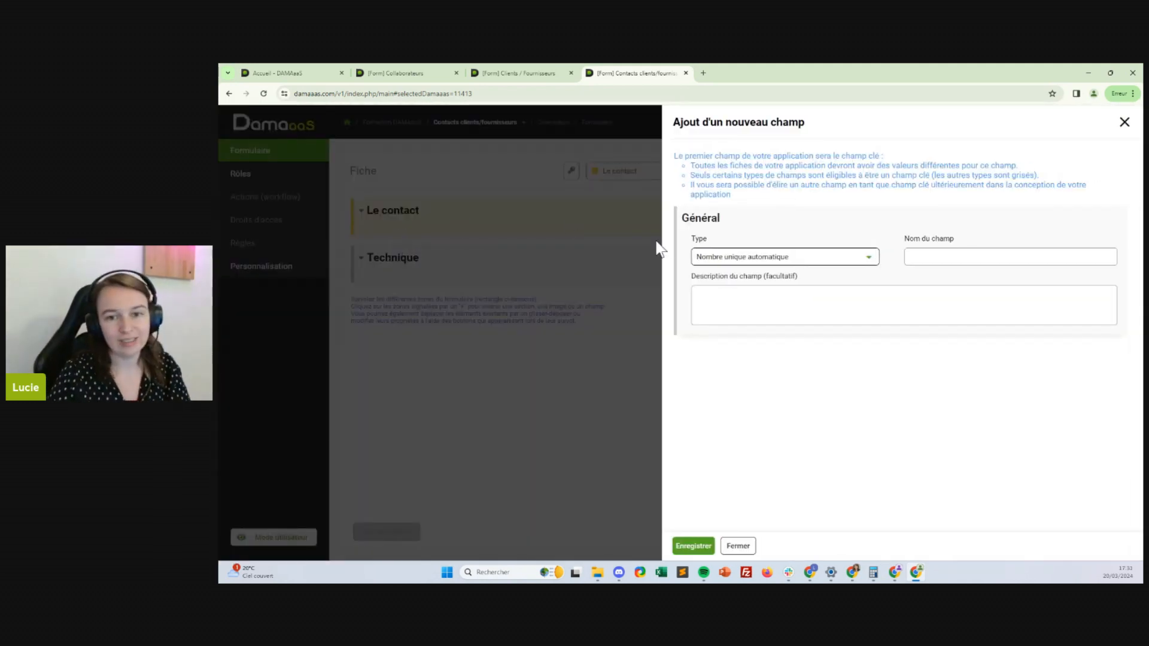
click(711, 263)
click(729, 312)
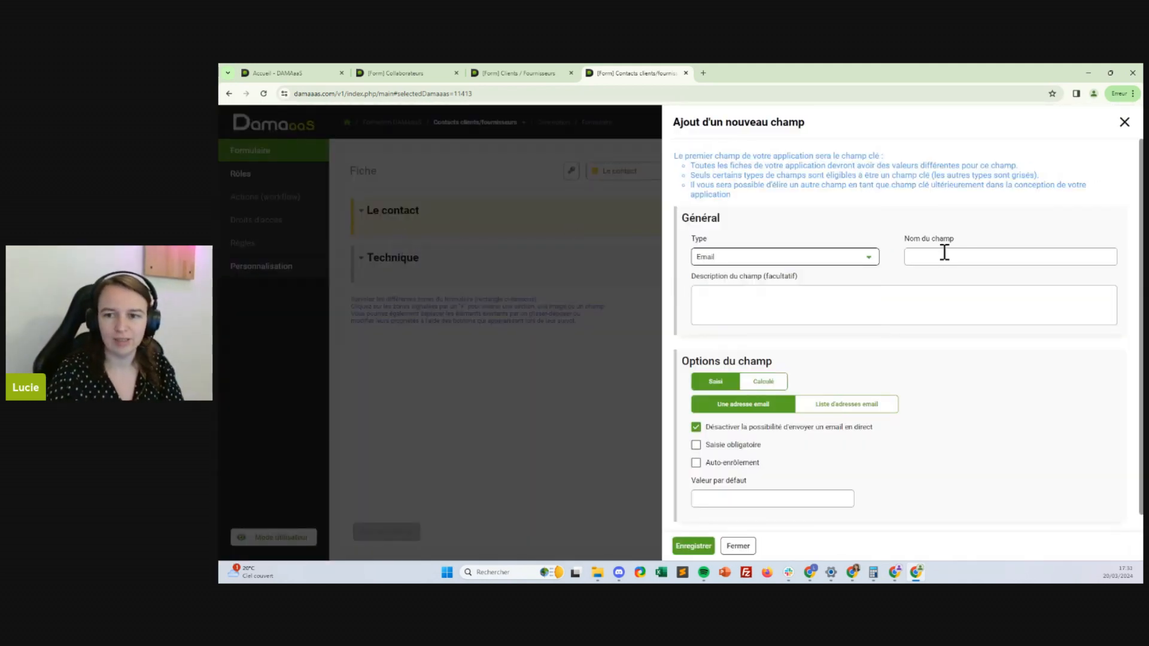
click(941, 259)
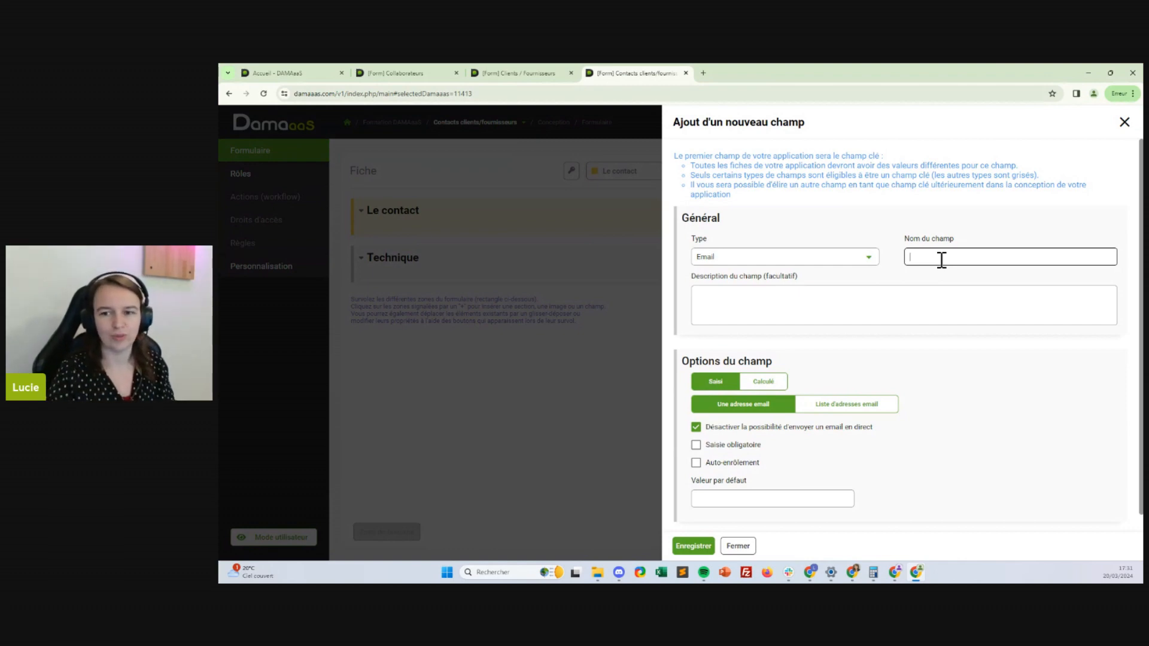
text(Mail)
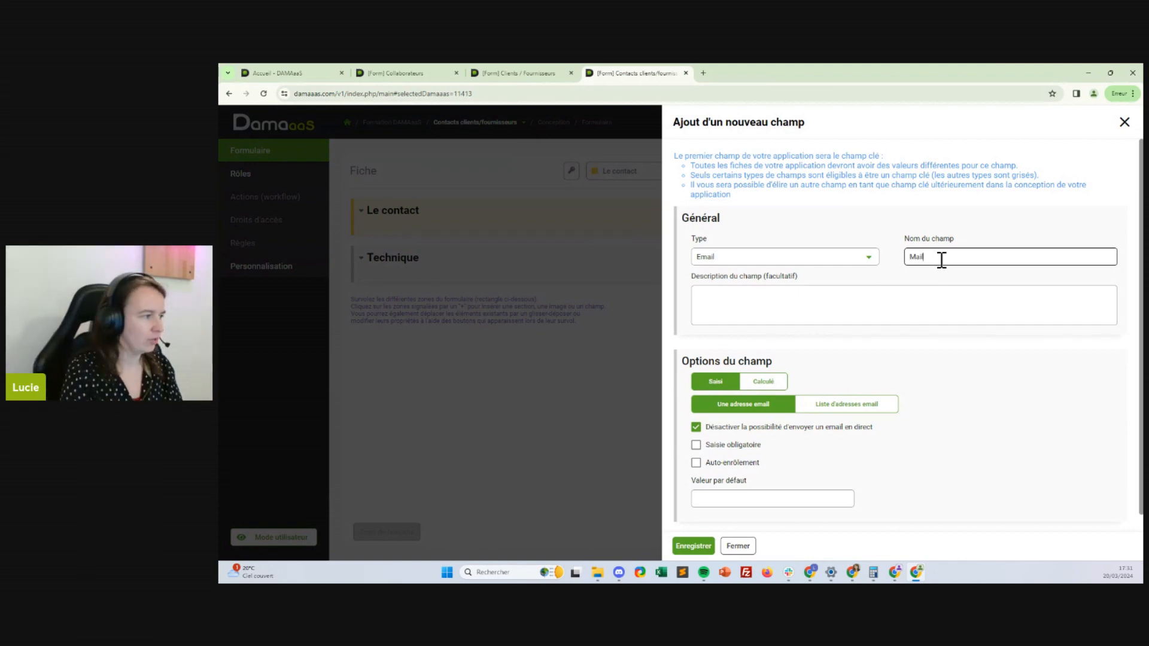
click(691, 545)
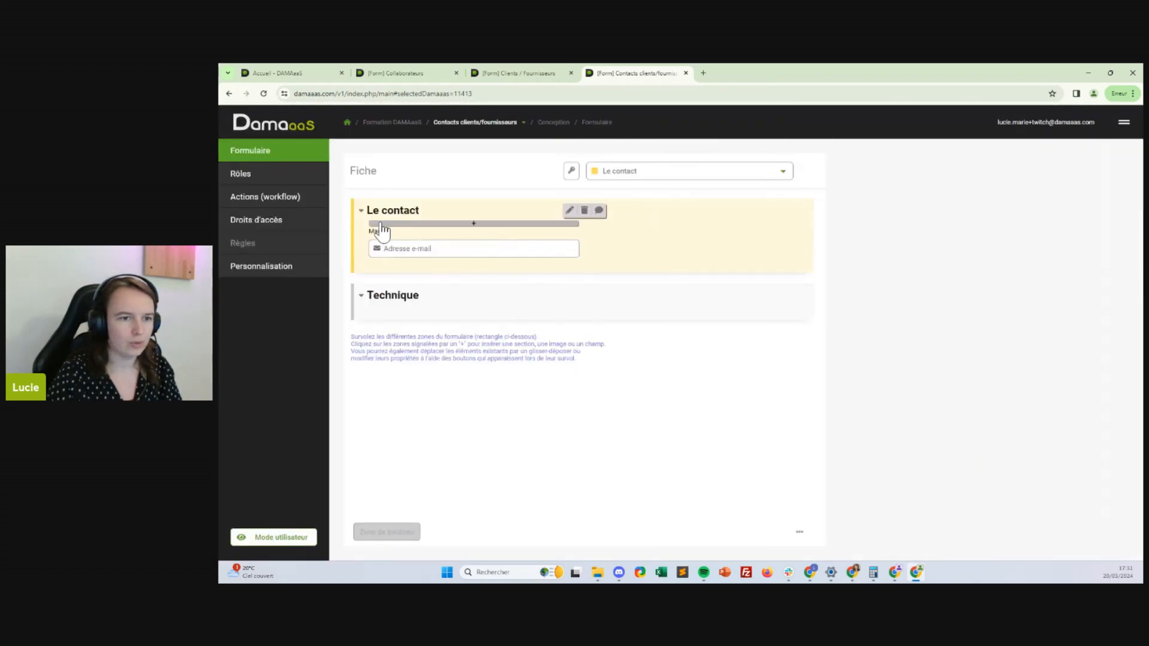
Add Texte fields 'Nom' and 'Prénom' to Le contact
click(390, 226)
click(390, 230)
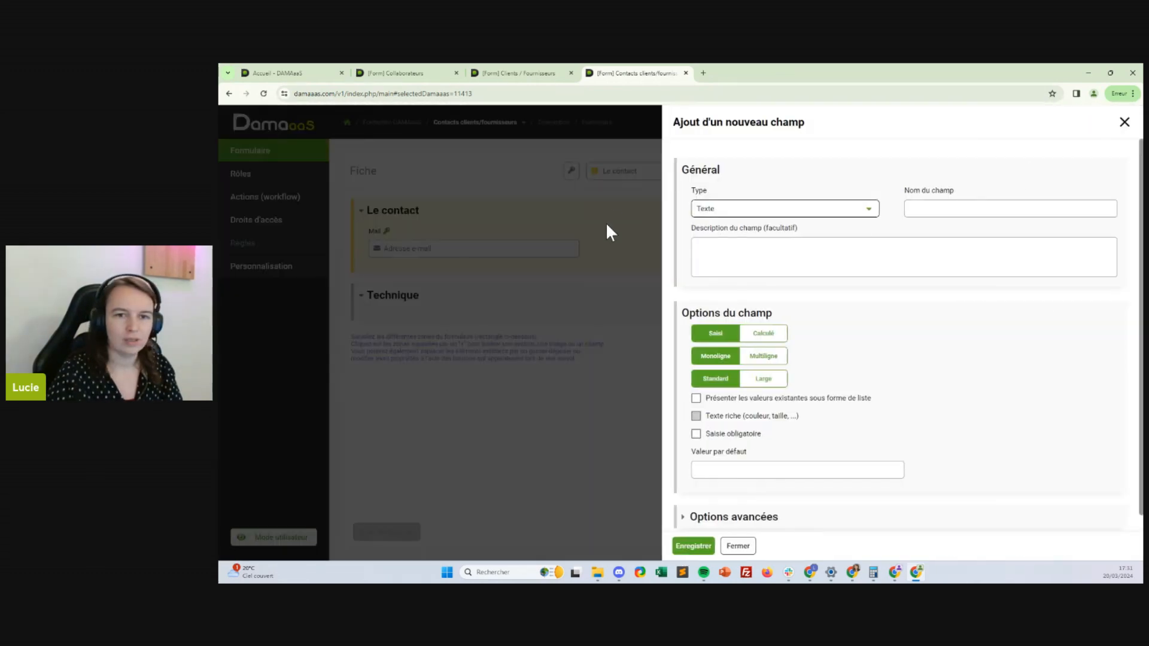
click(959, 209)
text(Nom)
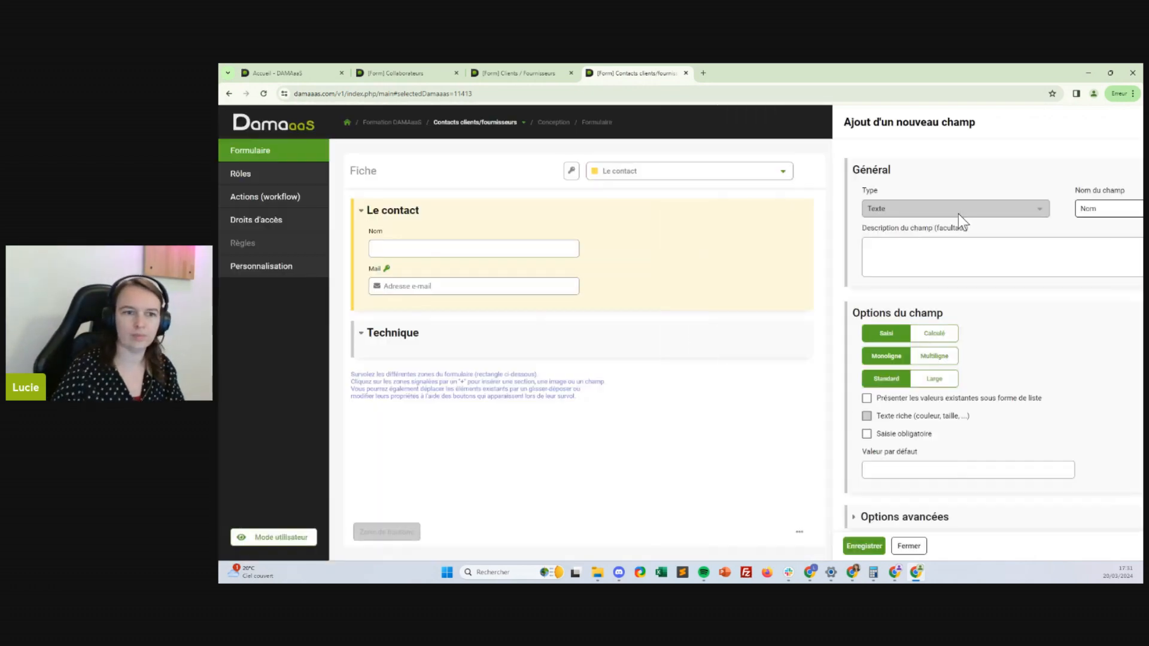
click(631, 243)
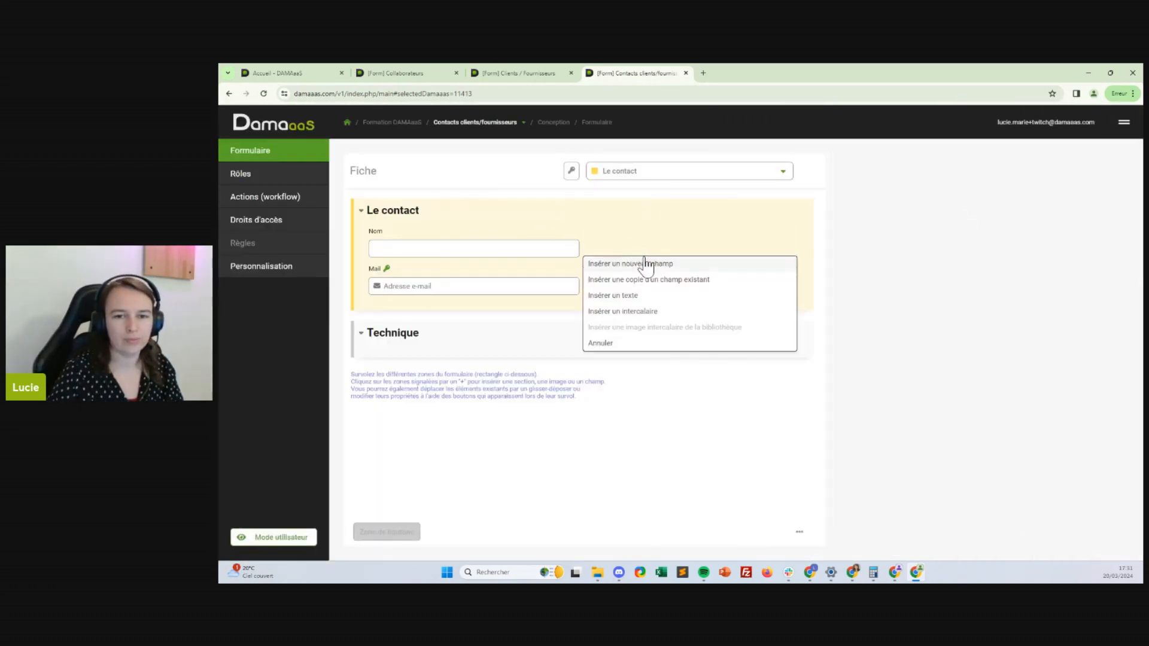
click(641, 262)
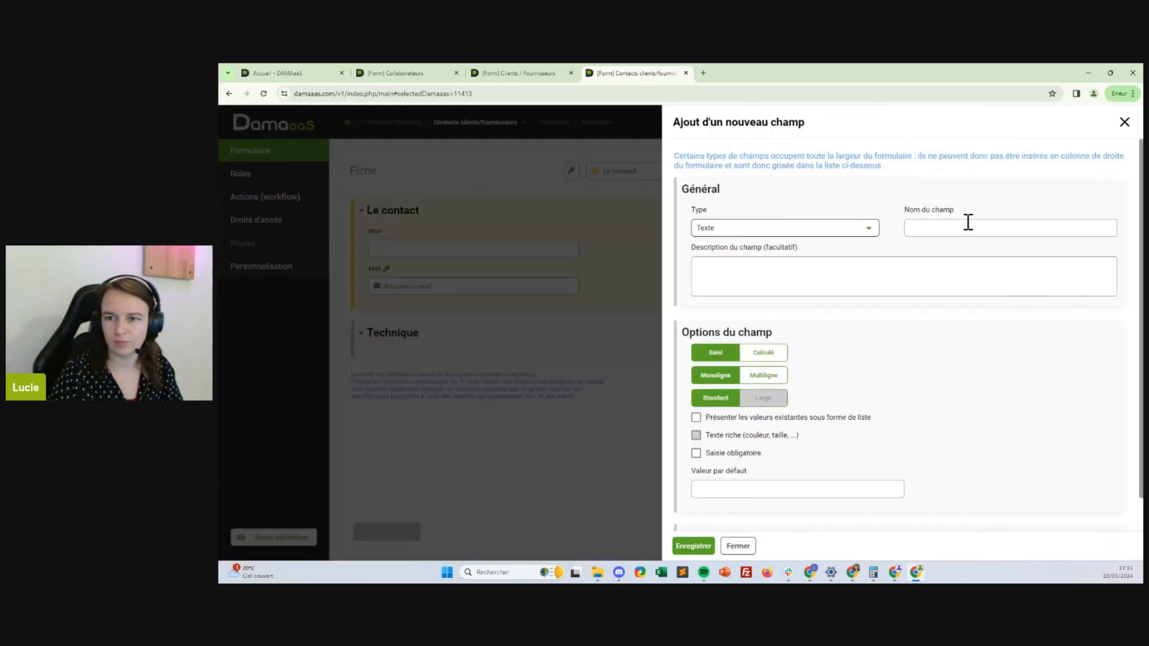
click(970, 227)
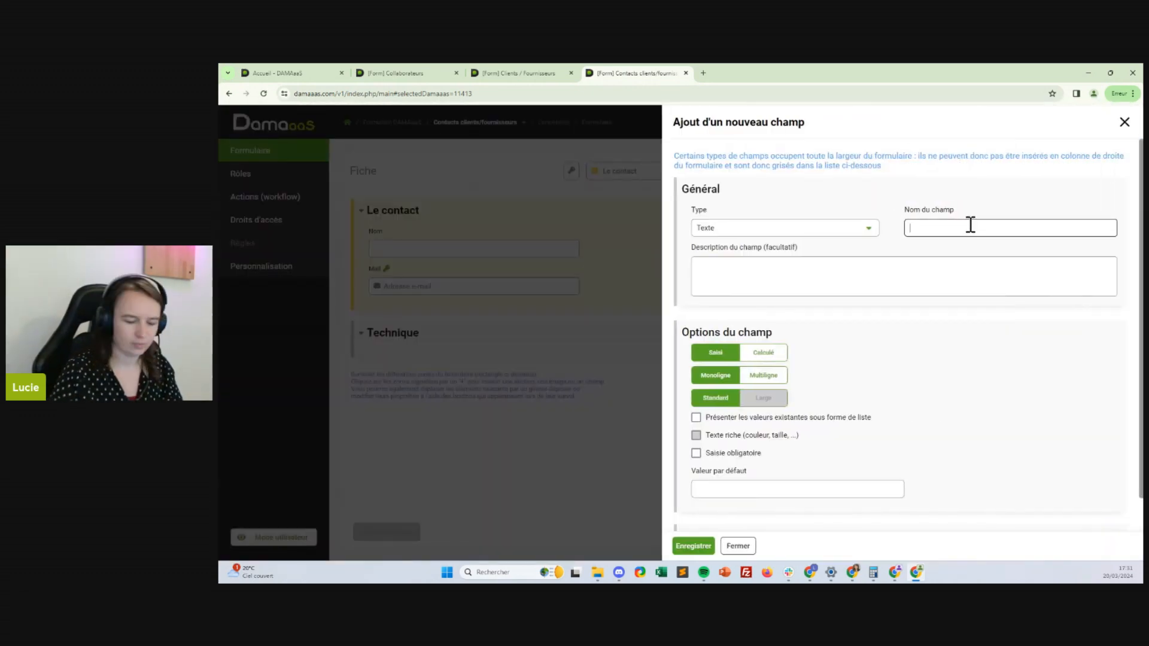
text(Prénom)
key(Return)
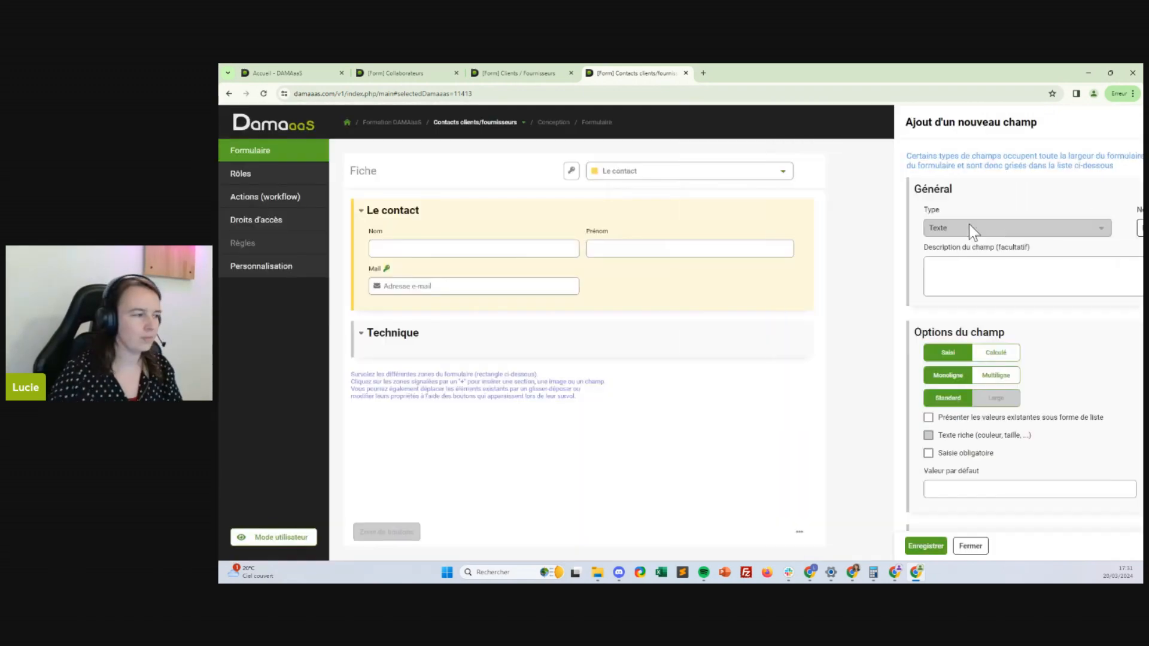
Insert a Téléphone-type field named 'Téléphone' next to Mail, using the +33 format
click(664, 295)
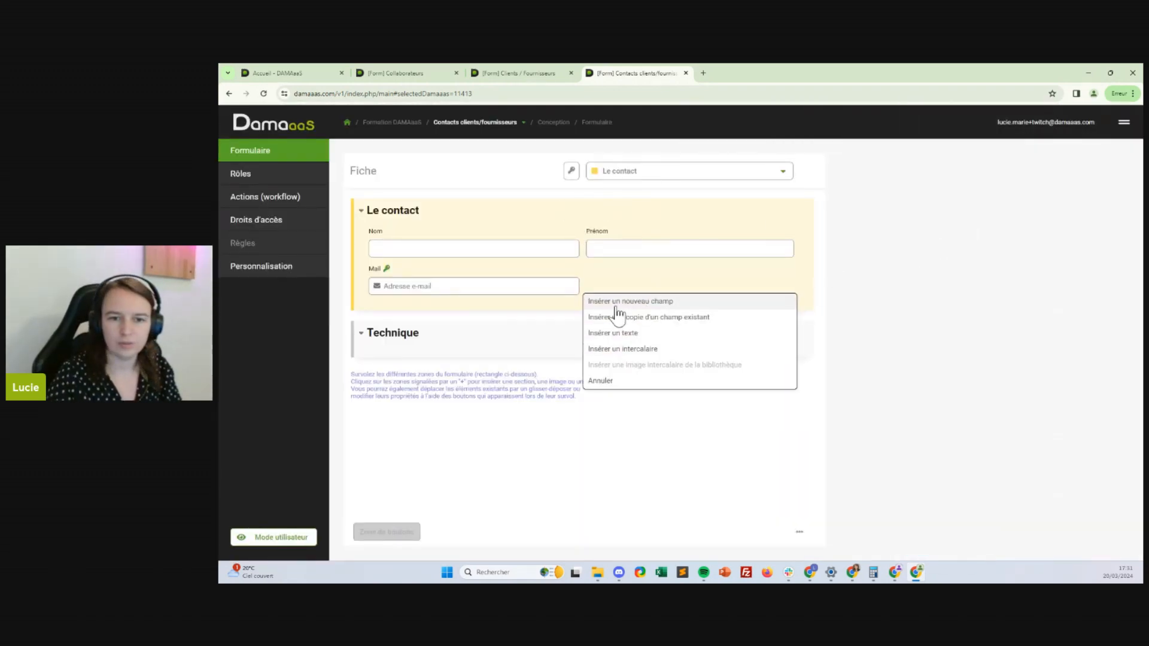
click(614, 307)
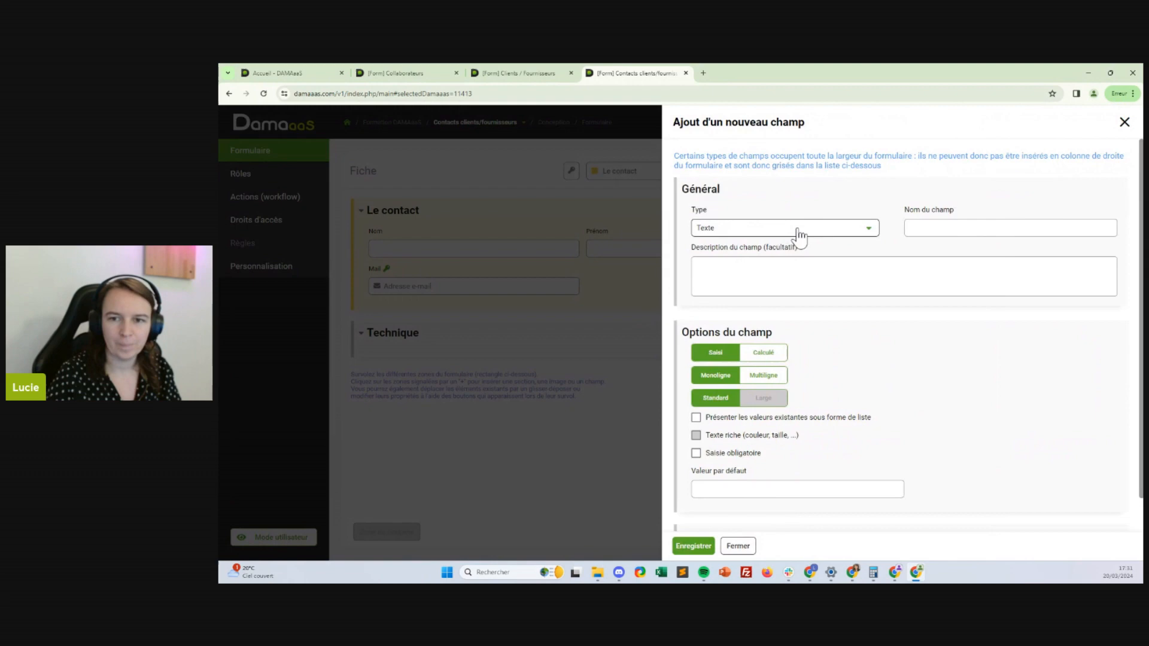
click(797, 232)
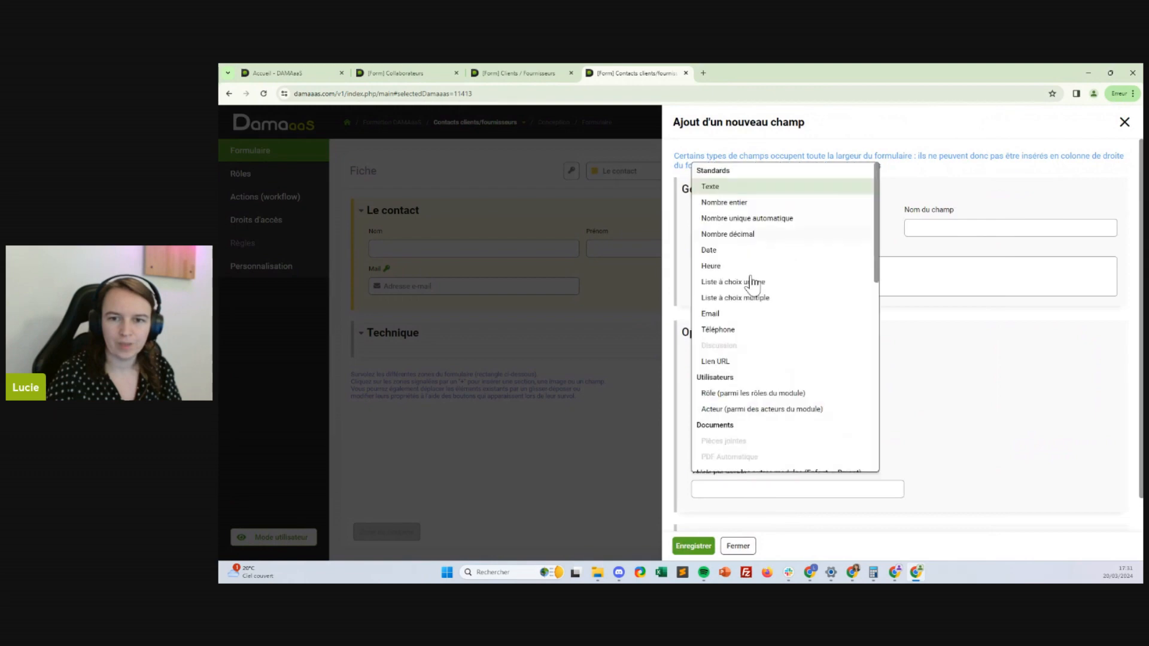
click(717, 328)
click(954, 234)
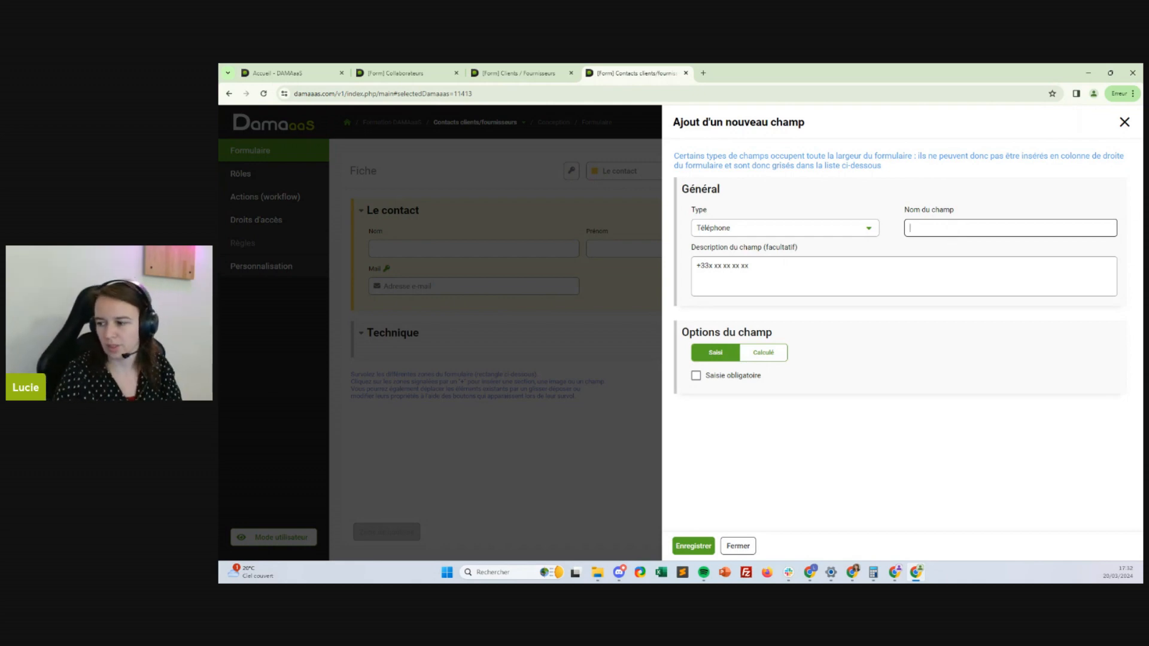
key(alt+Tab)
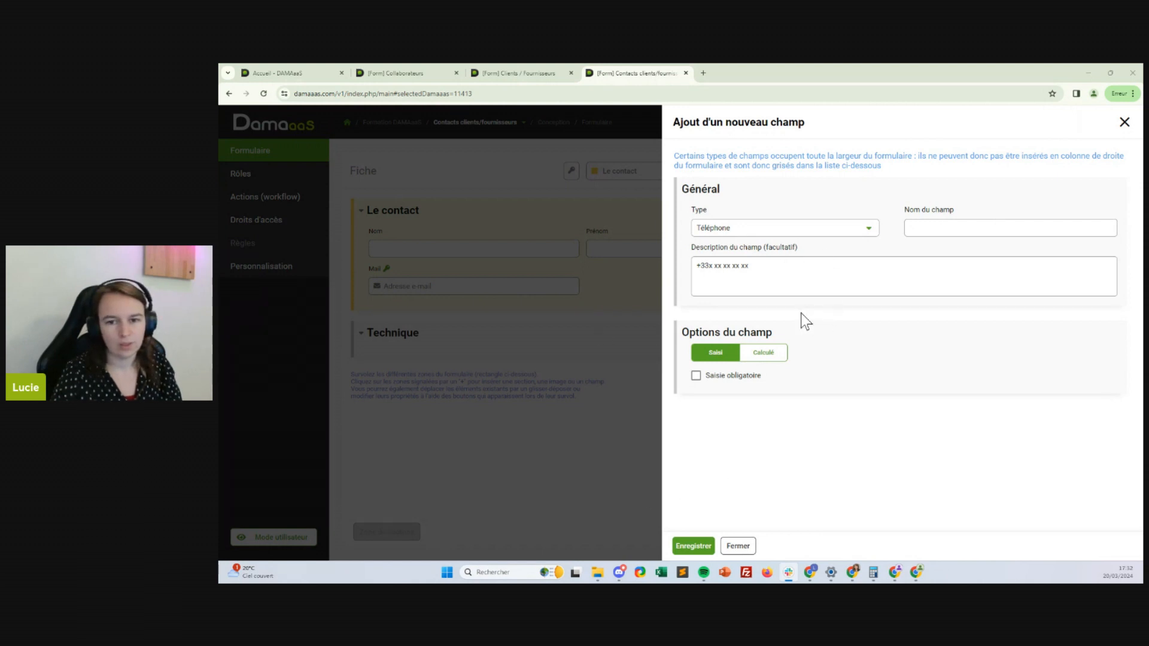
click(916, 231)
text(T)
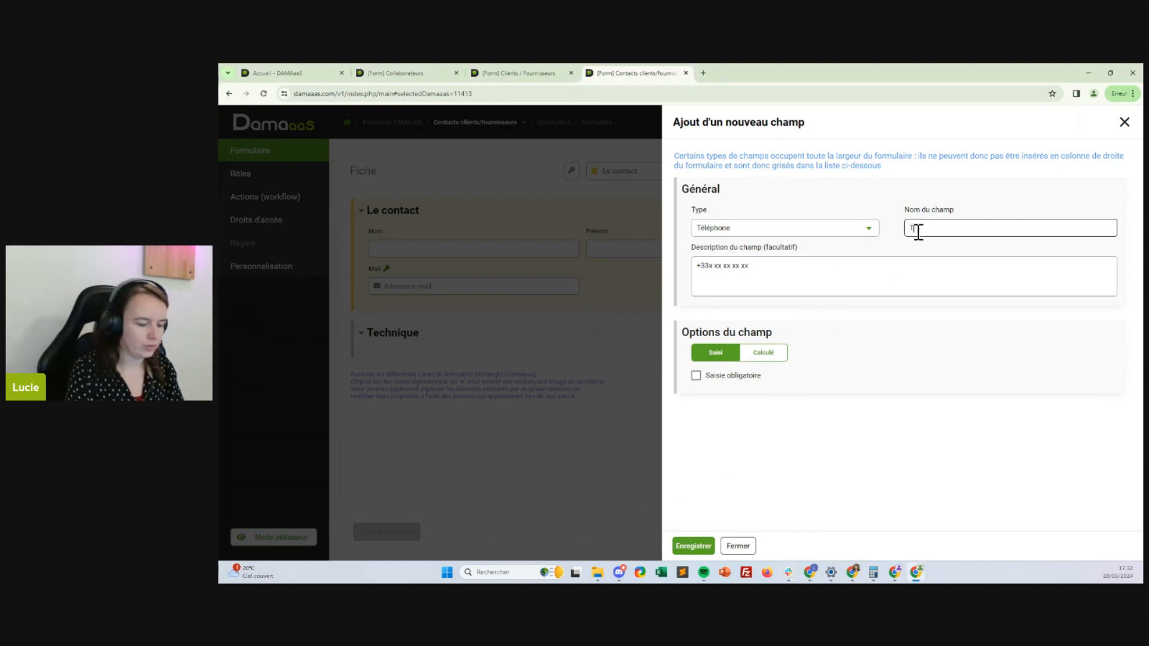
text(él)
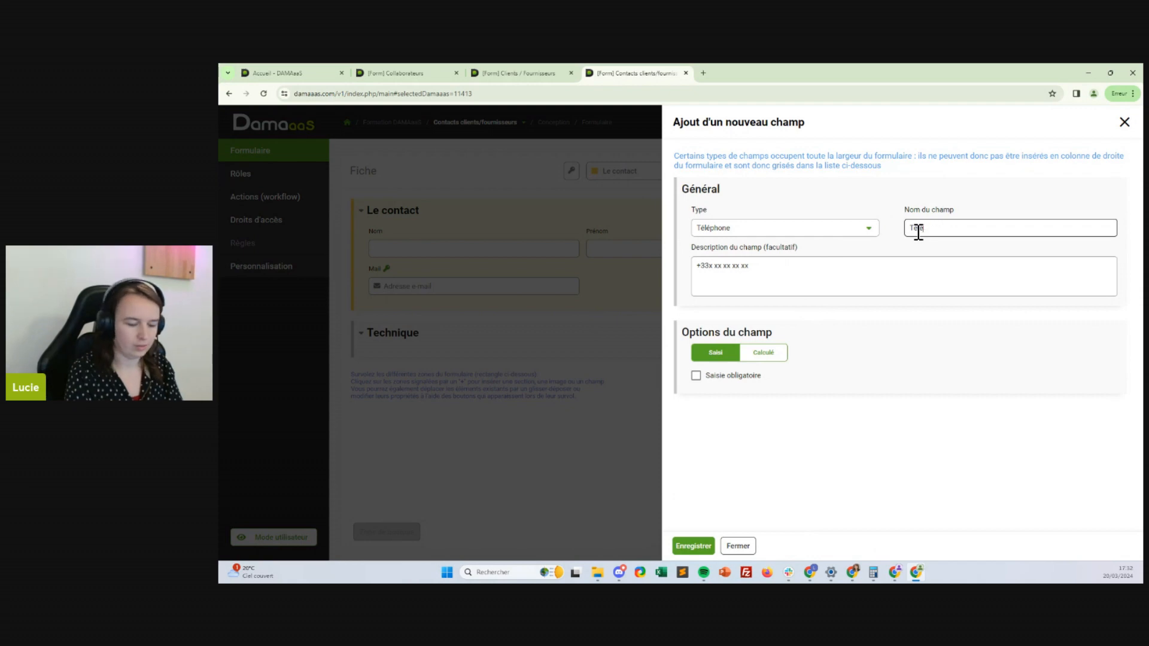
text(éphone)
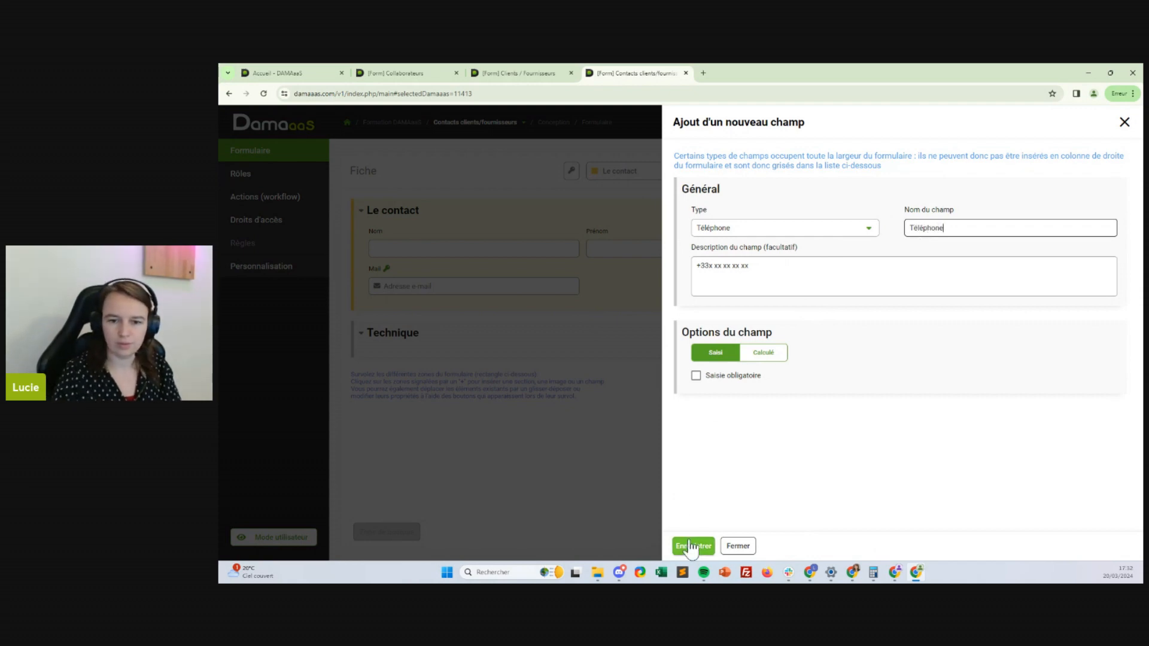
click(692, 546)
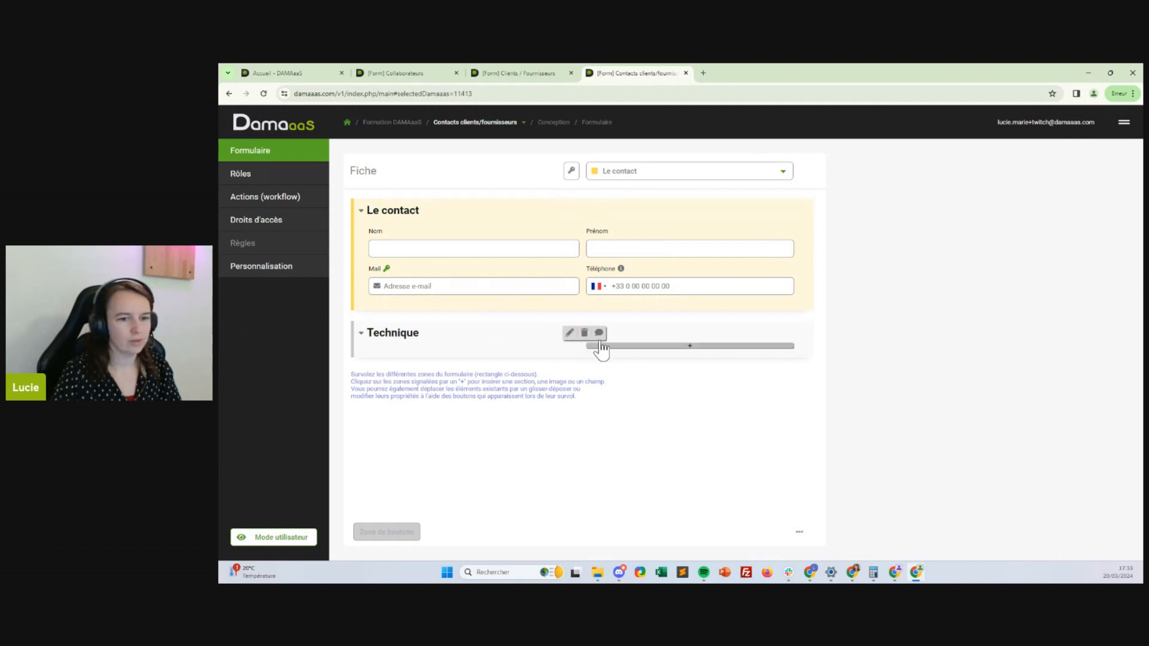
Insert a Liste à choix unique field 'En activité' under Mail, with default value Oui
click(482, 299)
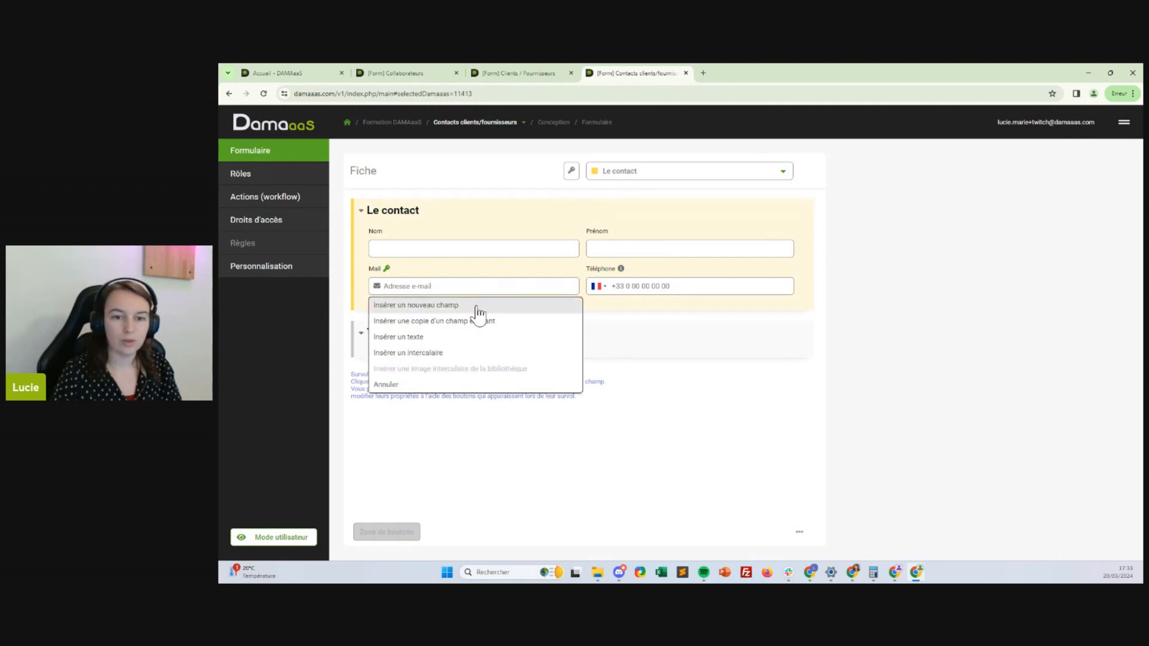
click(477, 307)
click(827, 215)
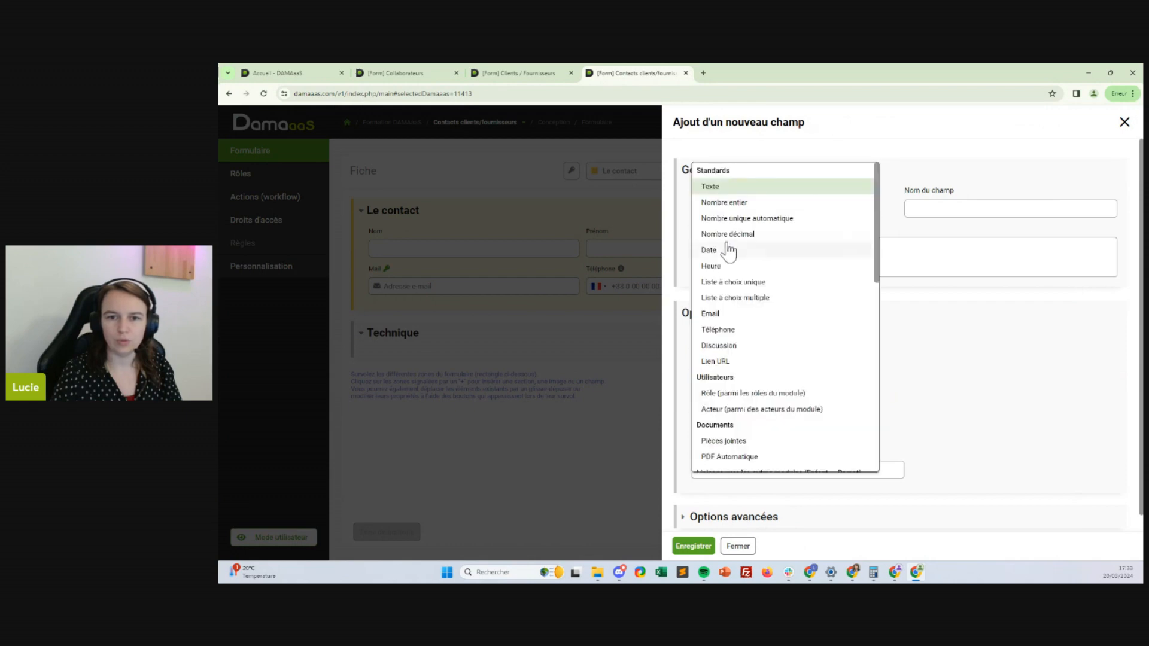
click(751, 281)
click(997, 210)
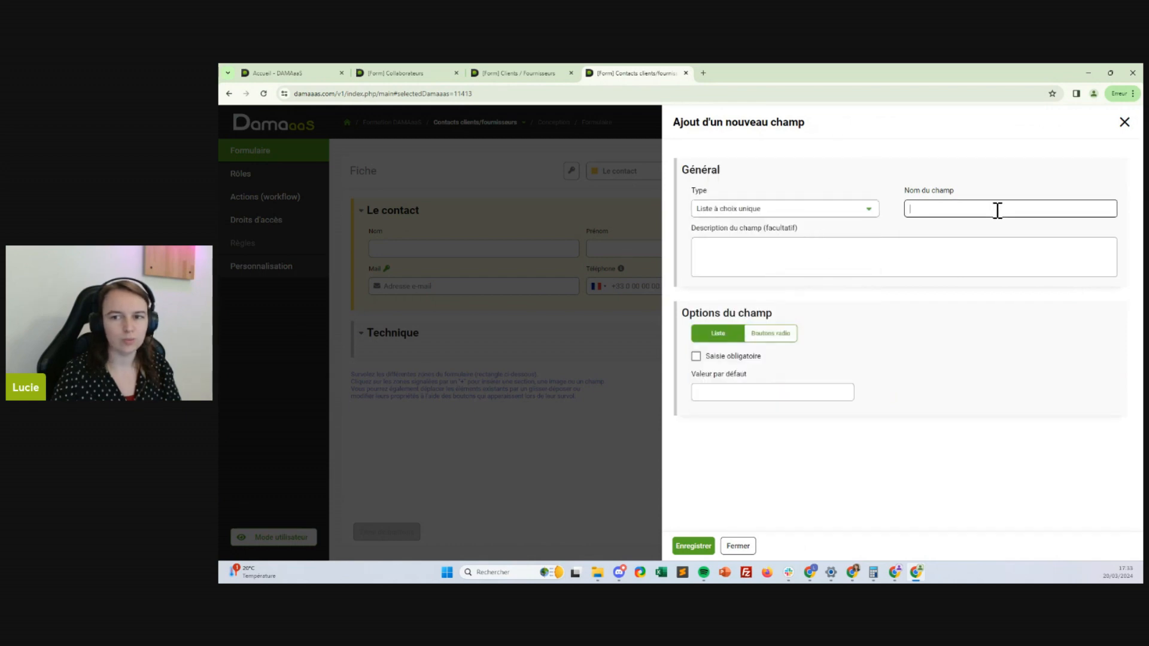
text(En acti)
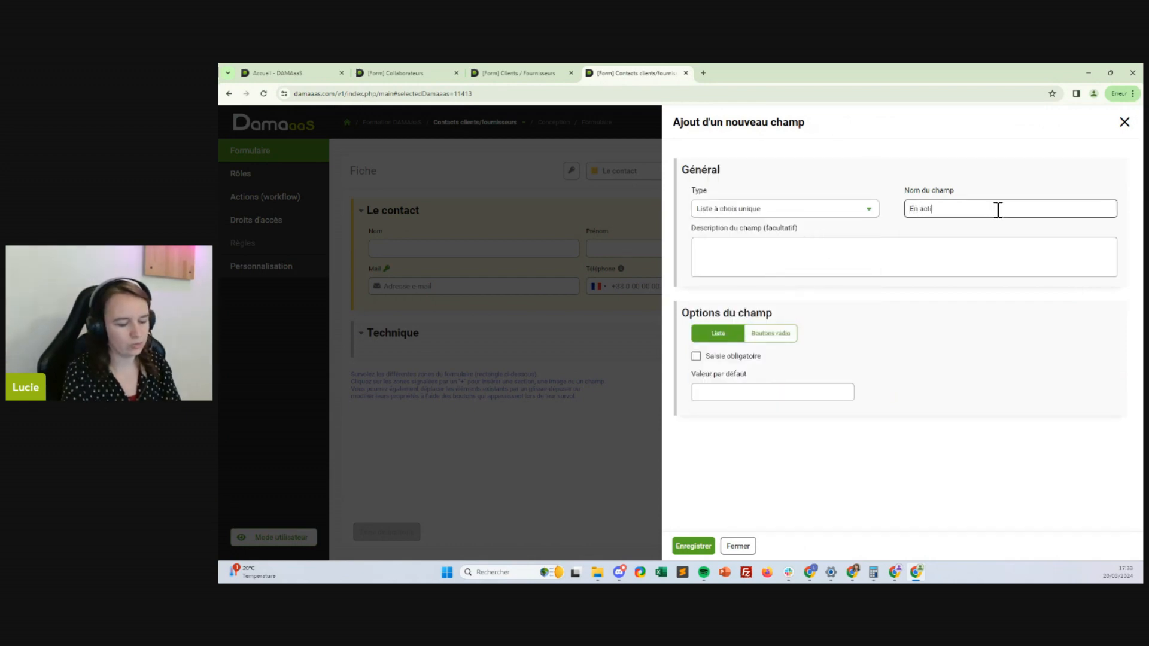
text(vité)
click(786, 395)
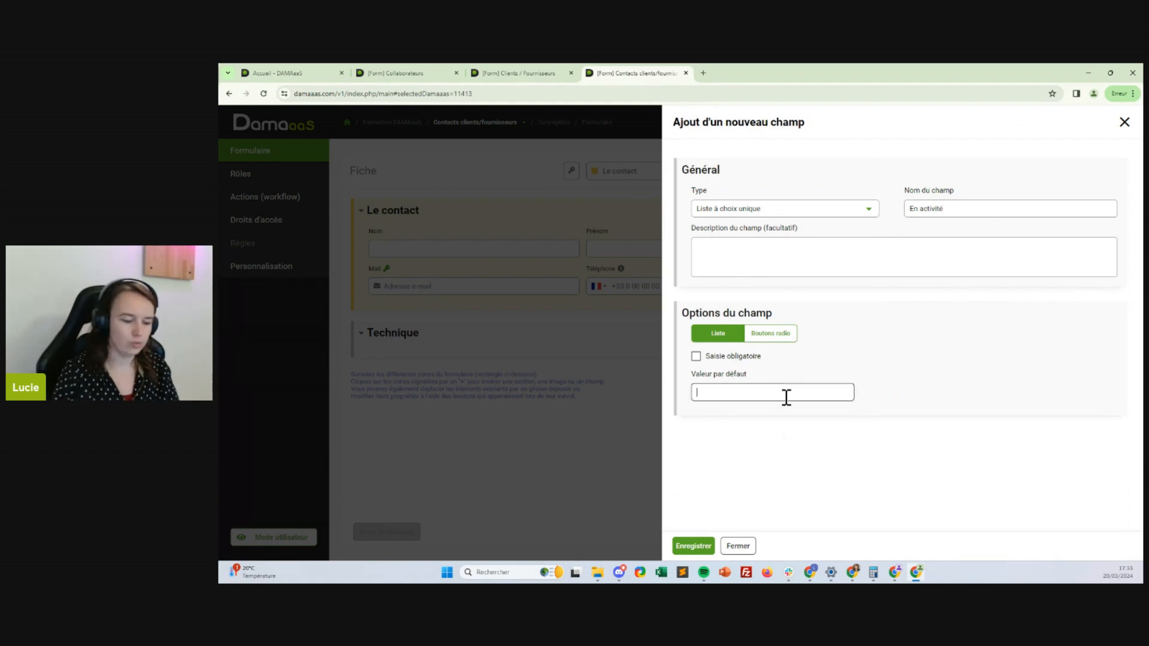
text(Oui)
key(Return)
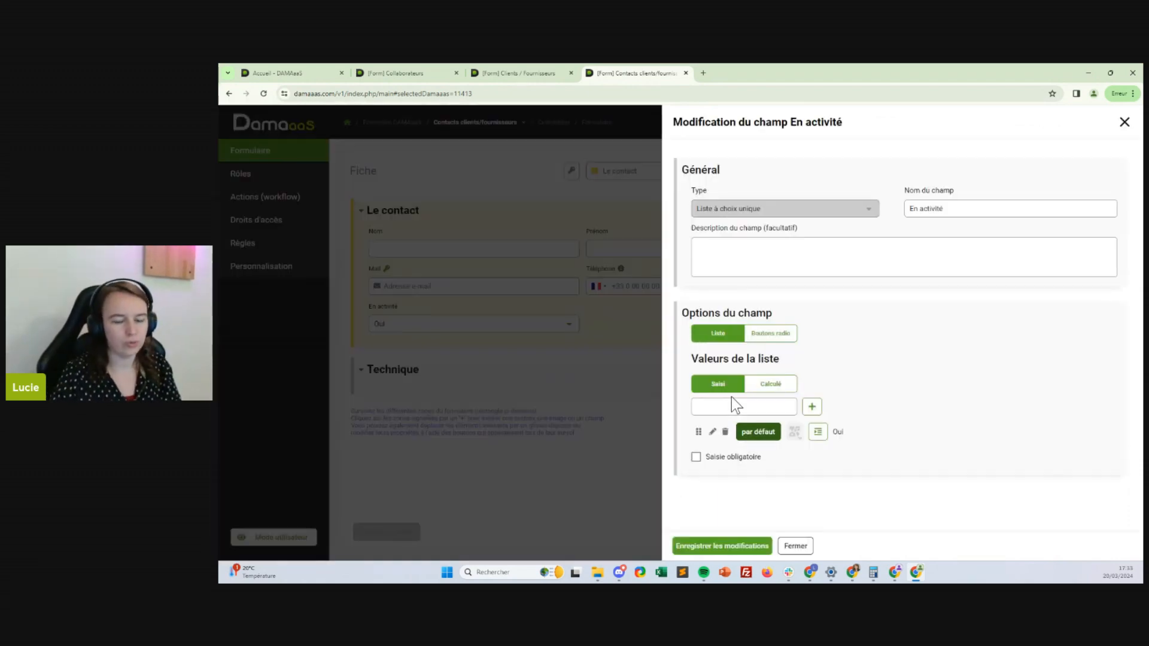
Add Non as a second value and show En activité as radio buttons
click(733, 407)
text(Non)
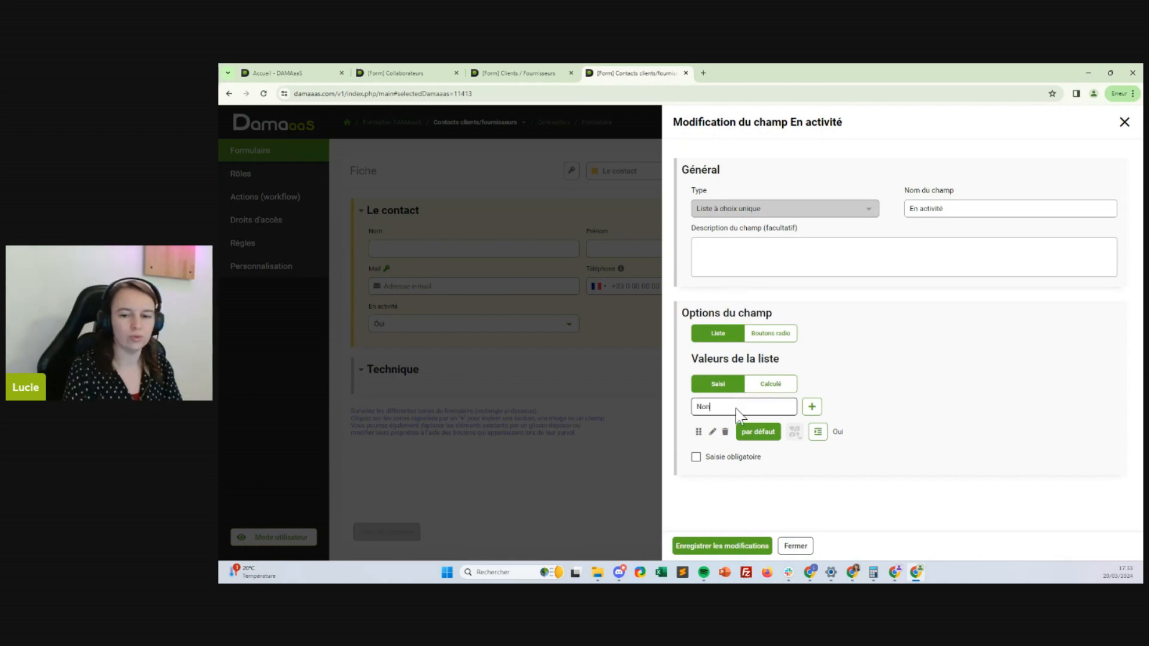
key(Return)
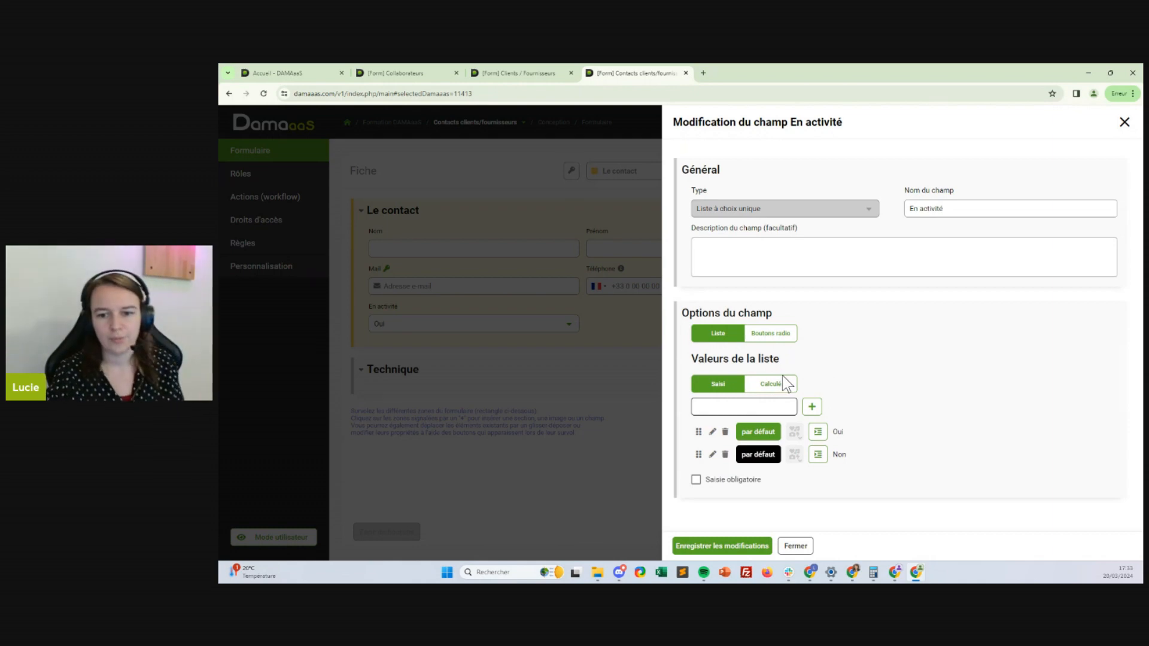
click(781, 335)
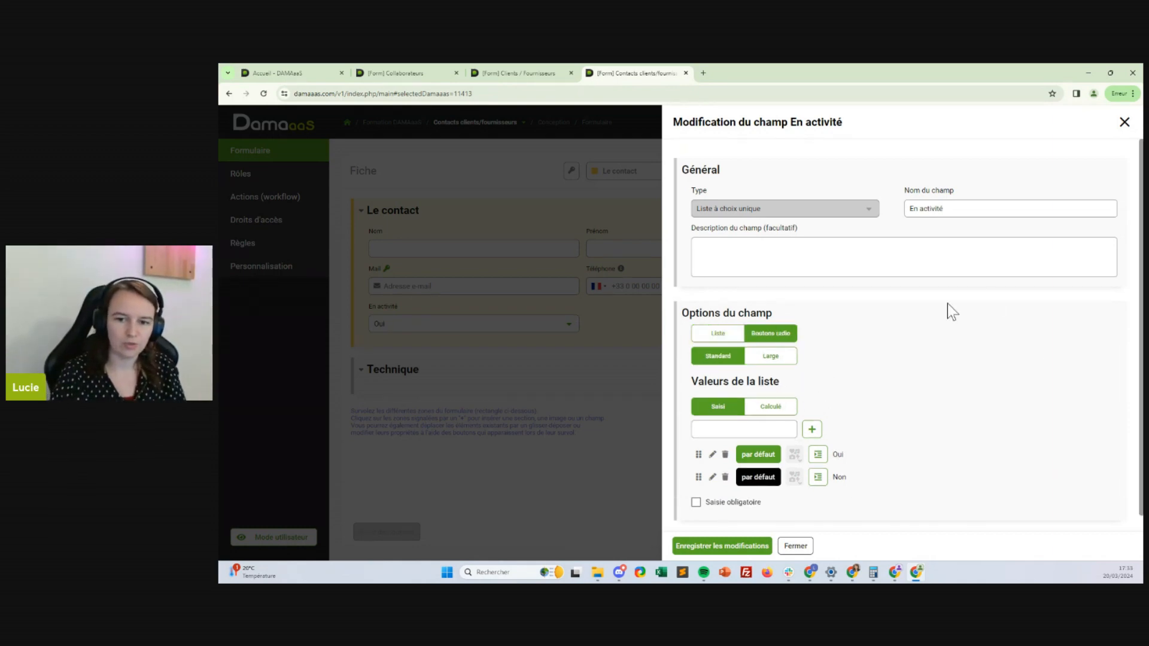
click(725, 546)
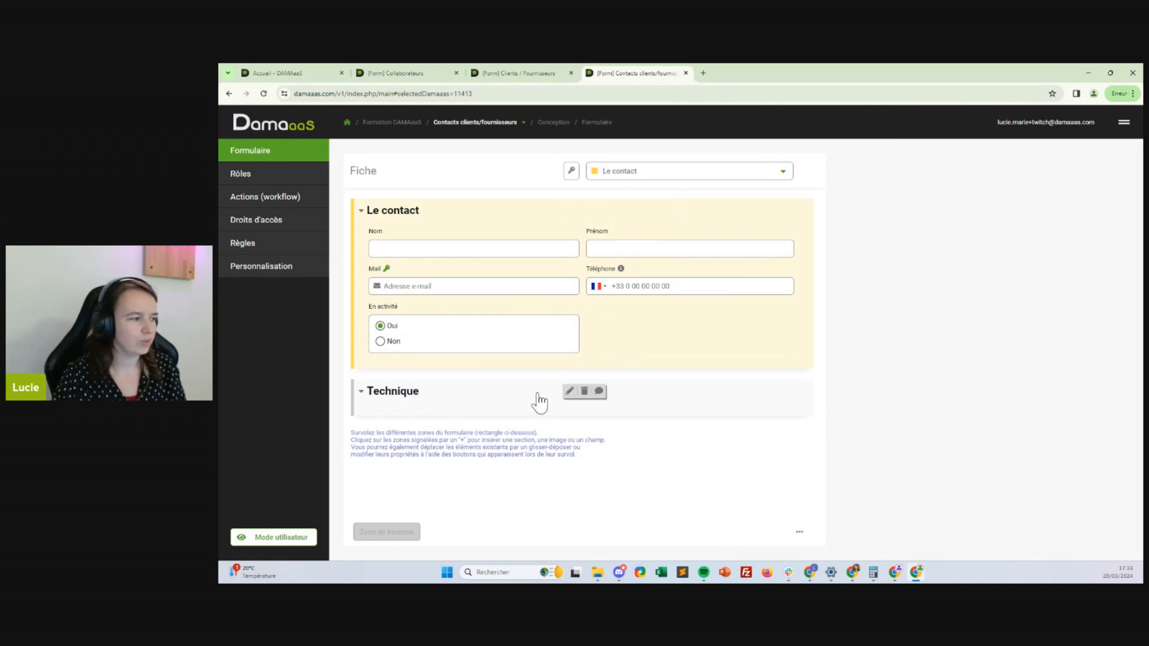
Start a new Texte field in the Technique section, then cancel it
click(436, 410)
click(432, 426)
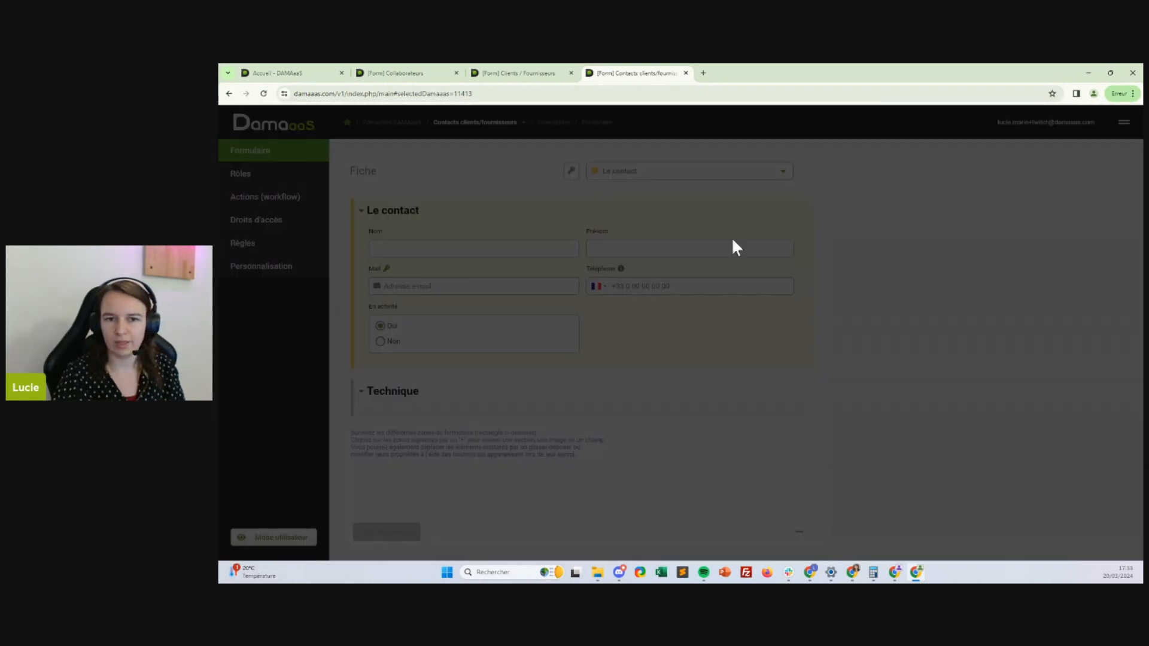
click(876, 209)
click(910, 313)
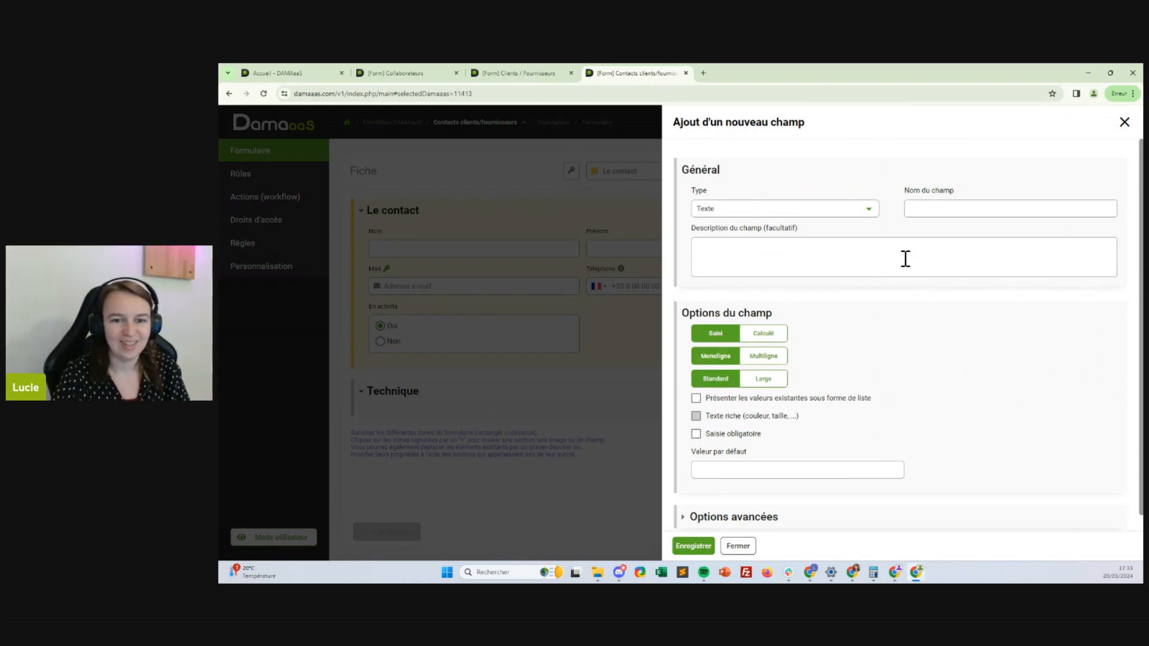
click(738, 546)
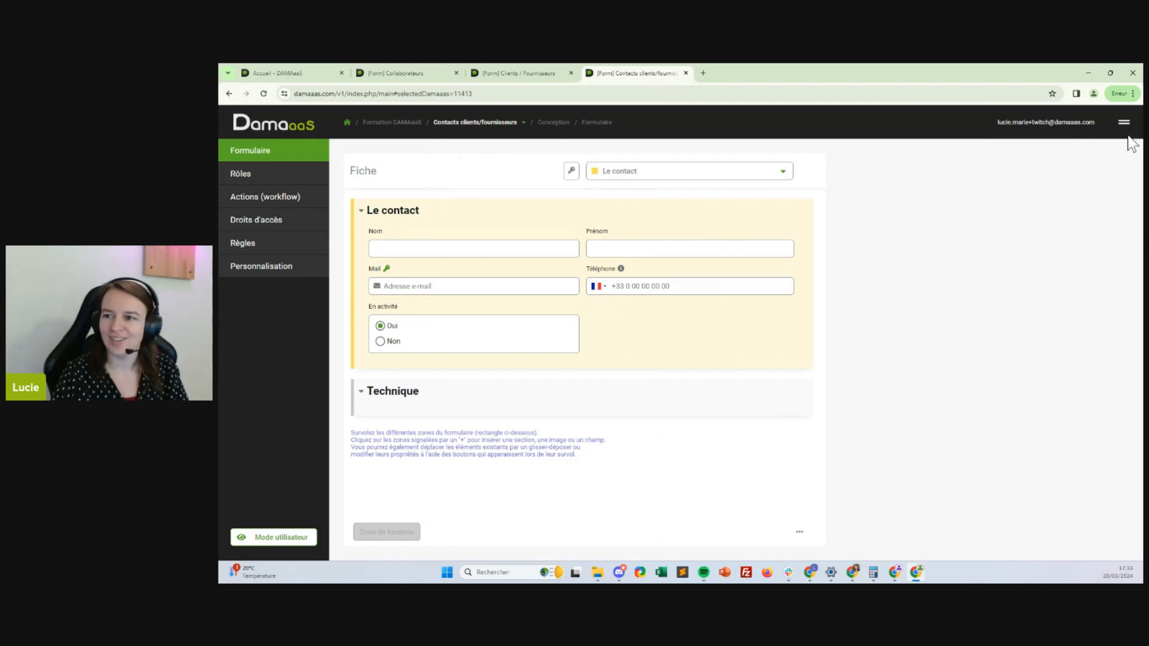
Launch and confirm an Opérations techniques action from the module's Personnalisation settings
click(286, 265)
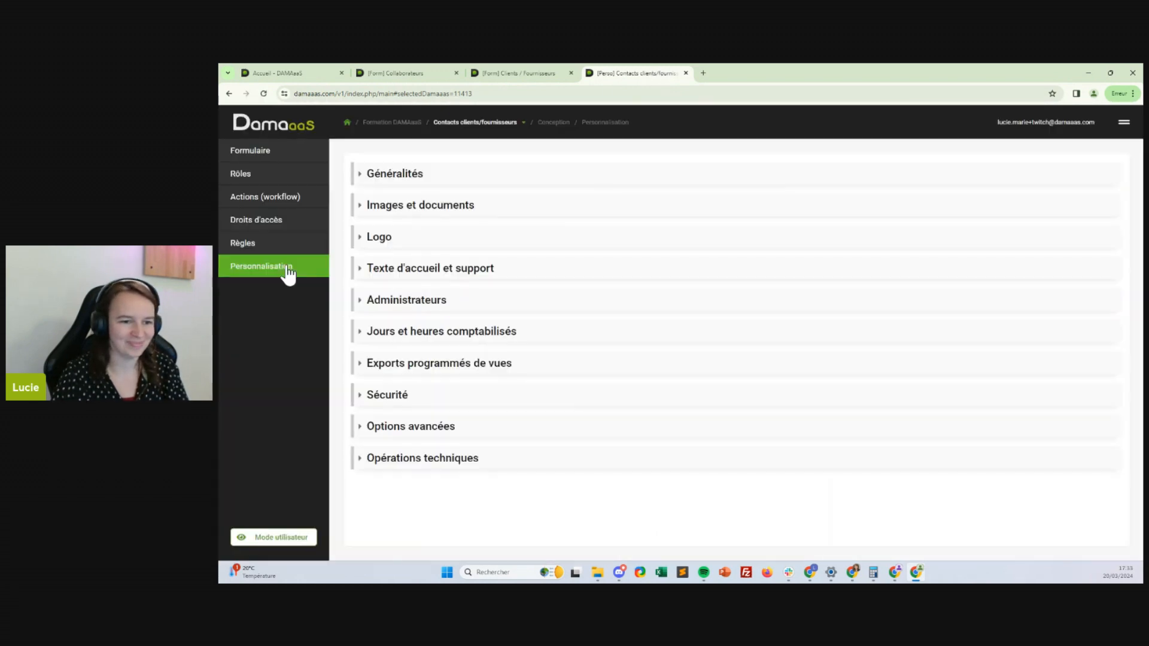
click(410, 427)
scroll(405, 430, down, 3)
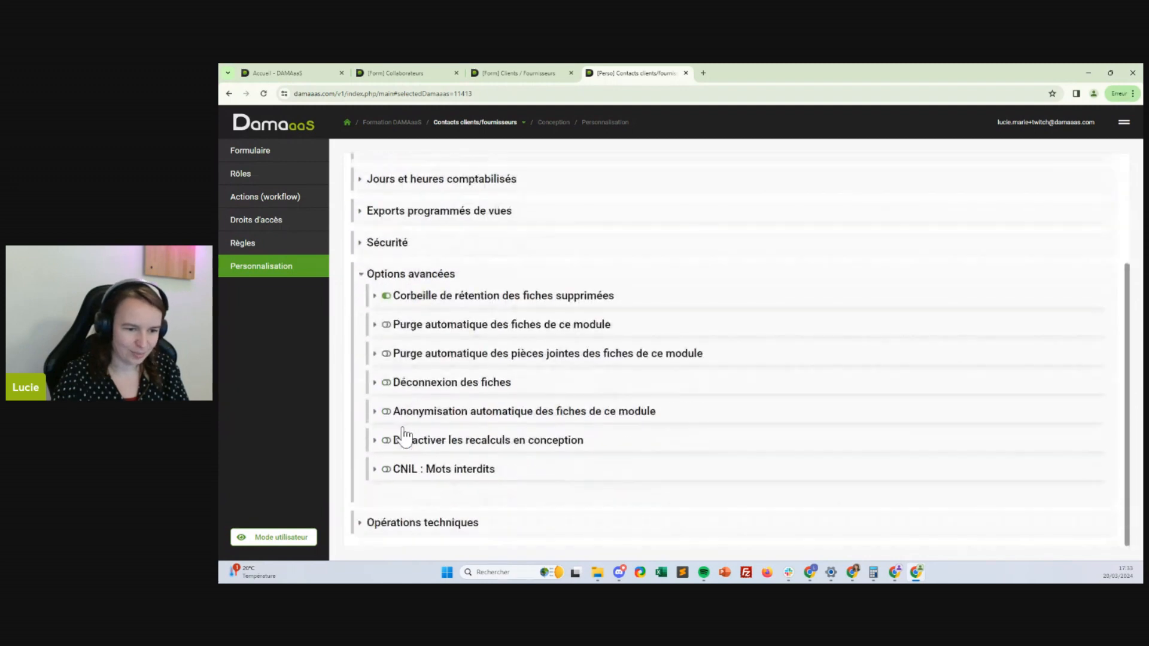
click(383, 522)
click(437, 510)
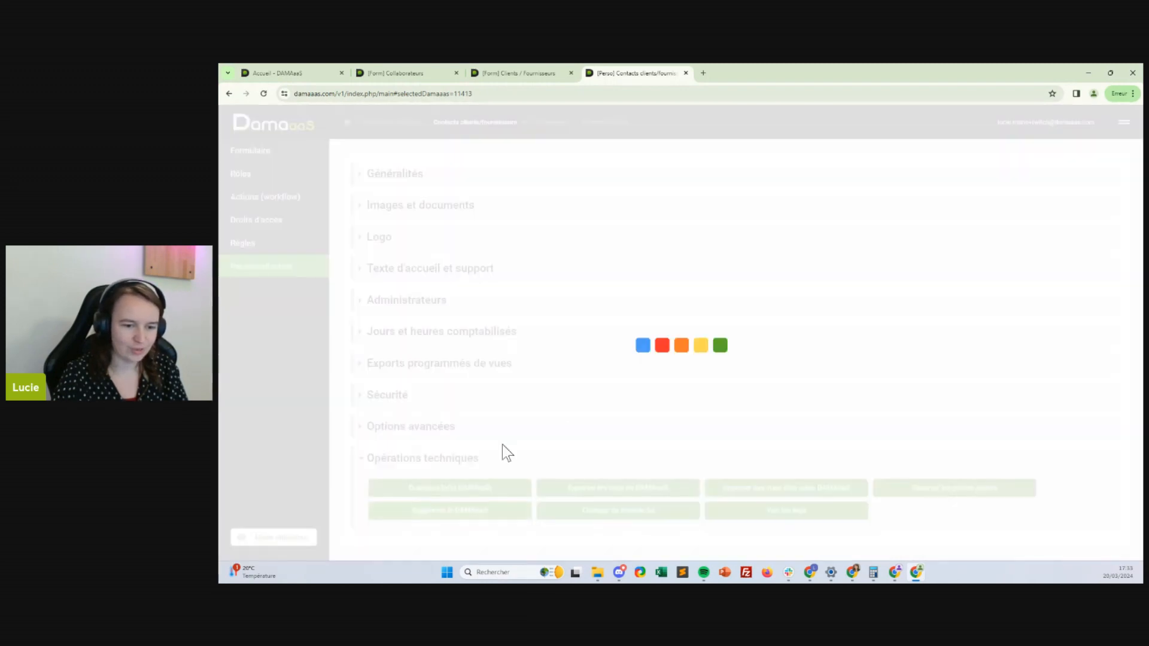
click(766, 490)
click(771, 513)
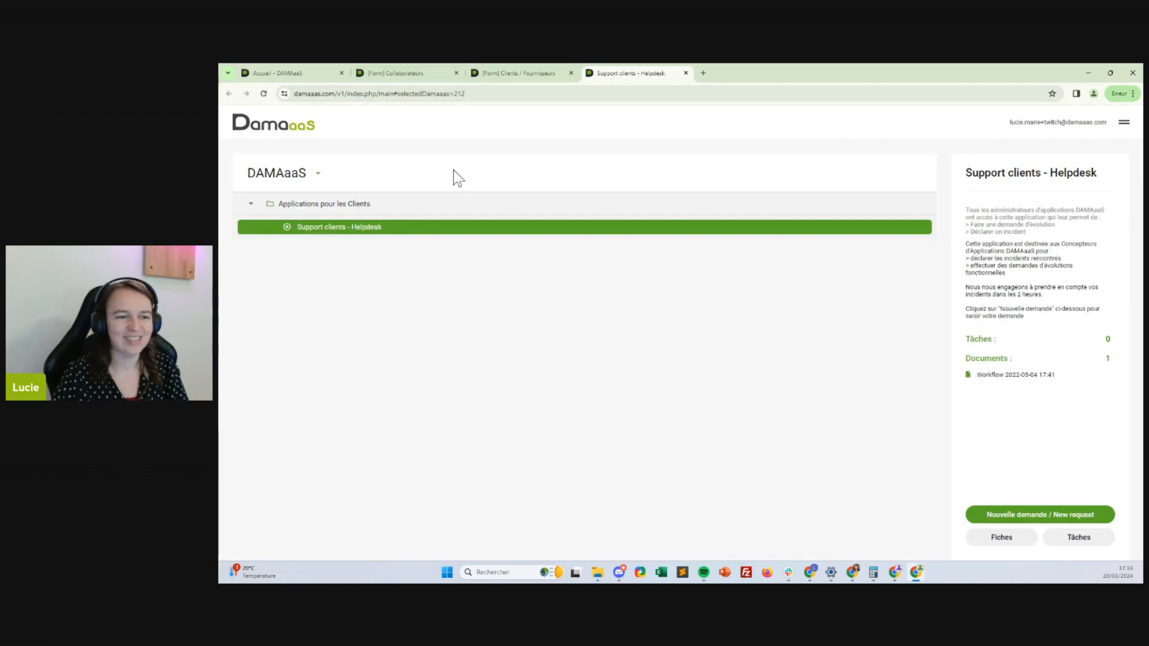
Switch to the Formation DAMAaaS application and expand the Annuaires folder
click(308, 179)
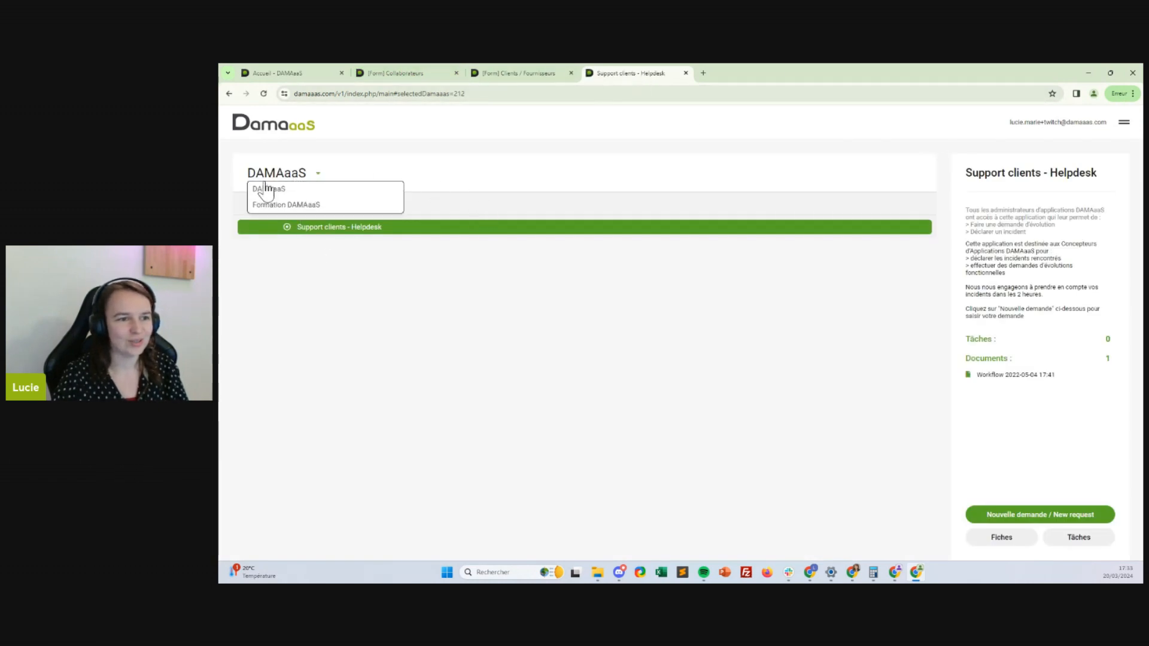
click(283, 205)
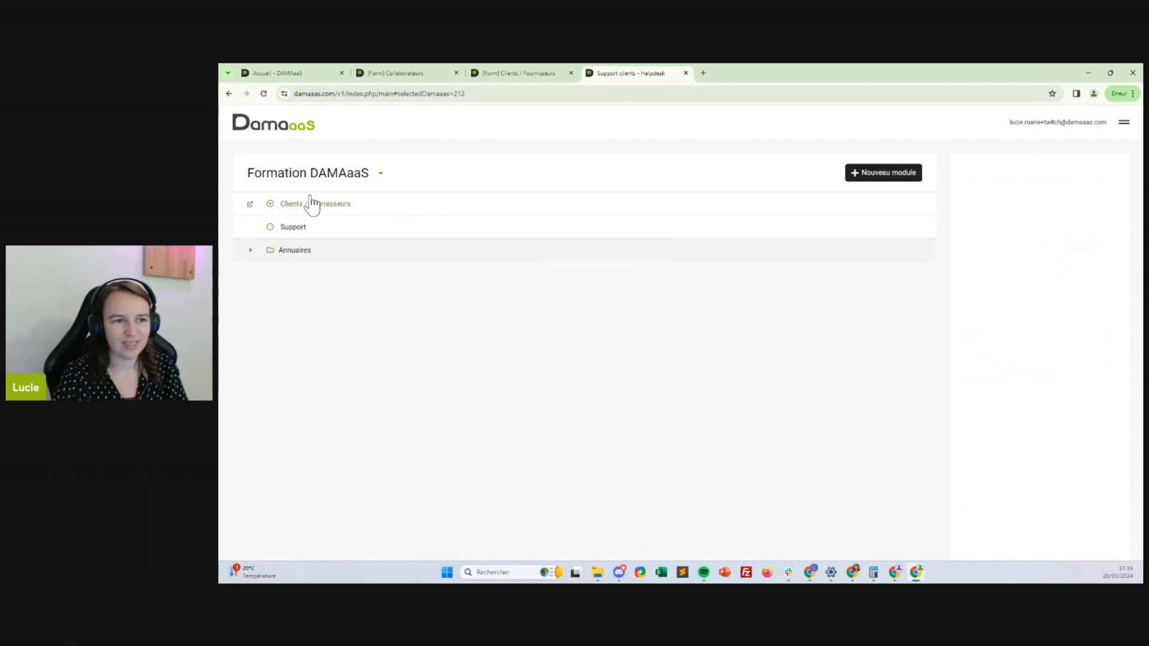
click(295, 251)
Duplicate Collaborateurs from its technical operations as 'Contacts clients/fournisseurs'
click(331, 274)
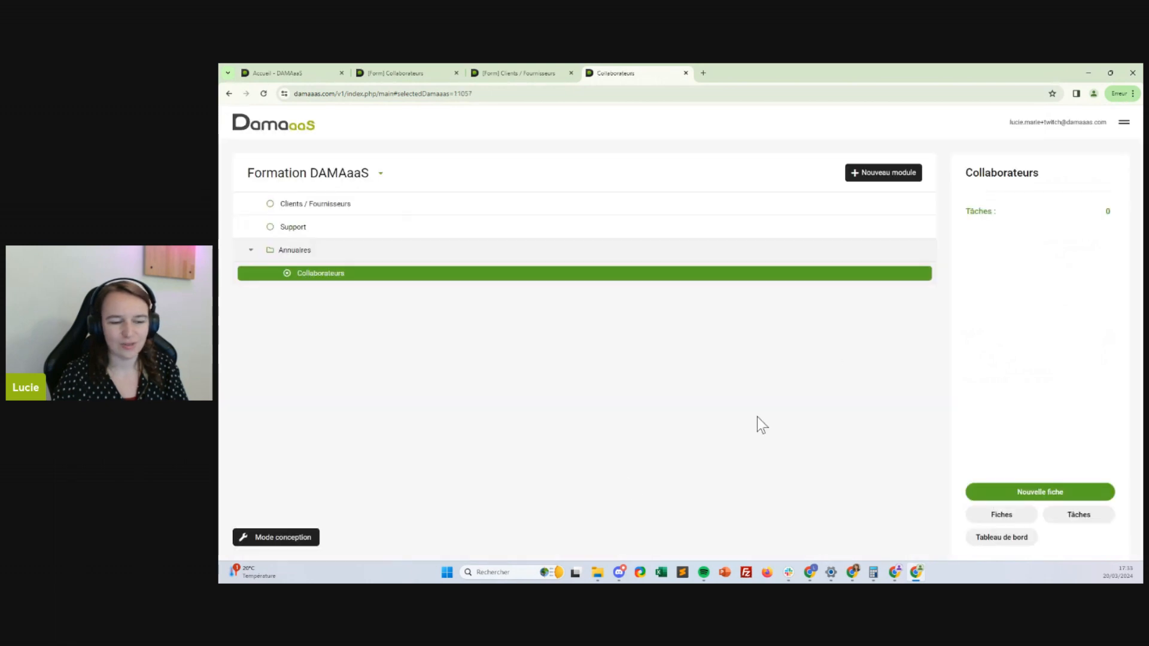
click(268, 540)
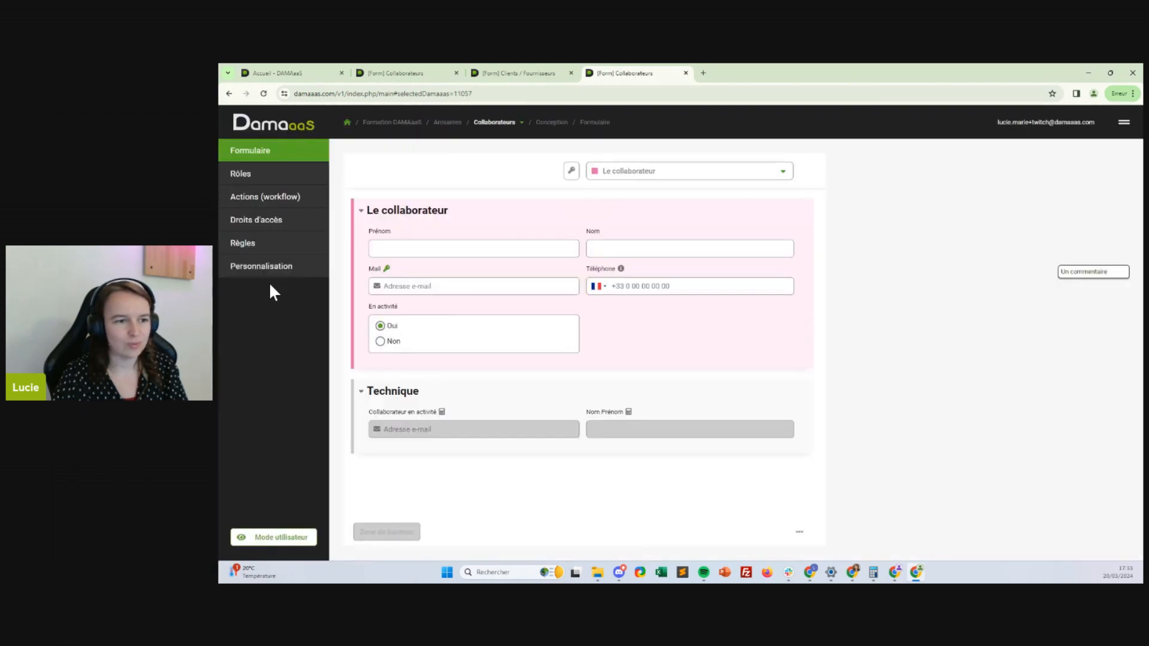
click(271, 273)
click(428, 459)
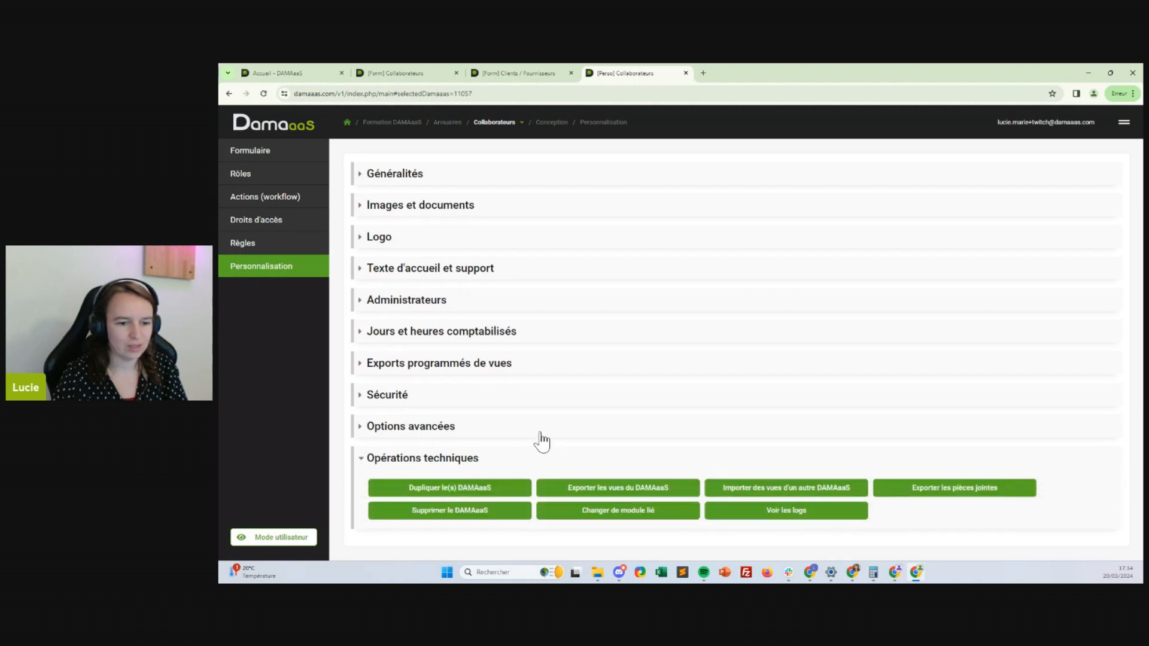
click(455, 486)
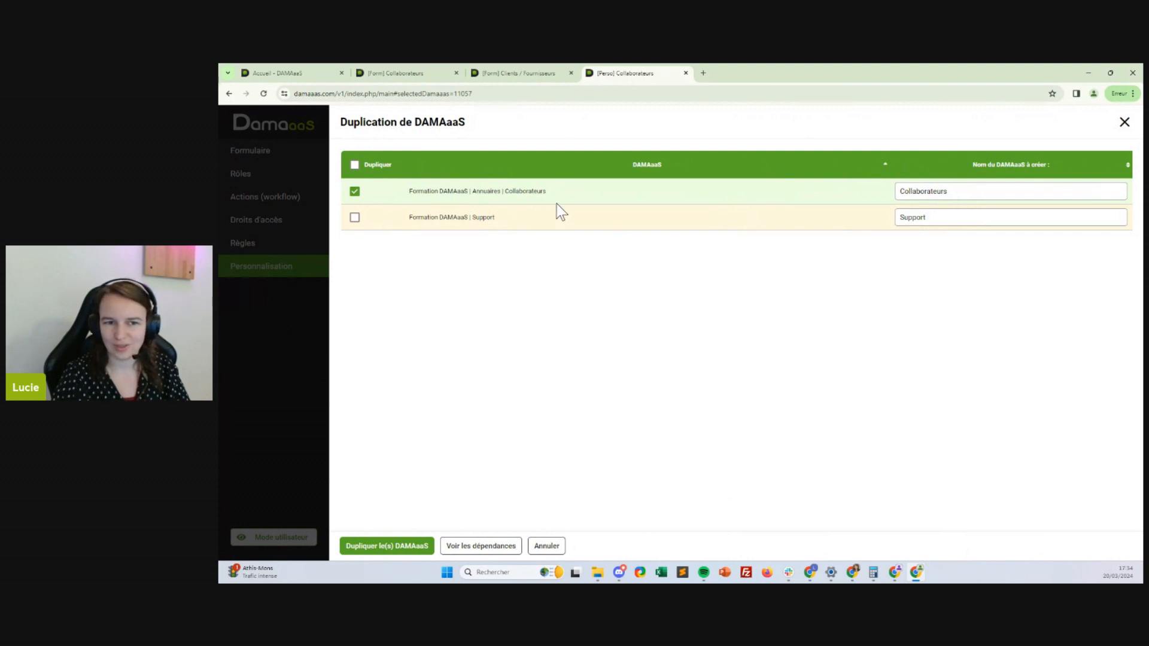
drag(1031, 185, 784, 200)
text(Co)
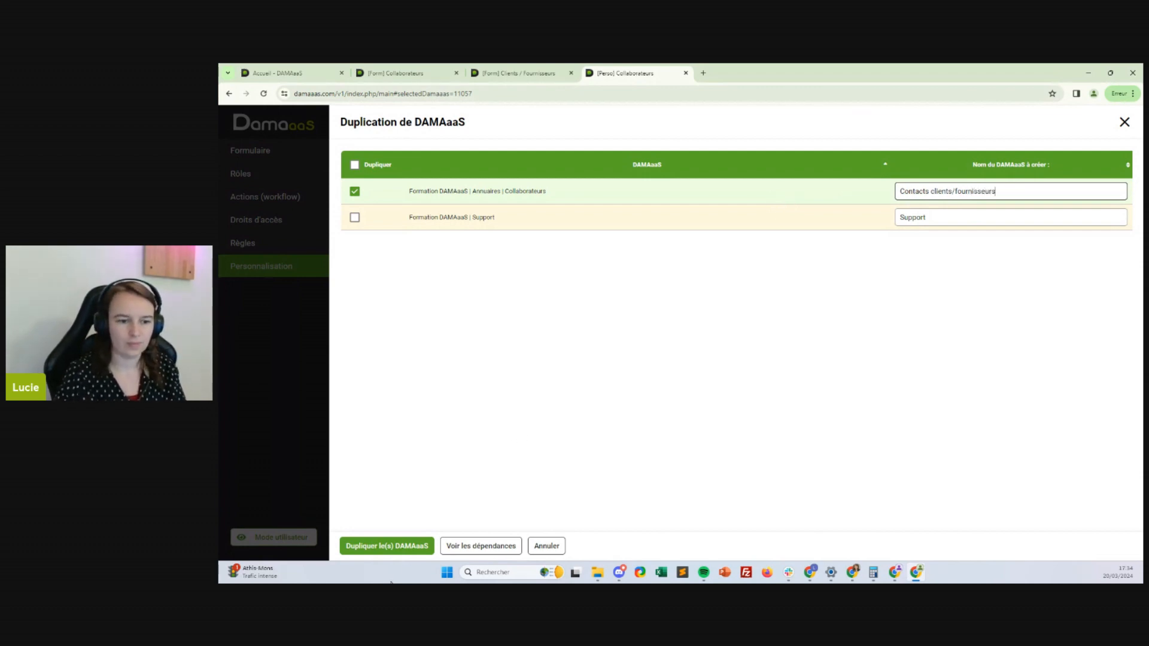
click(395, 546)
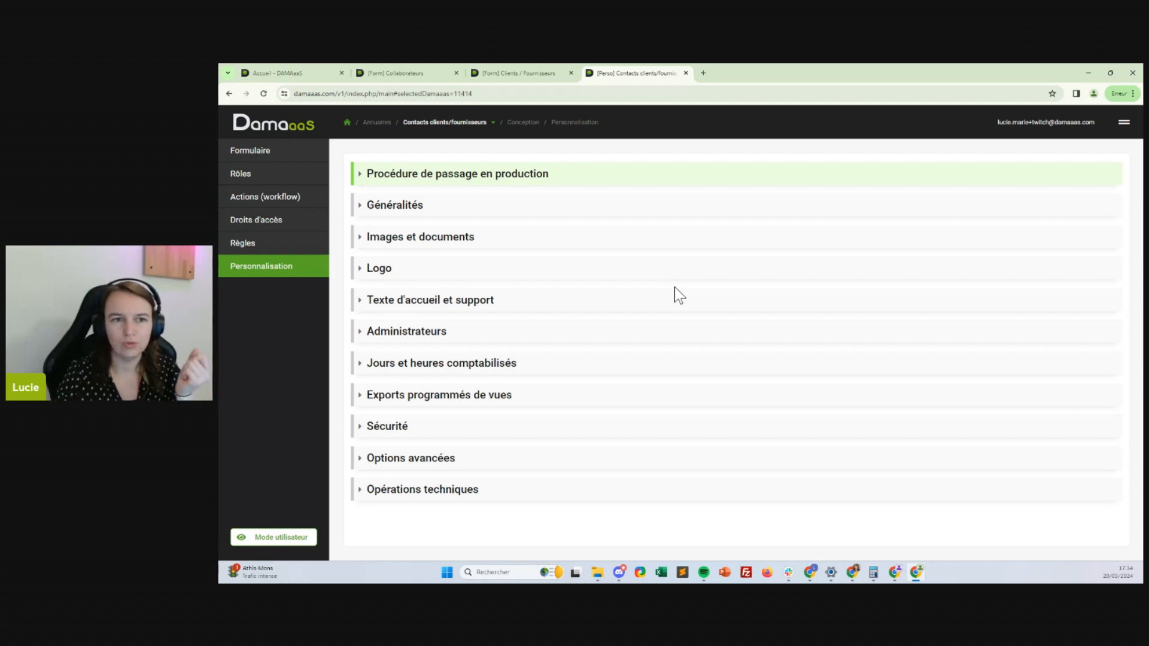
Set the module's workspace to Formation DAMAaaS in Généralités, save, then switch to Collaborateurs
mouse_move(441, 126)
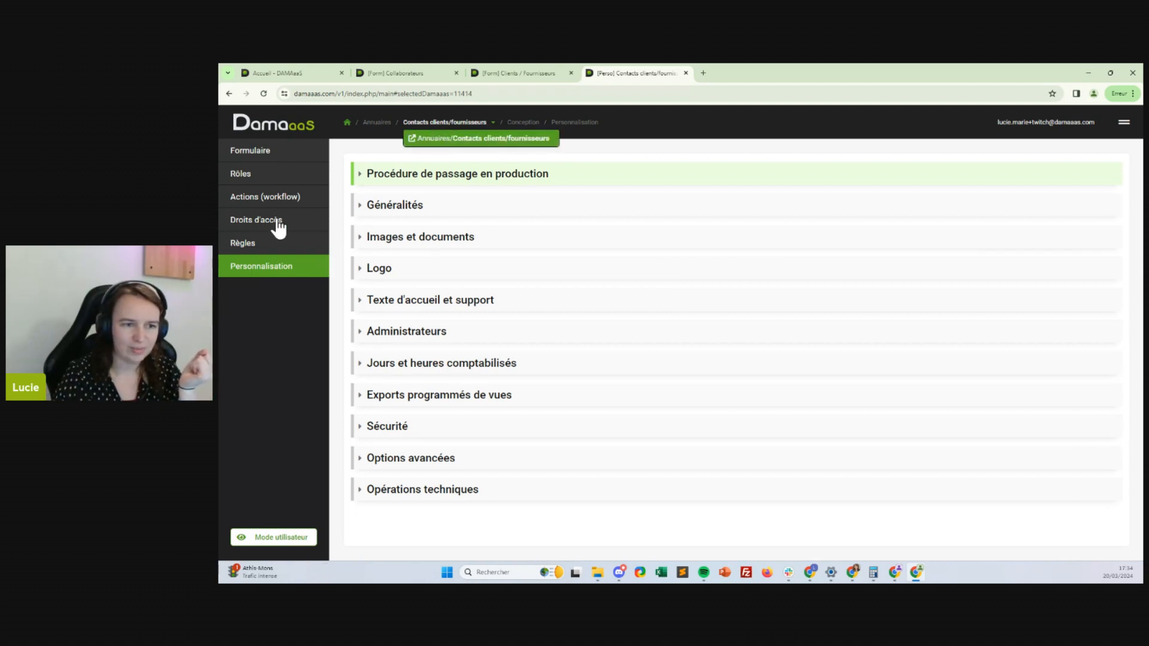
click(572, 215)
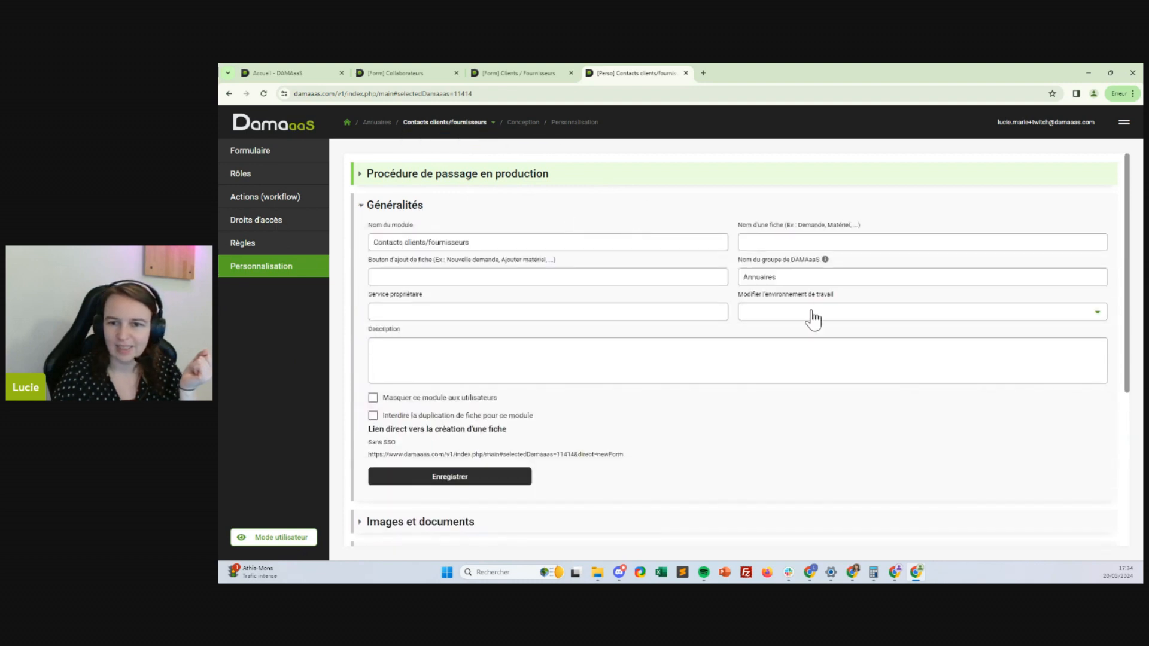
click(812, 314)
click(812, 358)
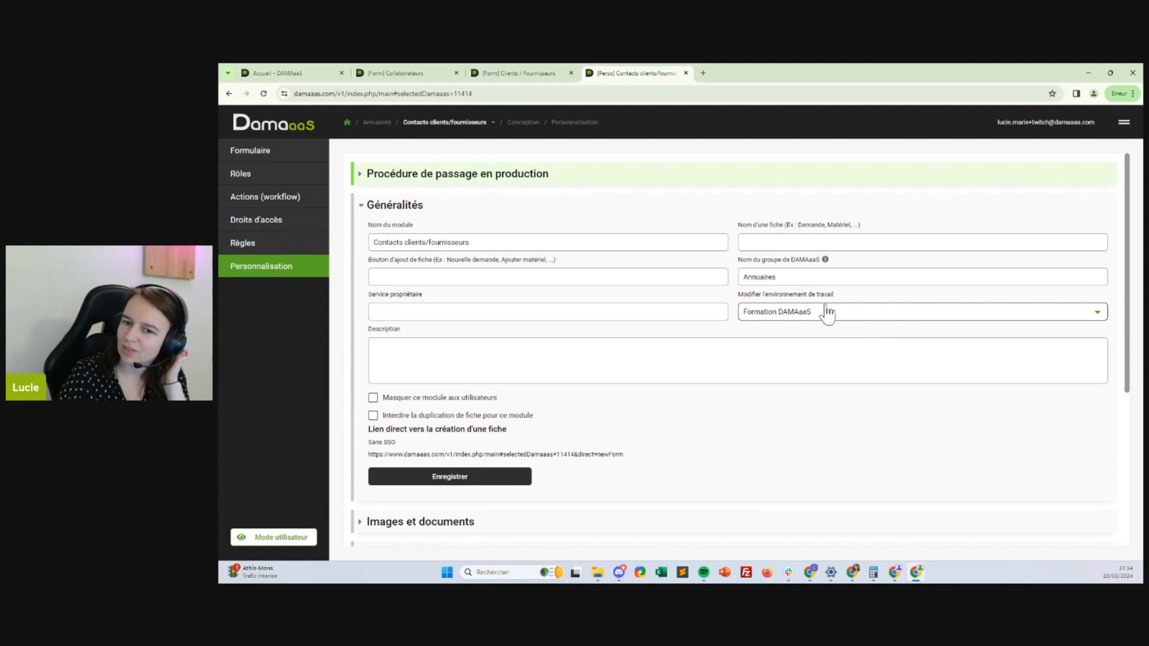
click(786, 276)
click(454, 479)
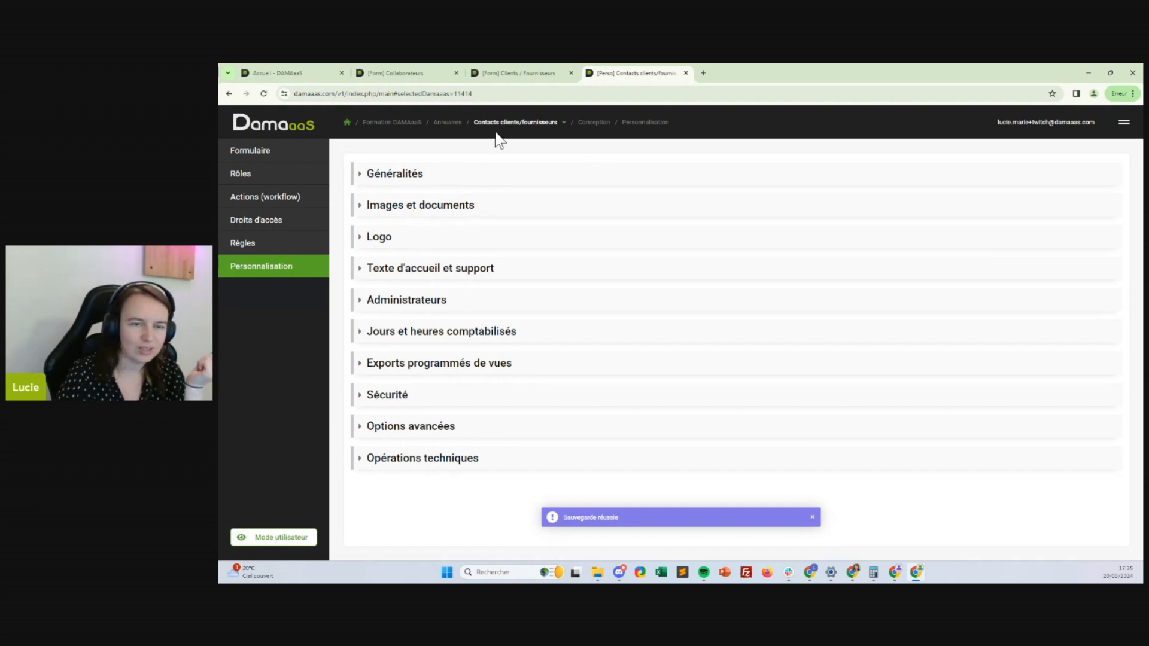
click(508, 128)
click(529, 169)
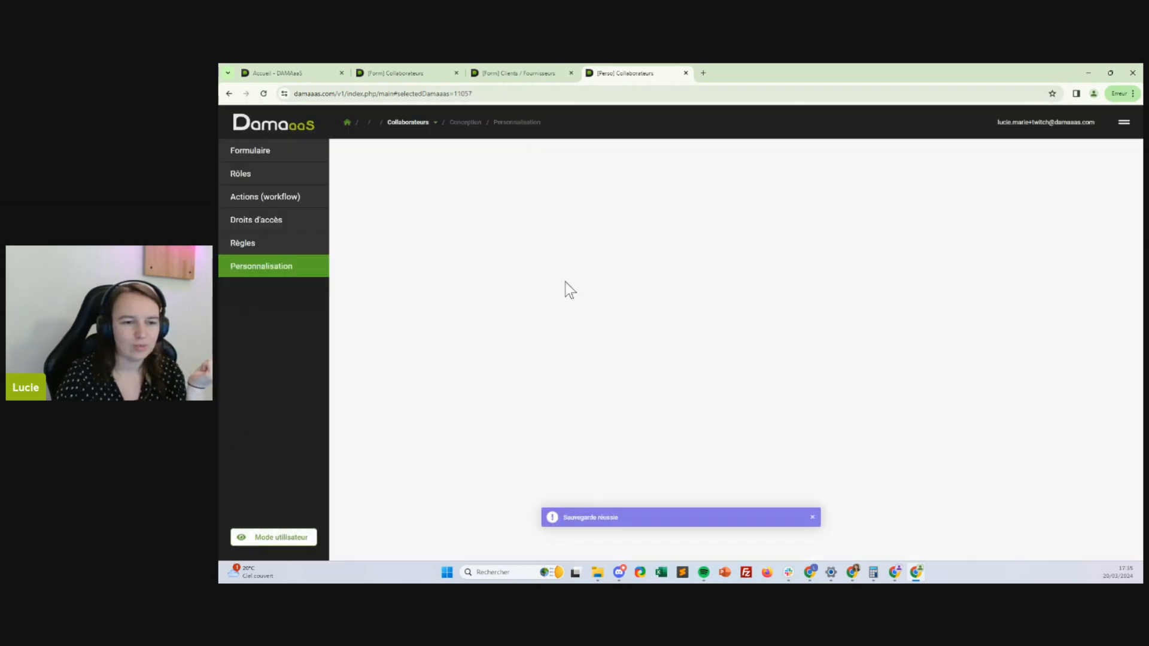
click(413, 461)
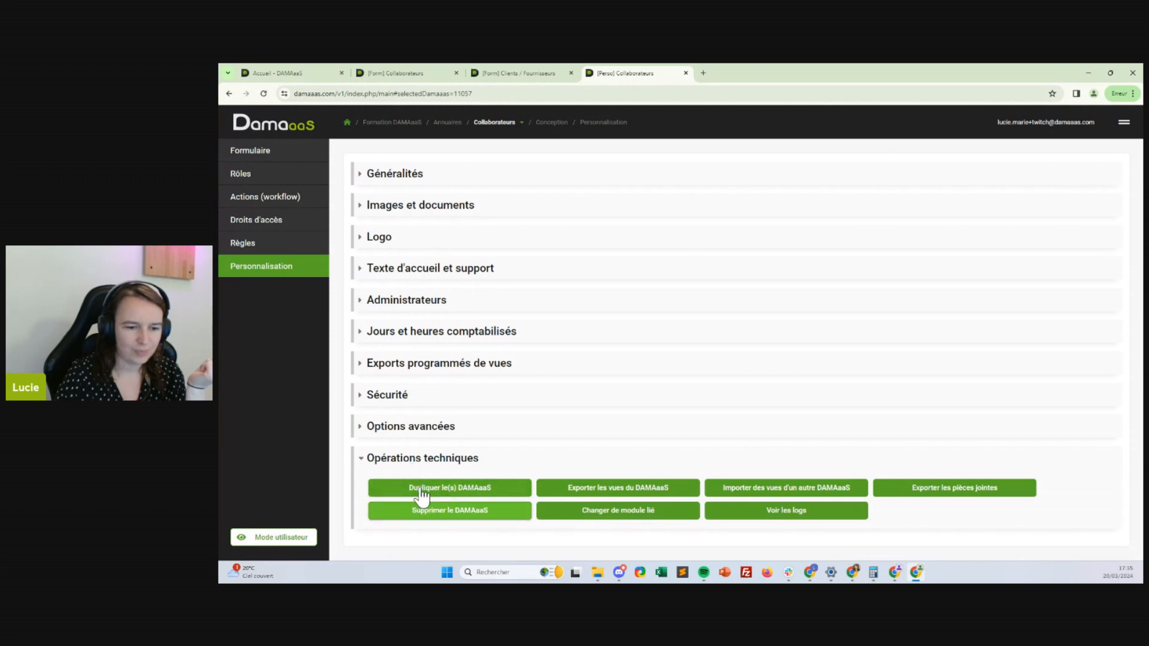
click(419, 491)
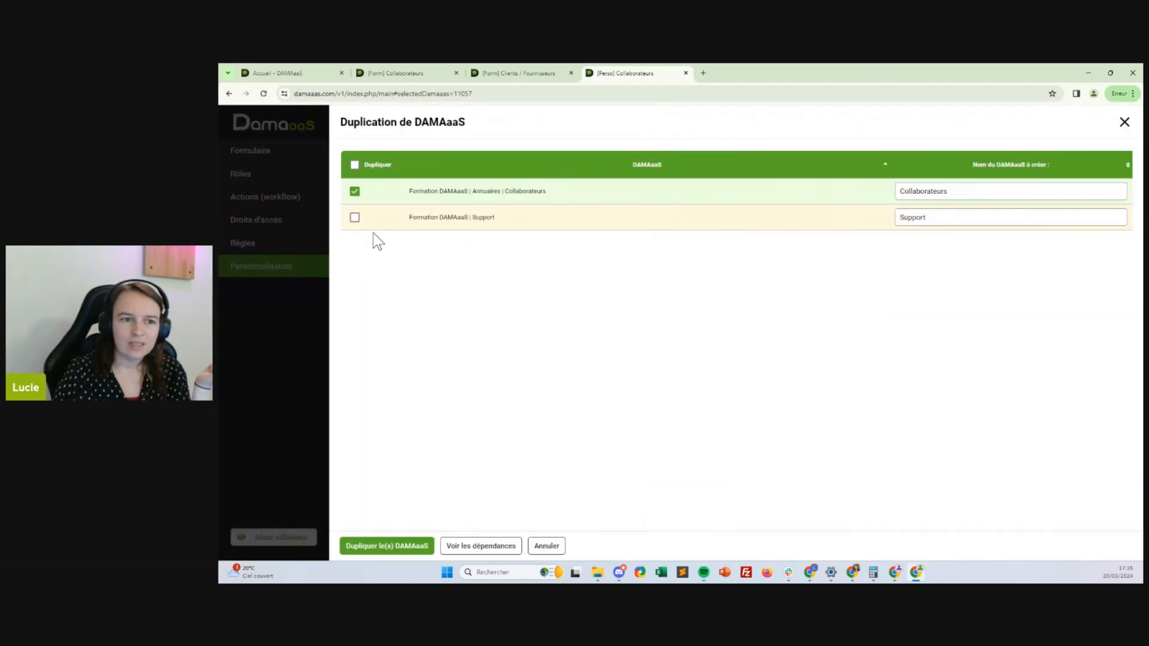
click(355, 217)
click(354, 191)
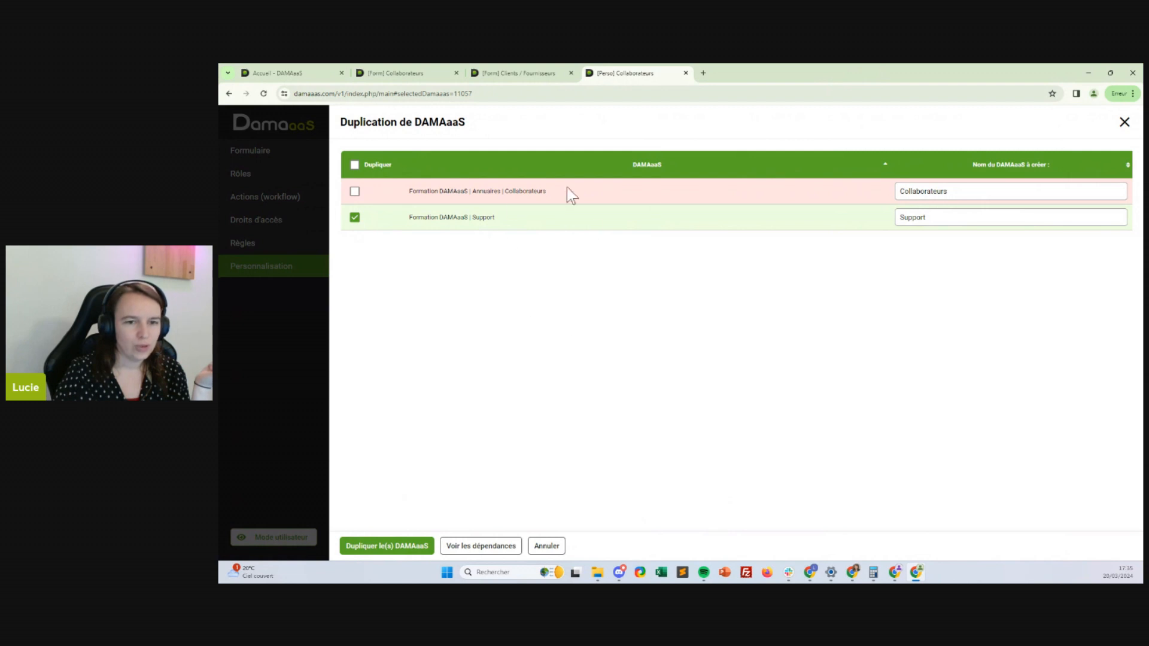
mouse_move(623, 192)
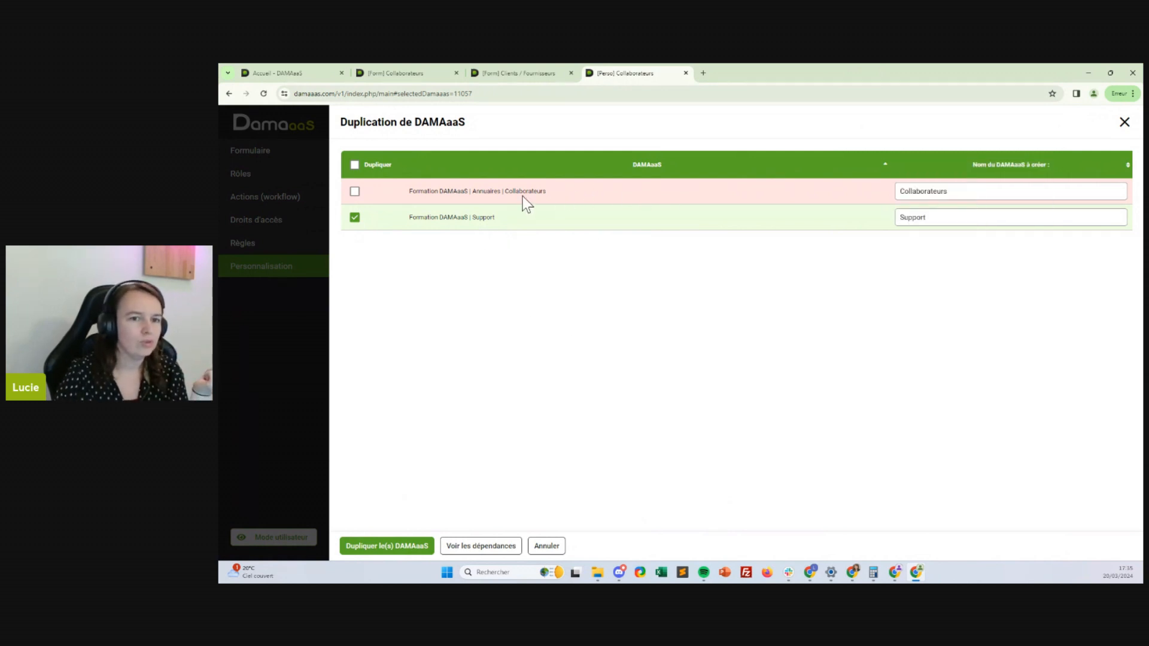
mouse_move(512, 192)
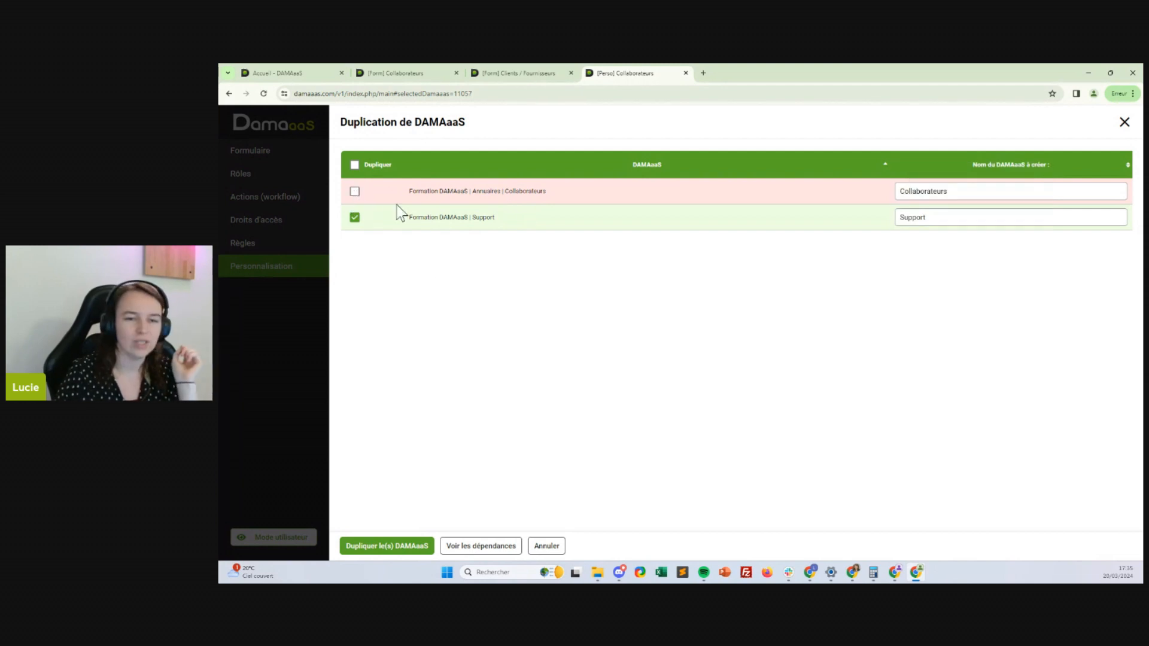
mouse_move(558, 216)
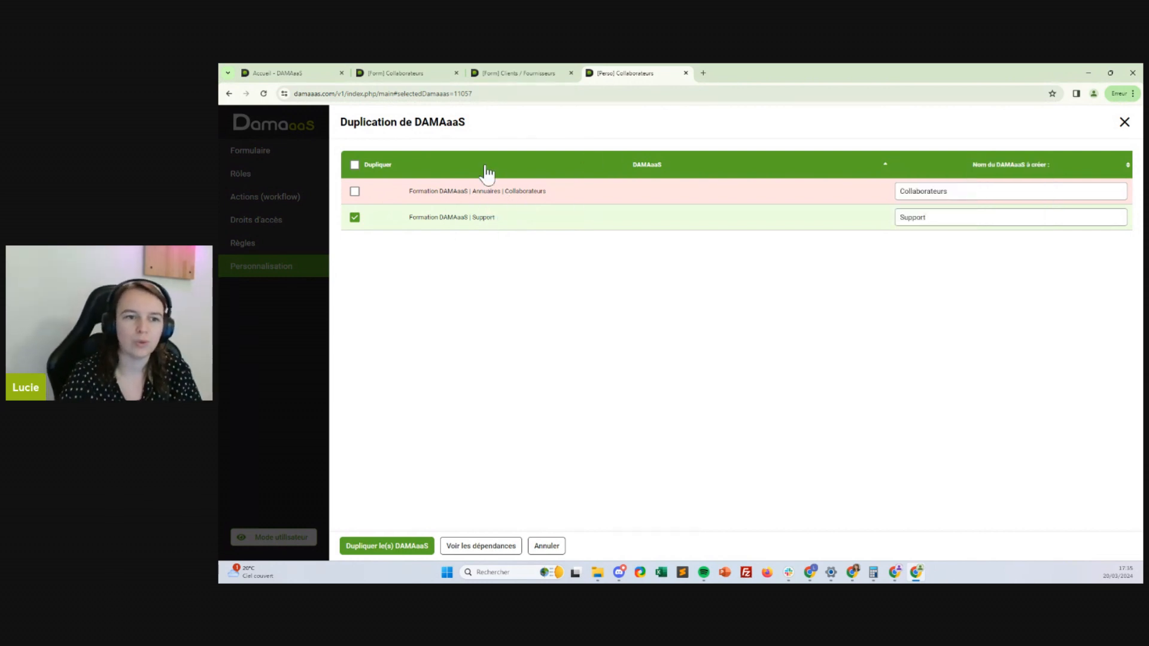
click(547, 546)
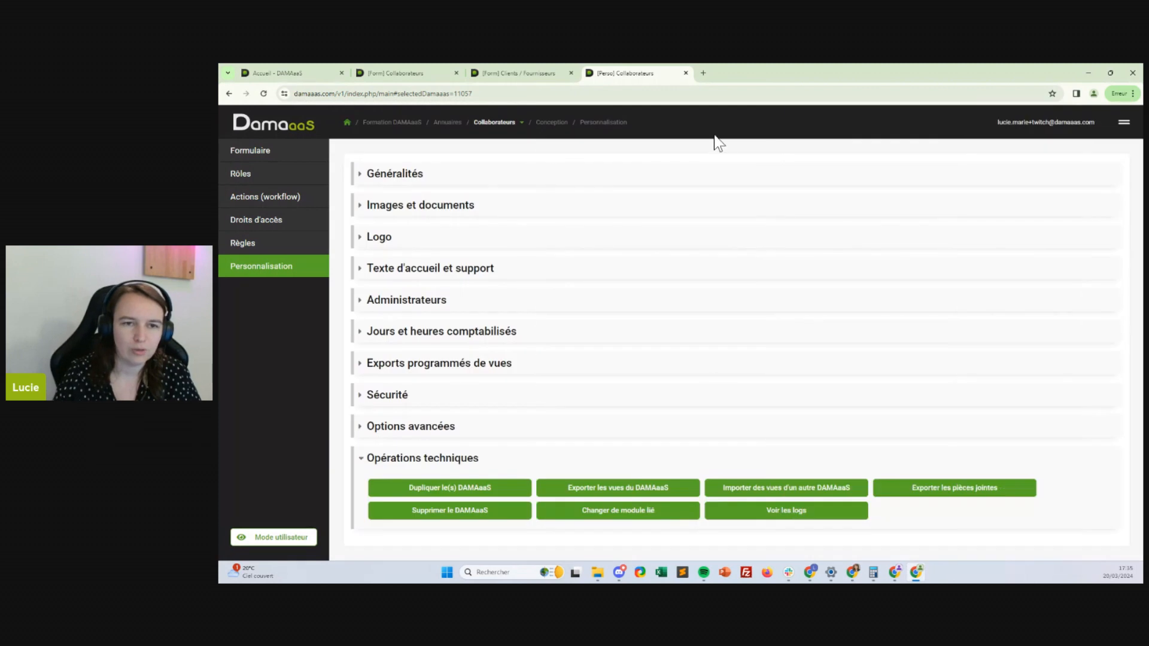
Rename the Contacts form's Le collaborateur section to 'Le contact' and colour it Jaune
click(493, 127)
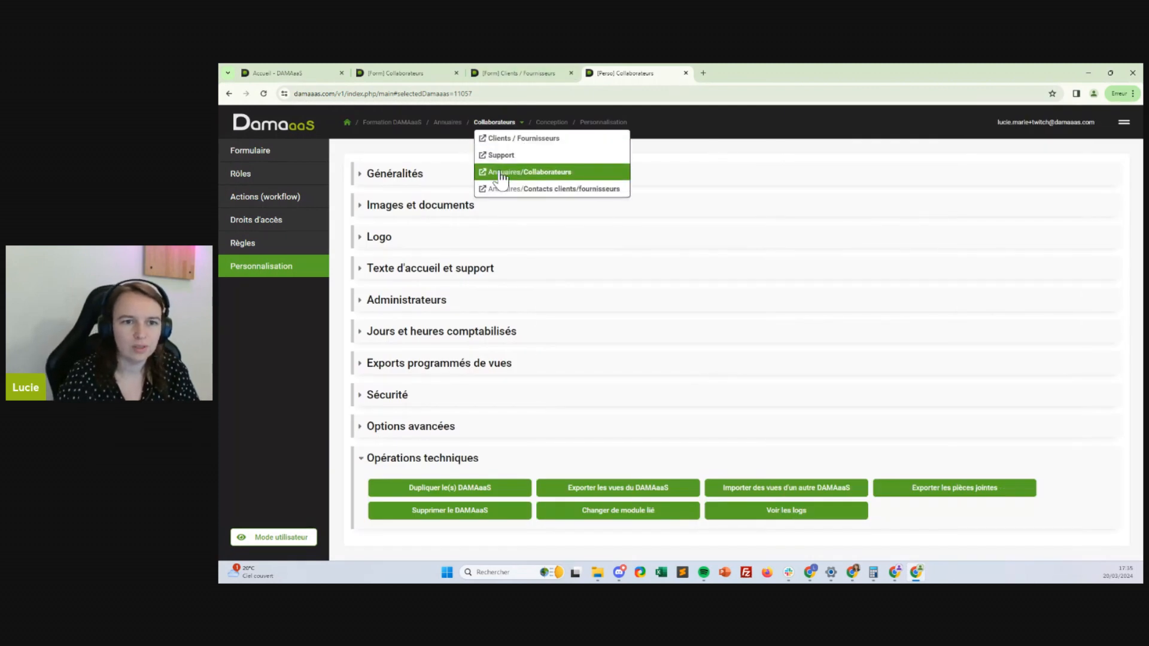
click(526, 193)
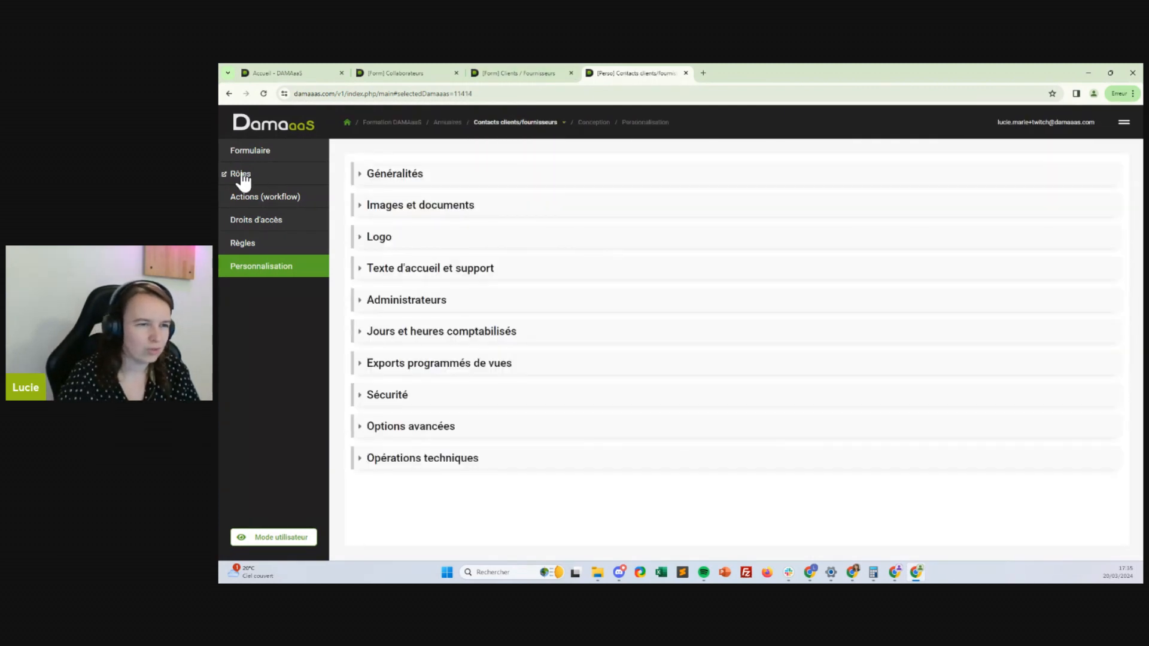
click(251, 153)
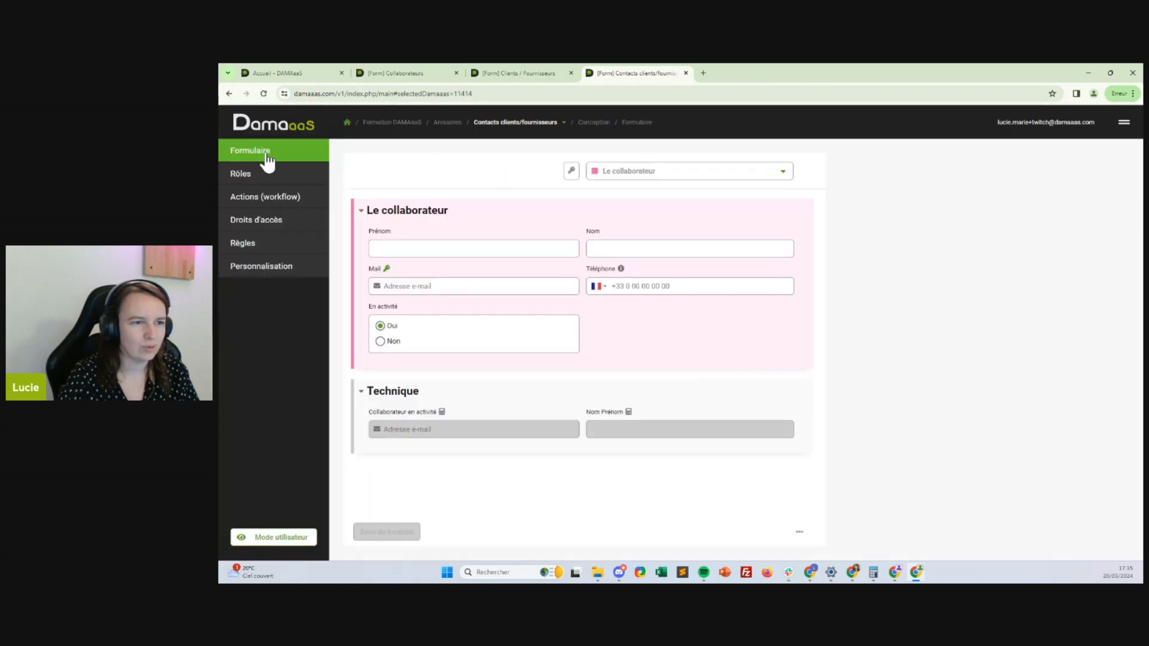
click(575, 215)
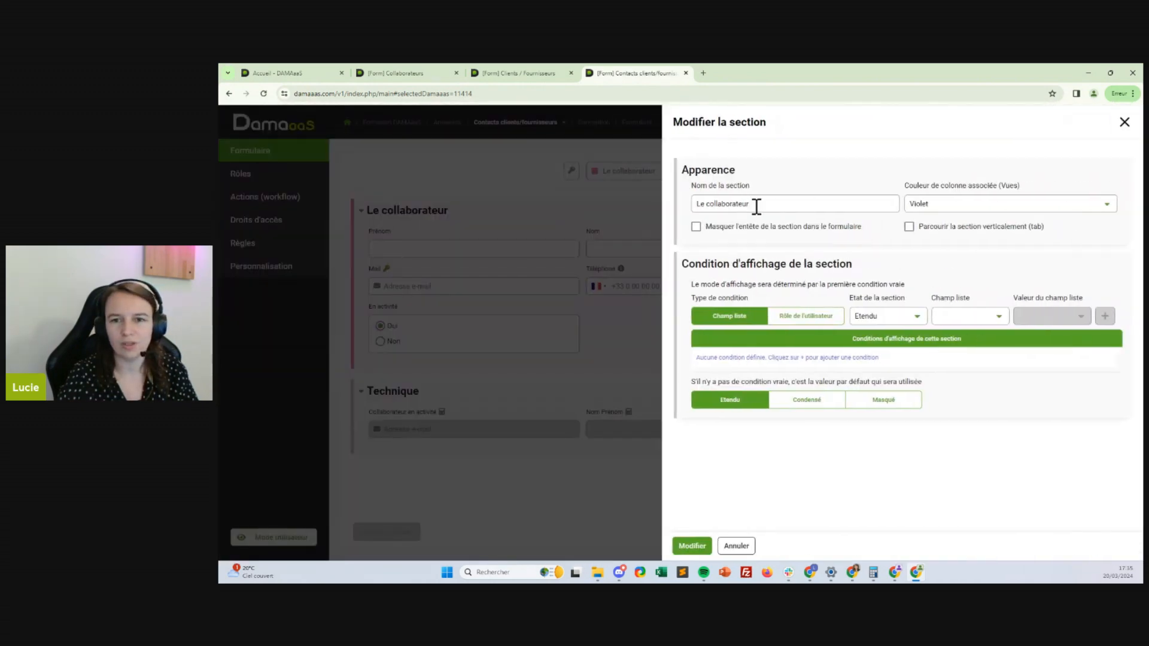
drag(756, 204, 702, 204)
text(contact)
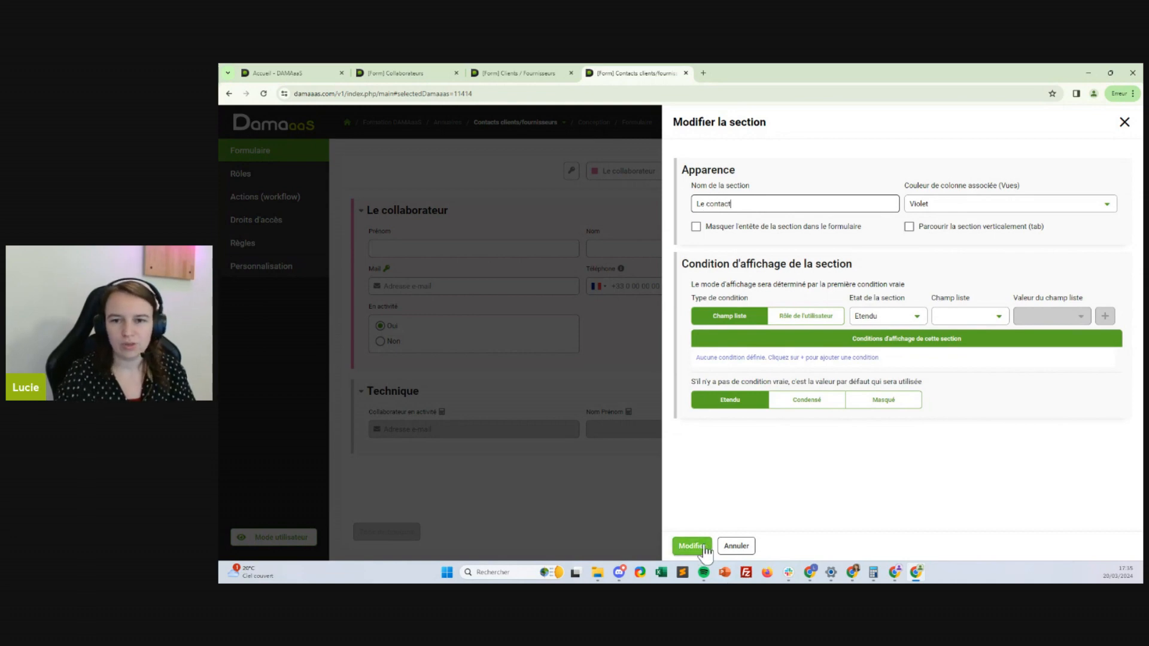
click(944, 204)
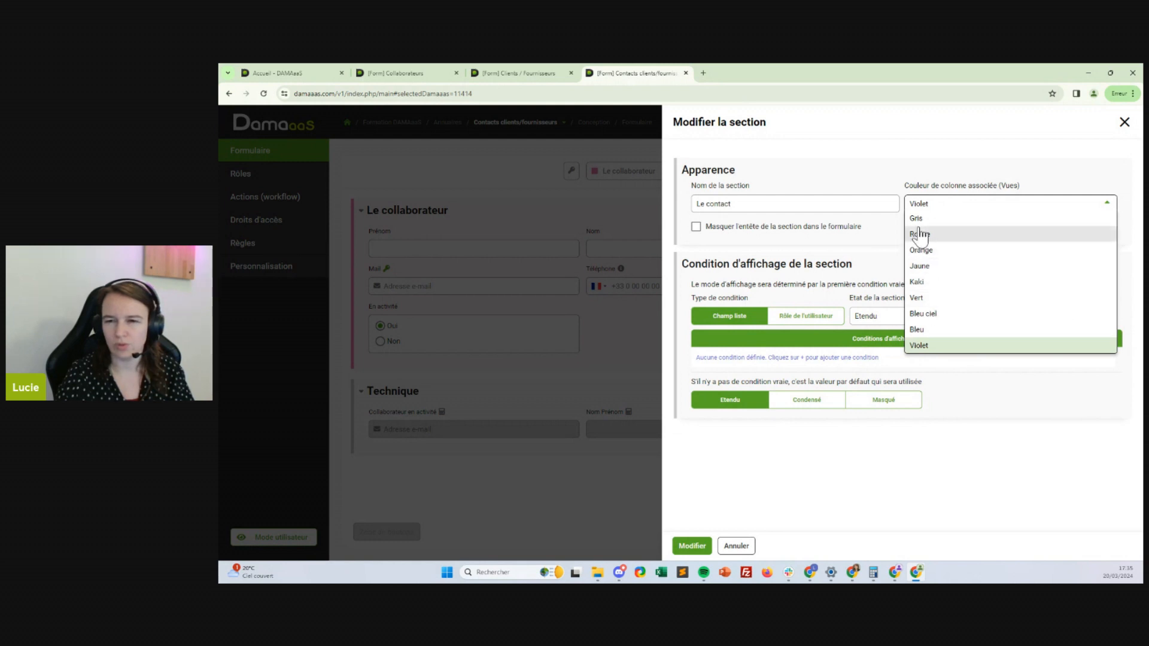
click(922, 265)
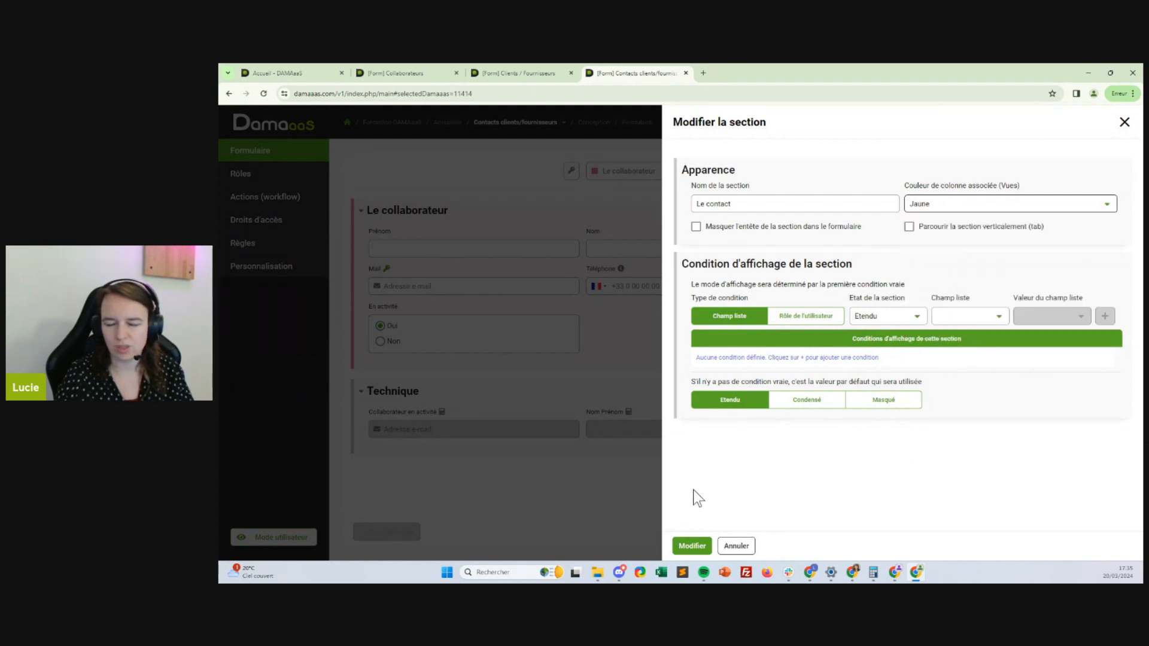
click(691, 547)
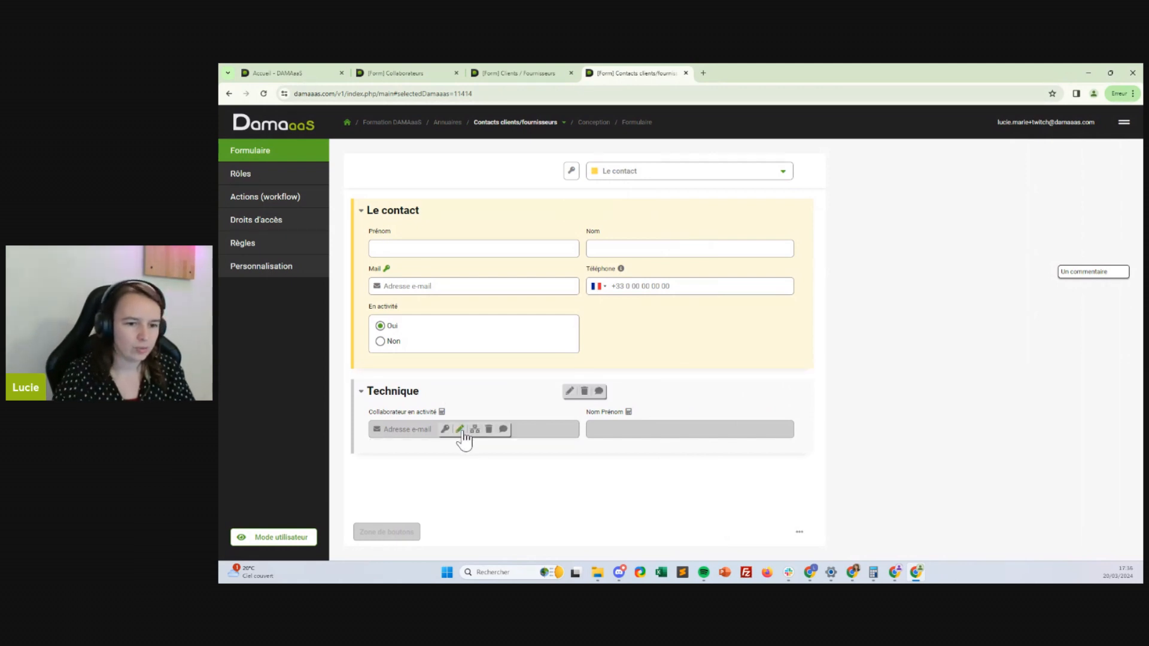
Rename the Collaborateur en activité field to Contact en activité and save it with auto-enrolment off
click(490, 429)
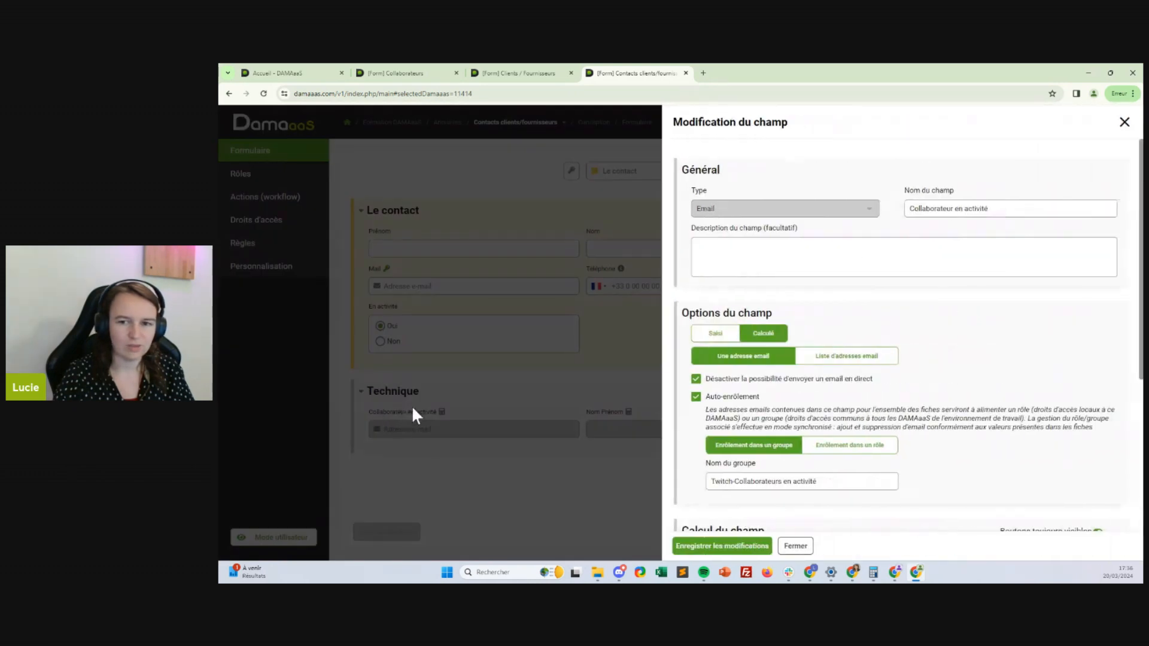
double_click(932, 209)
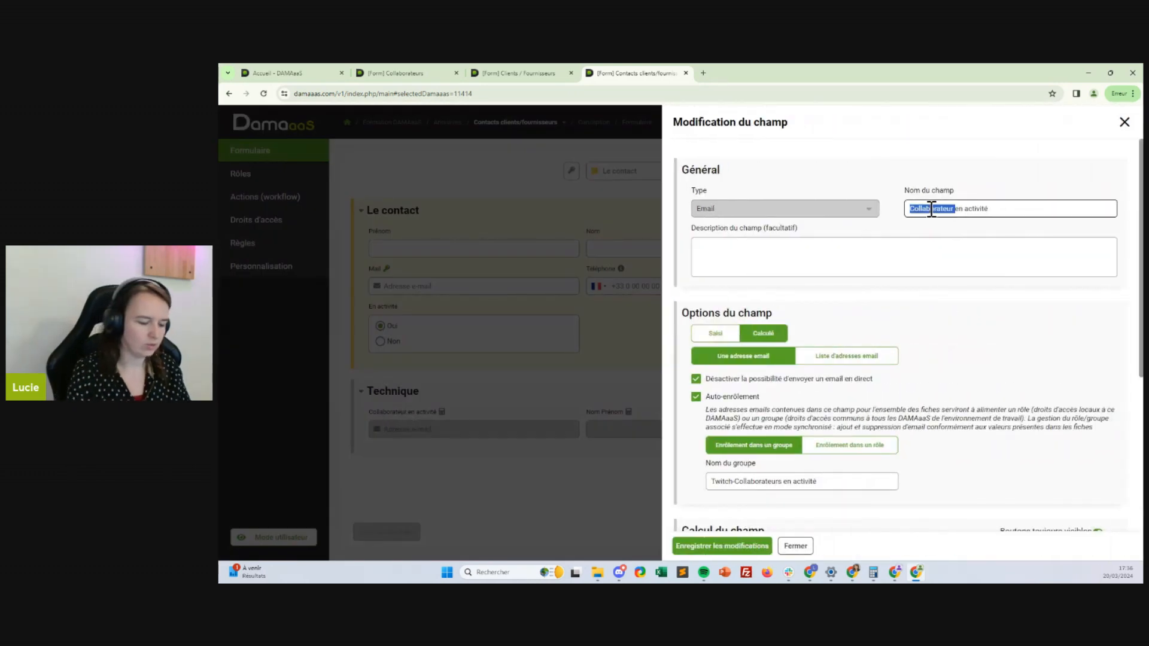
text(Clien)
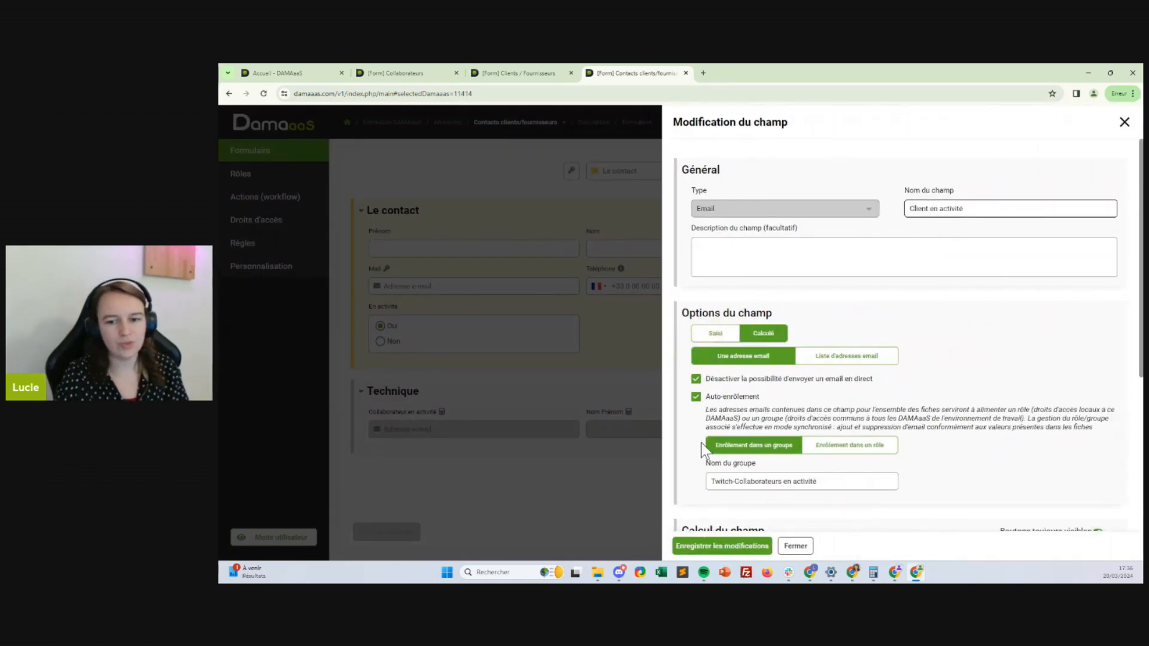
drag(832, 481, 740, 485)
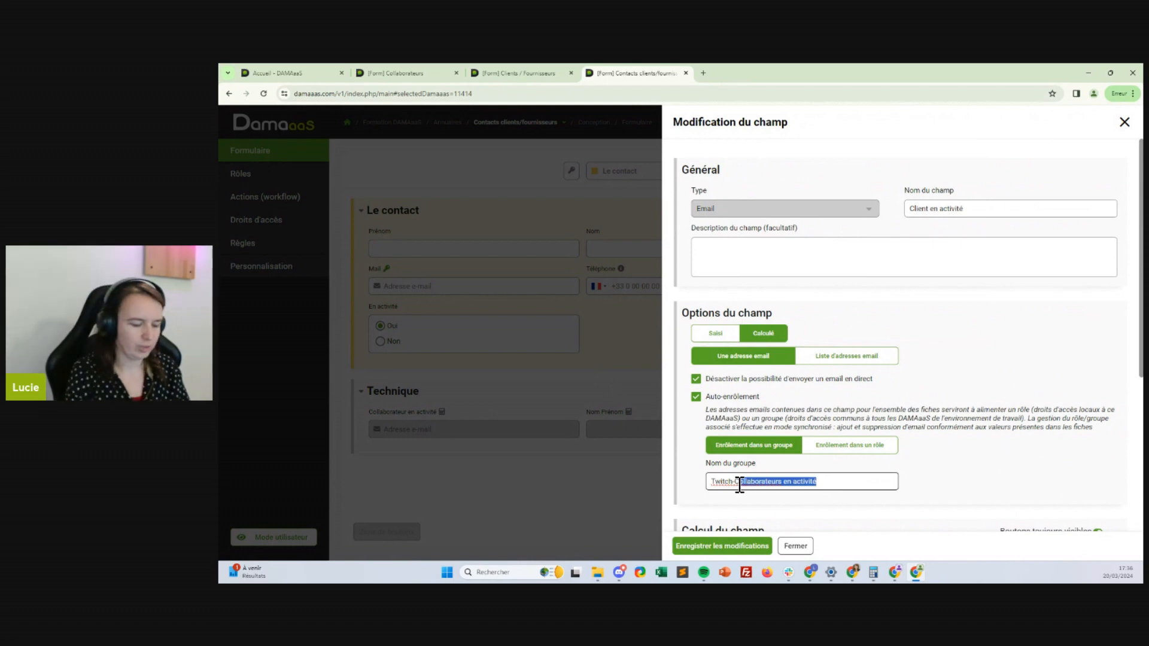
key(BackSpace)
click(916, 210)
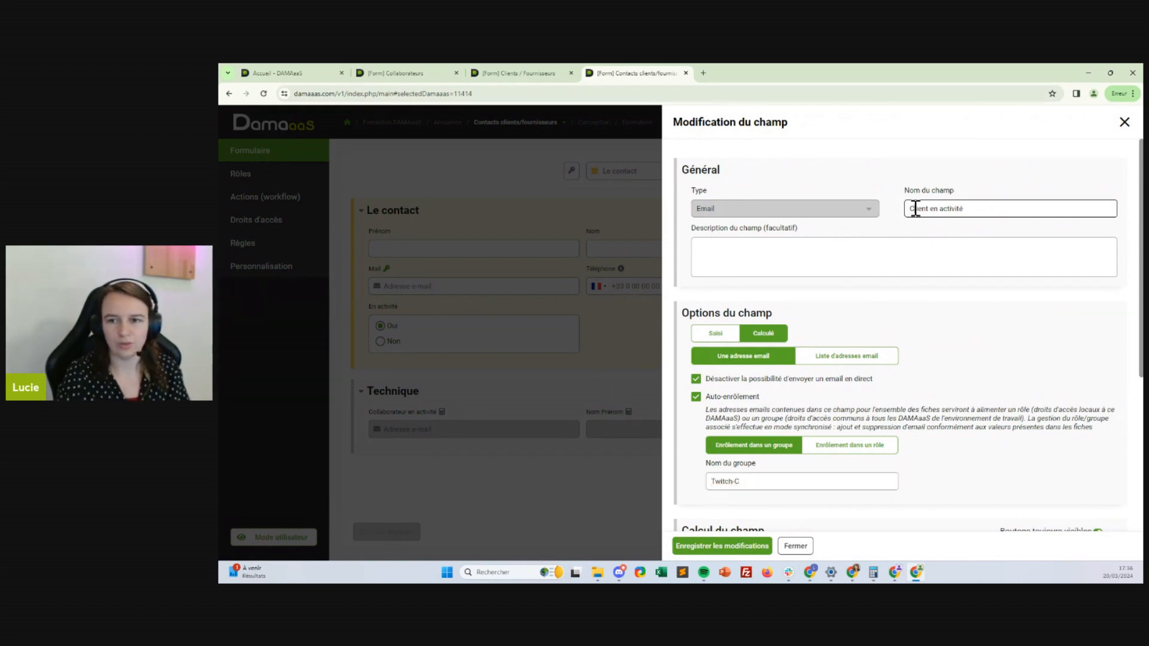
text(Contac)
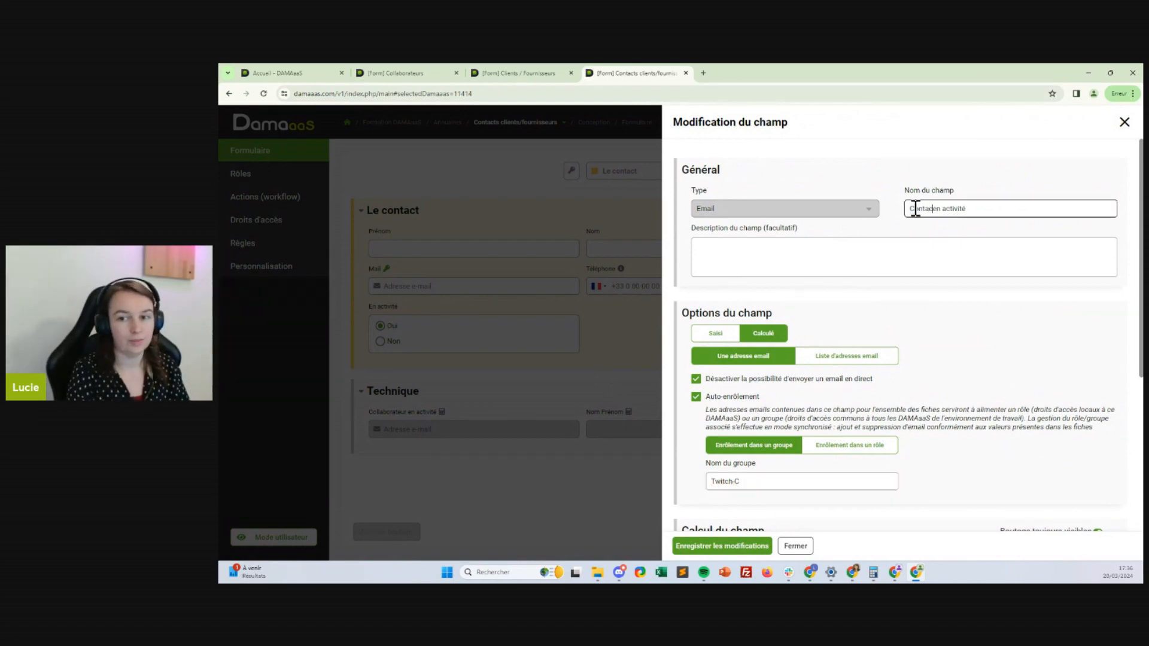
click(776, 485)
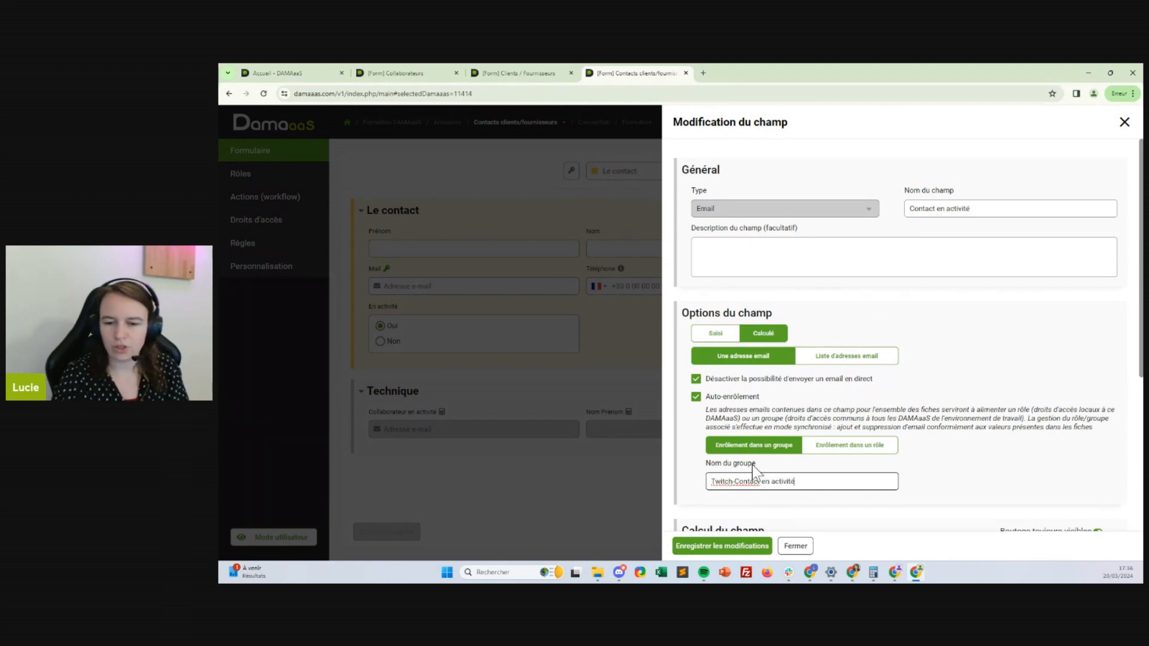
drag(795, 482, 572, 468)
key(ctrl+c)
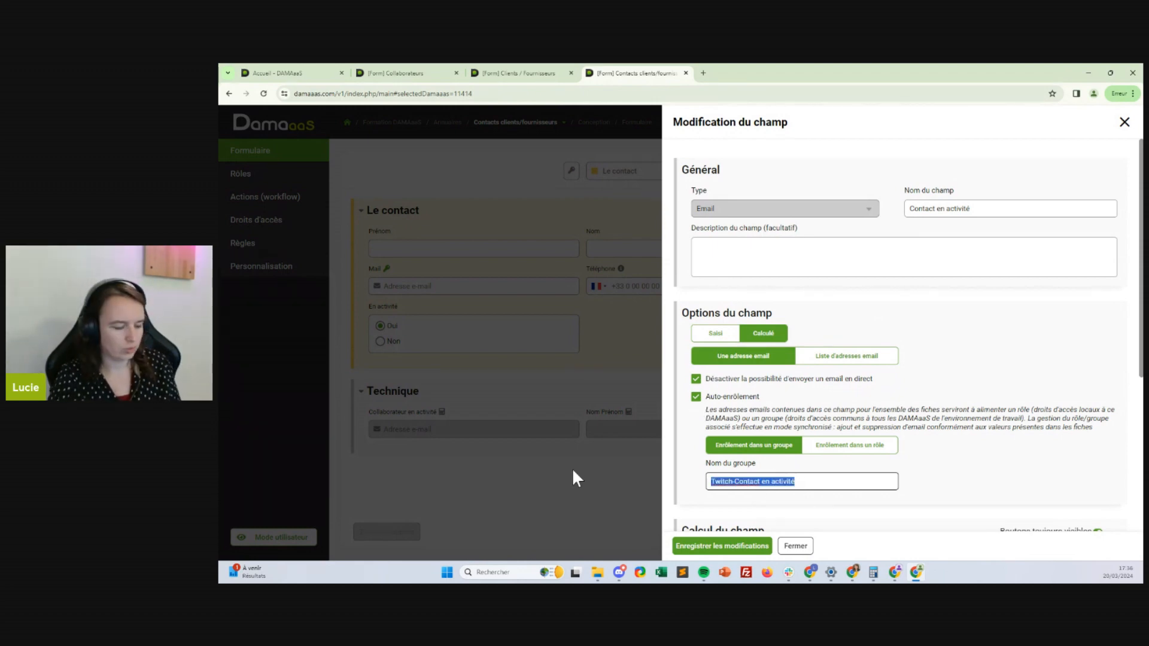
click(696, 396)
scroll(902, 382, down, 2)
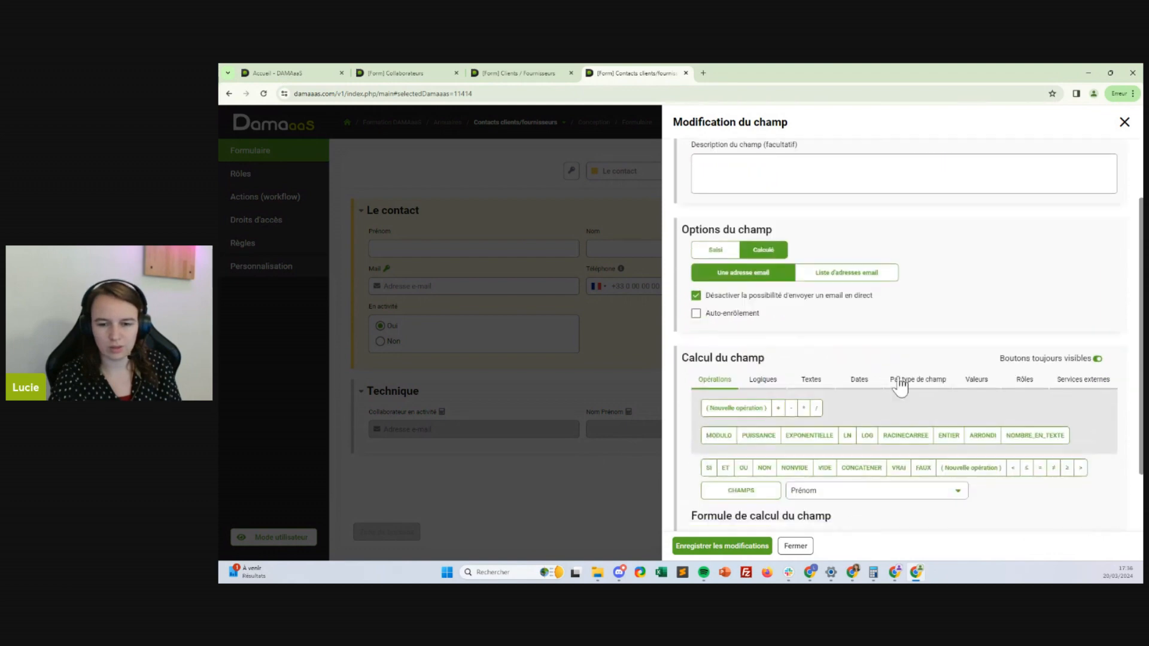
click(723, 549)
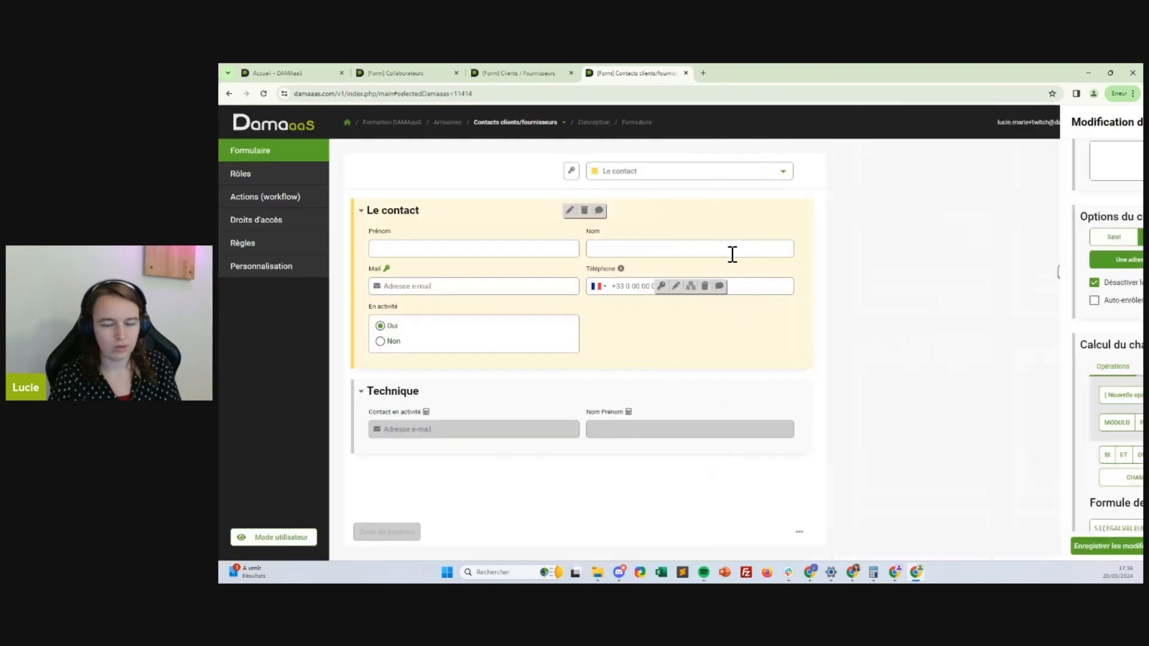
Turn on auto-enrolment for Contact en activité into group 'Twitch-Contact en activité' and save
click(458, 429)
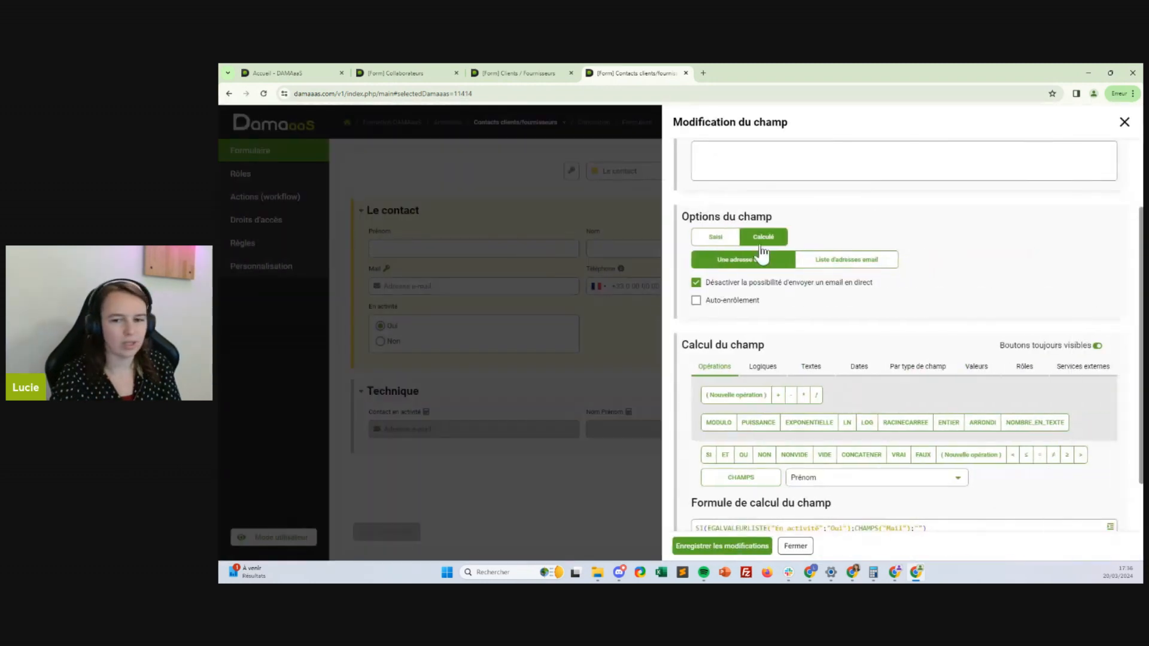
scroll(817, 339, down, 1)
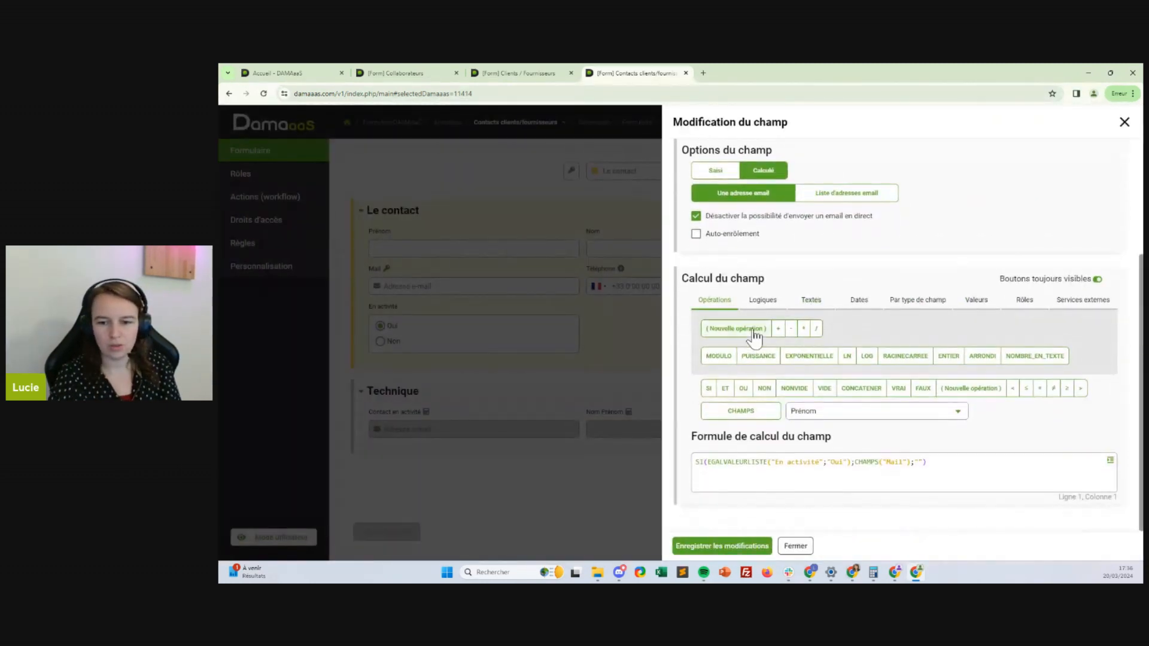
click(696, 235)
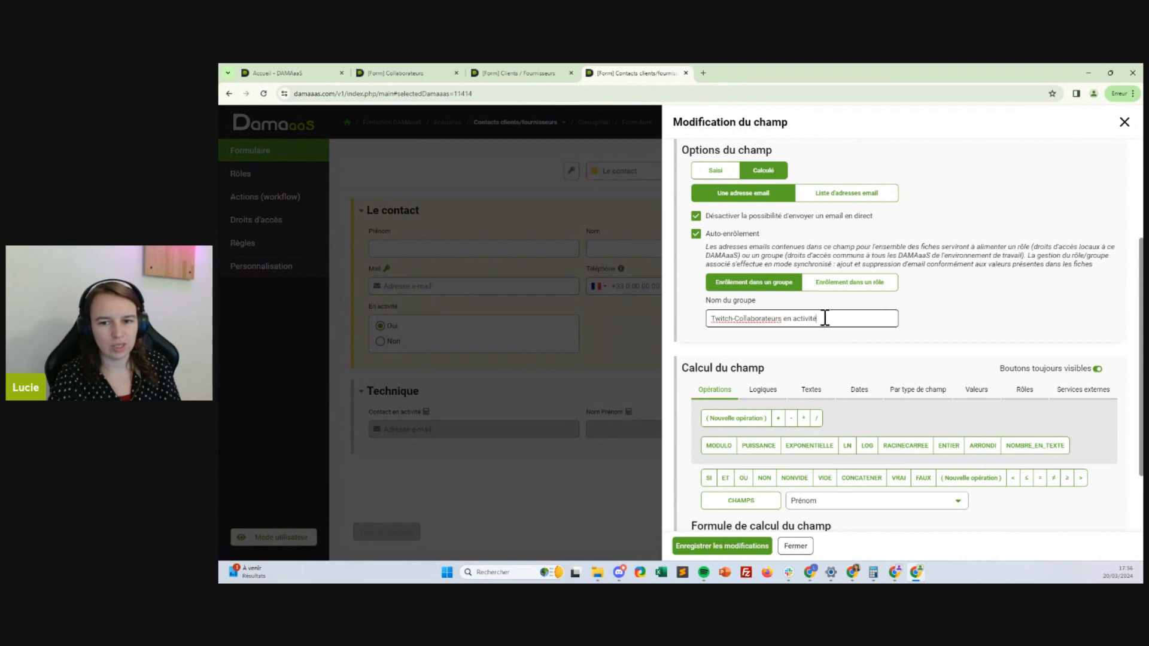
triple_click(825, 317)
key(ctrl+v)
click(715, 546)
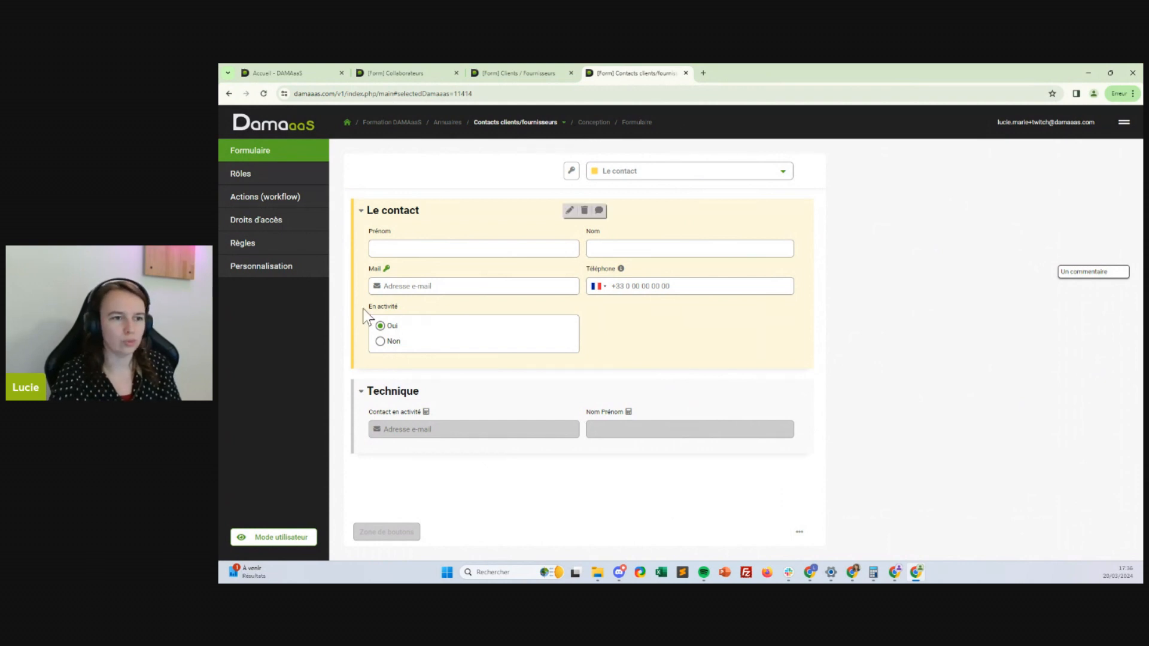
click(509, 73)
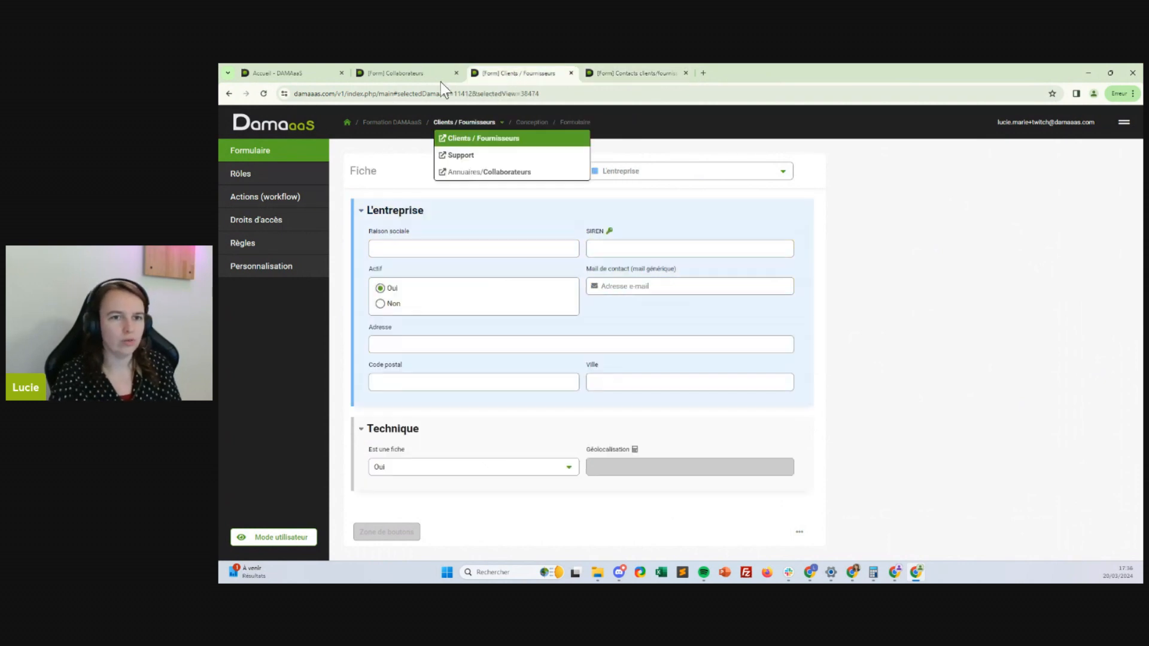
click(257, 221)
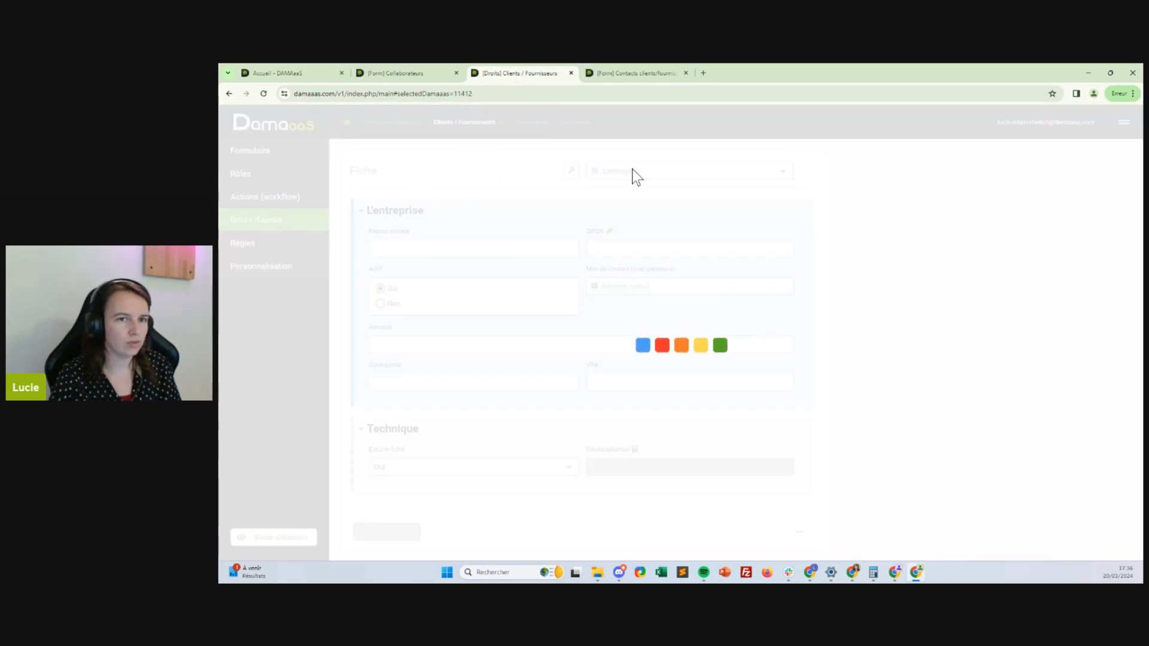
scroll(397, 282, down, 1)
scroll(398, 283, down, 3)
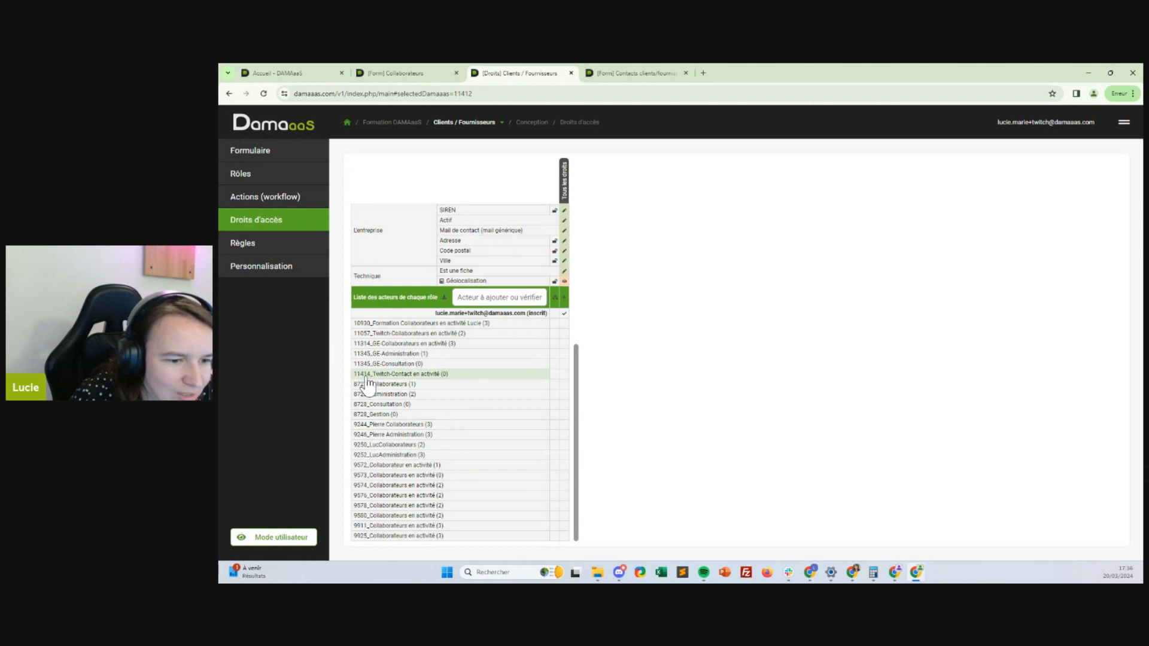
drag(372, 377, 438, 381)
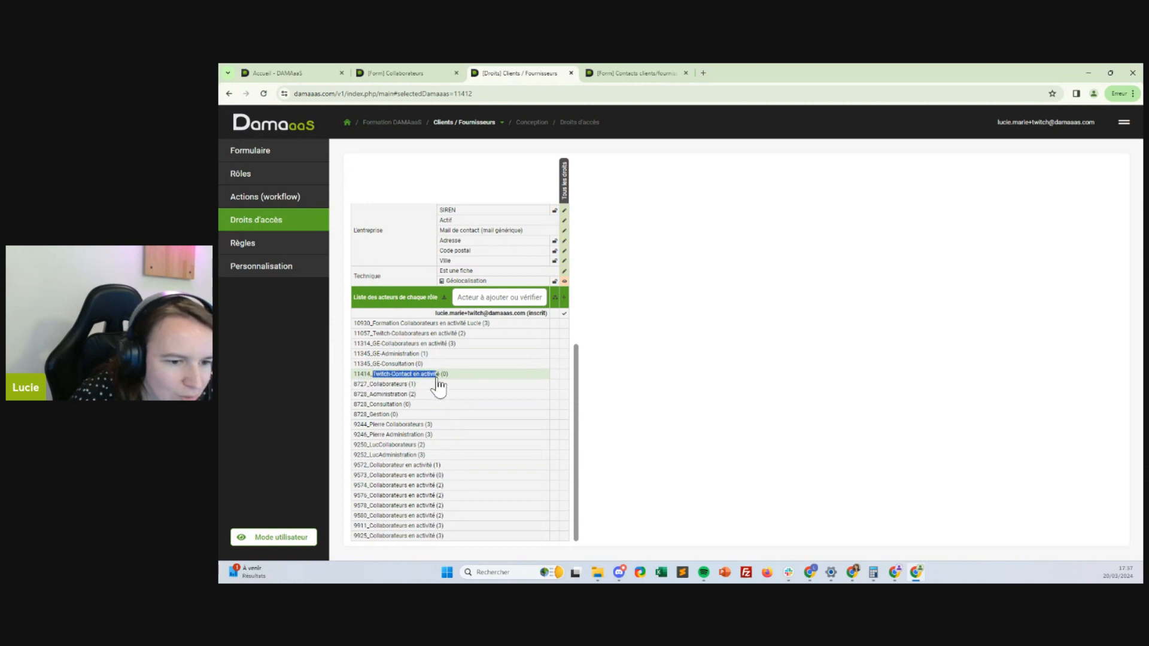
click(439, 381)
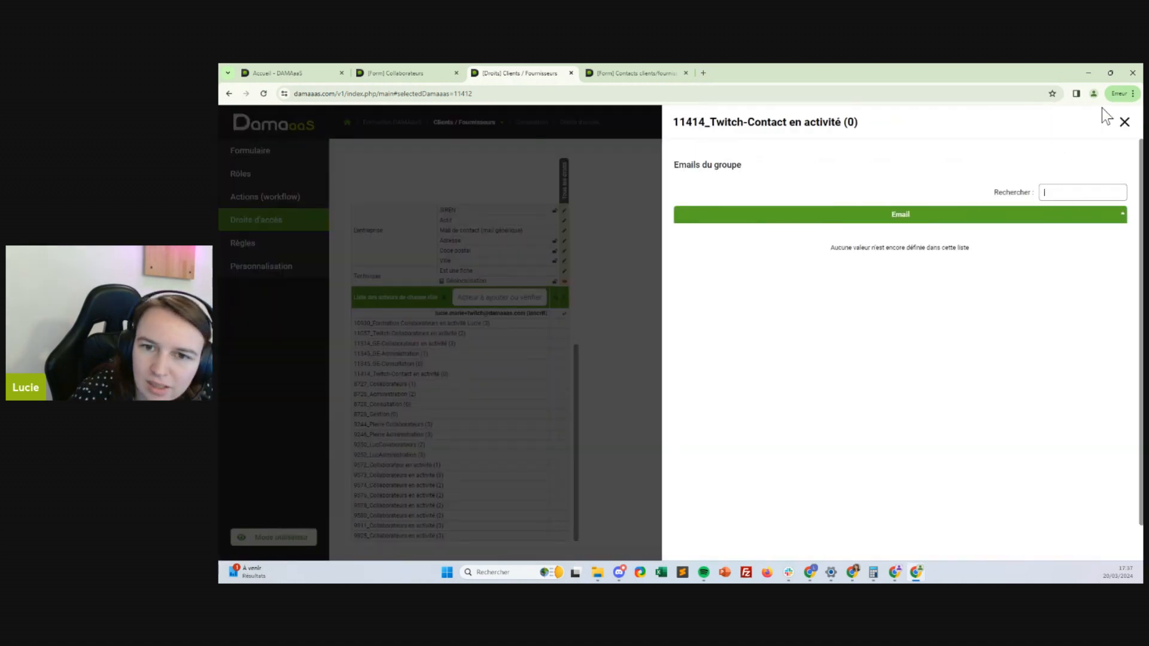
click(1123, 121)
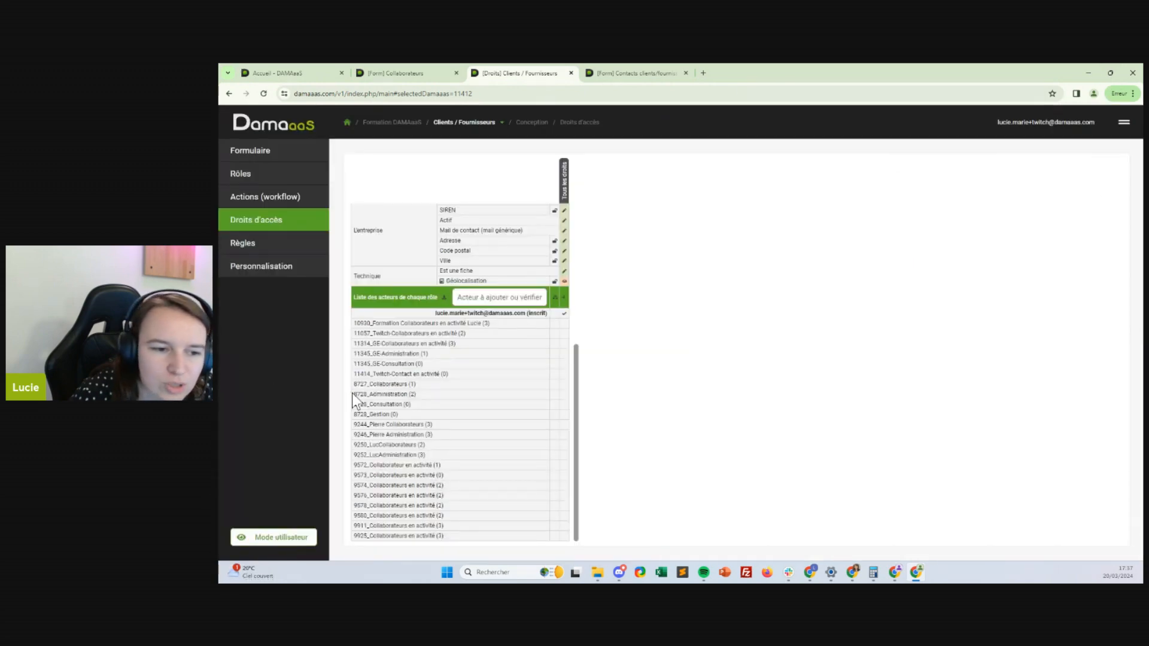
click(656, 74)
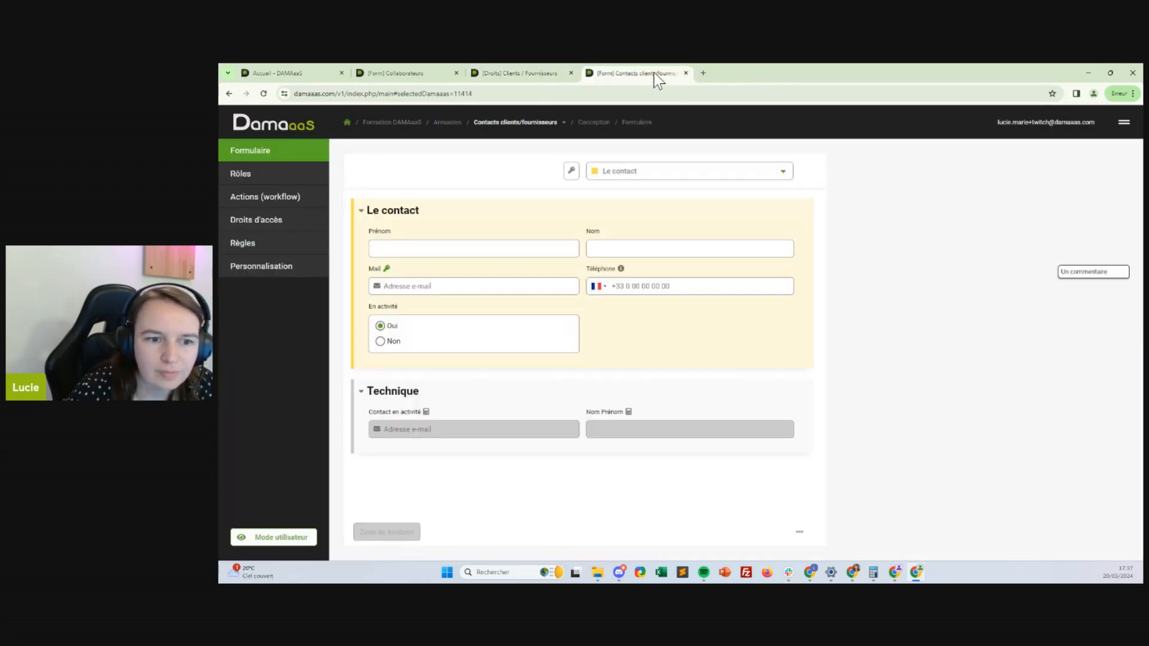
click(569, 72)
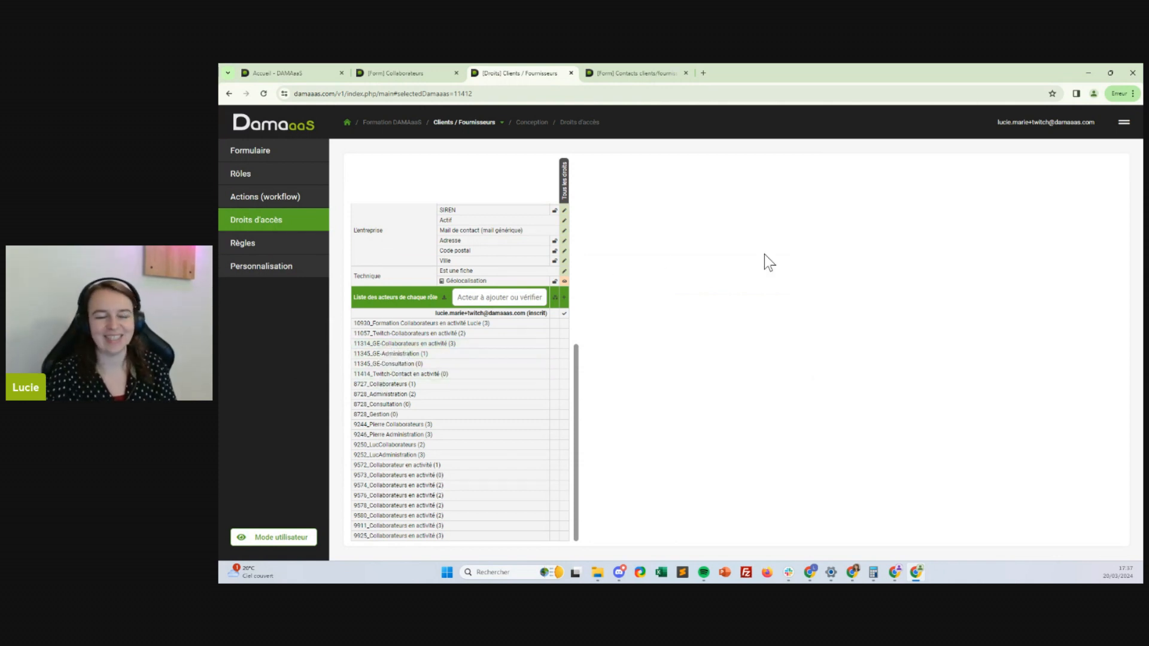
click(667, 74)
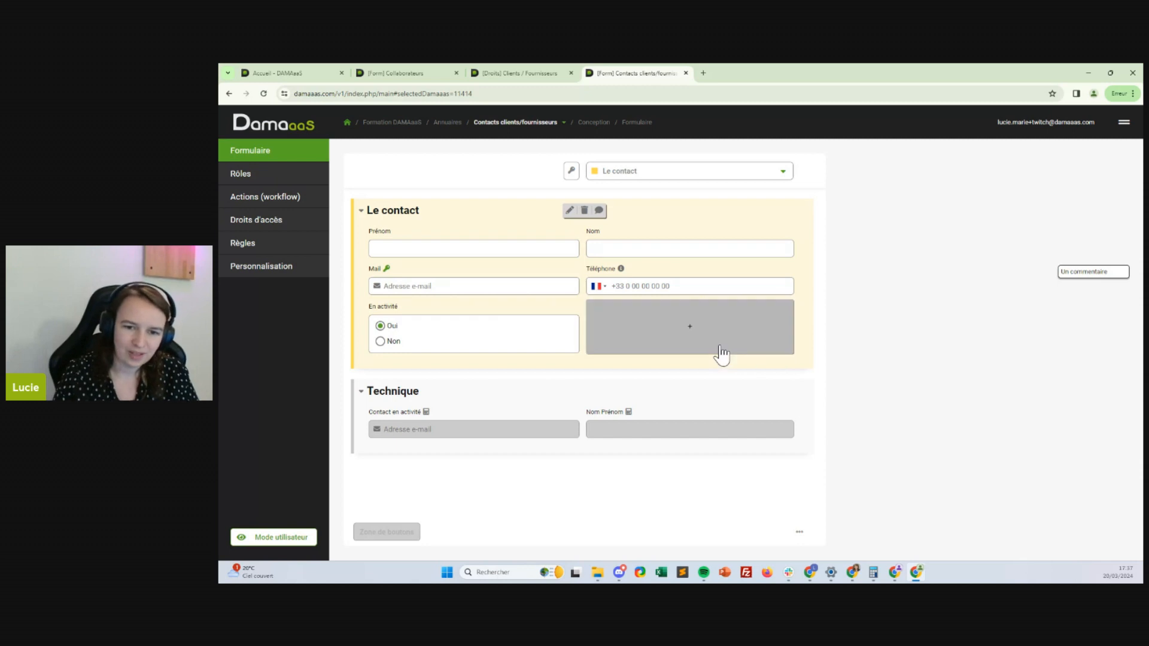
Insert an Entreprise field of type Liaison vers une autre fiche linked to Clients / Fournisseurs
click(723, 357)
click(612, 364)
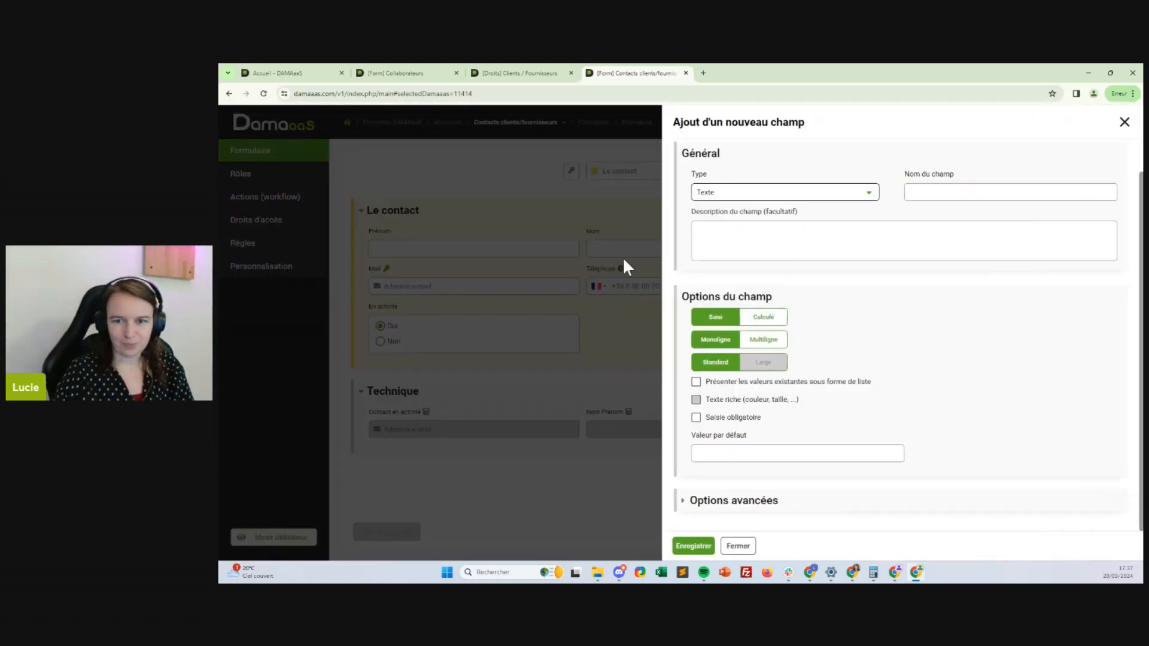
click(801, 196)
scroll(777, 338, down, 3)
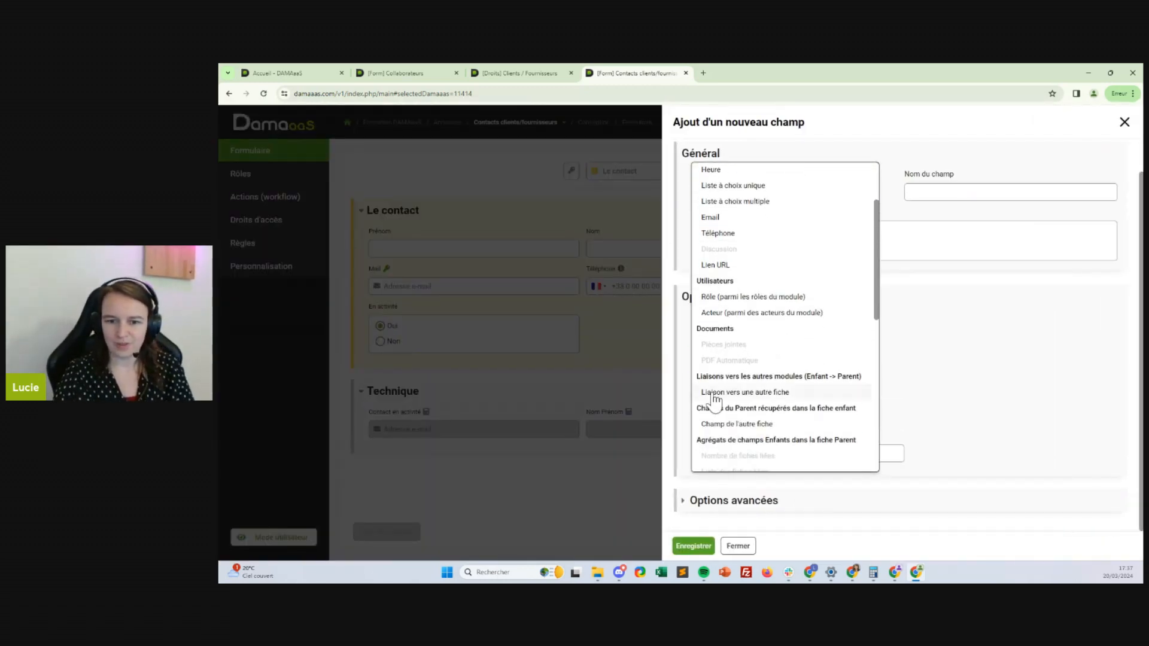
click(730, 393)
click(944, 227)
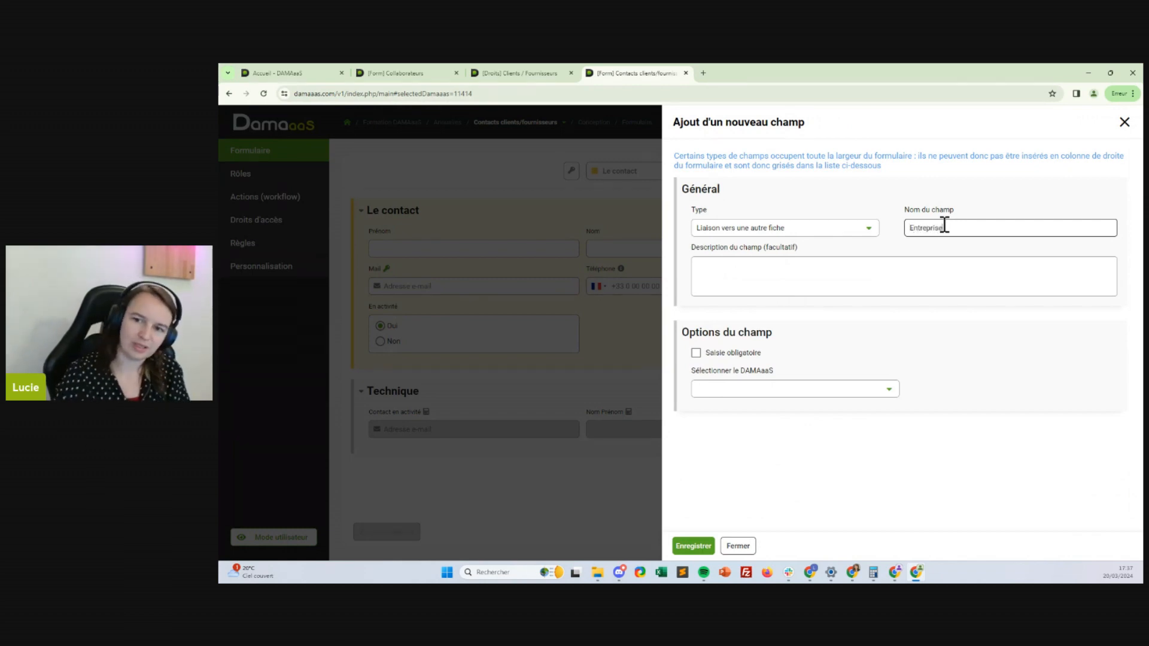
click(743, 389)
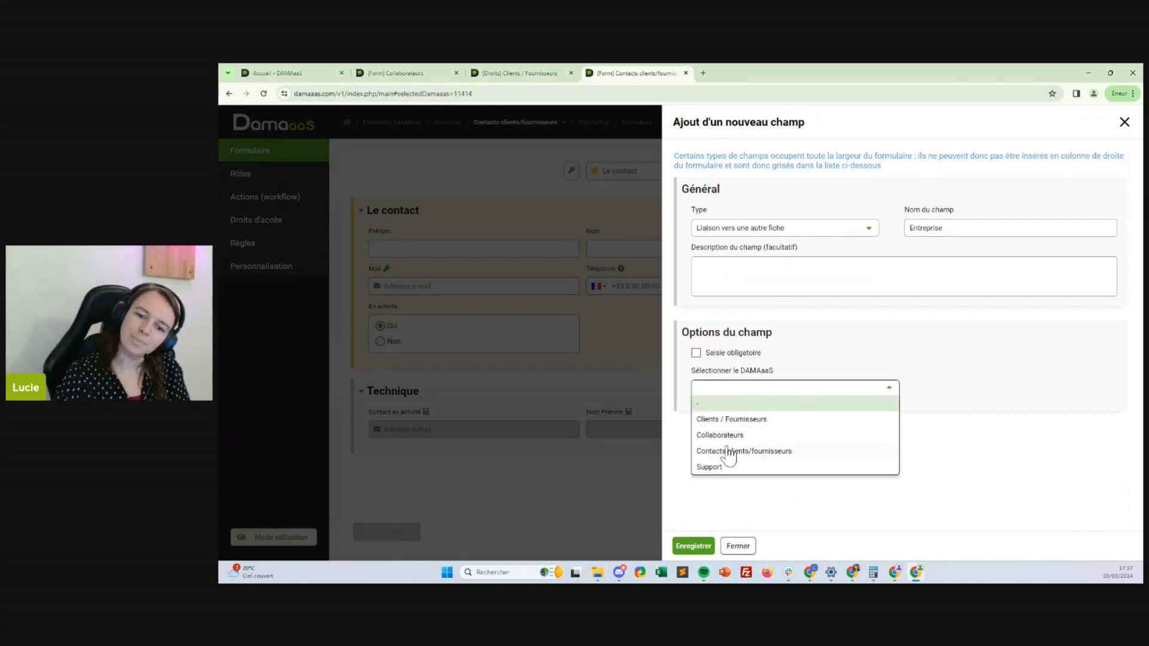
click(729, 420)
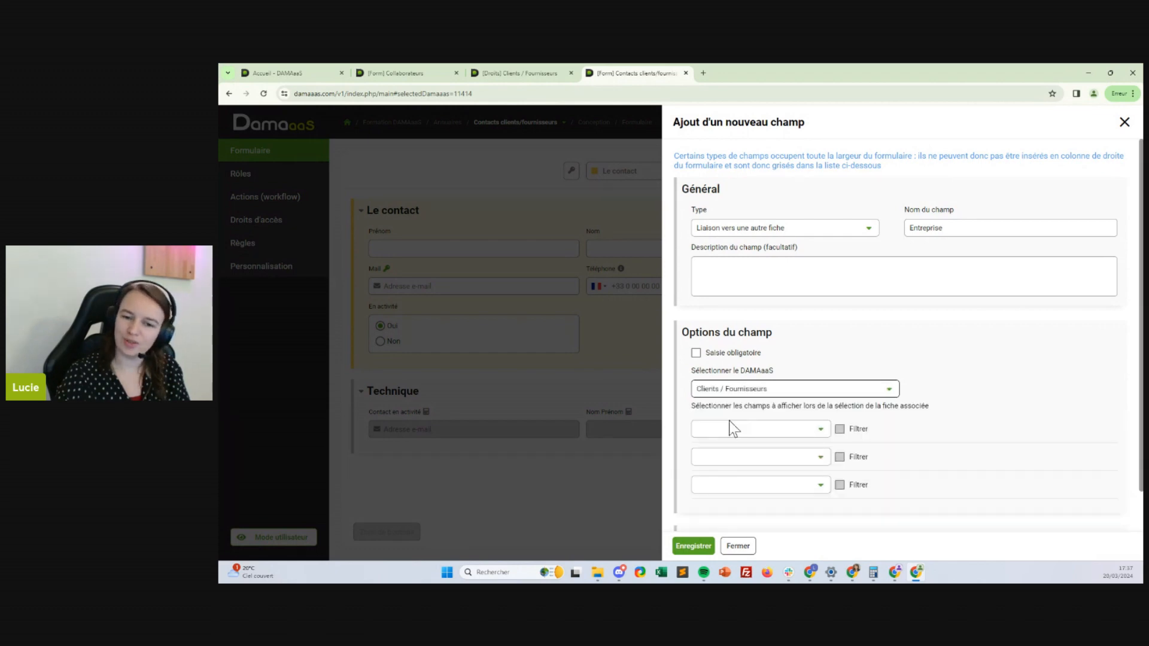
Show Raison sociale, add a hidden filter on Actif, and save the Entreprise field
click(752, 429)
click(733, 270)
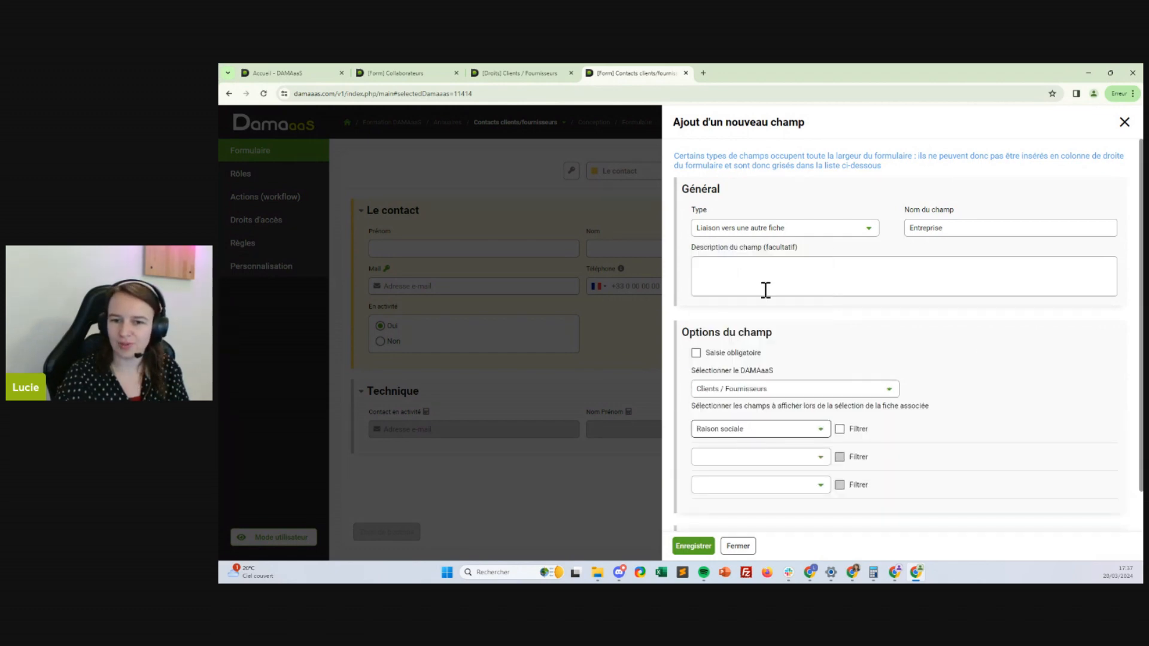
click(785, 459)
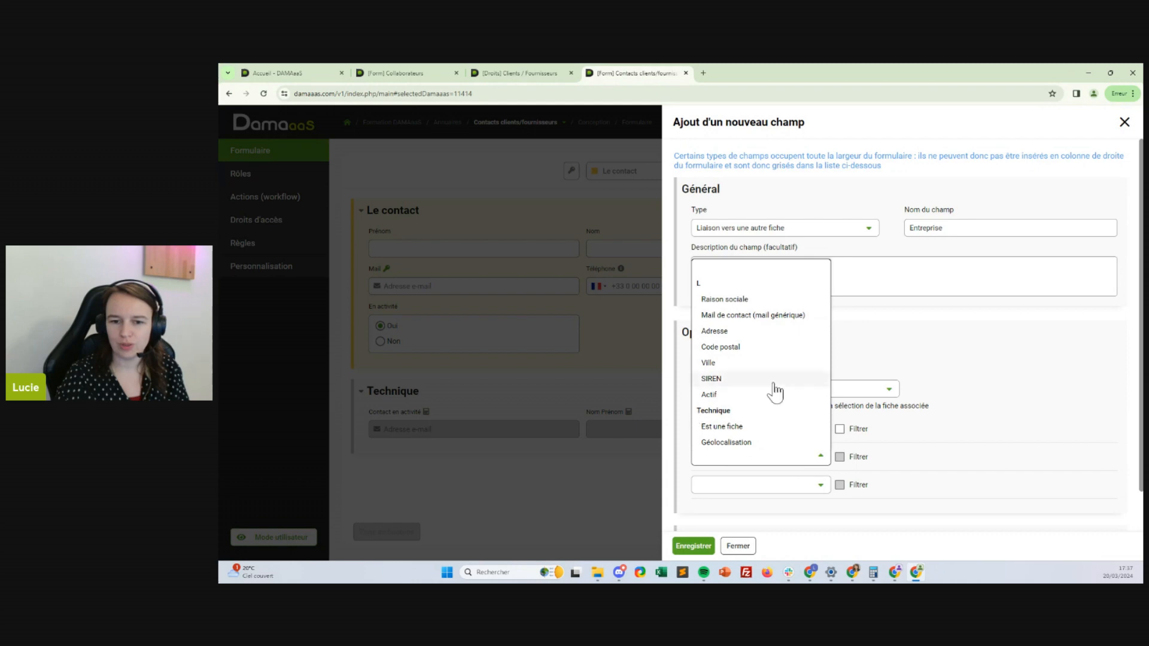
click(721, 396)
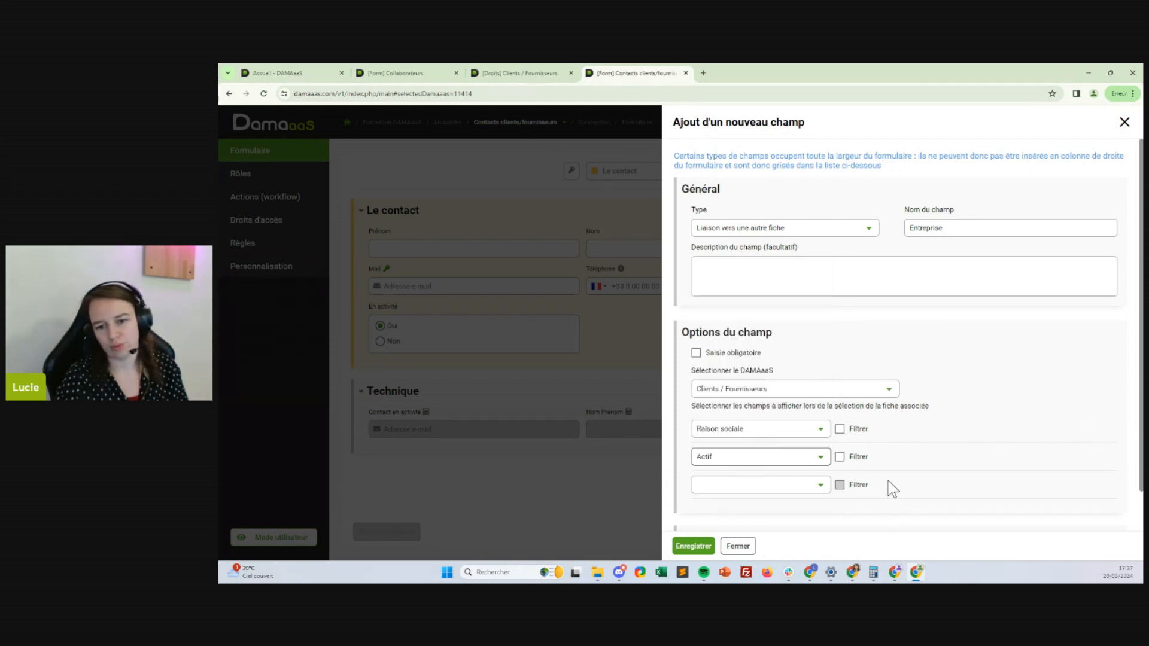
click(852, 466)
click(730, 480)
click(781, 482)
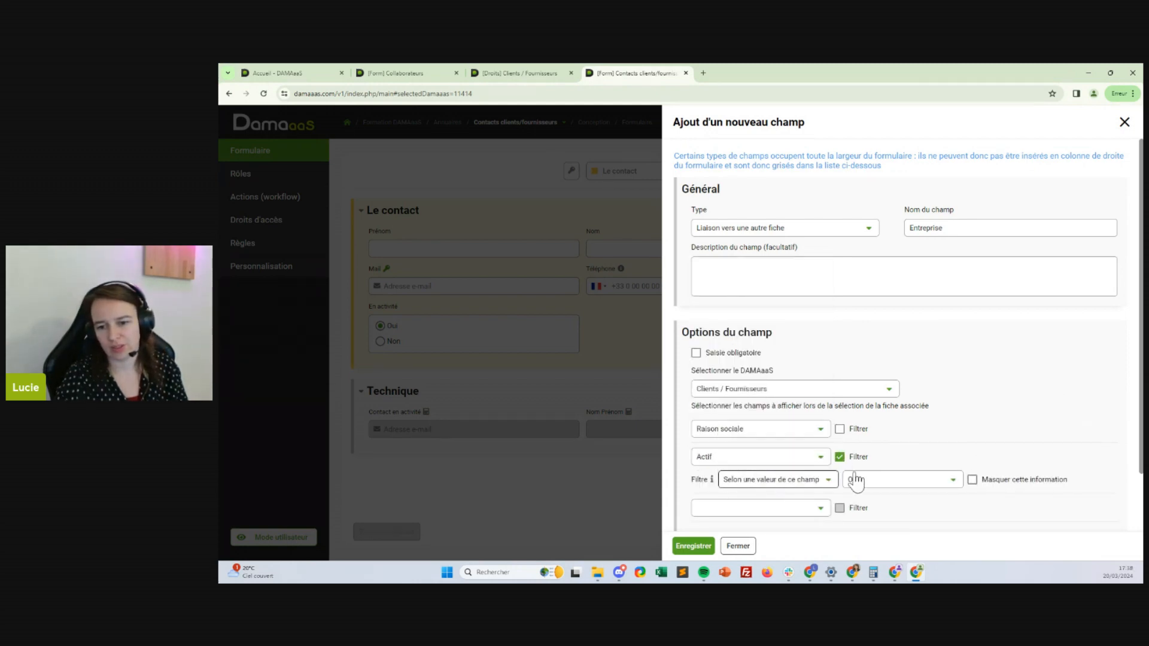
click(972, 479)
scroll(918, 386, down, 2)
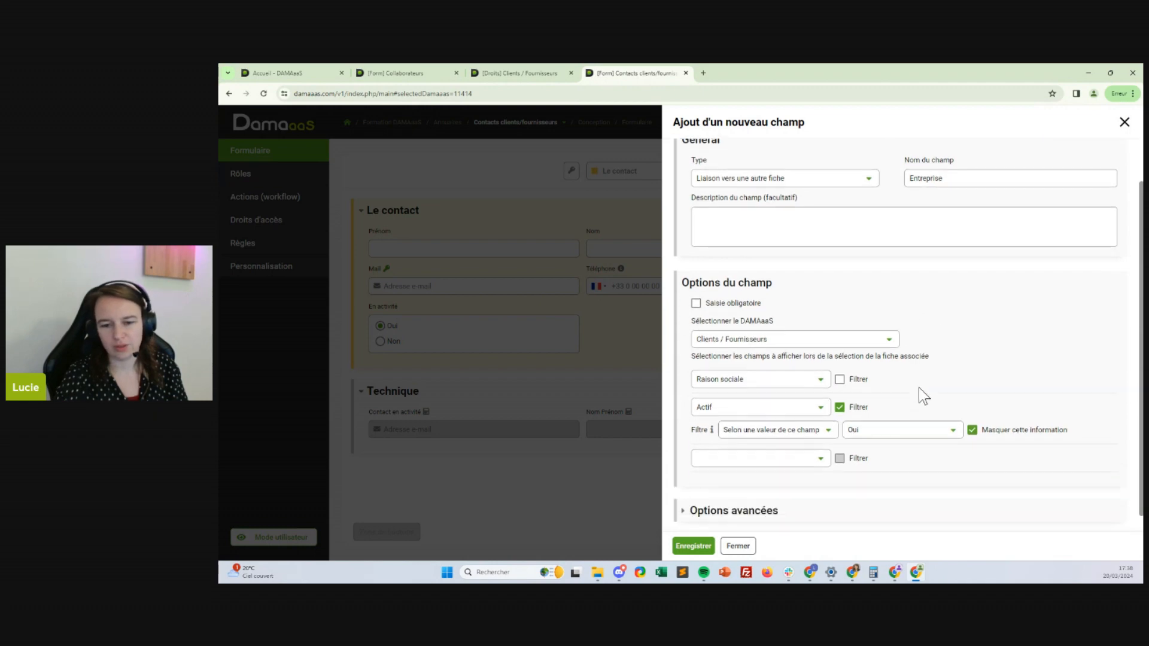
click(763, 495)
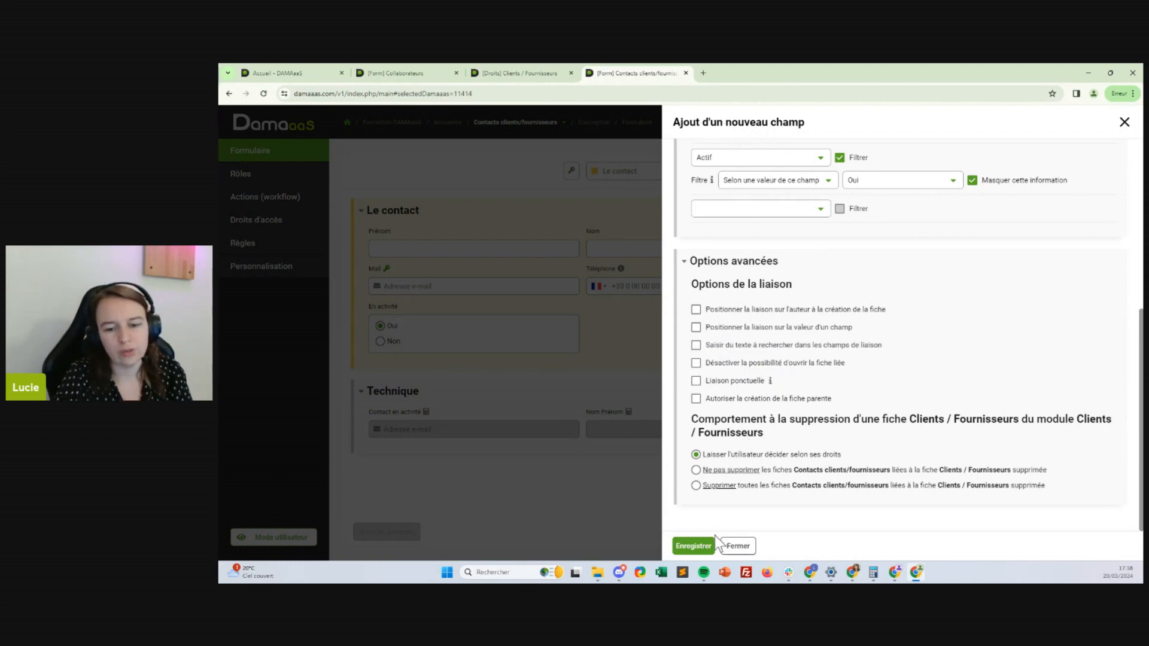
click(697, 545)
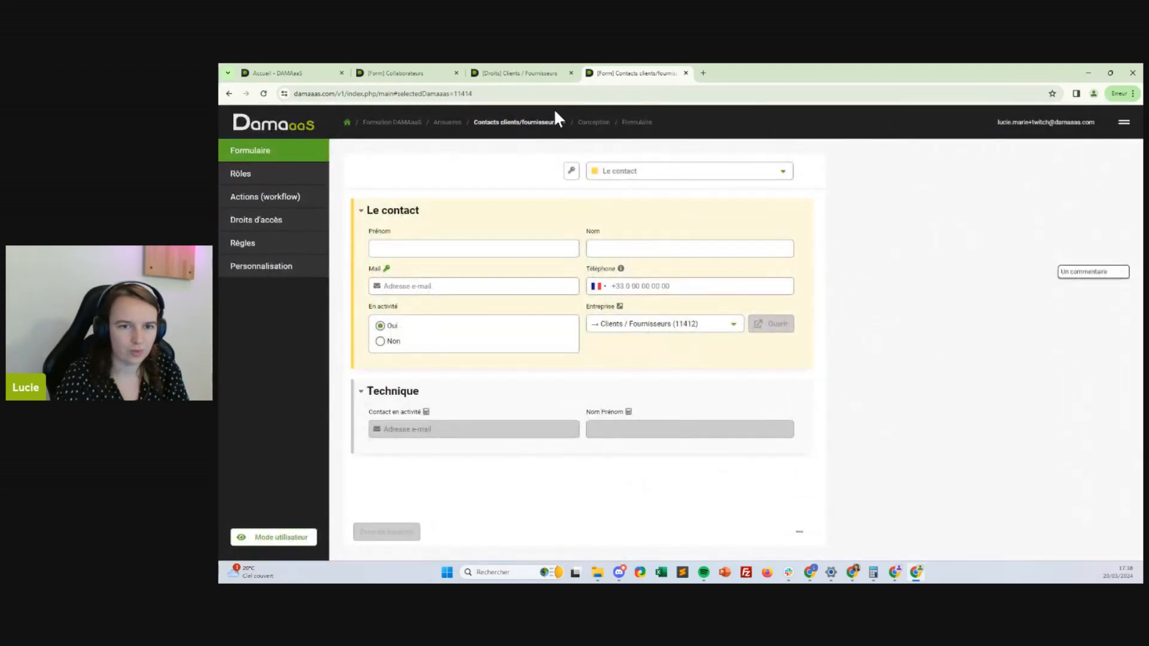
Add a new field below Contact en activité of type Champ de l'autre fiche via the Entreprise link
mouse_move(662, 351)
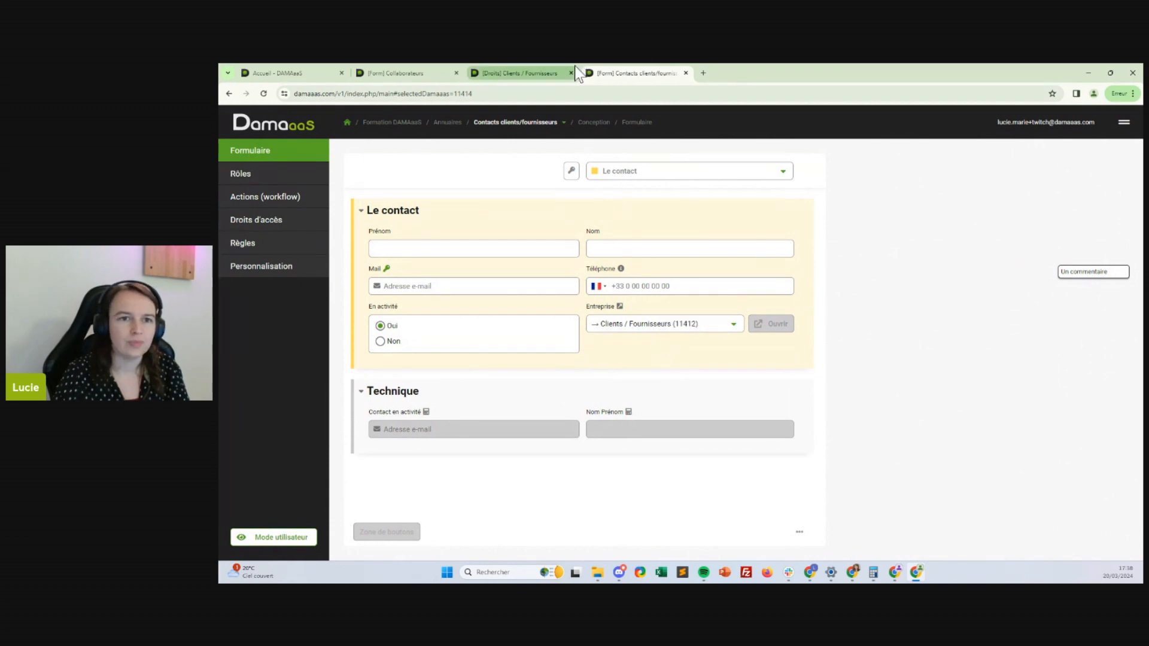
click(539, 446)
click(493, 447)
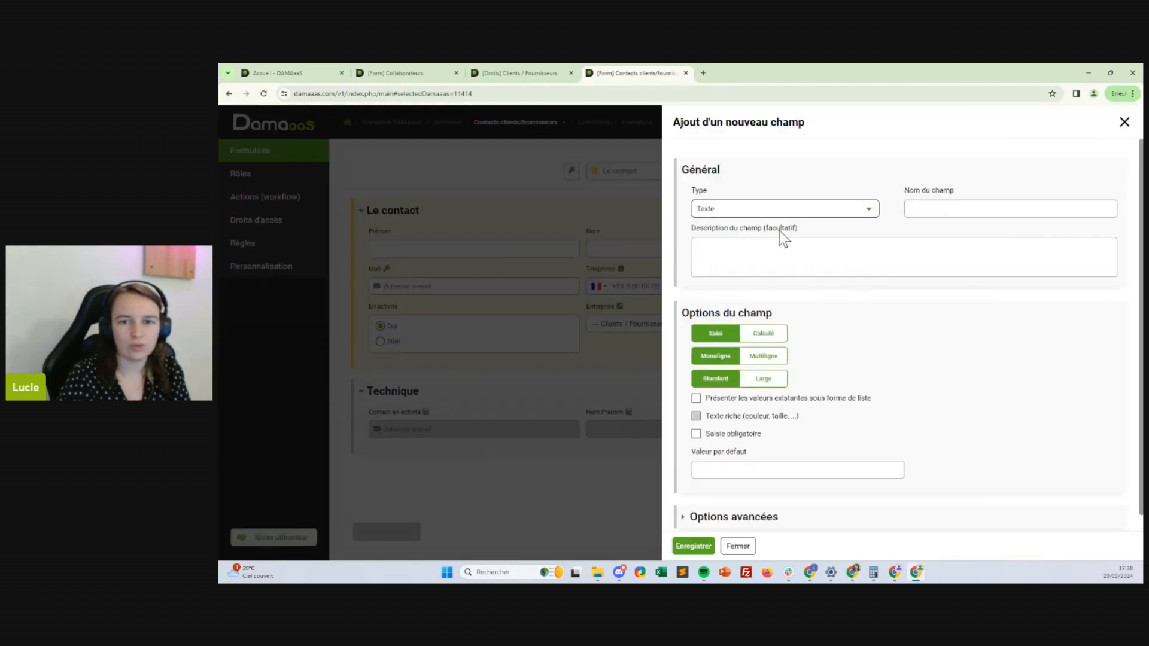
click(785, 211)
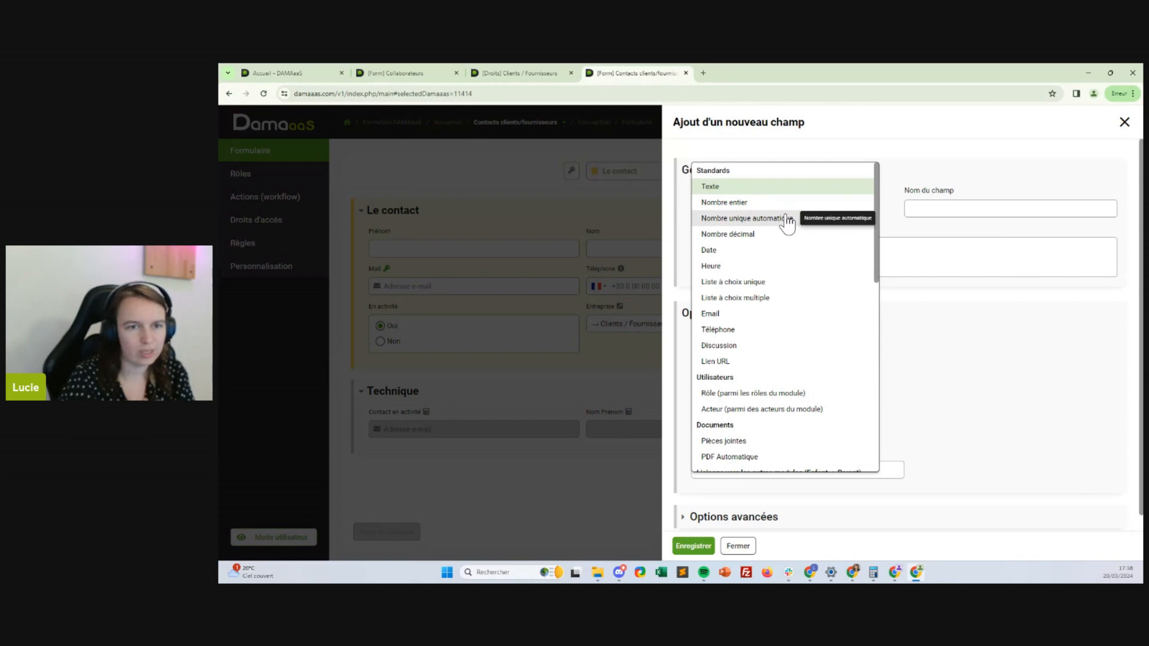
scroll(760, 396, down, 3)
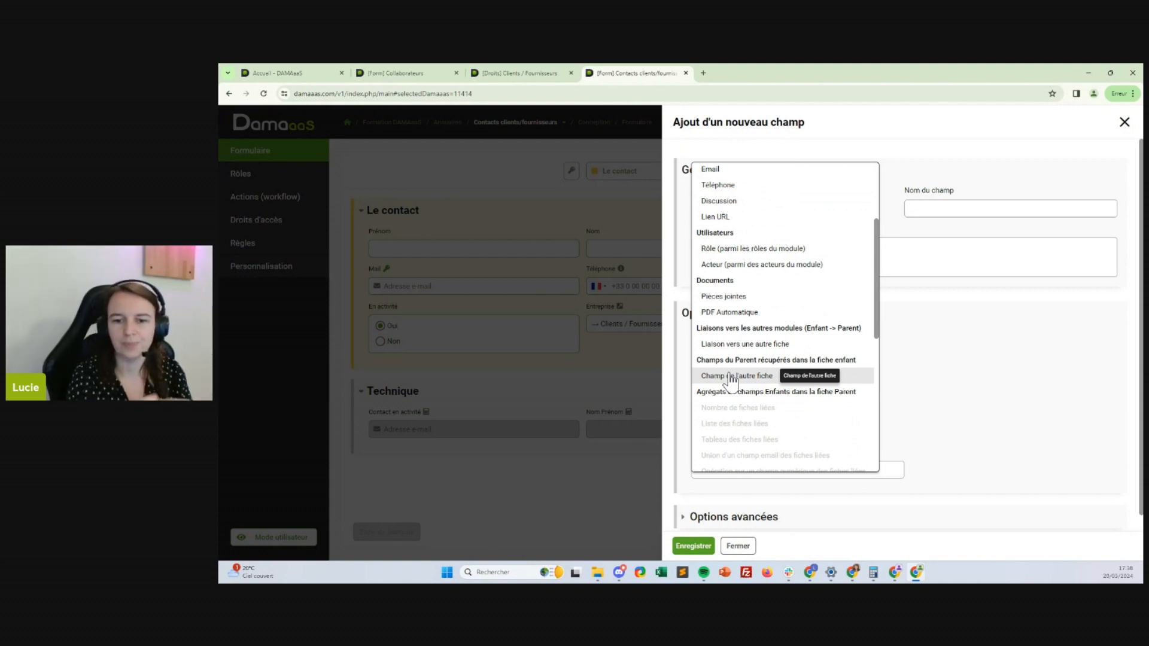
click(731, 377)
click(825, 287)
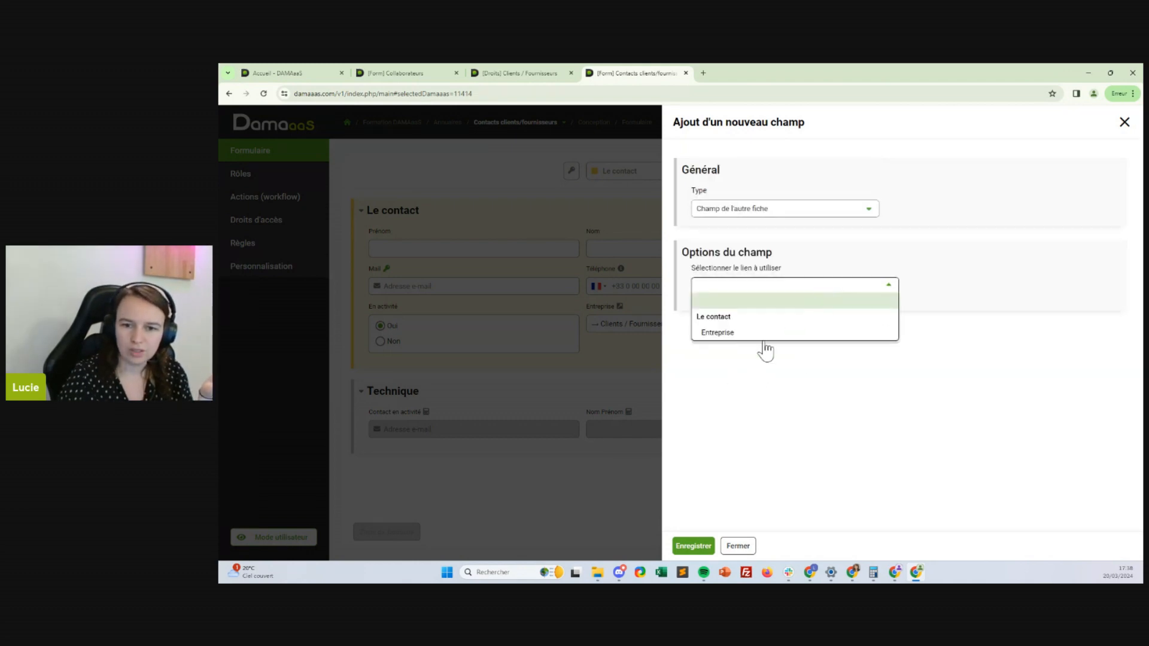
click(712, 340)
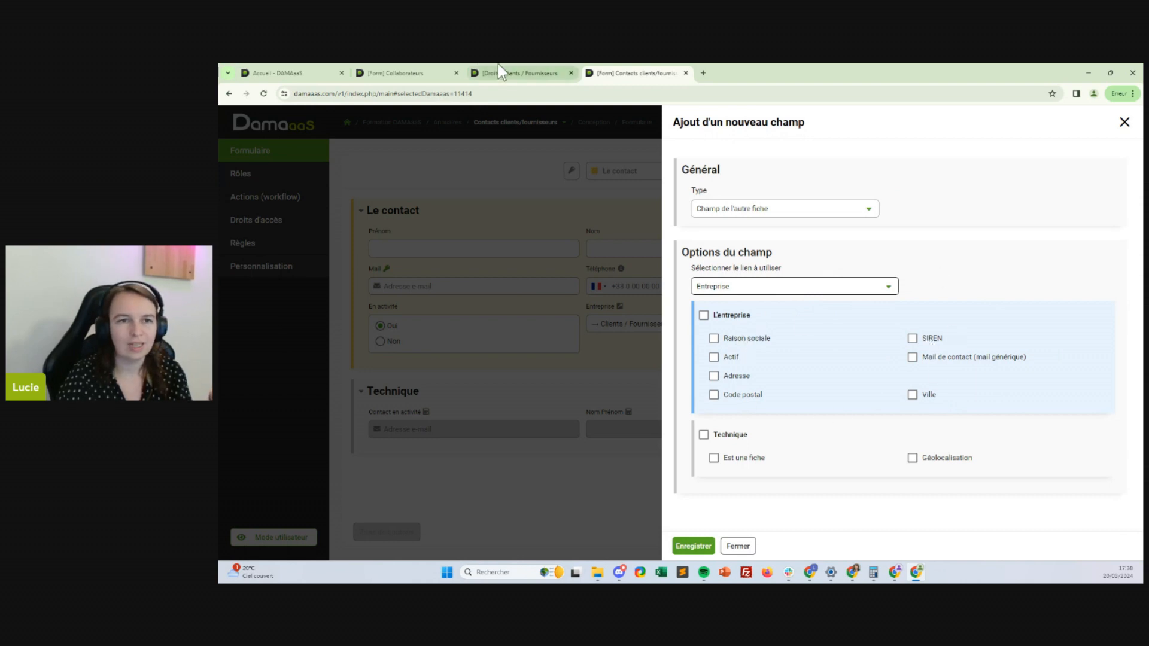
Browse the Collaborateurs, Support, Contacts clients/fournisseurs and Clients / Fournisseurs forms, then return to the new-field panel
click(397, 72)
click(494, 123)
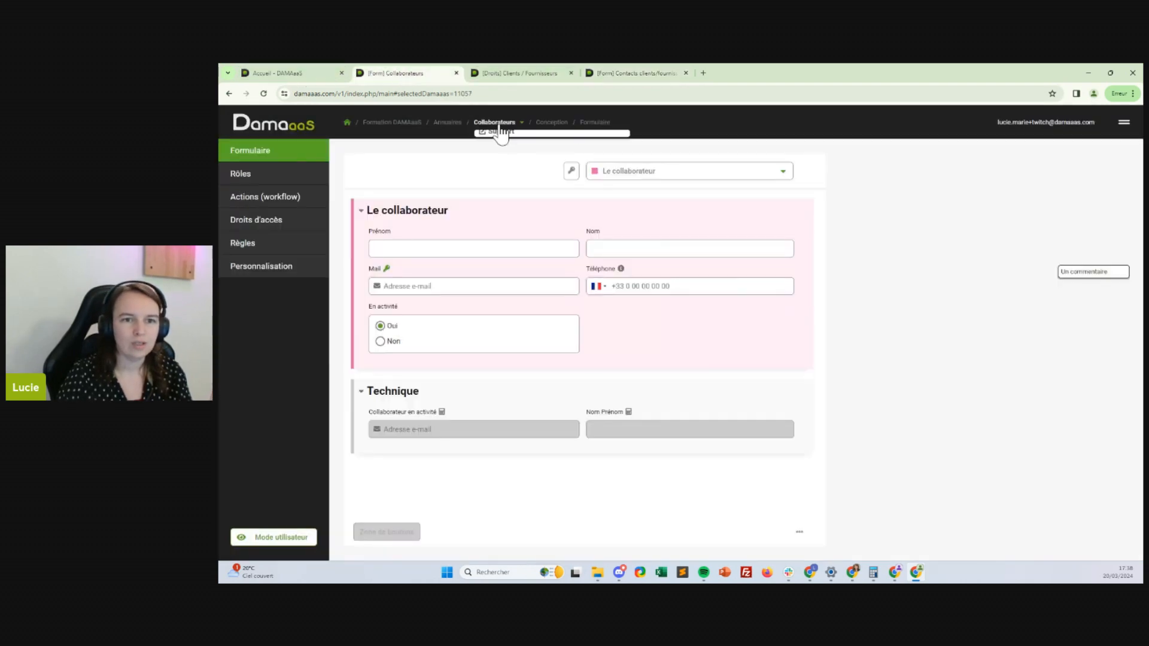
click(498, 138)
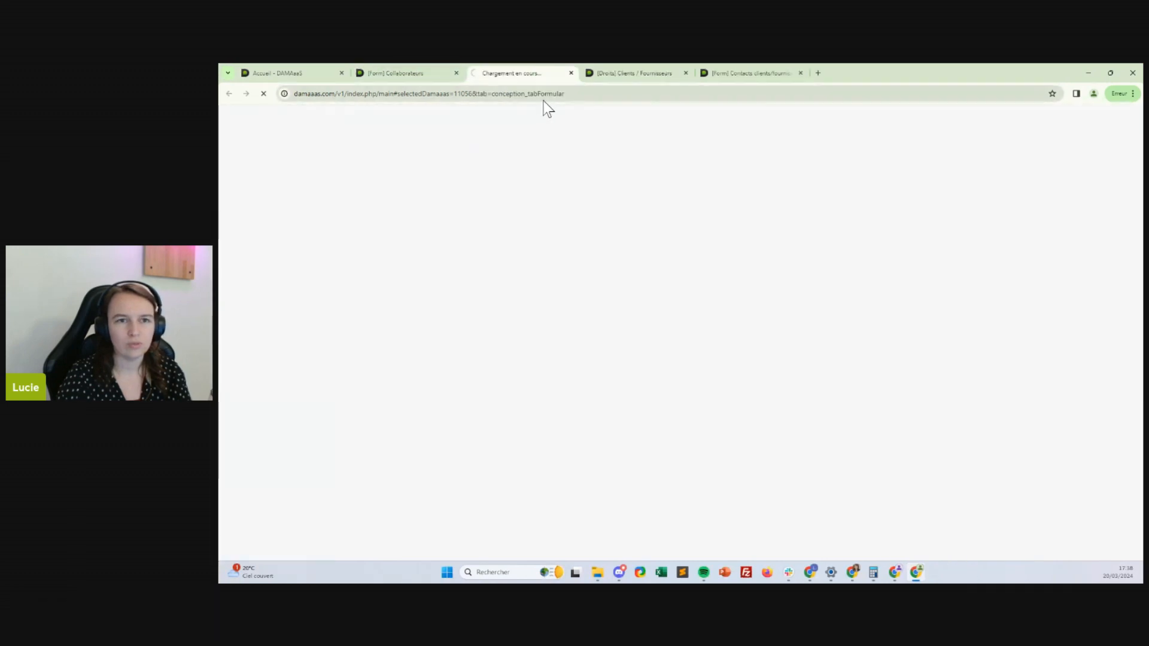
click(450, 122)
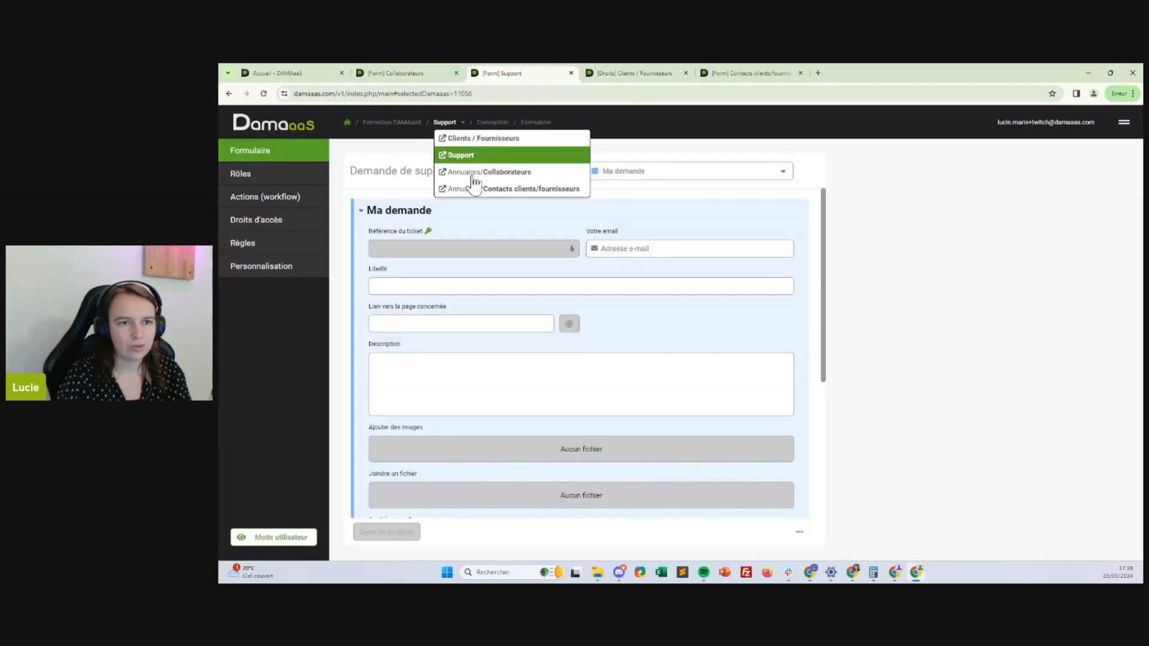
click(482, 191)
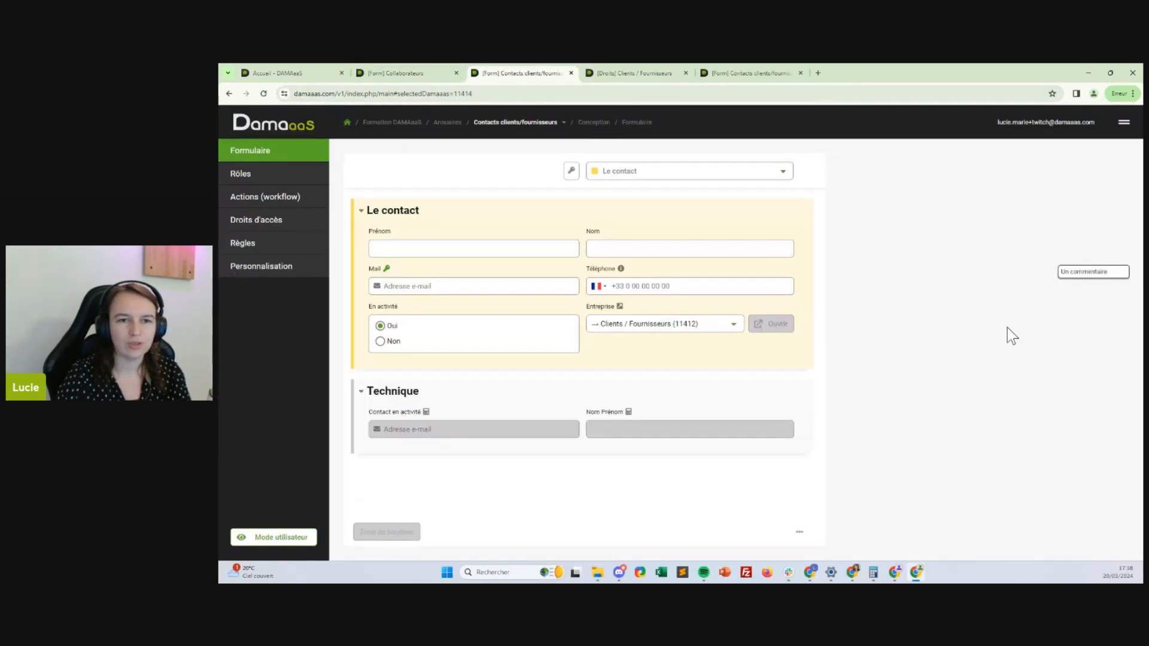
click(518, 123)
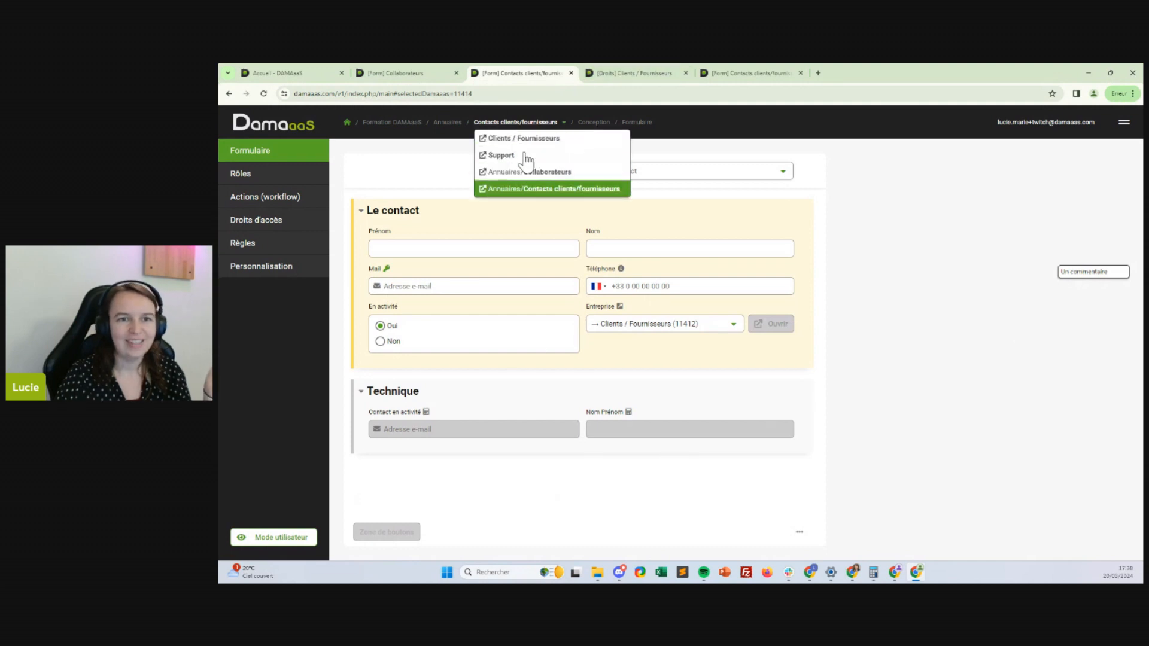
click(522, 139)
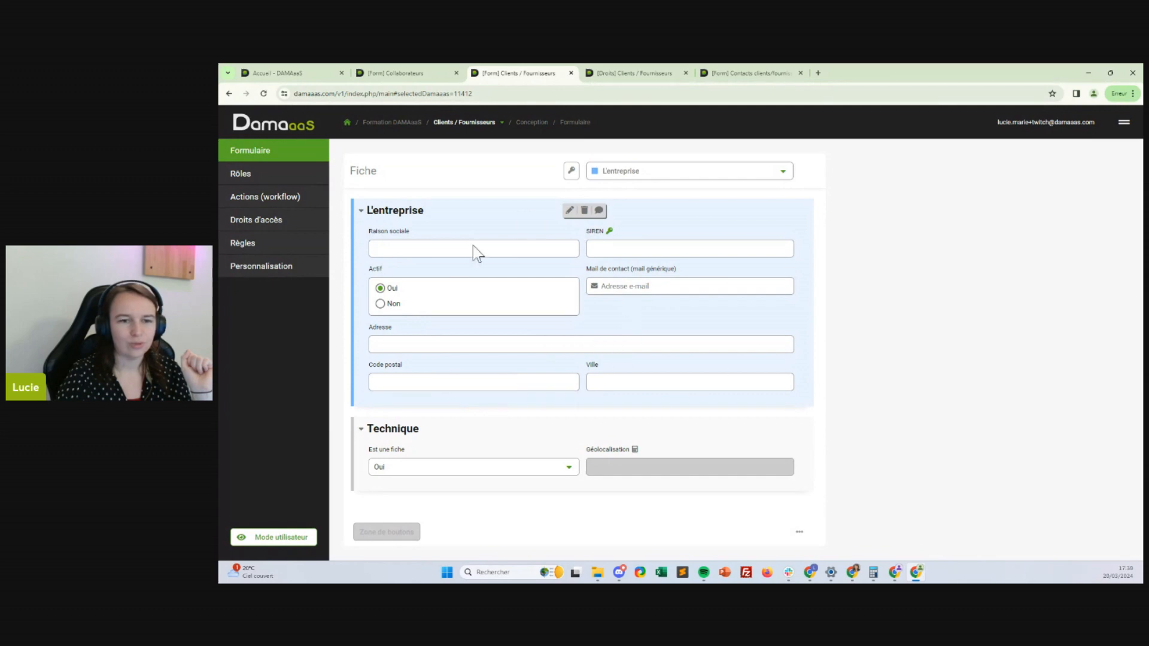
click(751, 73)
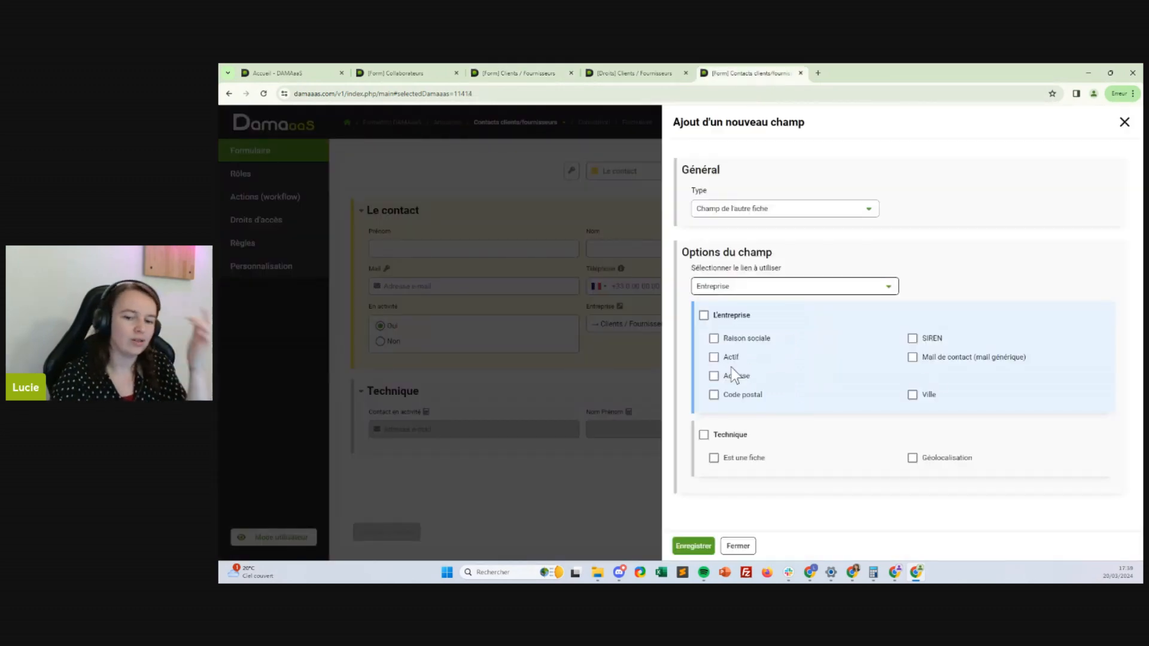
Pick the company's Raison sociale, label it 'Client/Fournisseur - Raison sociale', and save the field
click(753, 341)
click(794, 359)
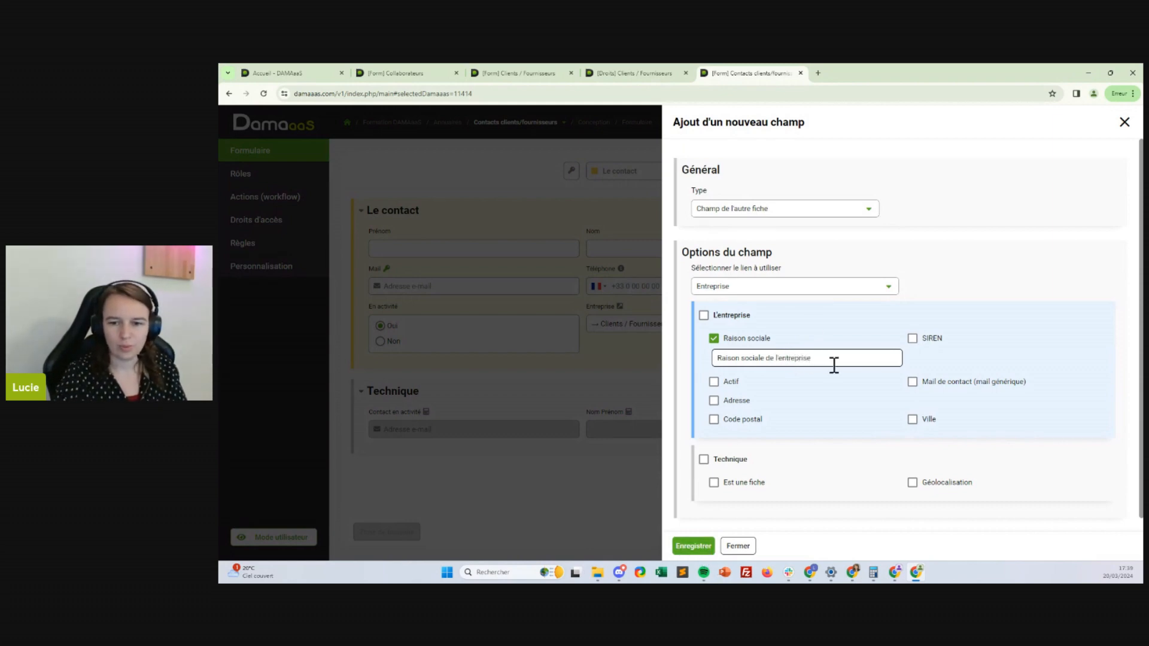
drag(834, 359, 765, 358)
key(BackSpace)
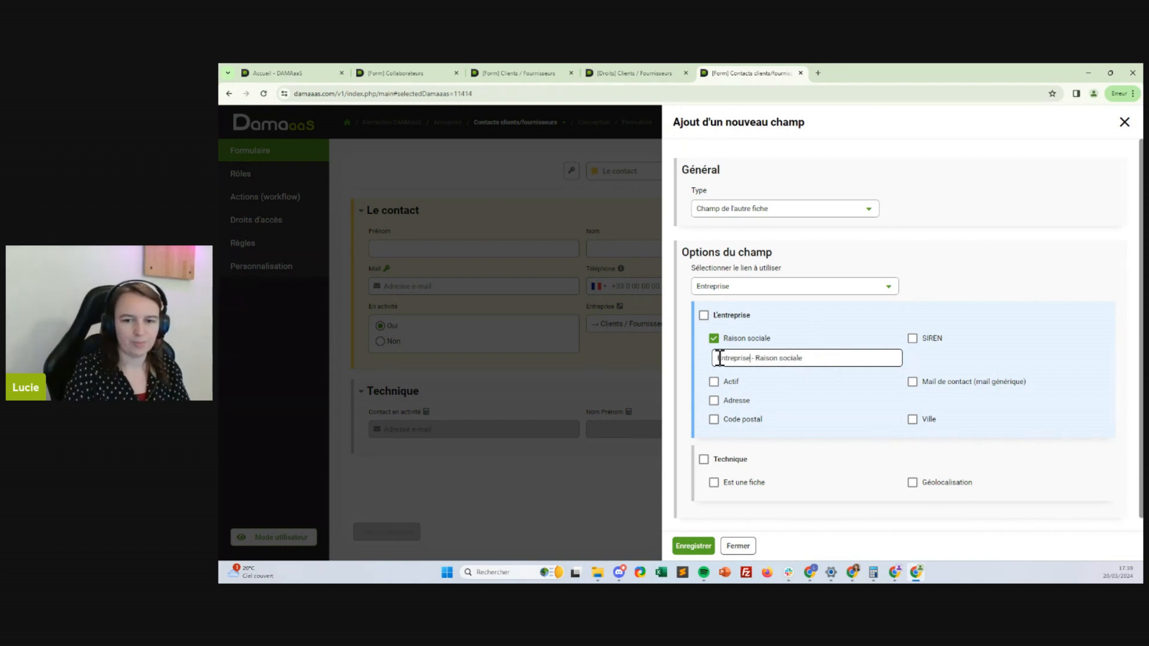
key(BackSpace)
key(BackSpace)
key(BackSpace)
key(BackSpace)
key(BackSpace)
key(BackSpace)
key(BackSpace)
key(BackSpace)
key(BackSpace)
key(BackSpace)
key(BackSpace)
key(BackSpace)
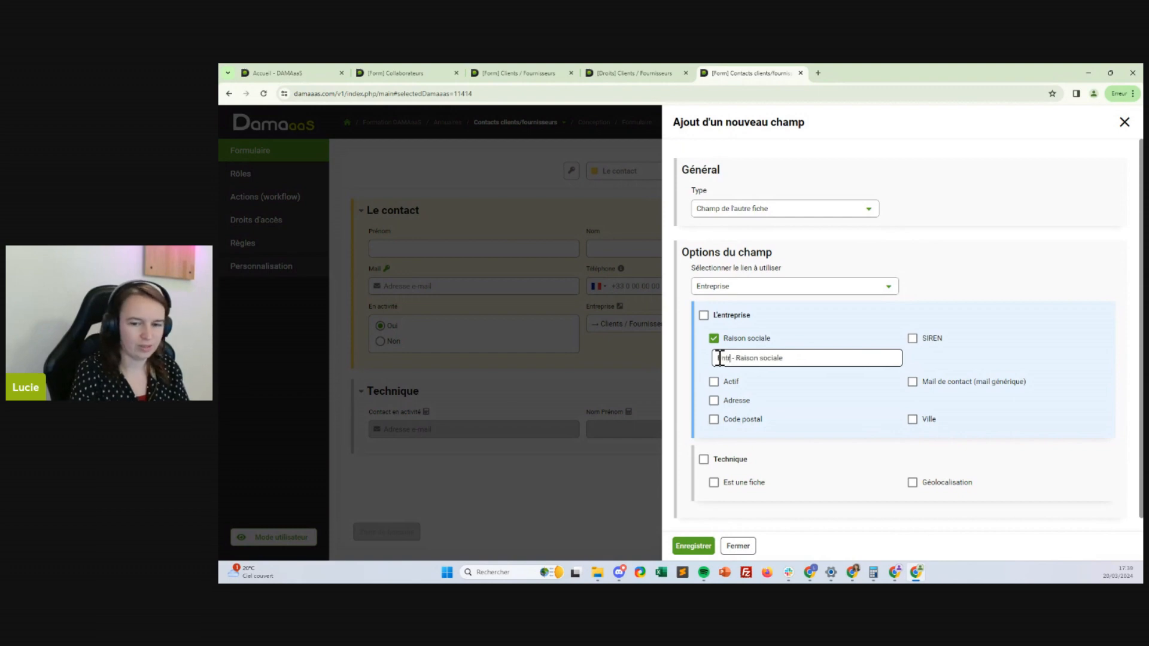
text(Entreprise)
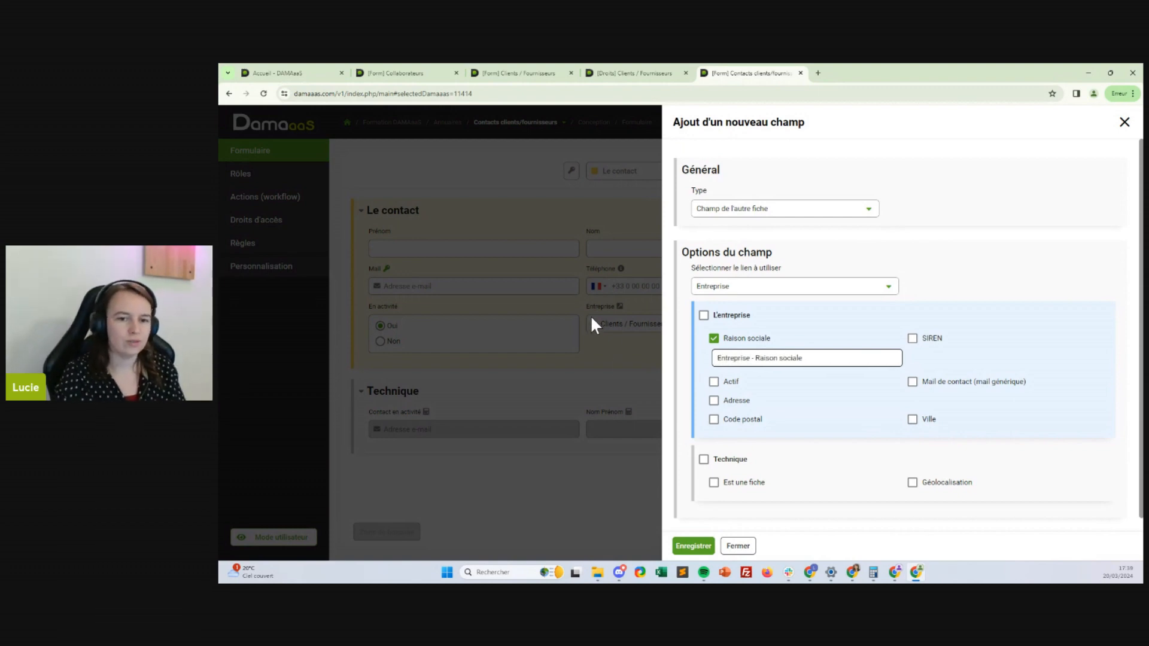
drag(752, 358, 713, 359)
key(BackSpace)
text(Client/Fo)
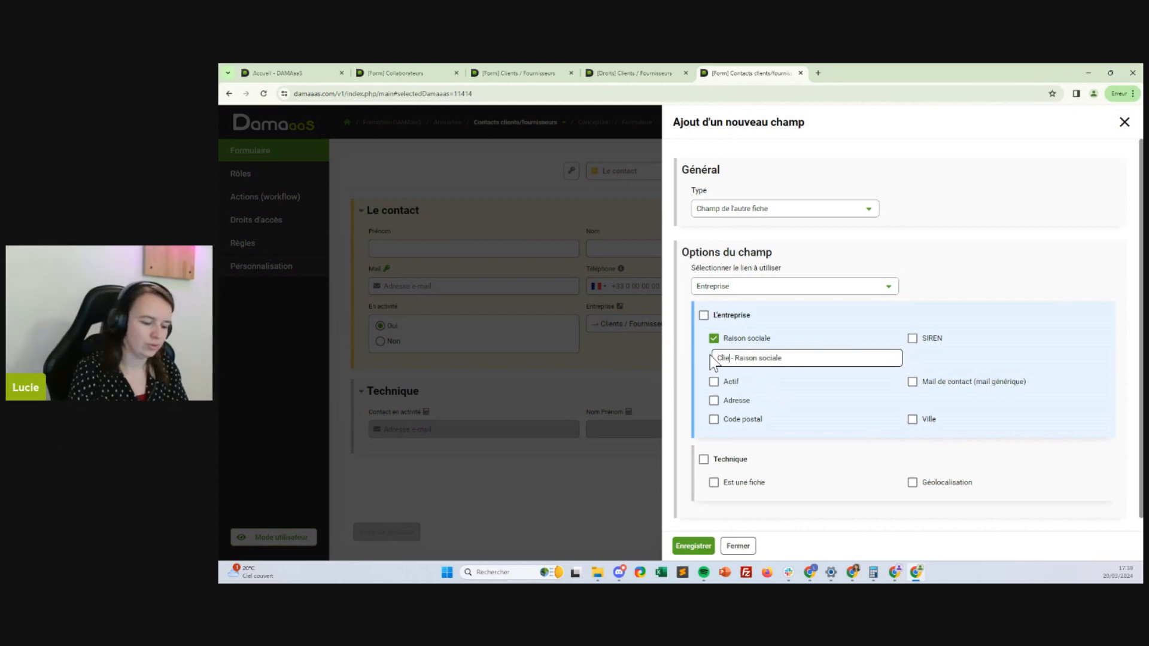
text(urnisseur)
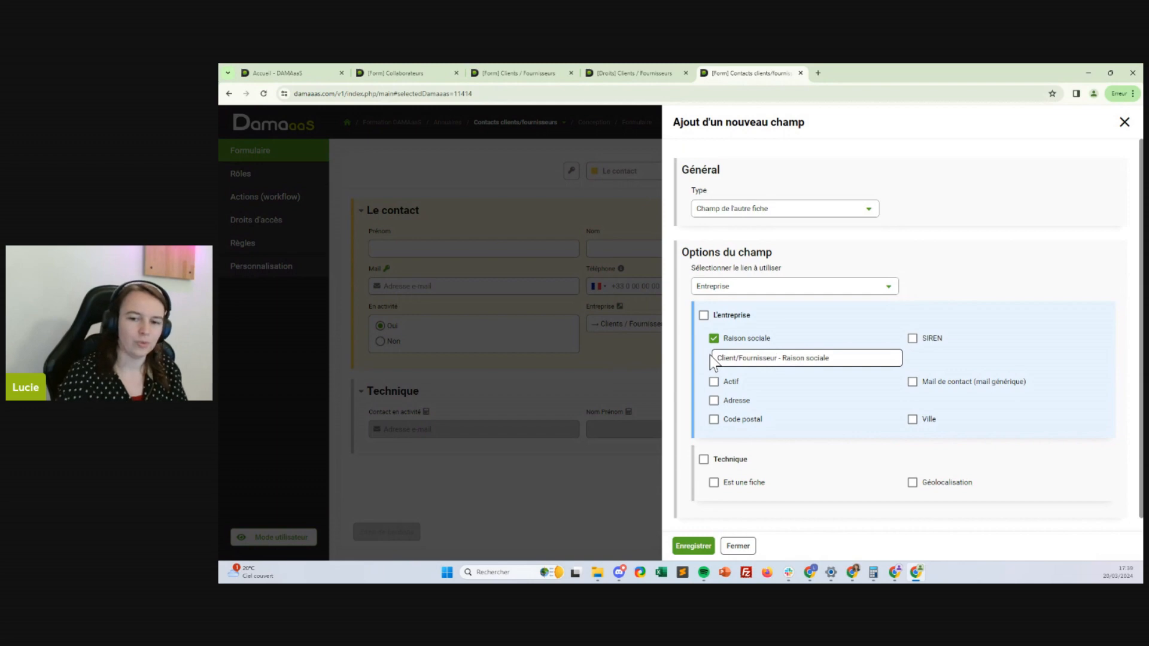
click(694, 546)
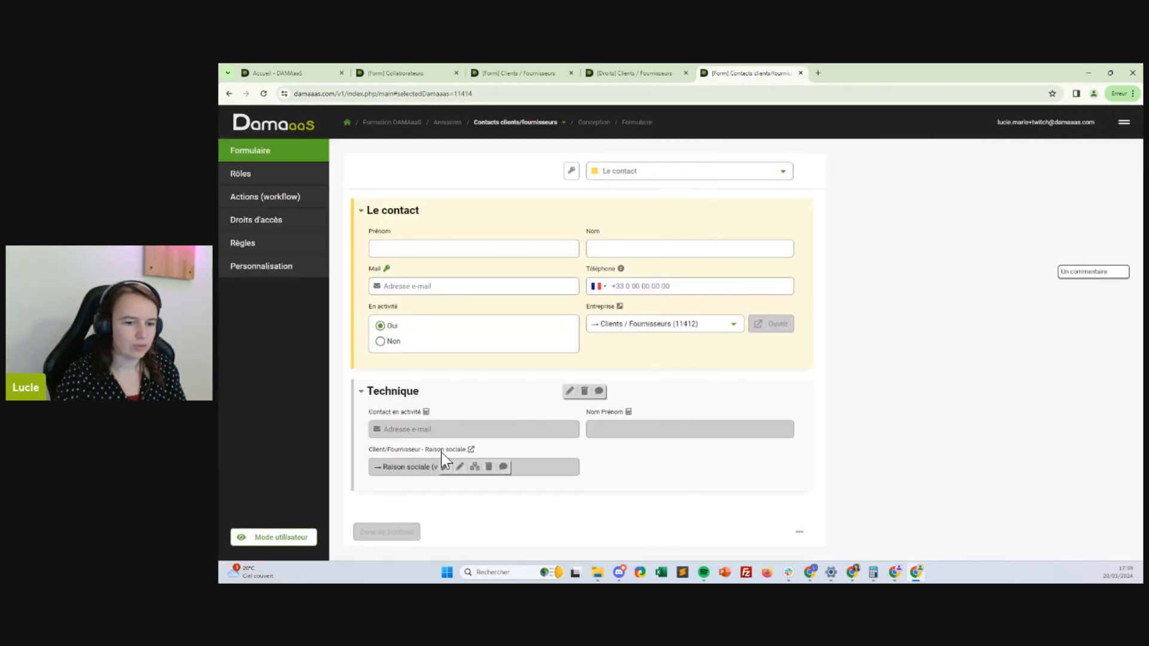
Reposition the Raison sociale field in Technique and switch back to the Collaborateurs form
drag(427, 464, 715, 446)
click(653, 71)
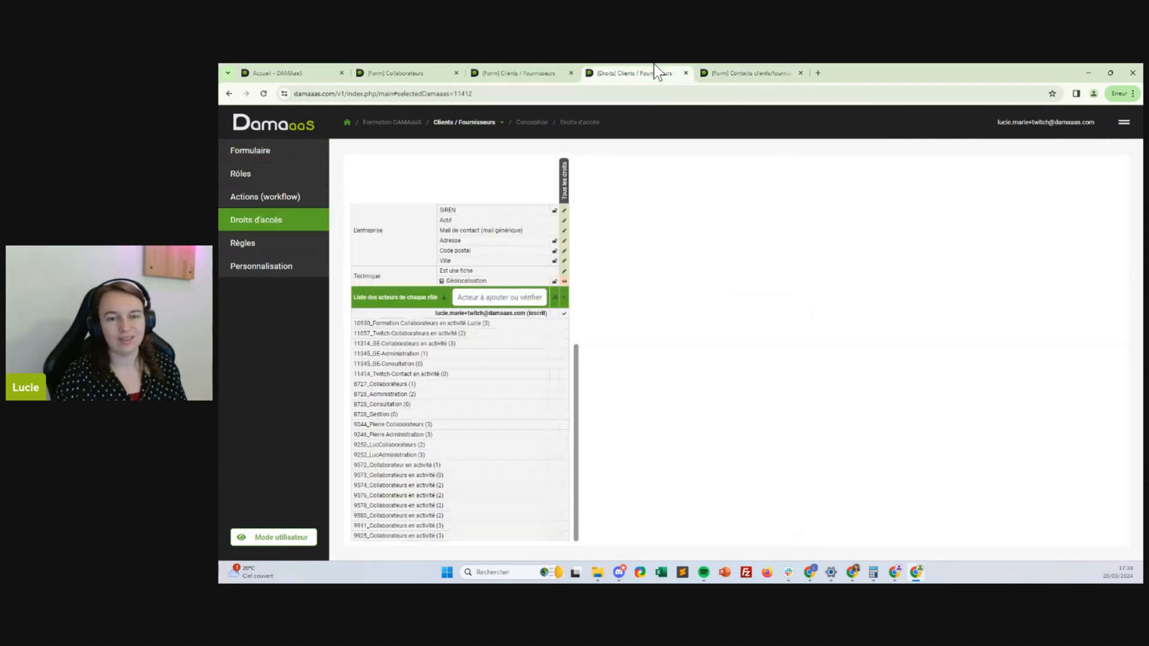
click(530, 73)
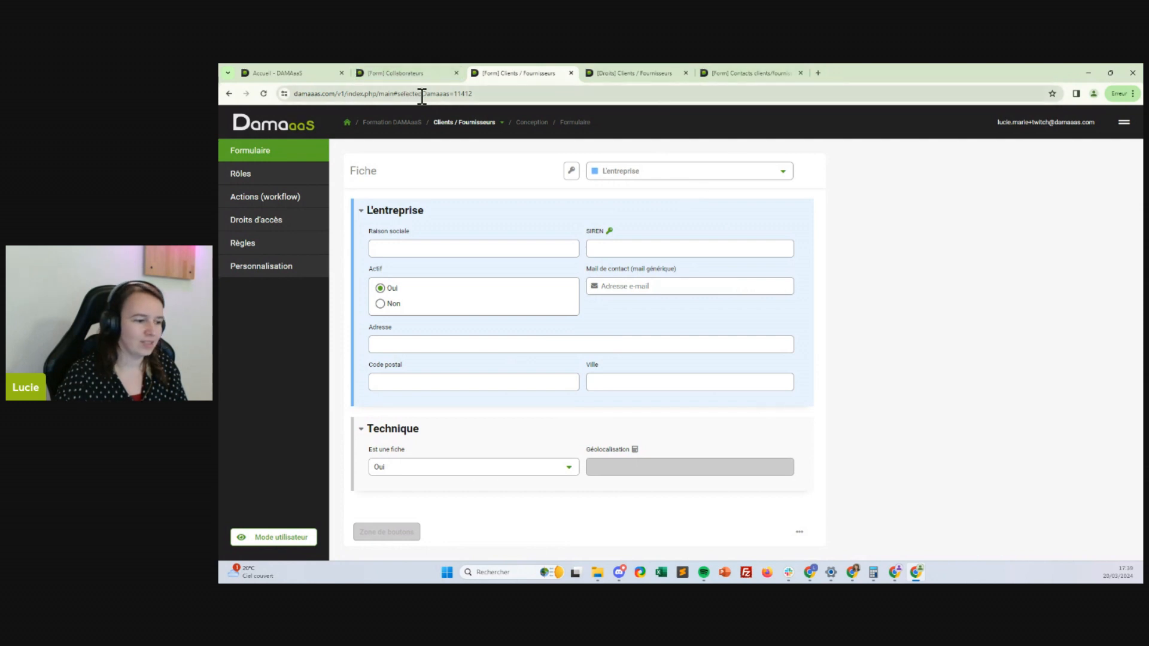
click(395, 73)
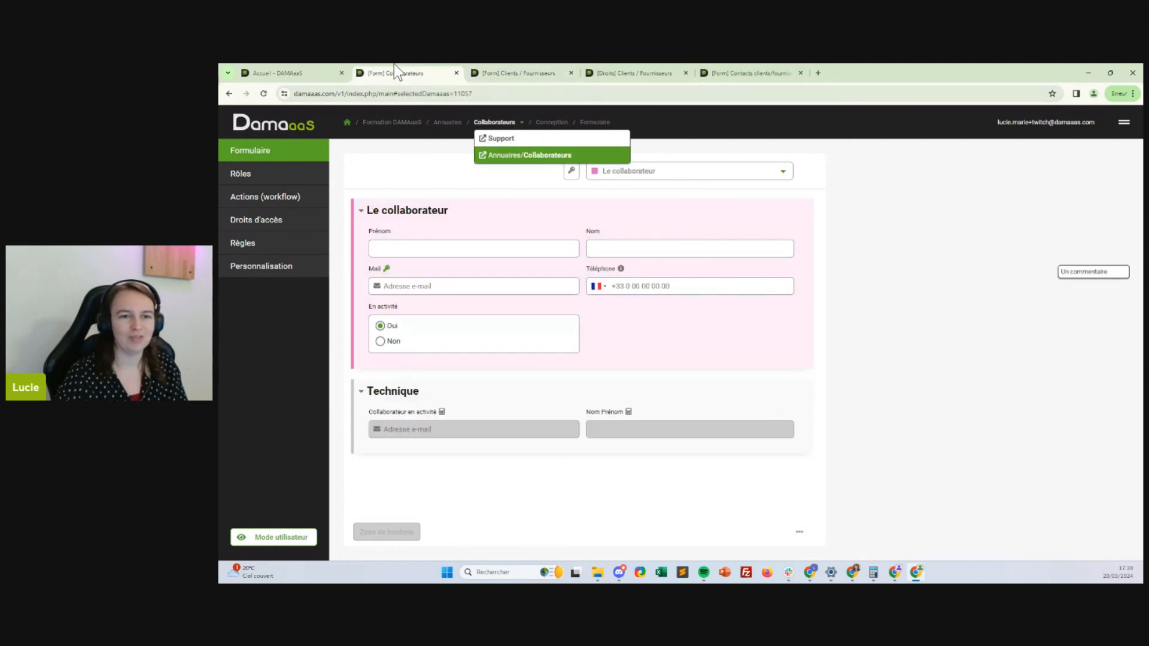
From the Formation DAMAaaS module list, open the Fiches list of Contacts clients/fournisseurs
click(389, 123)
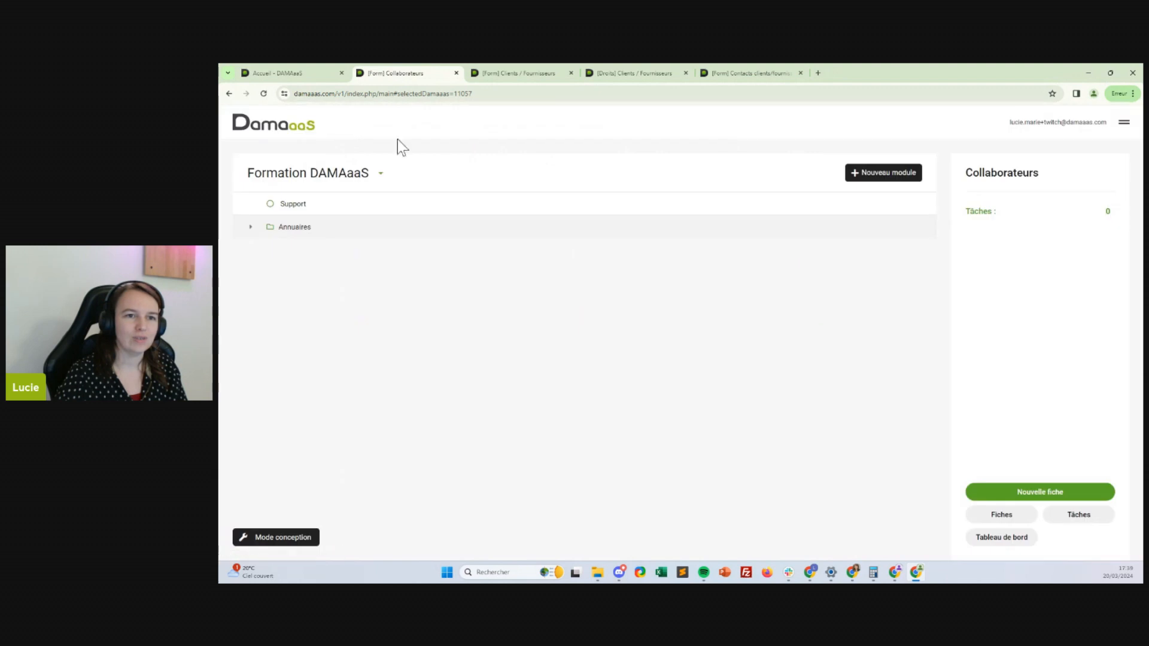
click(289, 228)
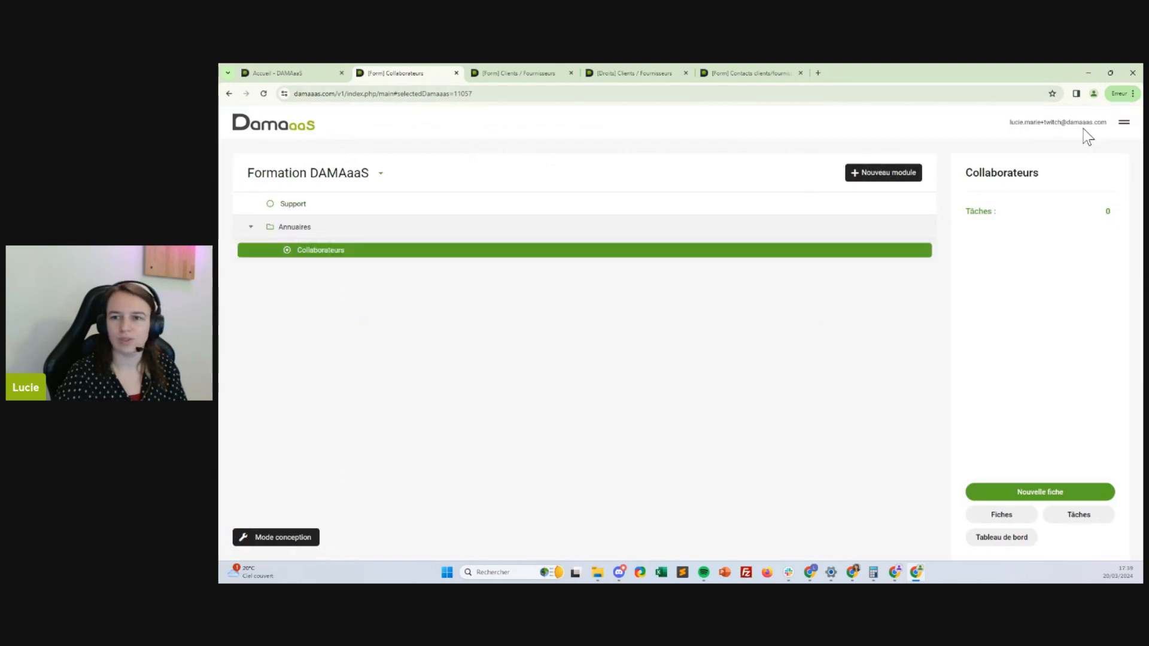
click(263, 94)
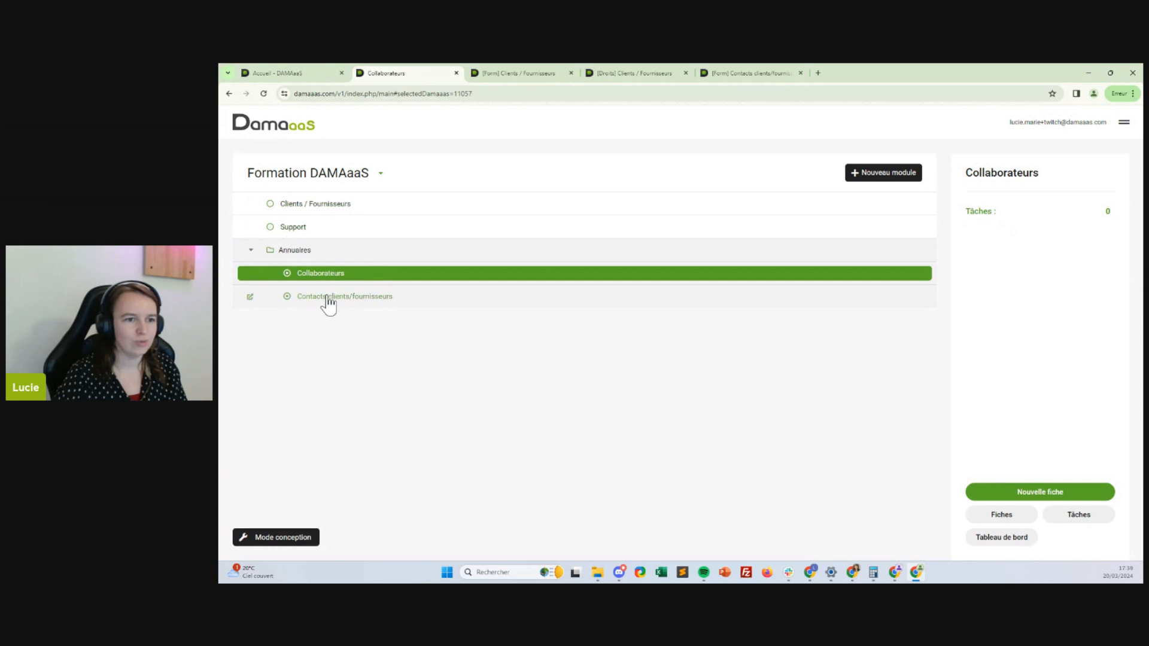
click(310, 205)
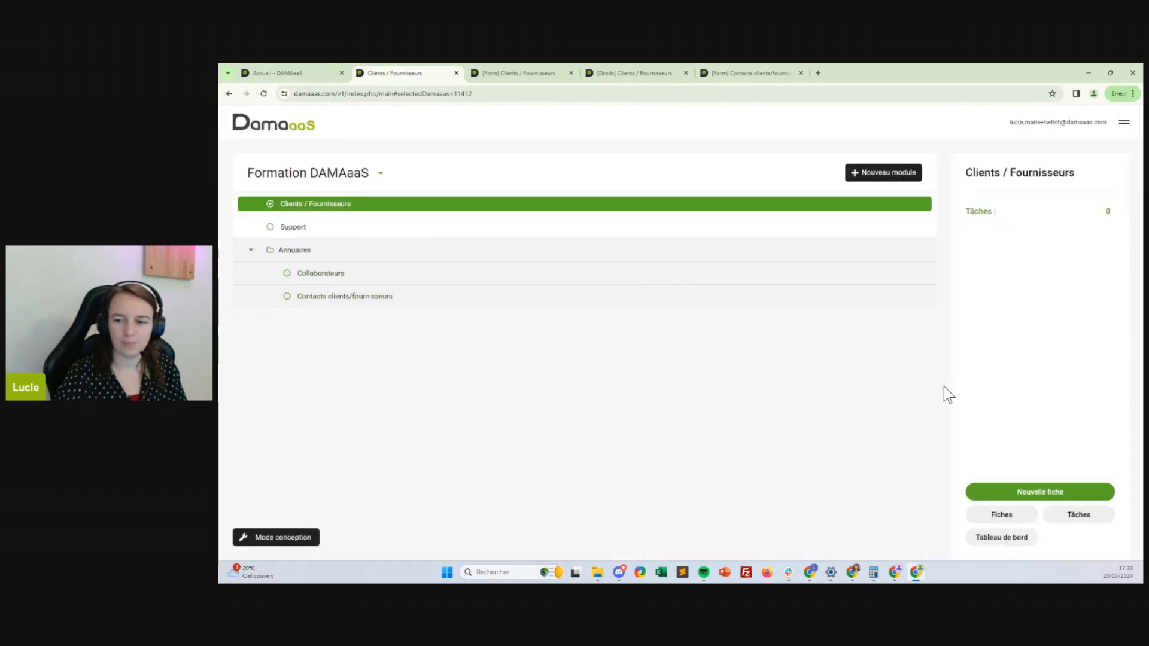
click(374, 298)
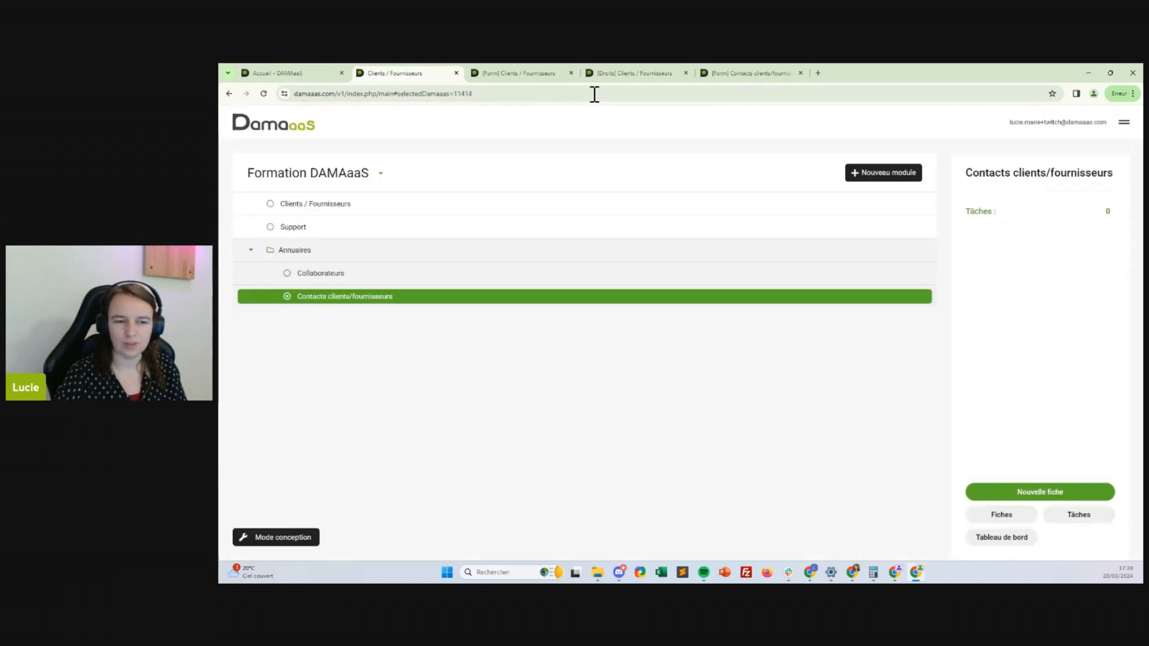
click(276, 537)
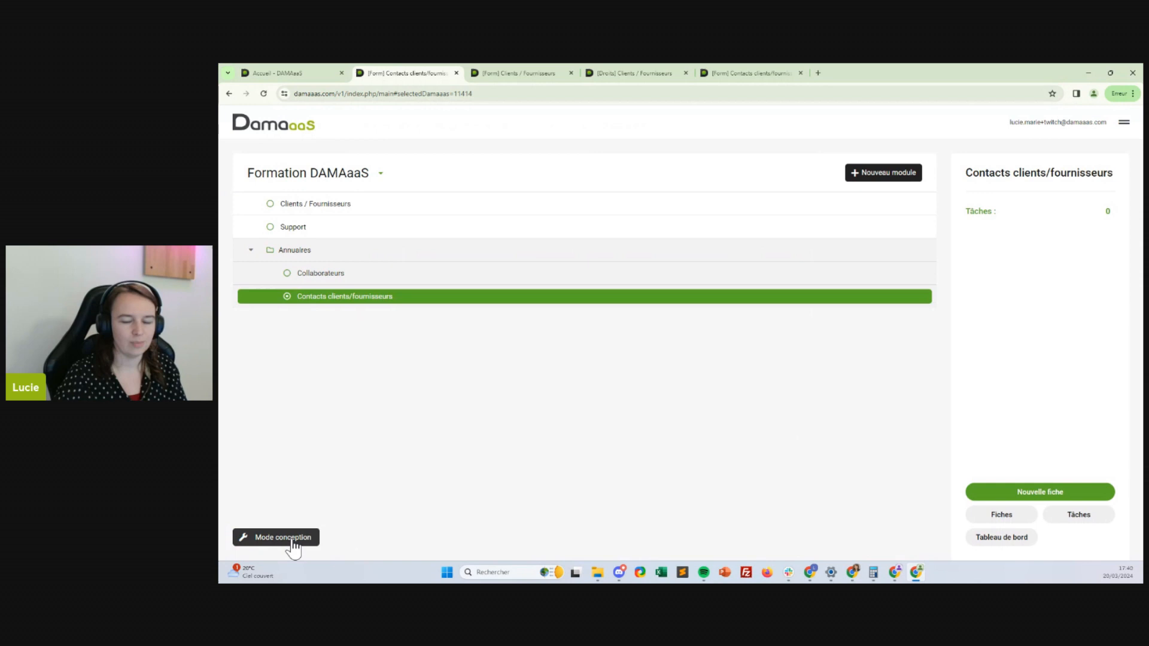
click(1012, 515)
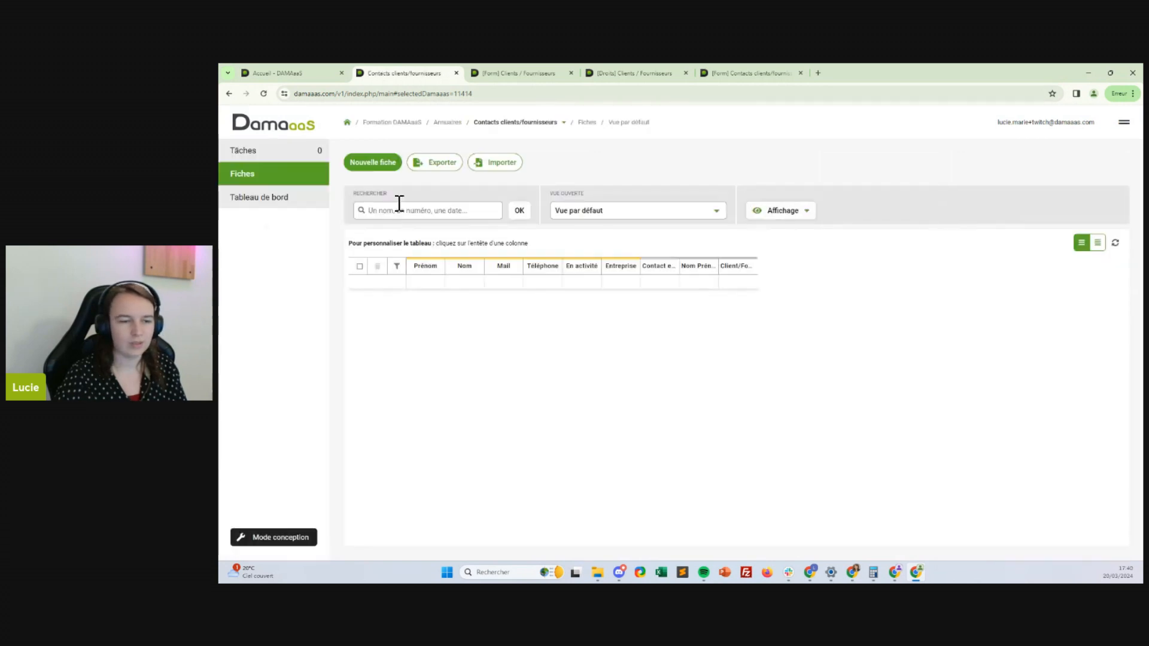
click(373, 164)
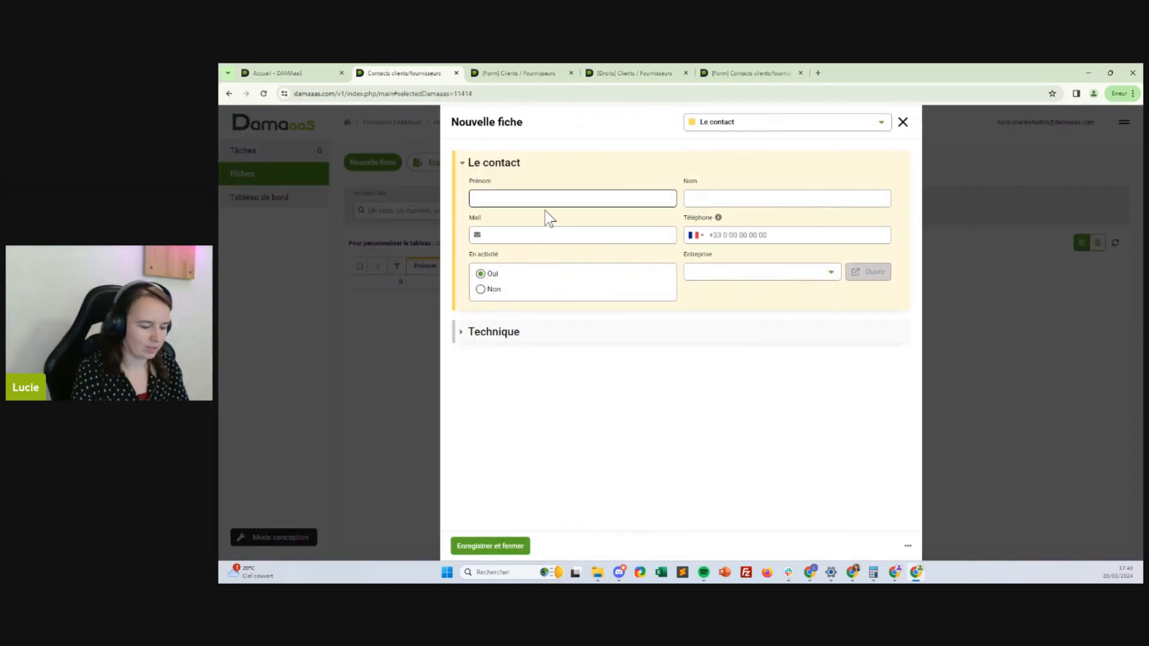
text(Jean)
key(Tab)
text(D)
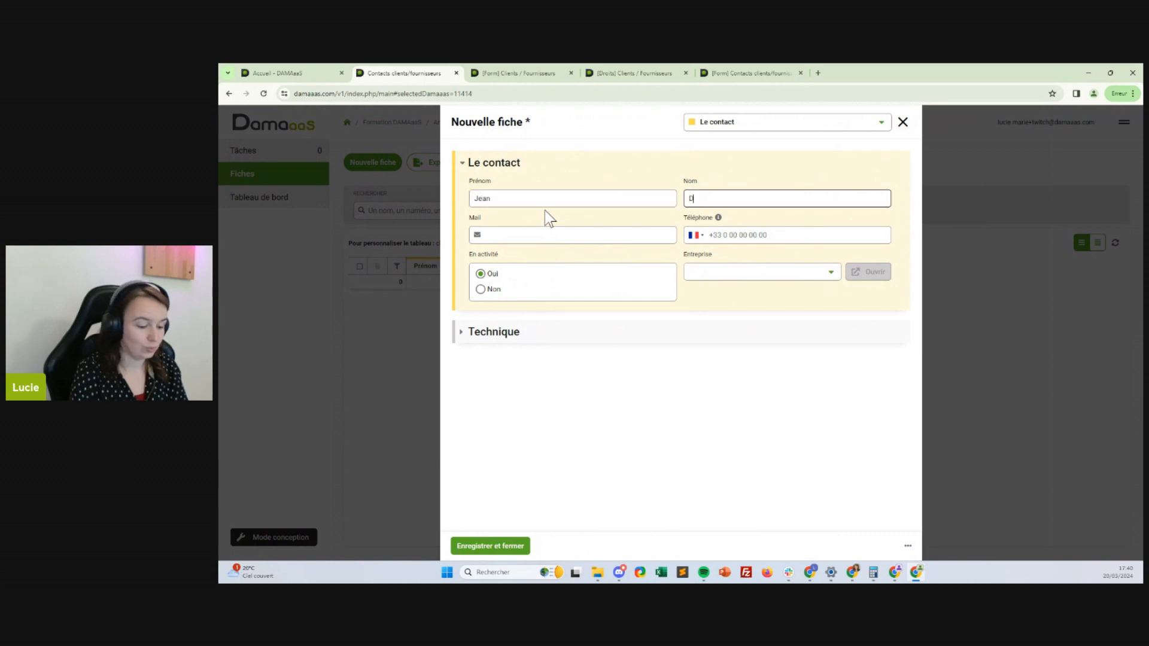
text(upont)
click(584, 228)
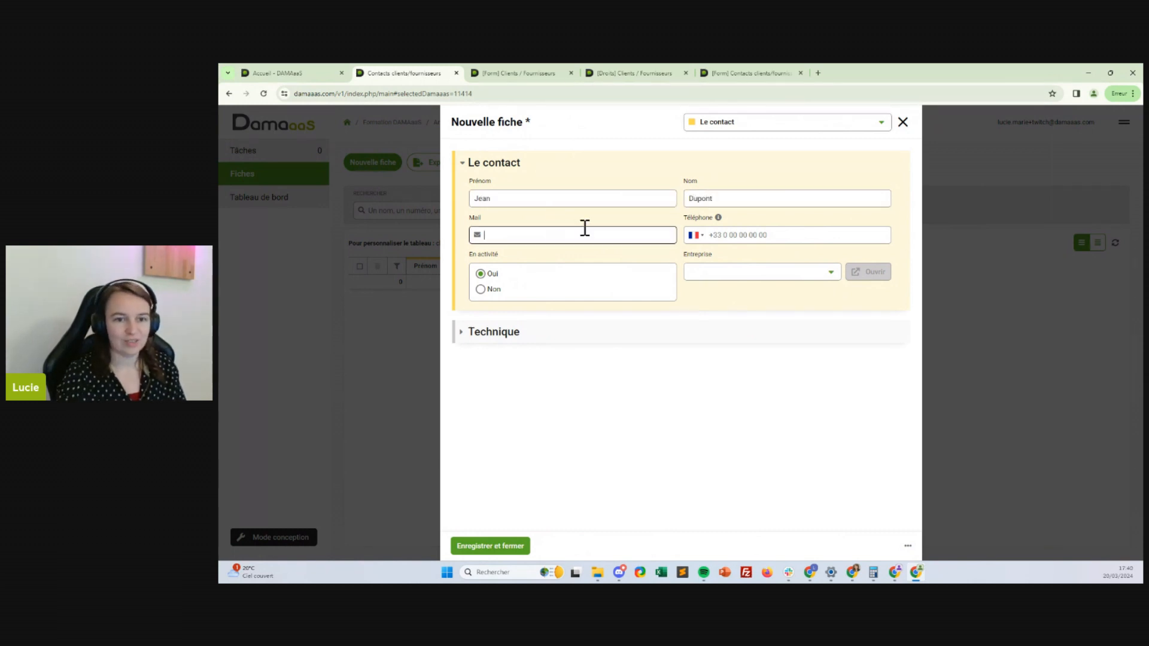
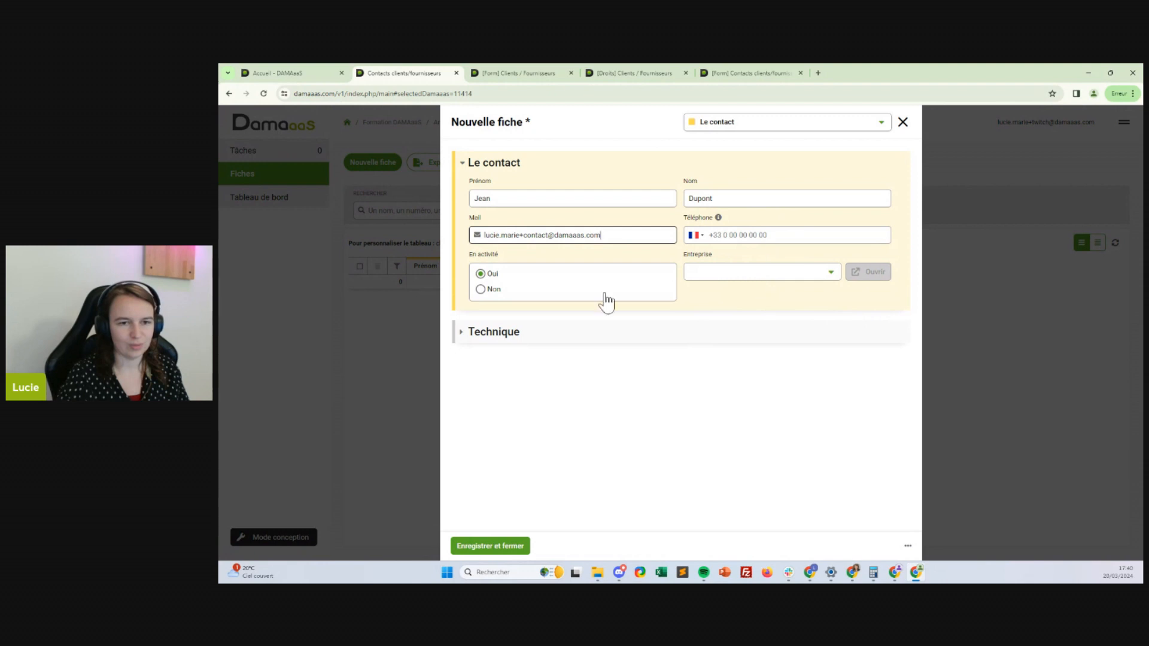
Link the contact to company Inagua, expand Technique, and save the record
click(758, 234)
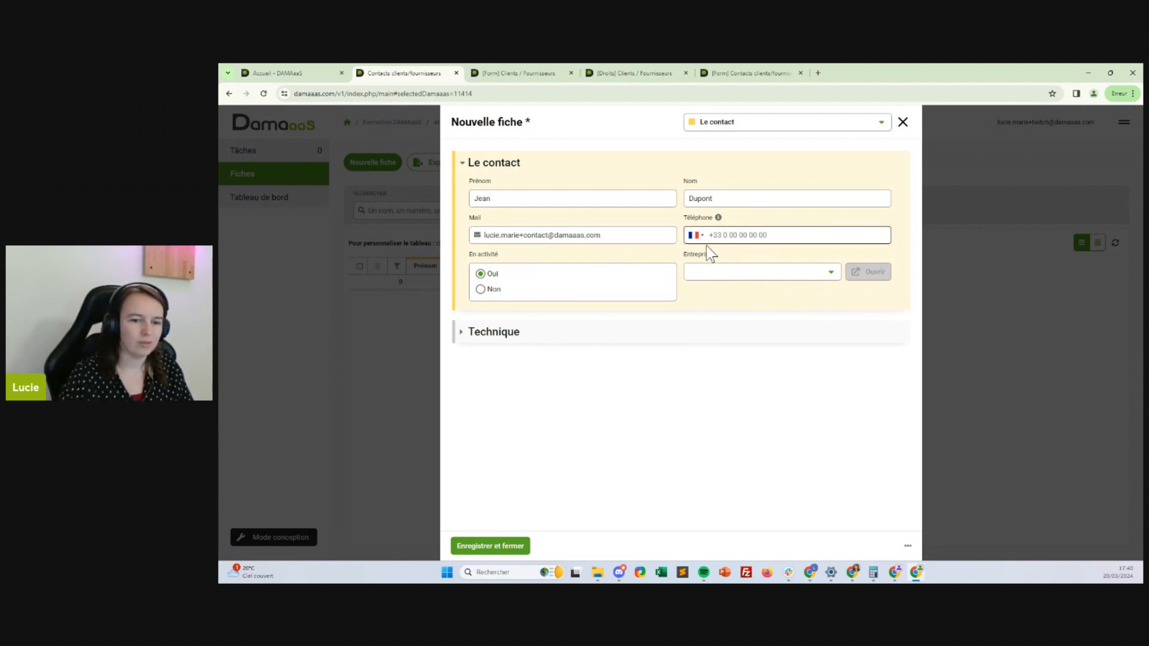
click(749, 266)
click(716, 302)
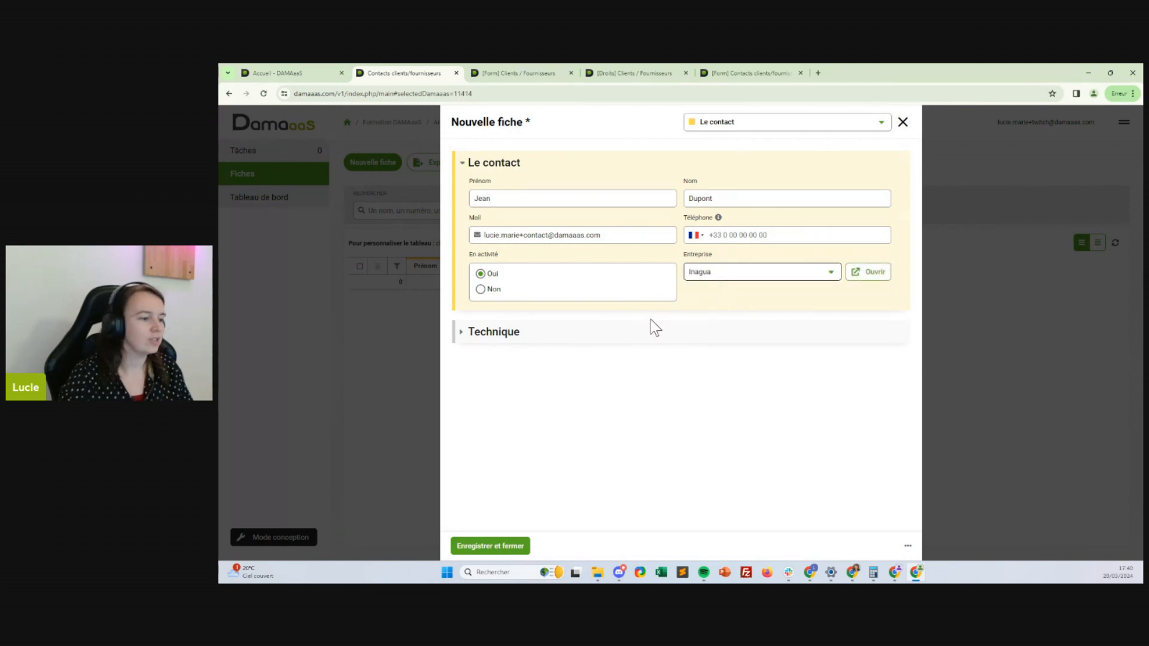
click(486, 332)
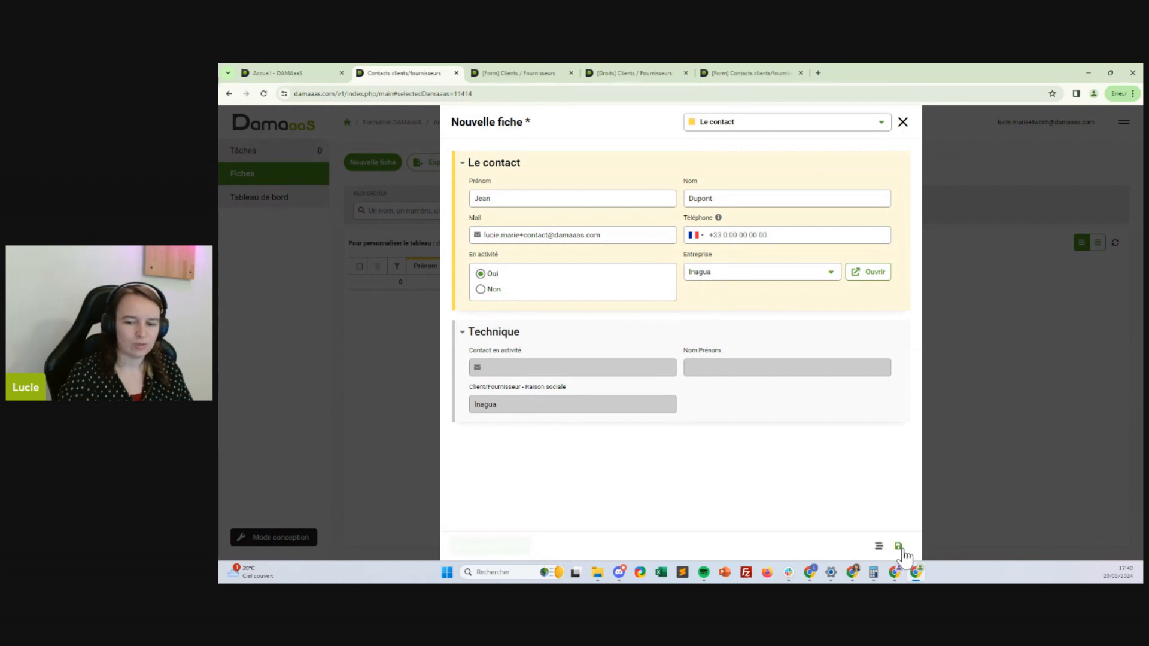
click(899, 547)
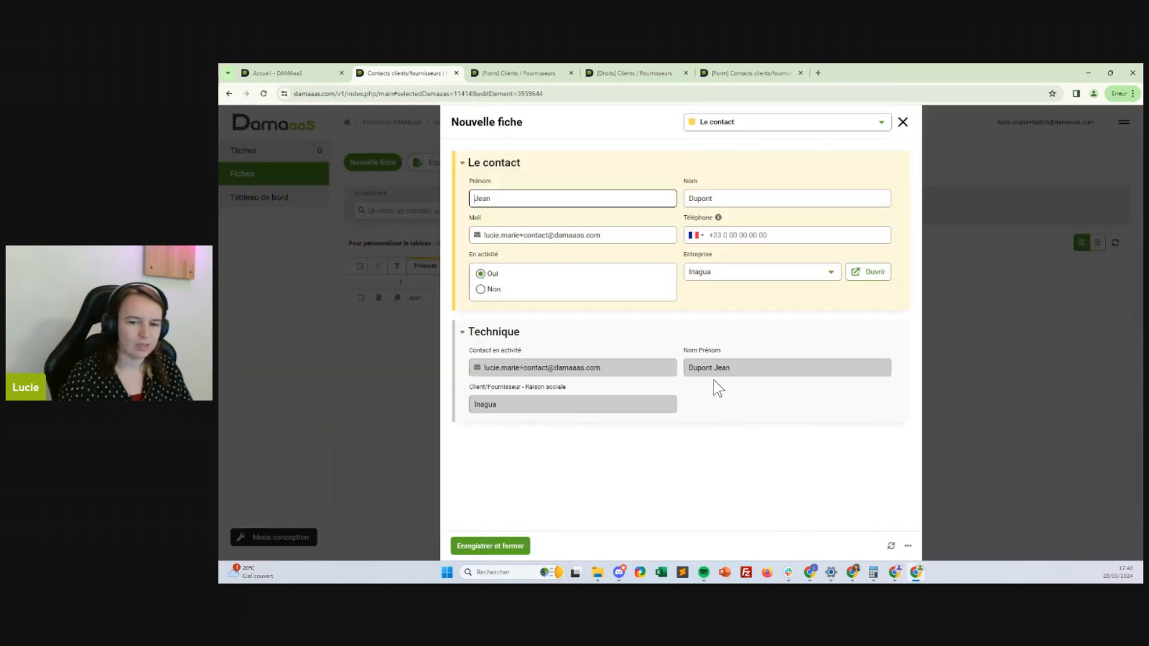
Check the computed name, e-mail and company values, re-link Inagua, then save and close
drag(731, 367, 685, 366)
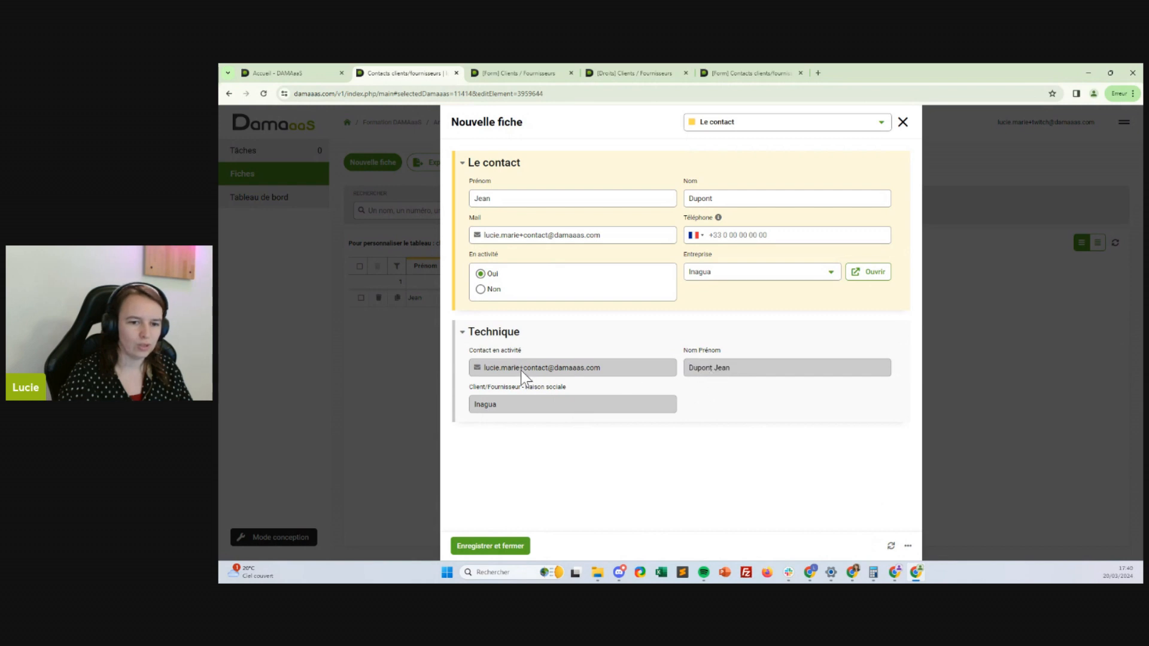
triple_click(537, 367)
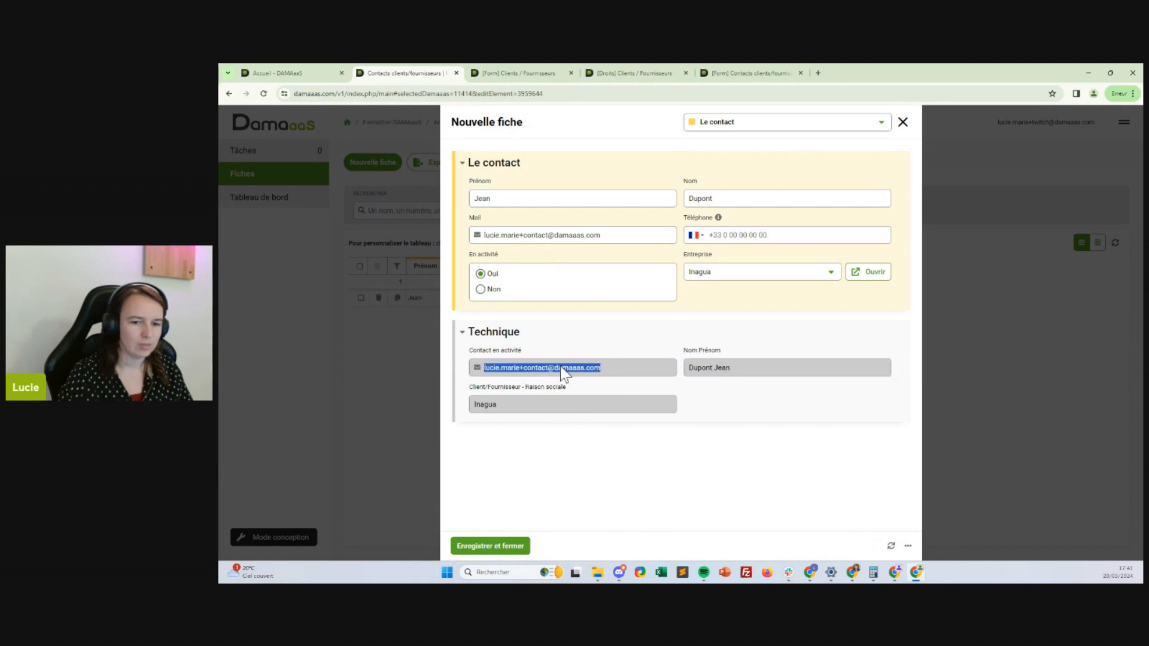
drag(514, 406, 461, 407)
click(649, 506)
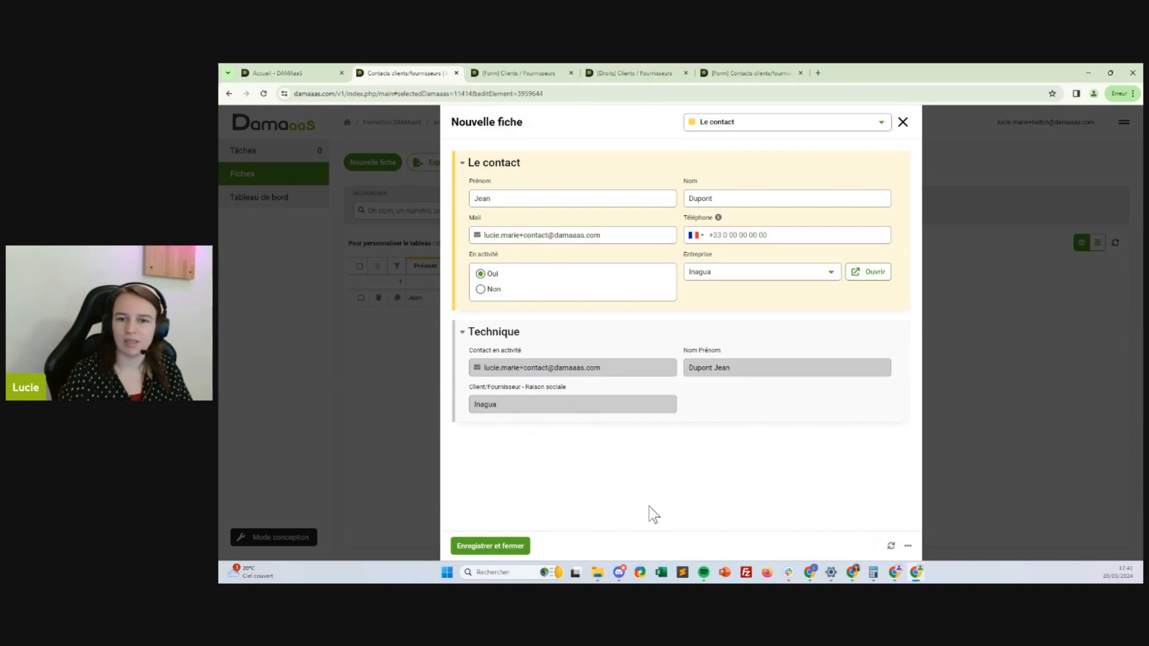
click(725, 274)
click(724, 299)
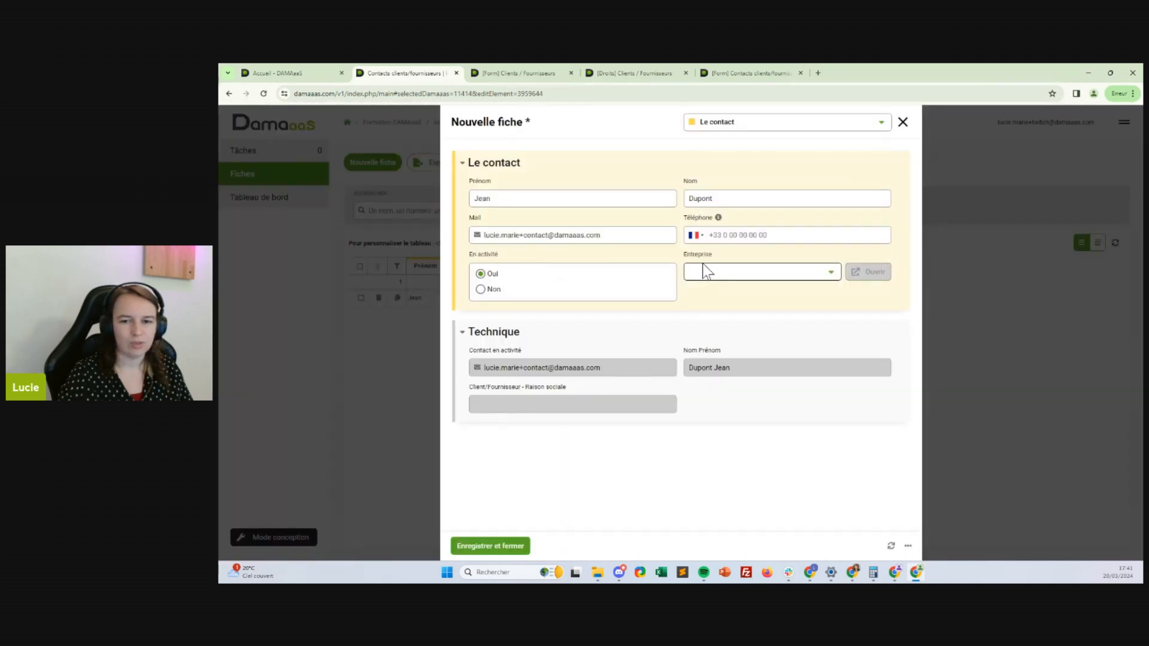
click(703, 271)
click(704, 300)
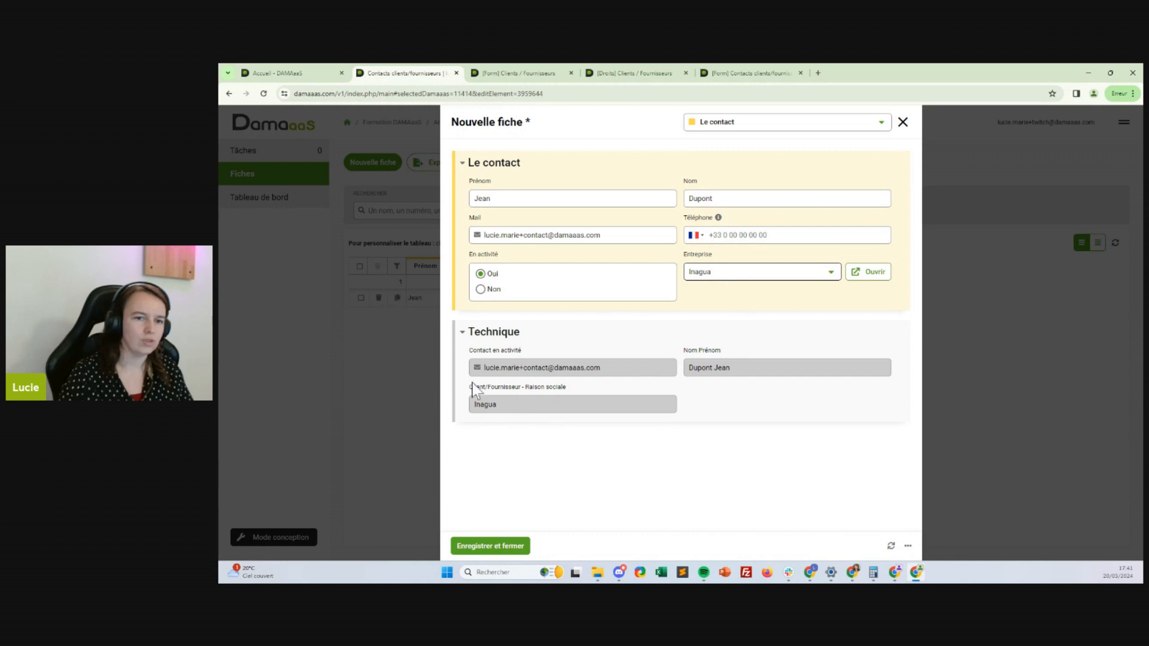
click(516, 546)
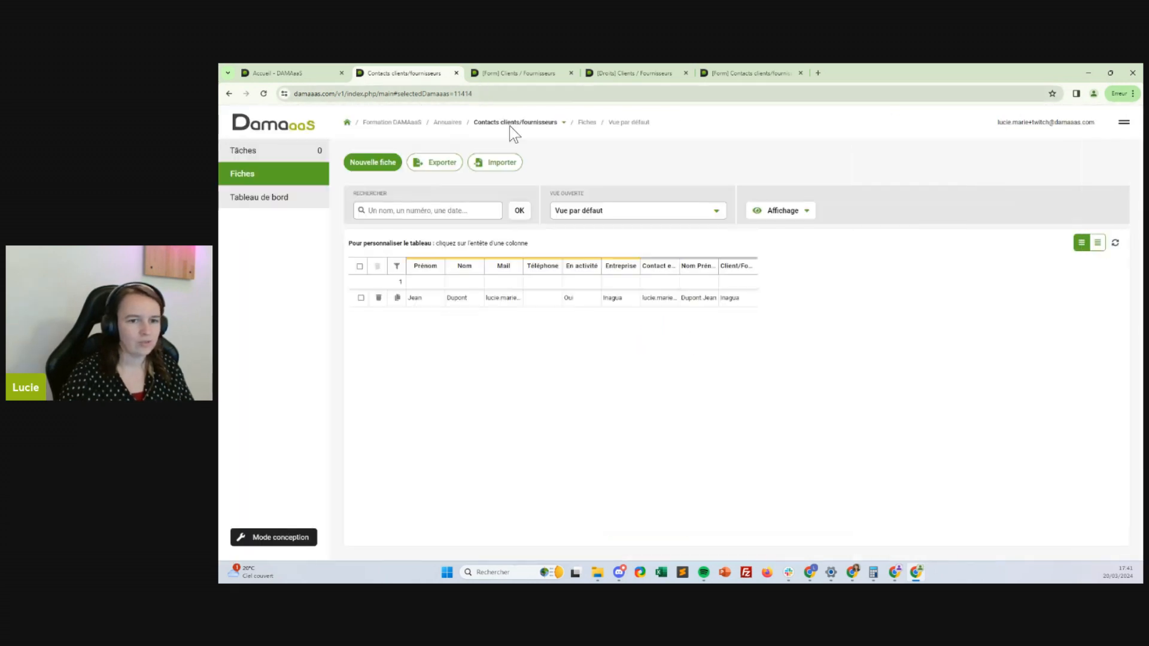
On the Clients / Fournisseurs form, add a Tableau des fiches liées field named Contacts and list its module links
click(502, 72)
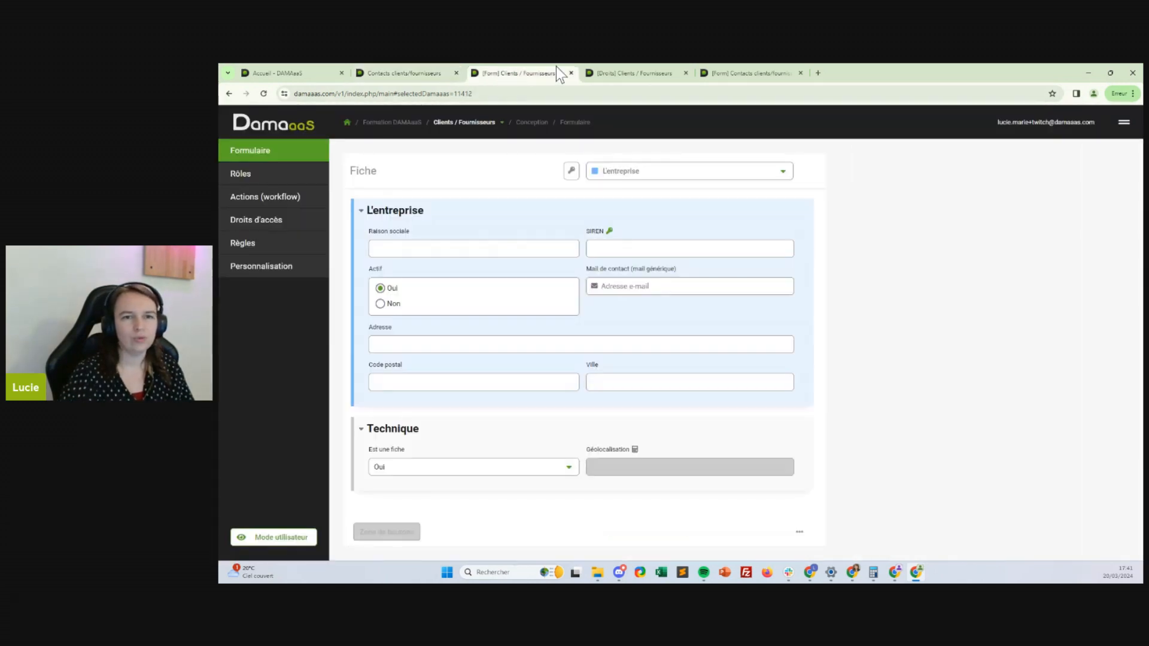
click(389, 395)
click(393, 414)
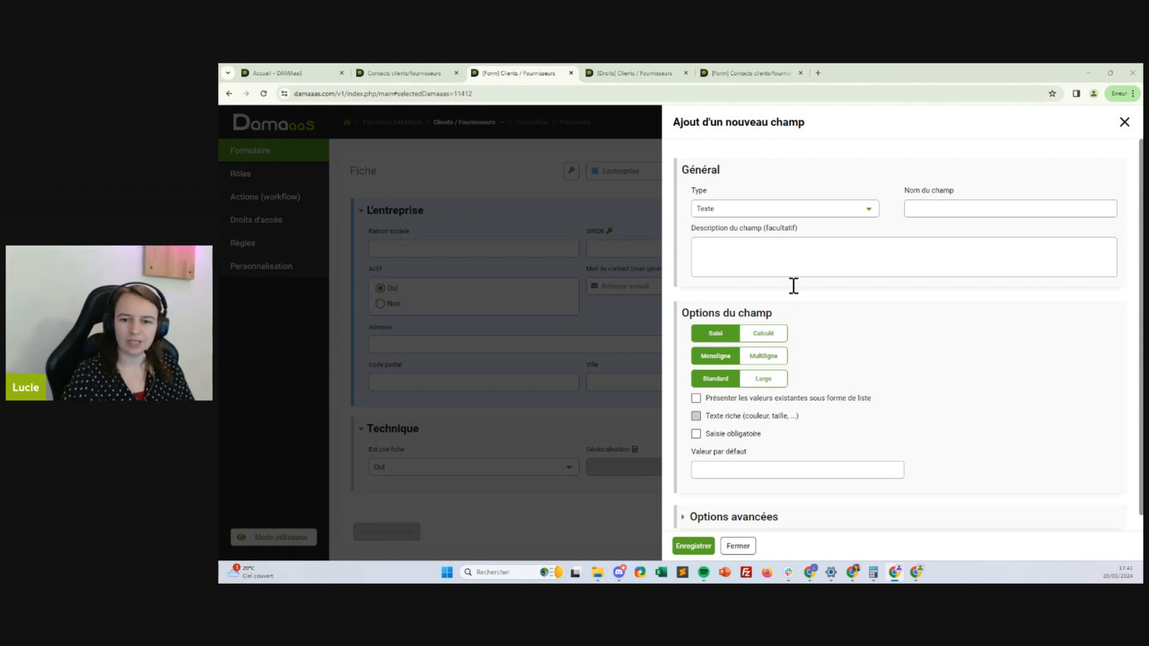
click(785, 209)
scroll(787, 217, down, 5)
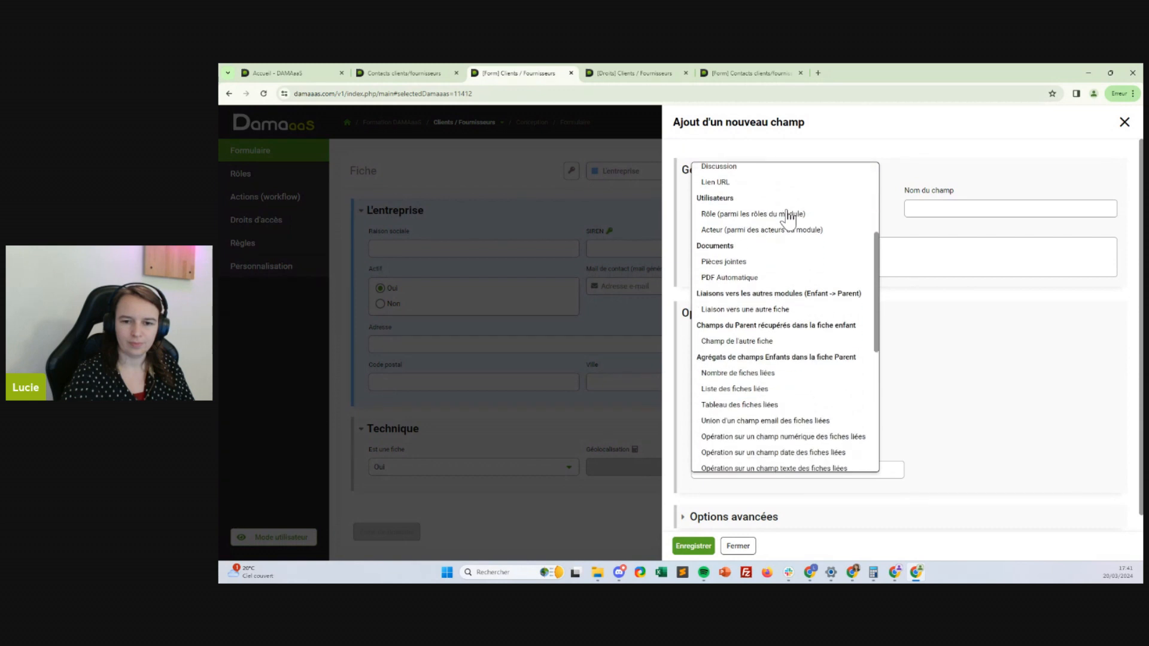
click(728, 392)
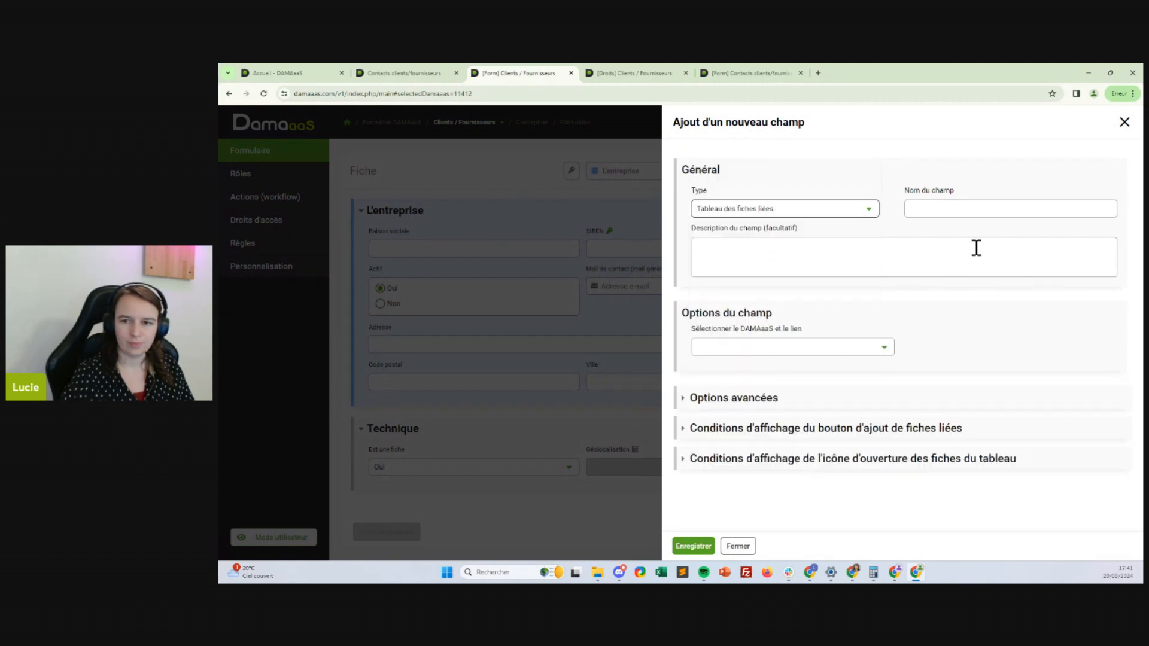
click(969, 211)
text(Cont)
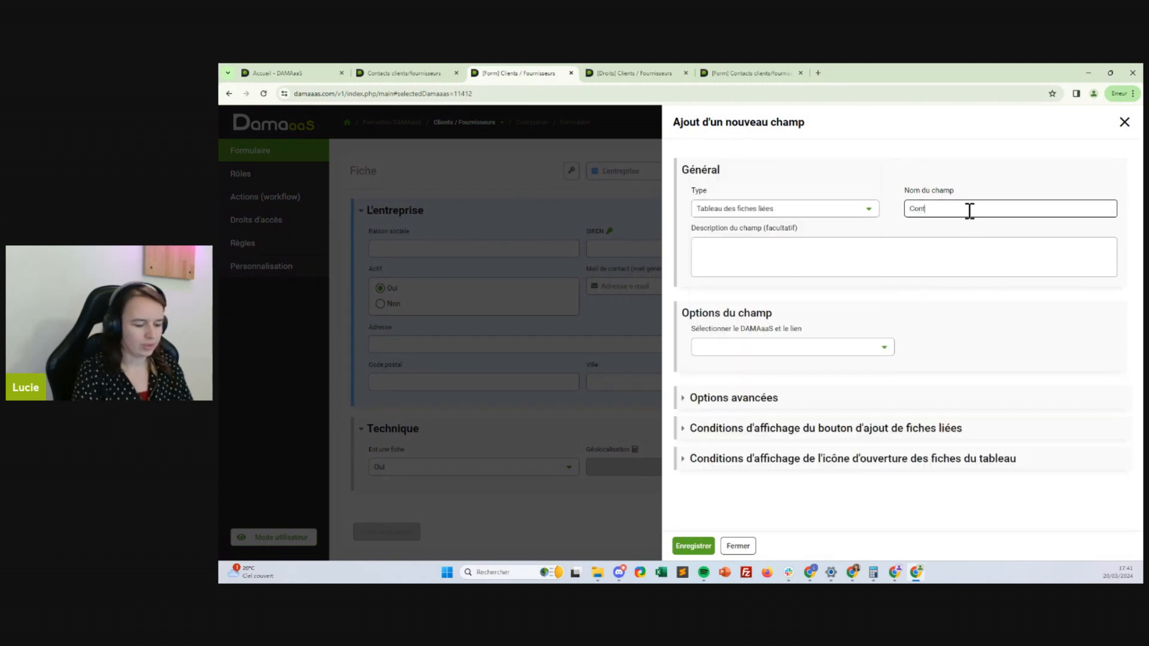
text(acts)
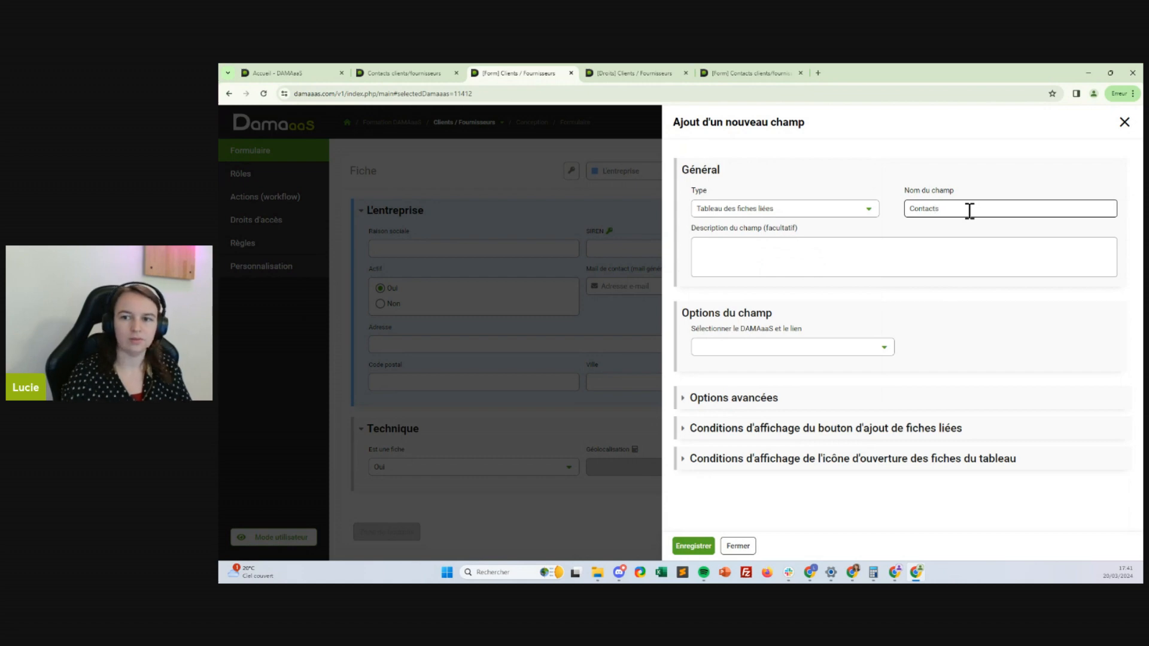
click(788, 347)
click(718, 347)
click(715, 346)
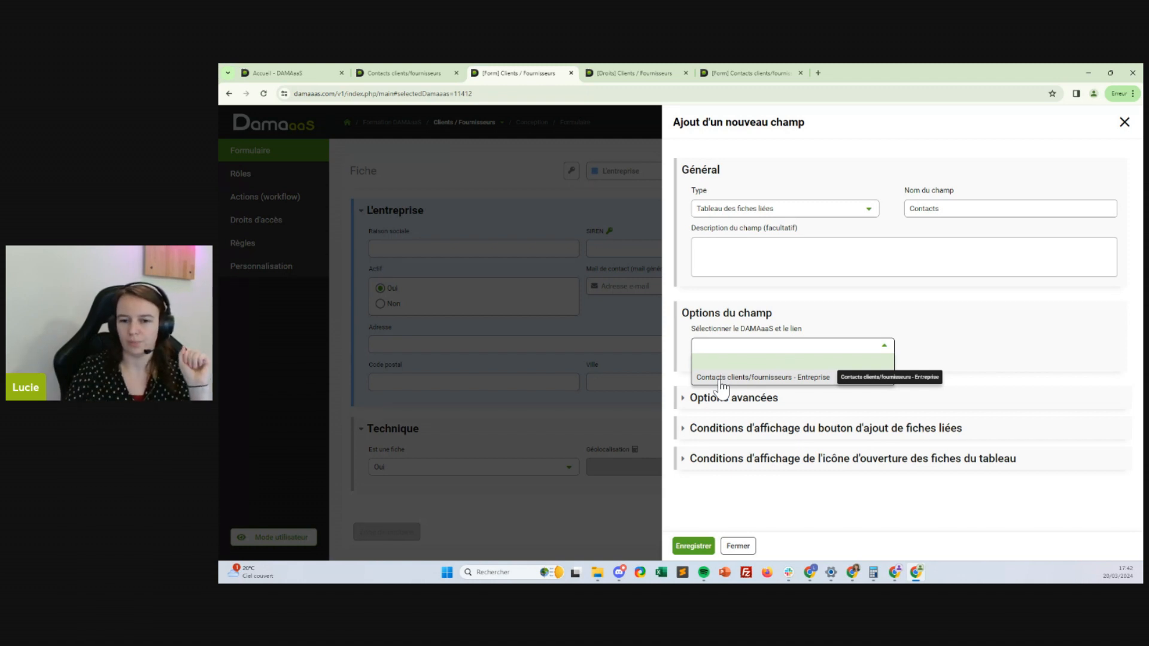
Link the table to company contacts with columns Nom Prénom, Mail, Téléphone and En activité
click(722, 379)
click(745, 389)
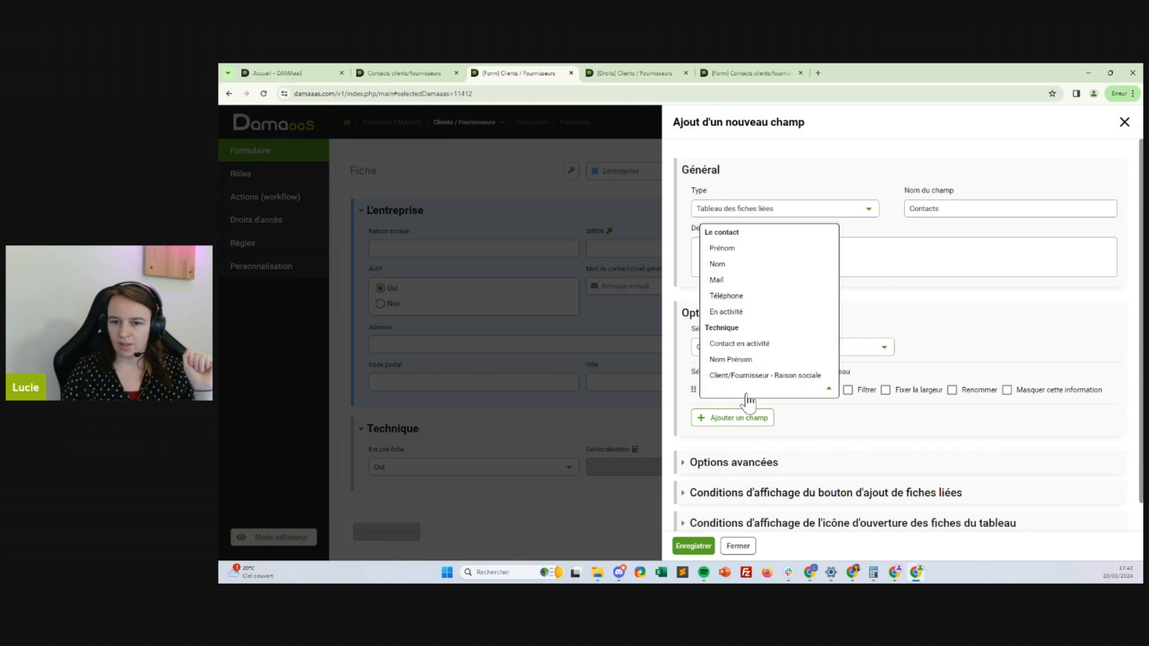
click(724, 249)
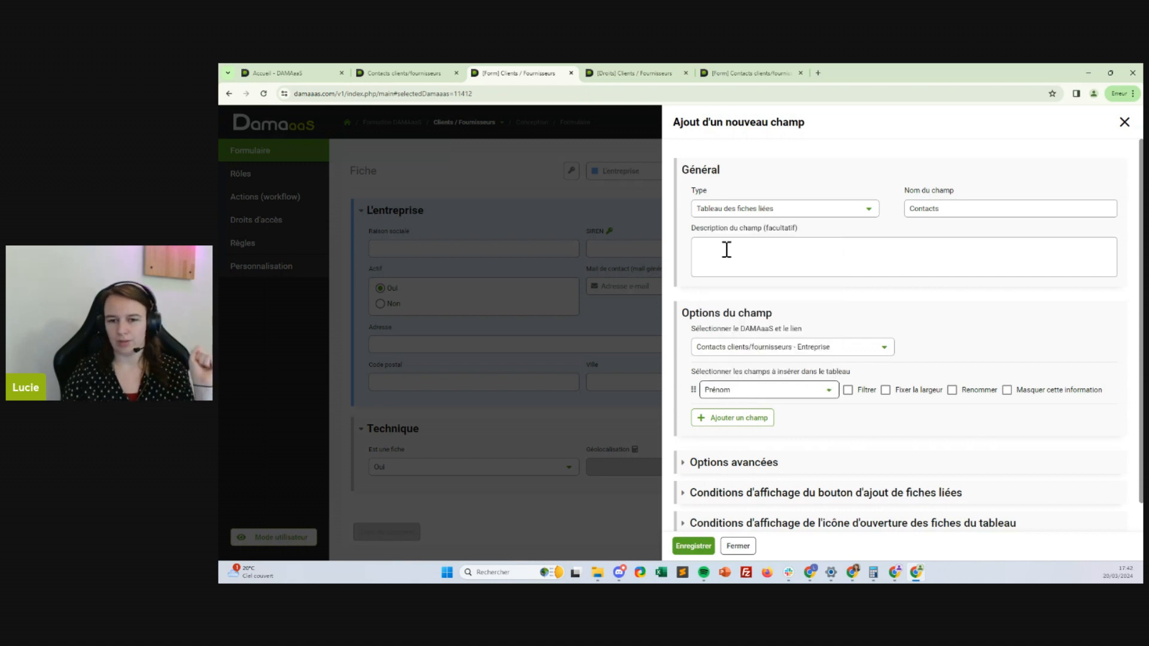
click(750, 389)
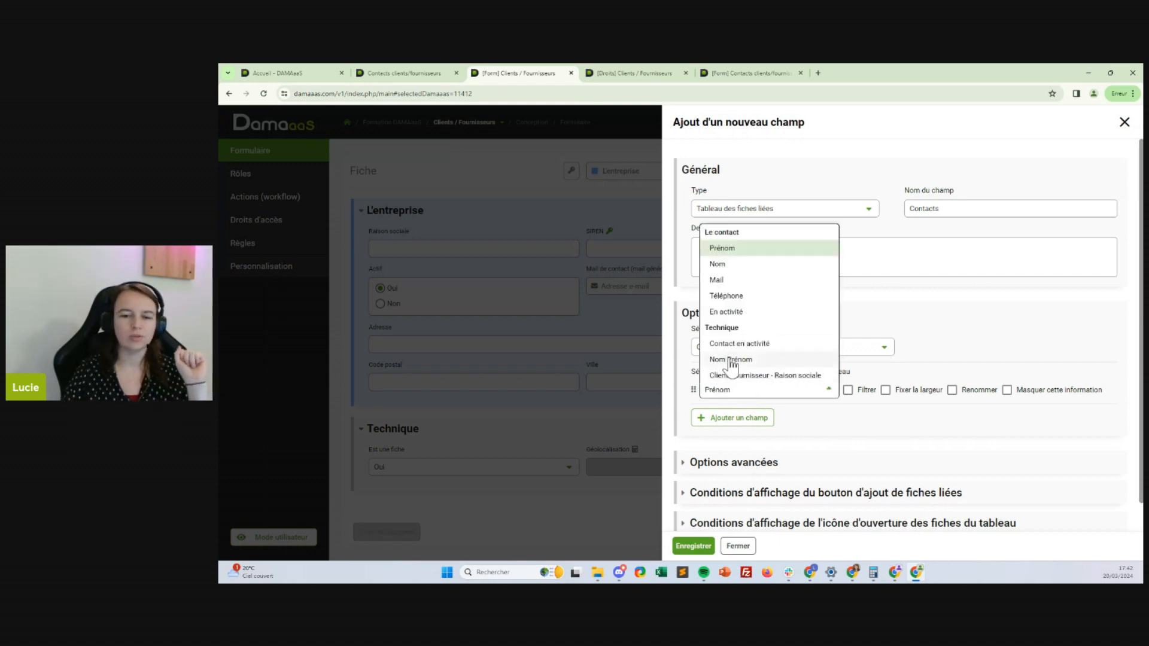
click(736, 361)
click(748, 420)
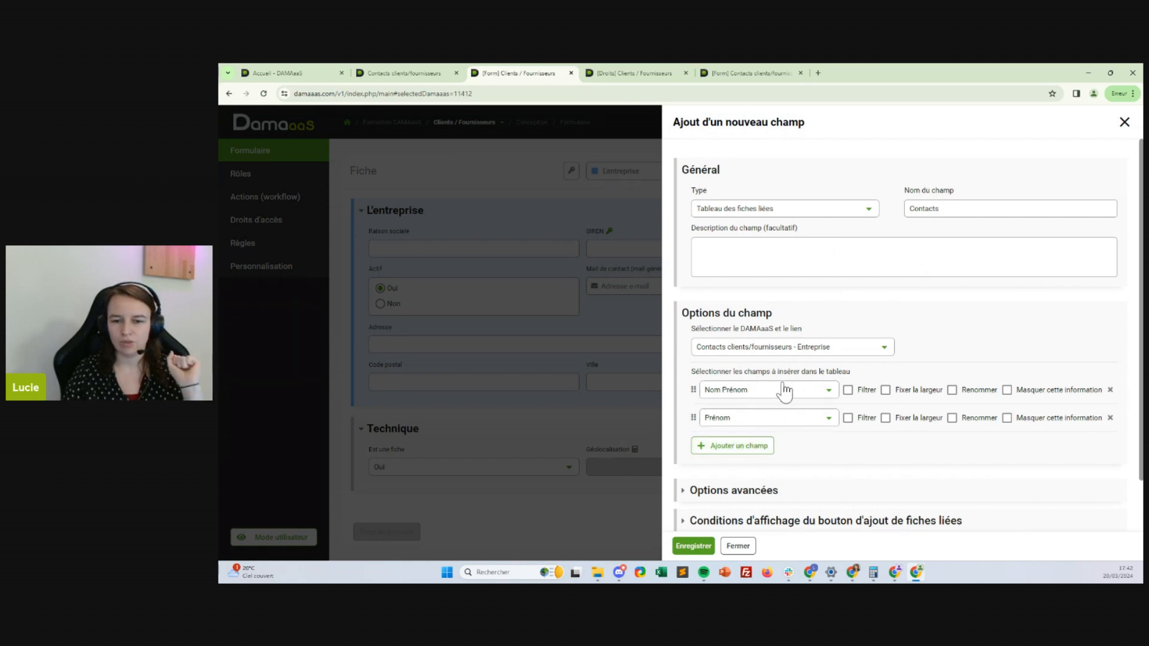
click(768, 419)
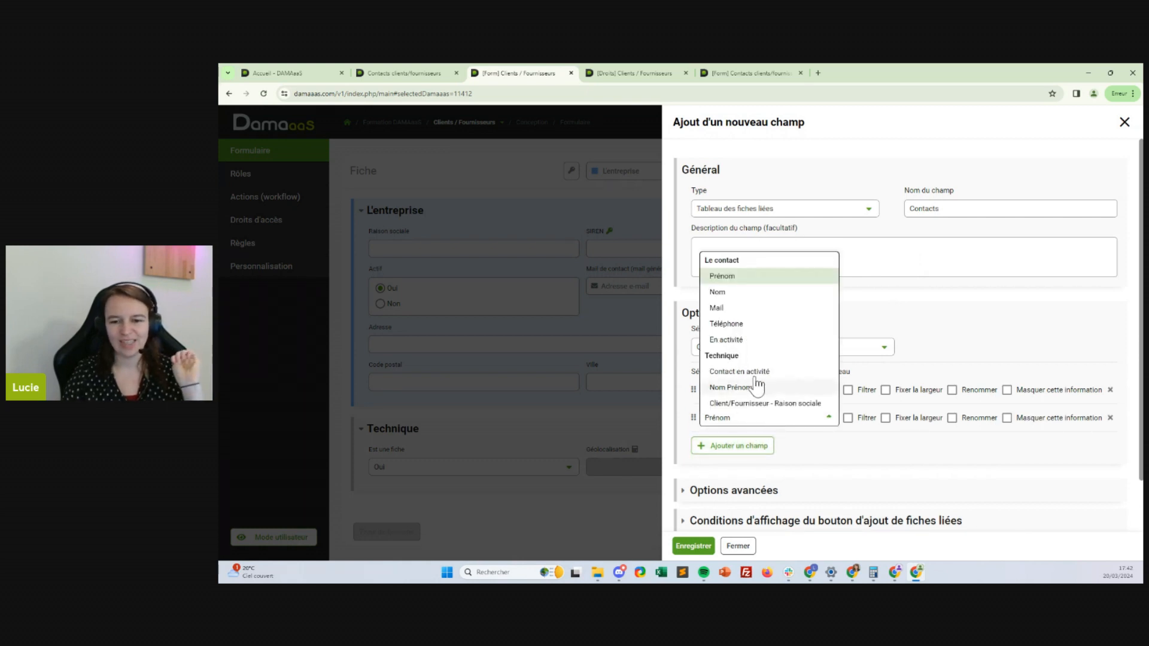
click(726, 307)
click(755, 446)
click(771, 445)
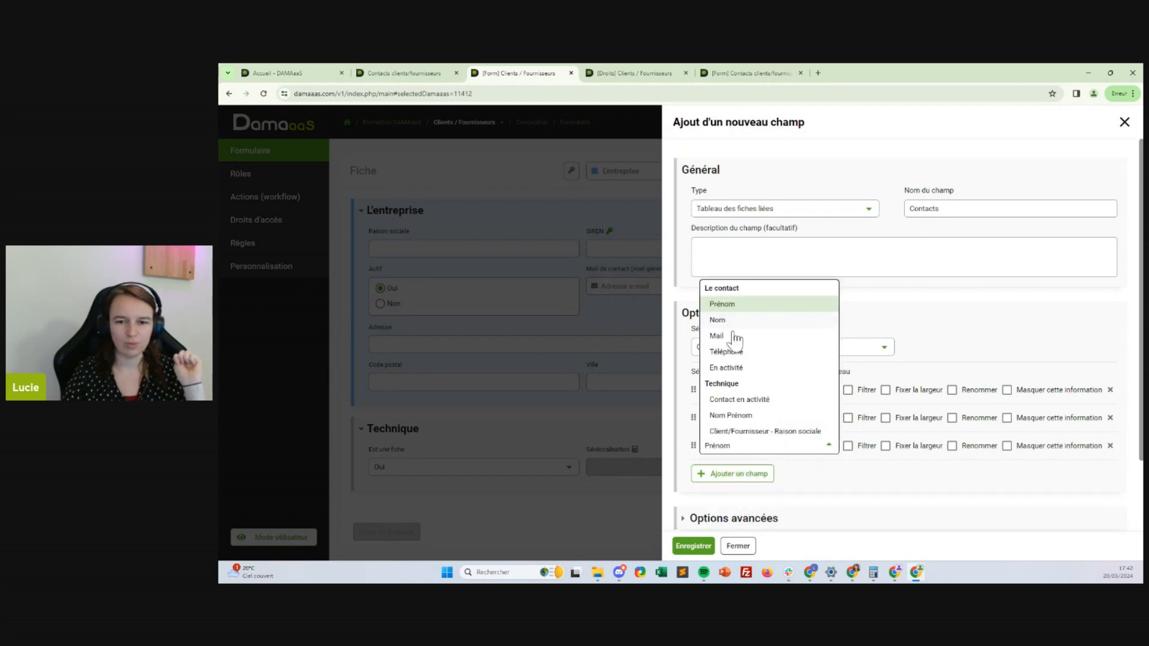
click(745, 352)
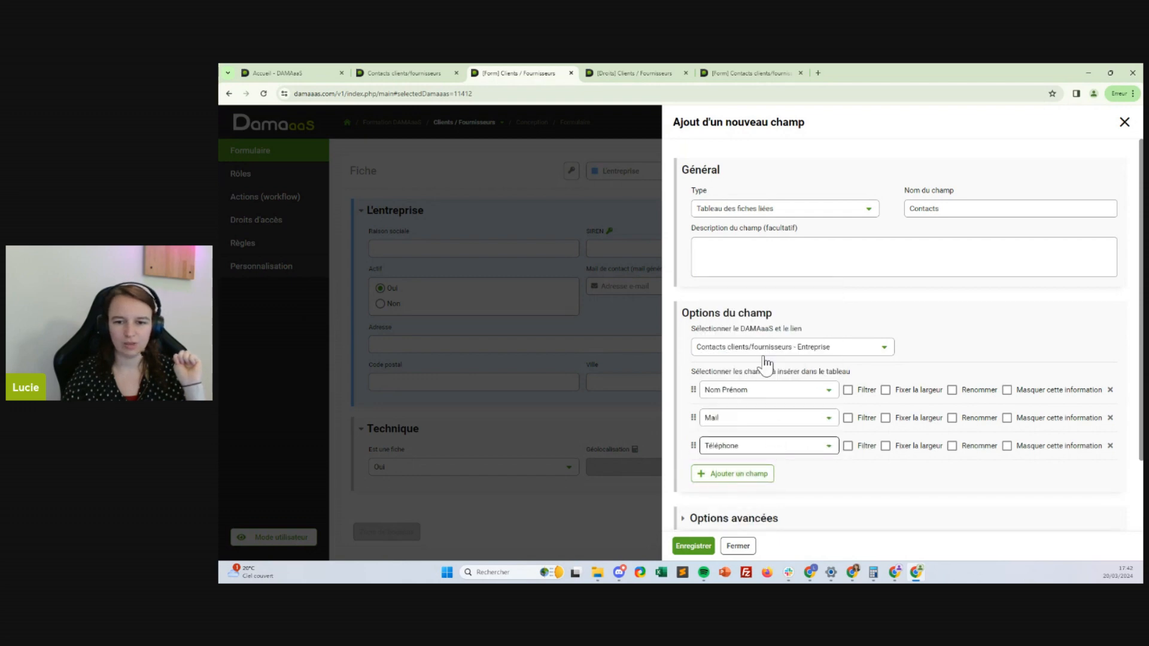
click(749, 474)
click(736, 474)
click(727, 400)
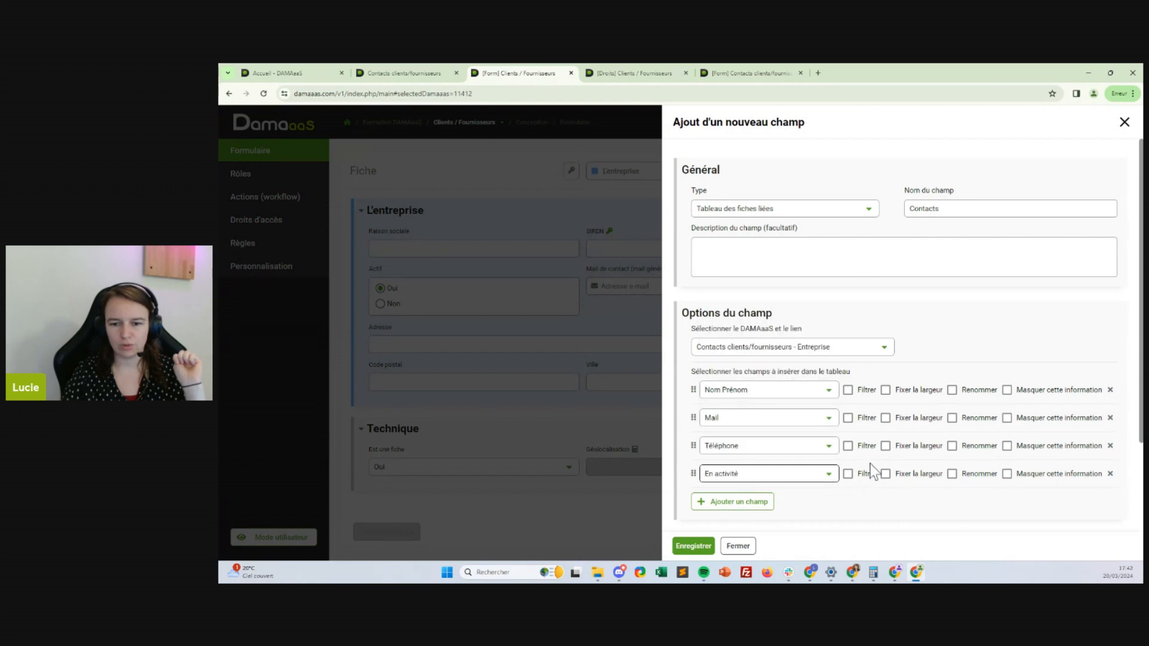
Filter the En activité column to Oui and hide it from the table
click(869, 473)
click(787, 498)
click(784, 486)
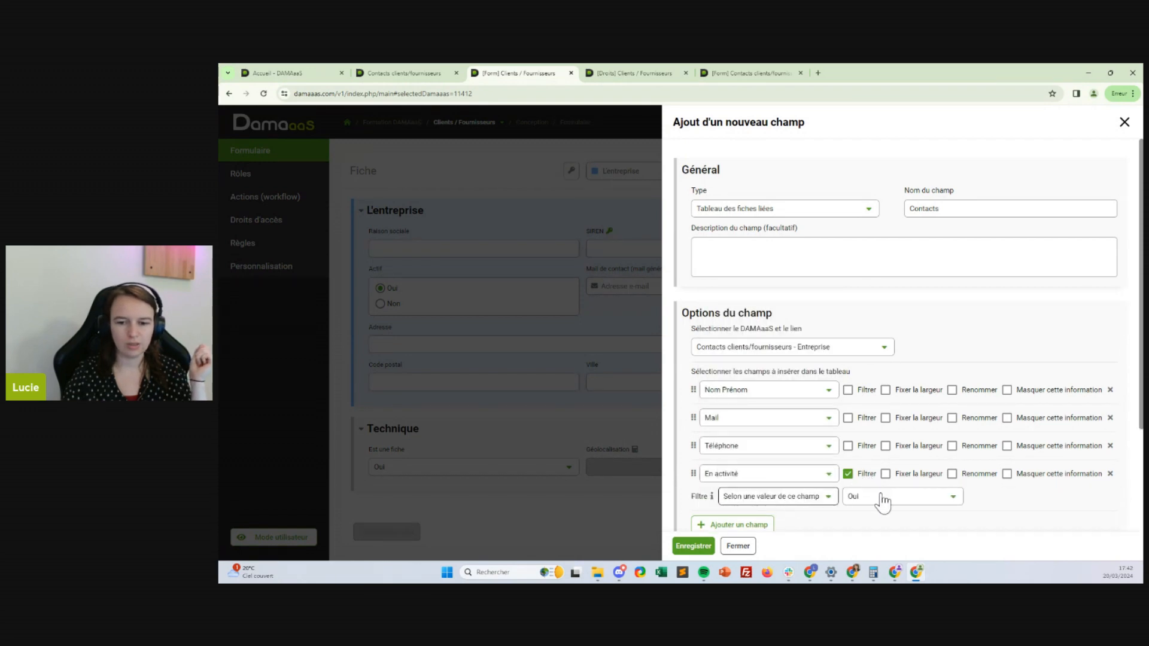
click(880, 501)
click(879, 479)
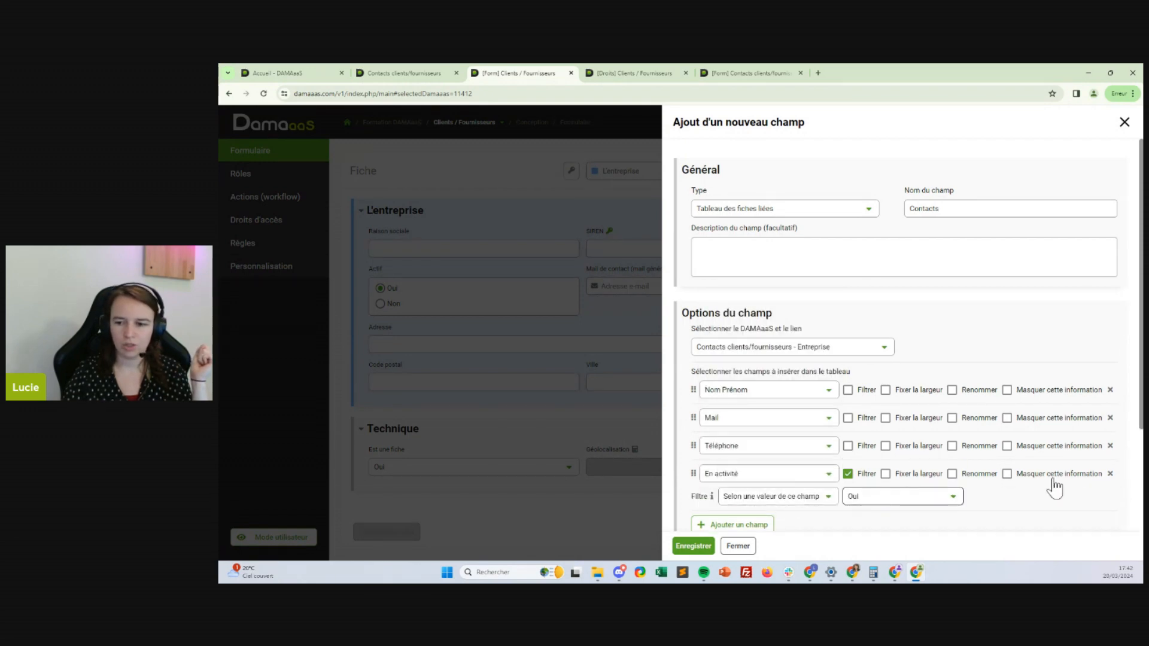
click(1023, 473)
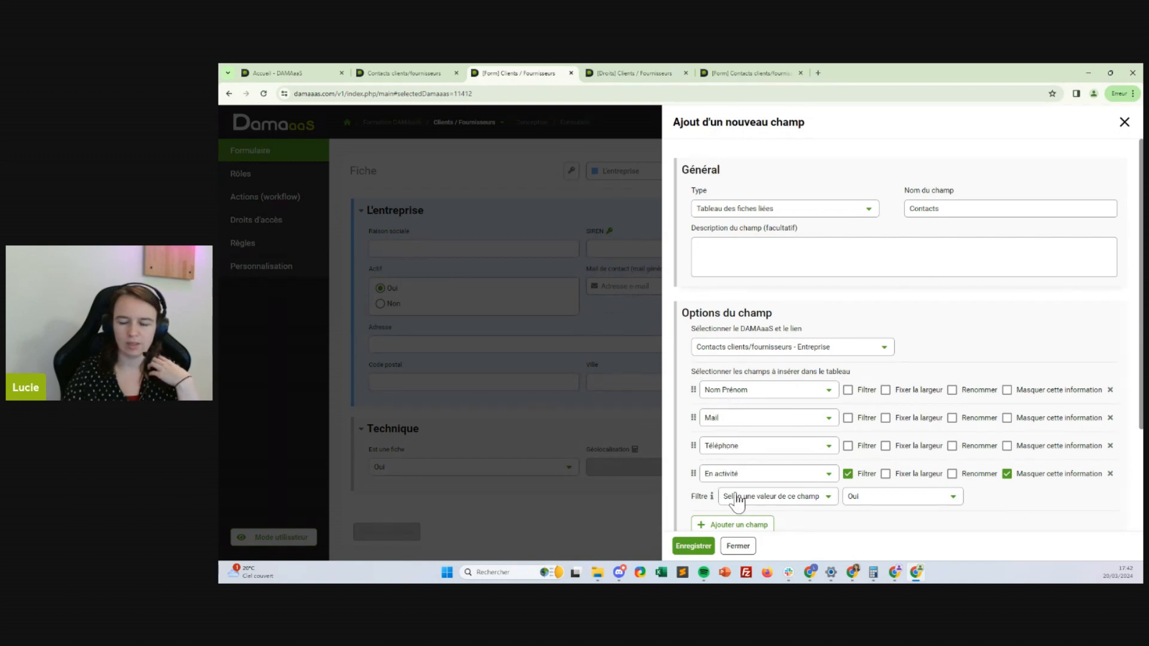
scroll(836, 450, down, 1)
scroll(836, 450, down, 2)
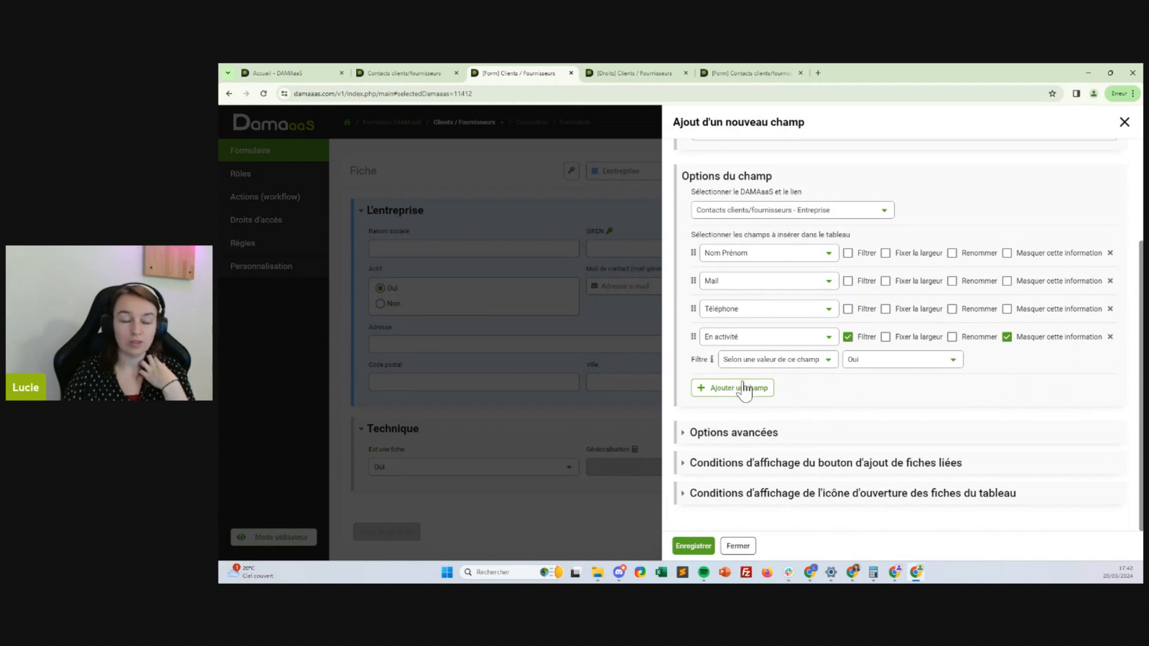
click(729, 433)
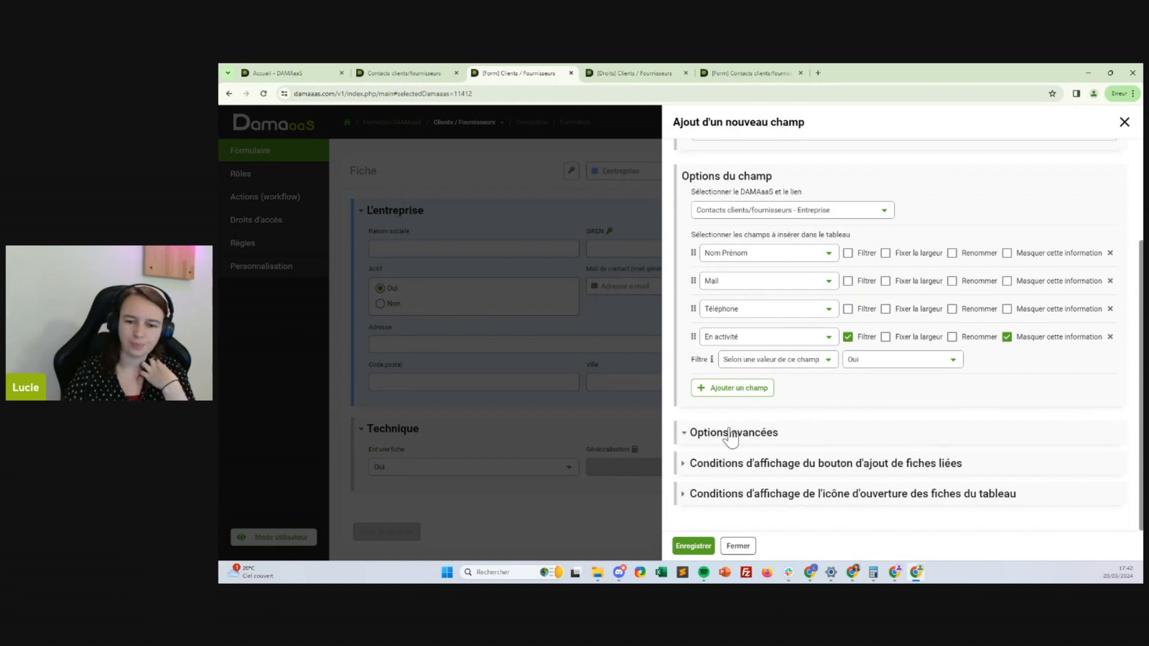
scroll(760, 431, down, 2)
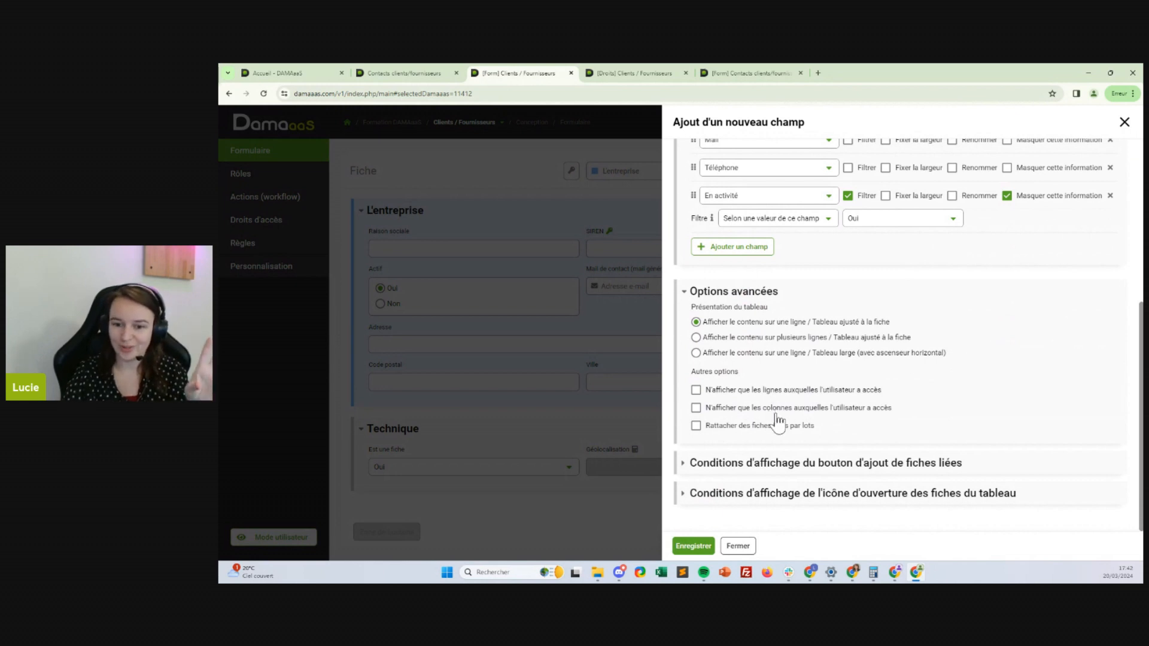
click(772, 463)
scroll(806, 402, down, 2)
scroll(807, 402, down, 2)
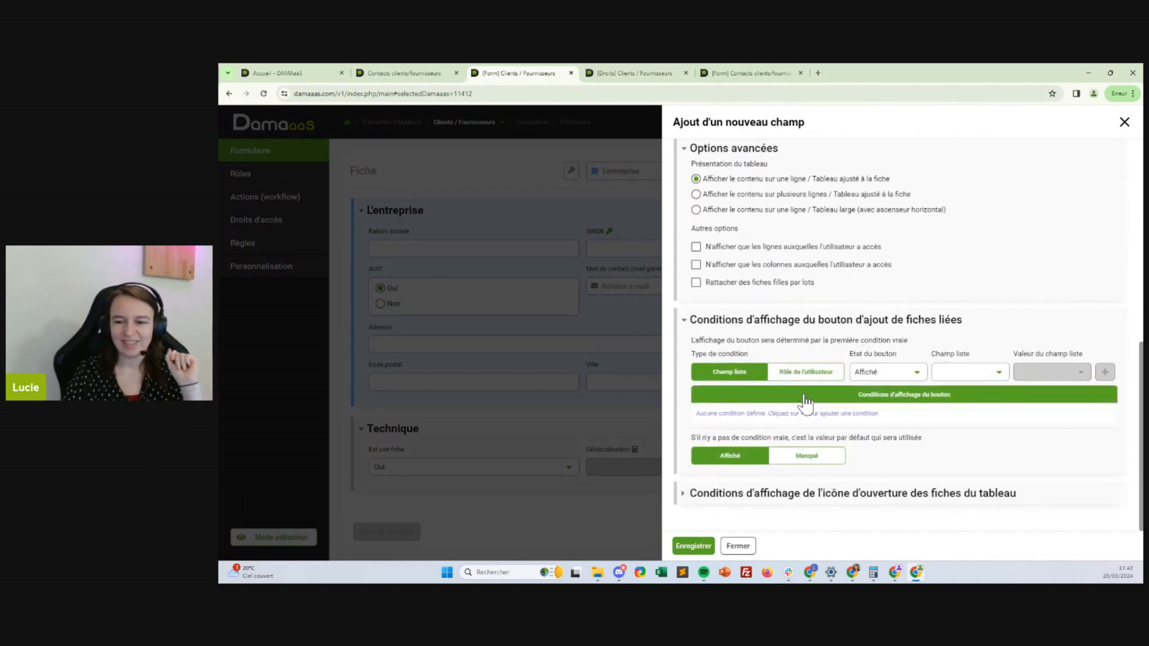
scroll(778, 303, up, 3)
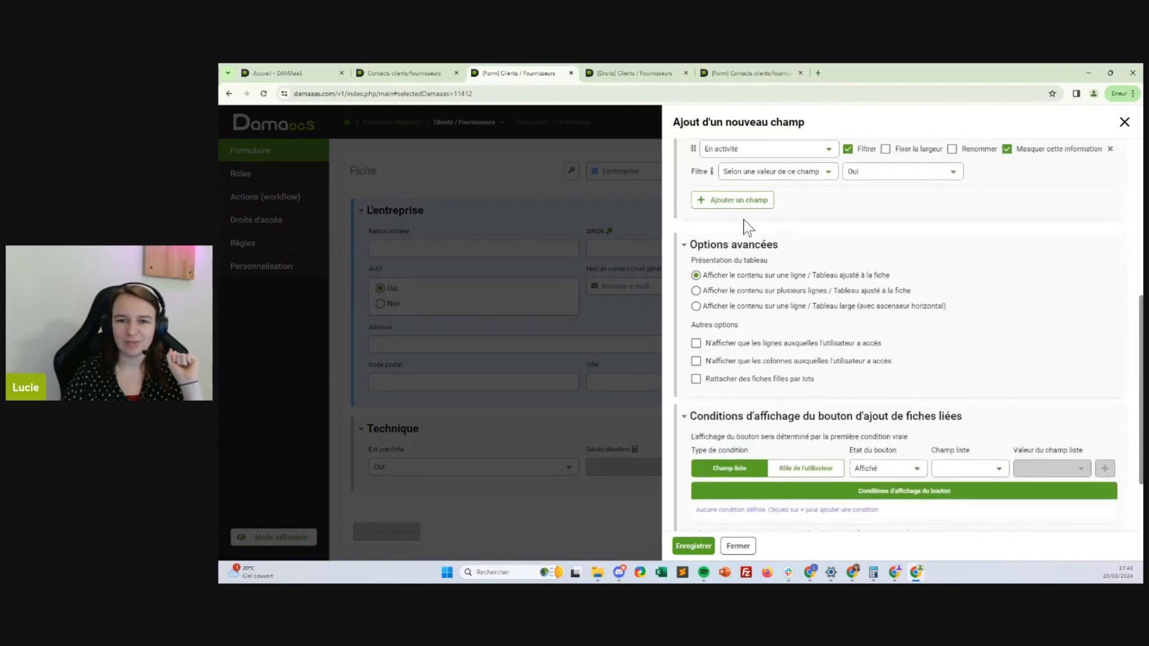
click(748, 250)
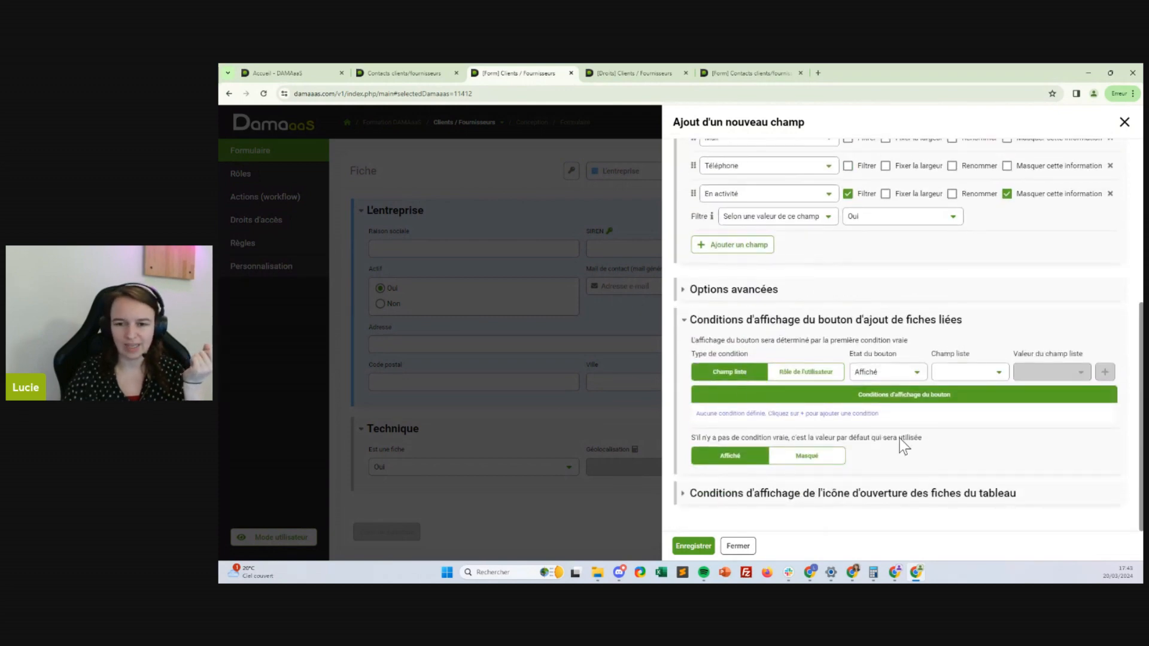
click(827, 321)
click(836, 493)
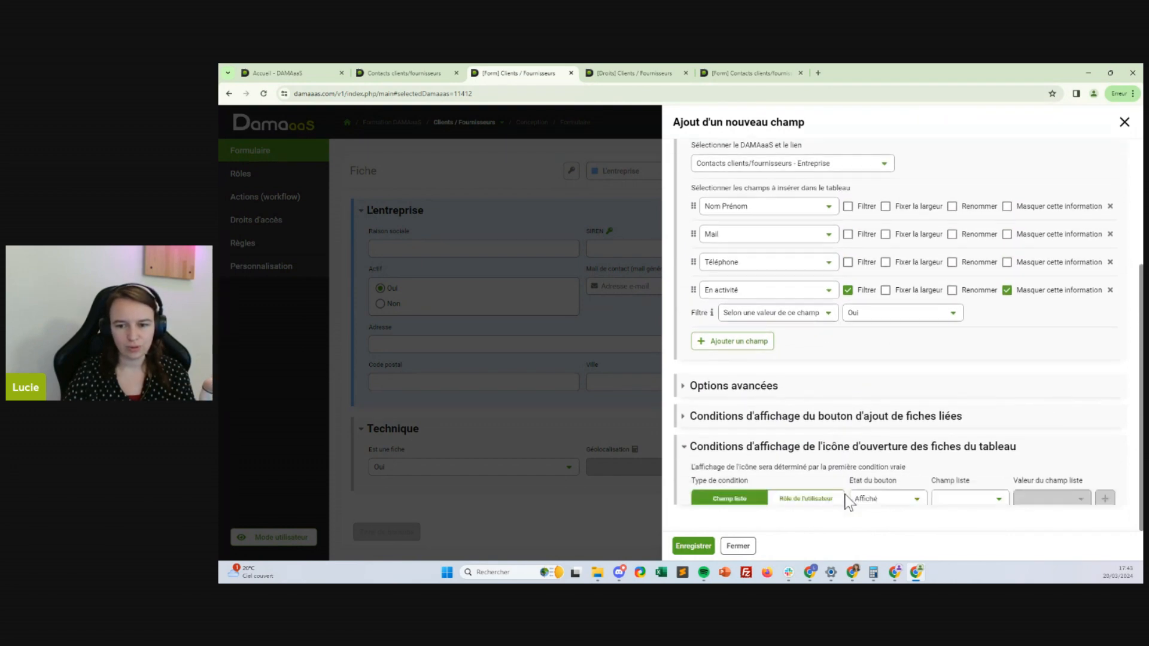
click(820, 351)
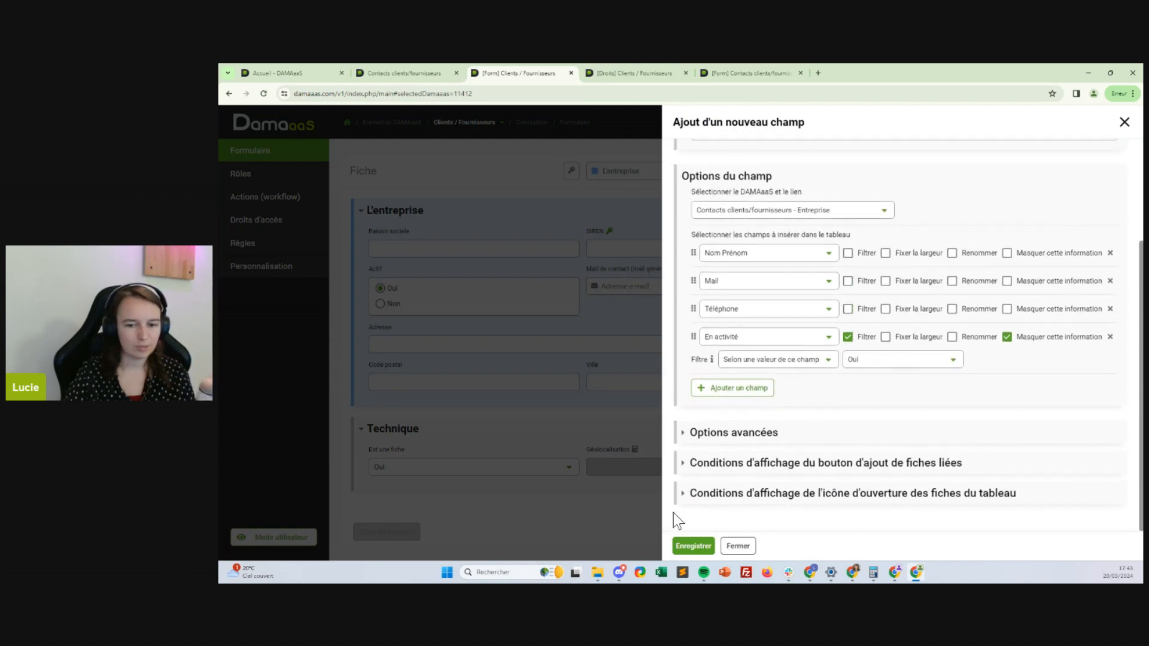
Save the Contacts table field and open the Inagua record from the Clients/Fournisseurs list
click(692, 546)
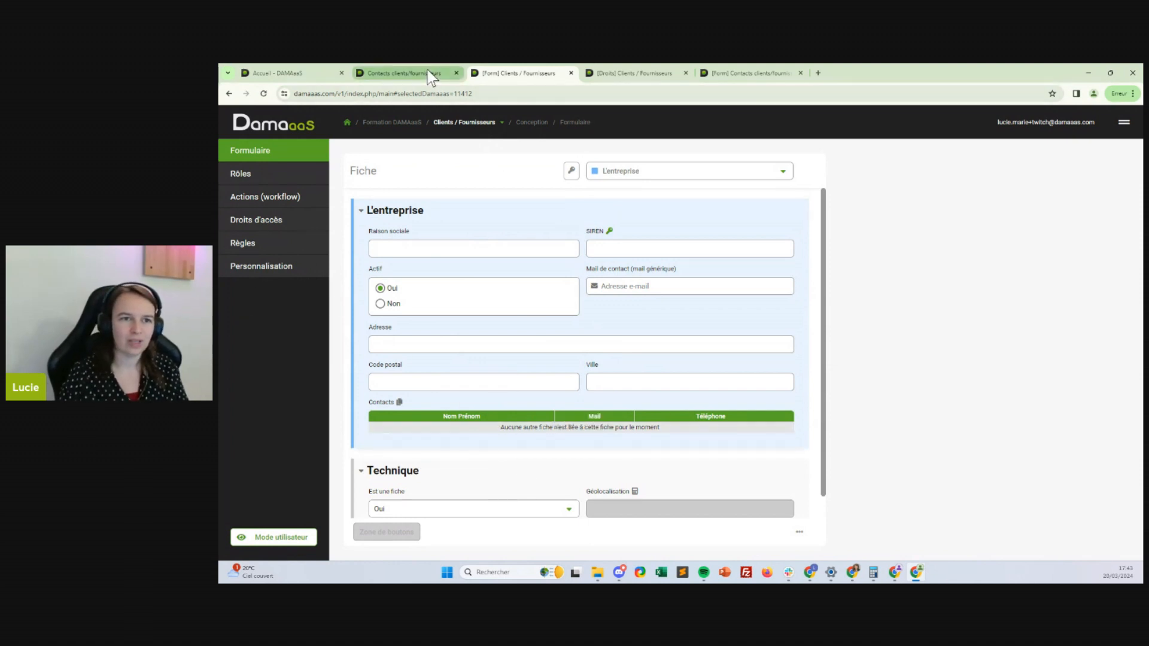
click(407, 73)
click(500, 120)
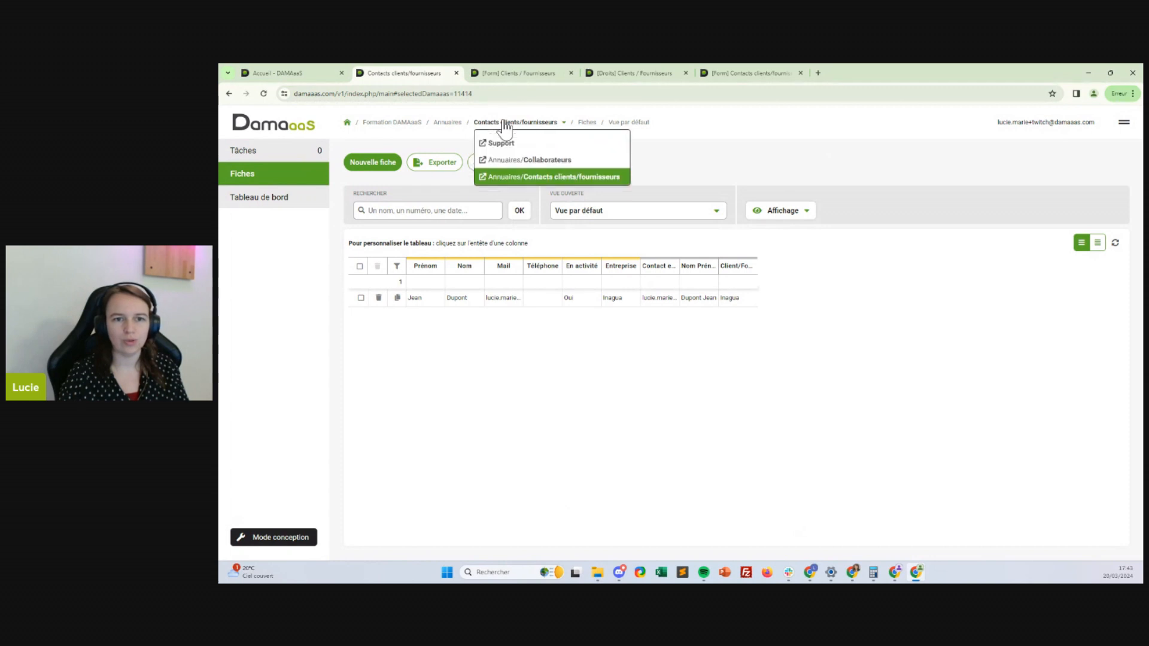
click(517, 168)
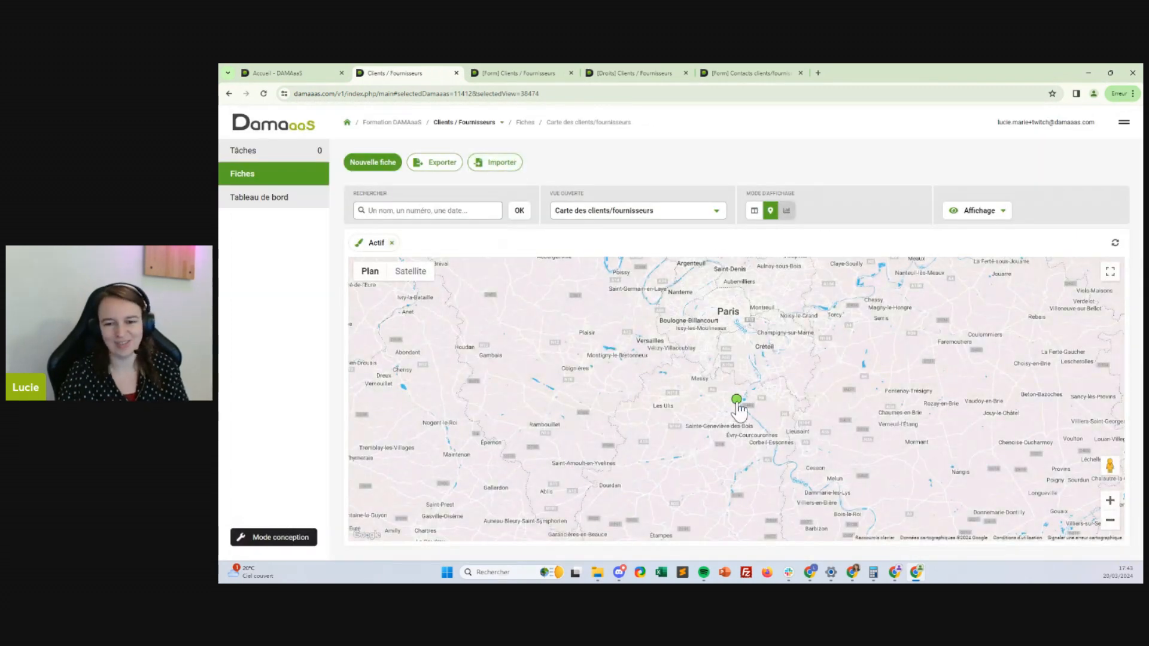
click(737, 399)
click(727, 381)
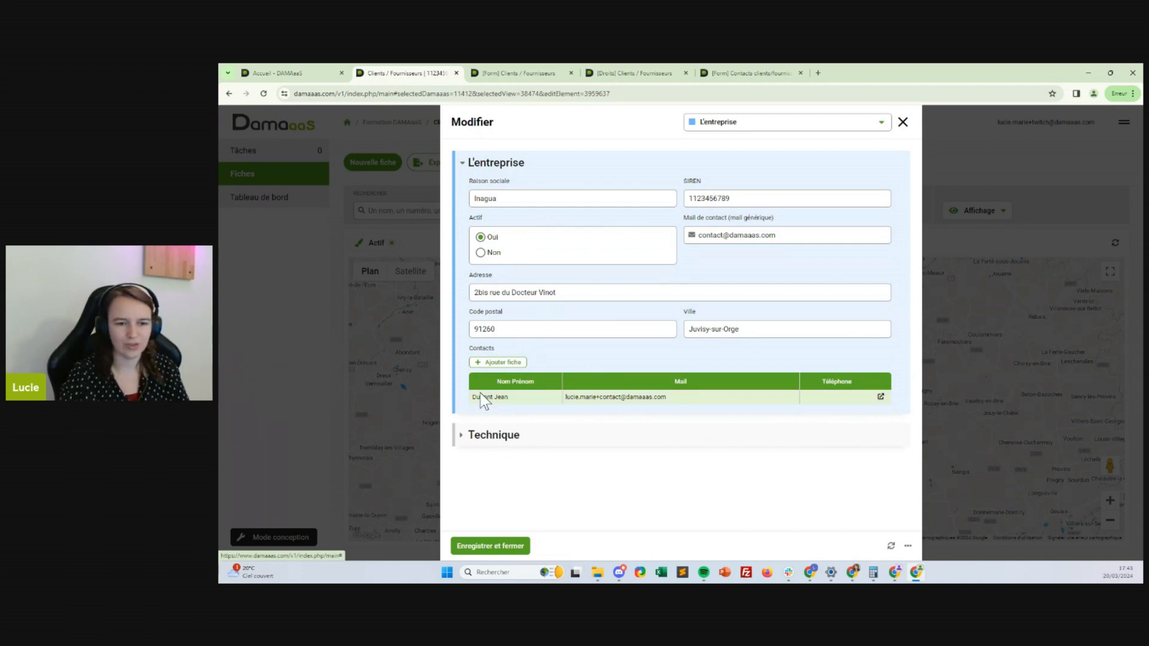
Try adding a new contact to Inagua, then discard it without saving
click(503, 362)
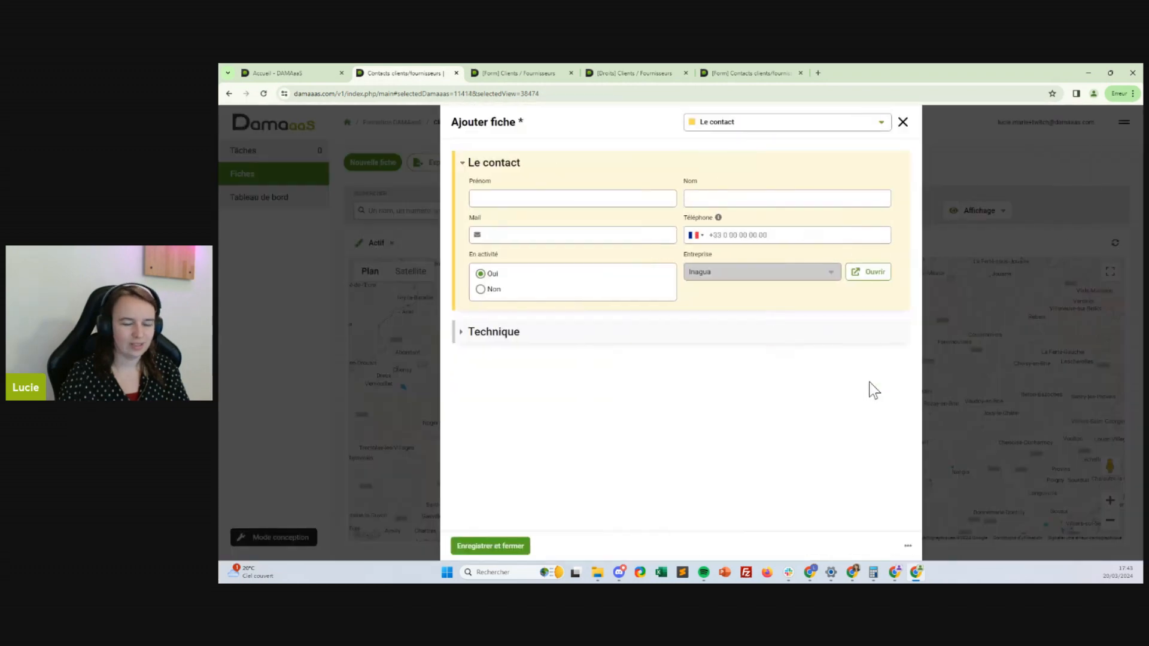
click(902, 123)
click(809, 514)
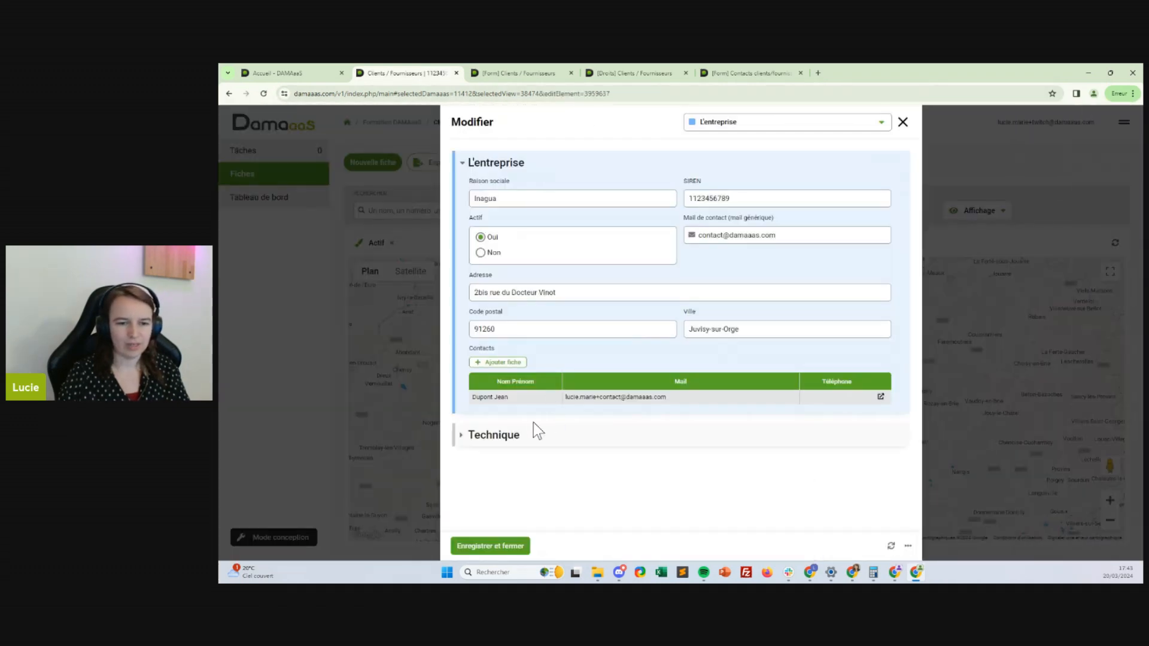
Open and close the existing contact, then show the Contacts clients/fournisseurs form design
click(880, 396)
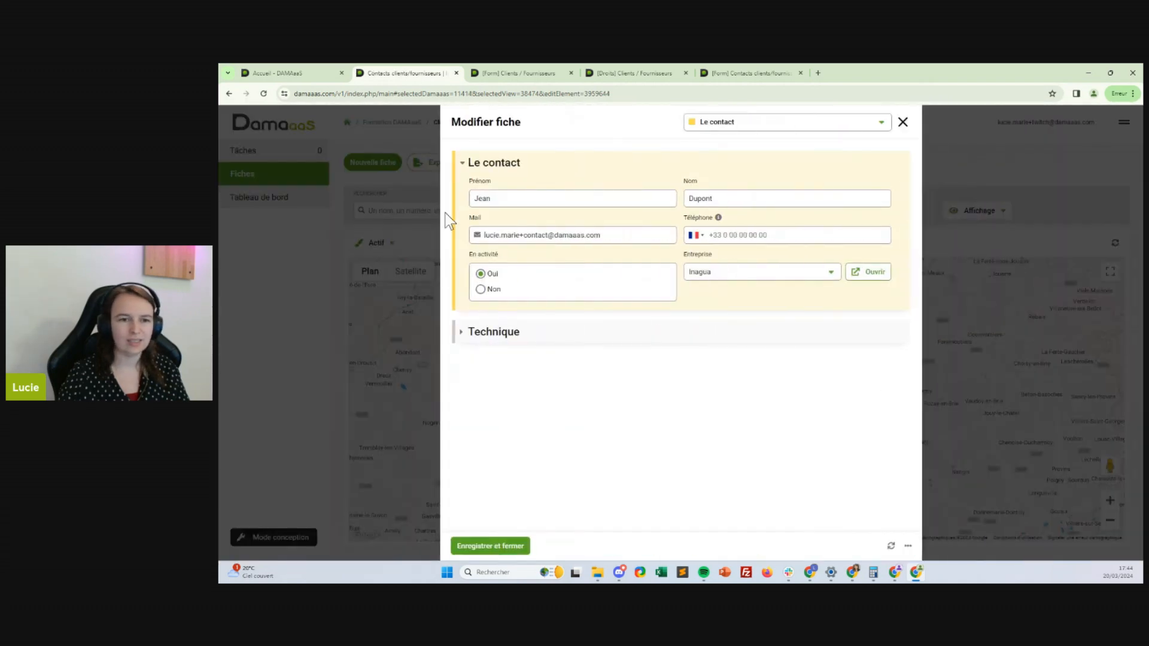
click(902, 123)
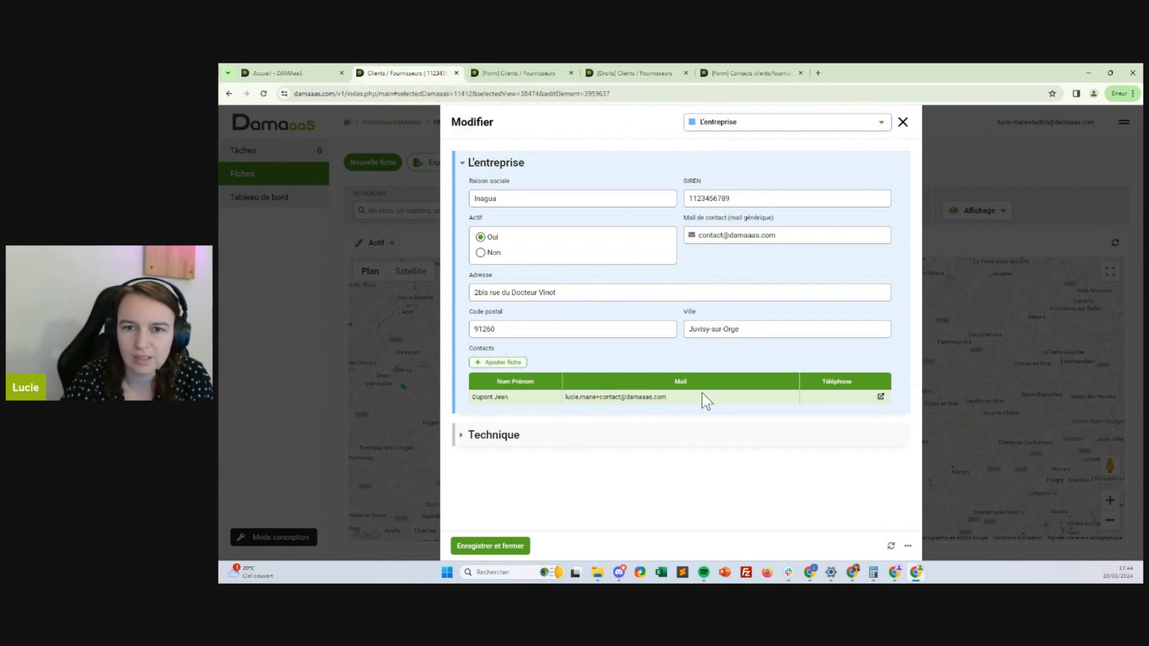
click(758, 73)
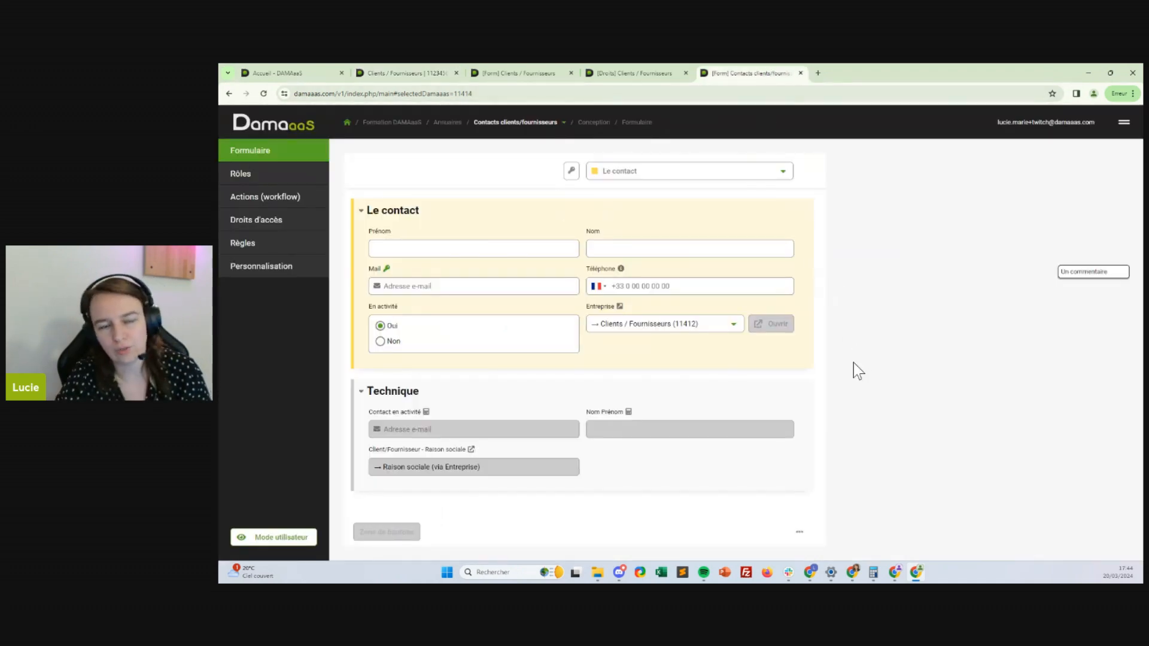
In Généralités, label the add-record button 'Ajouter un contact' and save the customisation
click(271, 270)
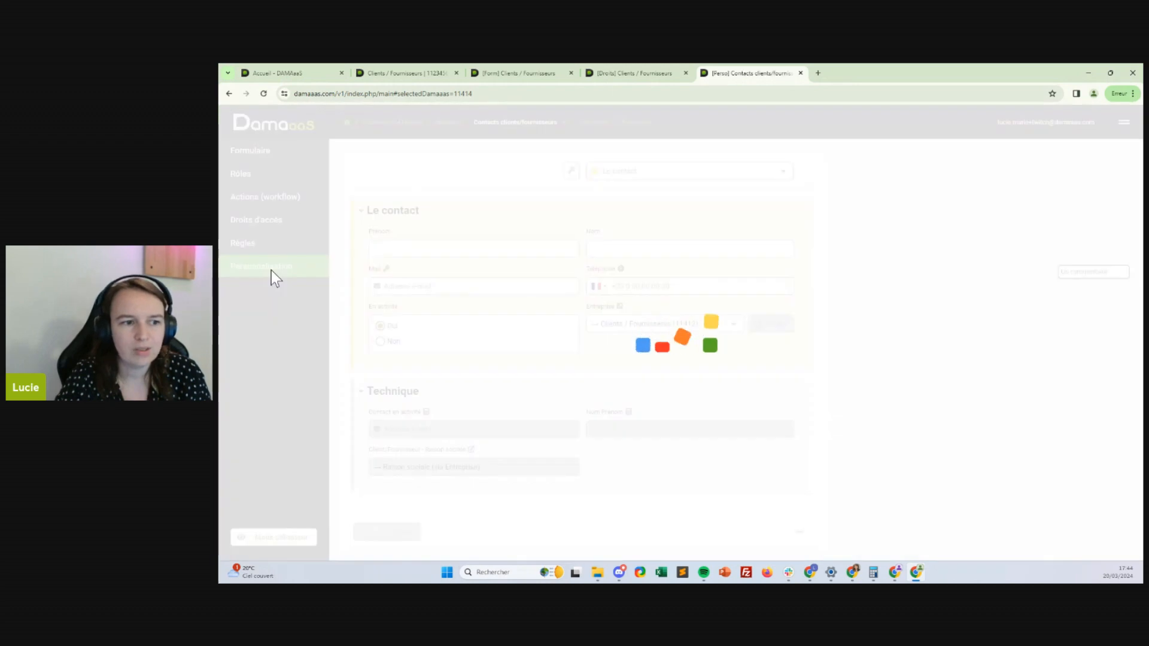
click(380, 180)
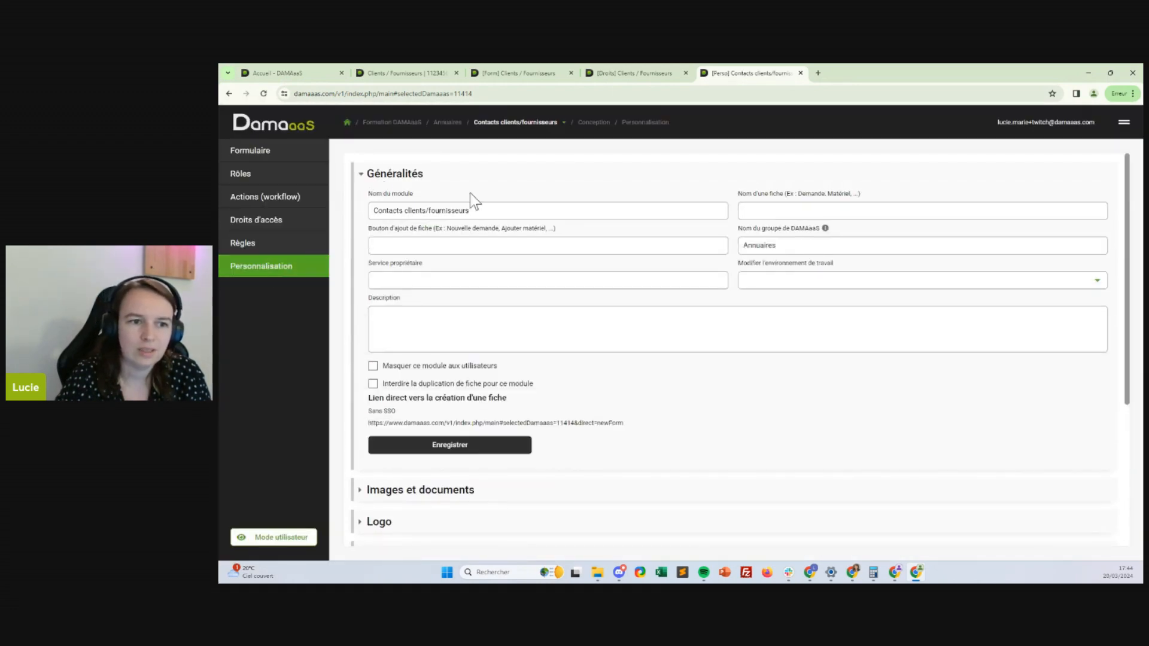
click(466, 246)
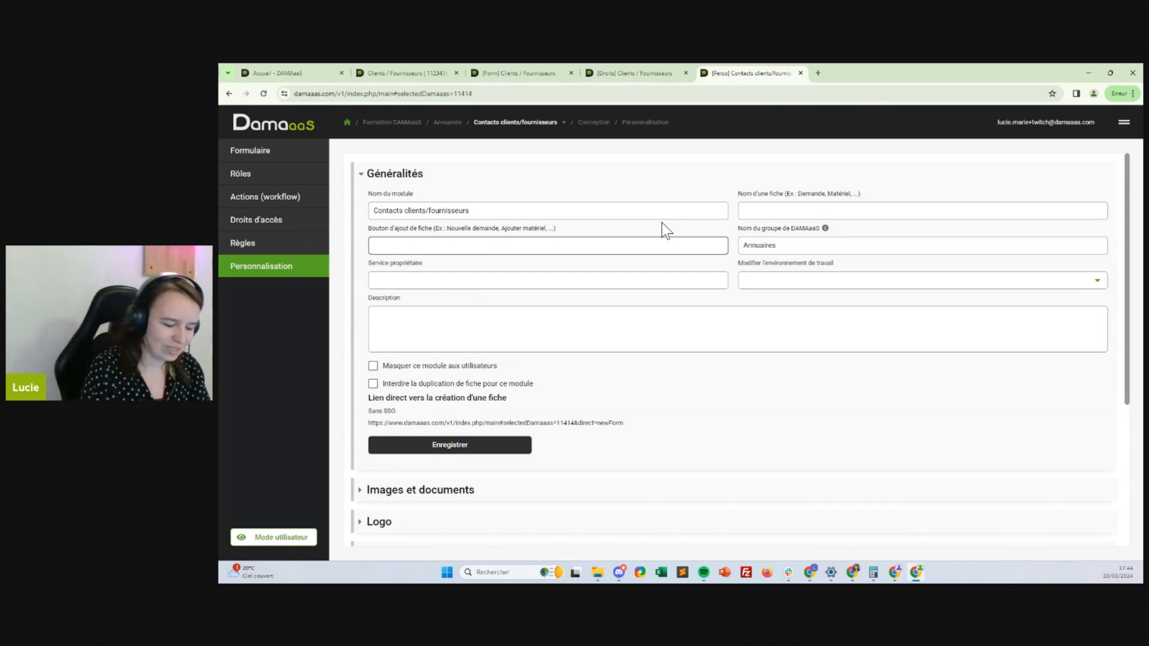
text(jouter un contact)
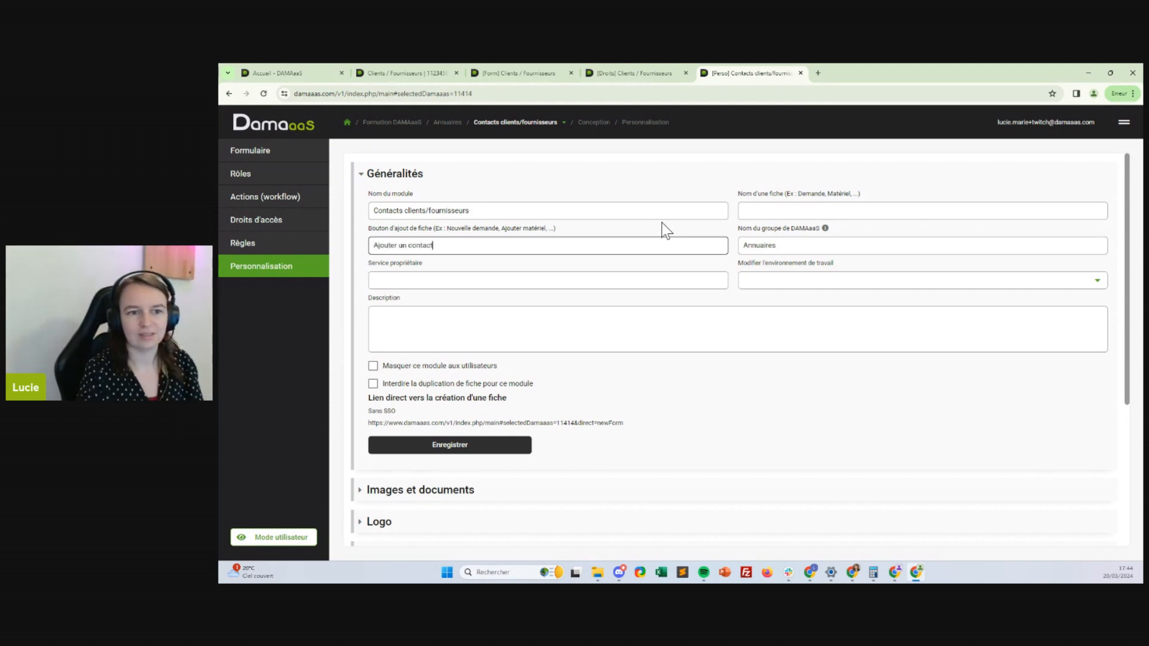
click(442, 447)
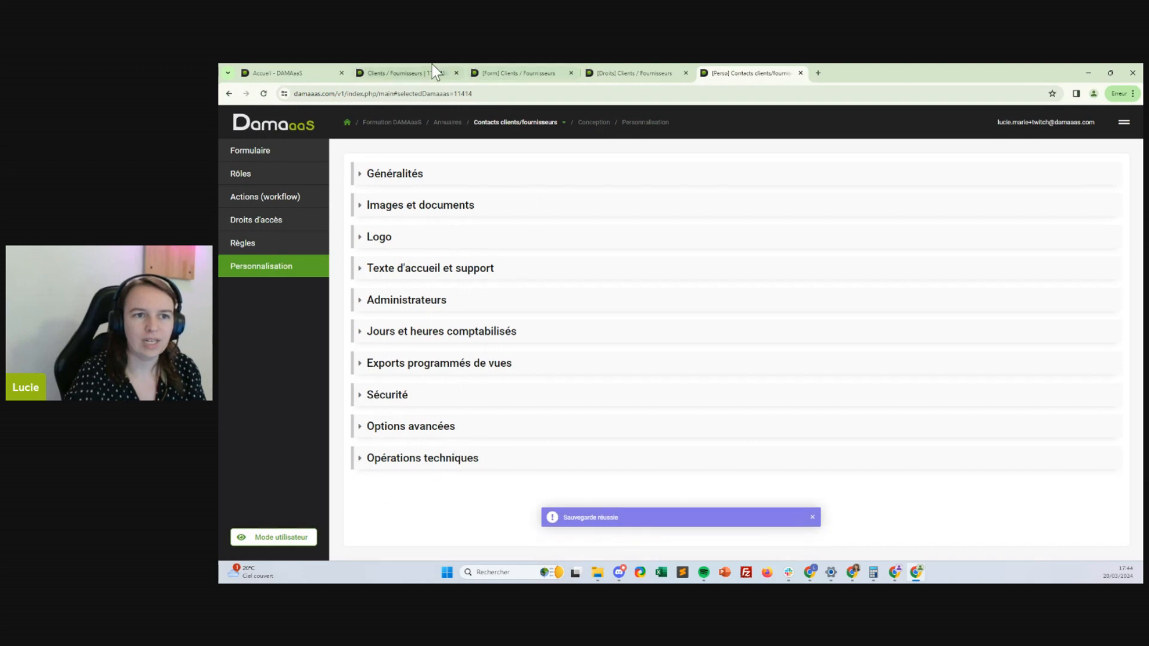
Reload the Inagua record and test the Ajouter un contact button, discarding the empty contact
click(418, 70)
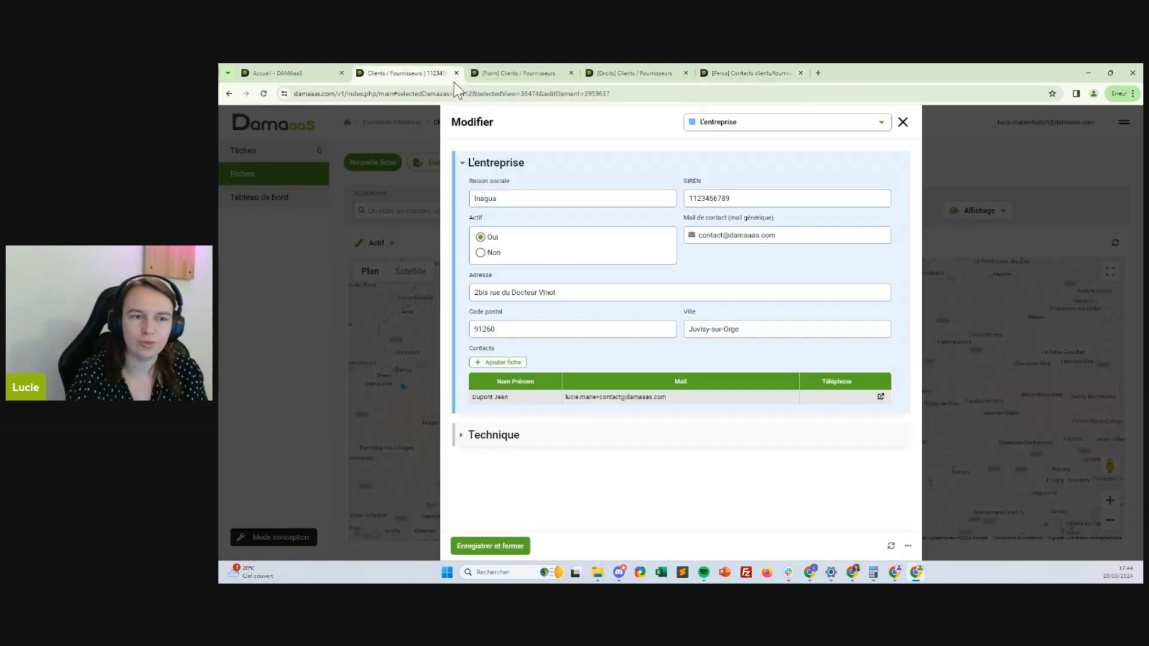
click(891, 546)
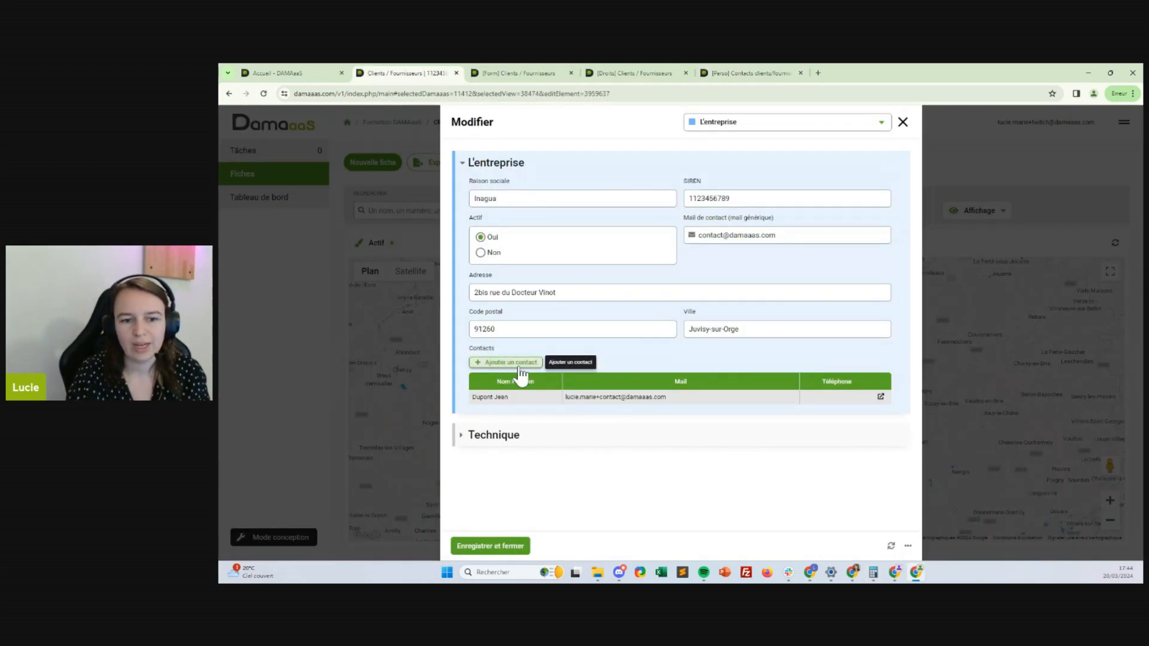
click(521, 366)
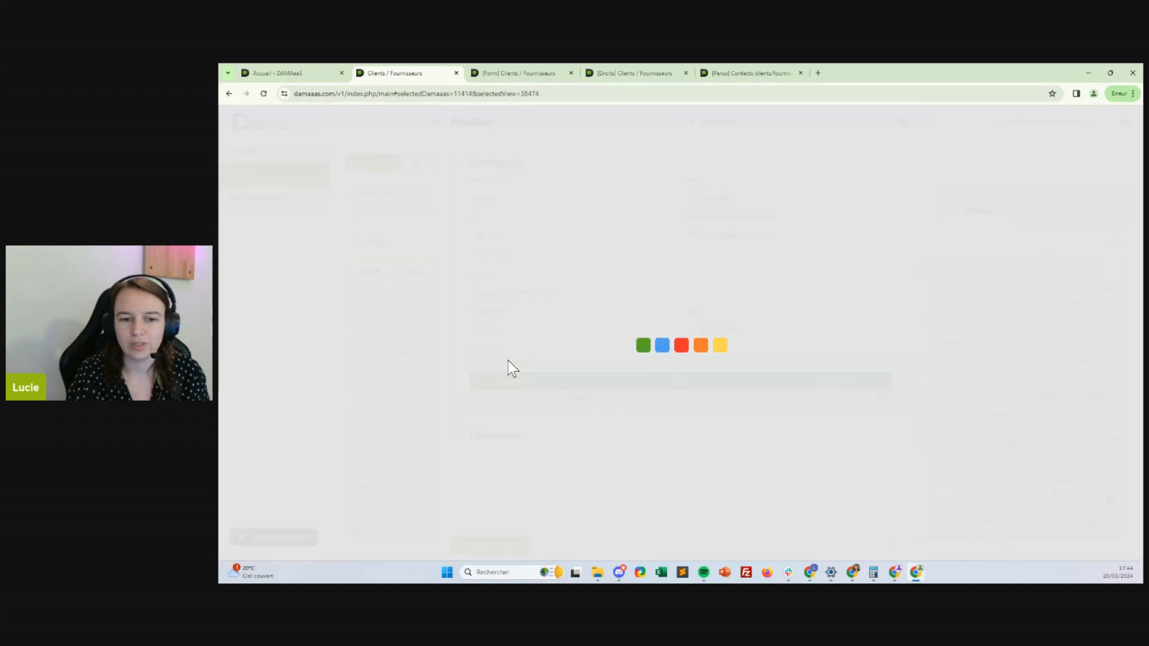
click(901, 122)
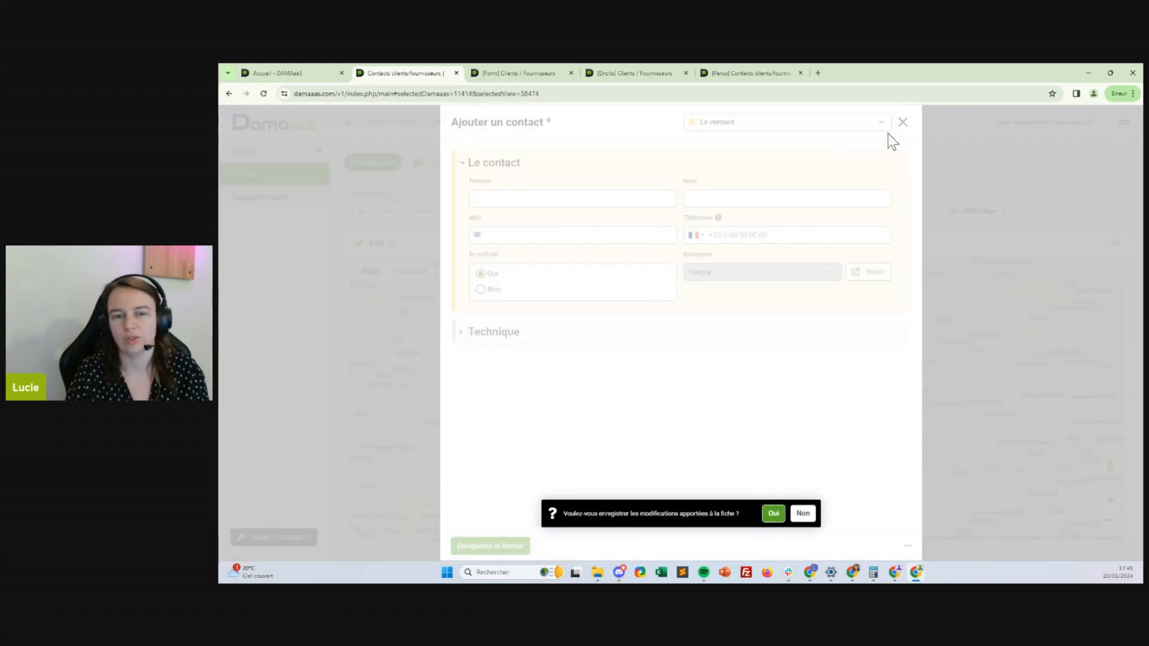
click(802, 513)
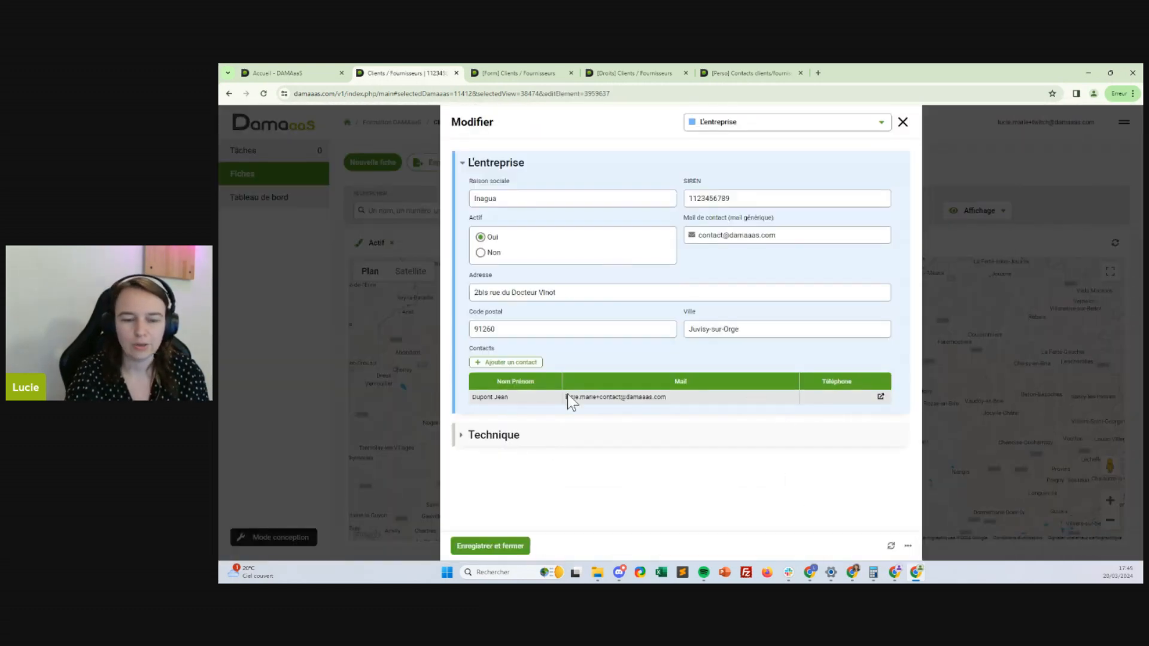
Close the Inagua record to return to the Clients / Fournisseurs map
click(761, 71)
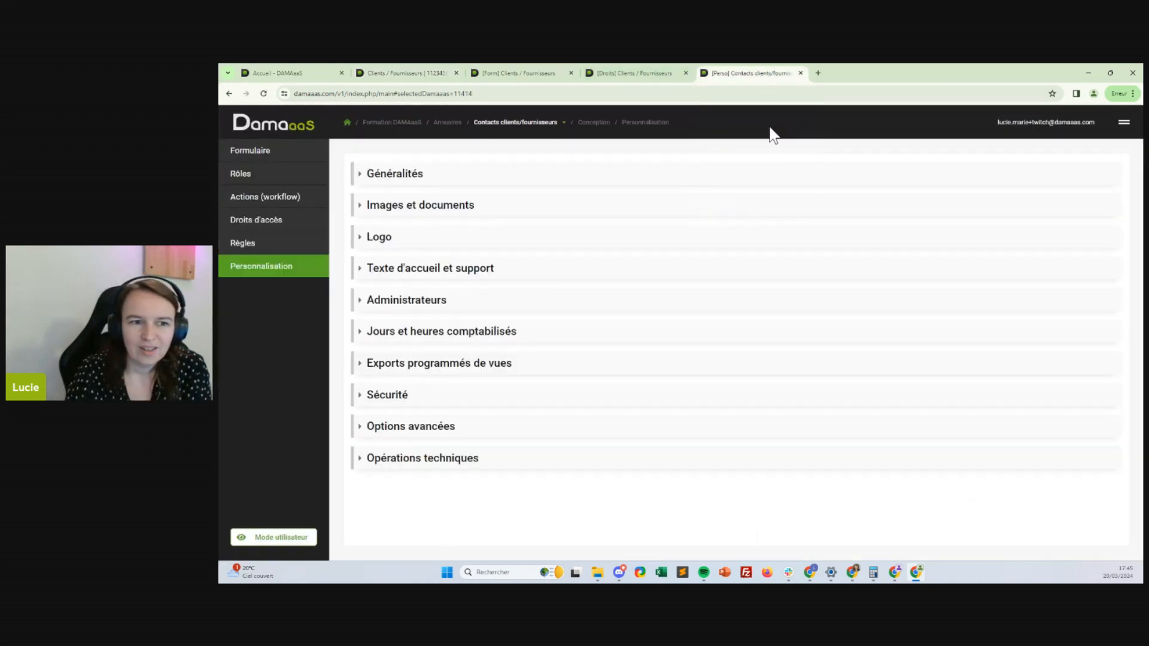
click(411, 71)
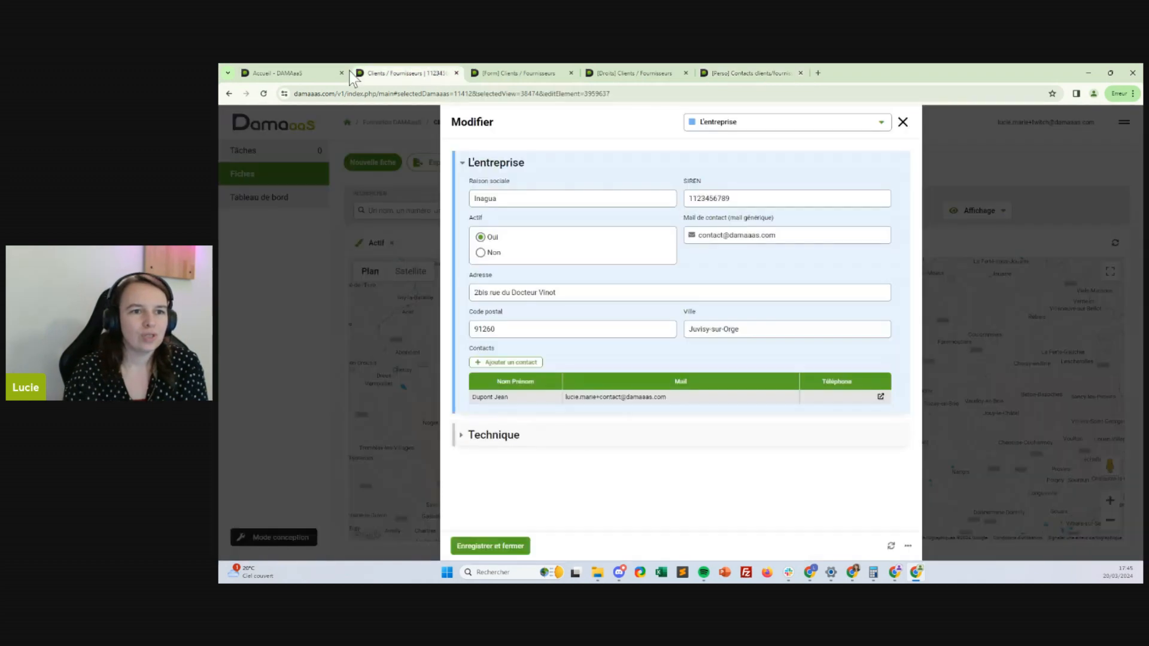
click(903, 122)
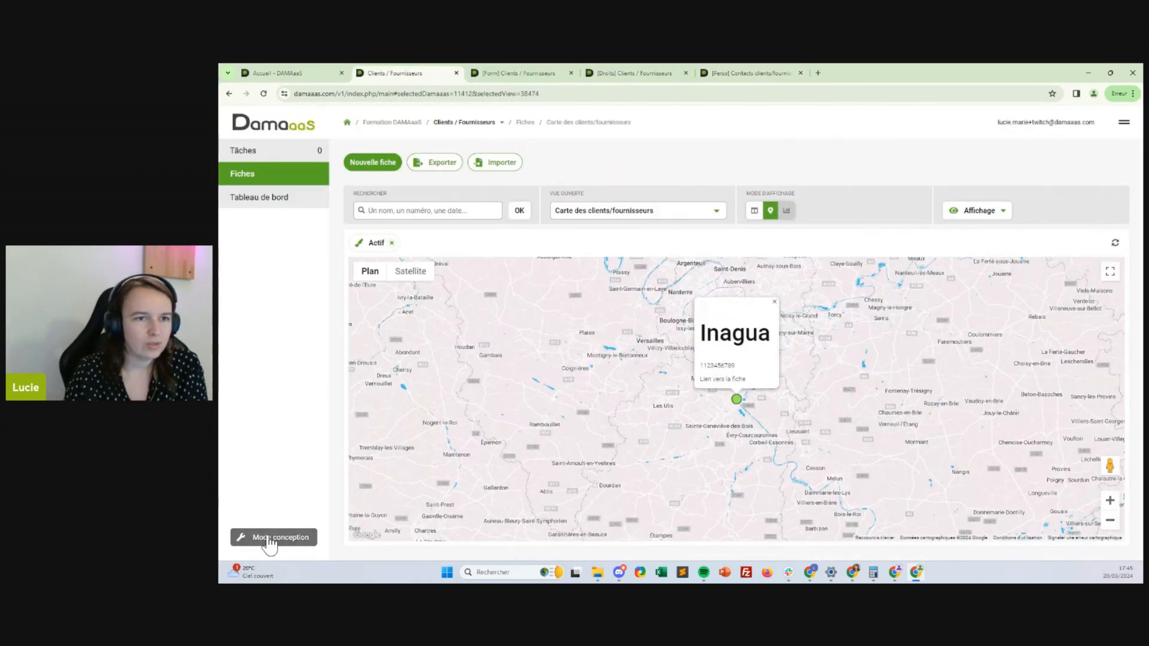
Set the Clients / Fournisseurs group name to Annuaires in Généralités and save
click(543, 72)
click(259, 268)
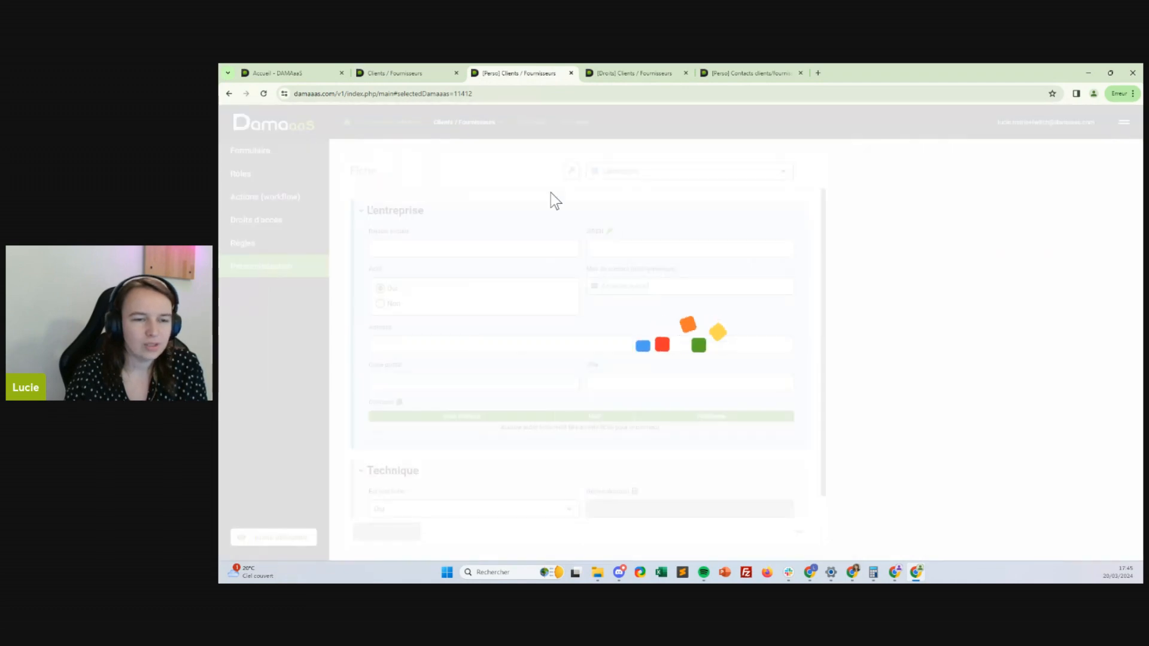
click(878, 180)
click(858, 246)
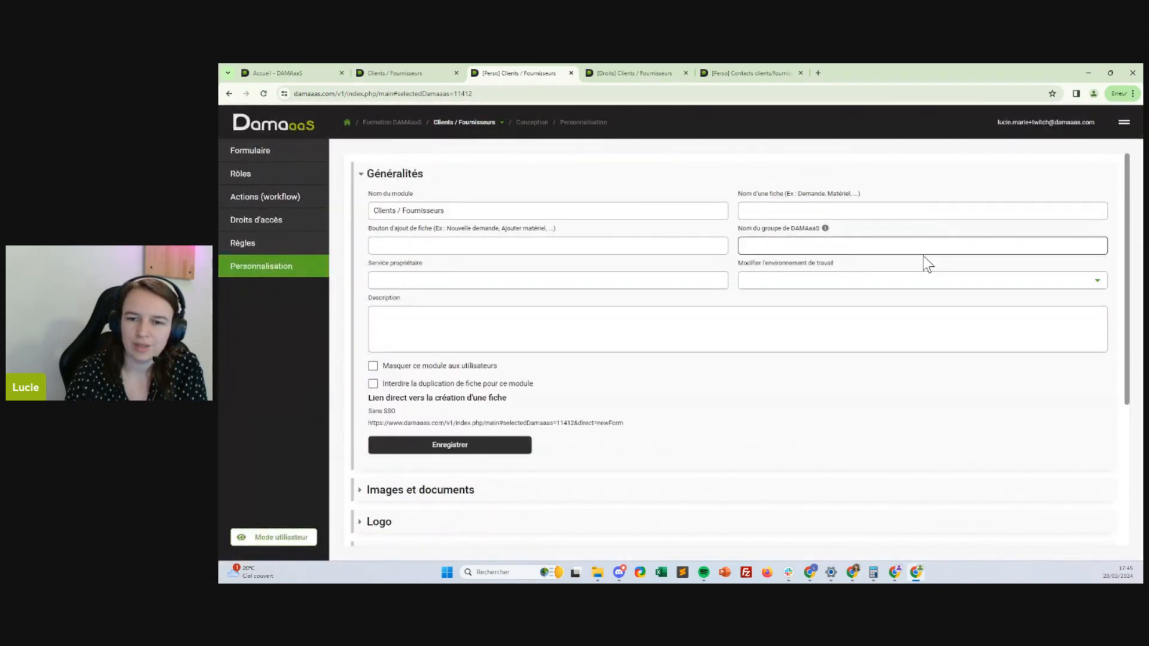
text(Annua)
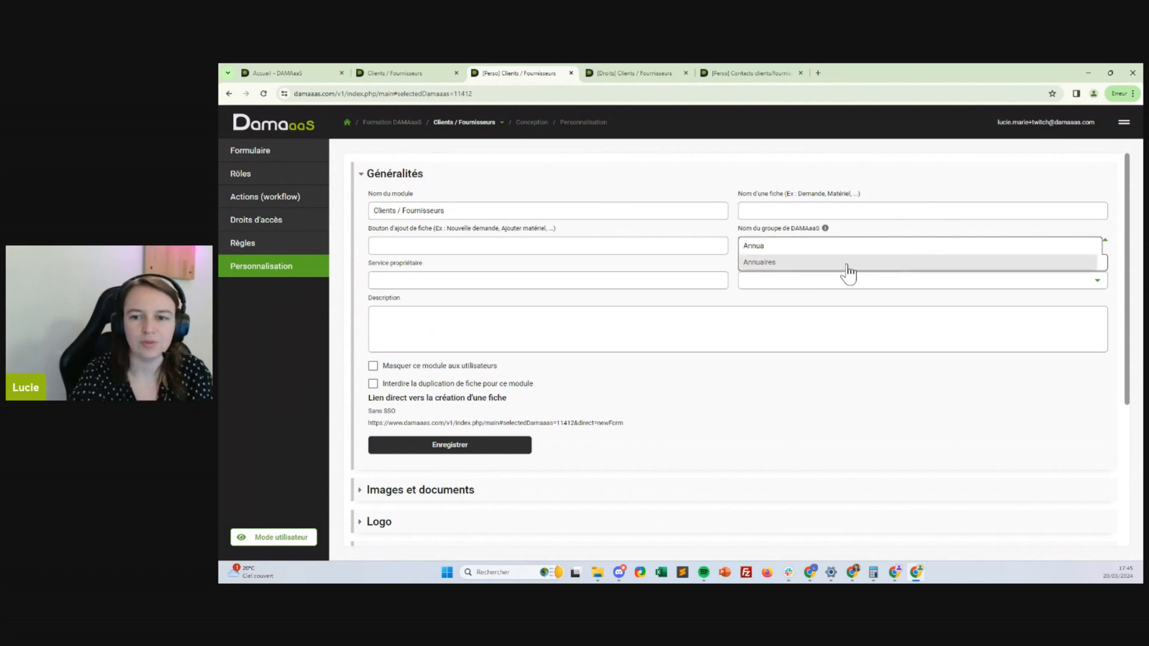
click(846, 266)
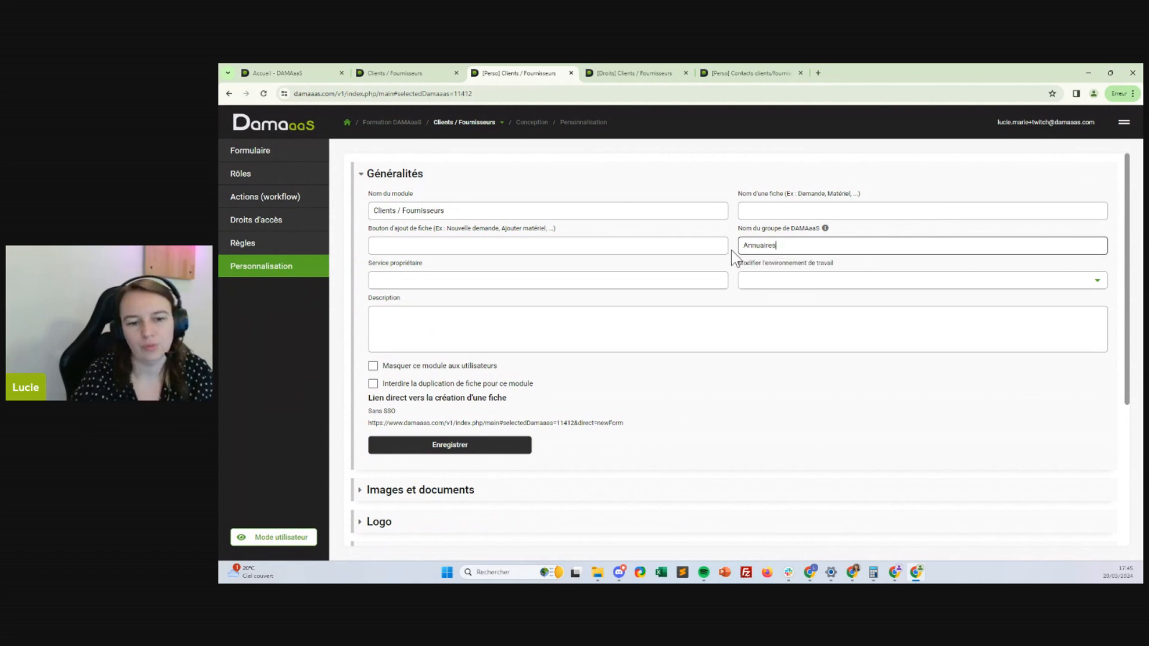
click(448, 446)
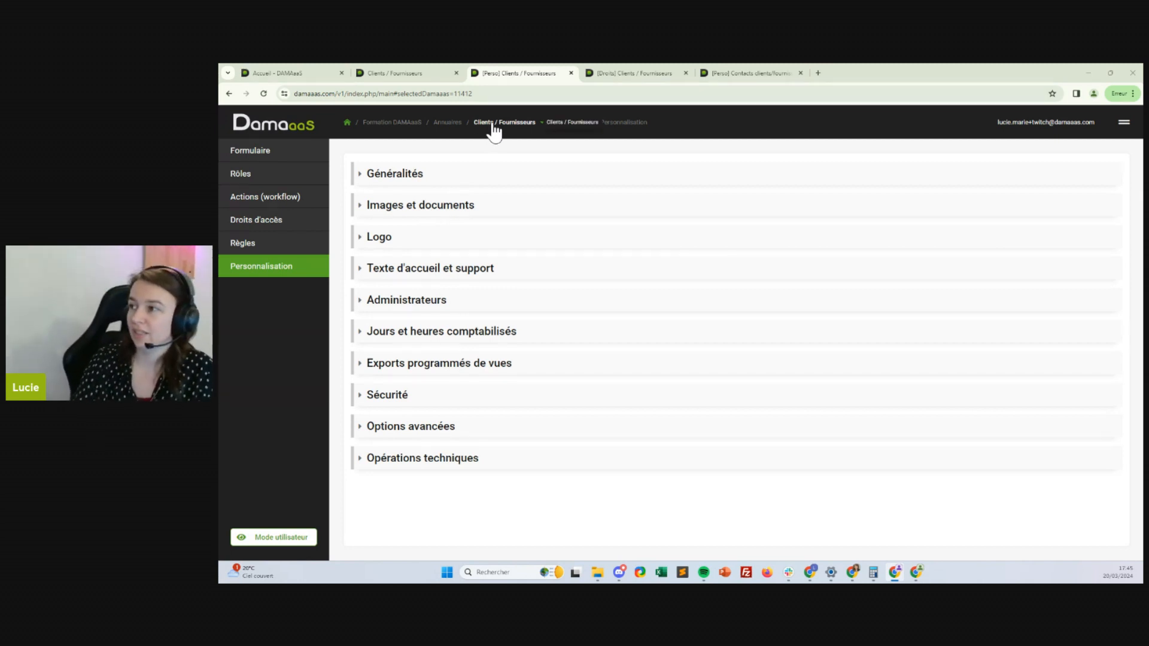
Create a new module named Catalogue from the management menu
click(346, 121)
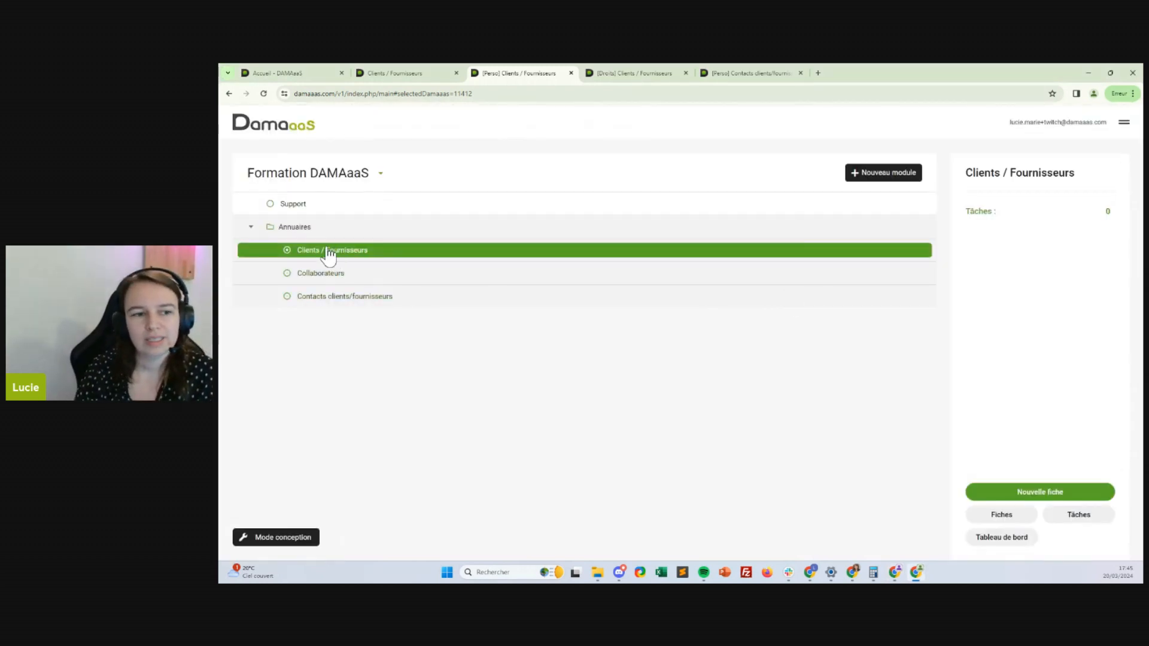
click(1124, 122)
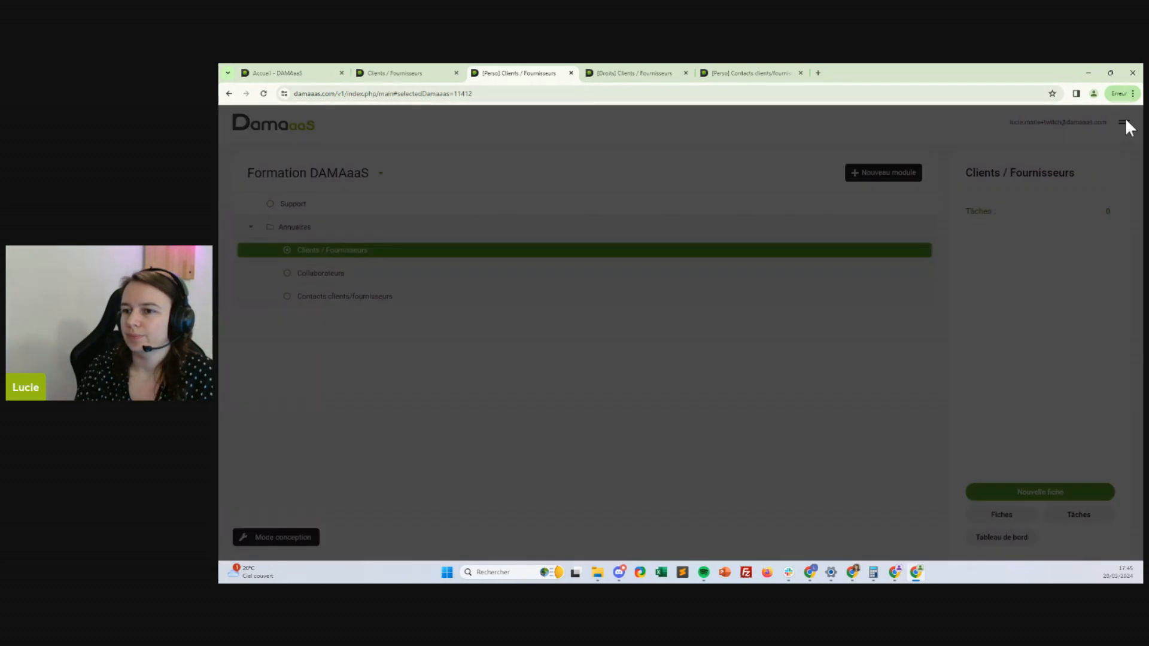
click(1020, 498)
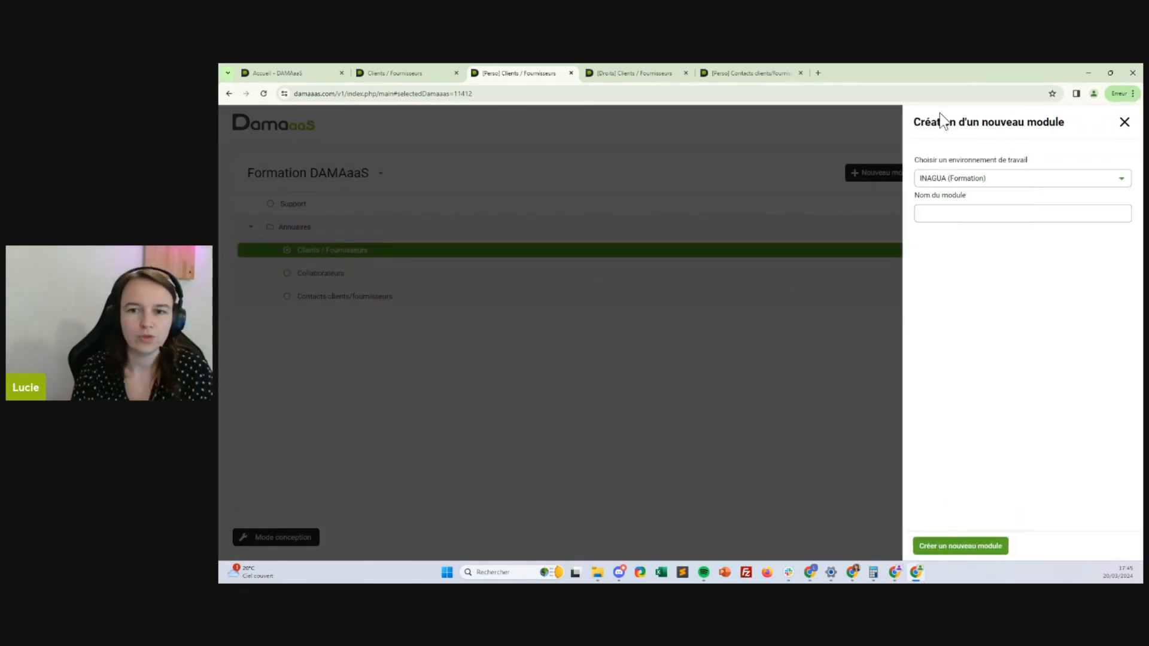
click(969, 219)
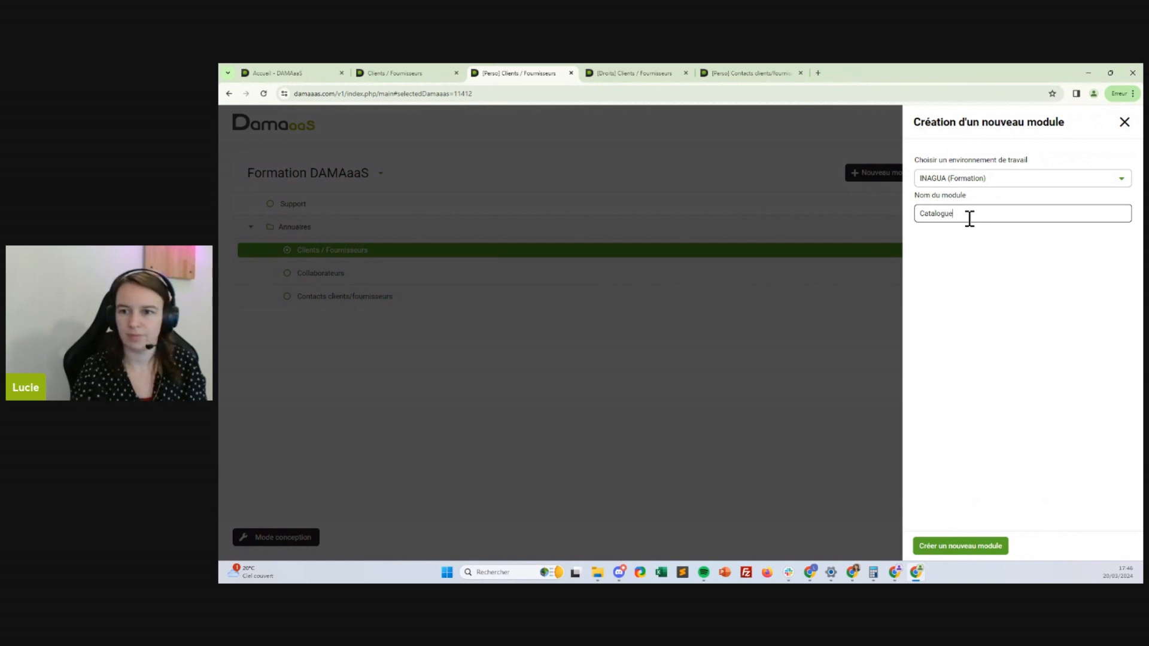
click(957, 546)
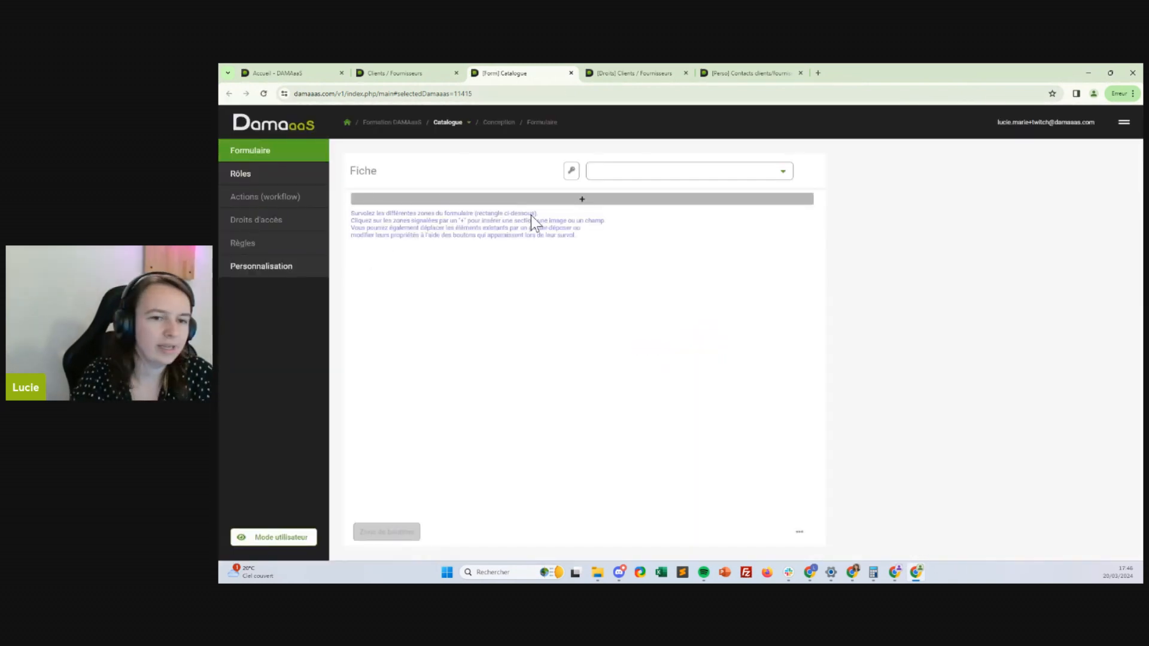
Add a Description section coloured Jaune to the empty Catalogue form
click(529, 211)
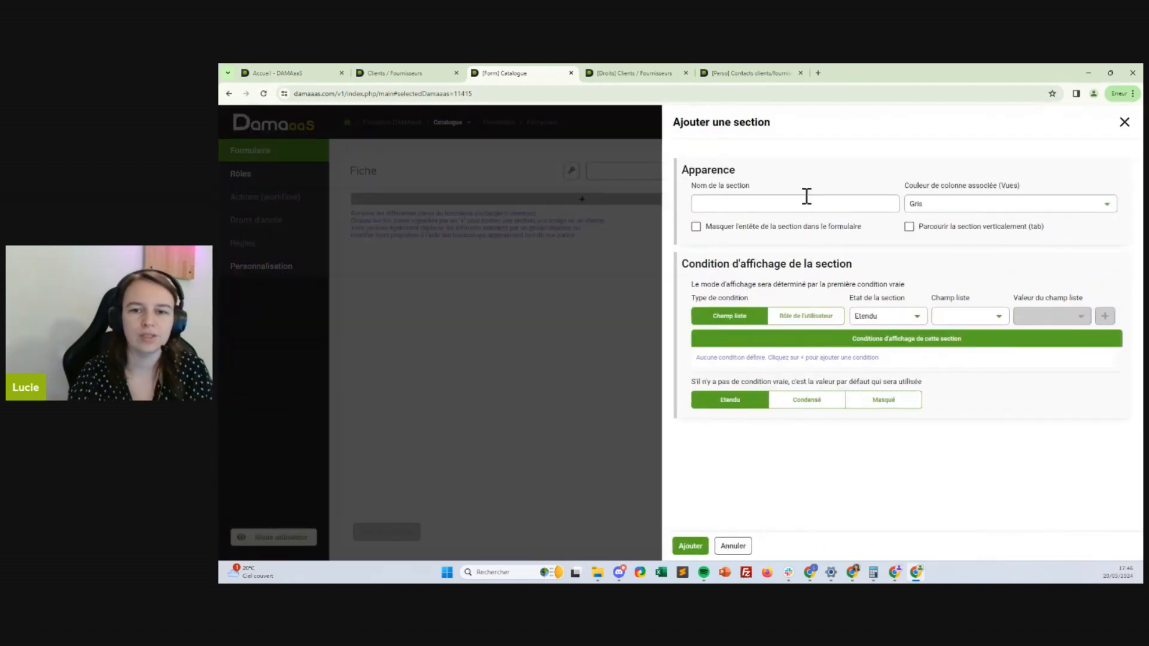
click(805, 197)
text(Descri)
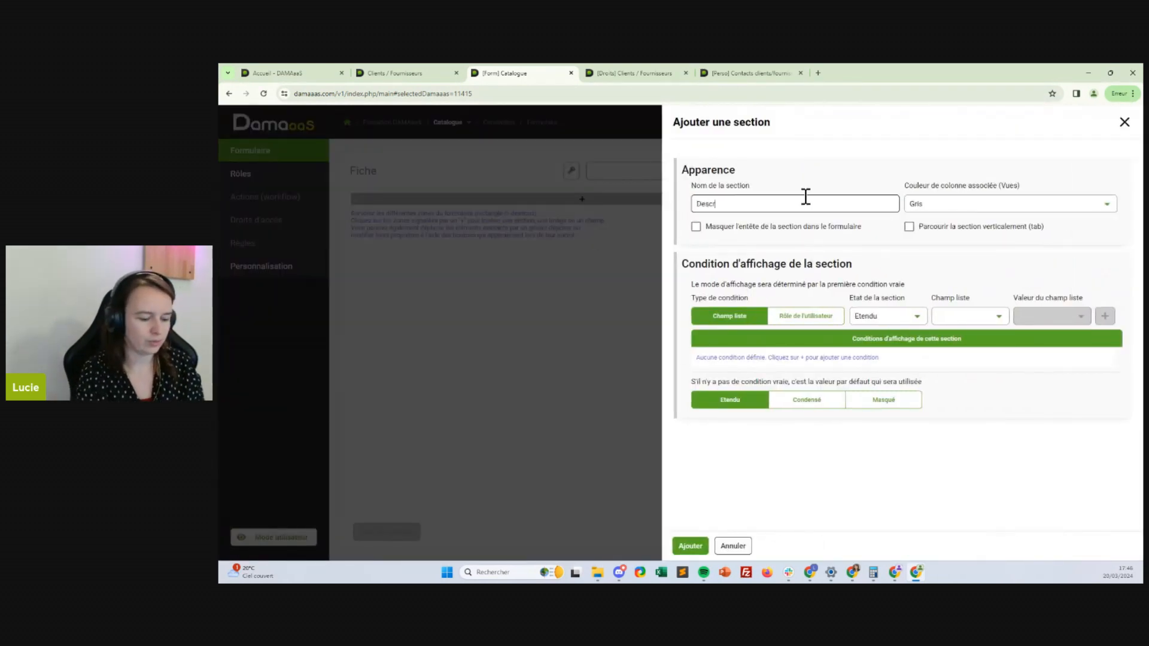
text(ption)
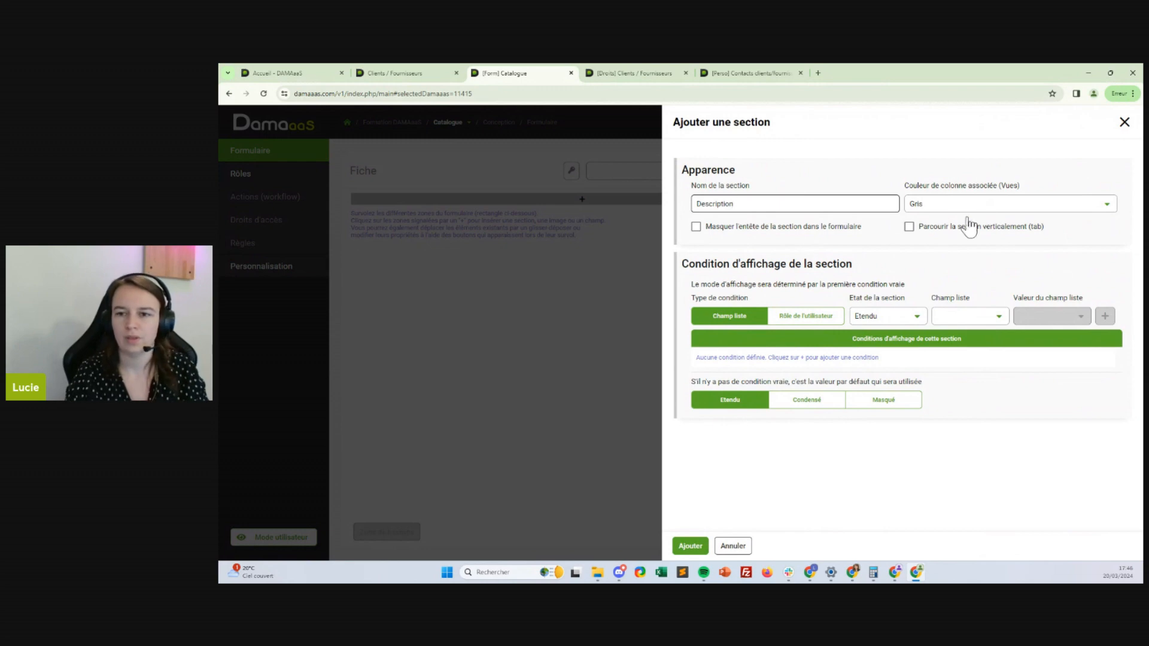
click(979, 204)
click(927, 265)
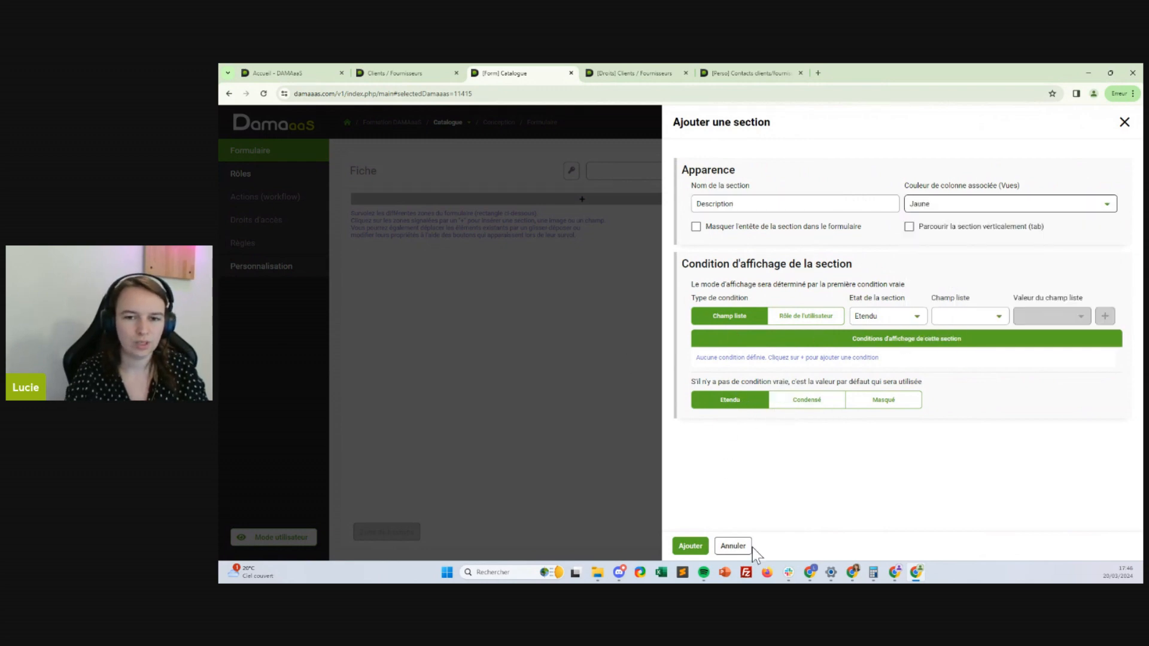
click(691, 546)
Add a Technique section, hidden by default but Condensé for the Tous les droits role
click(448, 239)
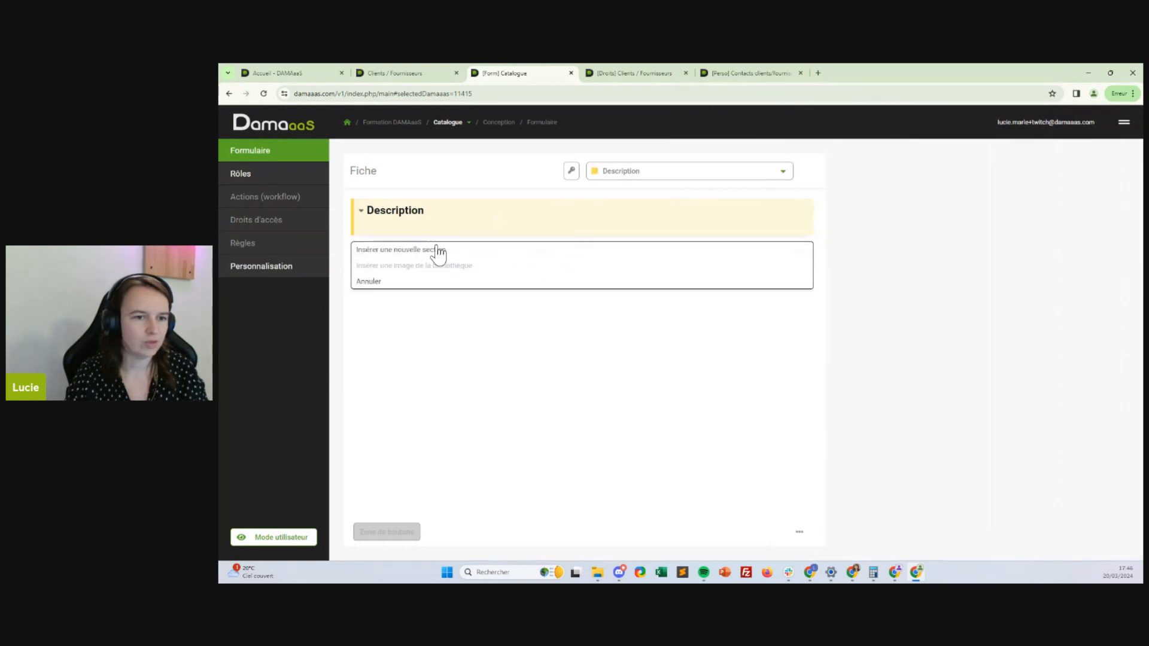
click(440, 252)
click(698, 204)
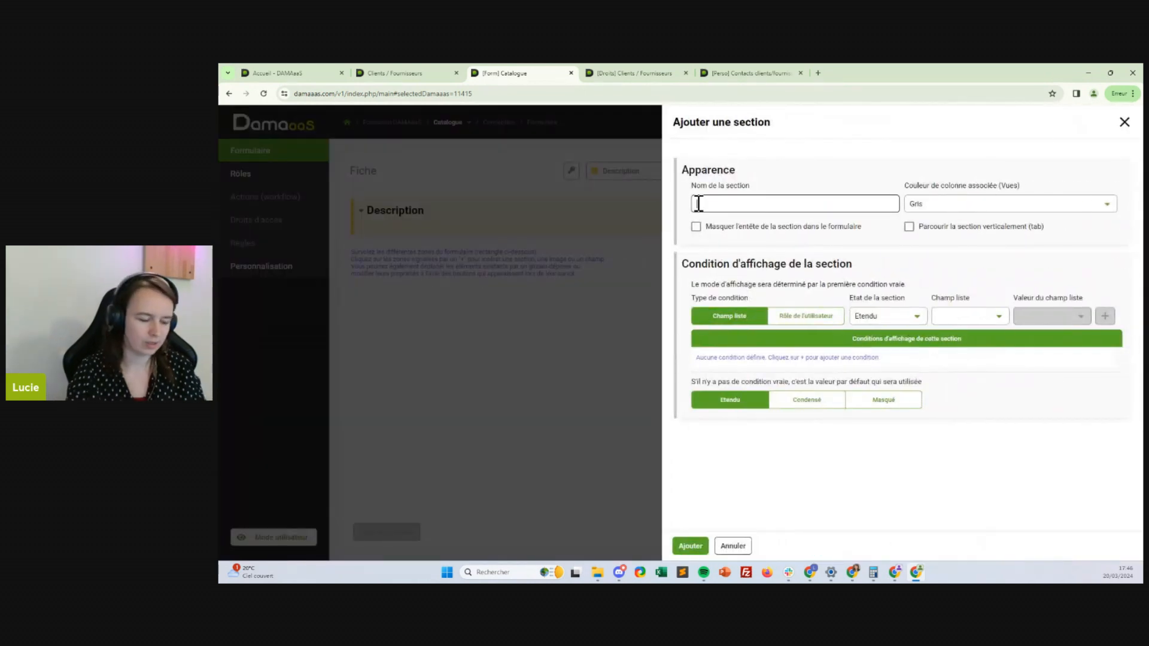
text(Technique)
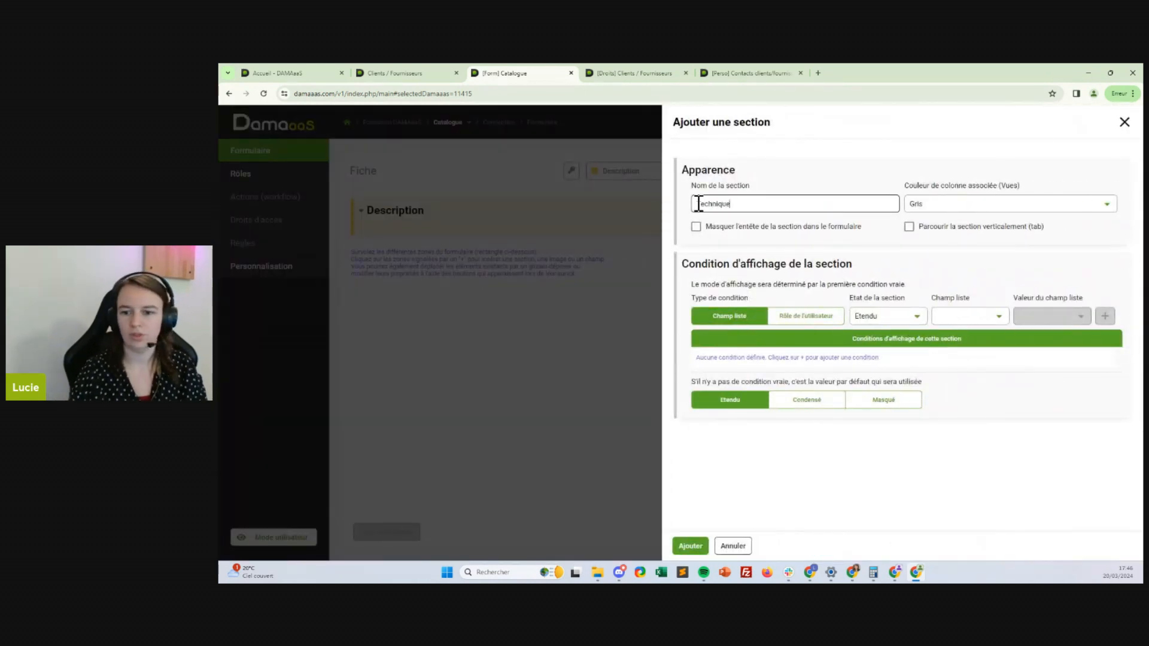
click(884, 398)
click(864, 315)
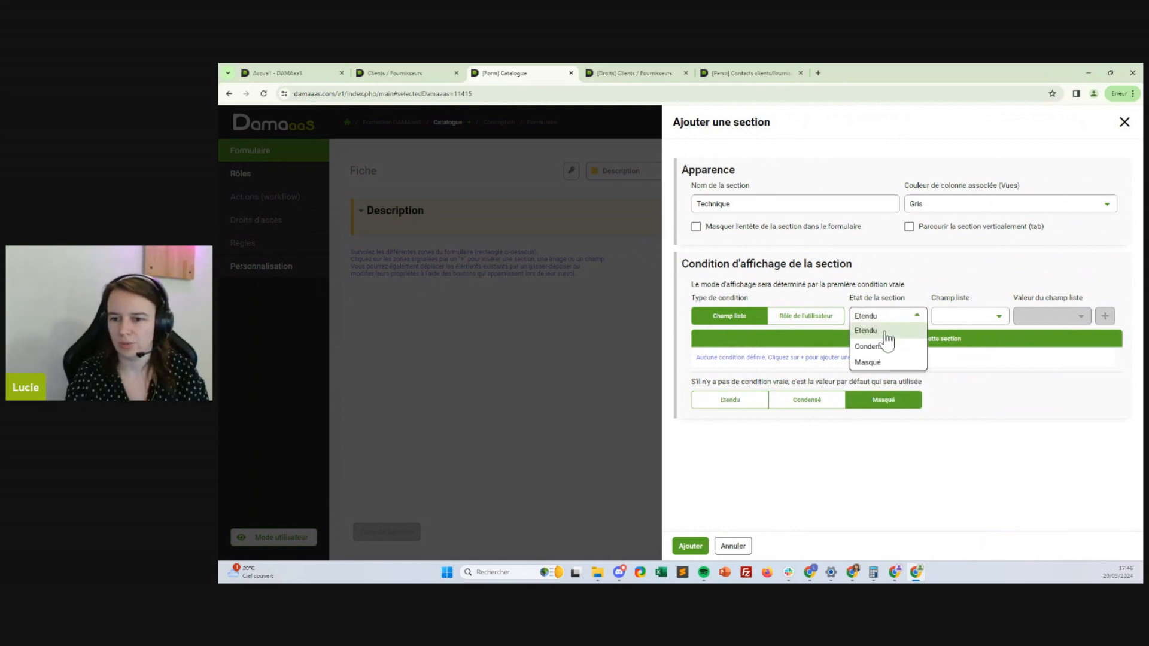
click(884, 352)
click(990, 317)
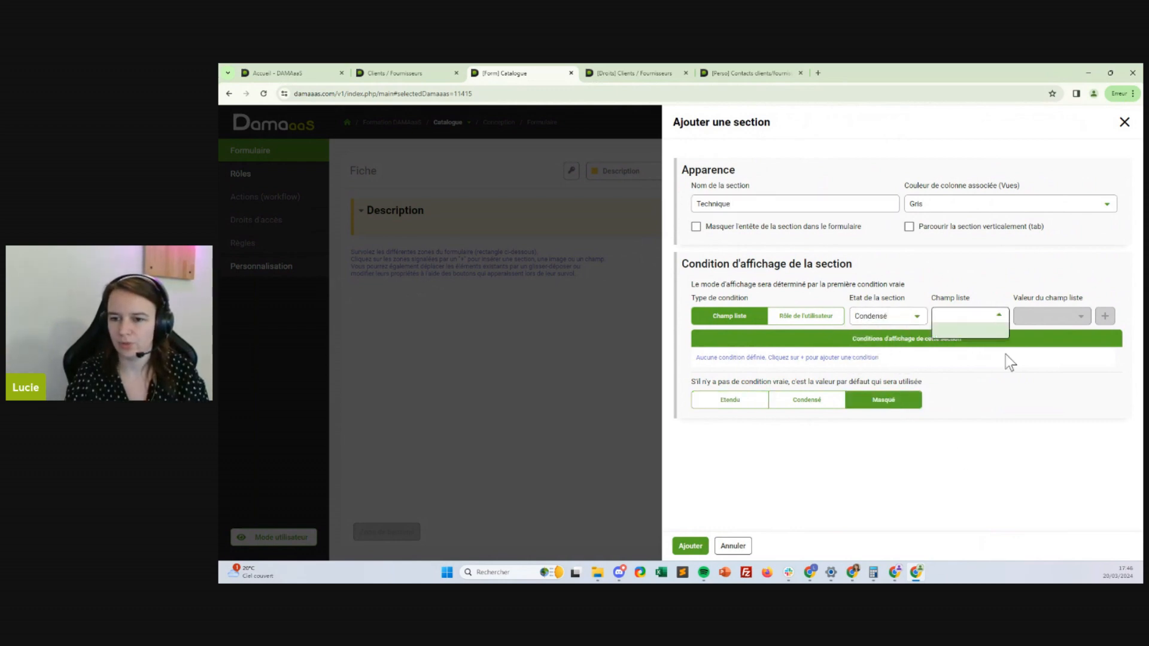
click(811, 317)
click(1017, 314)
click(951, 348)
click(1105, 315)
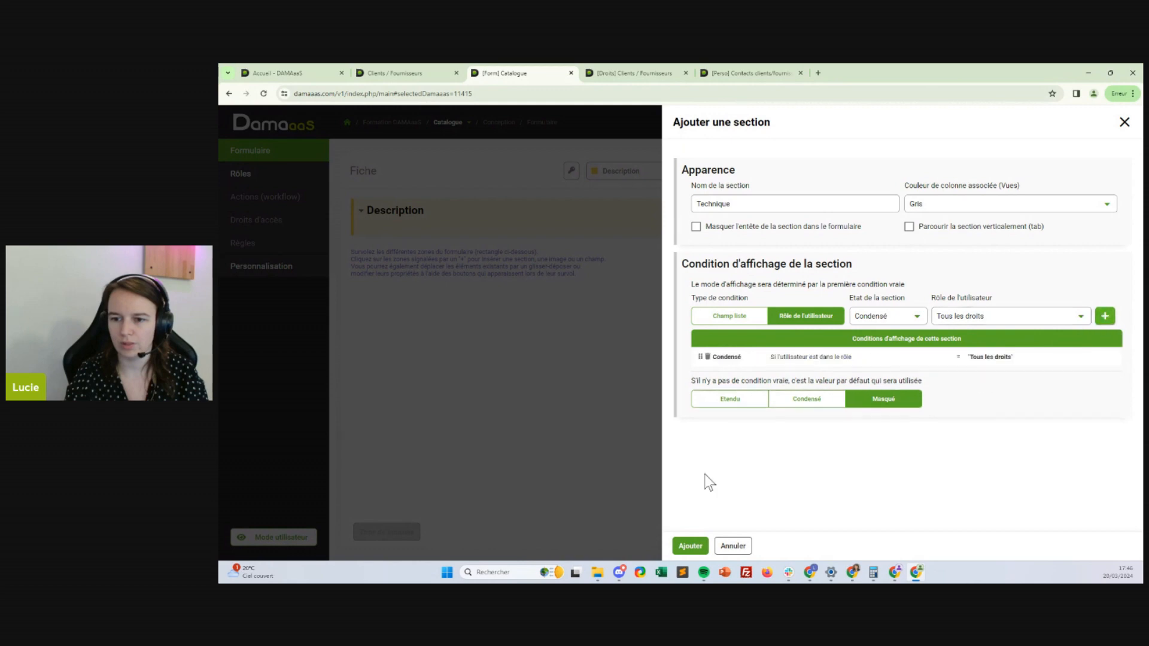
click(691, 545)
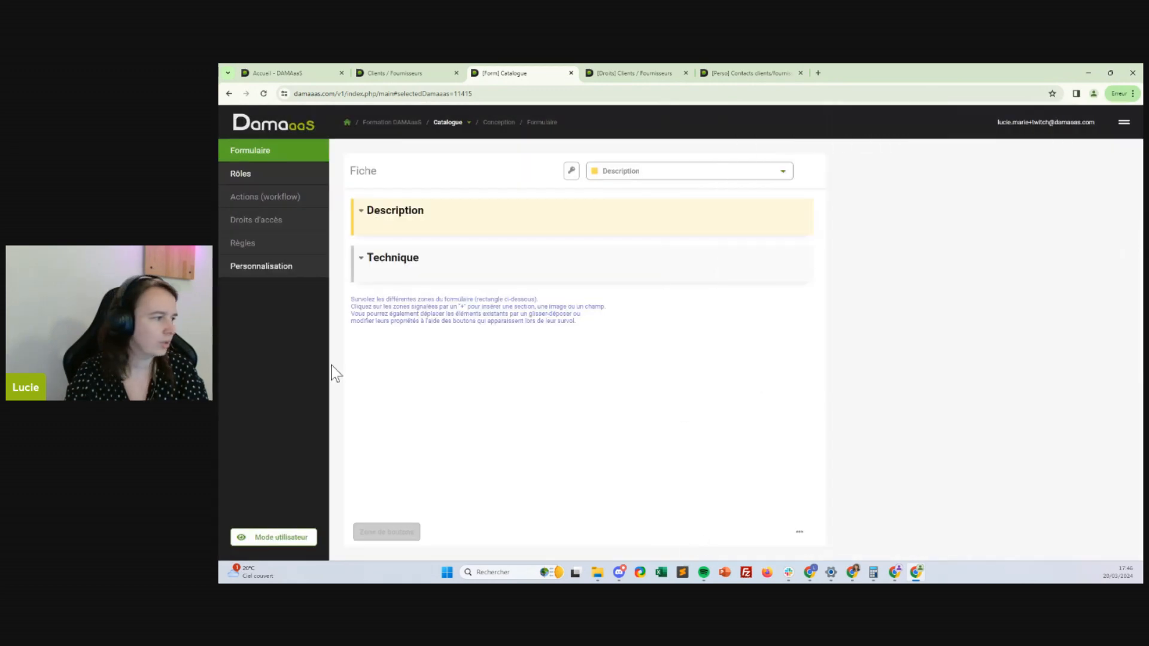
Add an ID Produit text field to the Description section
mouse_move(471, 276)
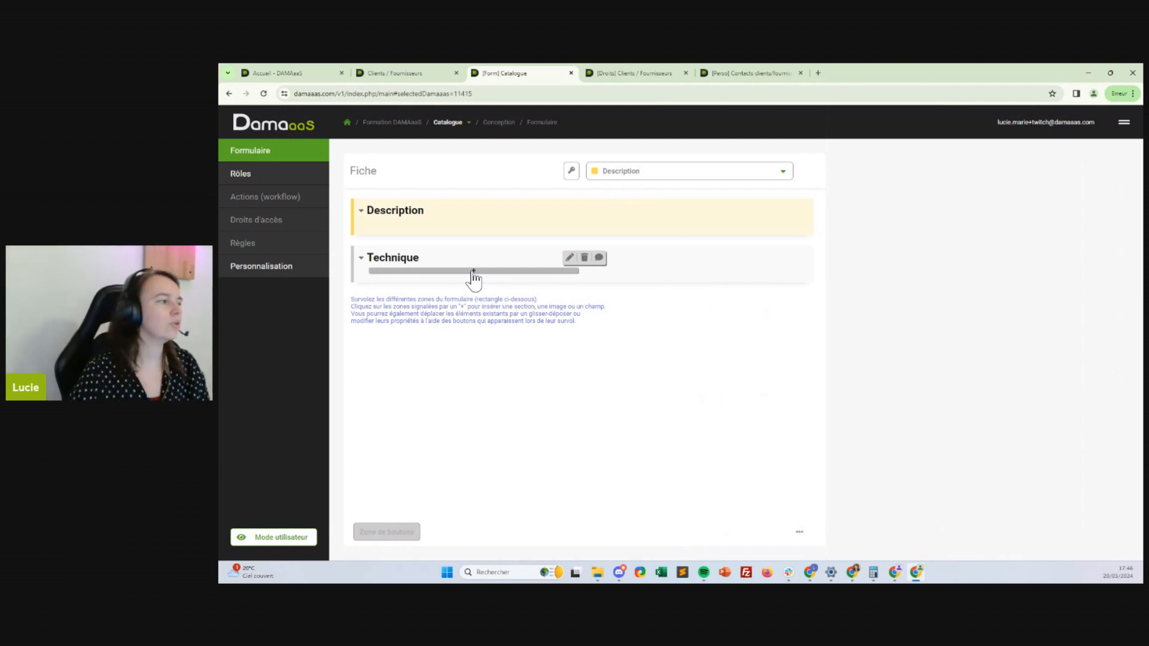
click(425, 225)
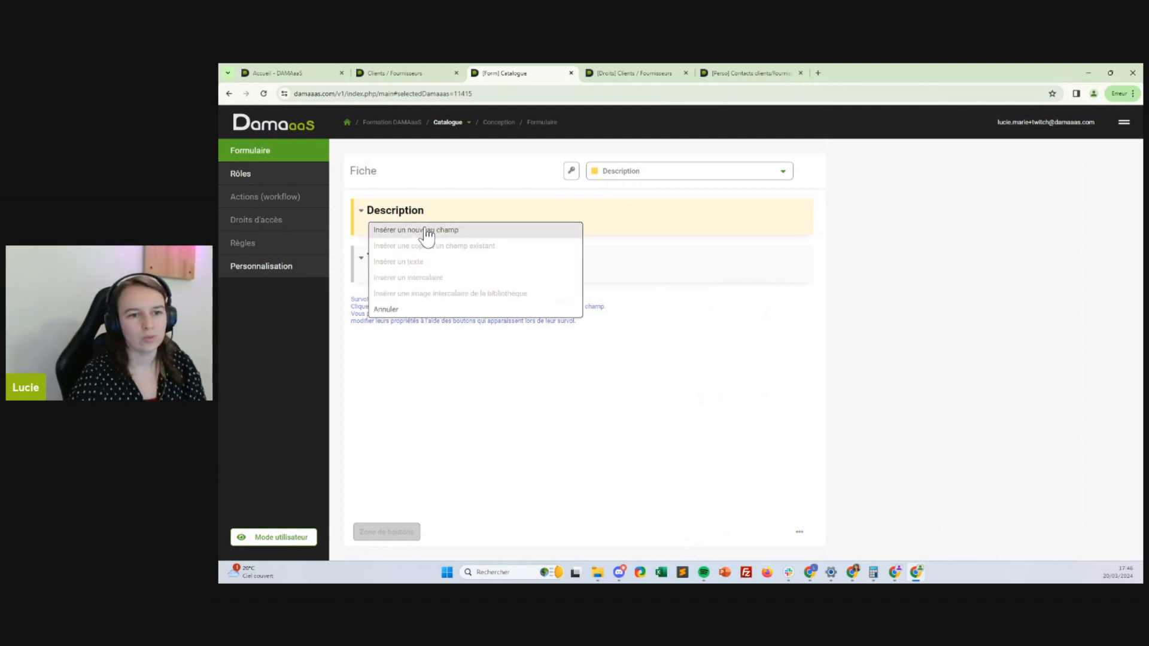
click(426, 232)
click(814, 259)
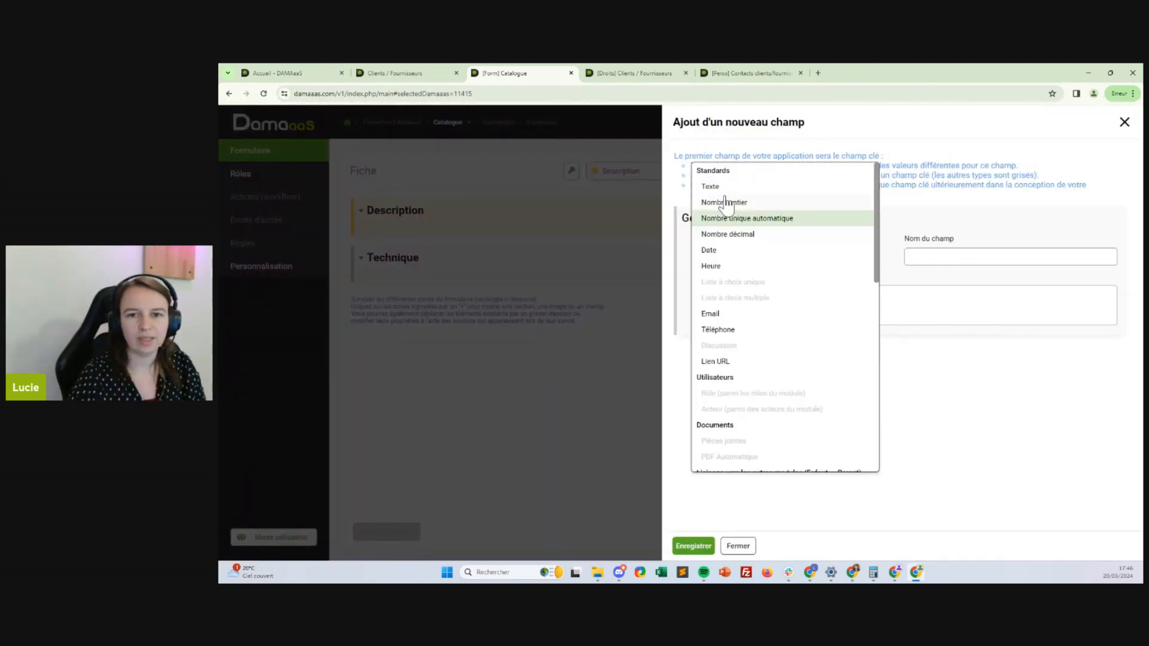
click(737, 186)
click(966, 261)
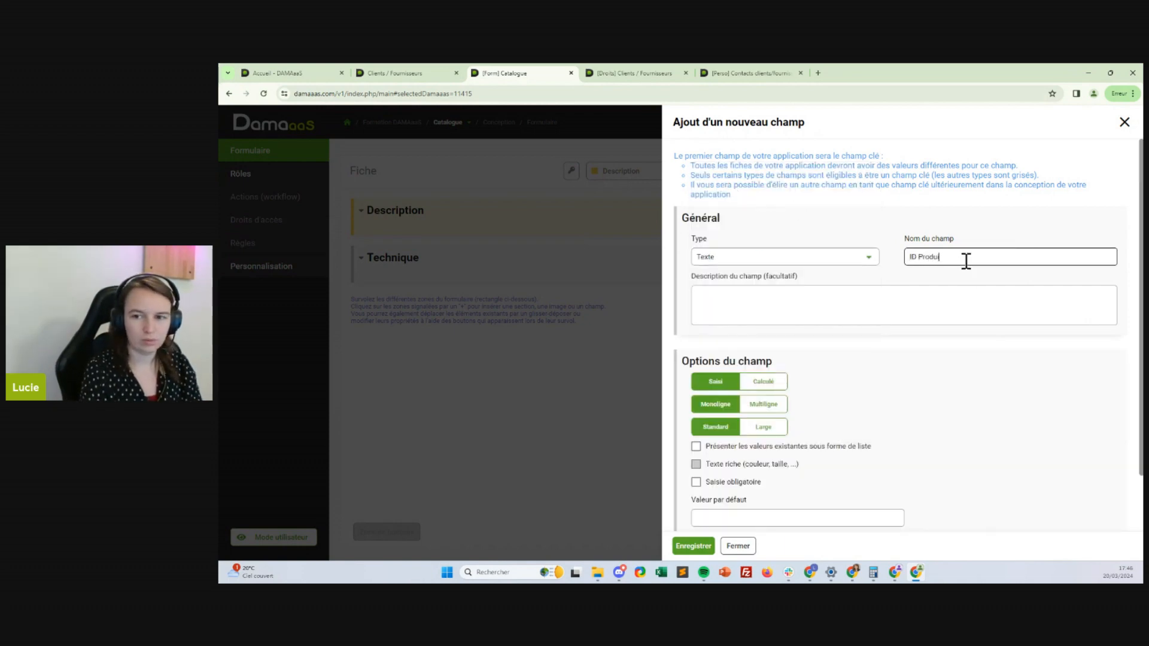
click(693, 546)
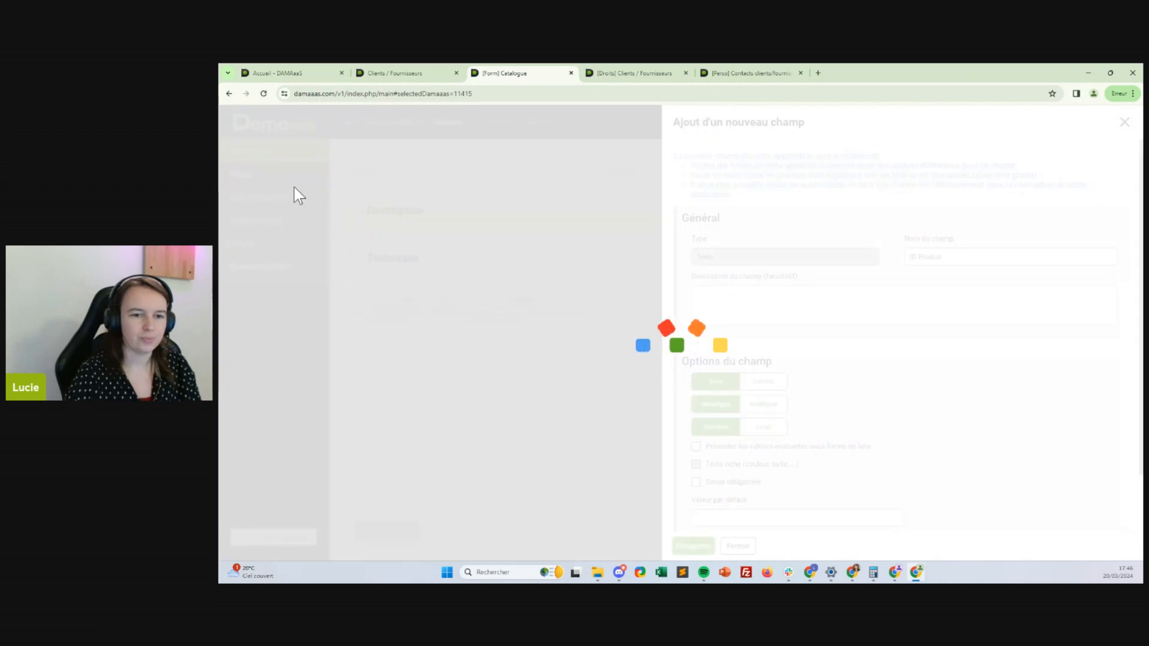
Add a Description text field beside ID Produit
click(626, 256)
click(620, 267)
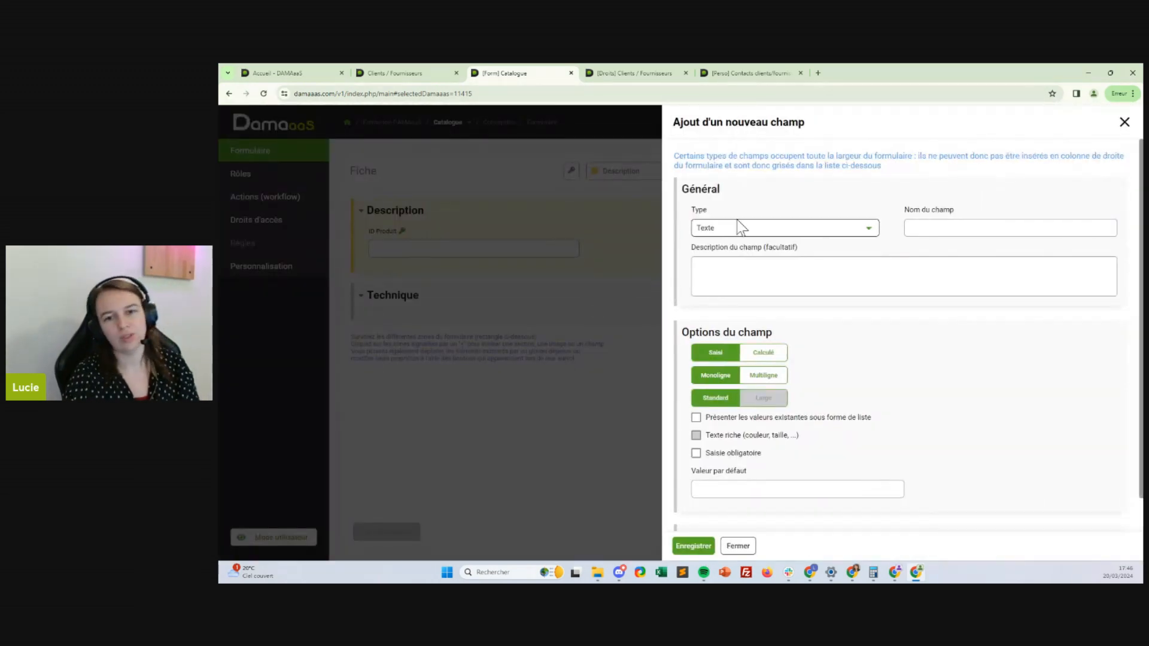
click(987, 224)
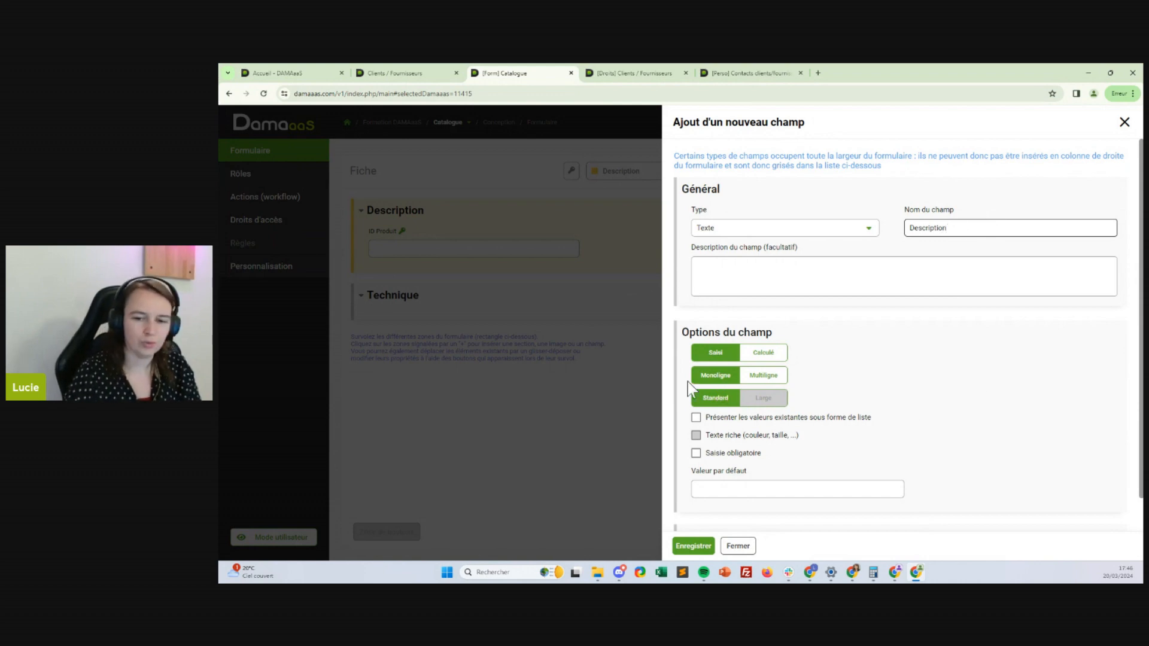
click(693, 546)
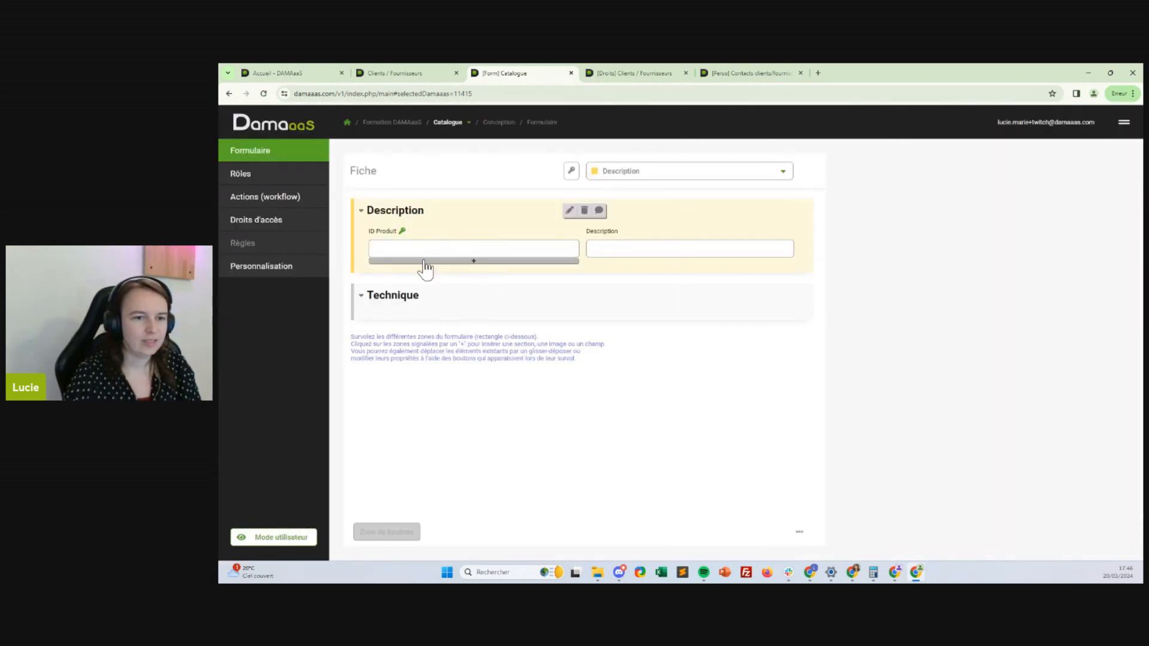
click(423, 262)
Add a Fournisseur link field to Clients / Fournisseurs displaying Raison sociale
click(419, 265)
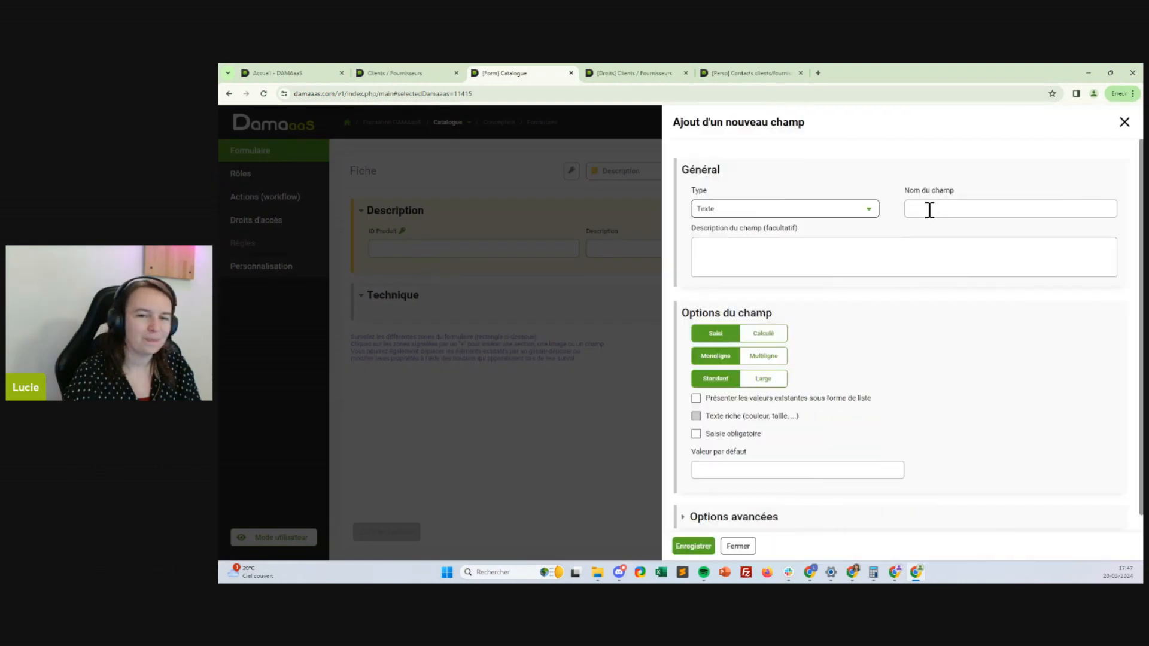
click(816, 214)
scroll(815, 218, down, 5)
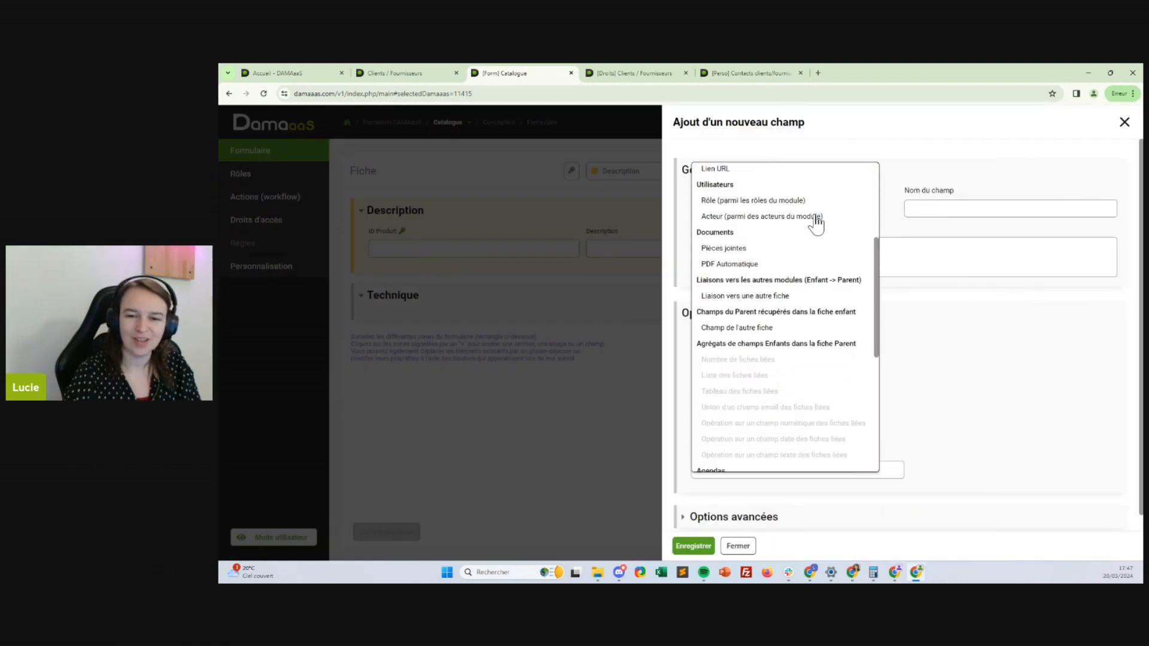
click(741, 296)
click(951, 206)
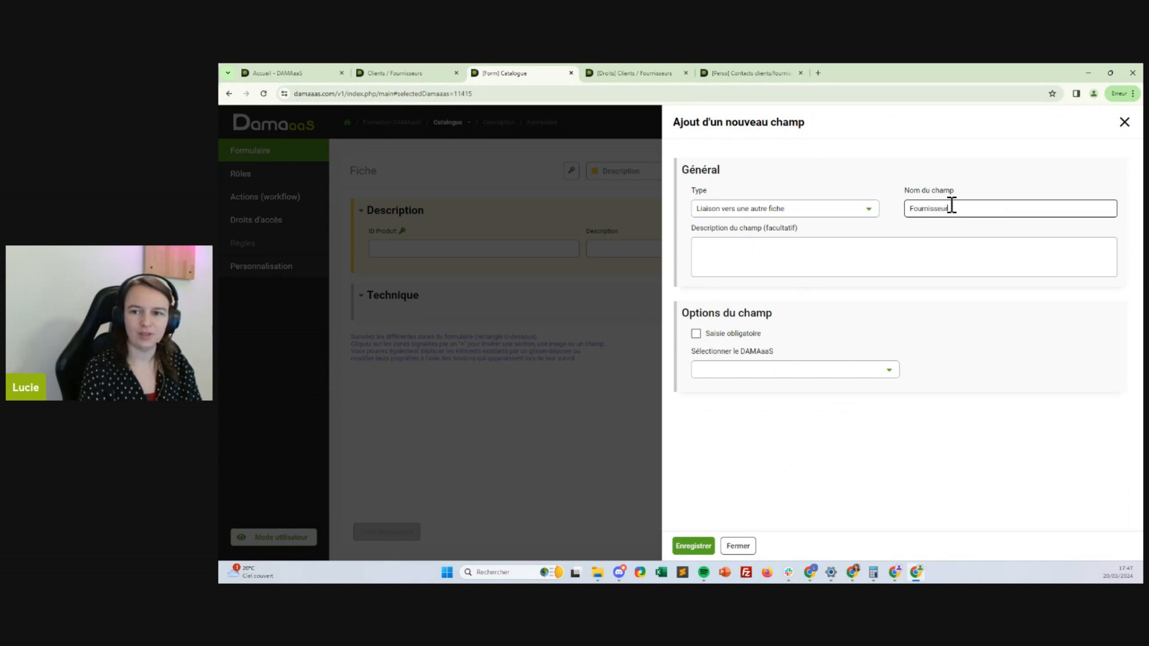
text(Fournisseur)
click(795, 369)
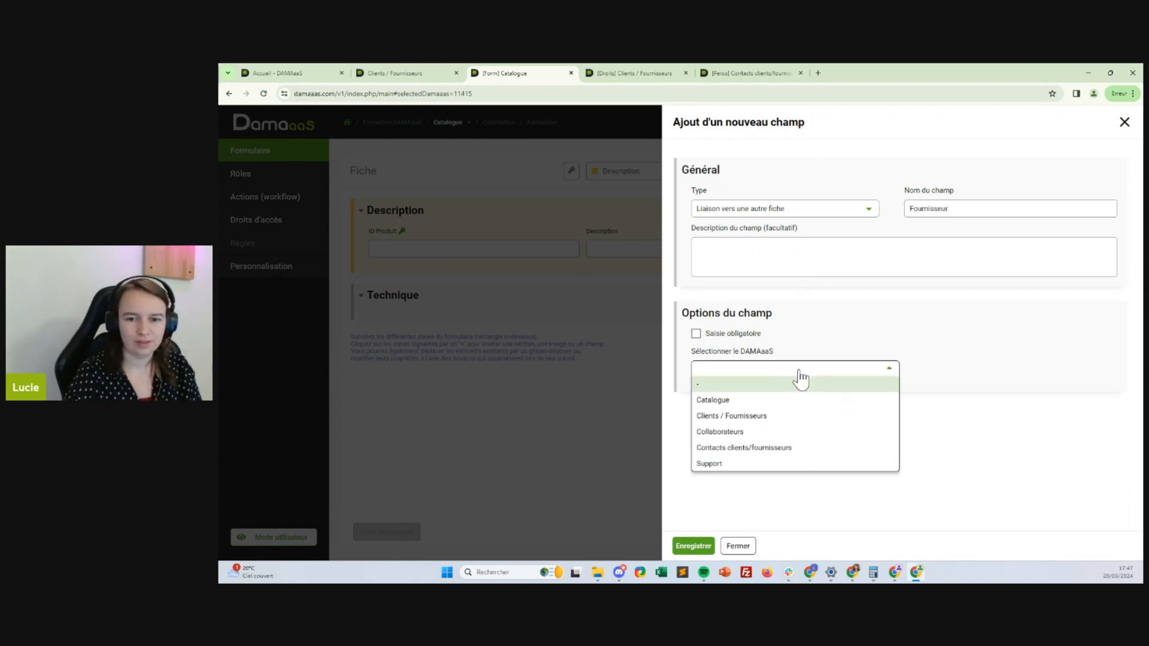
click(733, 418)
click(712, 409)
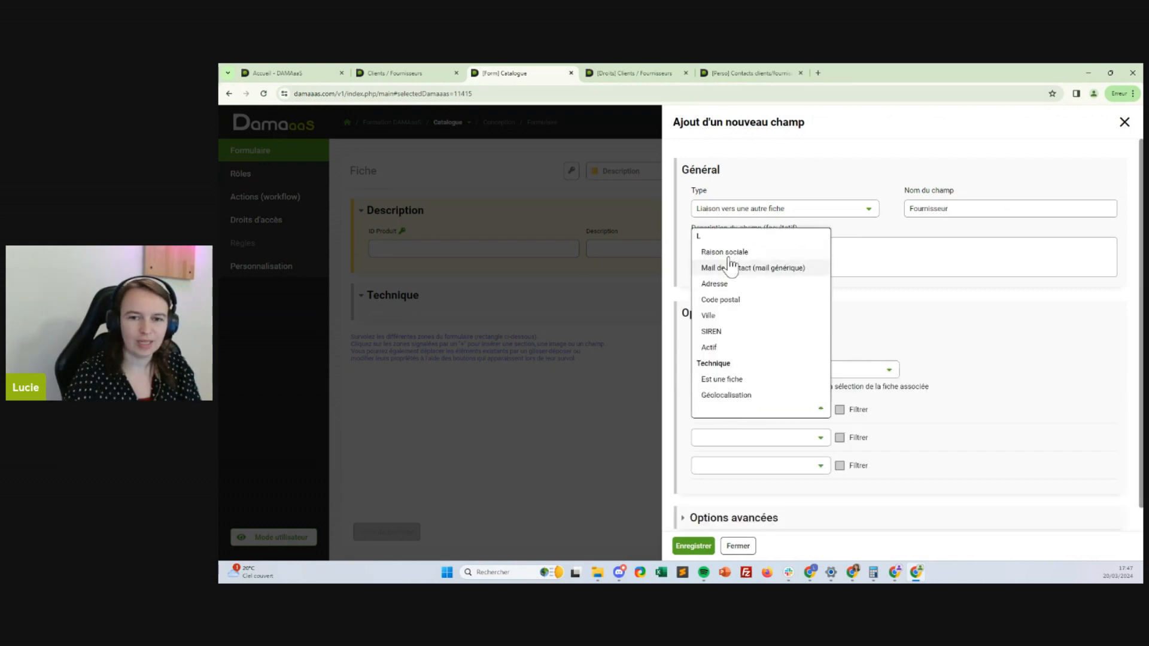
click(721, 250)
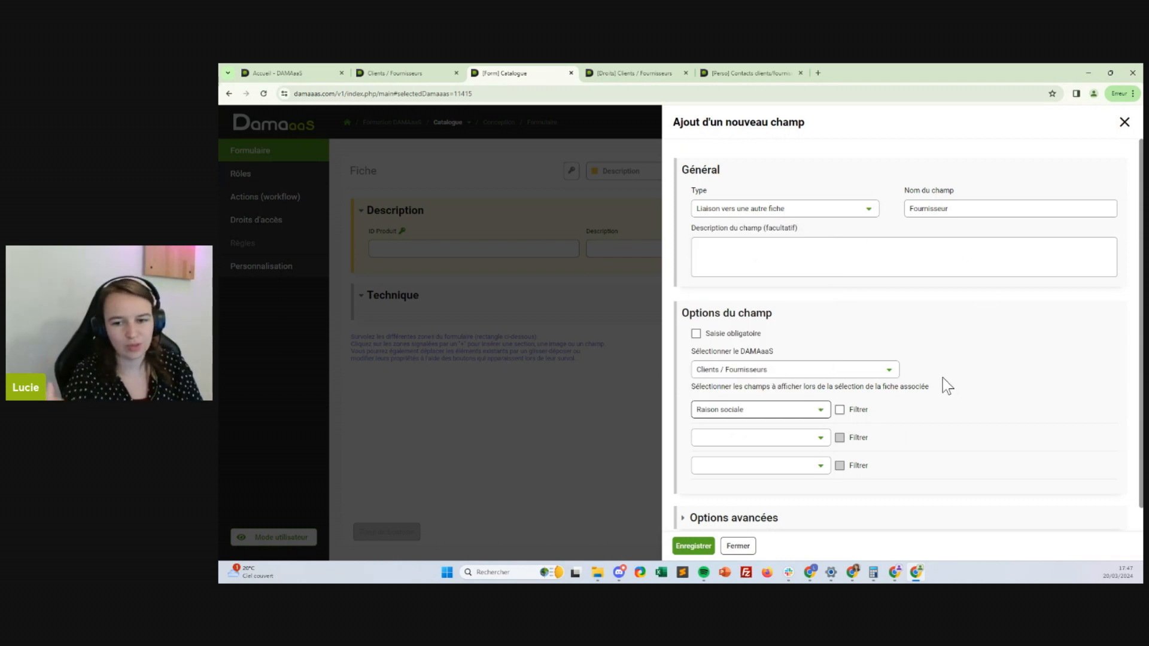
Filter Fournisseur on a hidden Actif value and enable text search from 1 character
scroll(898, 437, down, 1)
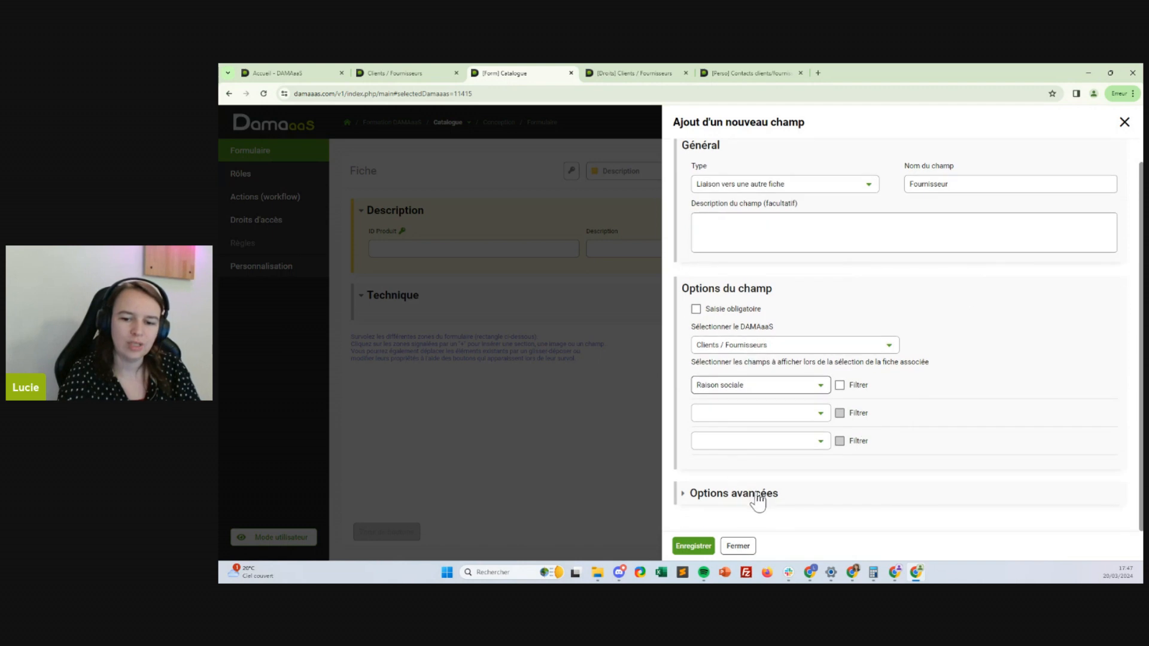
click(755, 495)
scroll(1039, 361, down, 3)
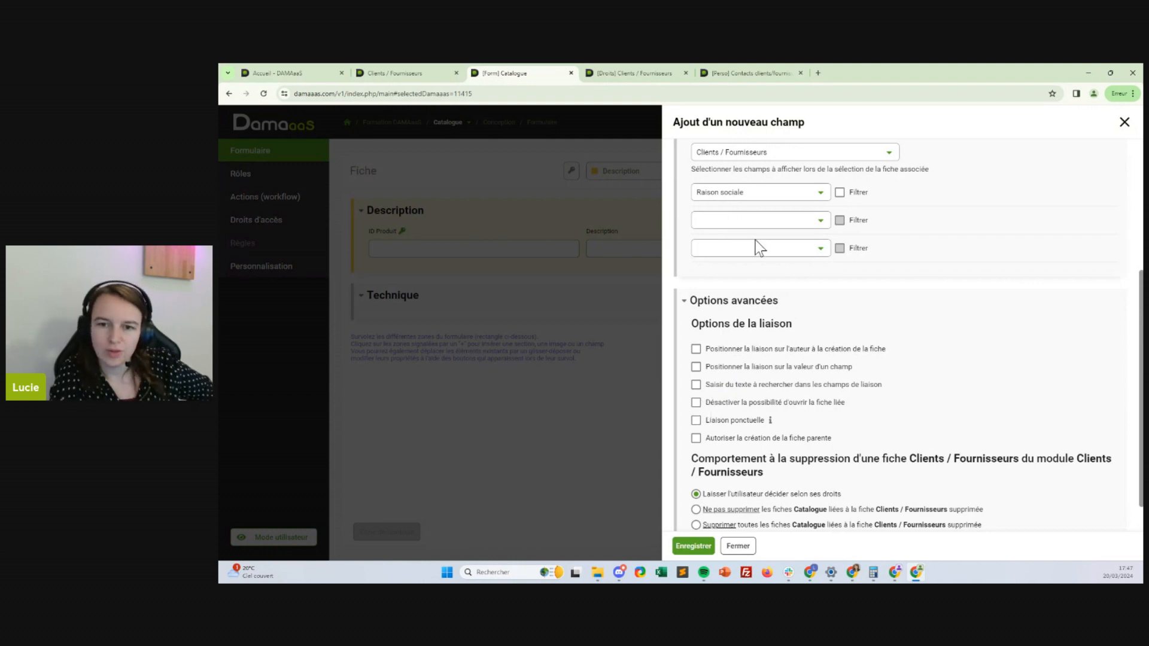
click(758, 222)
click(709, 361)
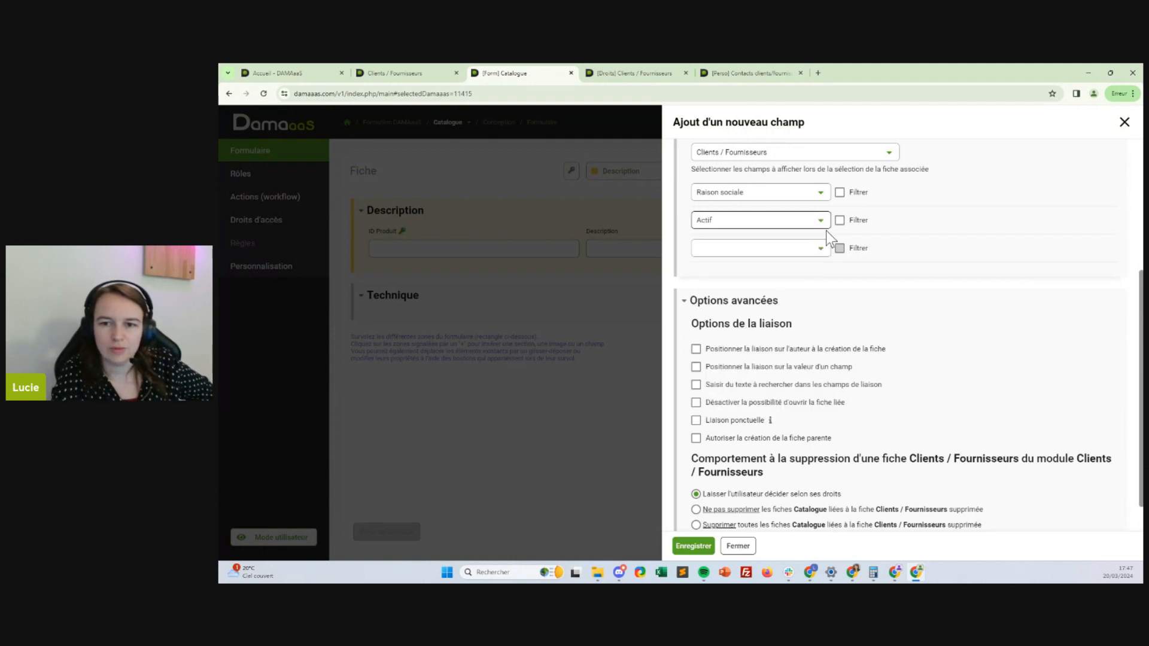
click(839, 220)
click(759, 245)
click(767, 288)
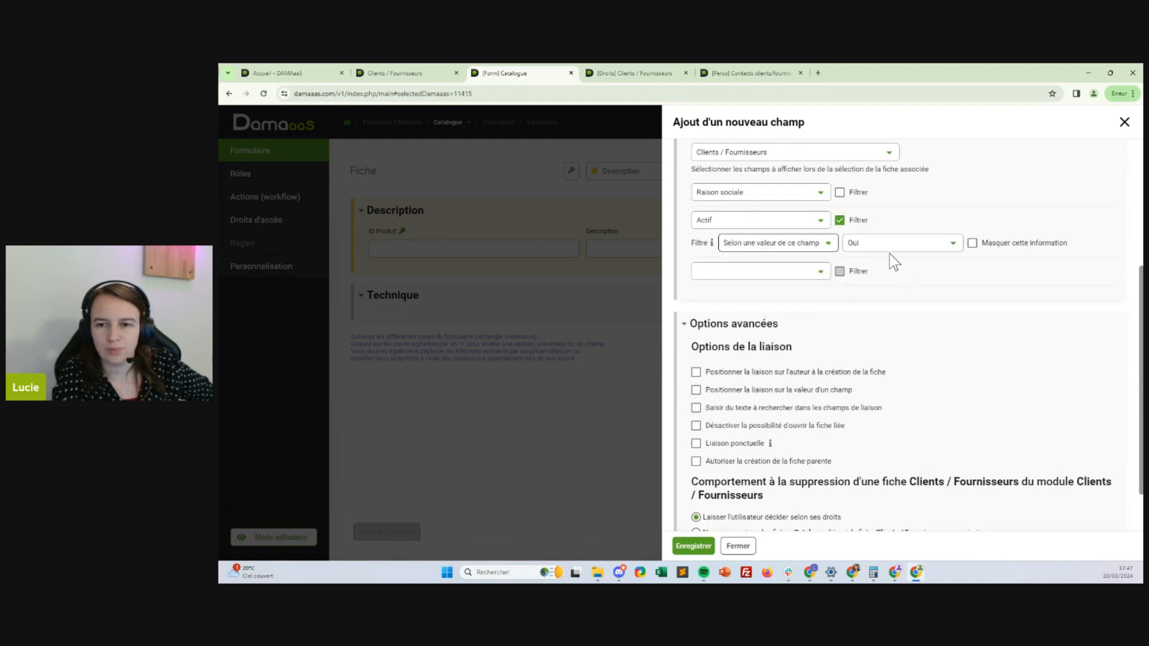
click(972, 243)
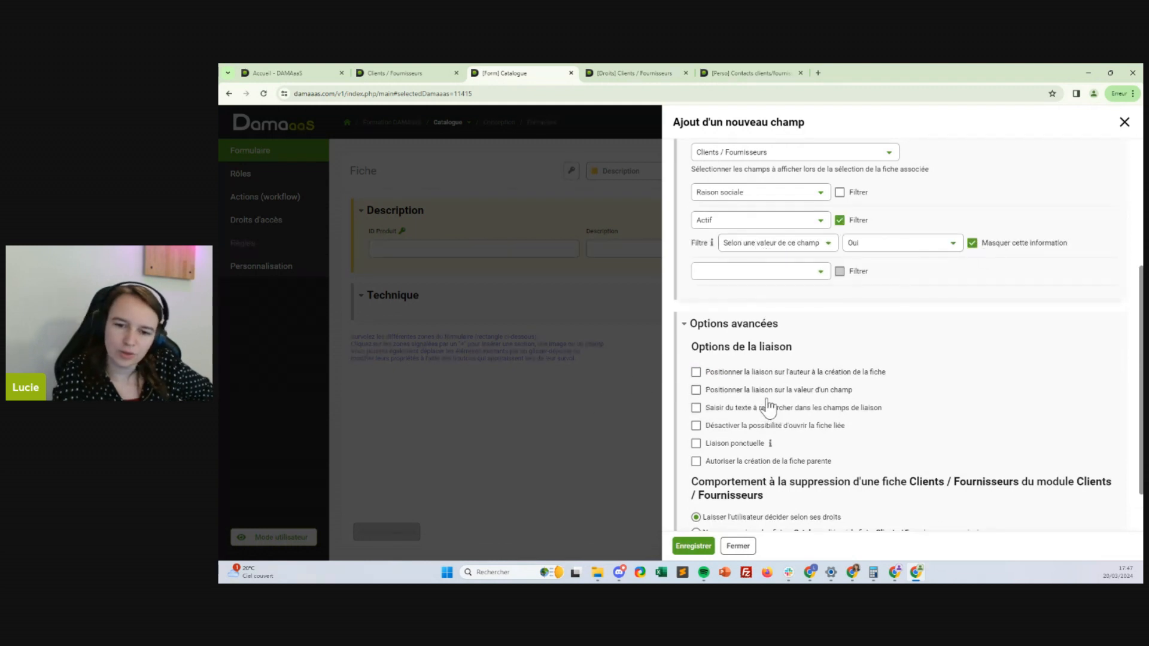
click(696, 408)
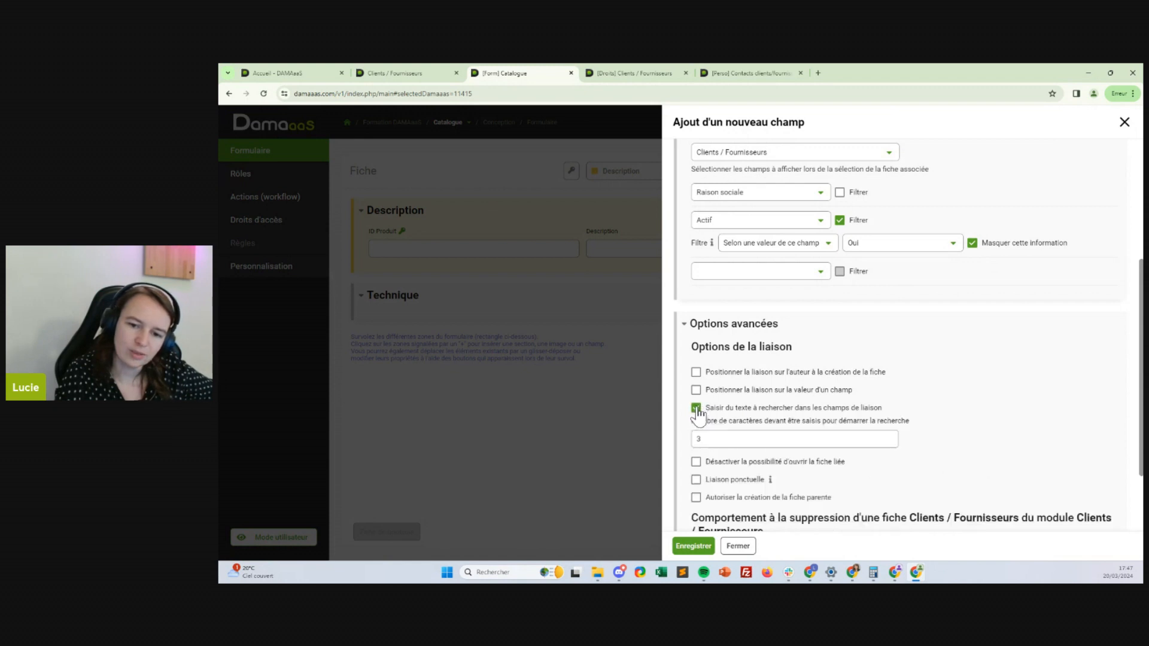
click(699, 443)
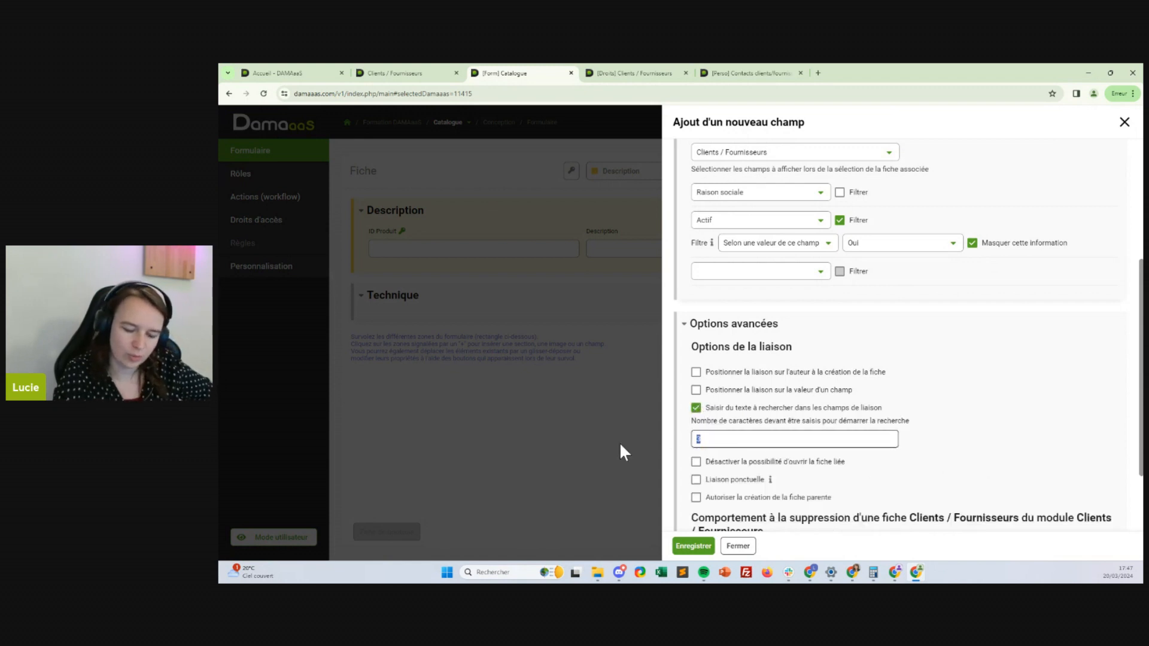
text(1)
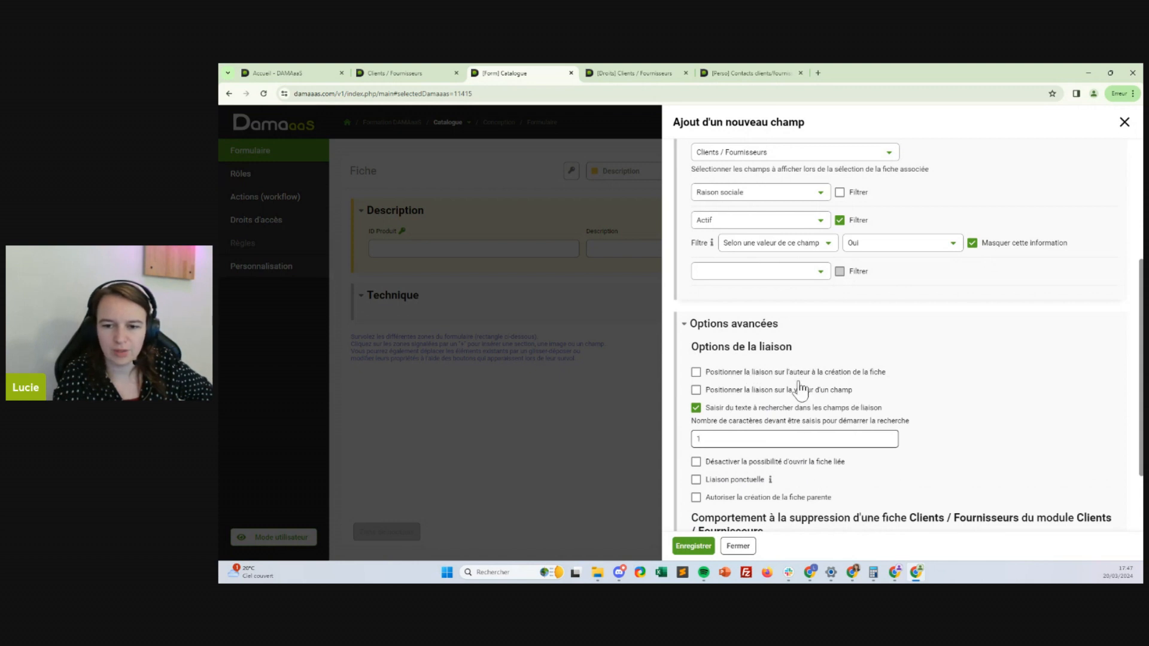
click(689, 547)
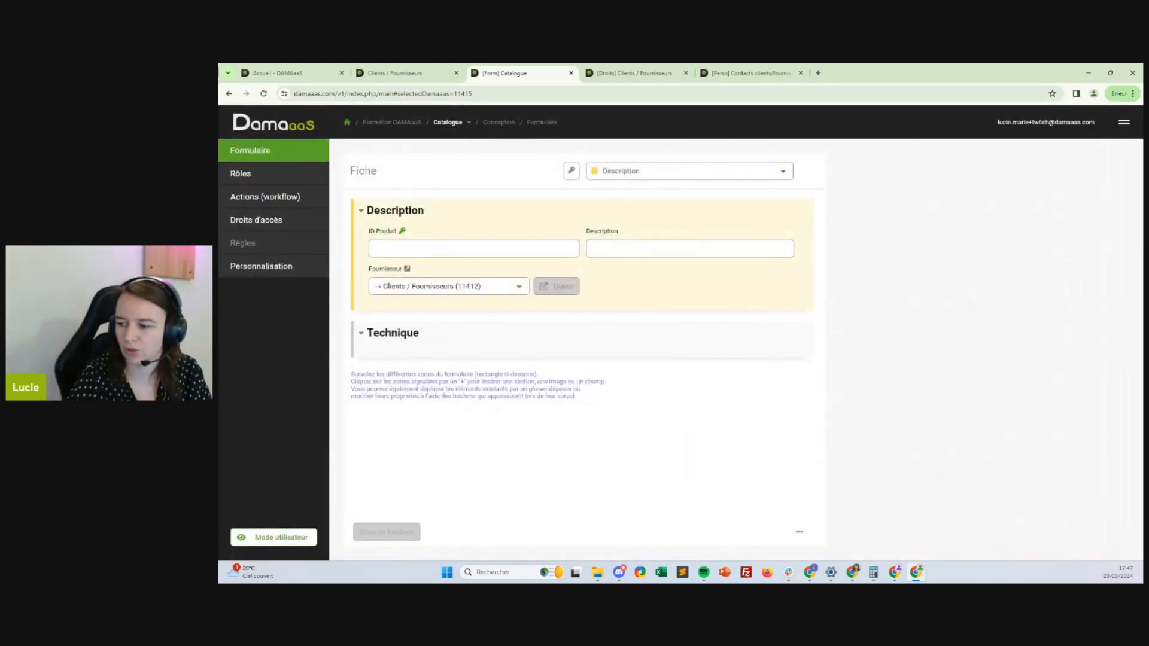
Add a decimal Prix unitaire field with the € HT symbol
key(alt+Tab)
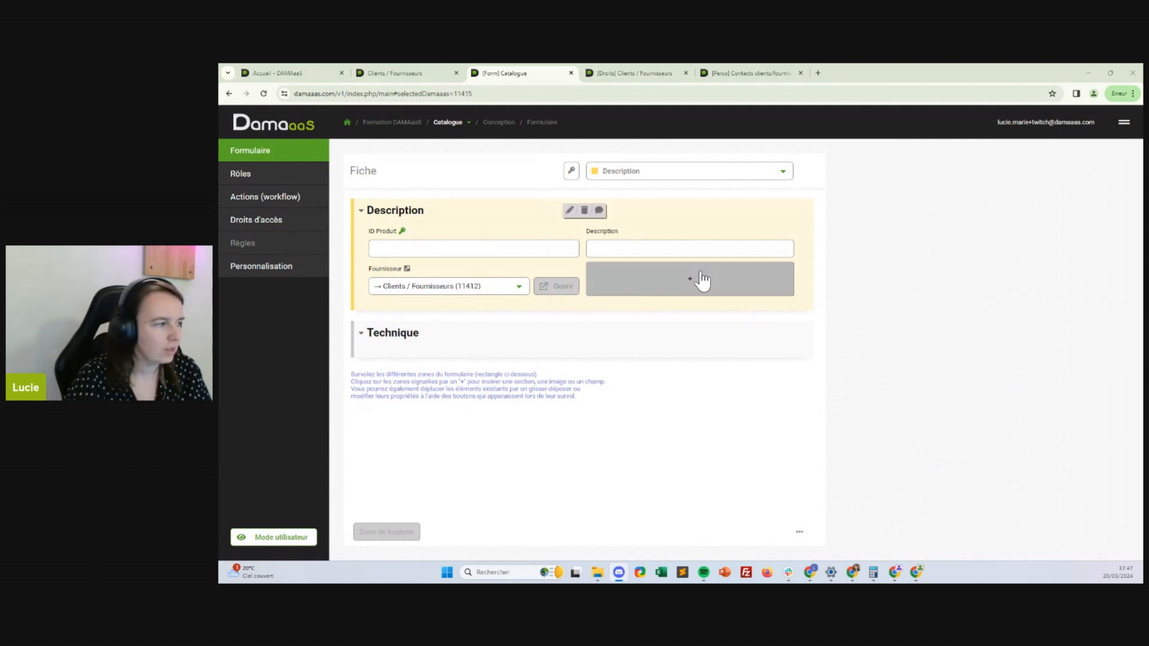
click(661, 293)
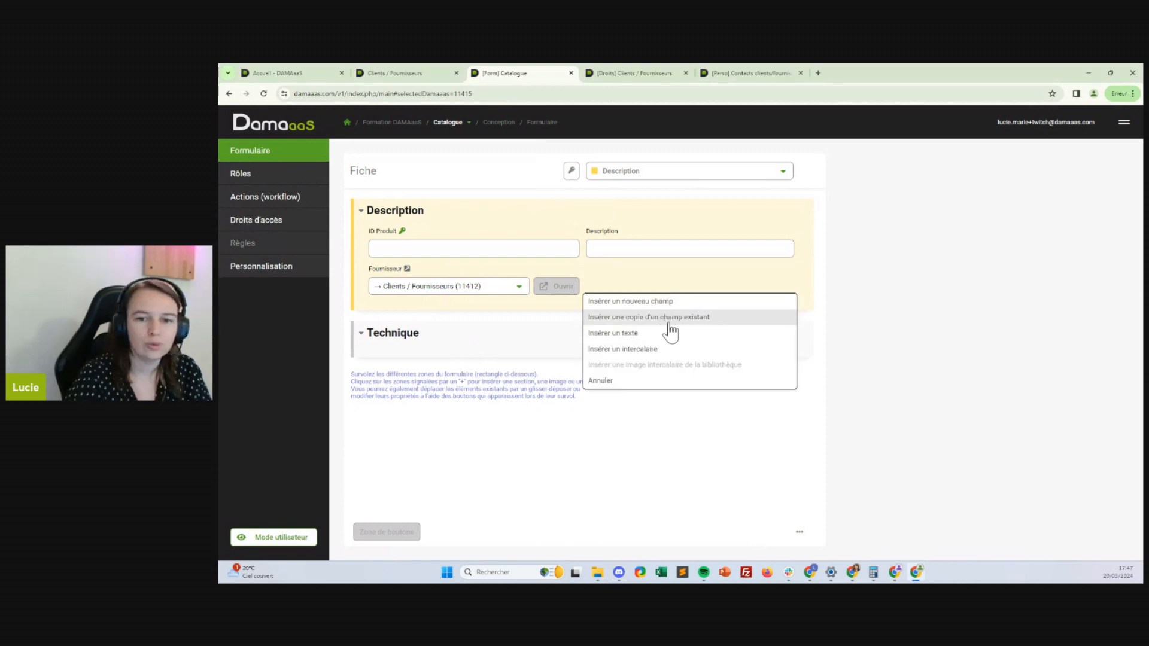
click(669, 302)
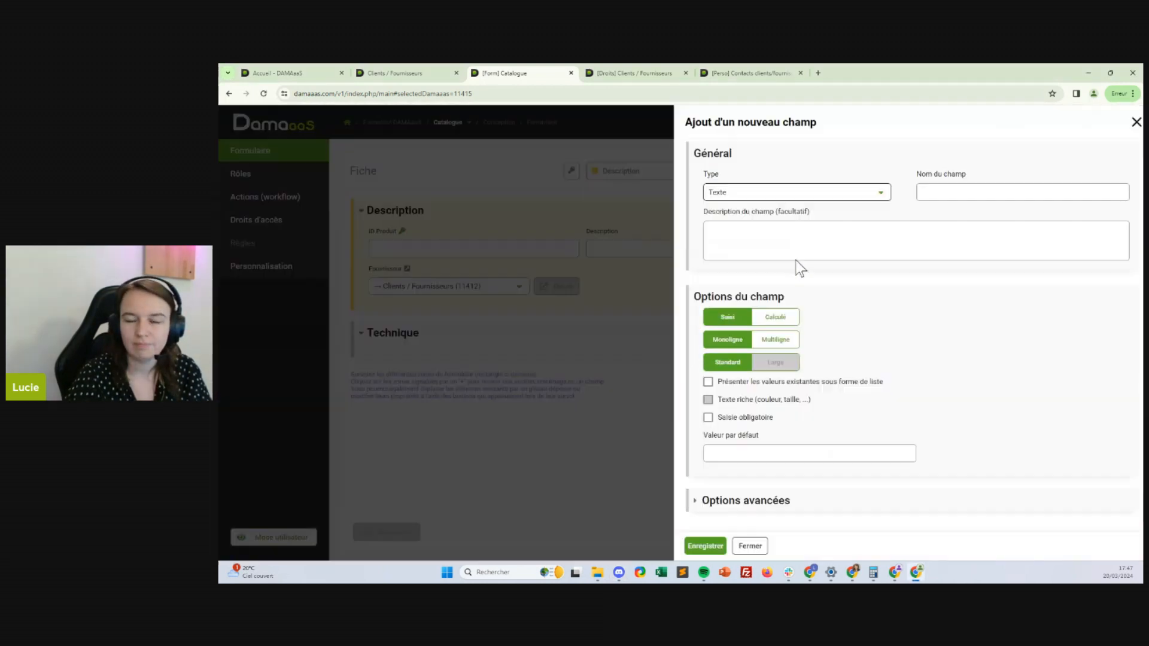
click(742, 193)
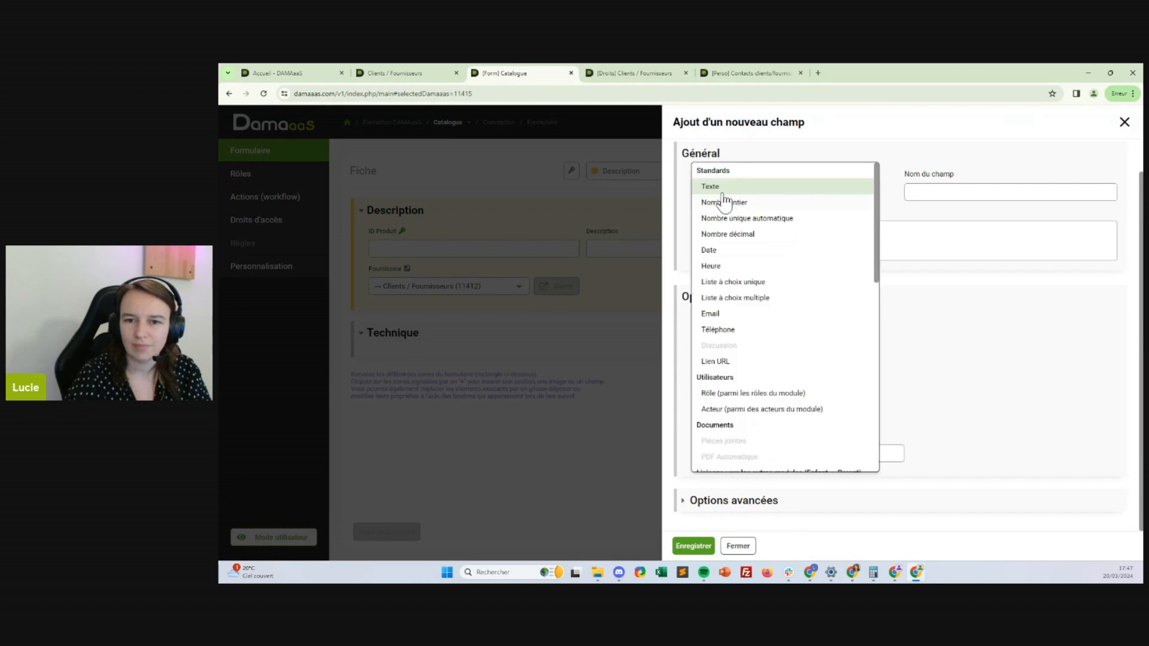
click(741, 237)
click(993, 226)
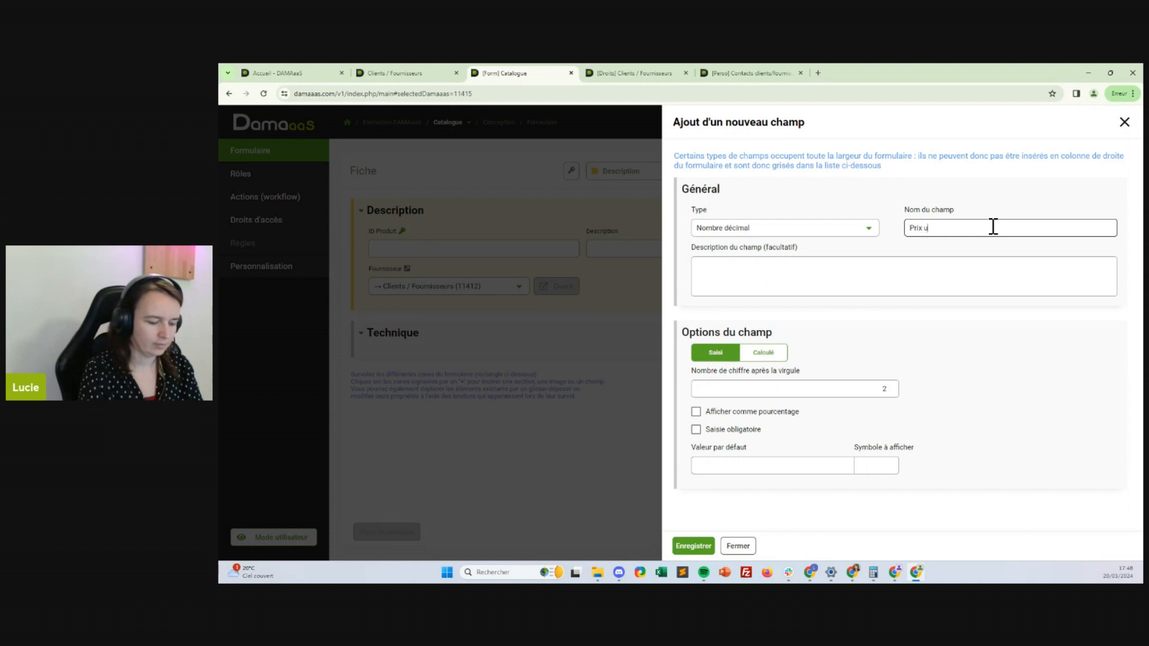
click(867, 465)
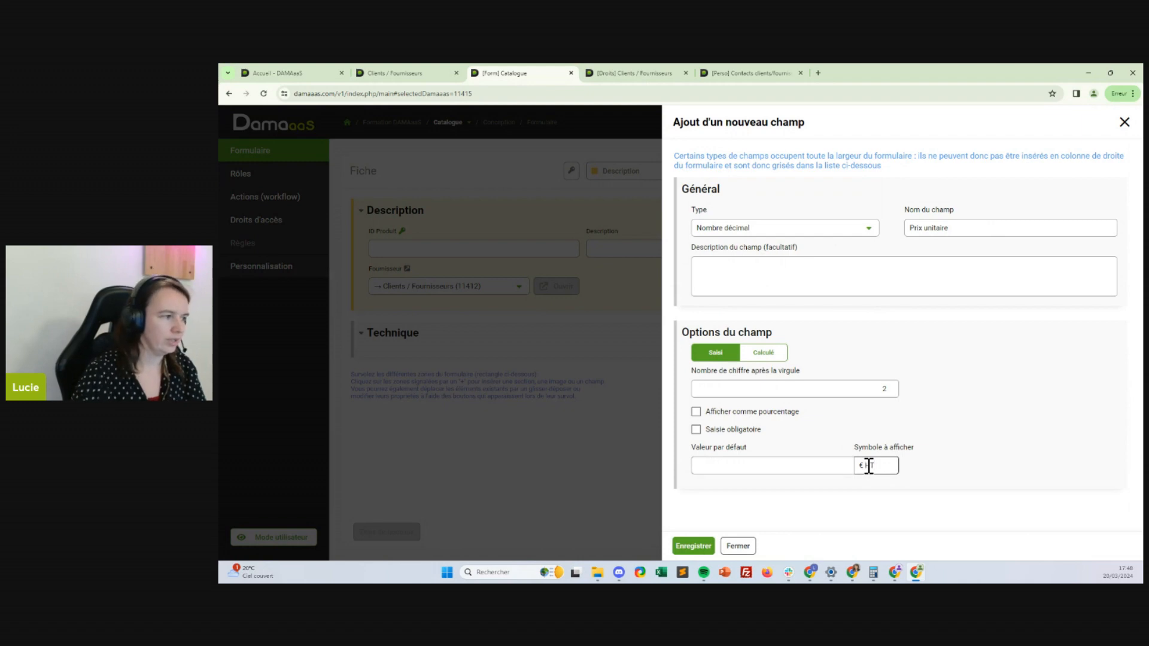
click(694, 545)
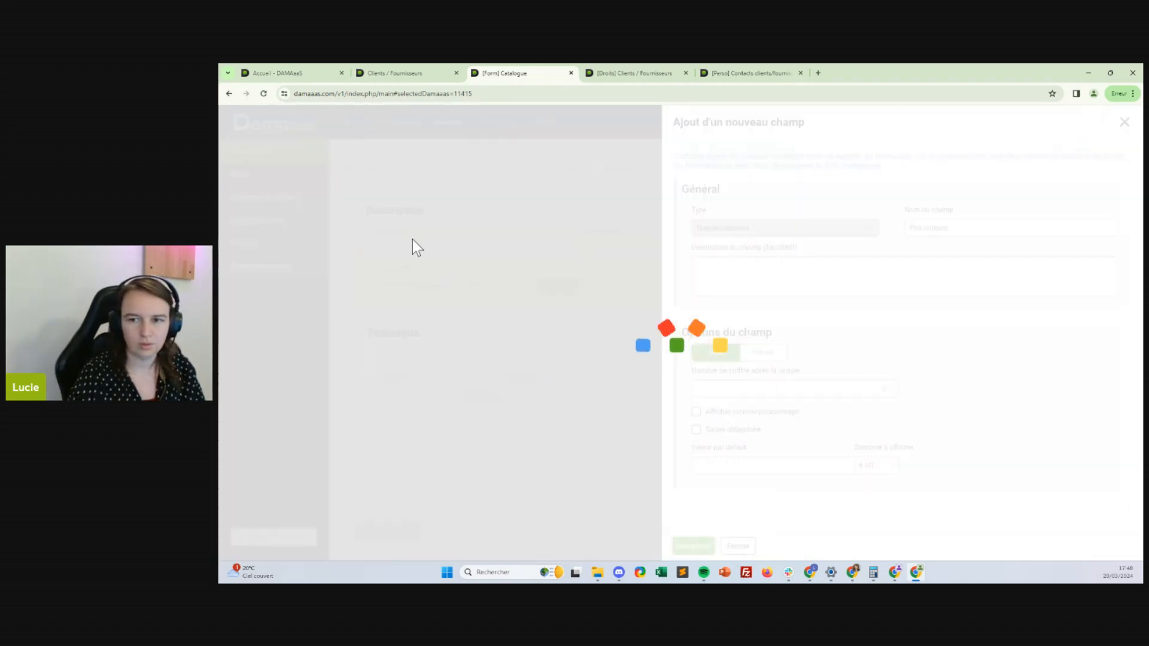
Add a decimal TVA field displayed as a percentage
click(495, 300)
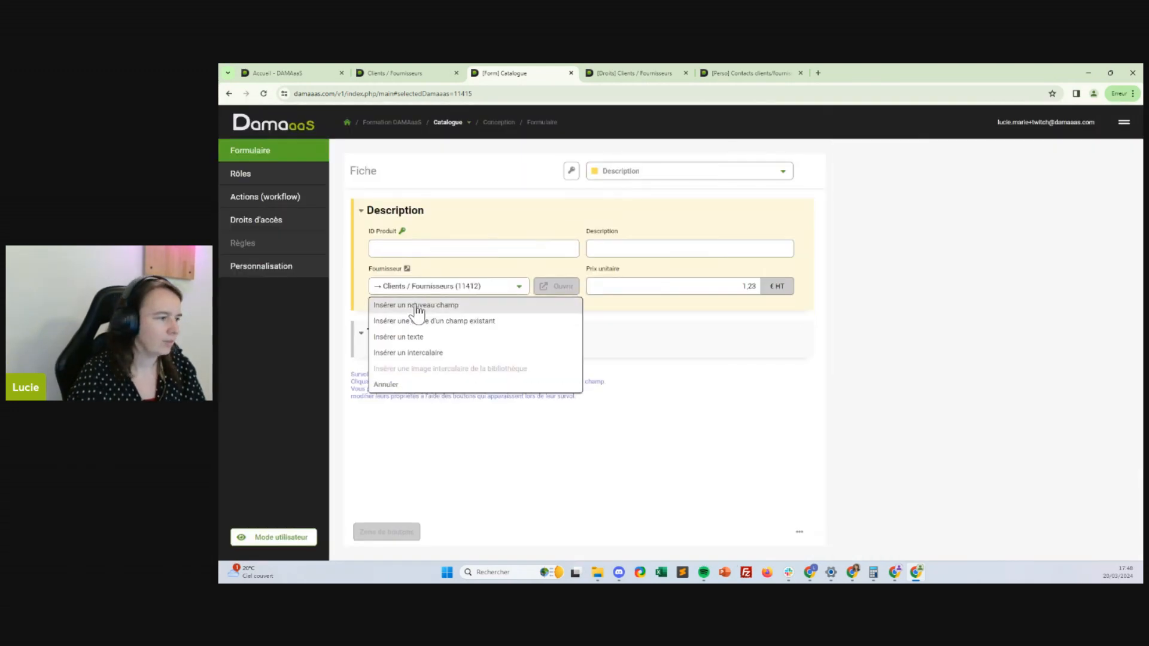
click(416, 307)
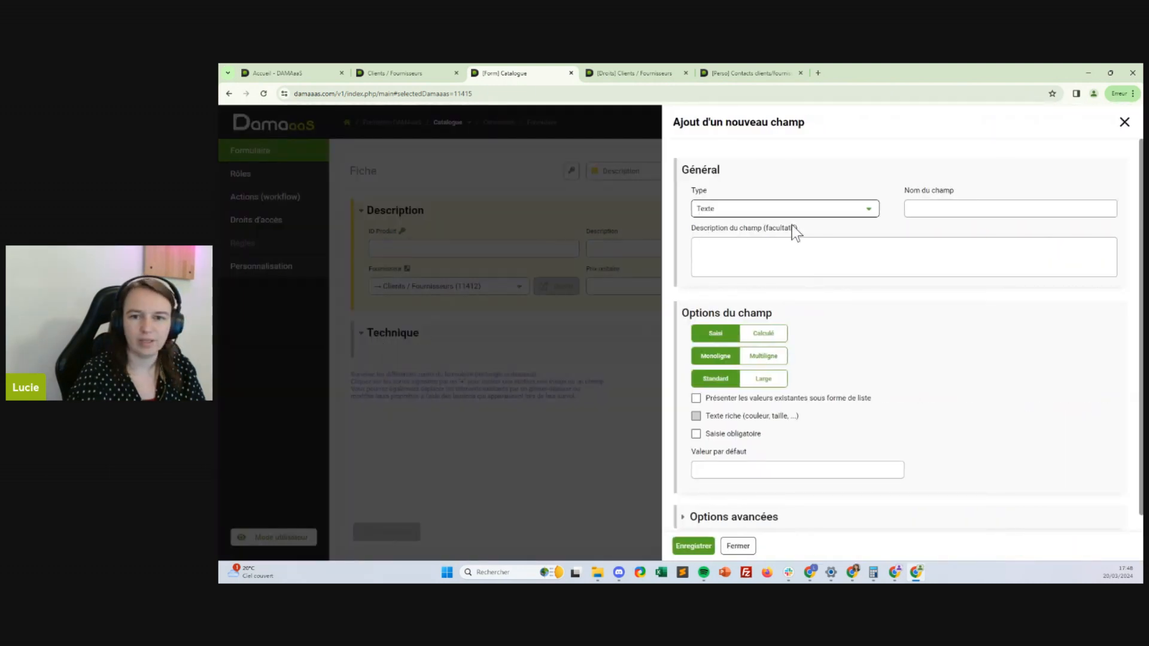
click(796, 211)
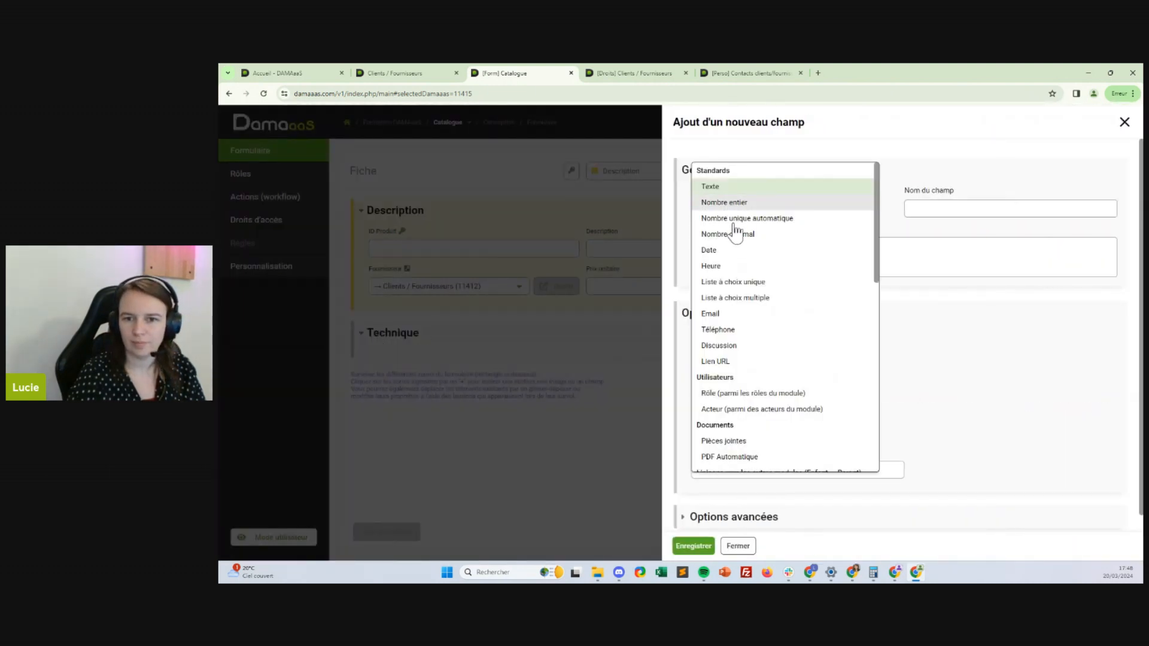
click(735, 237)
click(931, 210)
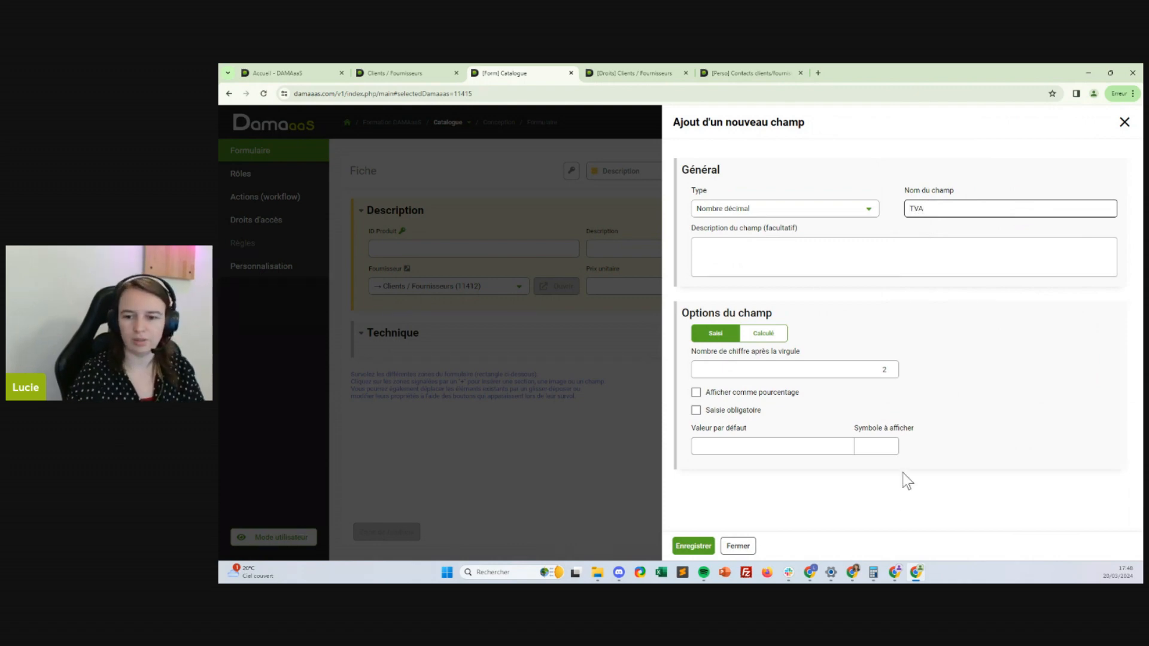
click(895, 447)
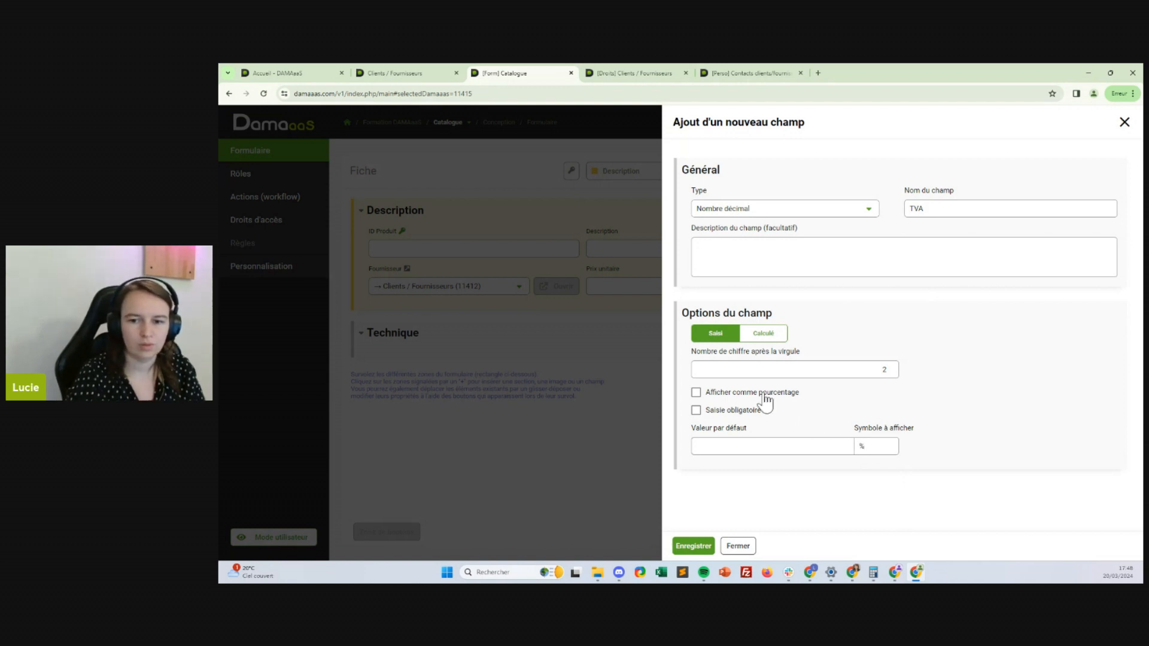
click(762, 397)
click(732, 394)
click(873, 445)
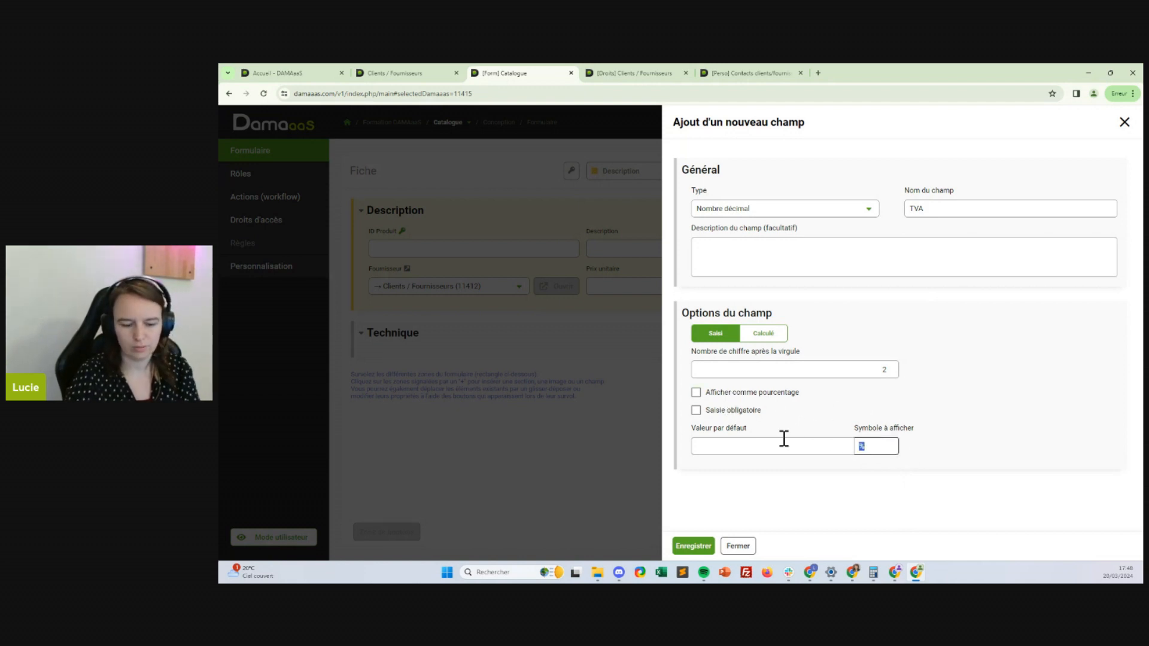
click(697, 392)
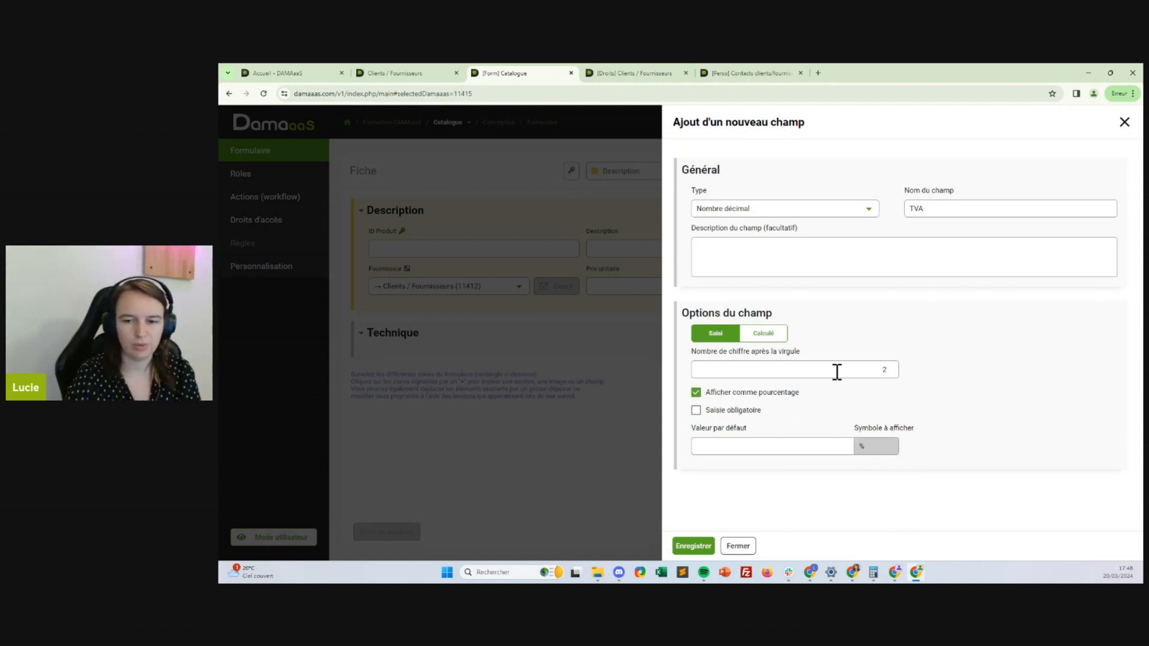
click(692, 545)
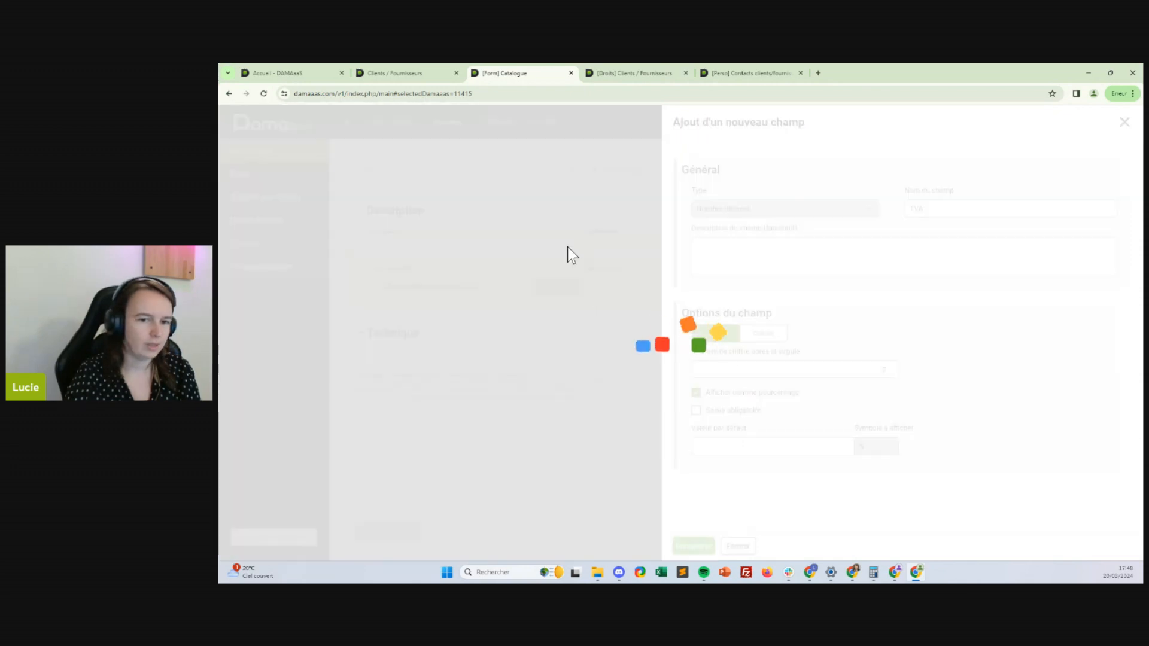
click(658, 329)
click(608, 356)
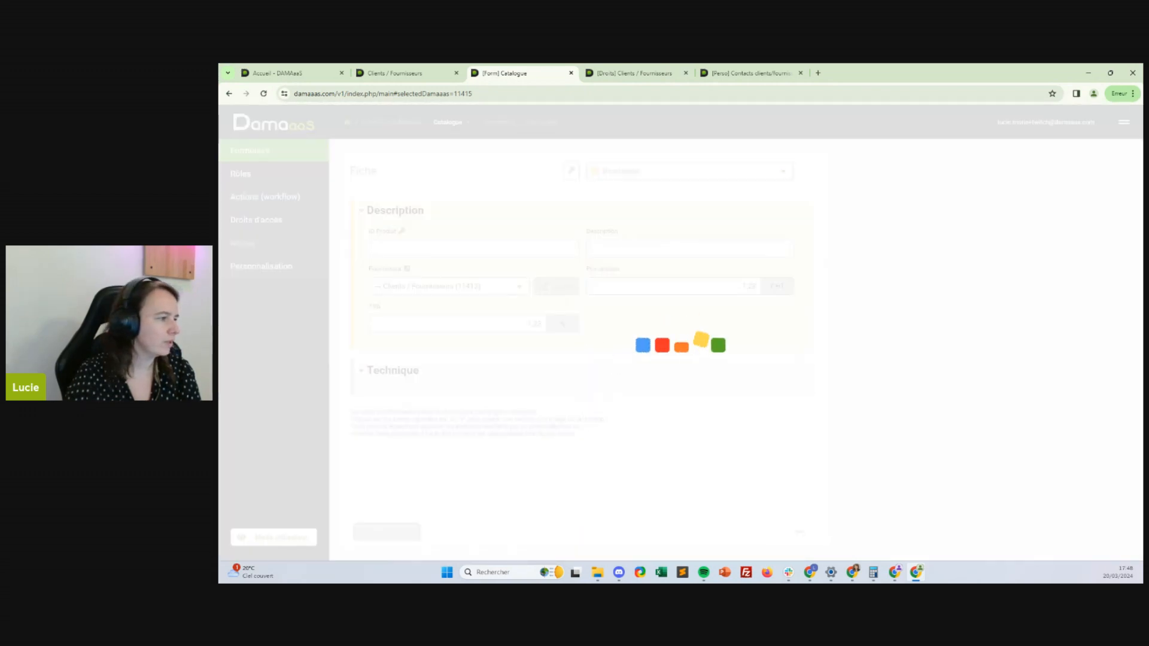
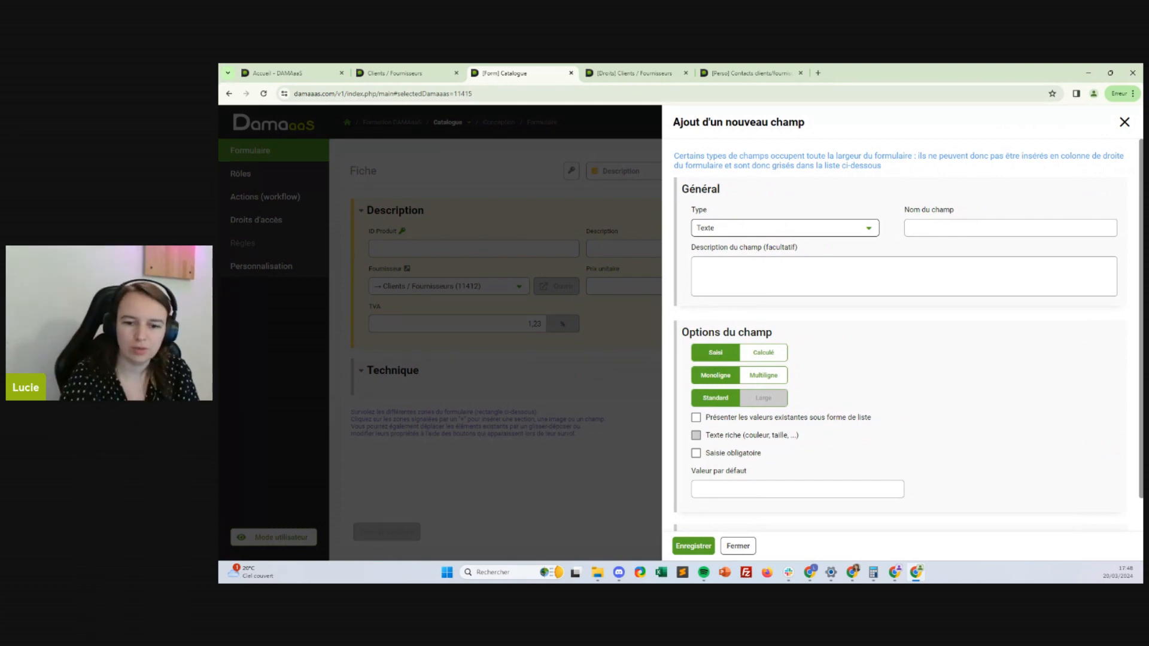
Place Prix unitaire under ID Produit and TVA beside it, then insert a new field in the empty slot
click(738, 546)
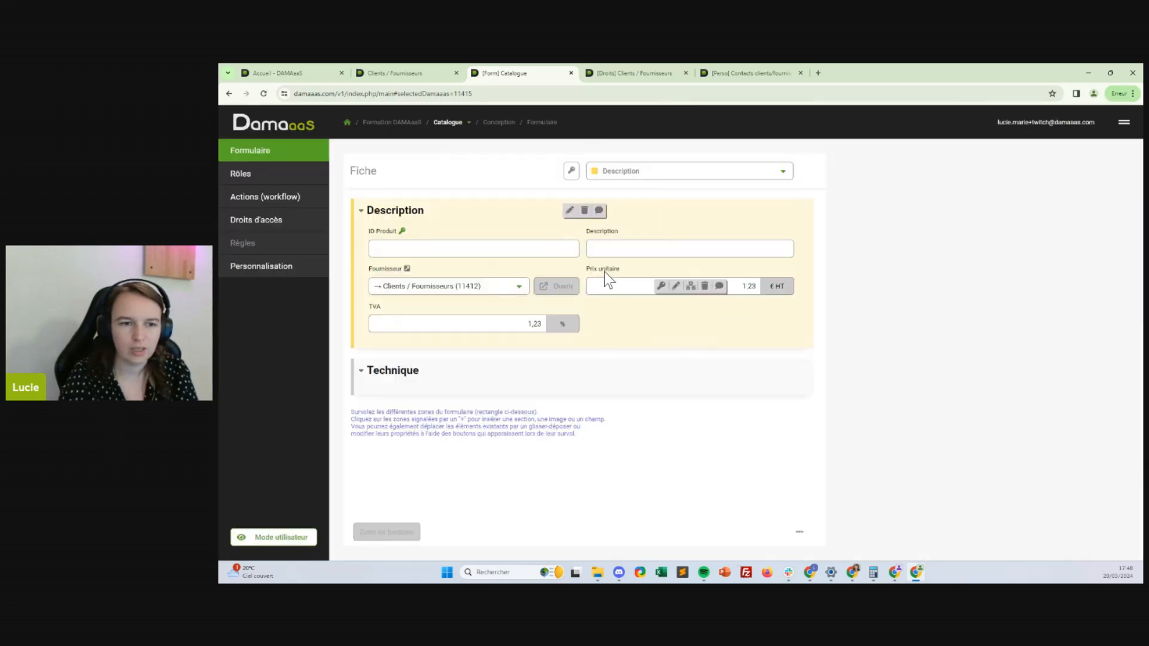
drag(608, 277, 522, 256)
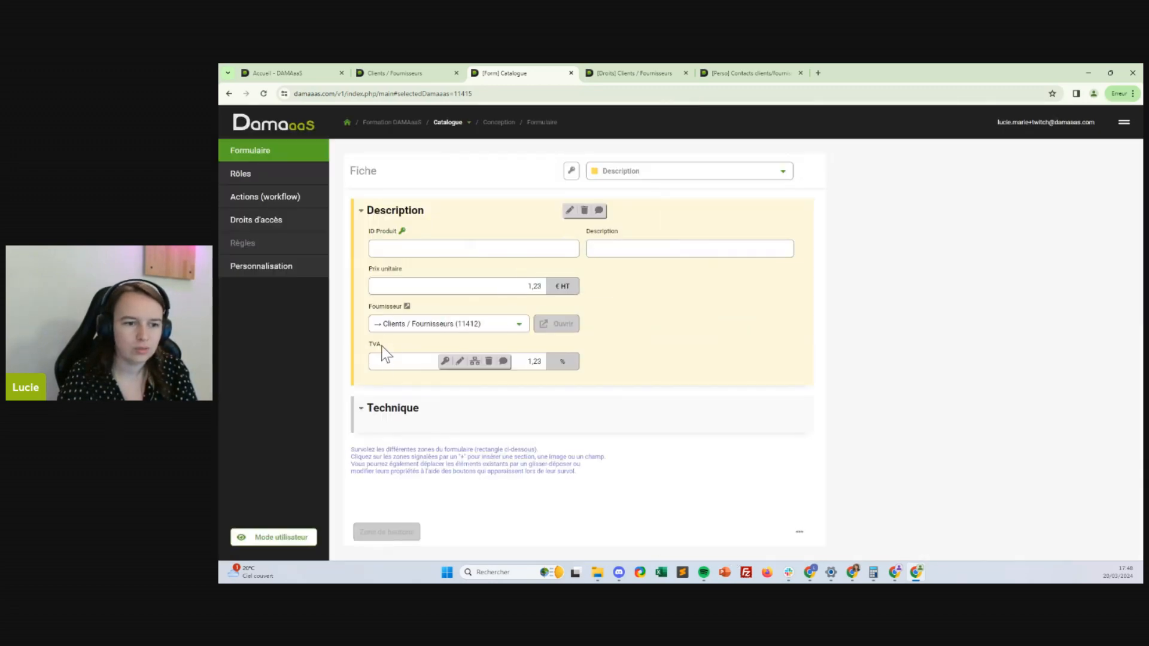
drag(379, 347, 625, 276)
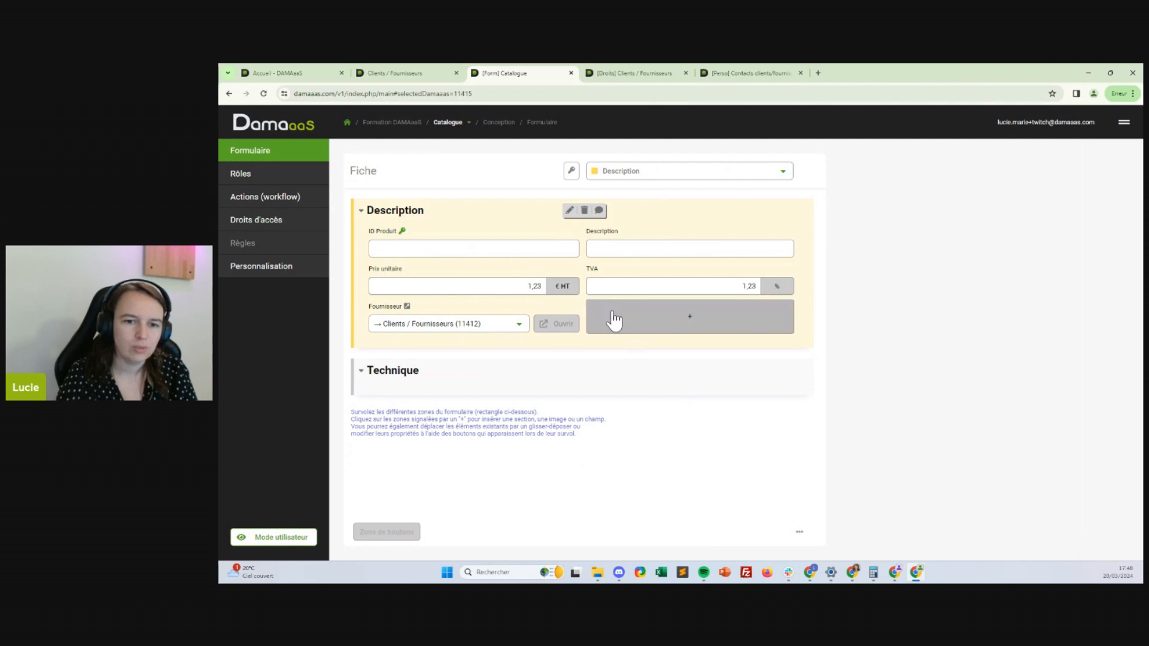
click(616, 326)
click(620, 339)
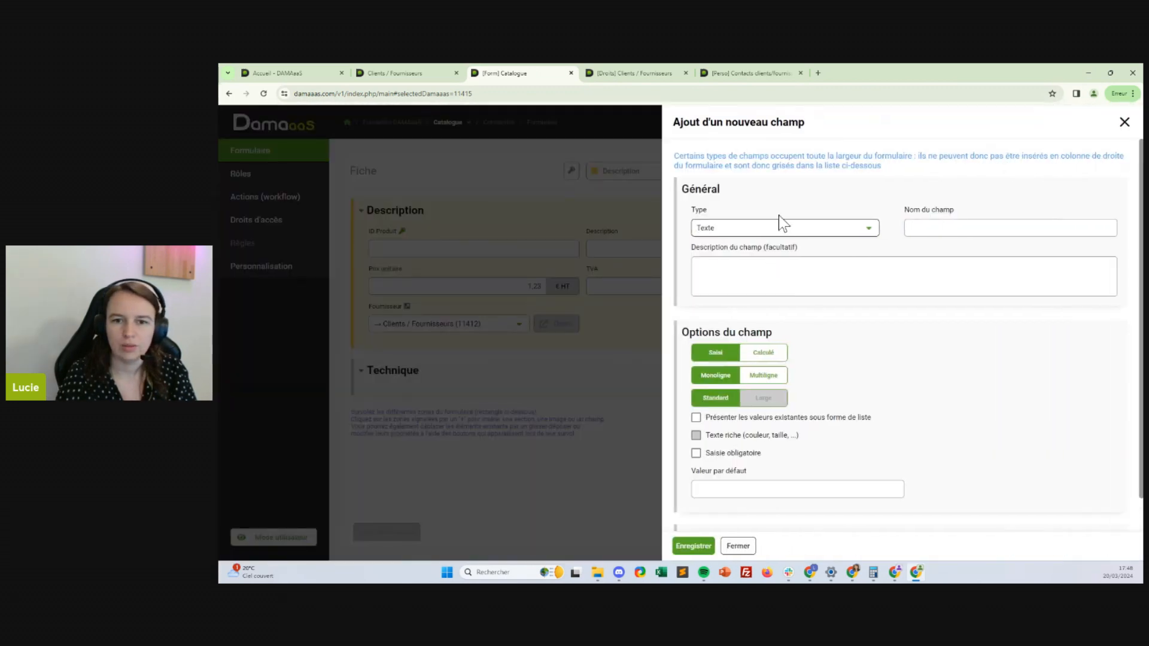
Make the new field a calculated Nombre décimal named Prix TTC
click(784, 226)
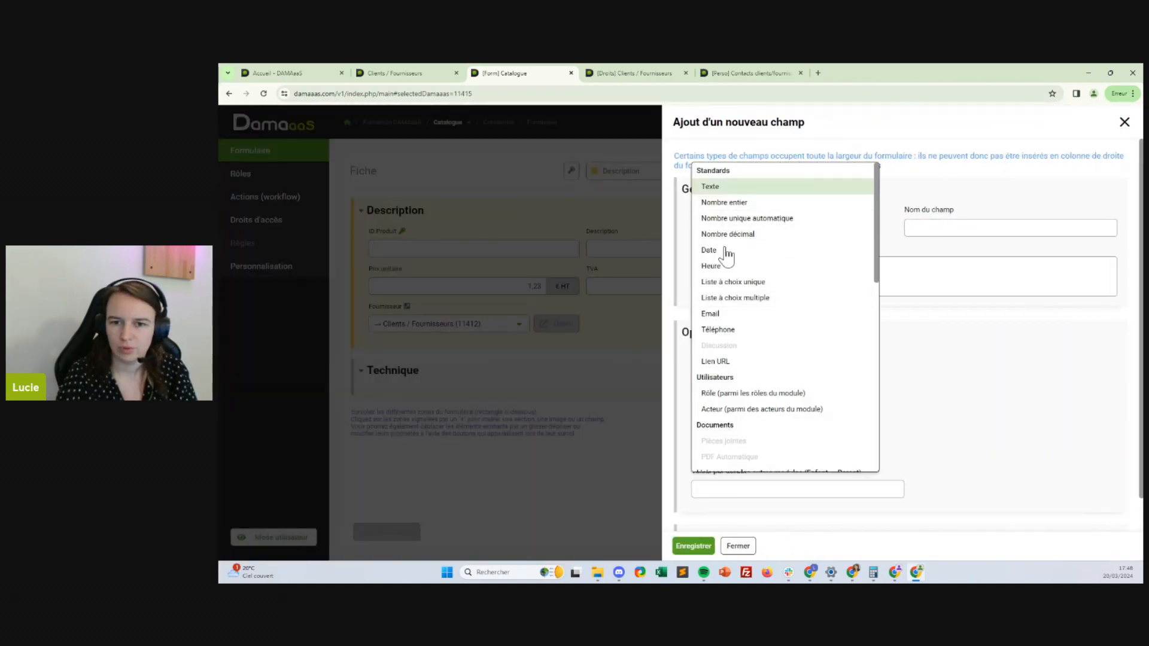
click(731, 285)
click(739, 233)
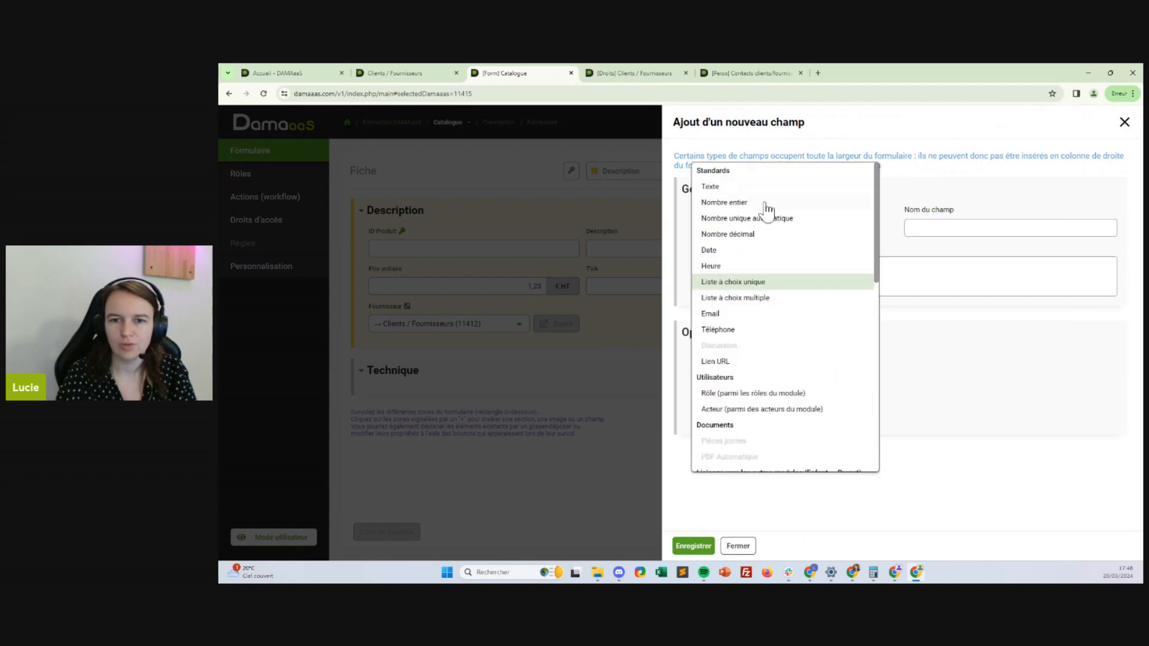
click(755, 234)
click(936, 234)
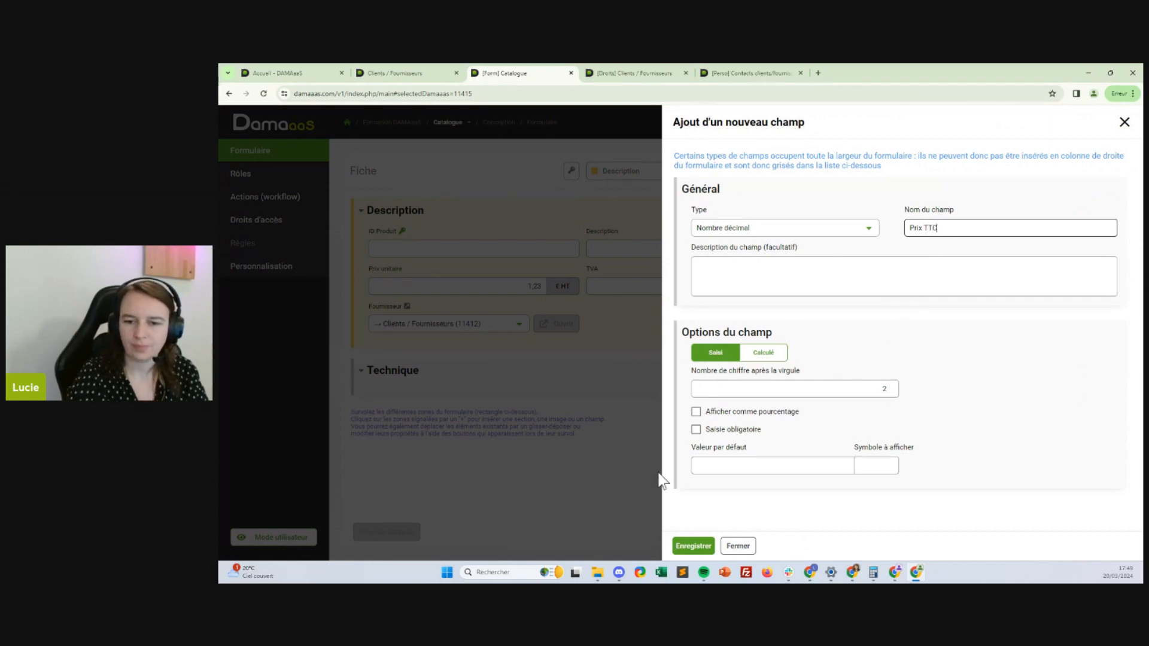
click(763, 352)
scroll(976, 365, down, 3)
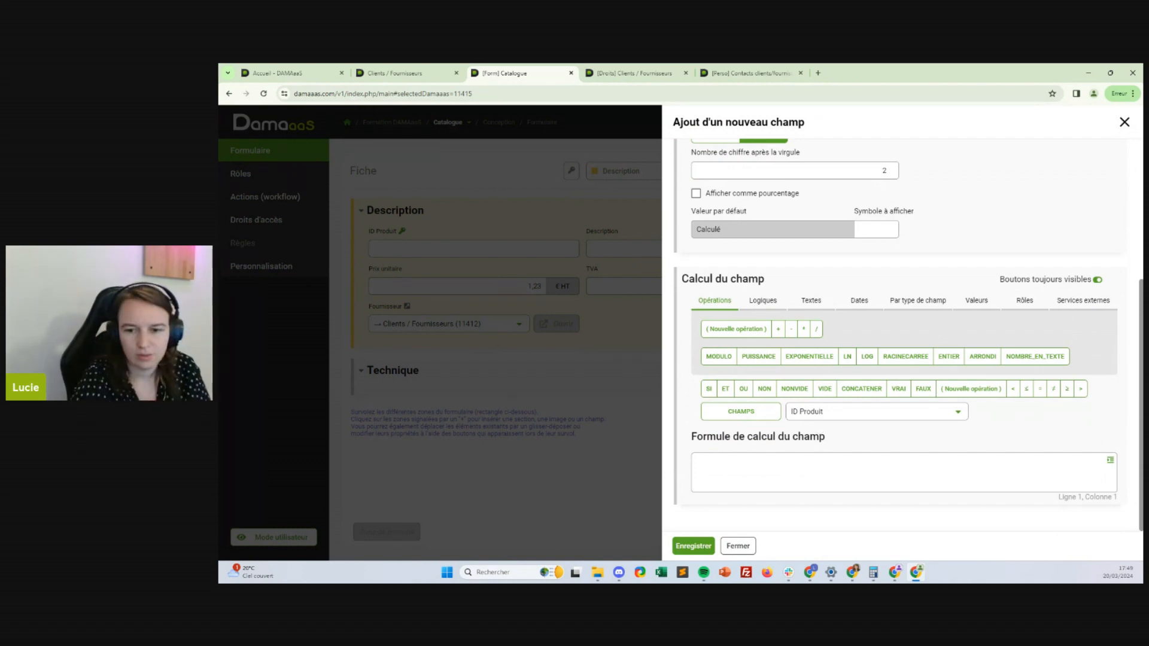
Build the formula CHAMPS("Prix unitaire")*CHAMPS("TVA") from the field references
click(783, 469)
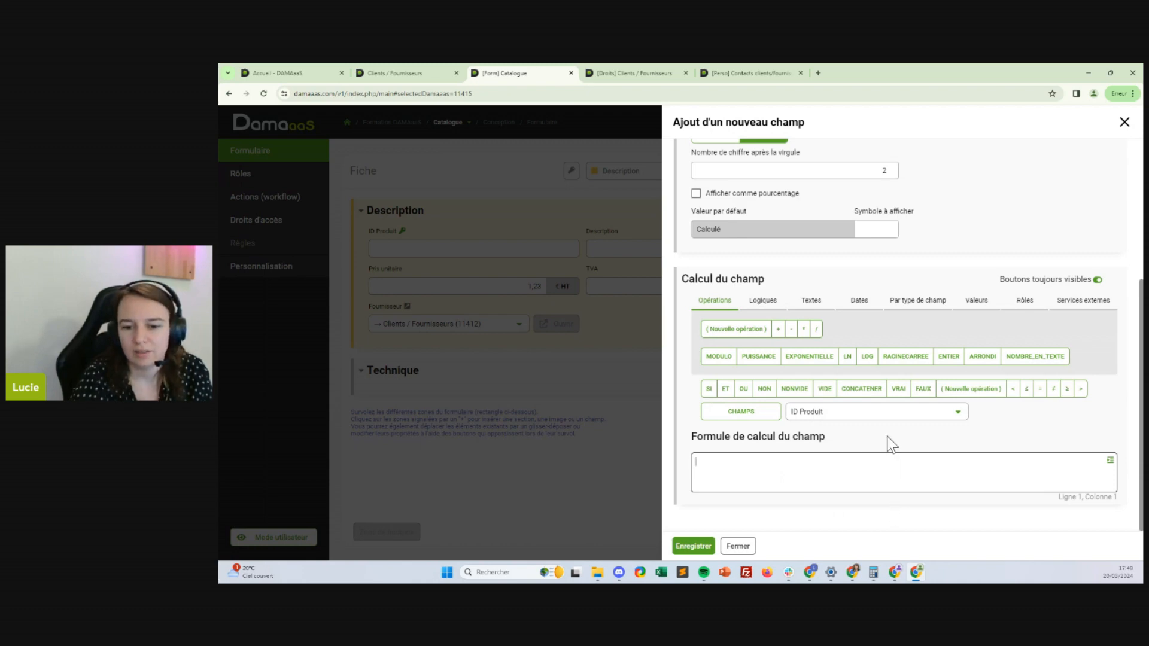
click(800, 413)
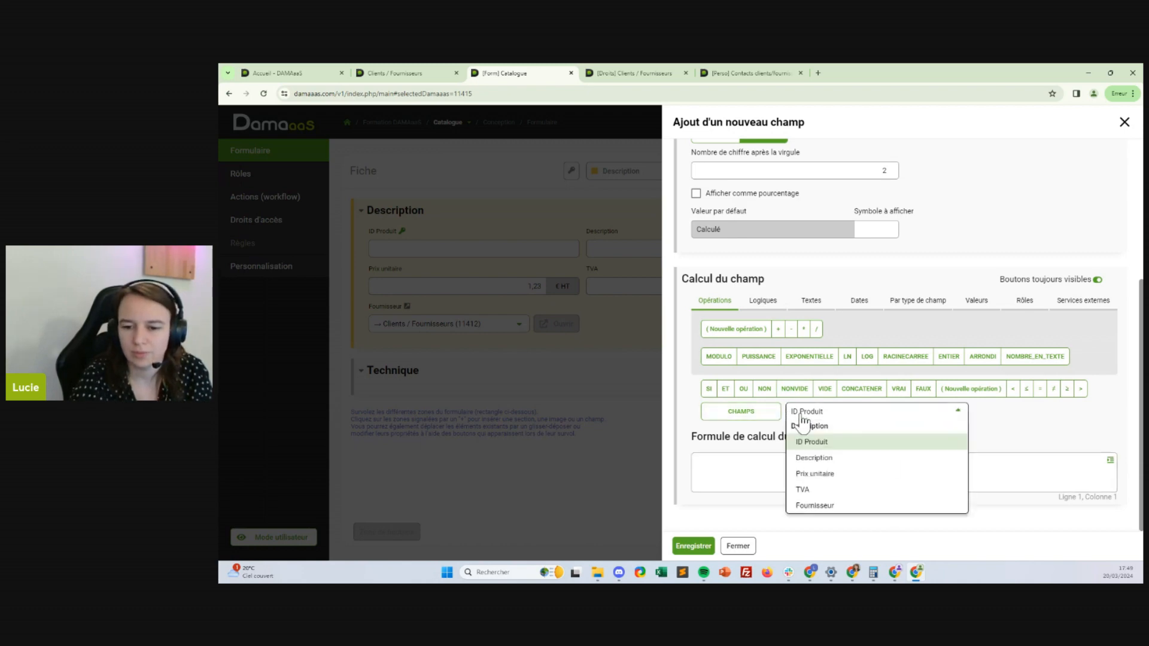
click(812, 473)
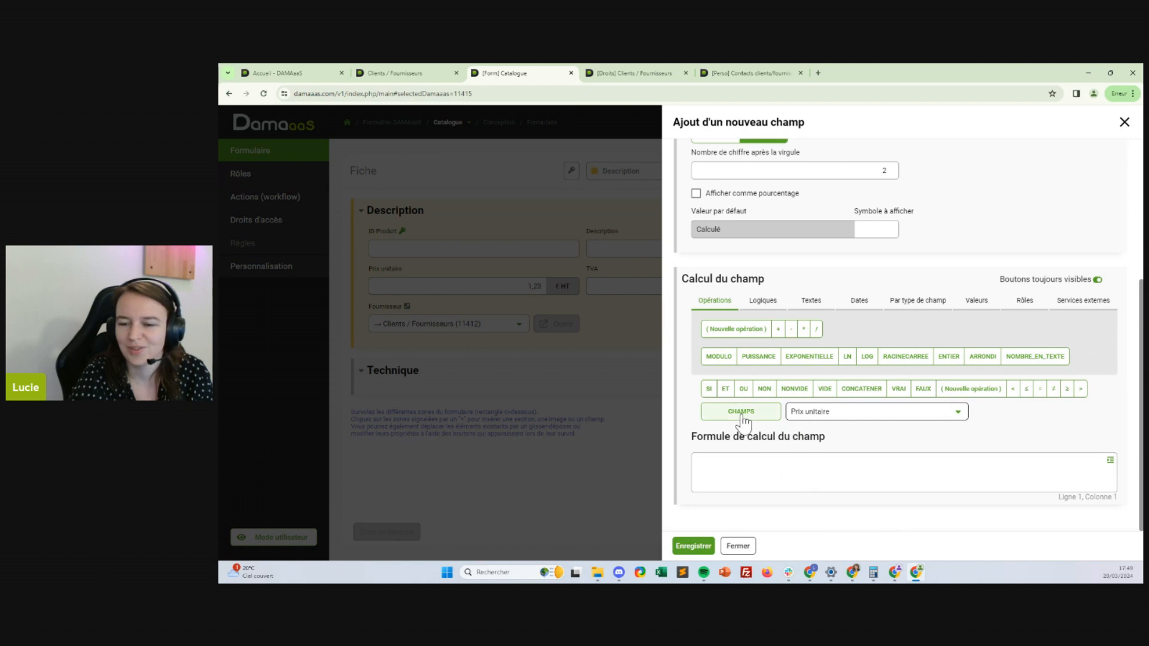
click(713, 413)
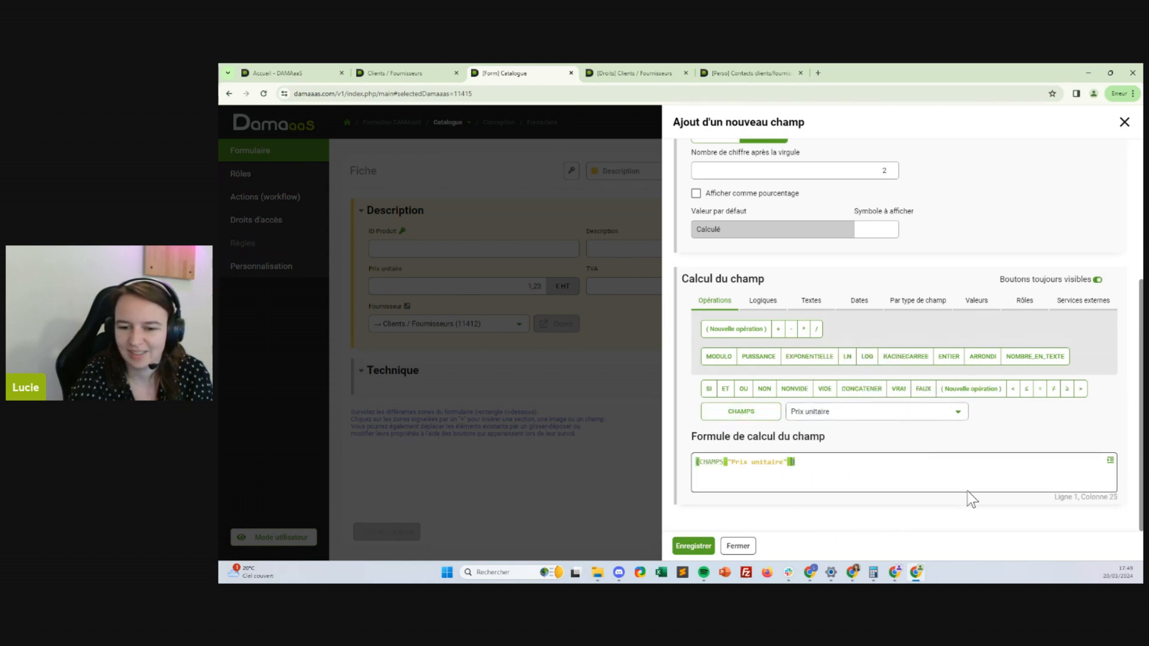
click(878, 412)
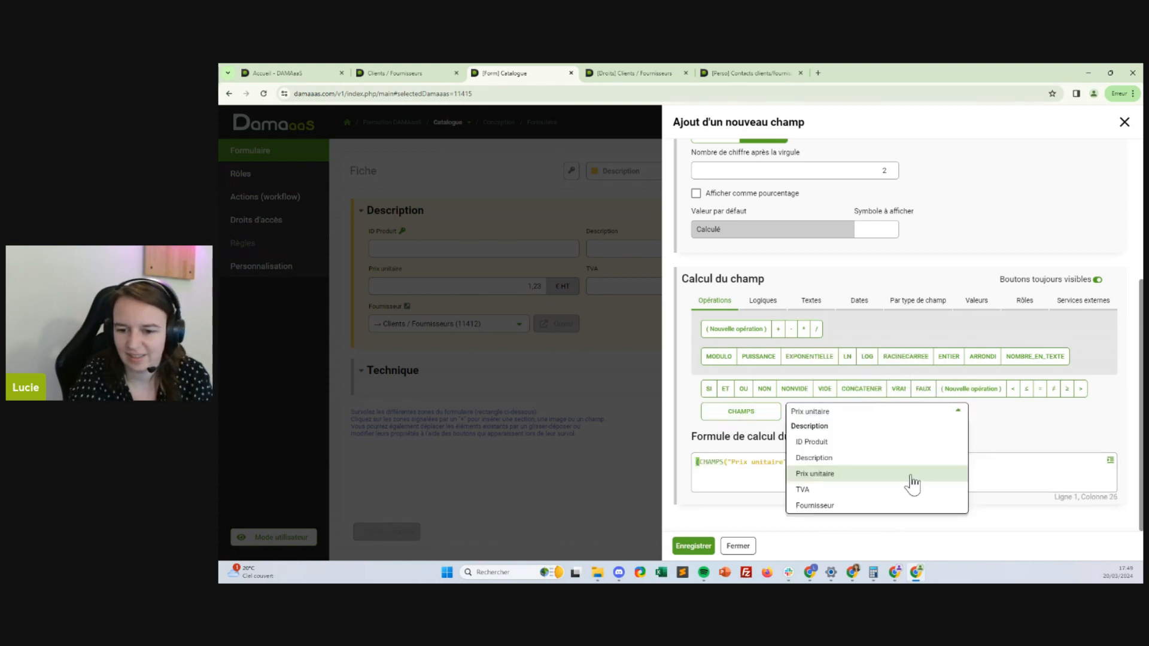
click(824, 490)
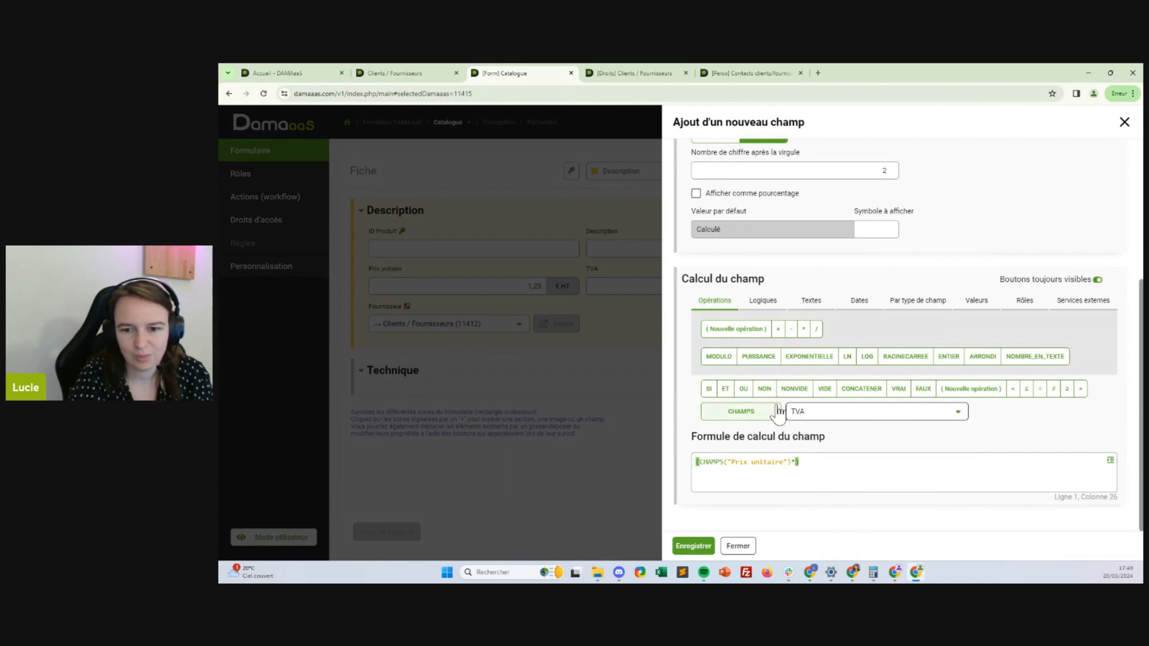
click(771, 412)
Save the Prix TTC field and confirm its saved formula
click(699, 546)
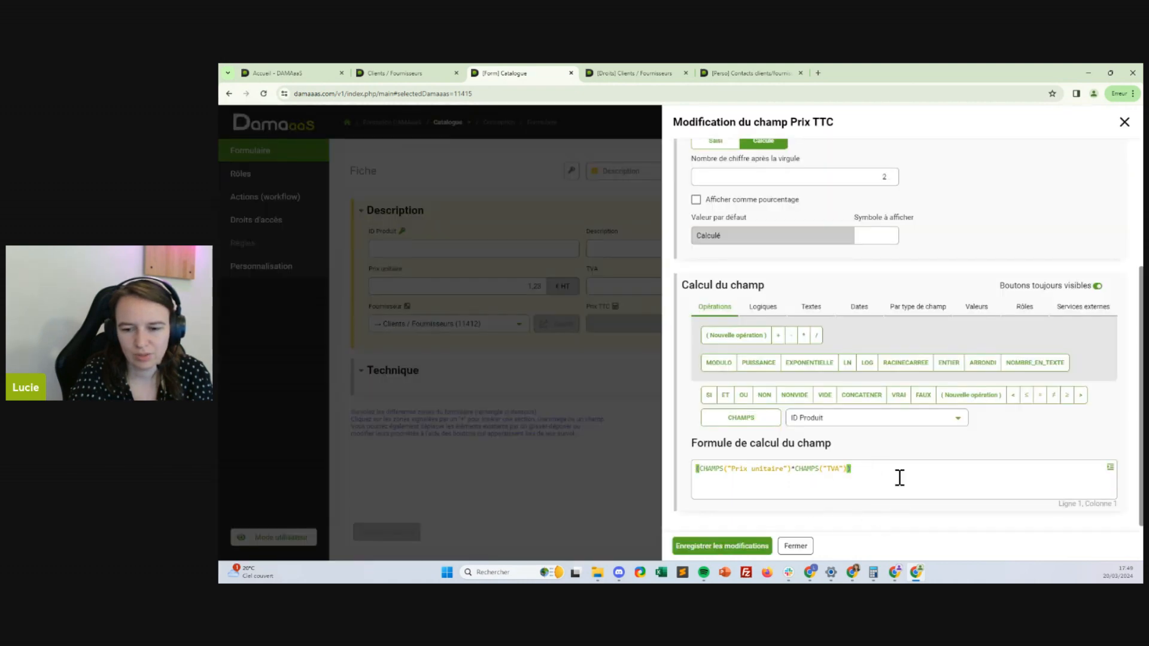
click(700, 469)
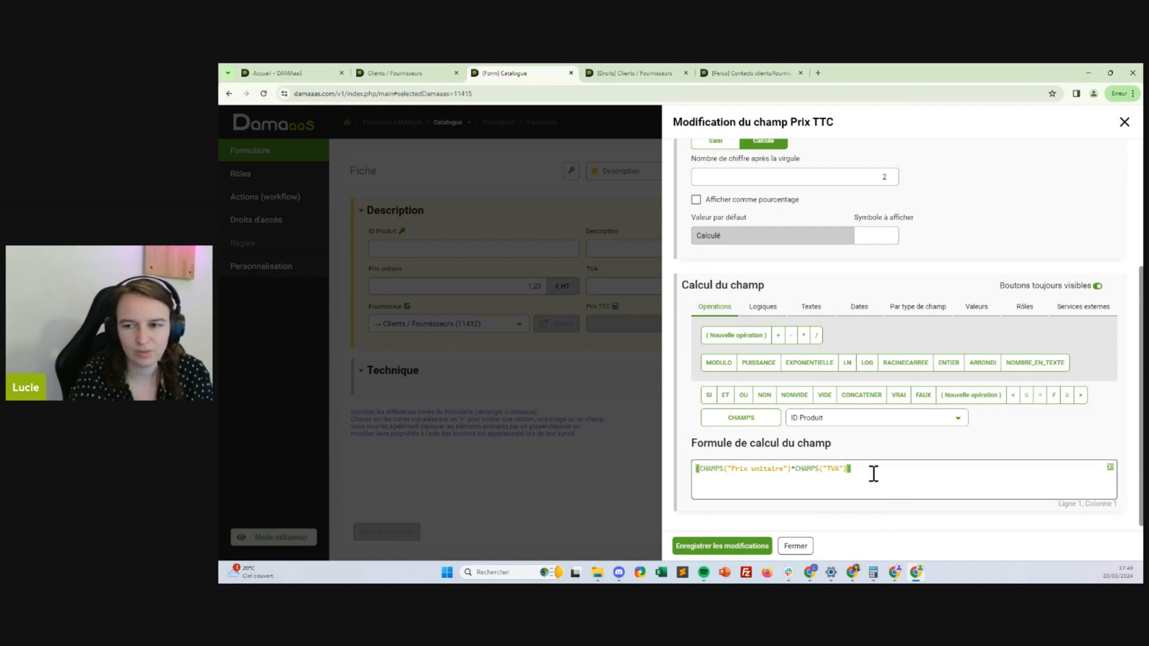
click(711, 553)
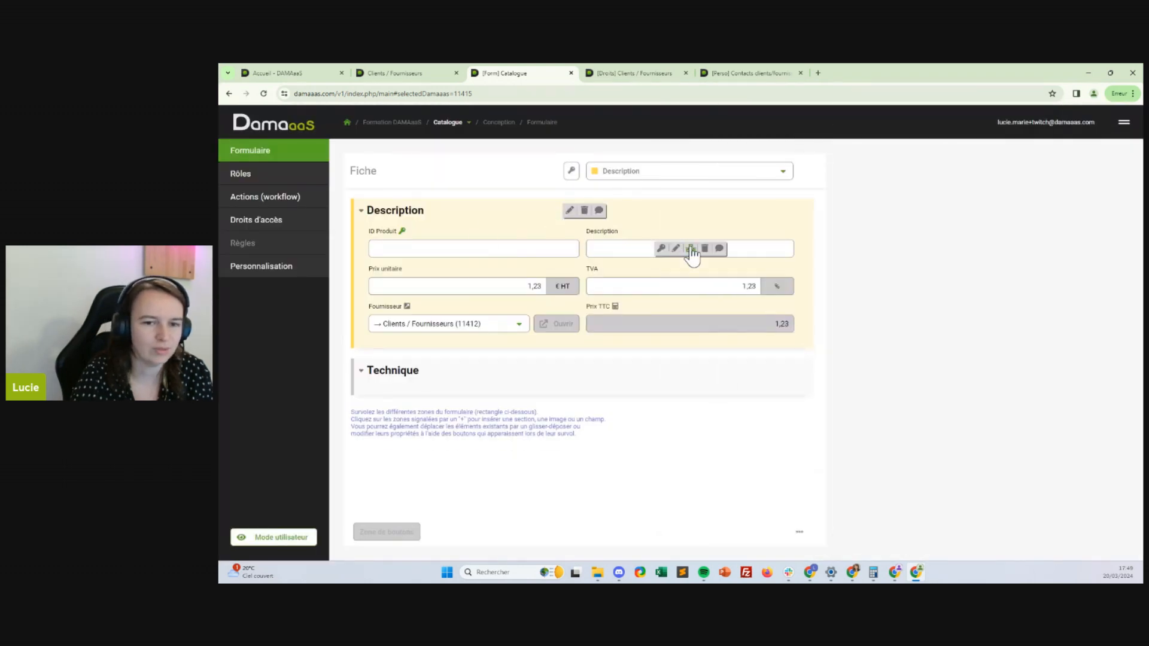
Open Catalogue in a new tab in Mode utilisateur and start a new fiche
click(462, 123)
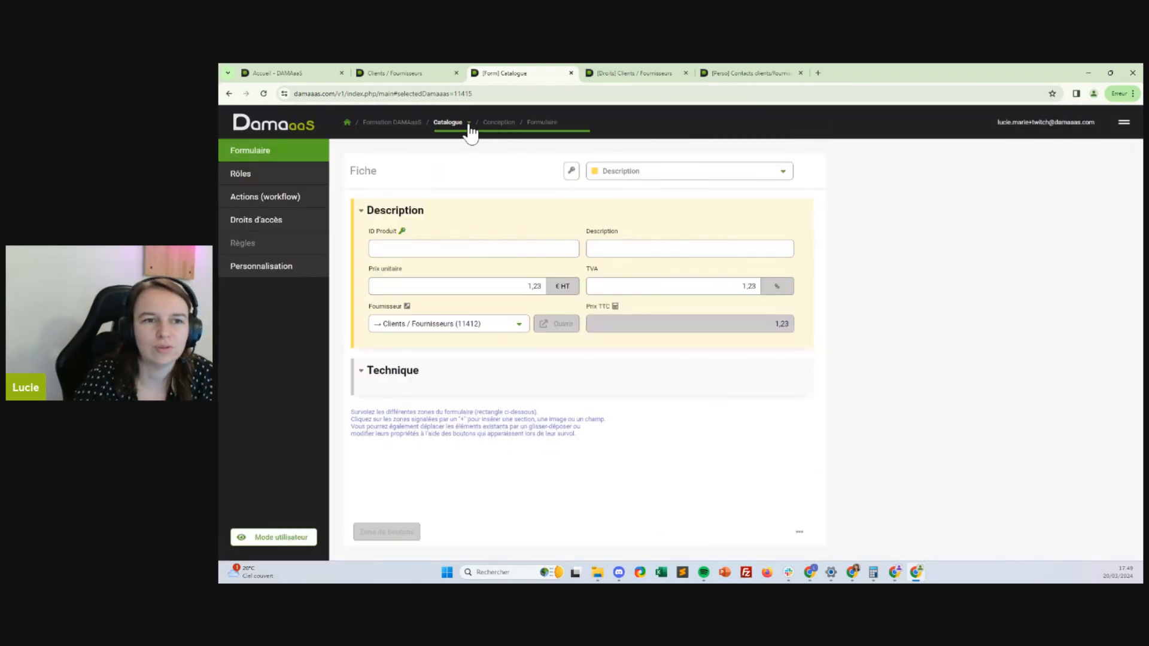
click(450, 141)
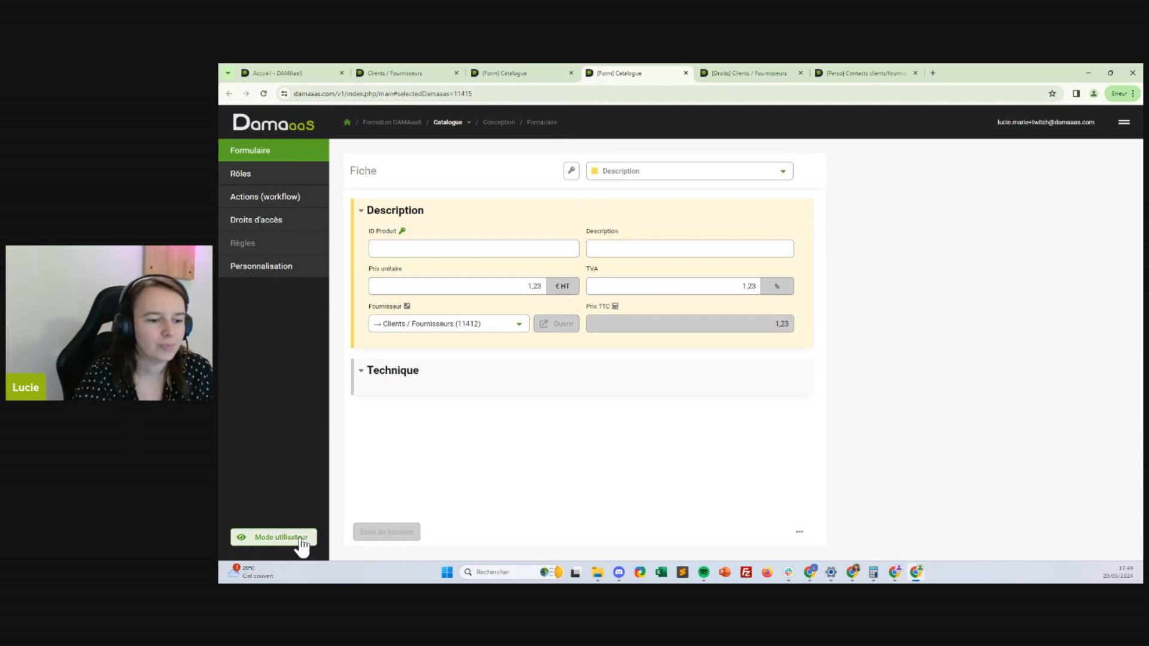
click(300, 538)
click(997, 513)
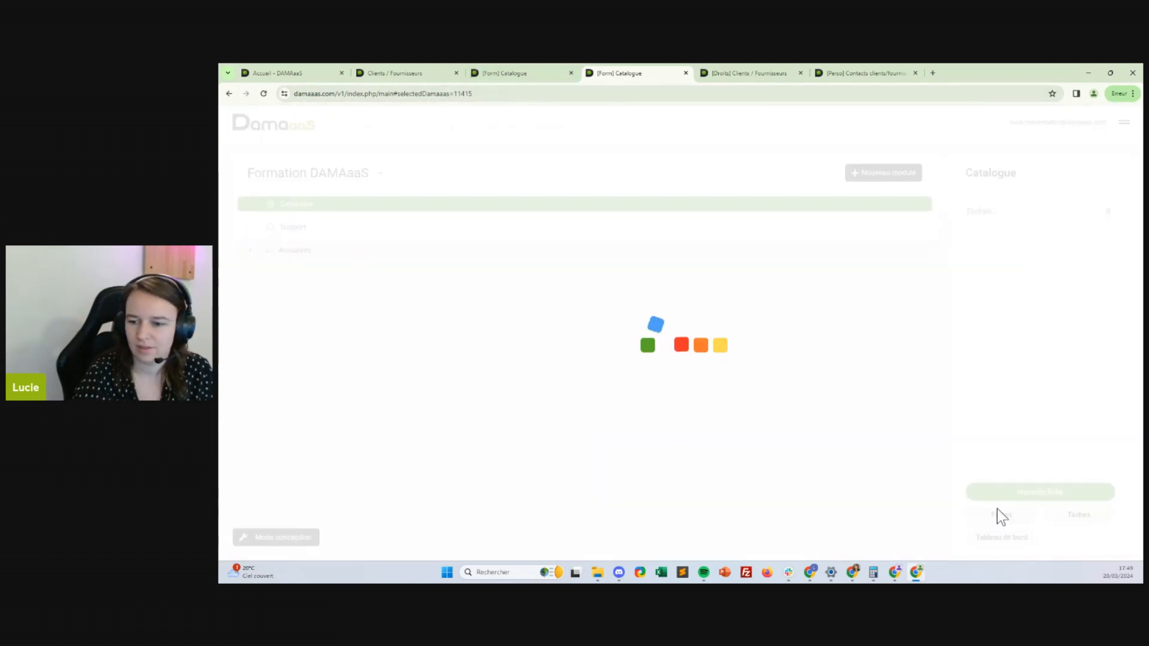
click(383, 164)
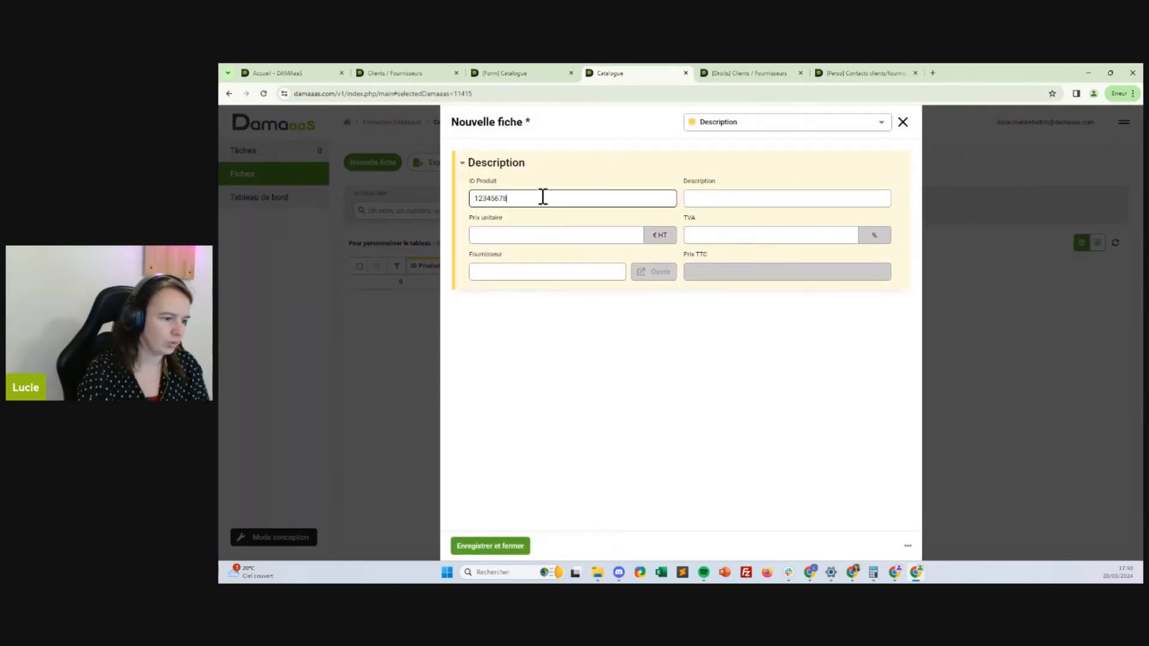
Enter Produit 1 at 100 € HT with 20% TVA, supplier Inagua, and save the record
click(789, 199)
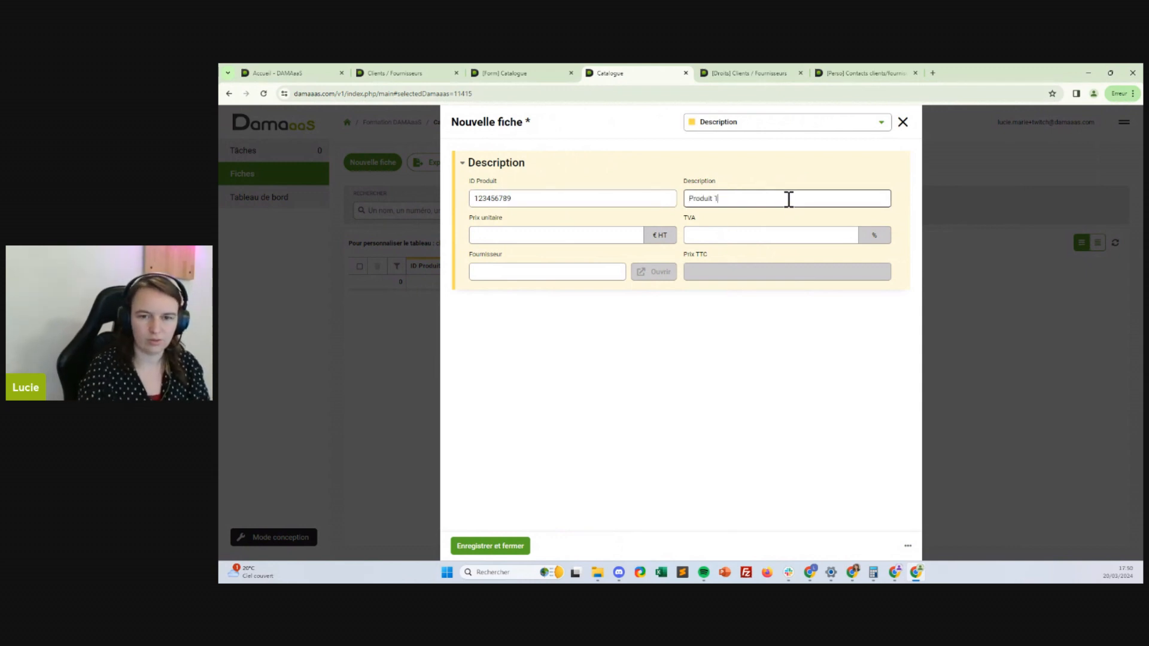
click(572, 240)
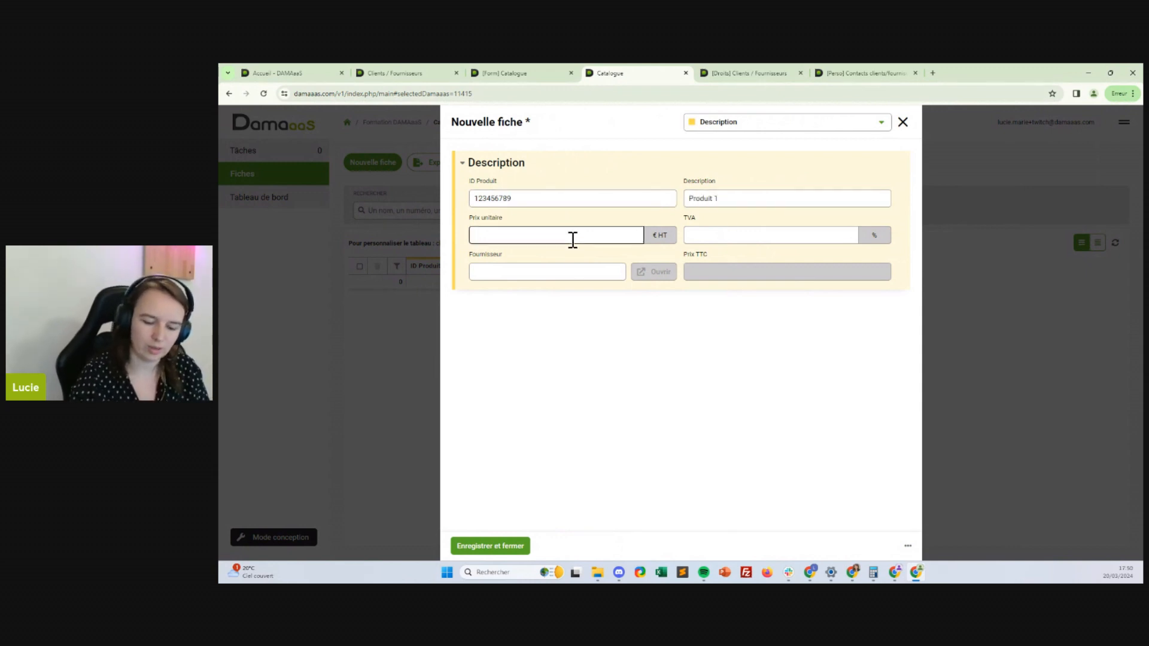
click(718, 228)
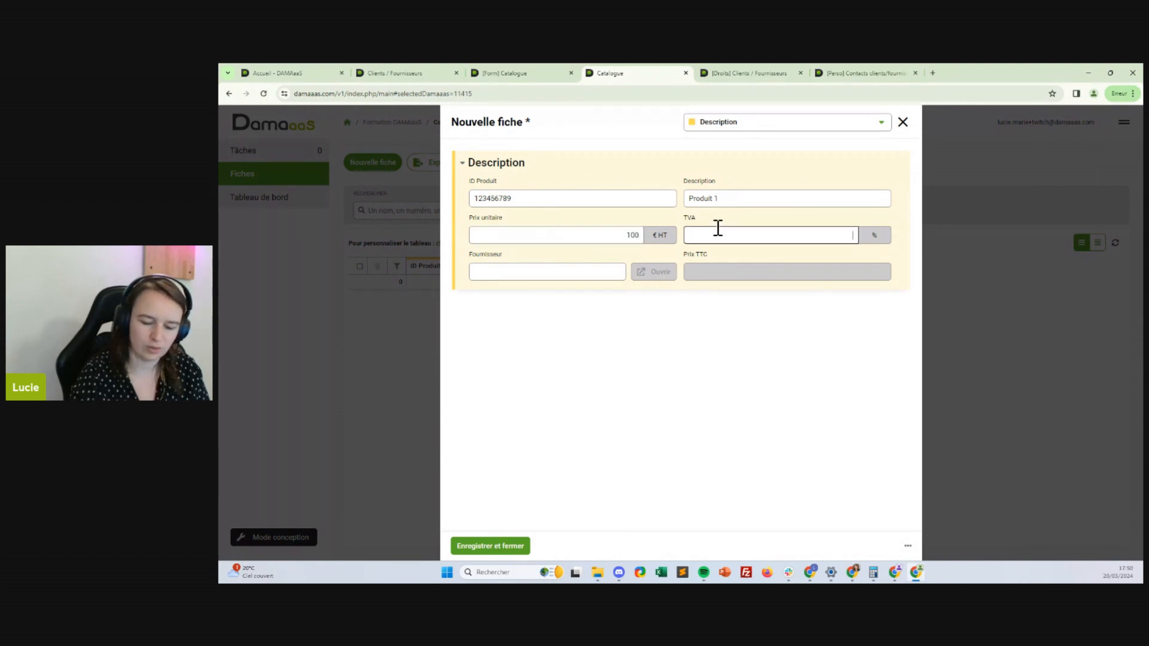
click(532, 268)
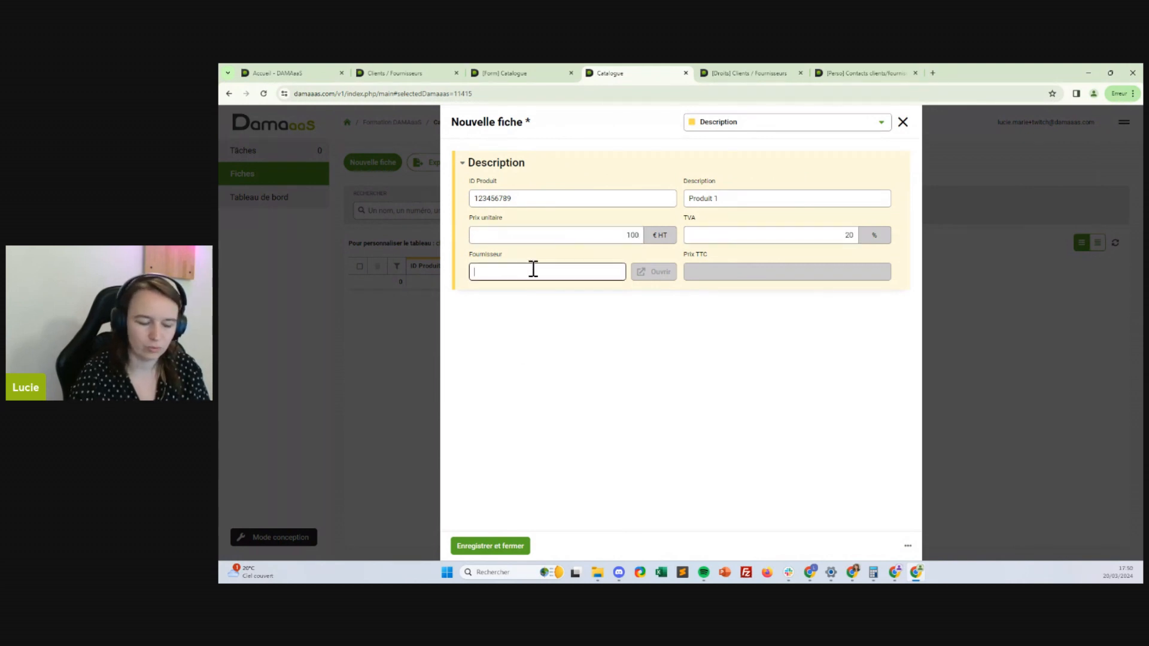
text(in)
click(537, 306)
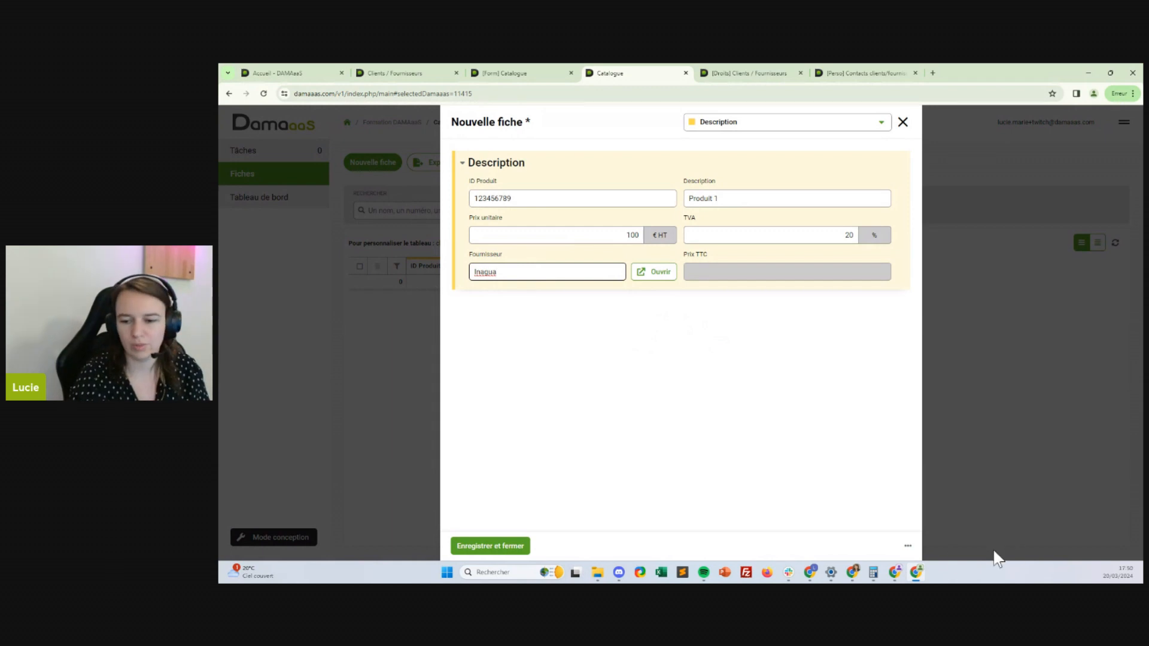
click(907, 549)
click(909, 548)
click(898, 548)
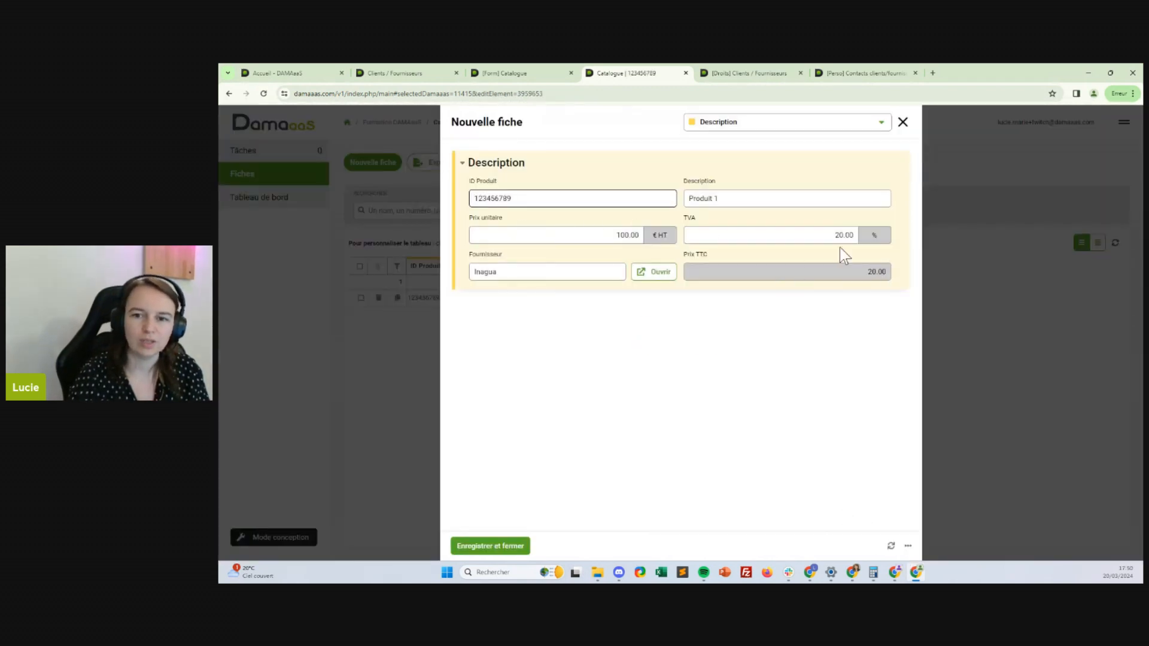
click(903, 122)
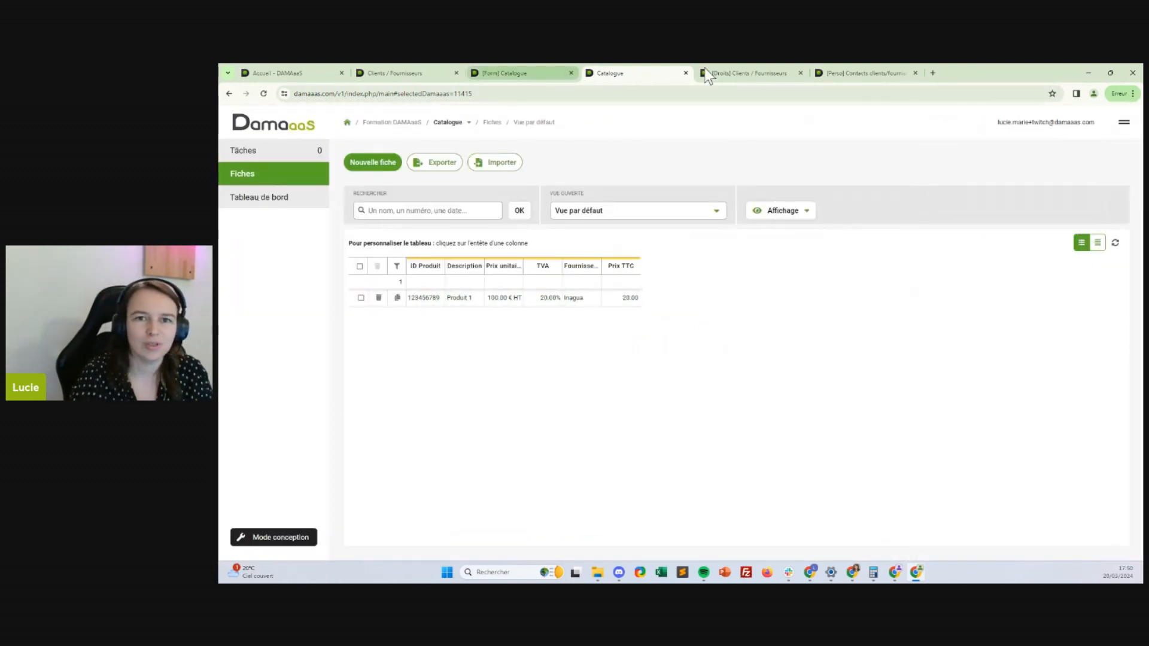
Edit the Prix TTC formula, adding a Prix unitaire reference at its start
click(499, 74)
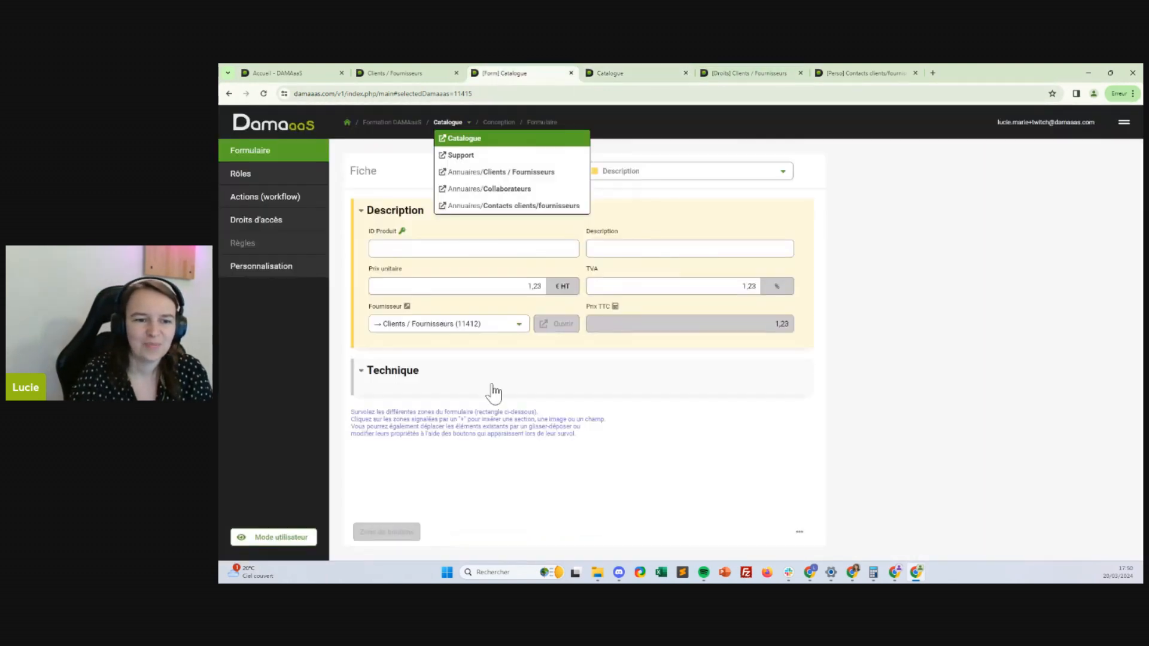
click(674, 325)
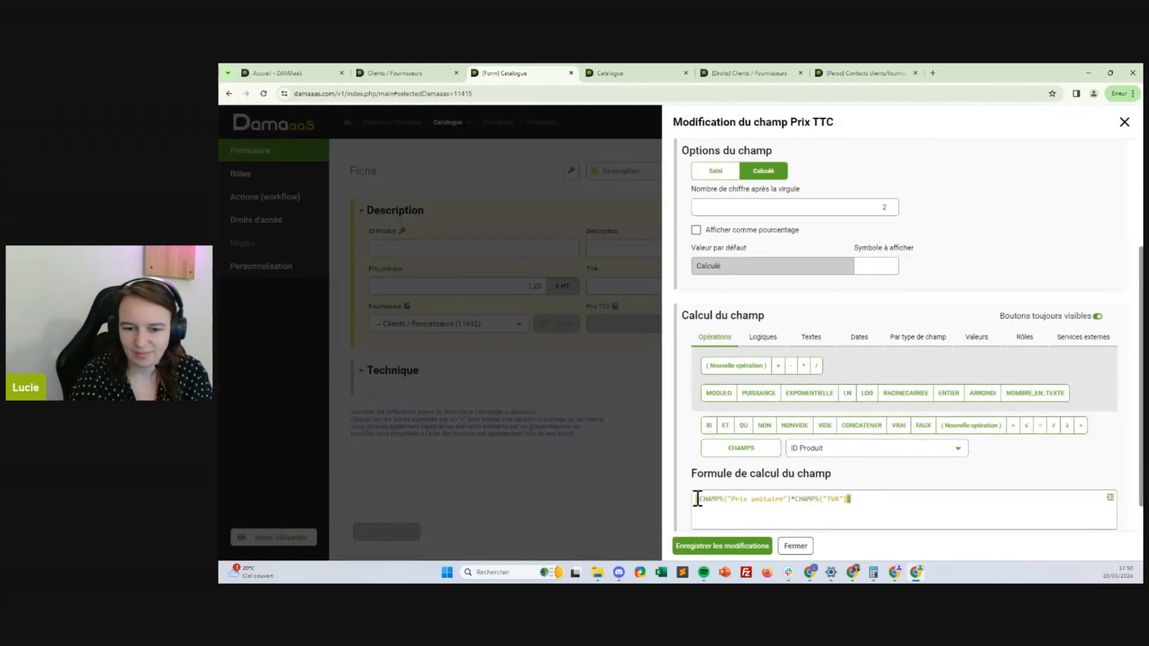
click(697, 498)
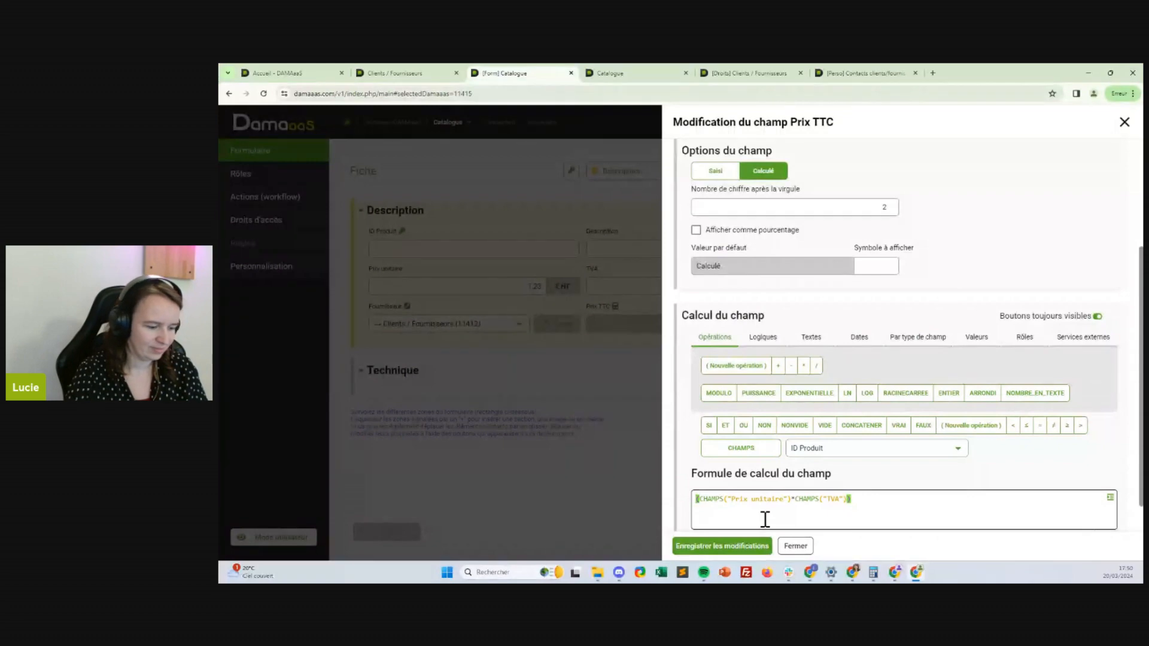
text(()
click(852, 442)
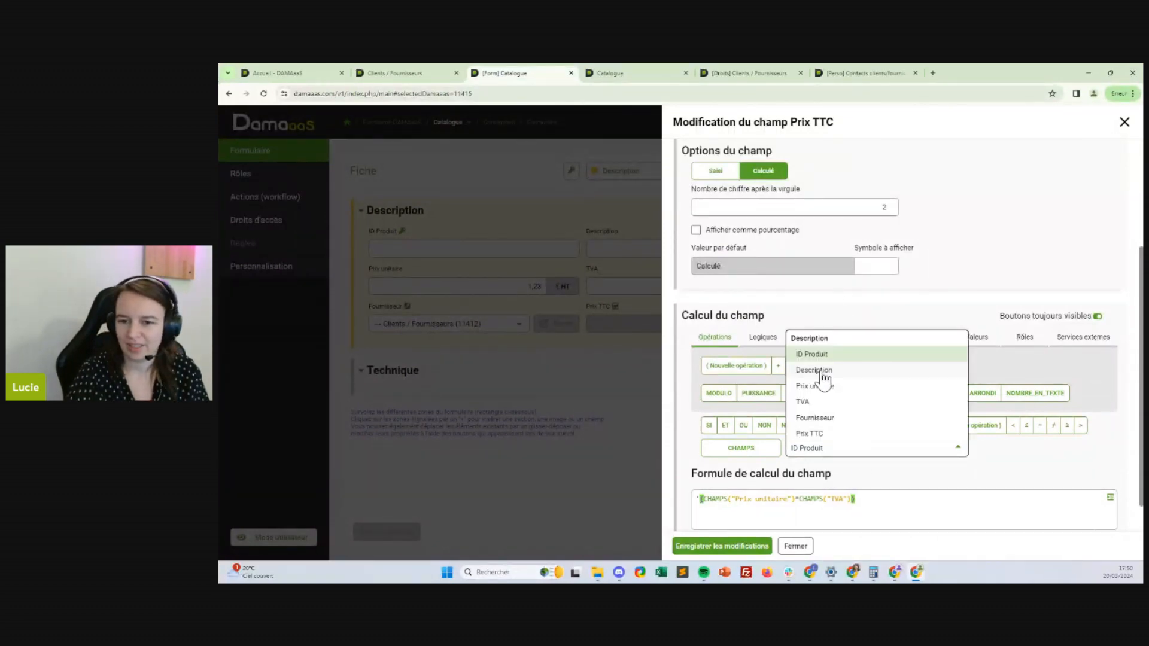
click(833, 386)
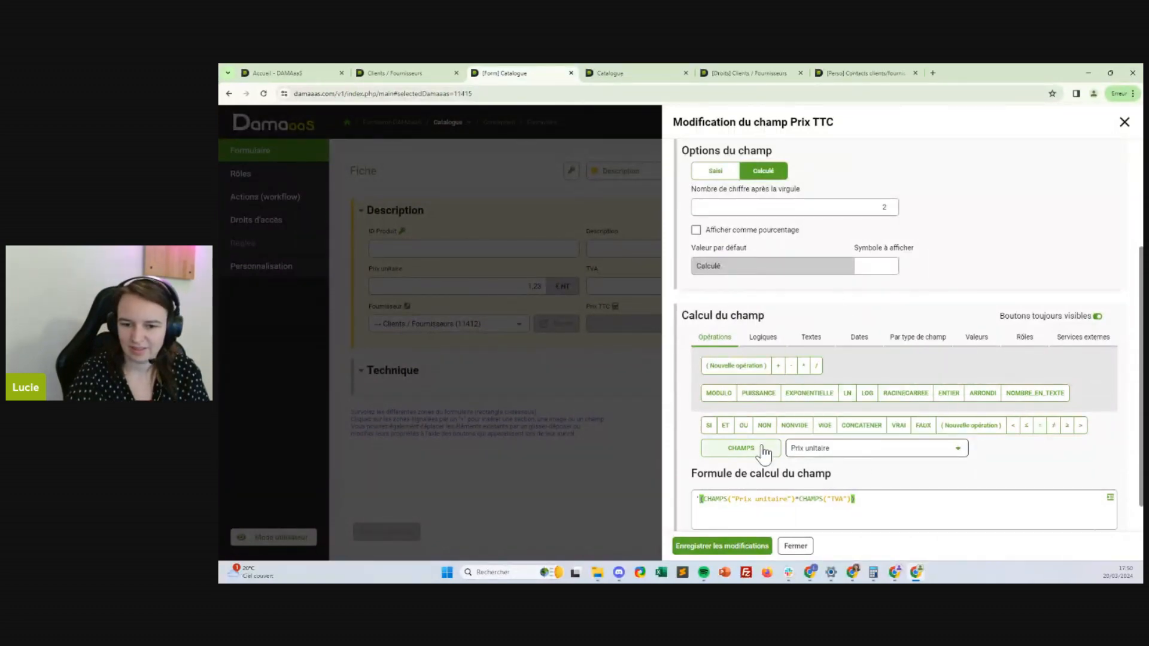
click(697, 499)
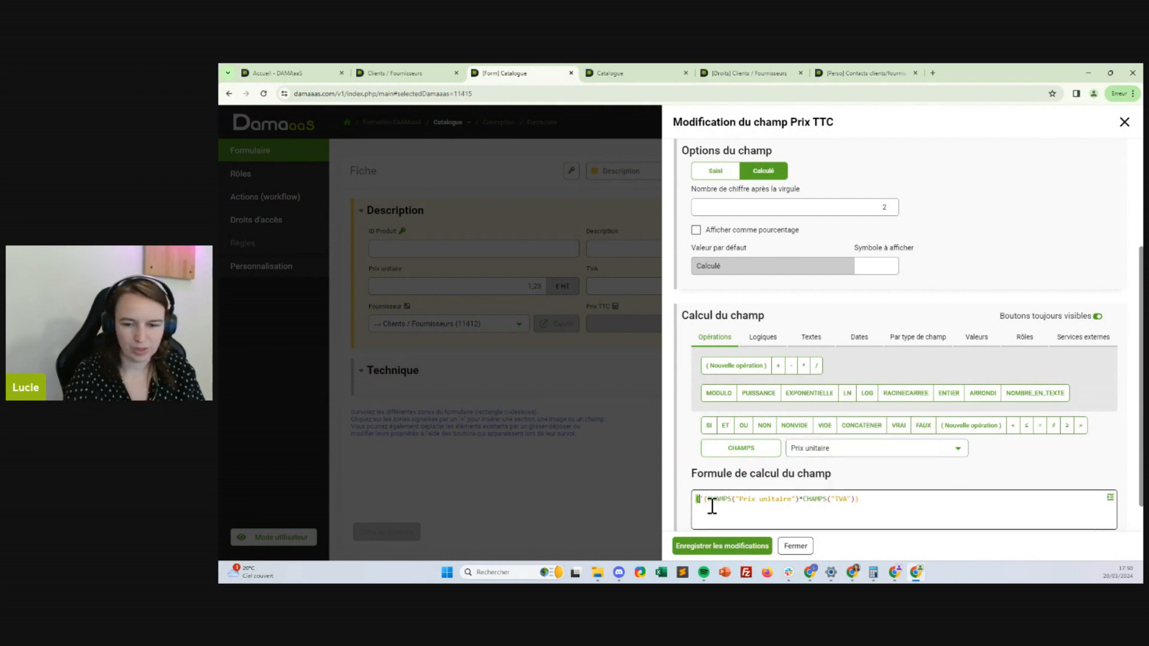
click(742, 449)
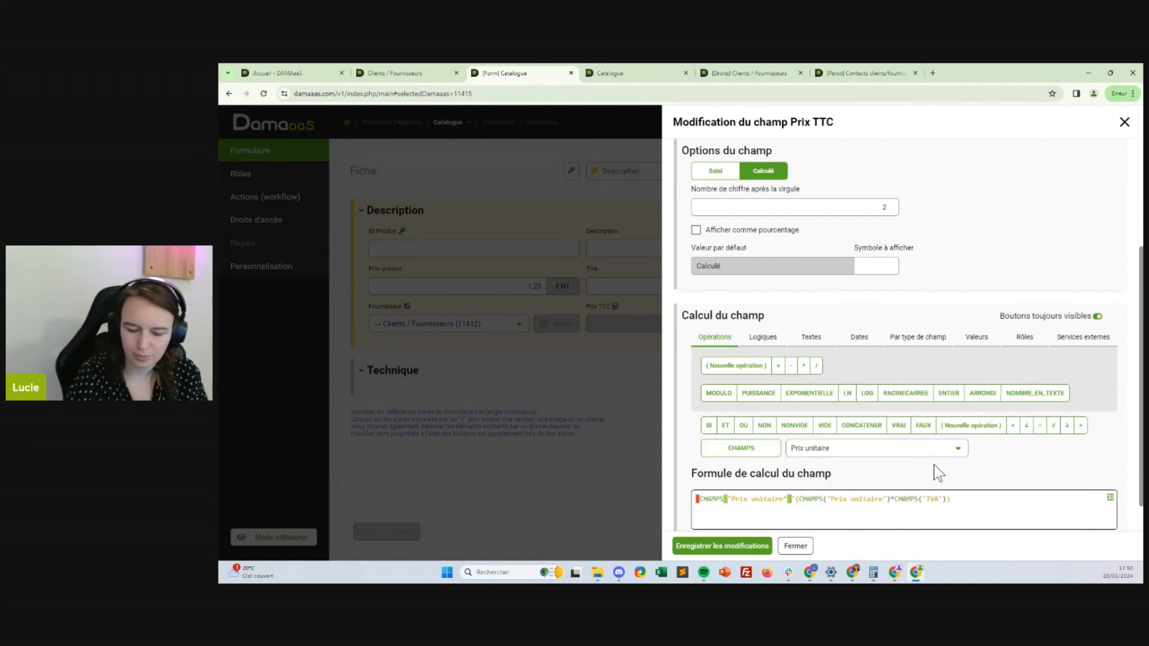
Finish the formula as (CHAMPS("Prix unitaire")+(CHAMPS("Prix unitaire")*CHAMPS("TVA"))) and save it
text(+)
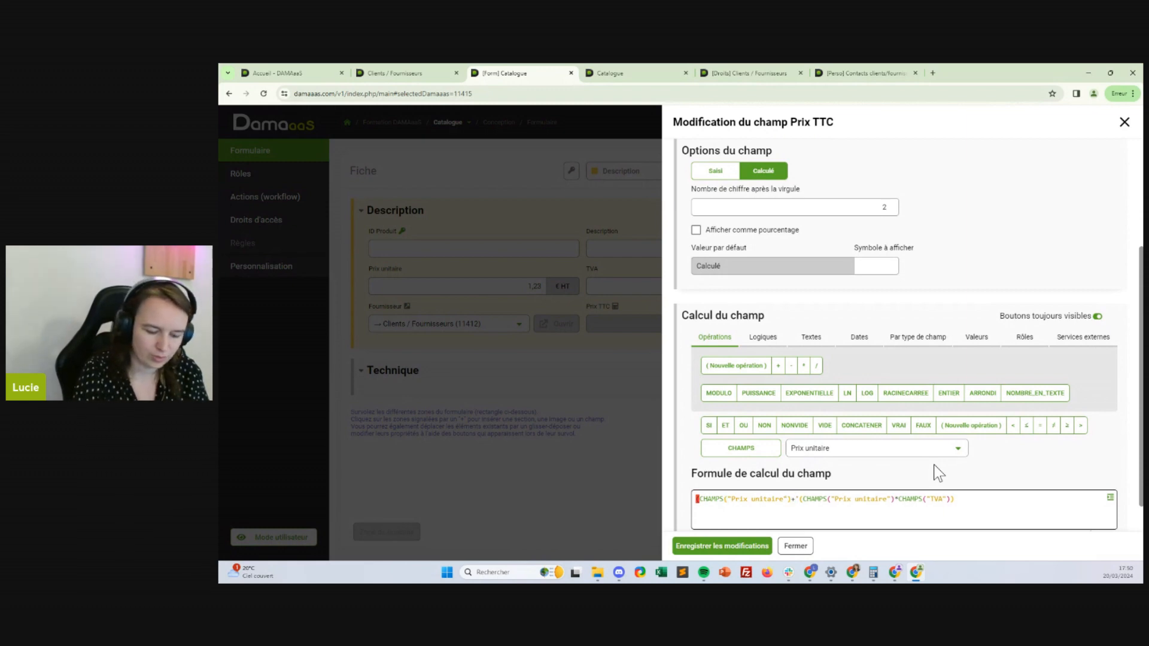
key(Delete)
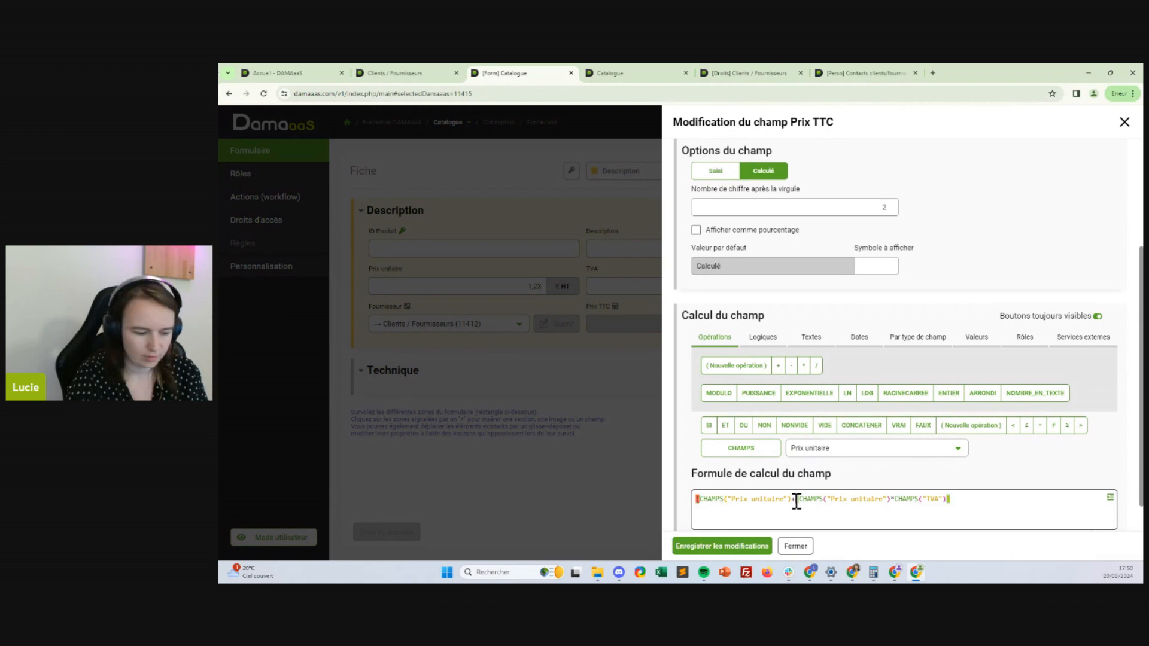
text((()
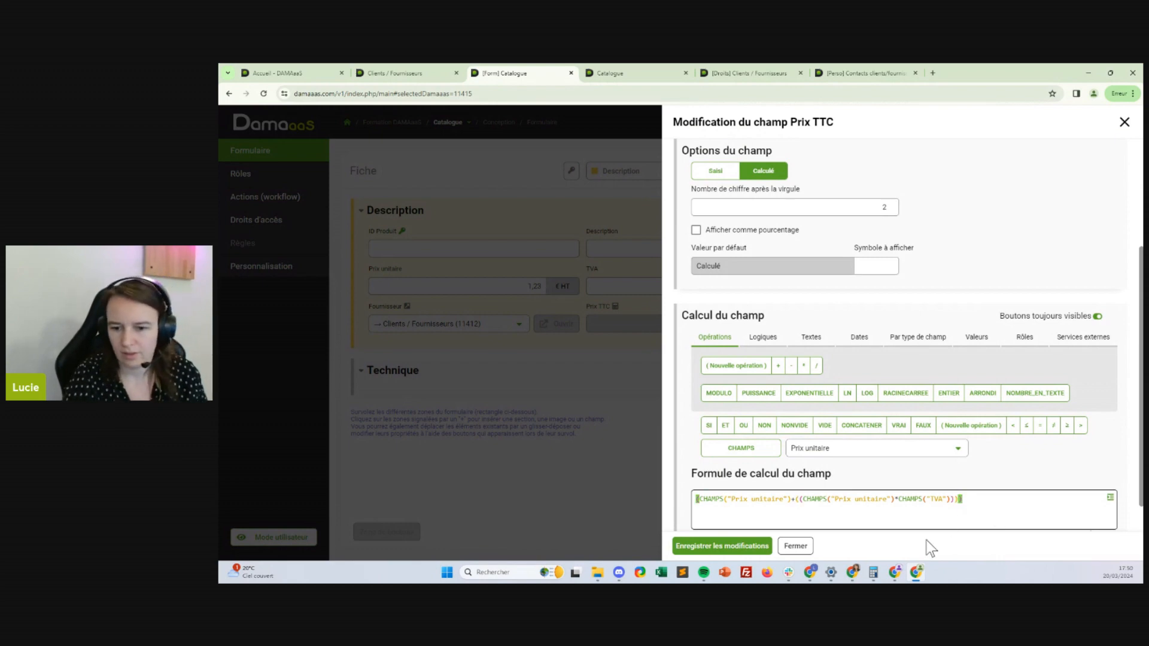
click(799, 499)
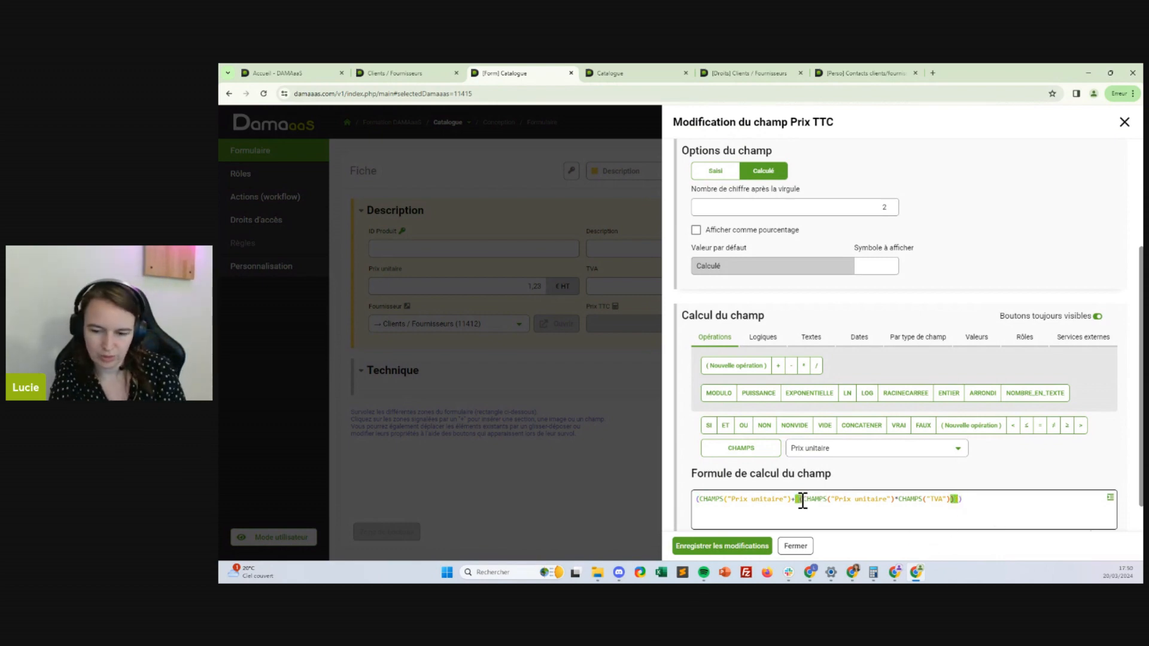
click(969, 501)
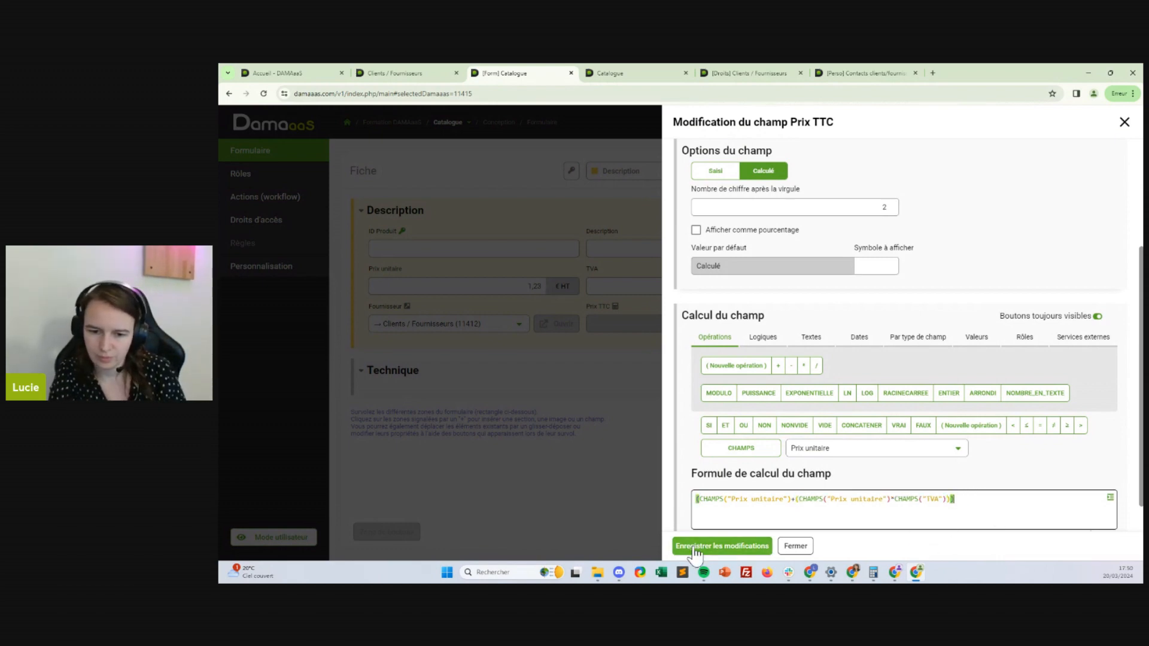
click(726, 546)
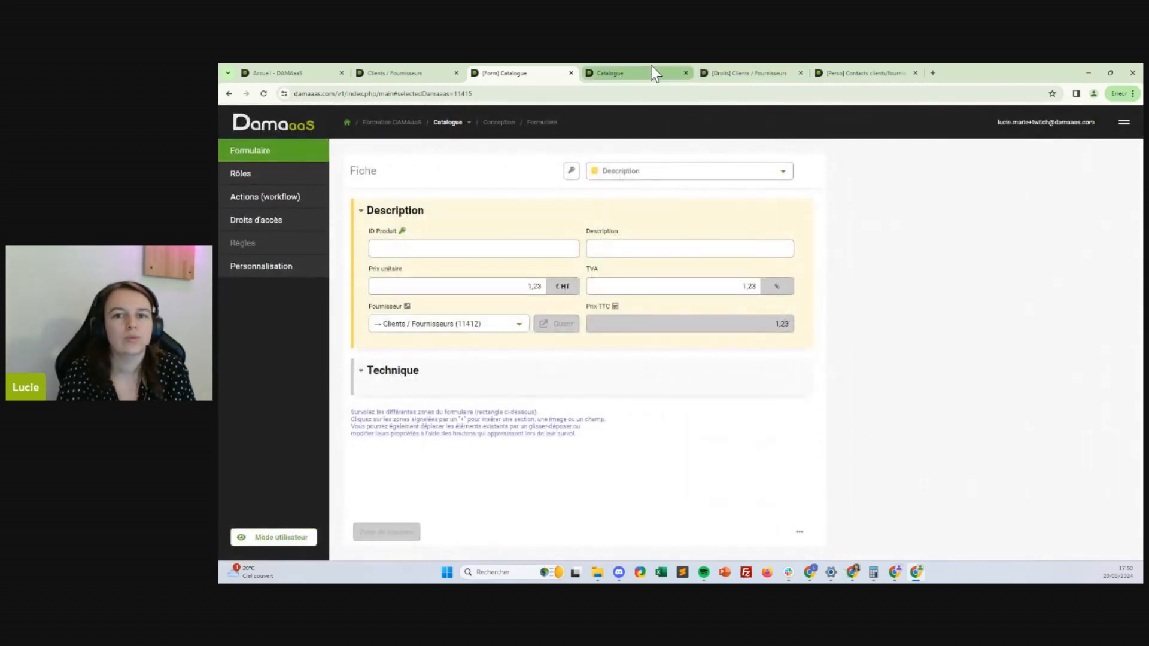
click(842, 72)
click(553, 73)
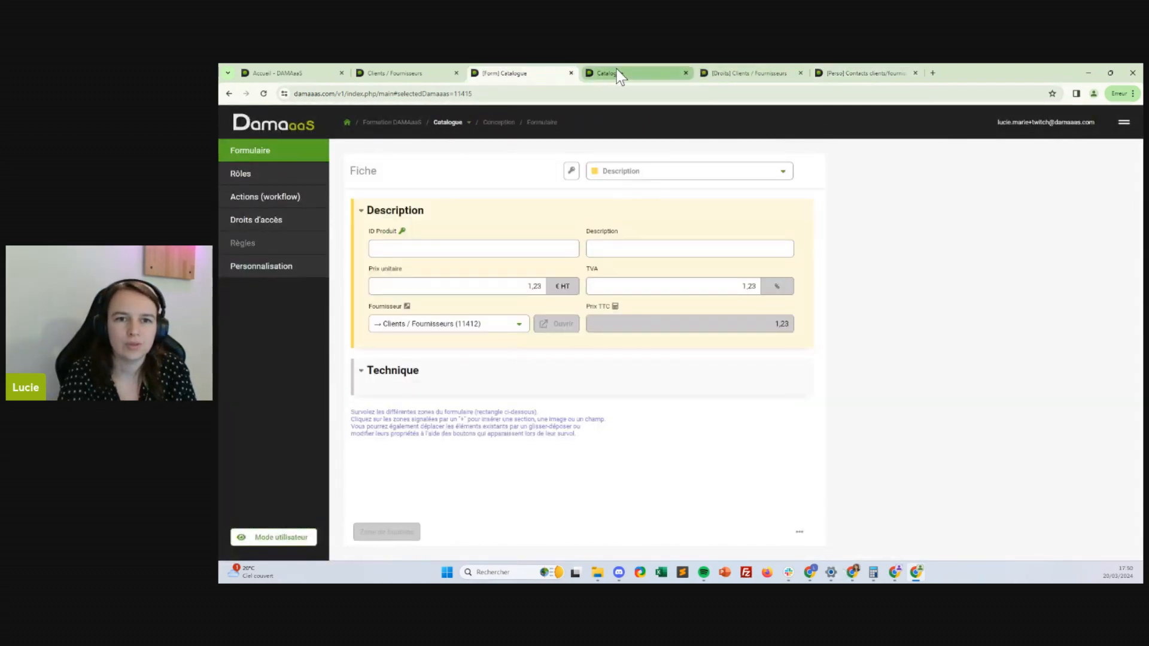
Refresh the Catalogue list, change Produit 1's unit price from 100.00 to 500.00, and save
click(613, 70)
click(1116, 244)
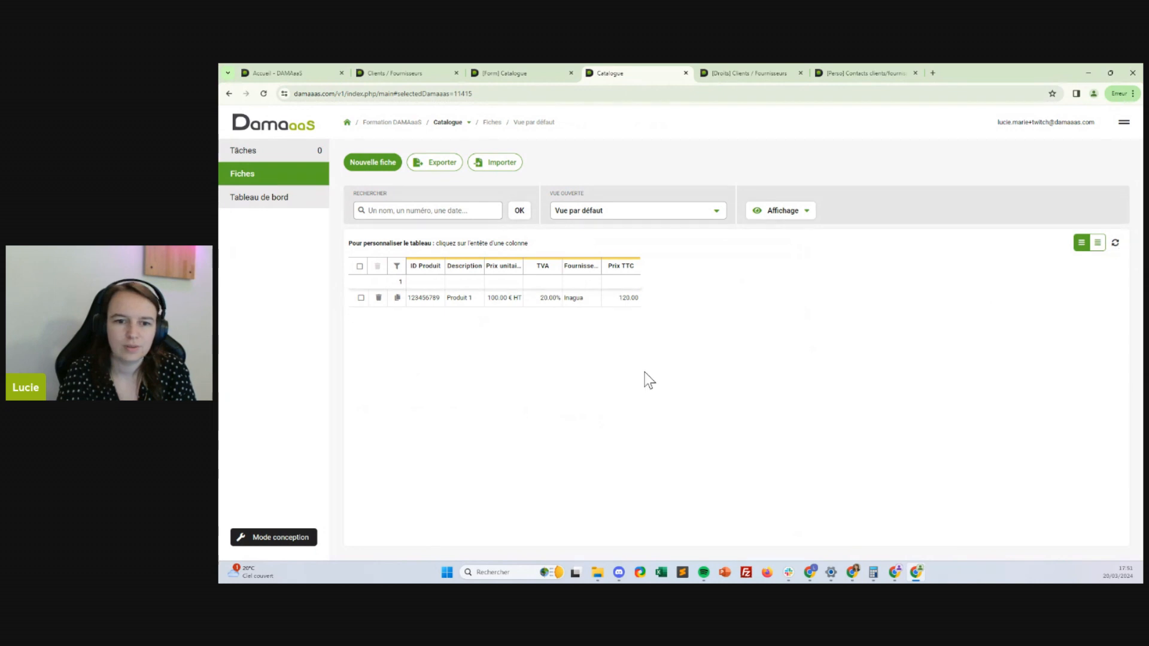
click(483, 301)
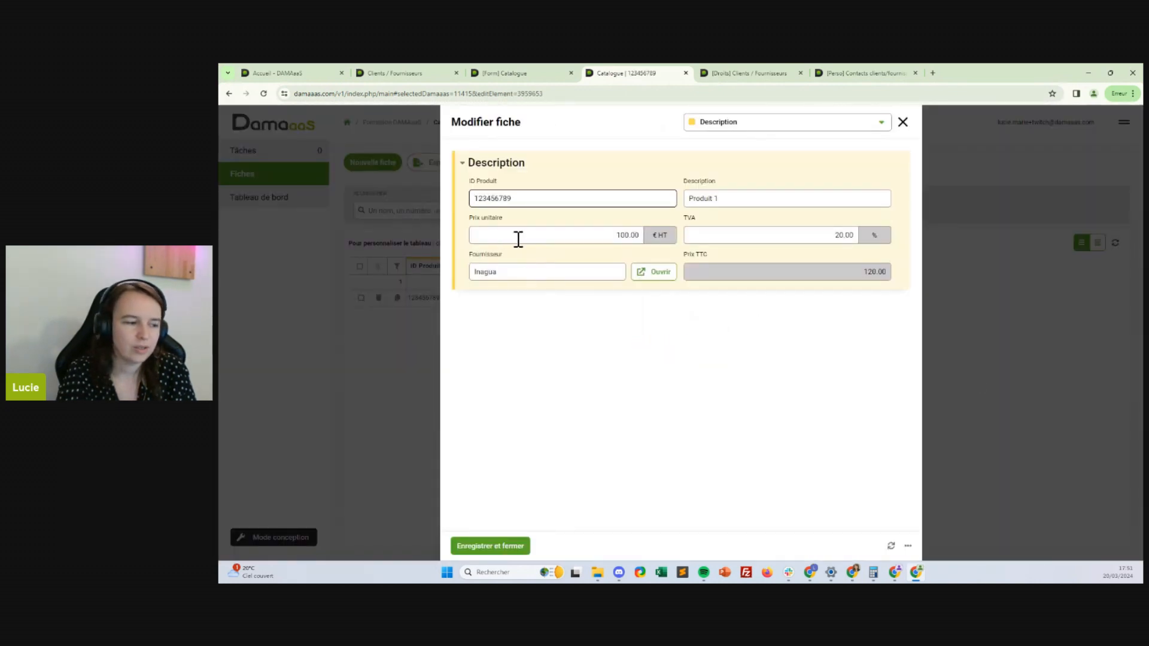
drag(836, 235, 857, 235)
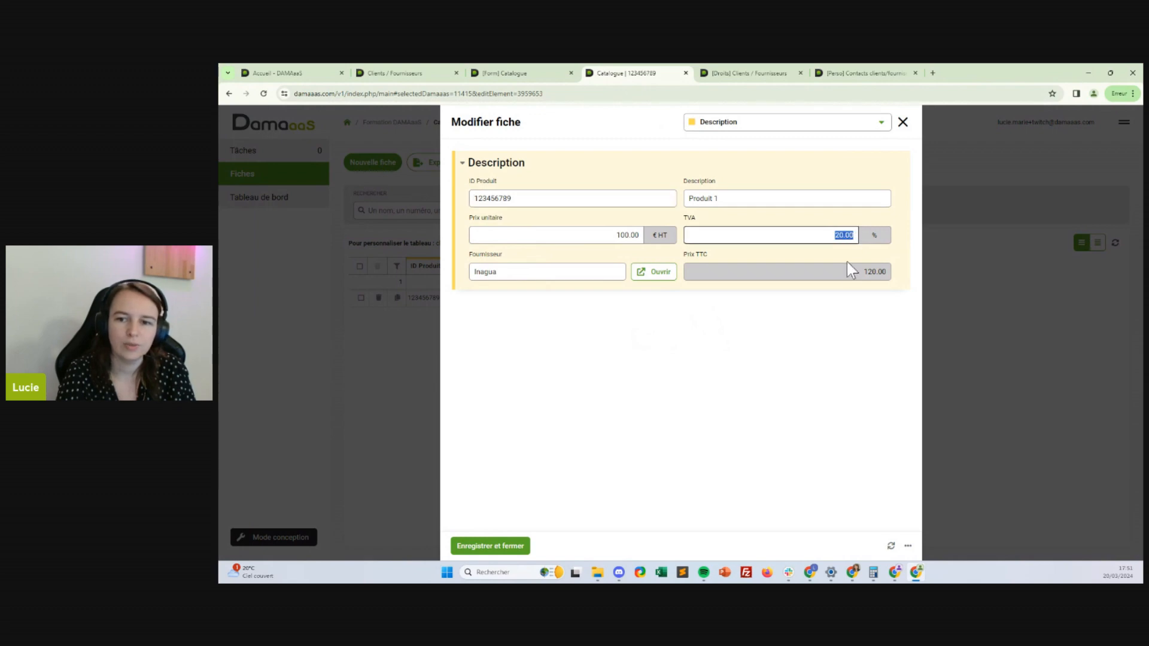
click(879, 276)
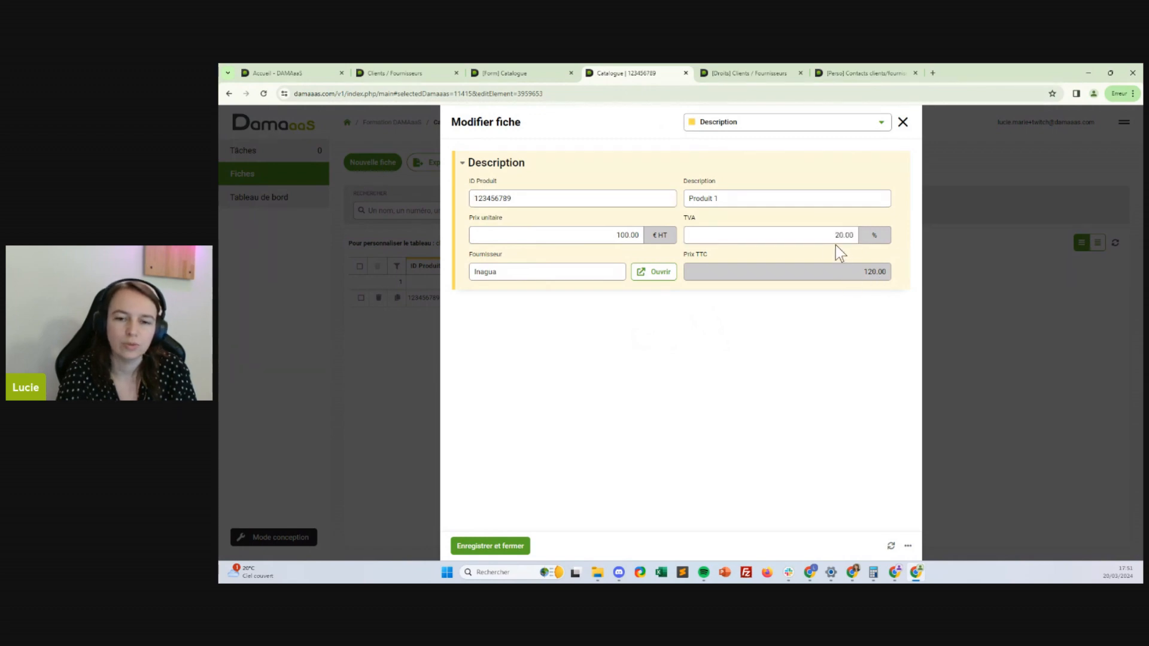
double_click(625, 240)
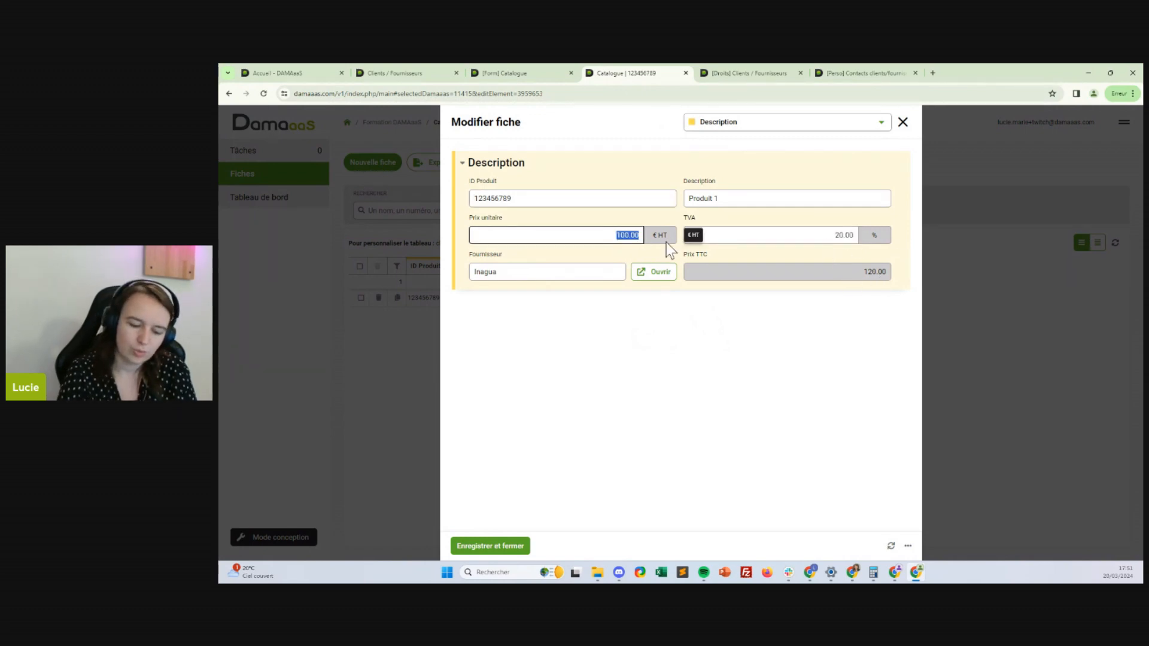
text(500)
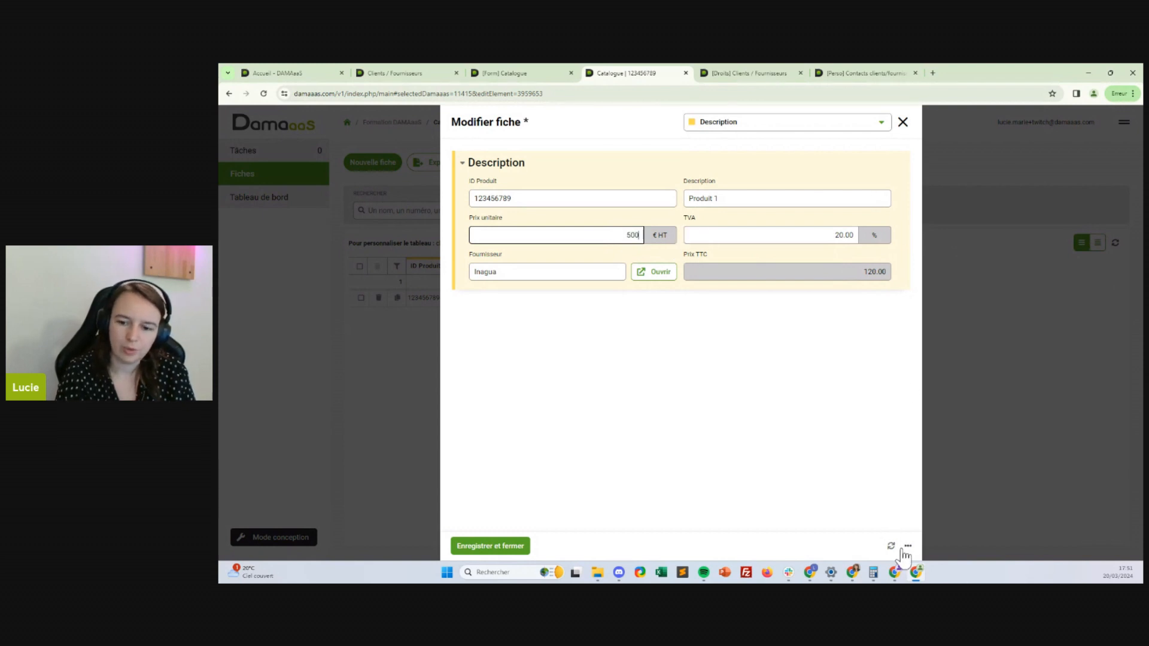
click(907, 546)
click(857, 546)
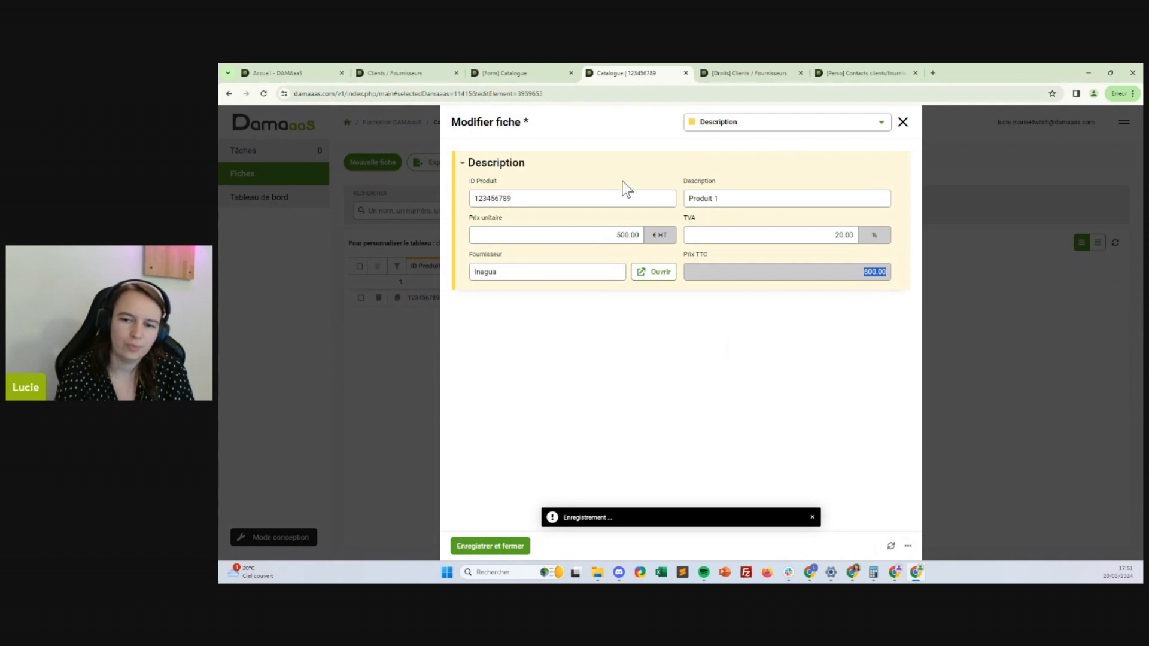
double_click(622, 235)
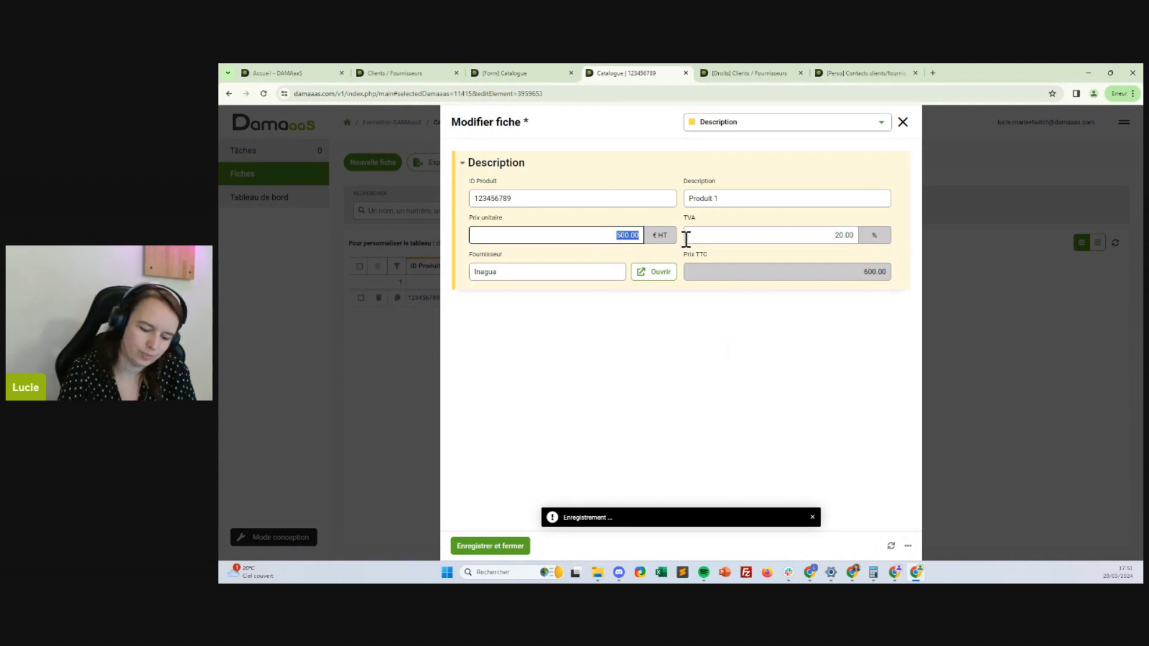
click(533, 494)
click(489, 546)
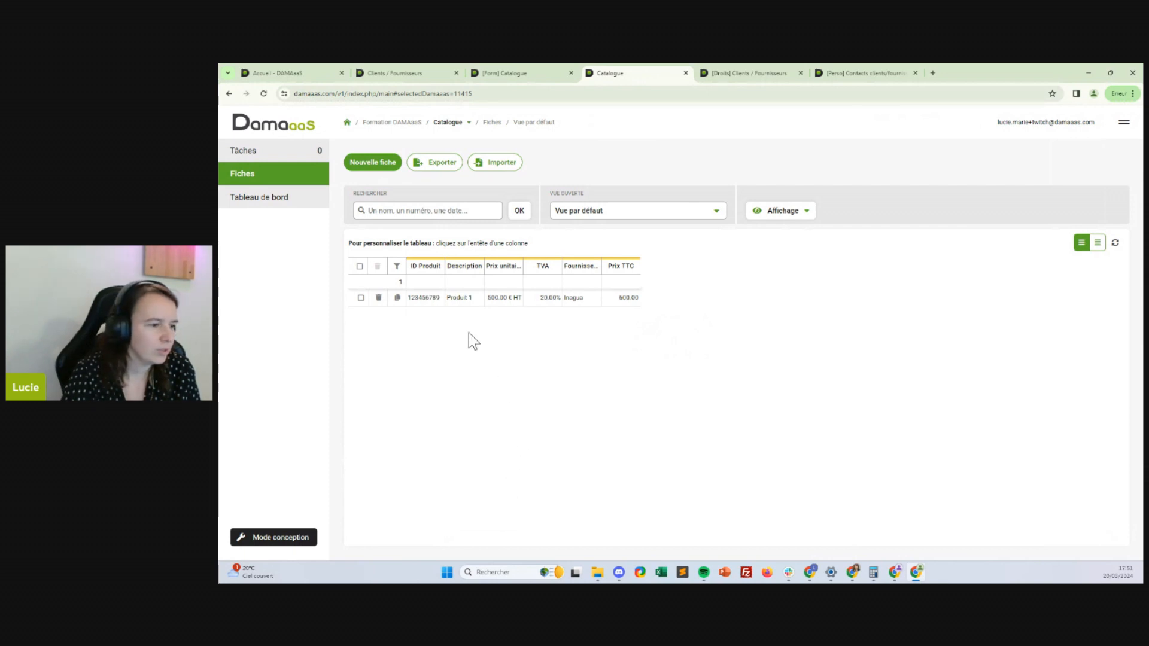
Move between the open tabs, closing the DAMAaaS home page, to find Clients / Fournisseurs access rights
click(517, 73)
click(407, 73)
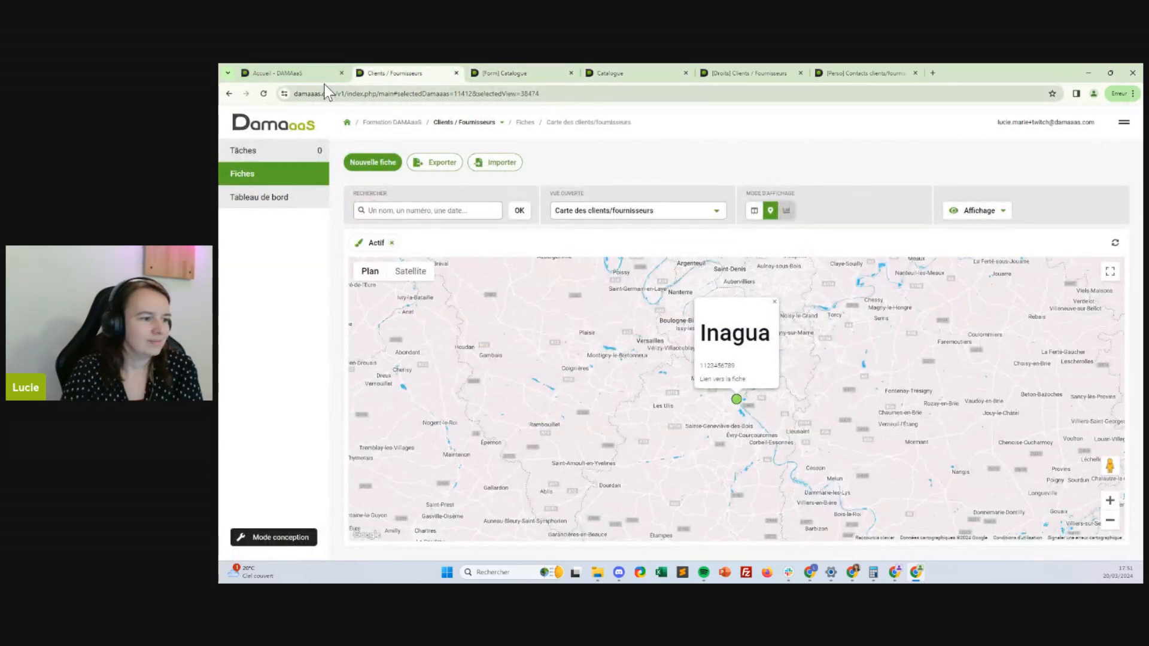
click(314, 76)
click(409, 76)
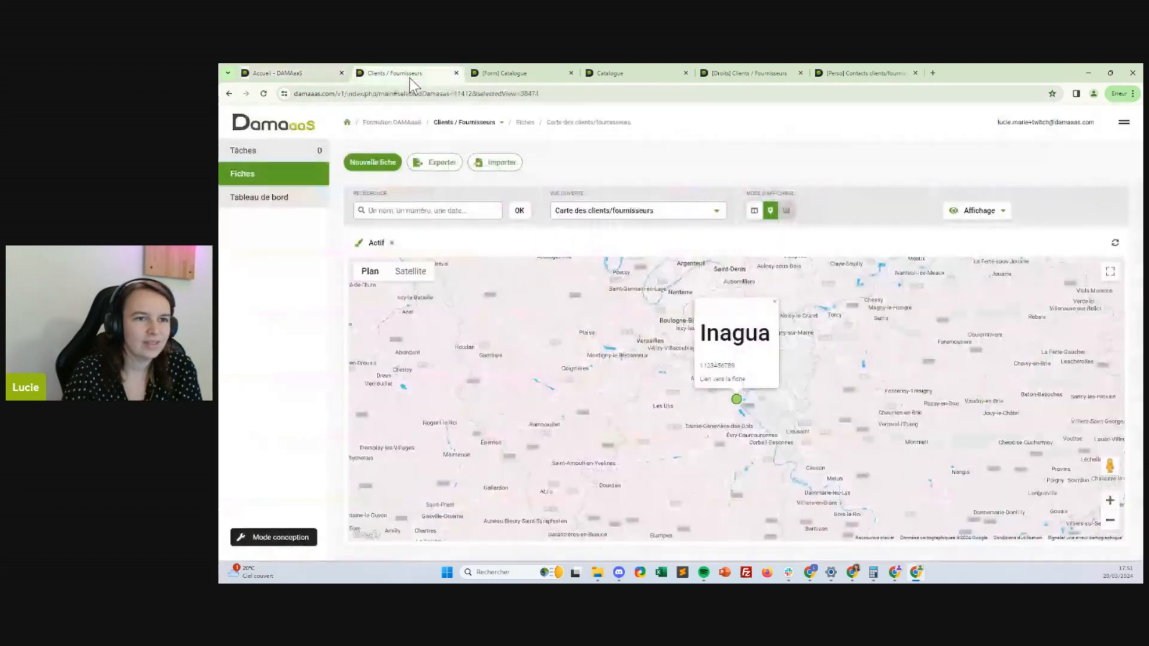
click(342, 73)
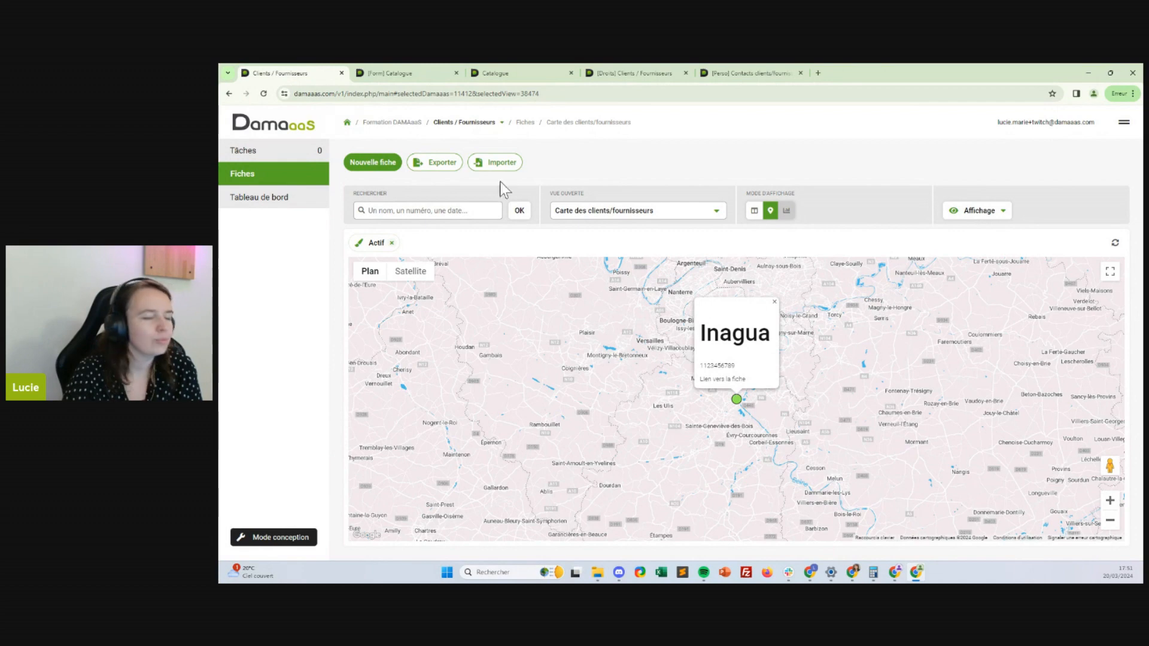
click(748, 72)
click(623, 77)
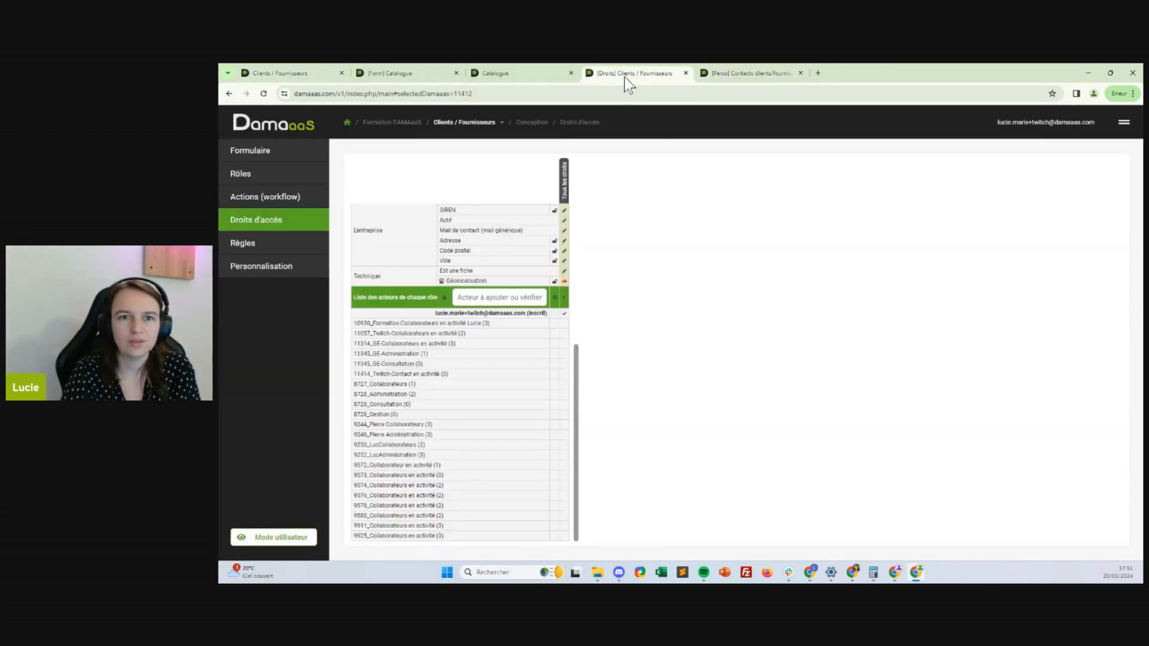
click(505, 75)
click(746, 72)
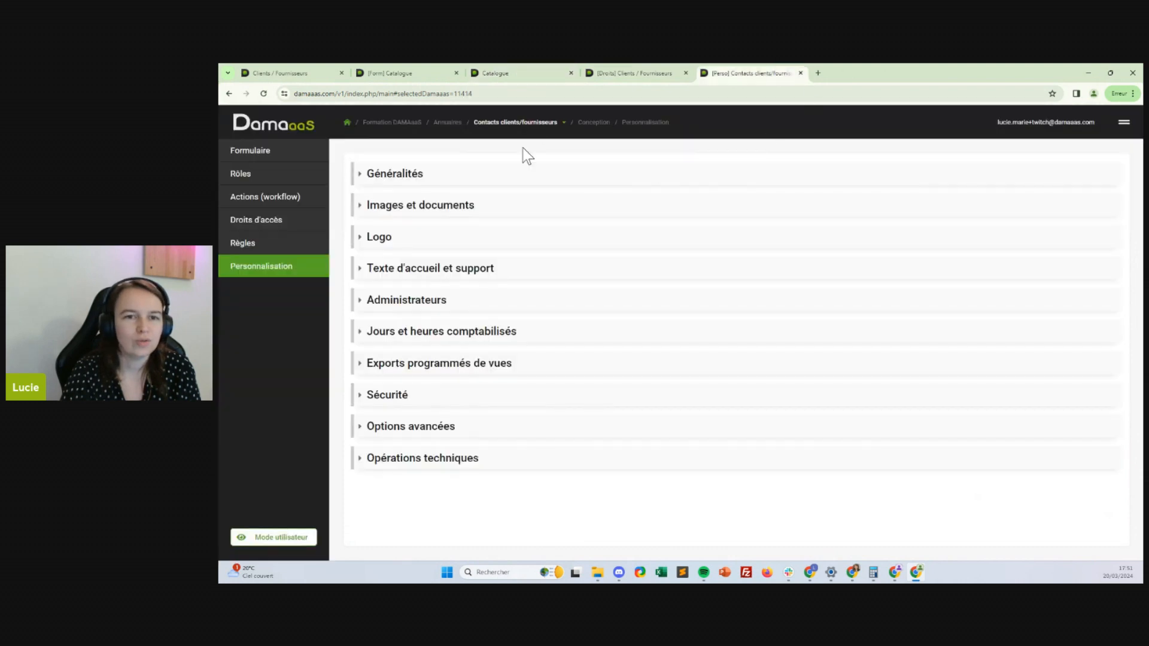
Close the Catalogue design tab and select 11057_Twitch-Collaborateurs en activité in Clients / Fournisseurs access rights
click(638, 71)
click(515, 74)
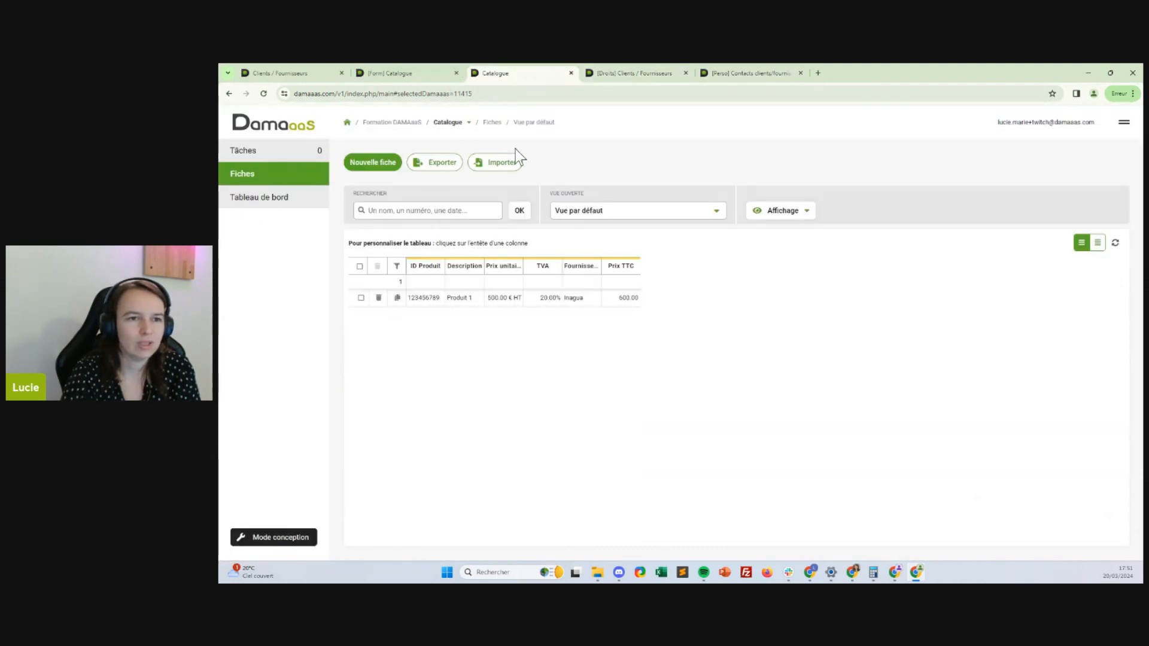
click(412, 70)
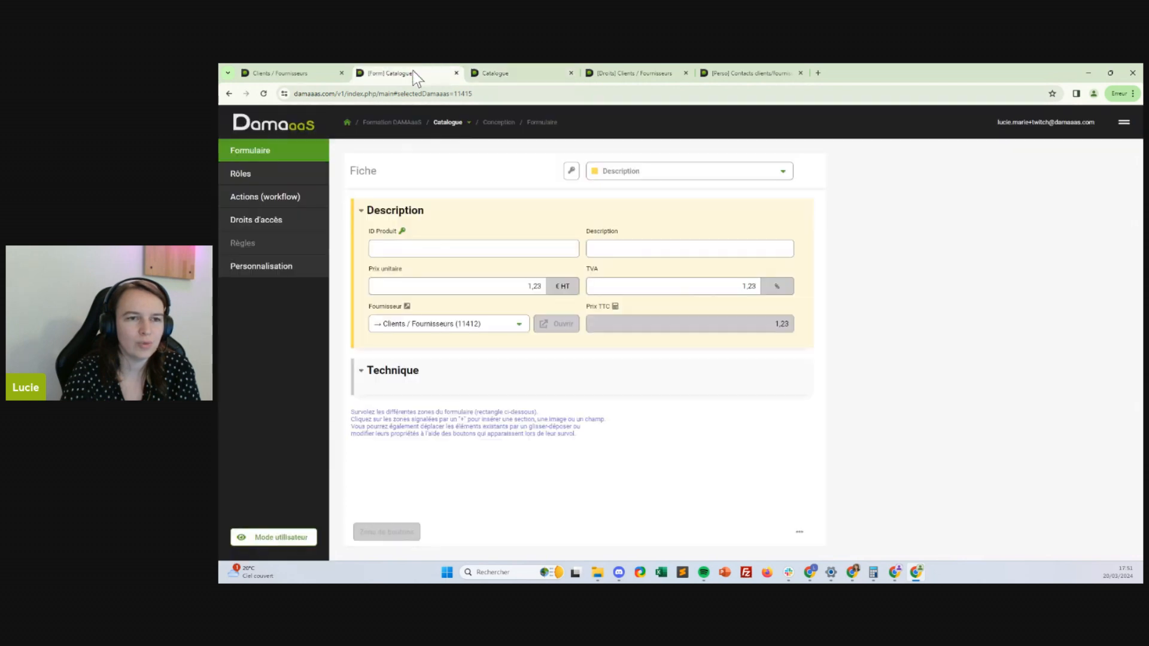
click(457, 73)
click(544, 74)
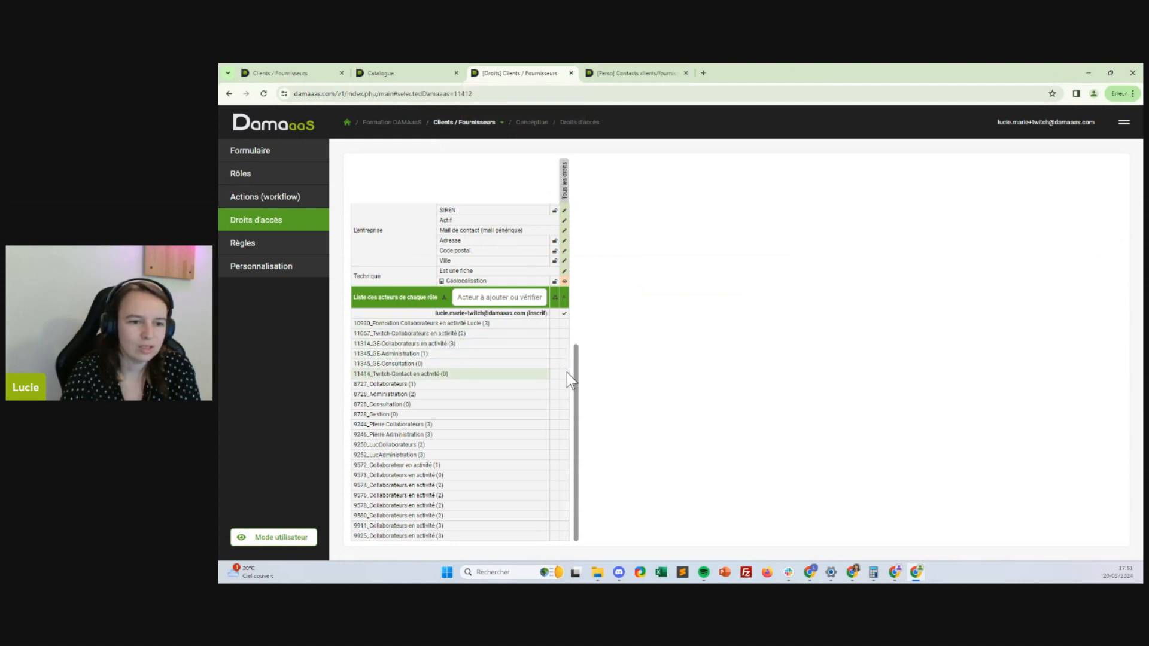
click(563, 332)
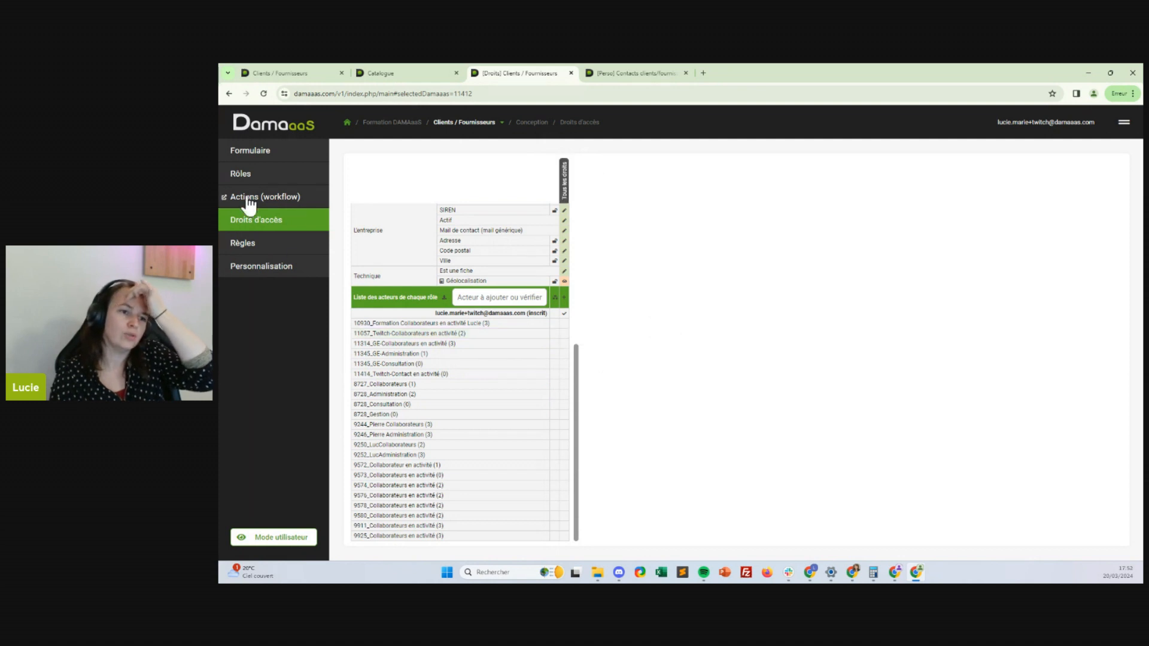
Add Consultation and Gestion roles to Clients / Fournisseurs, with Gestion listed first
click(256, 177)
click(412, 191)
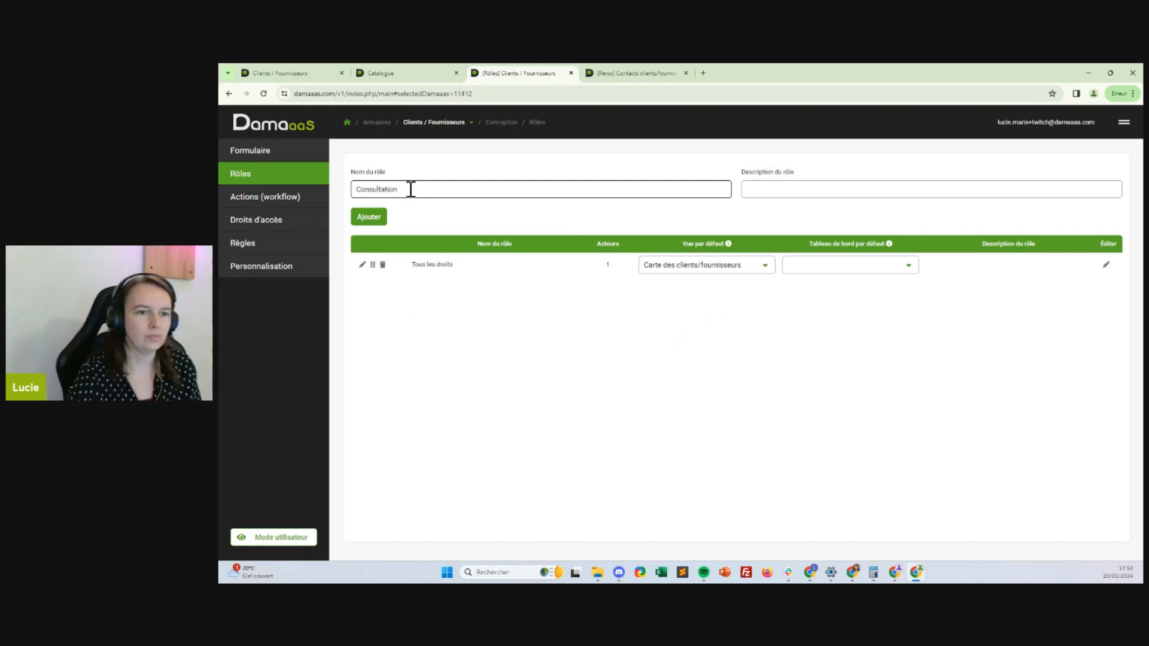
drag(410, 189, 297, 205)
click(369, 216)
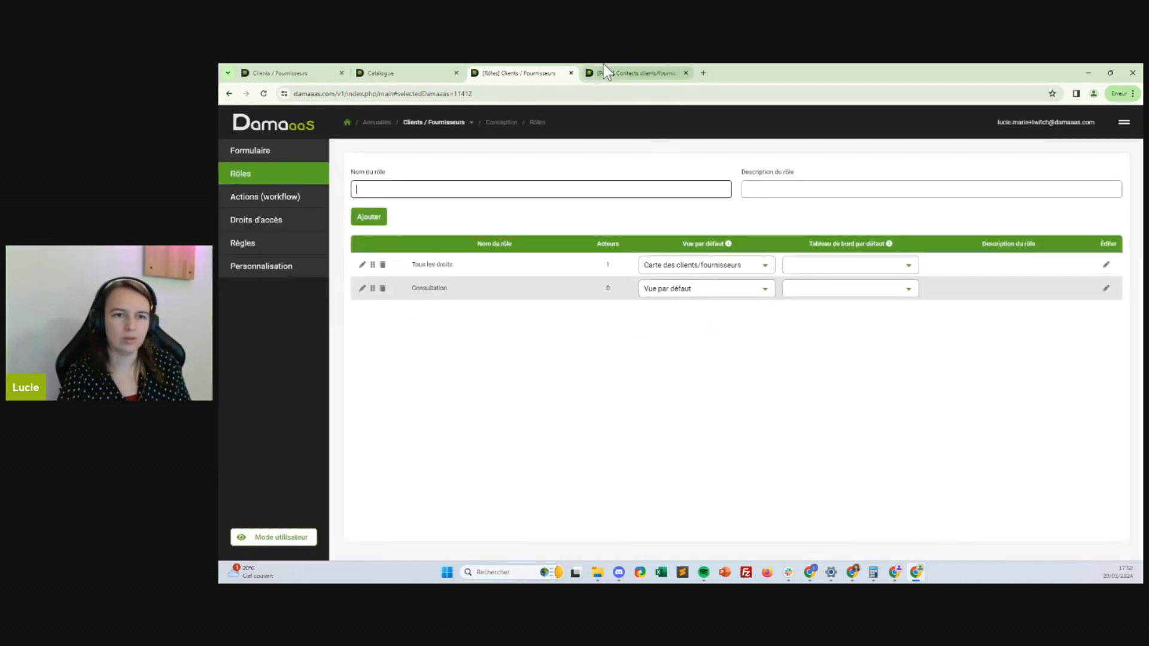
click(660, 79)
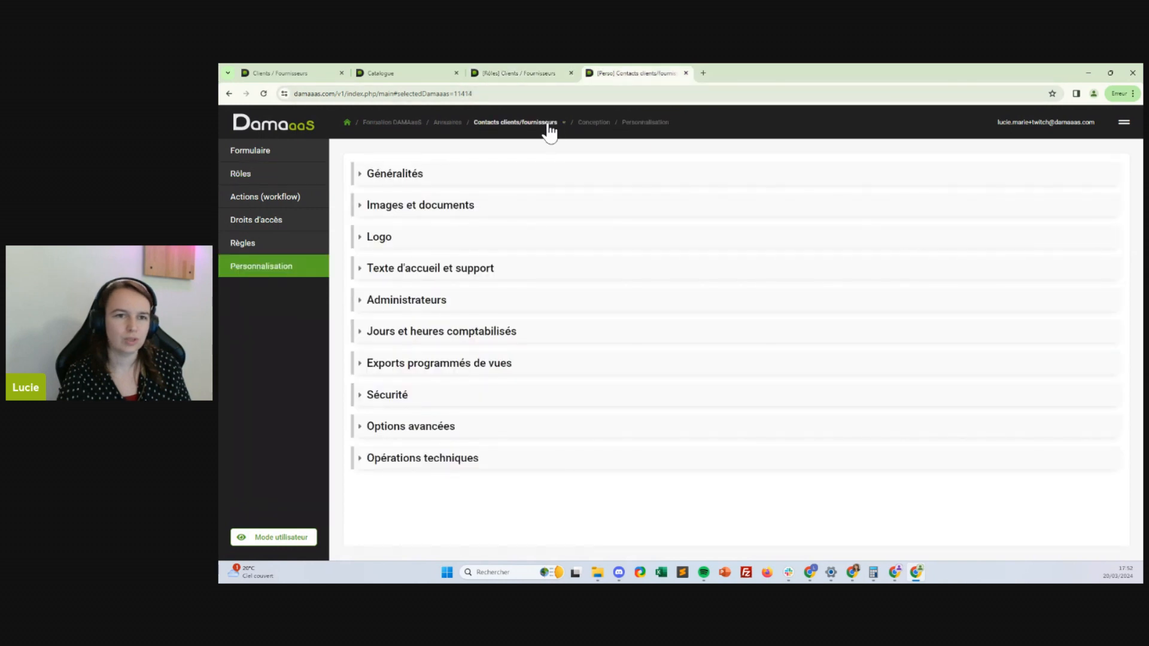
click(527, 72)
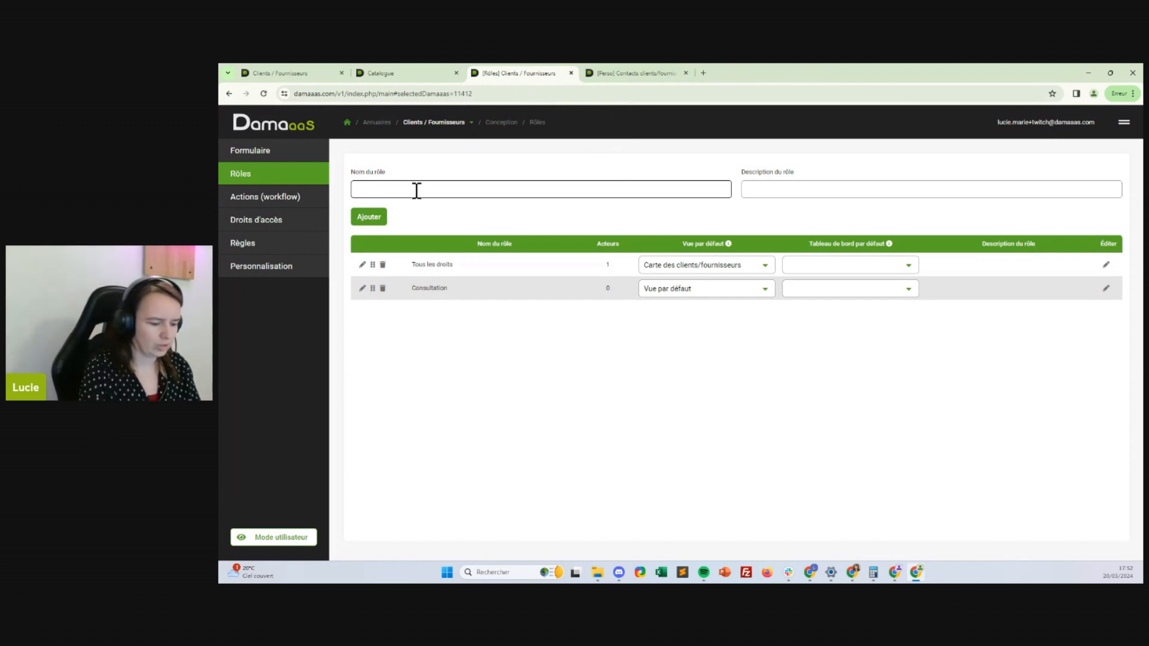
key(Return)
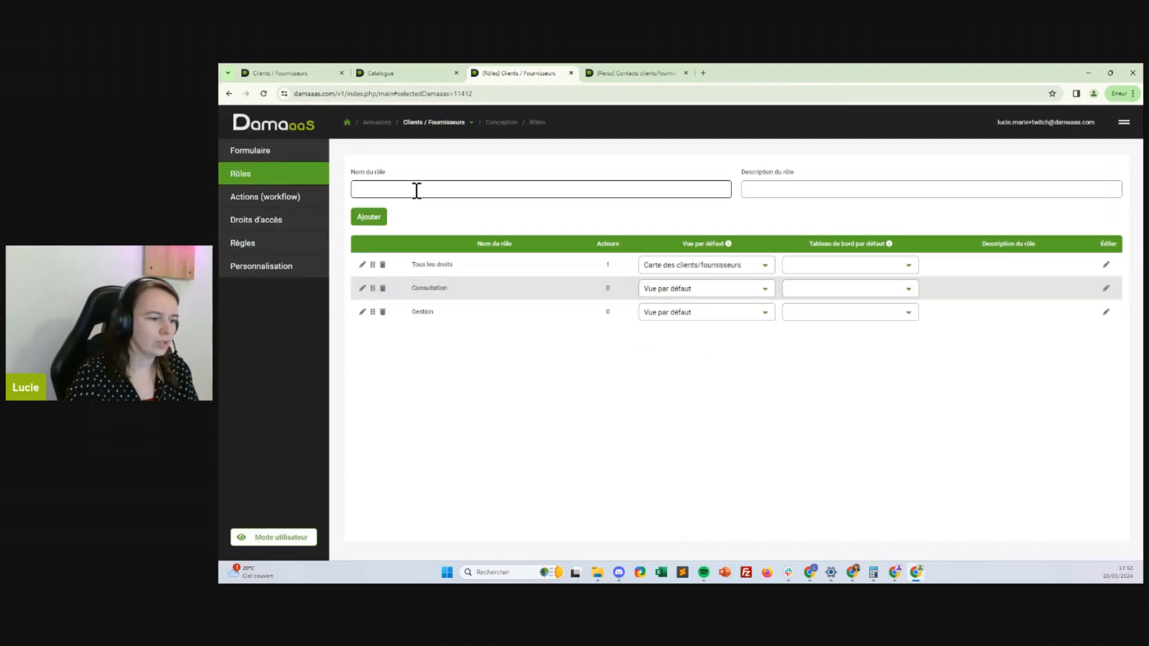
drag(371, 313, 371, 285)
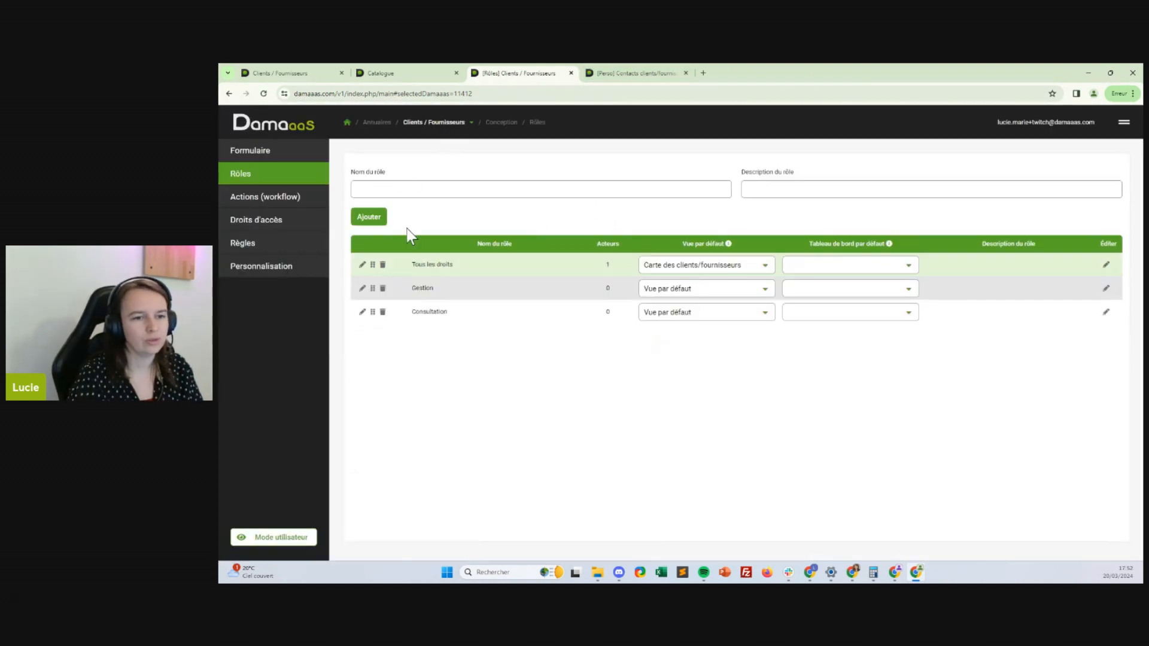
Add Gestion and Consultation roles to the Collaborateurs module
click(464, 123)
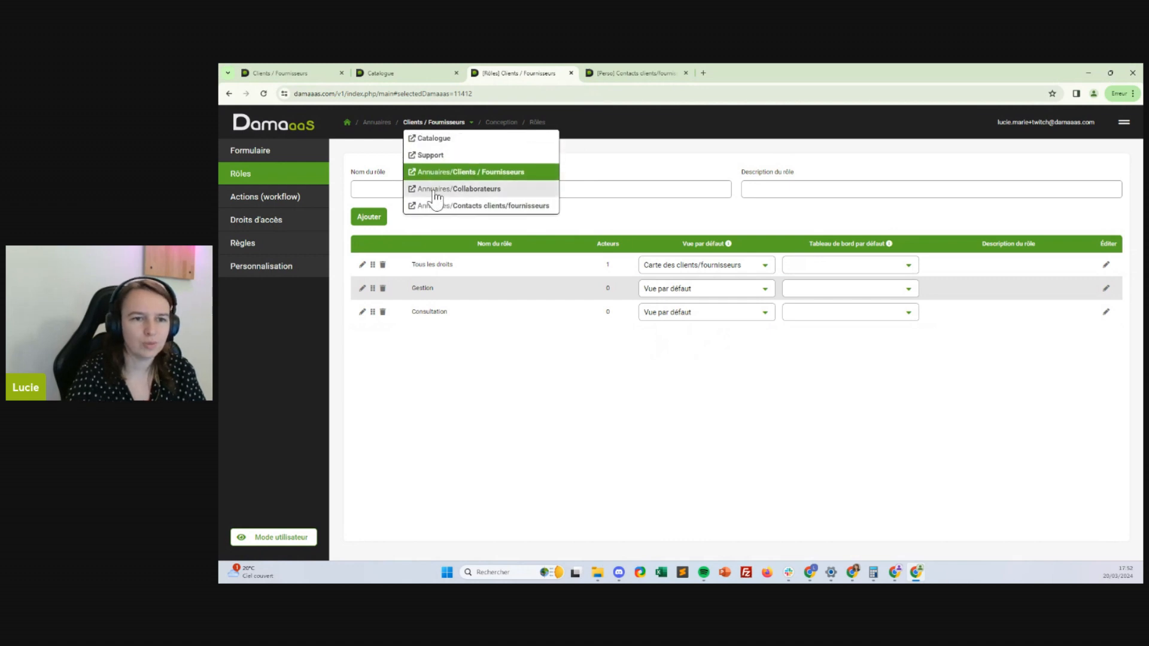
click(433, 190)
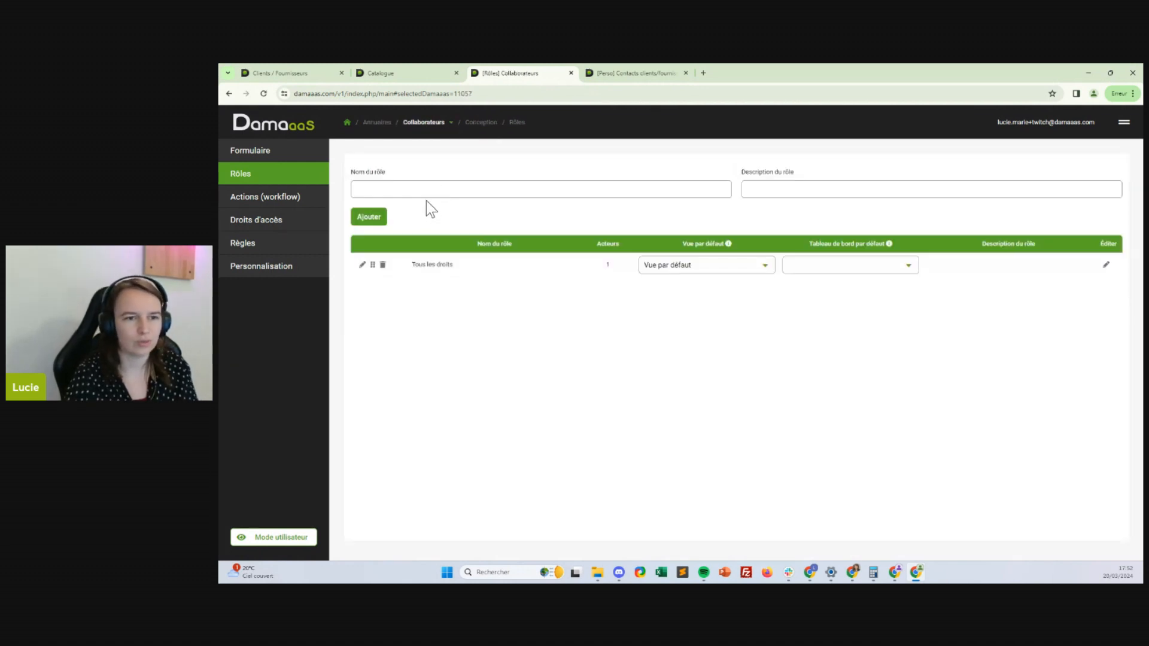
click(425, 190)
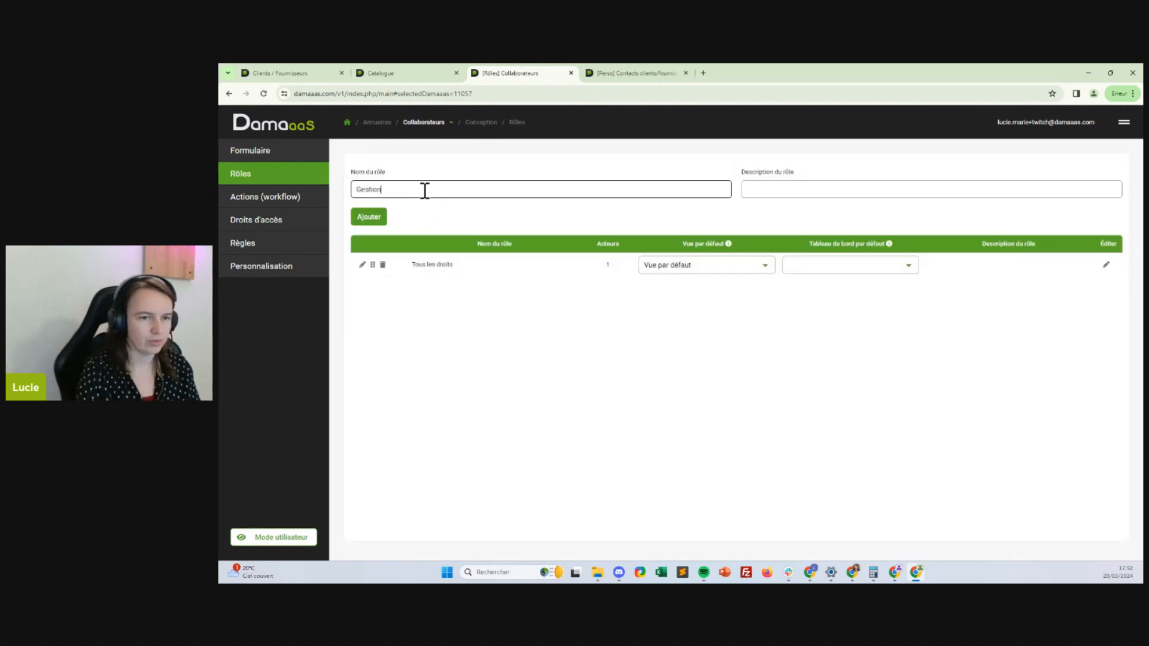
key(Return)
text(Consultation)
key(Return)
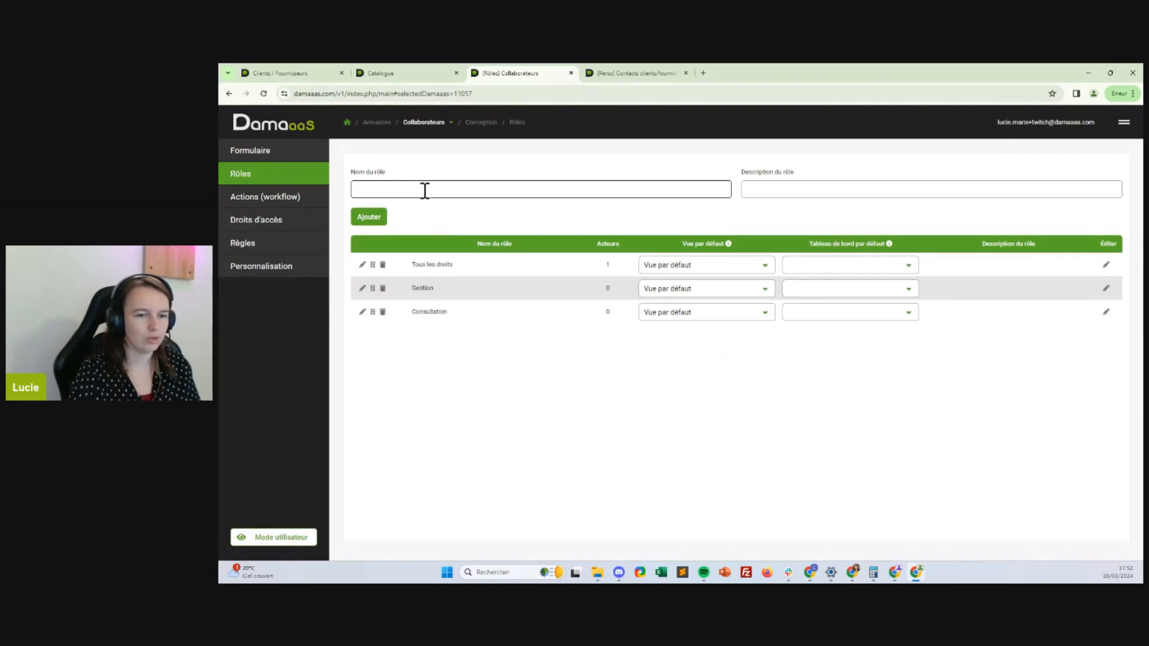
Add Gestion and Consultation roles to Contacts clients/fournisseurs
click(604, 76)
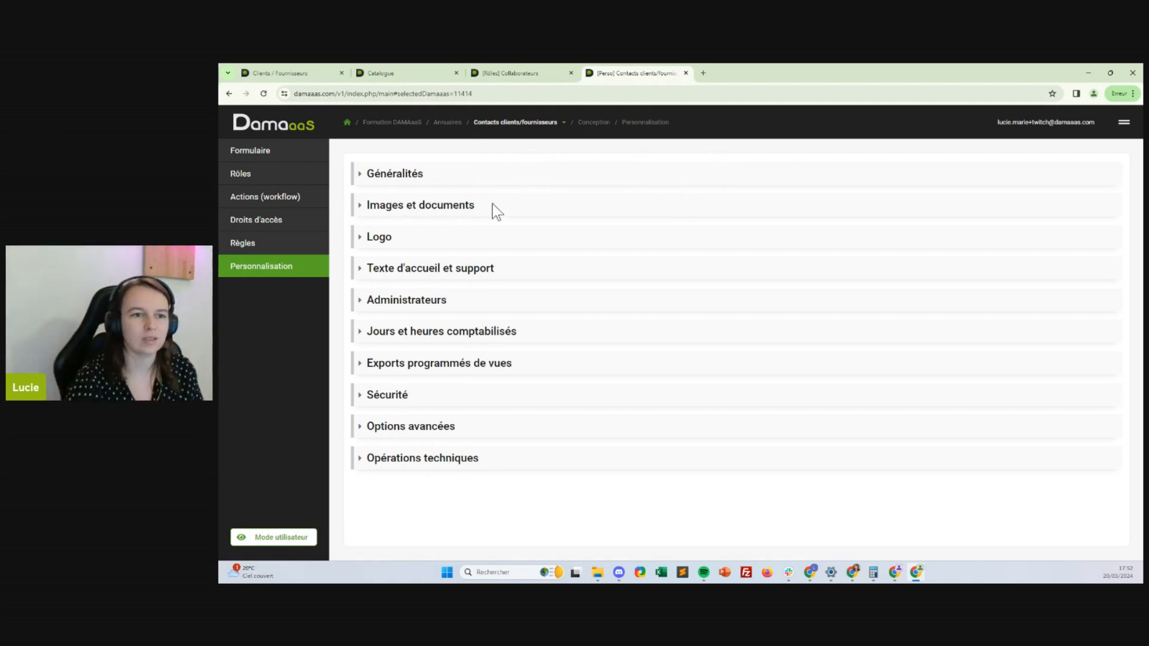
click(251, 177)
click(407, 191)
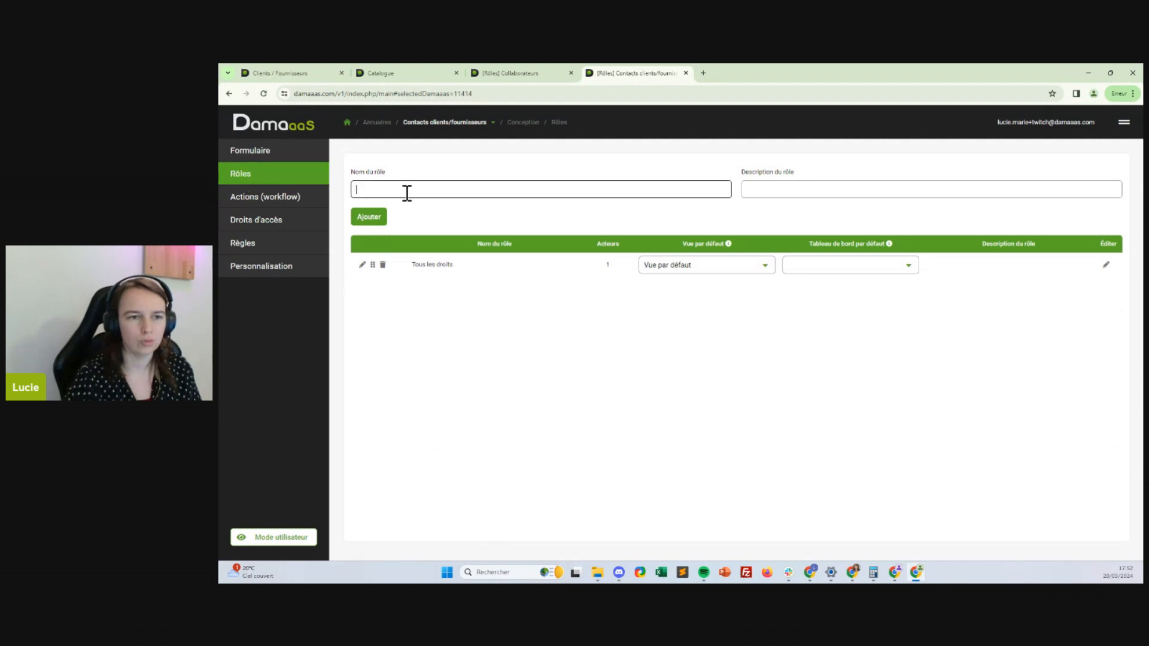
text(Gestion)
key(Return)
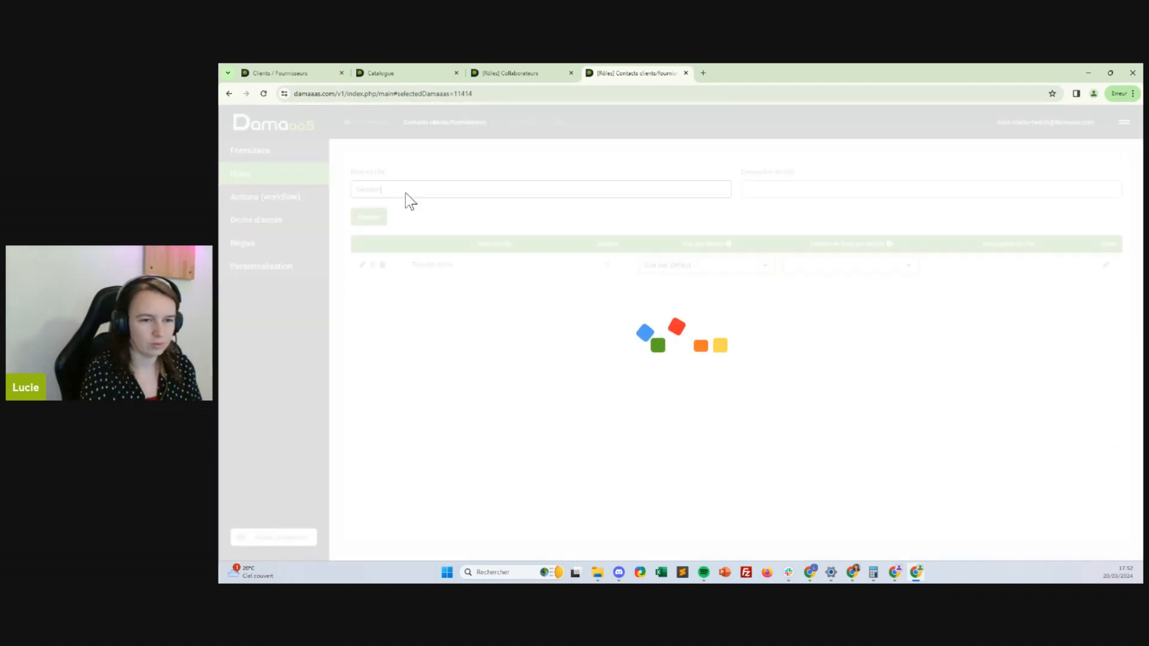
text(Consultation)
key(Return)
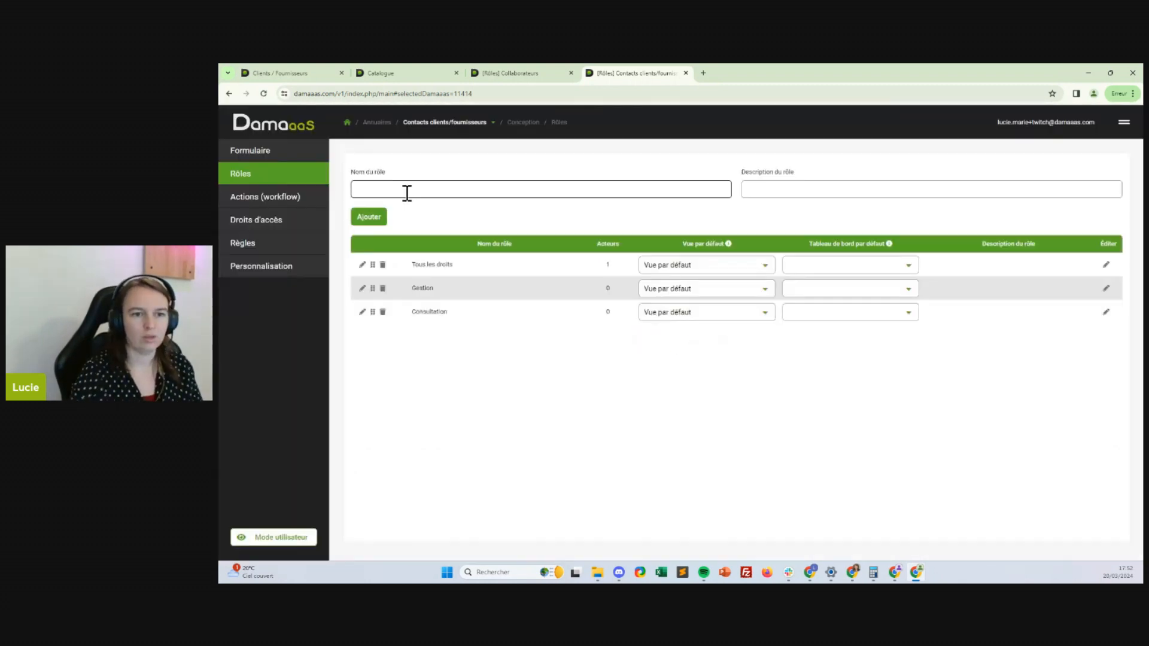
click(432, 126)
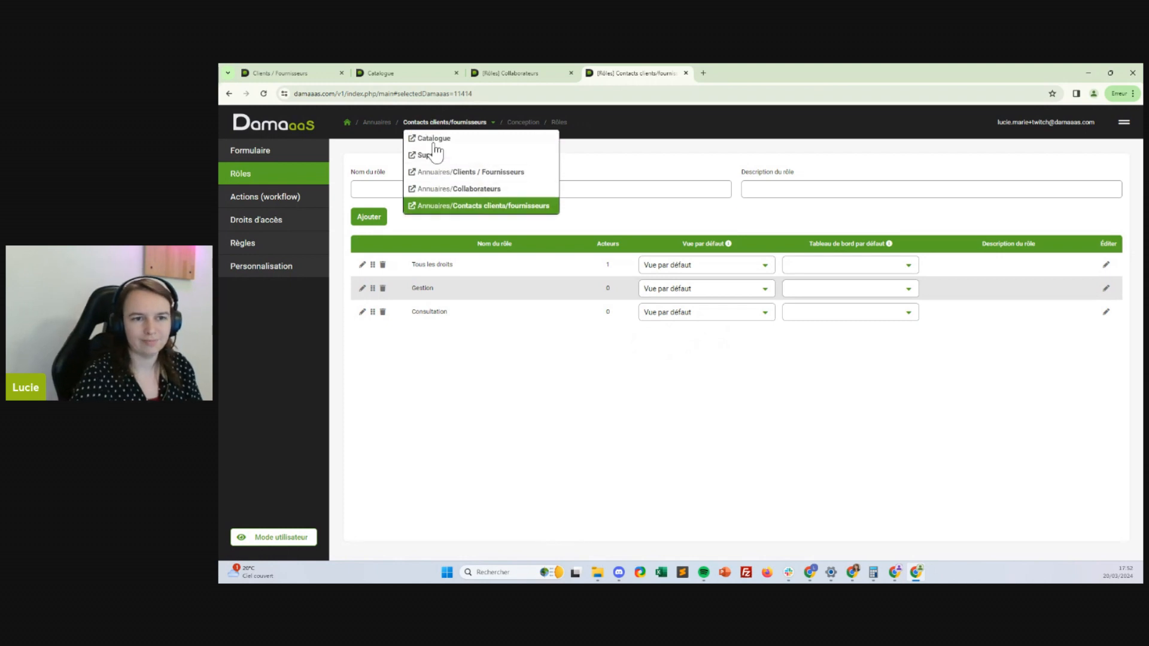
click(435, 141)
Set the Catalogue's Nom du groupe de DAMAaaS to Référentiels under Généralités and save
click(263, 267)
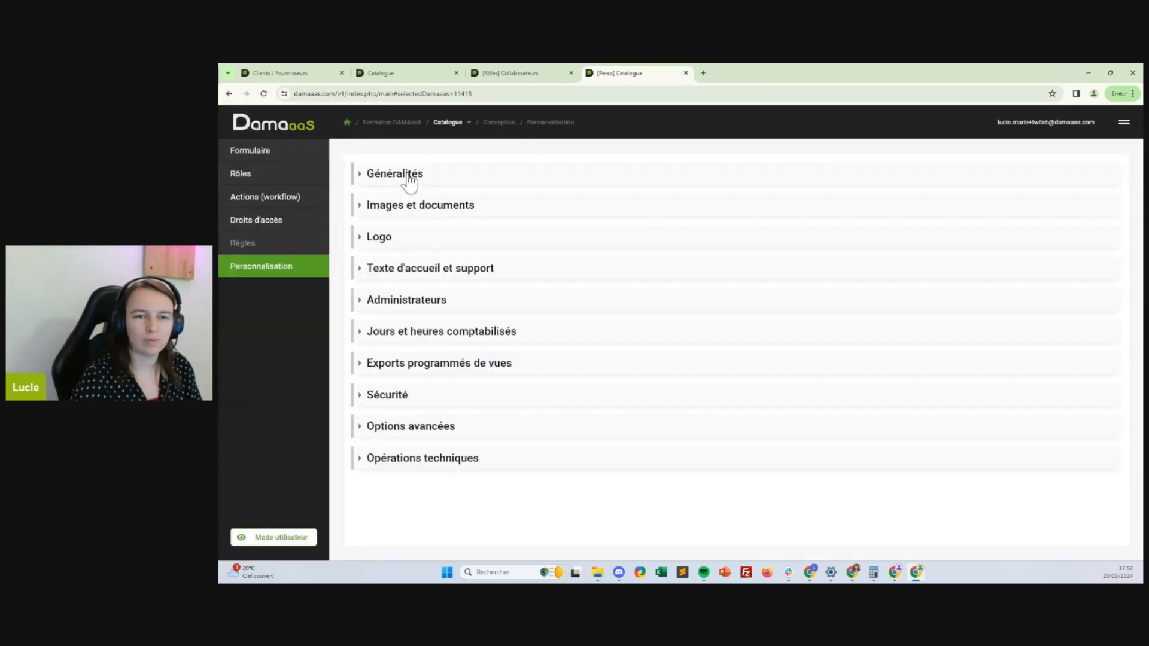
click(396, 178)
click(786, 244)
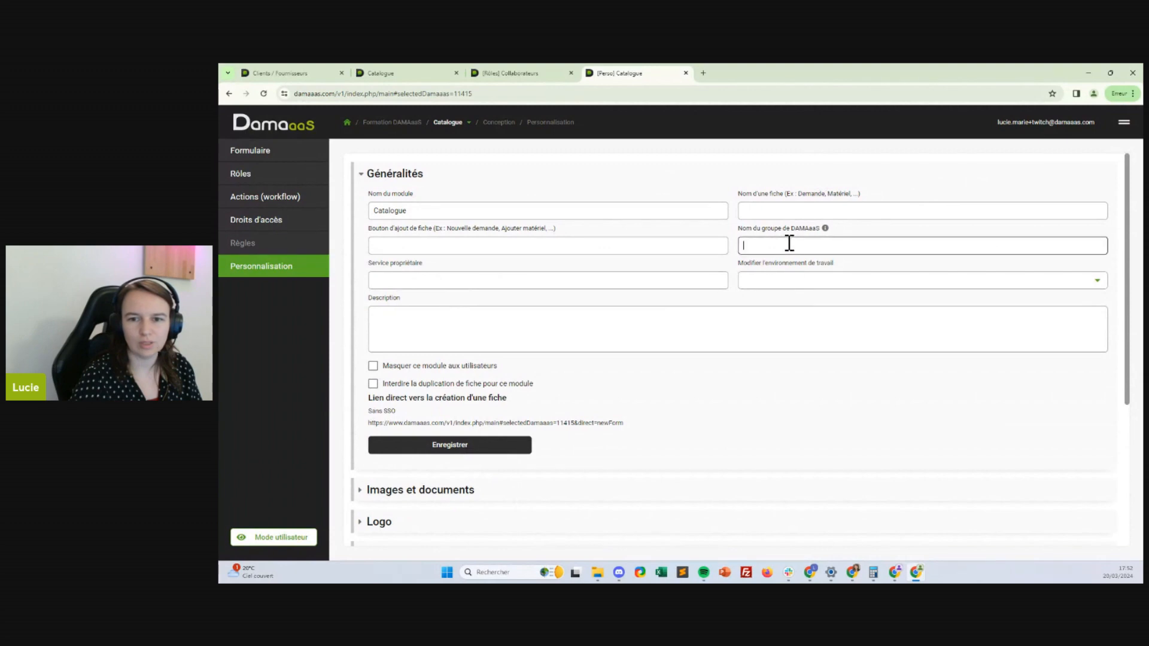
text(Réfét)
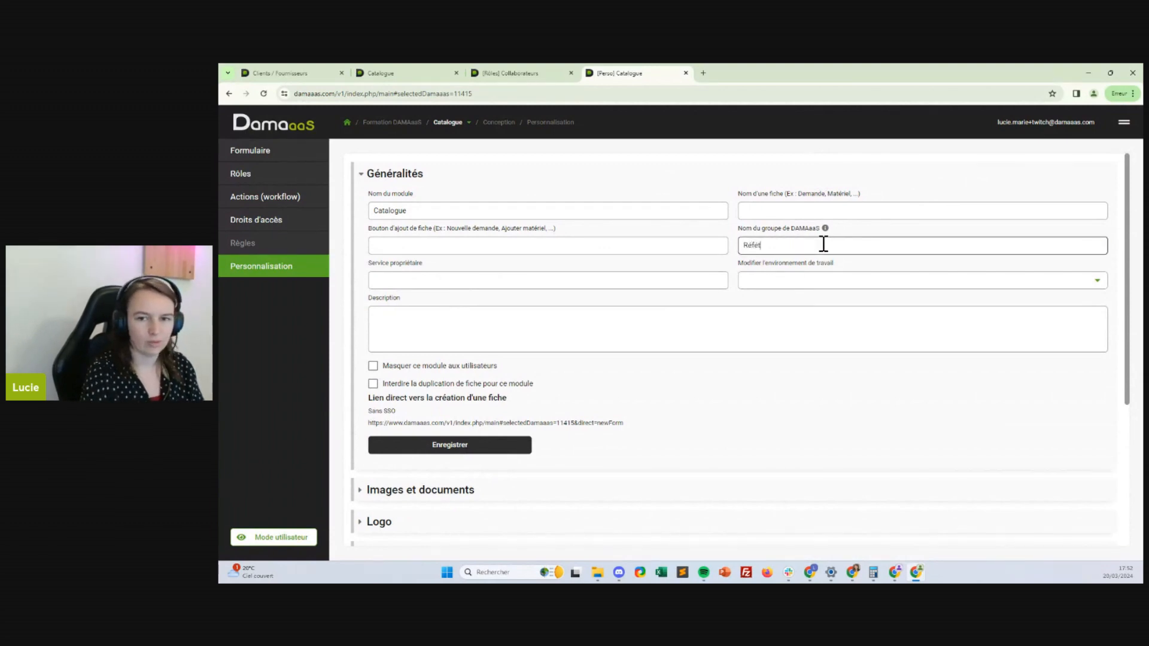
key(BackSpace)
text(rentiels)
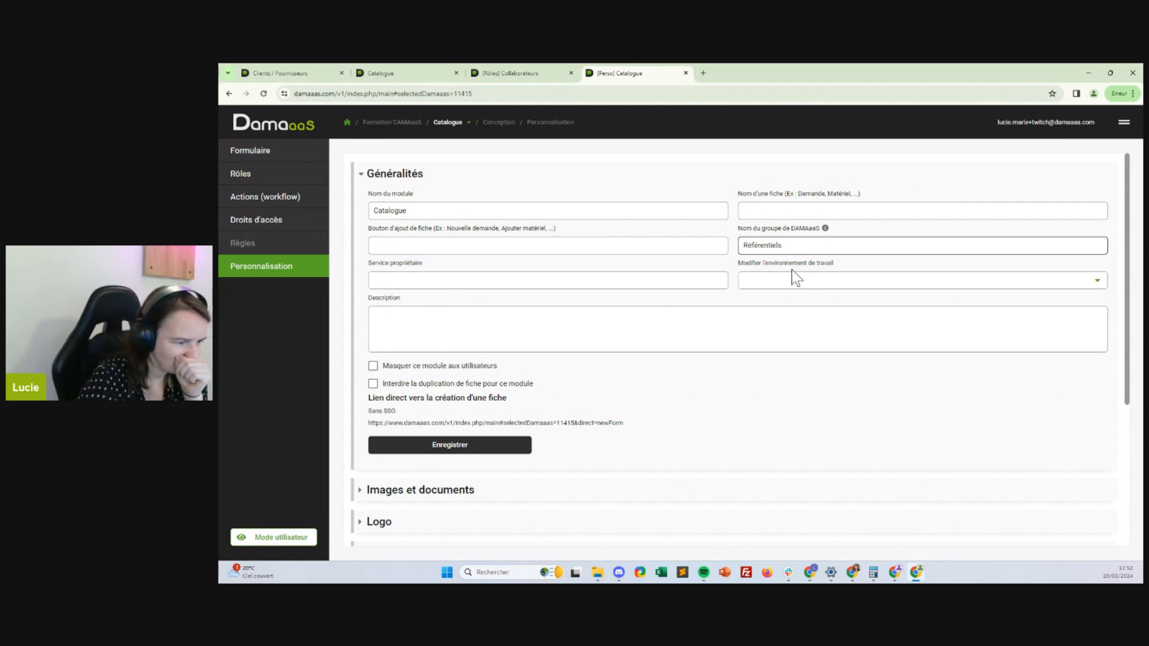
click(475, 443)
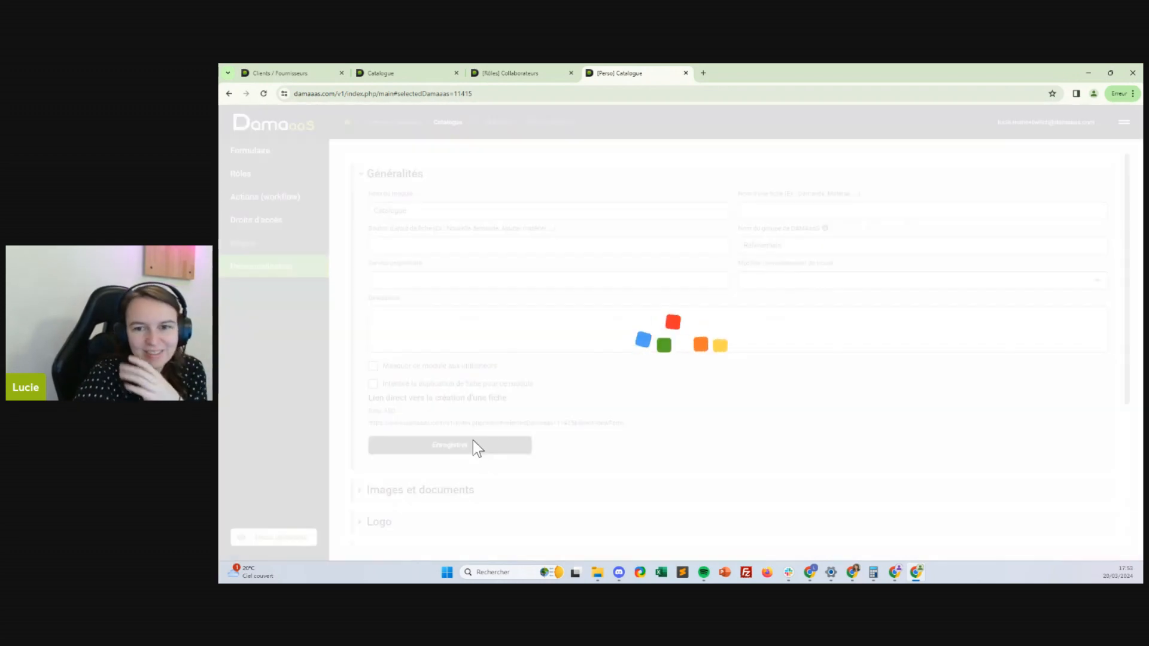
Create the Gestion and Consultation roles on the Catalogue's Rôles page
click(238, 153)
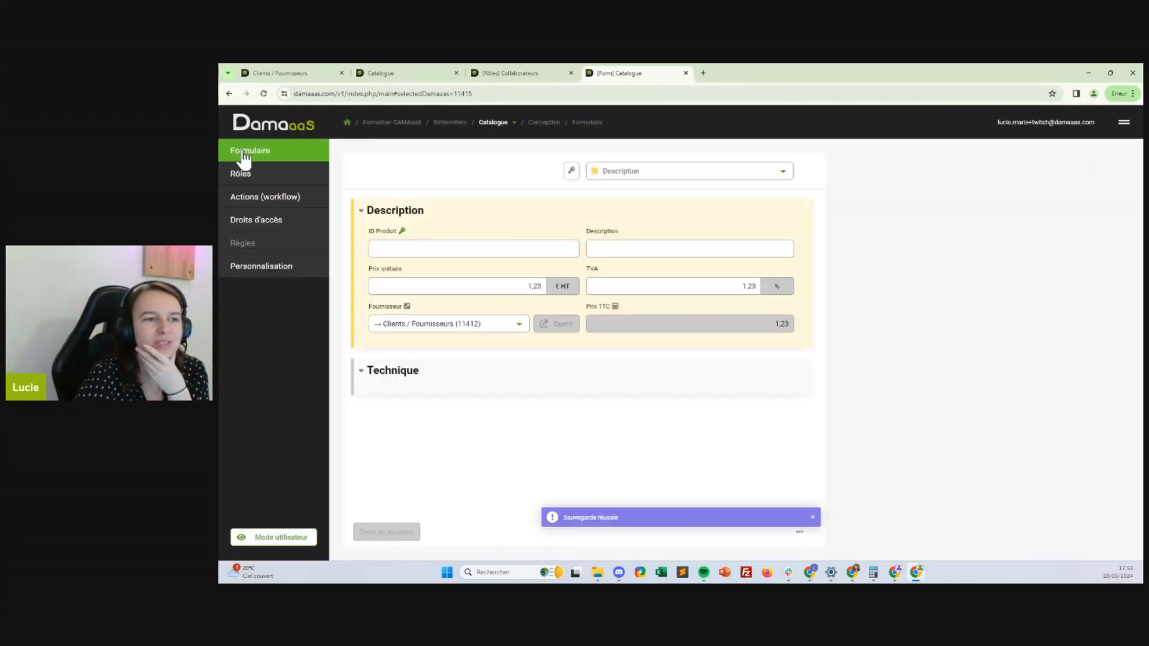
click(243, 175)
click(464, 195)
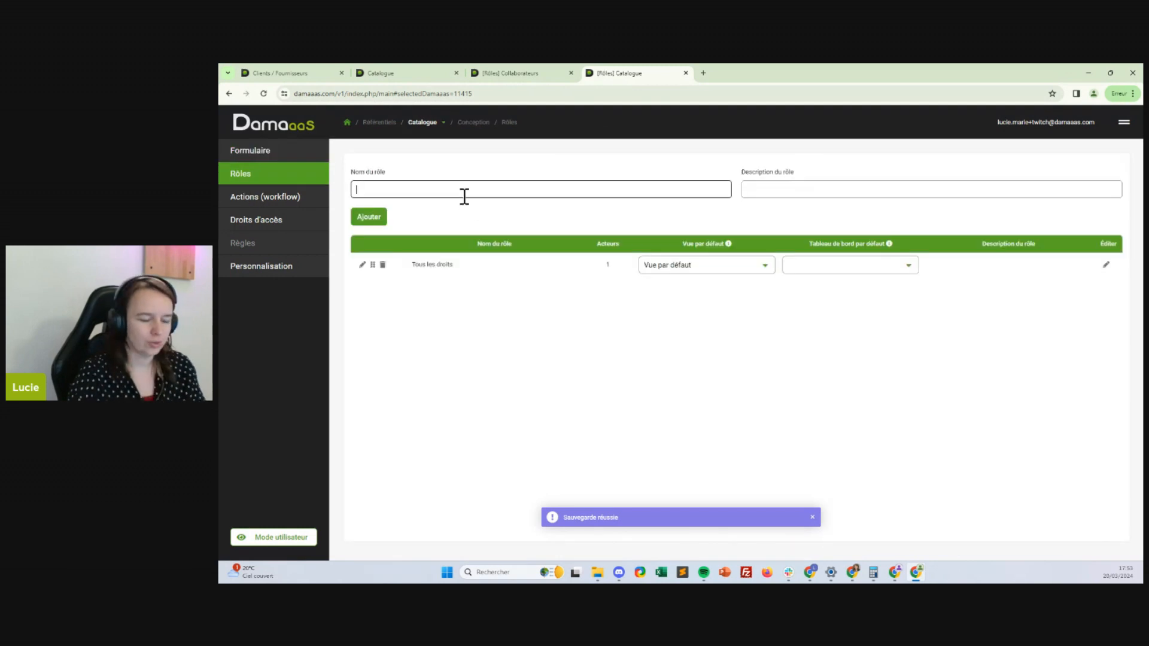
text(Gestion)
key(Return)
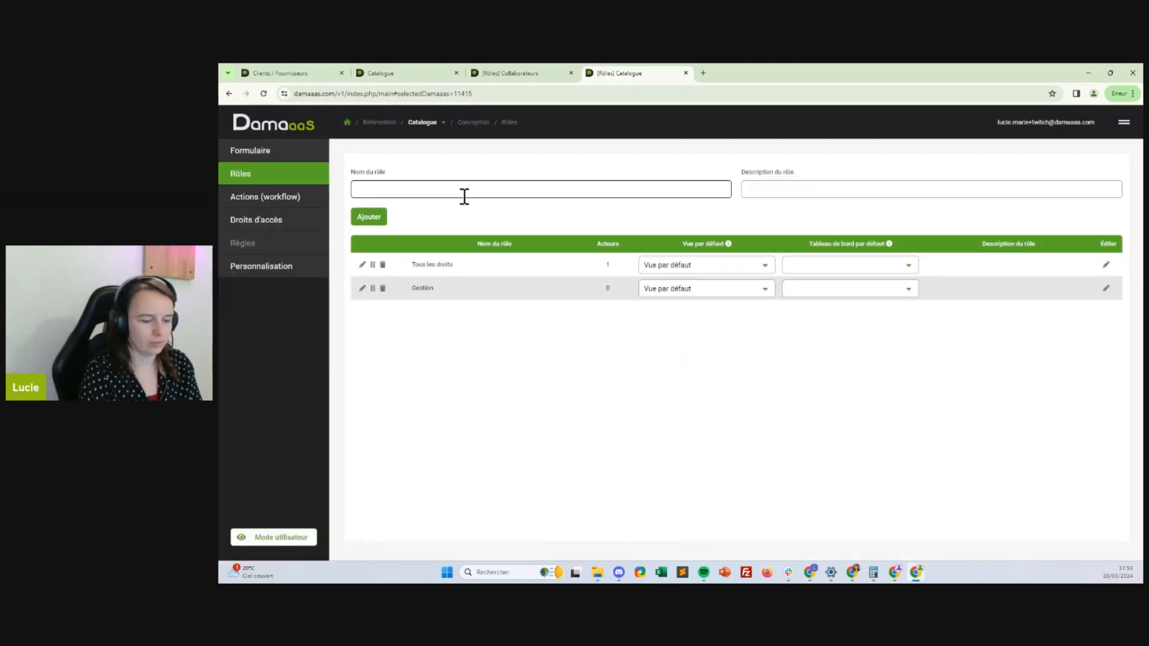
text(Consultation)
key(Return)
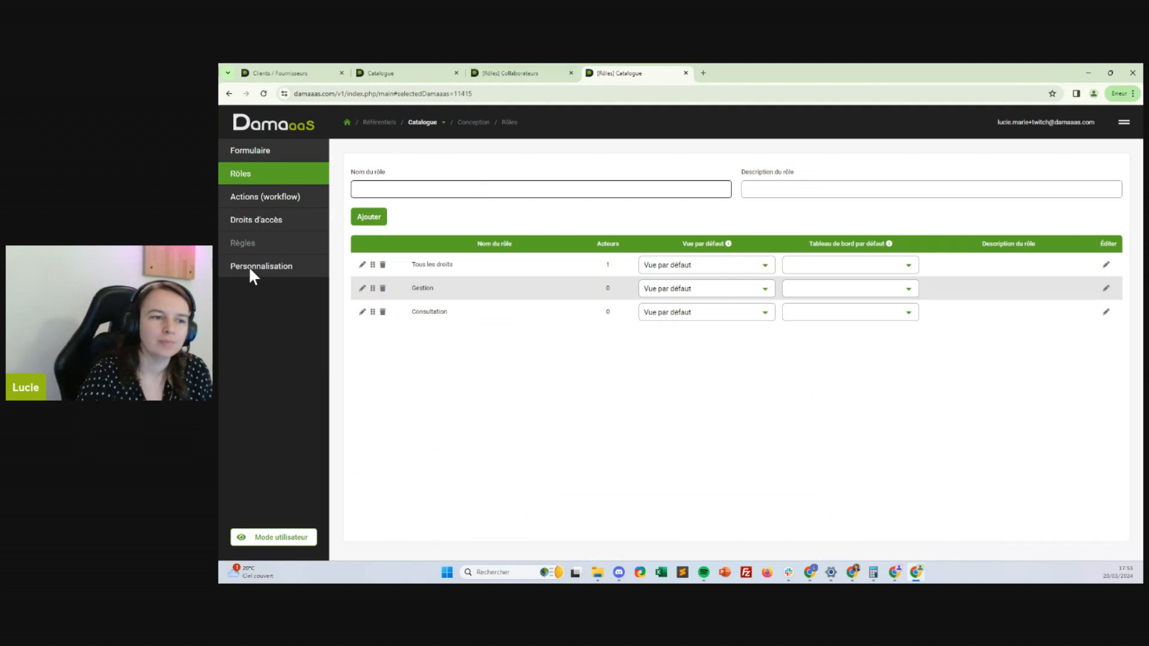
click(524, 70)
click(432, 71)
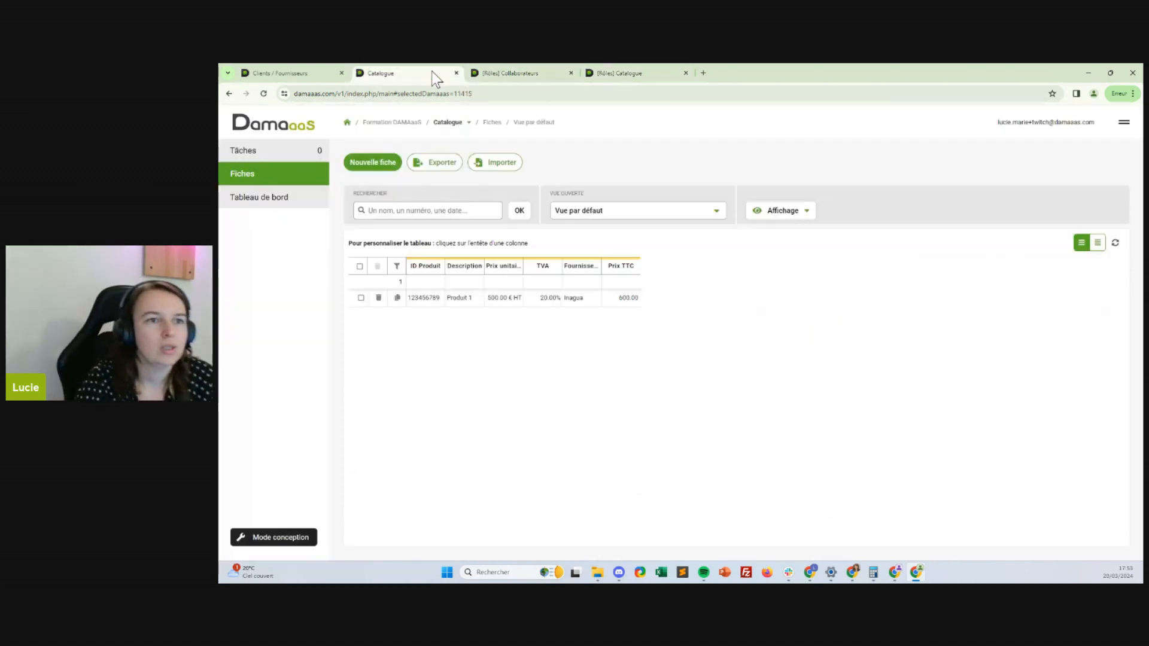
click(501, 72)
click(411, 74)
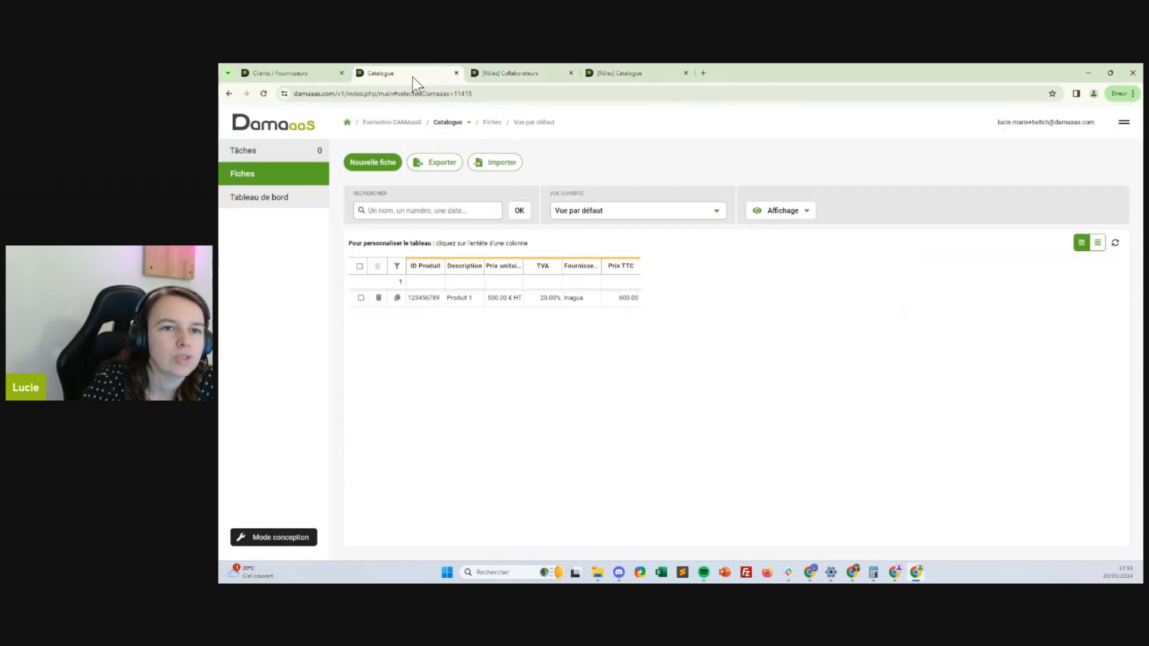
Review the Collaborateurs Droits d'accès actor list, then return to the Formation DAMAaaS overview
click(507, 74)
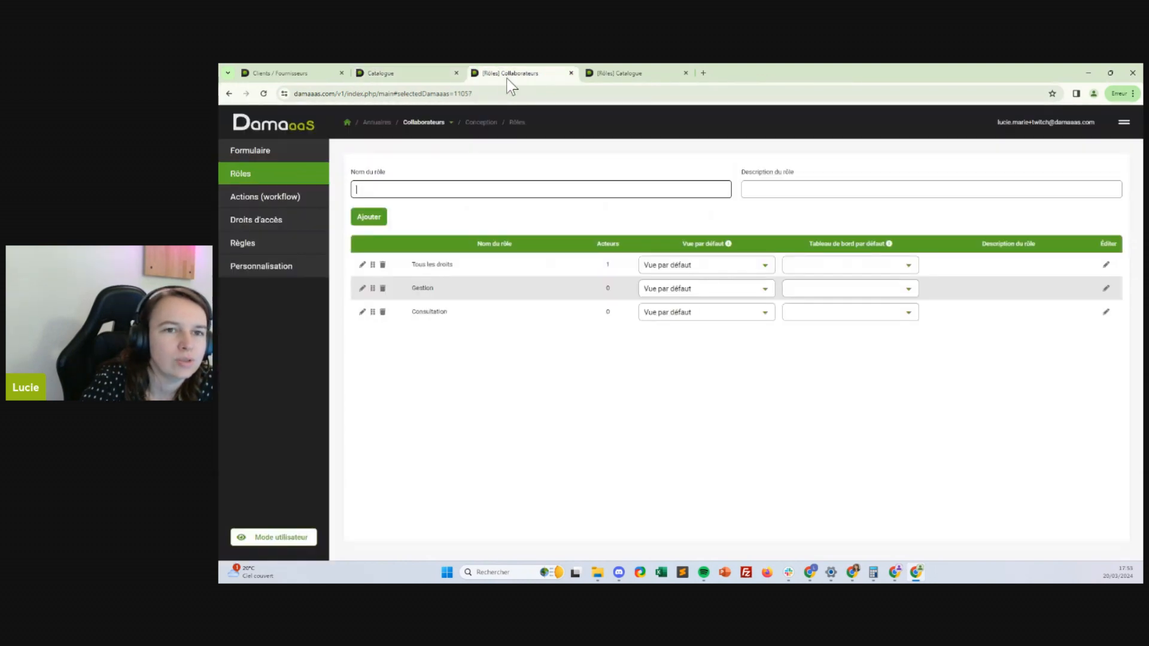
click(252, 221)
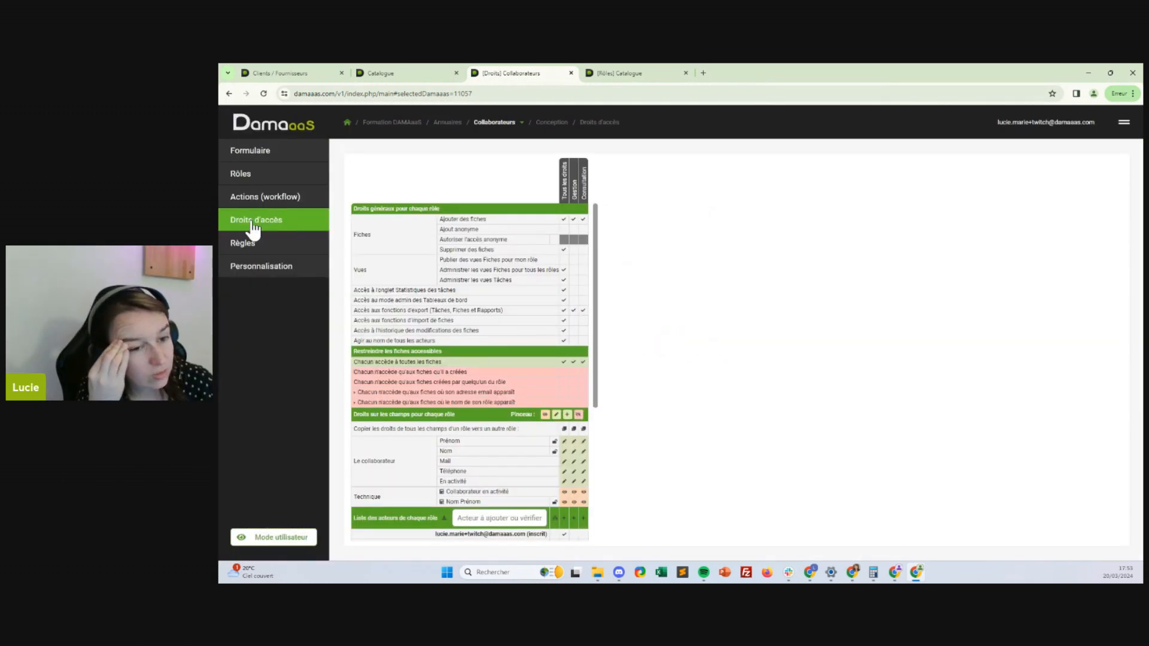
scroll(536, 322, down, 4)
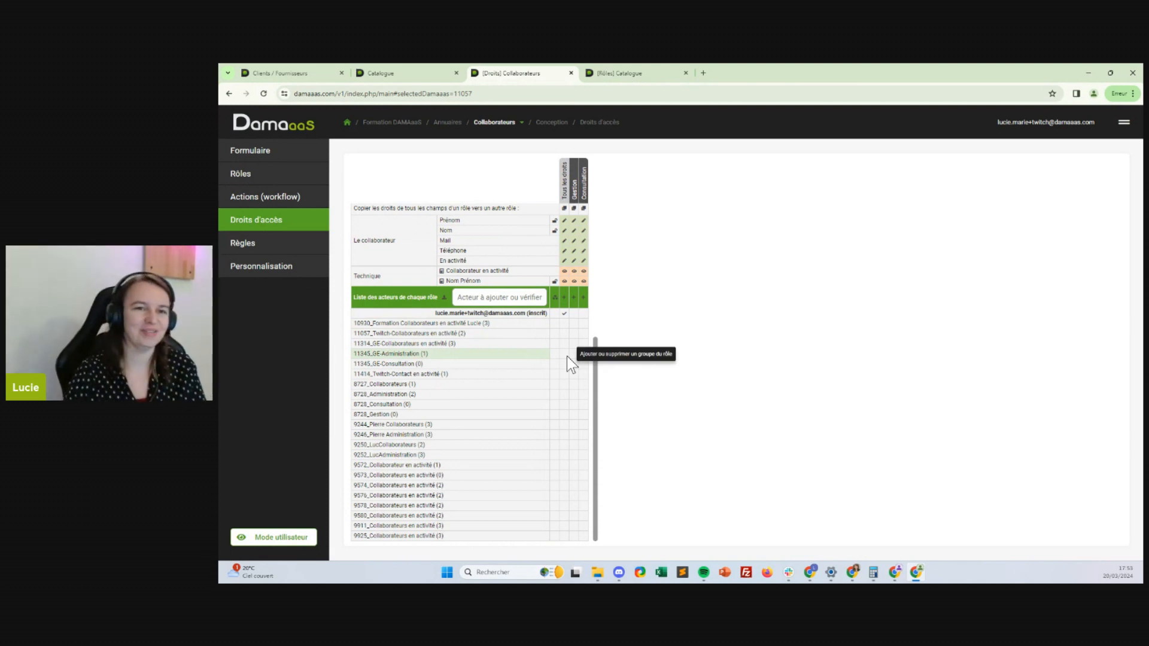
click(347, 123)
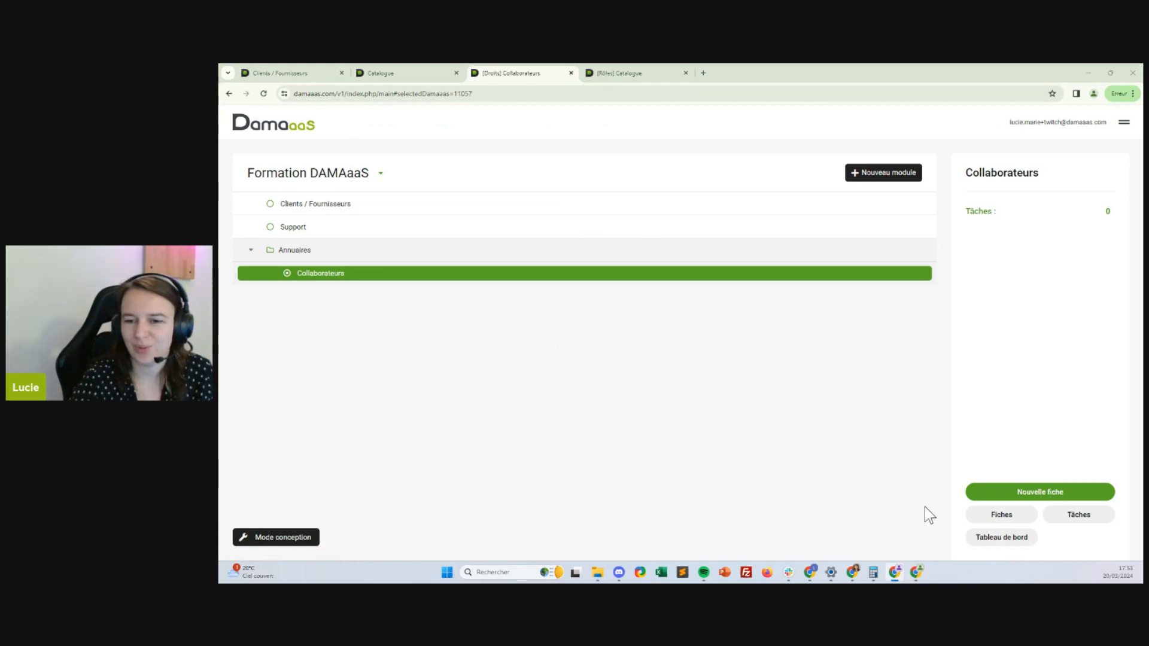
Create a new module named 'Paramètres' from the management menu's Nouveau module option
click(1123, 128)
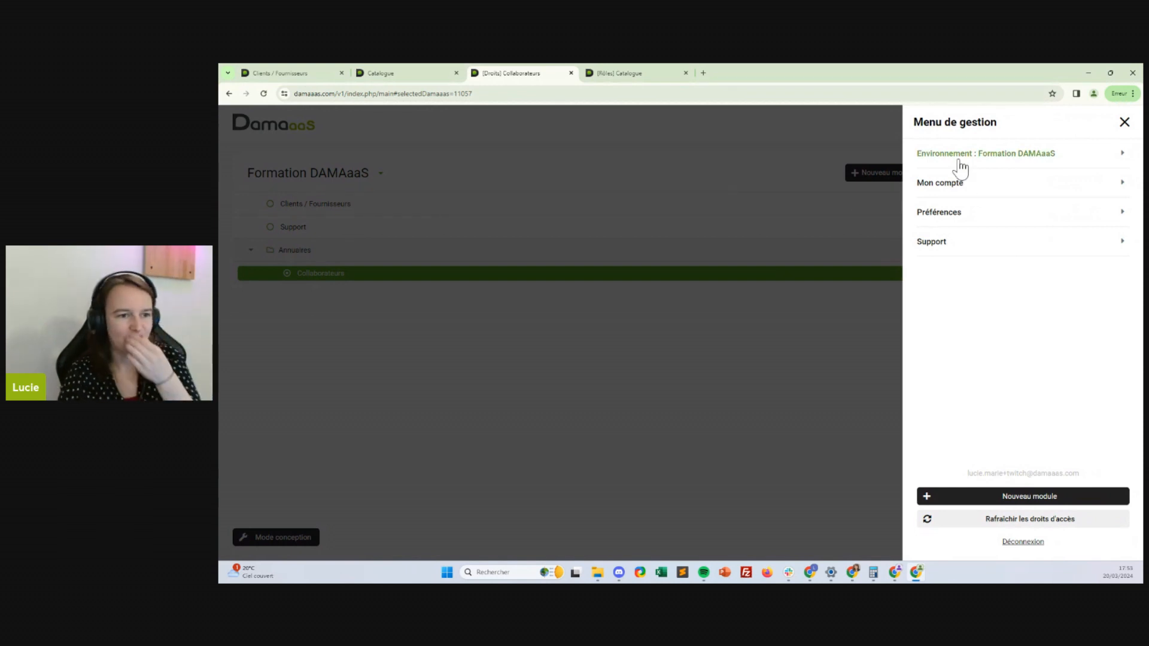
click(1024, 502)
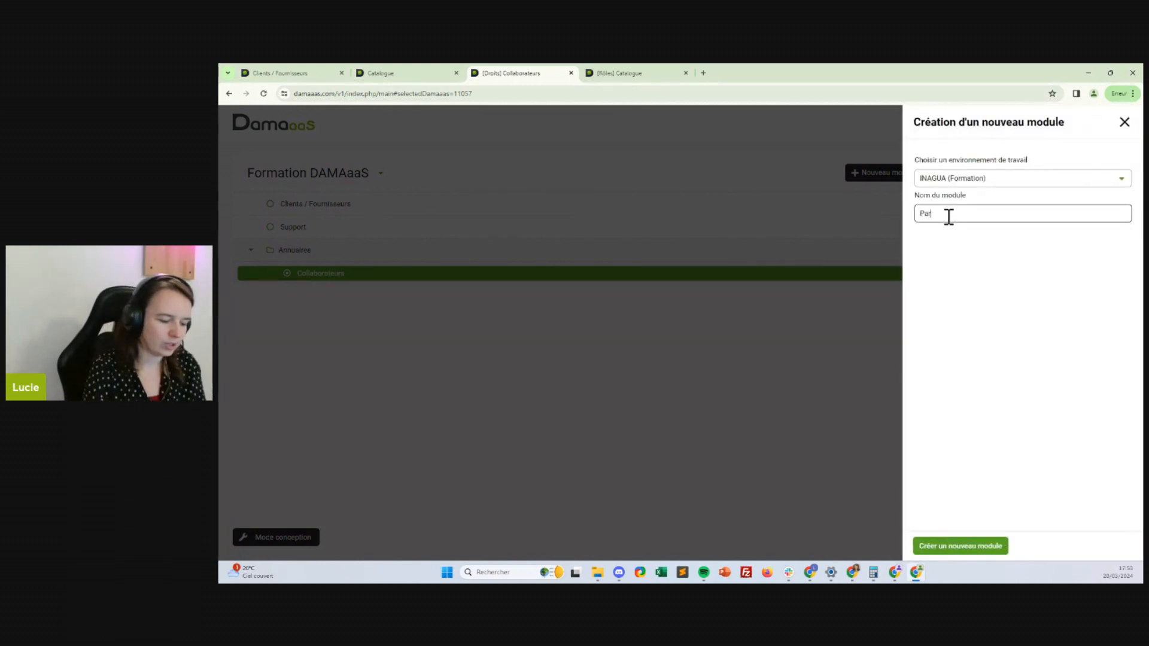
text(Paramètres)
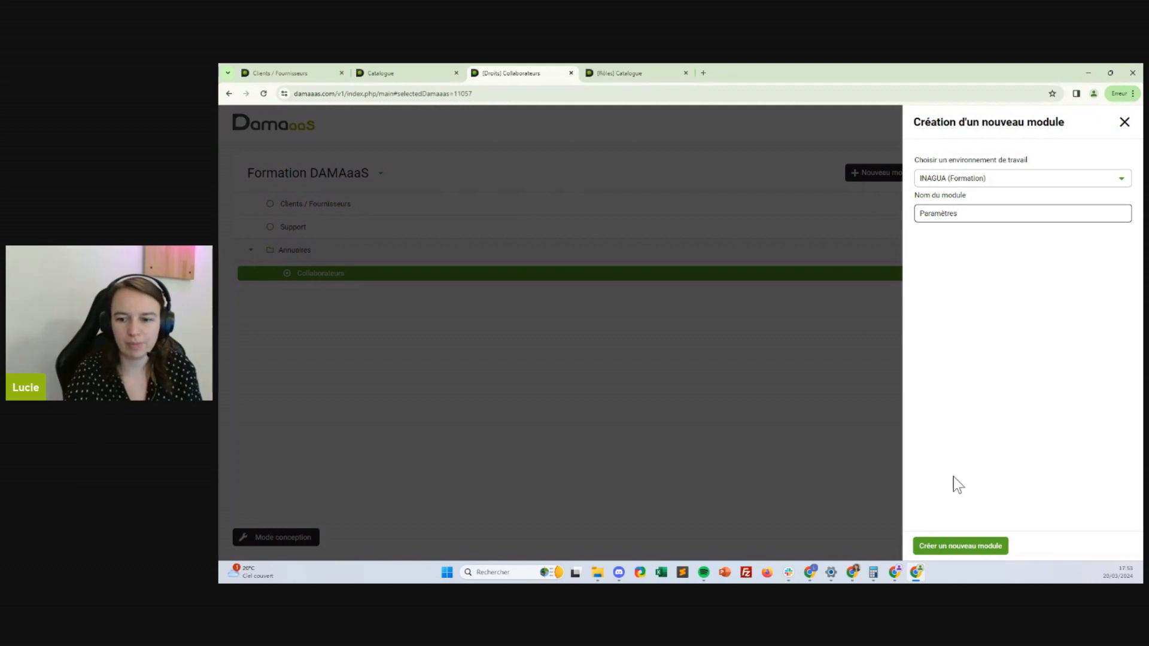
click(952, 548)
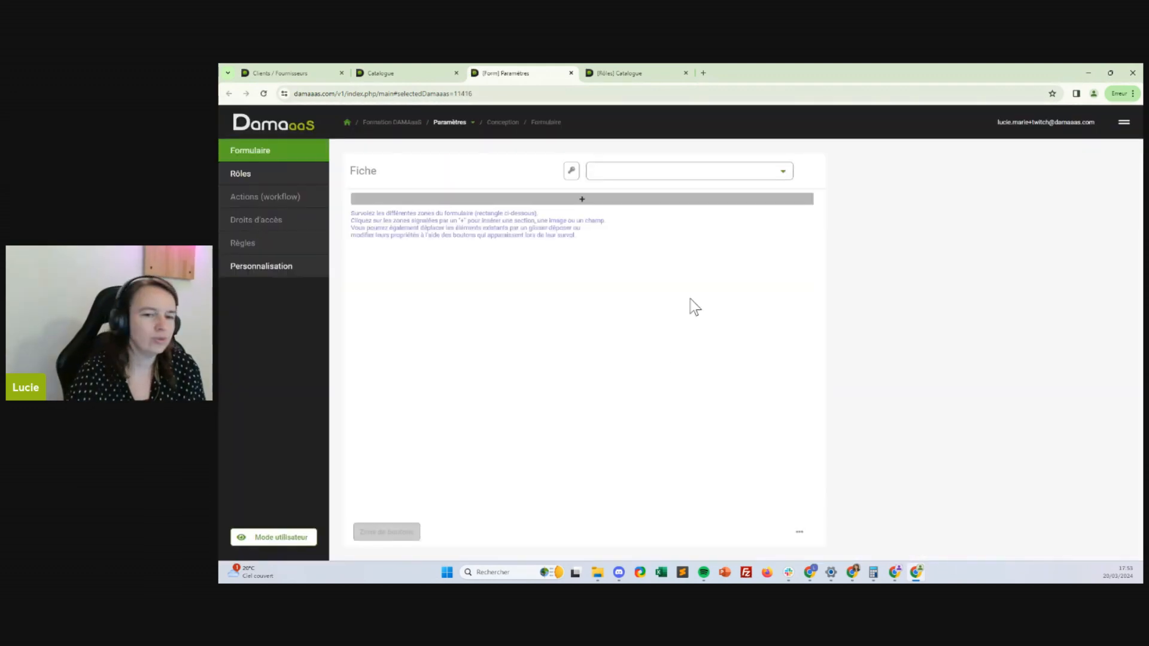
Insert a blue section named 'Accès généraux' into the empty form
click(381, 199)
click(383, 211)
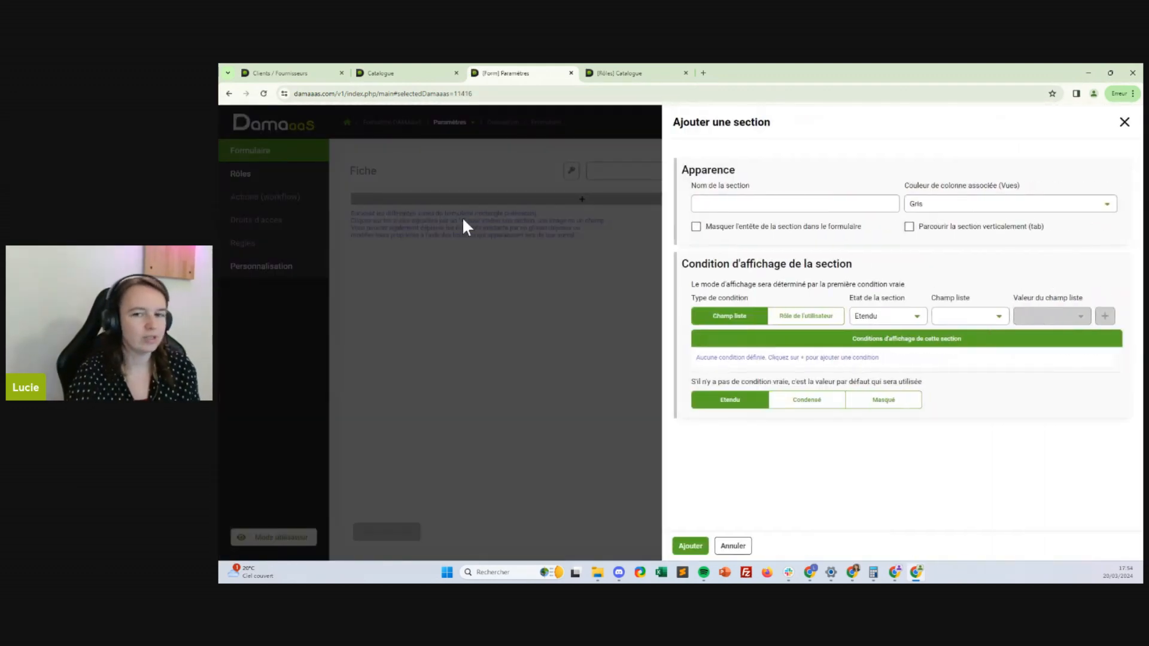
click(727, 205)
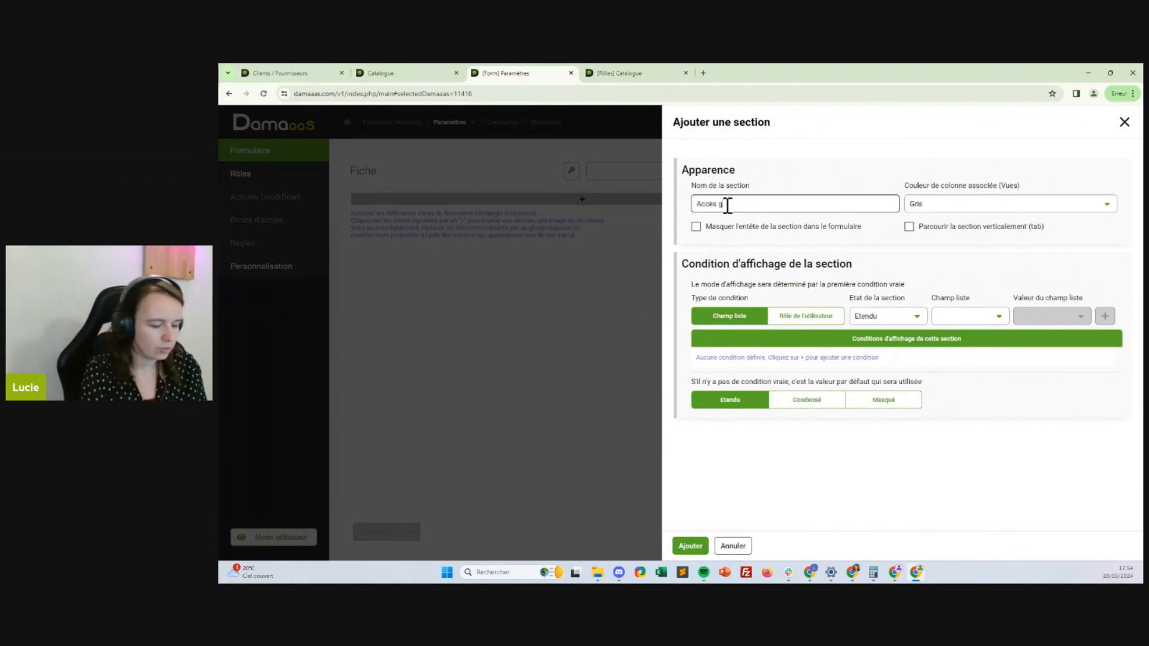
click(1007, 207)
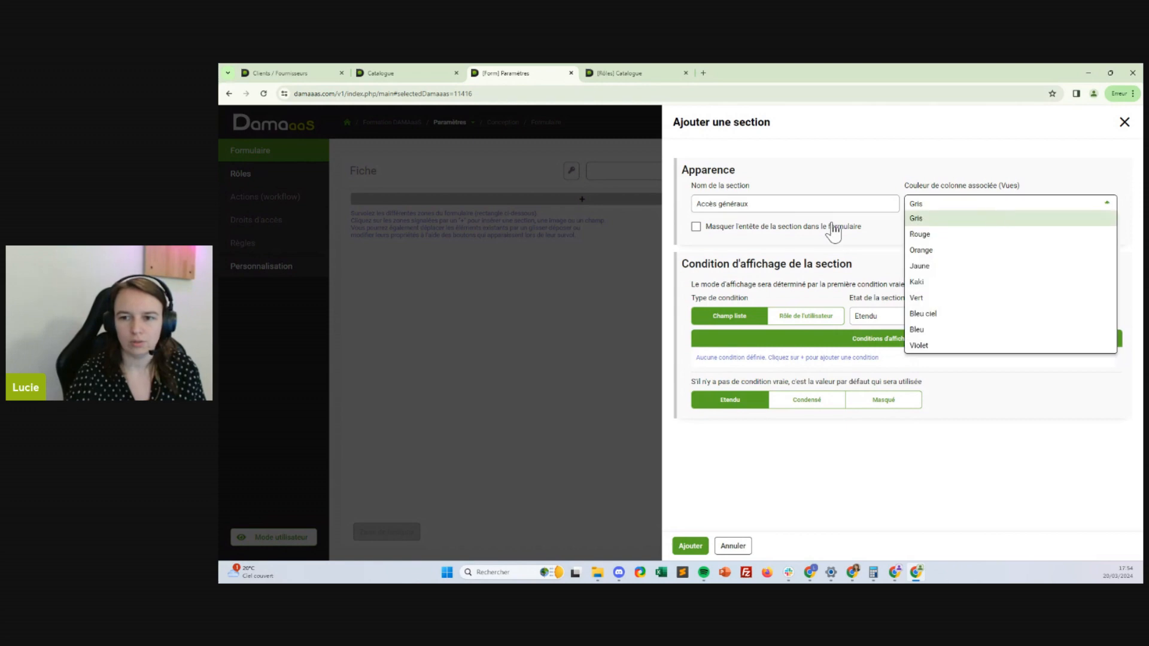
click(921, 330)
click(691, 546)
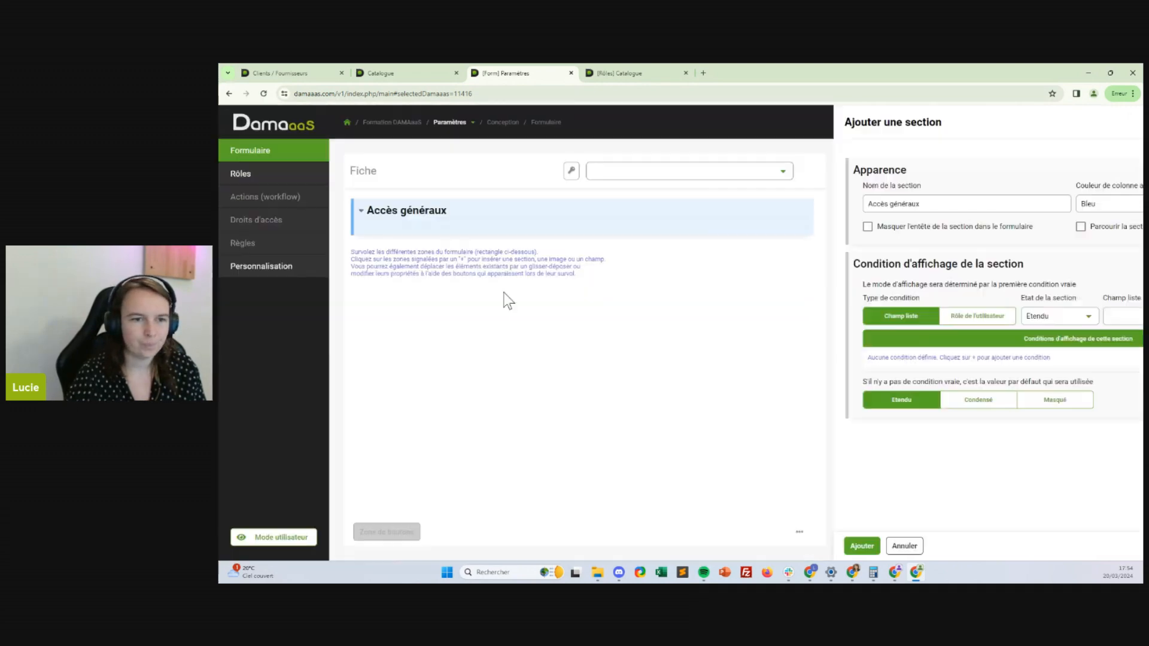
Insert a khaki (Kaki) section named 'Mon entreprise' below Accès généraux
click(405, 242)
click(405, 262)
click(701, 204)
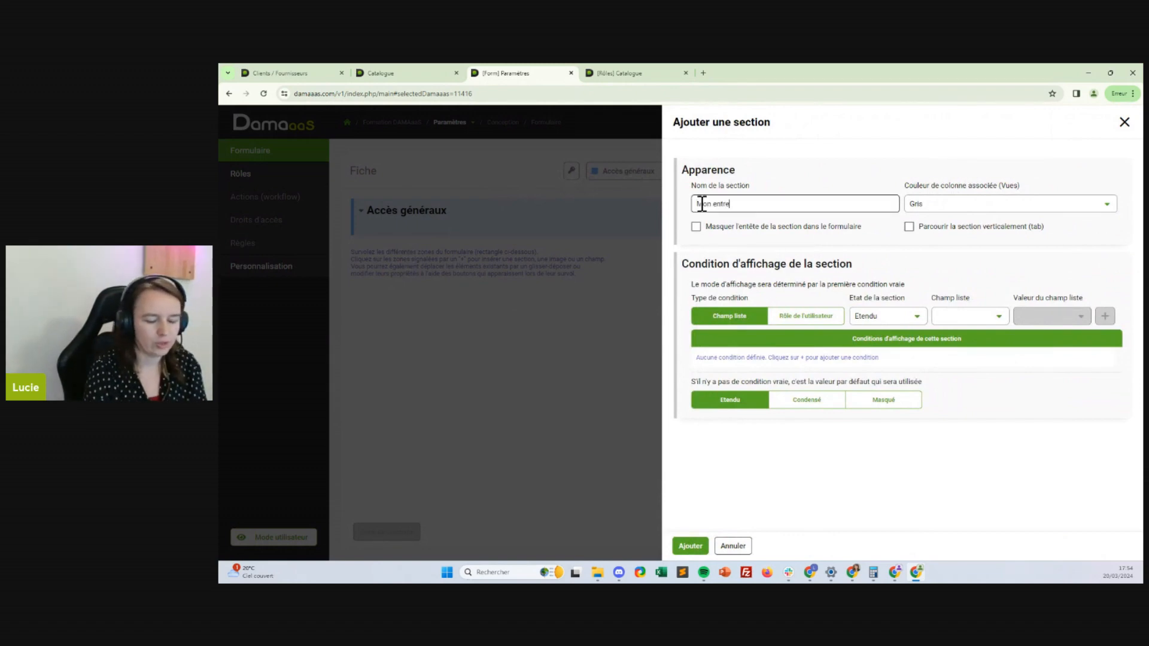
click(1011, 207)
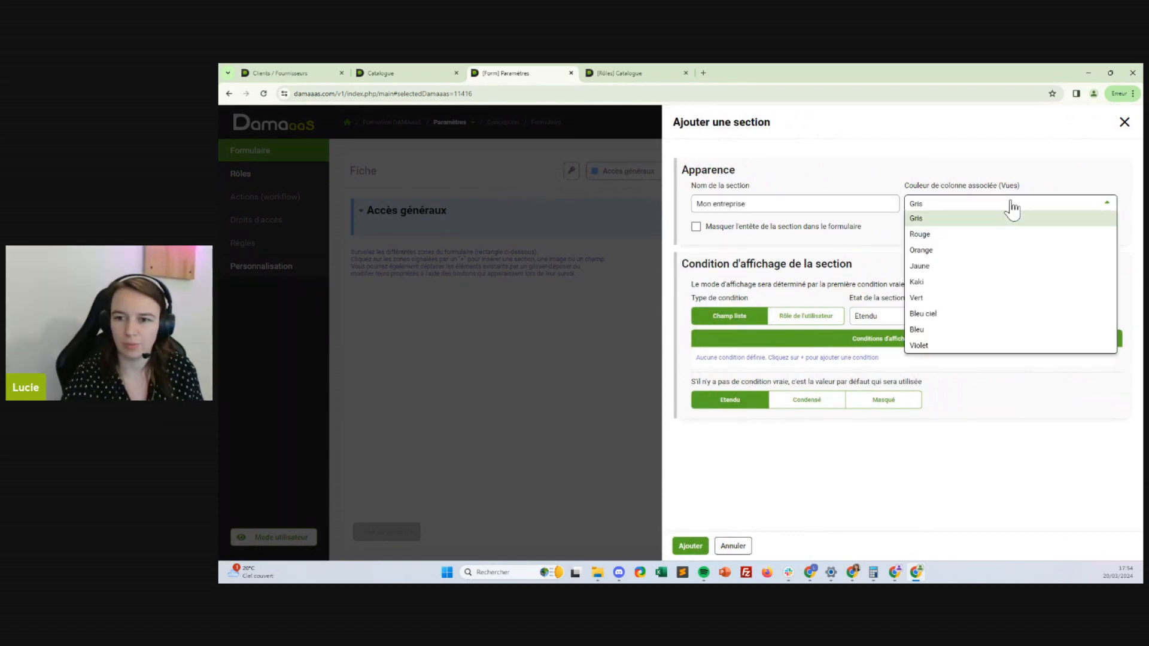
click(922, 282)
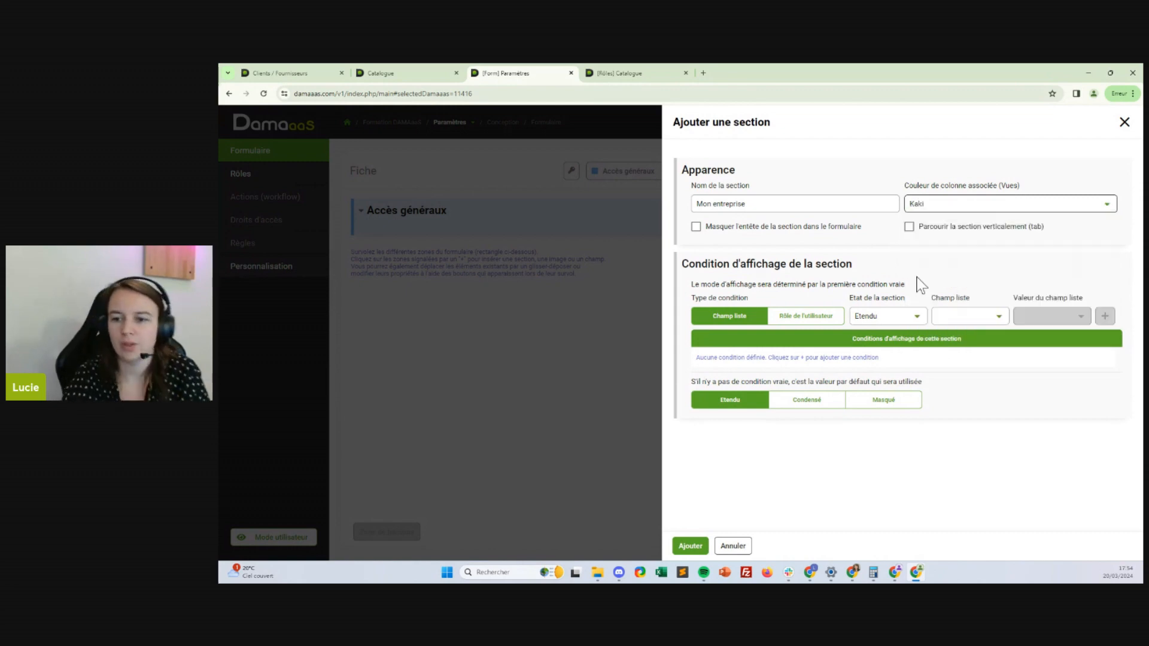
click(690, 545)
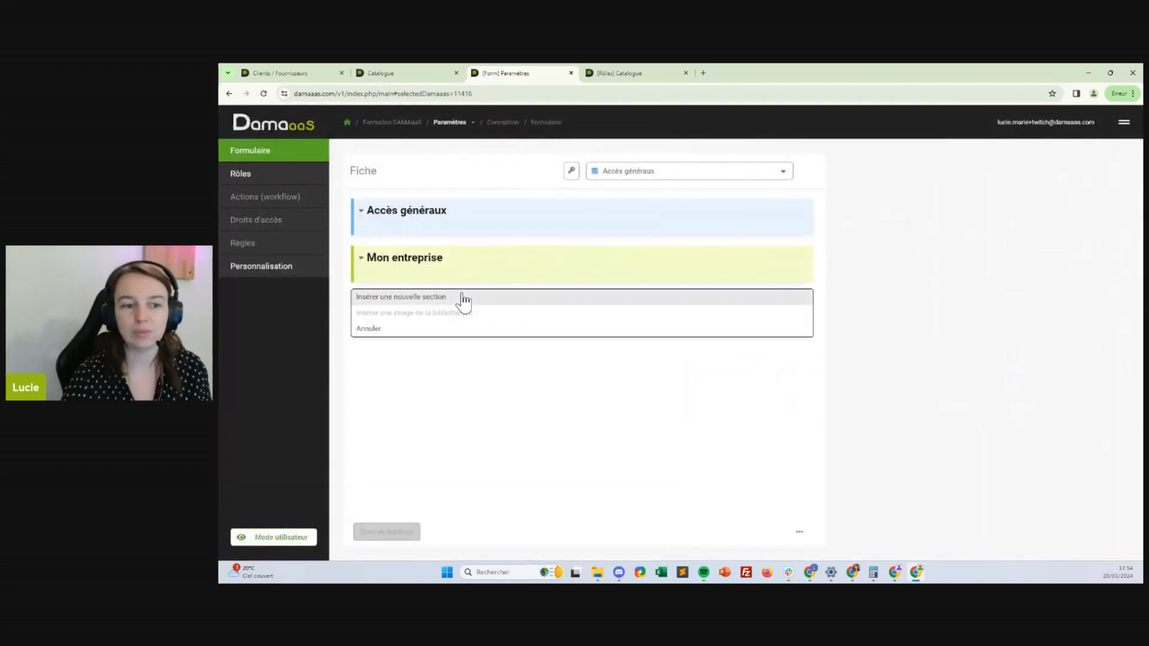
Insert a section named 'Technique' below Mon entreprise, hidden (Masqué) by default
click(465, 299)
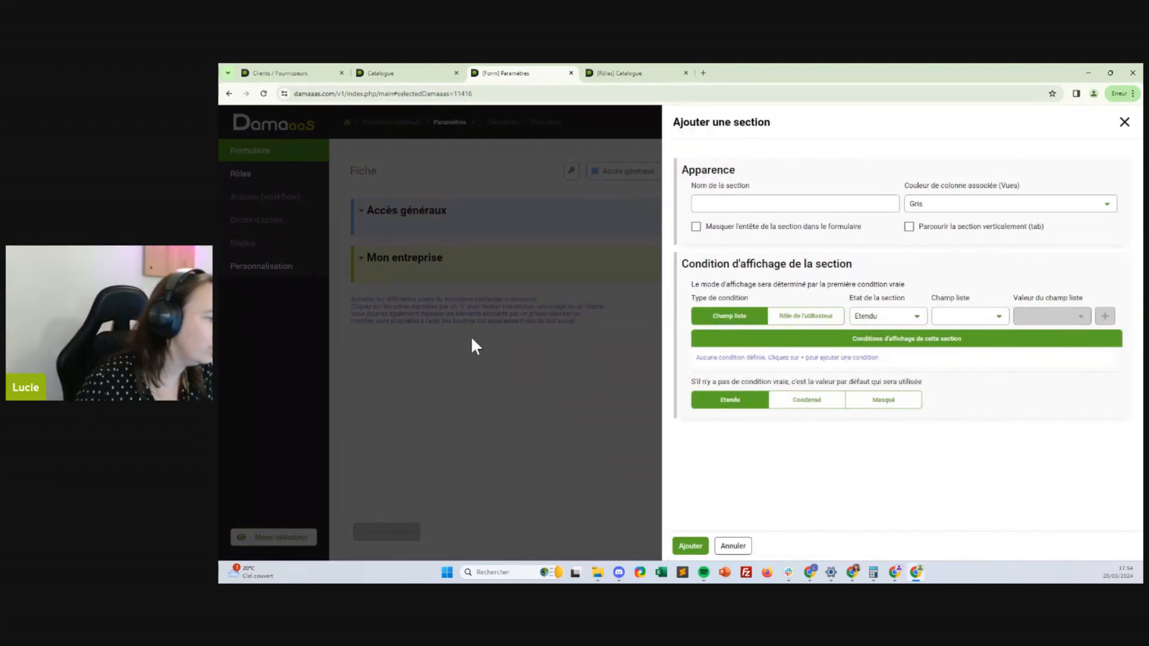
click(718, 204)
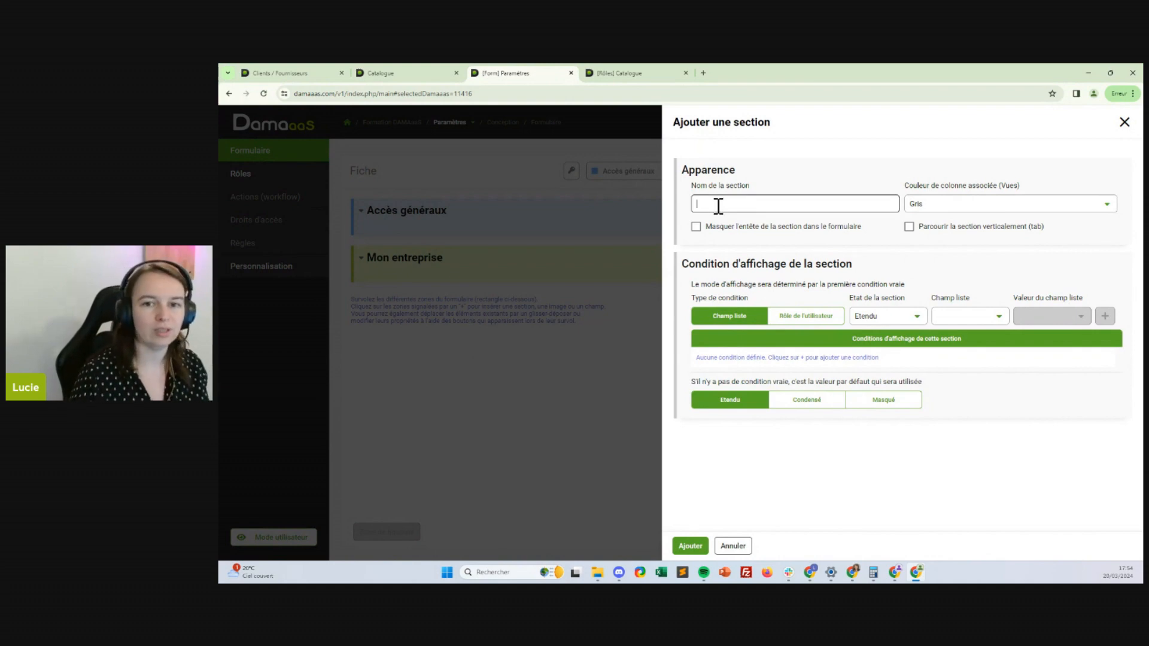
text(Technique)
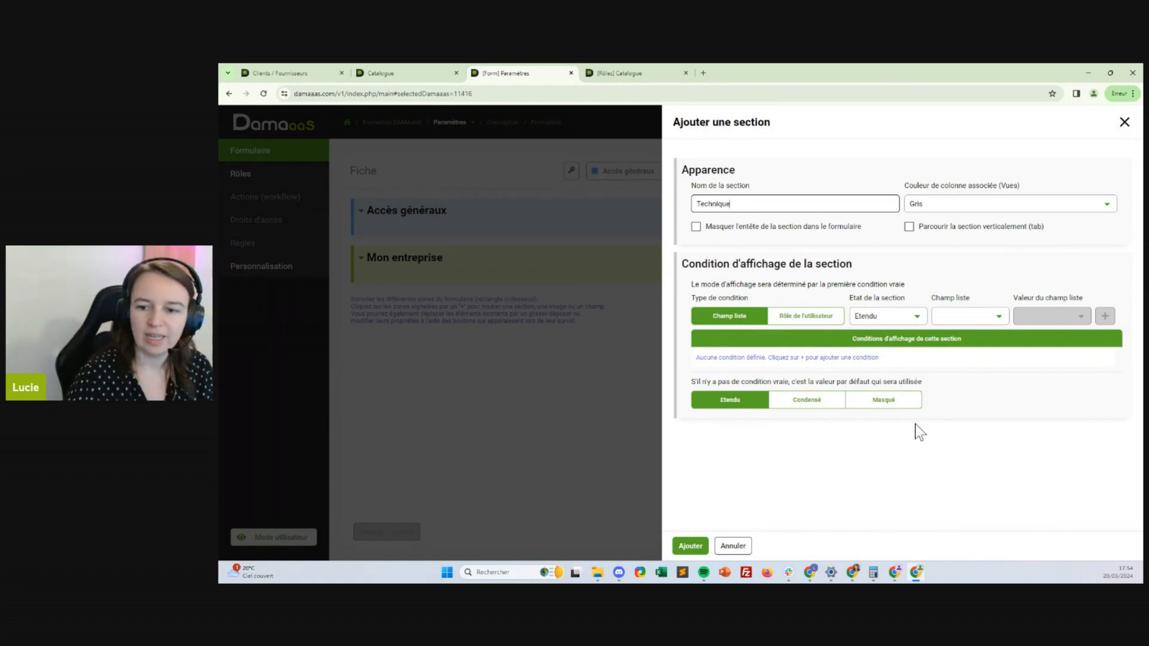
click(883, 400)
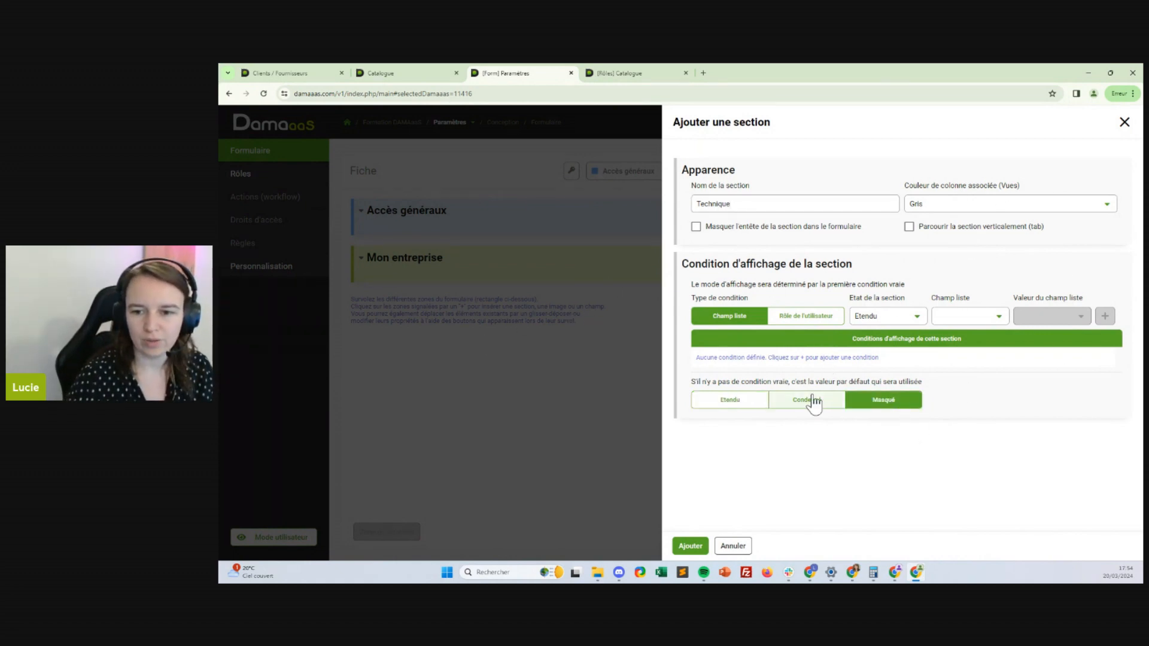
Make Technique condensed for the Tous les droits user role, add it, and start a new field
click(805, 316)
click(889, 316)
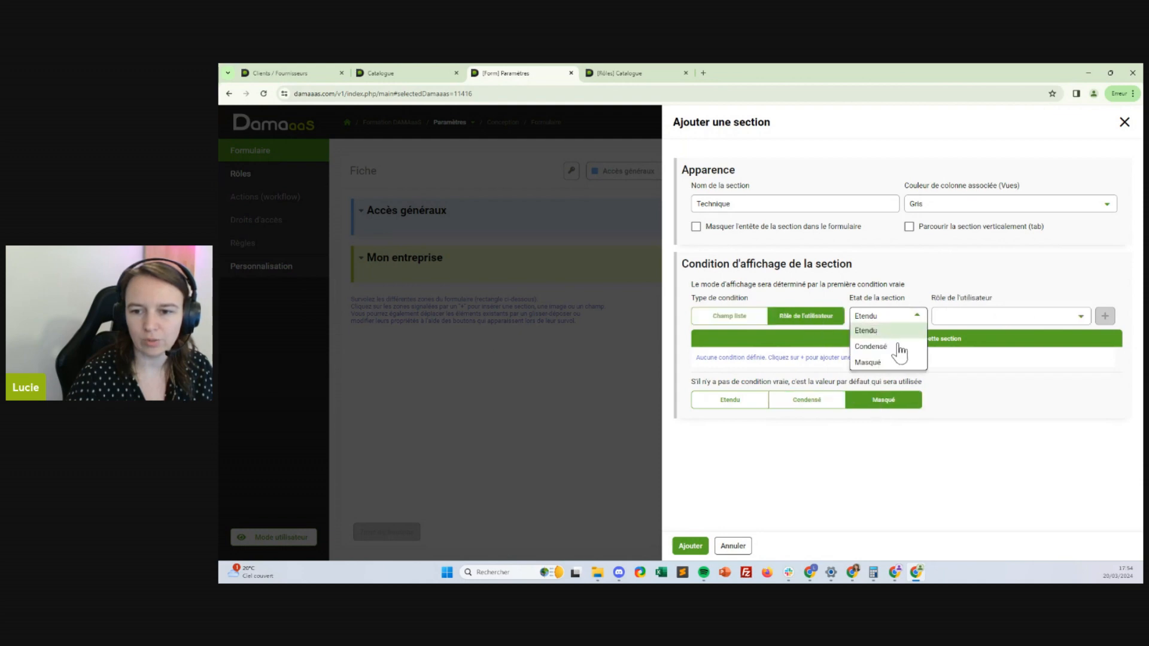
click(885, 347)
click(990, 317)
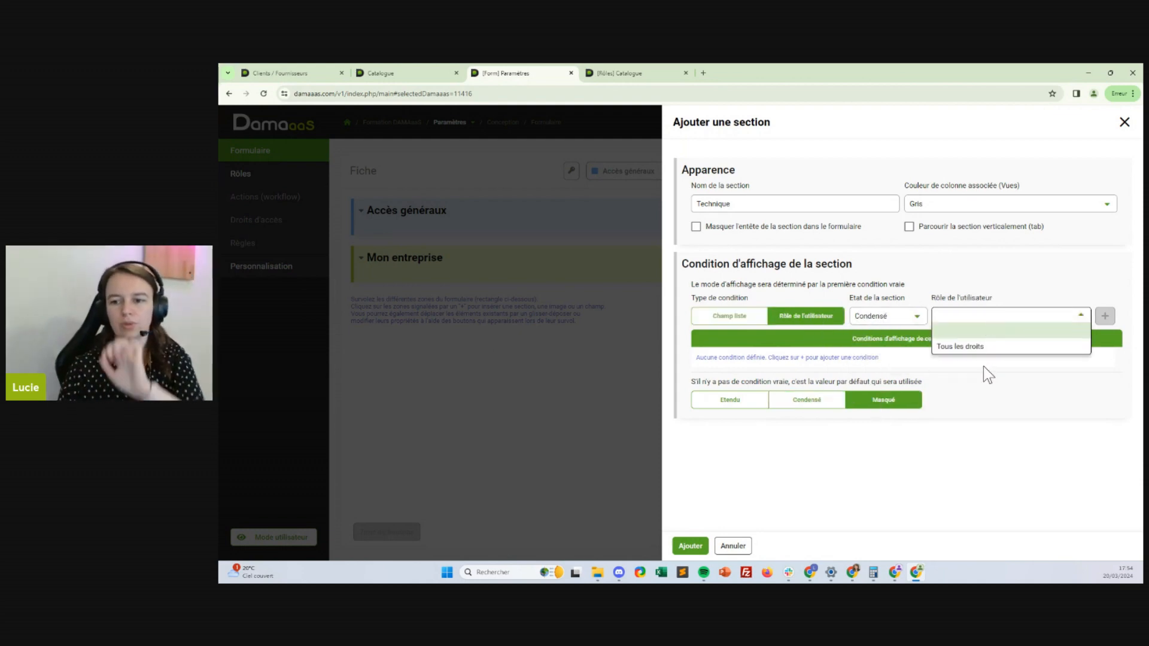
click(980, 347)
click(1105, 319)
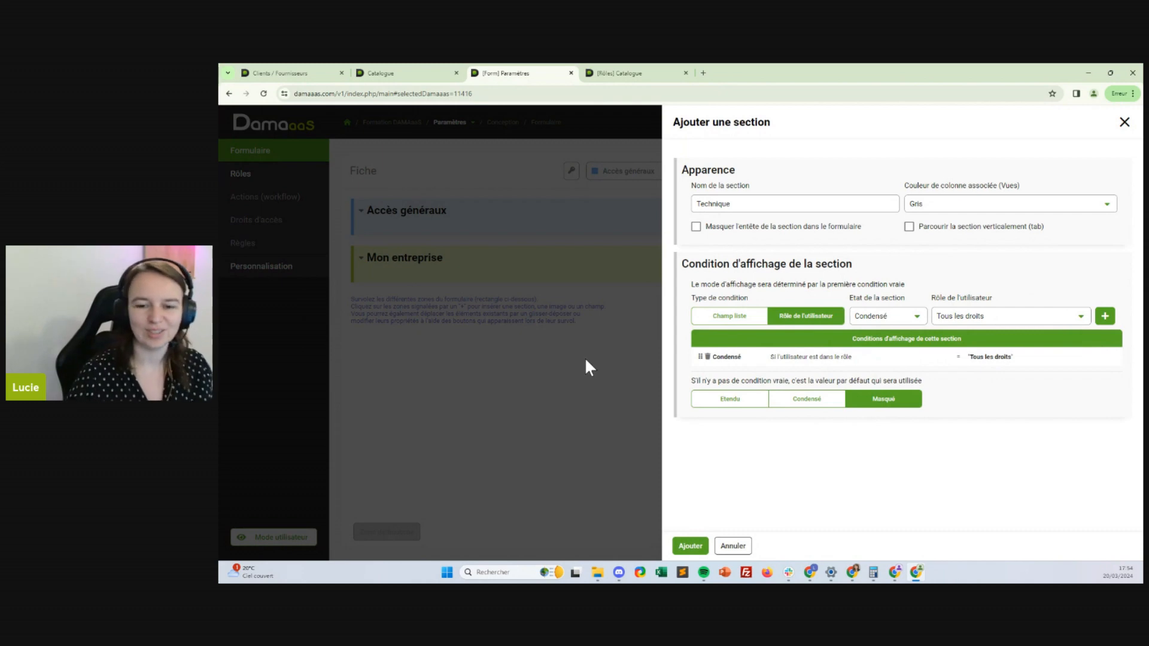
click(690, 546)
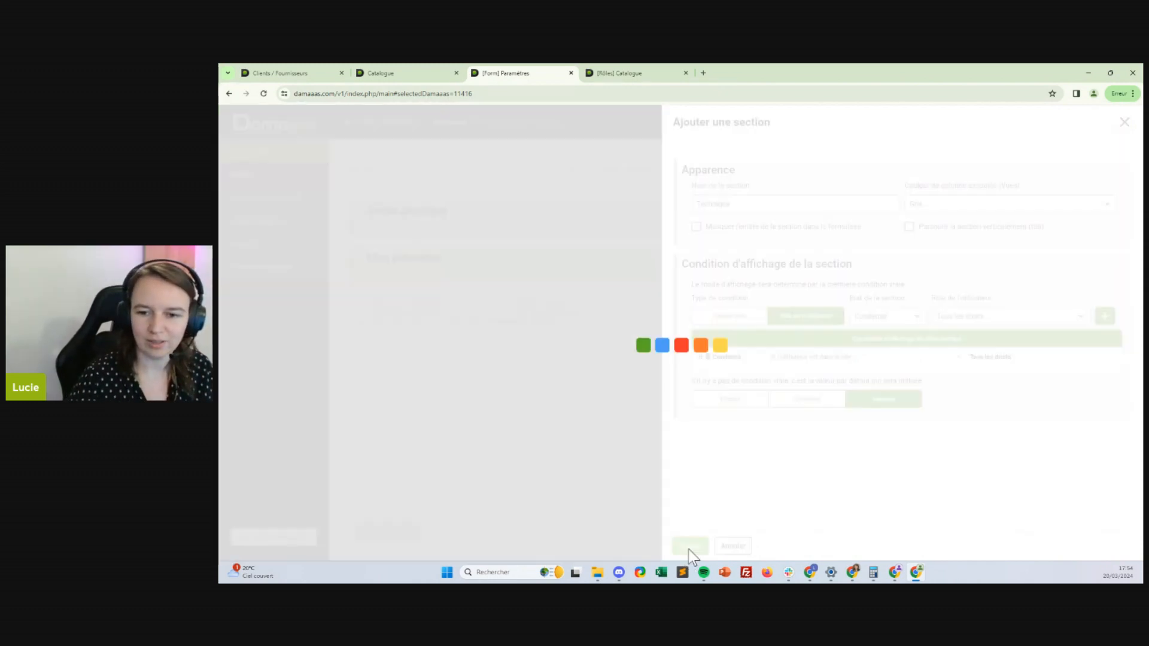
click(398, 319)
click(401, 320)
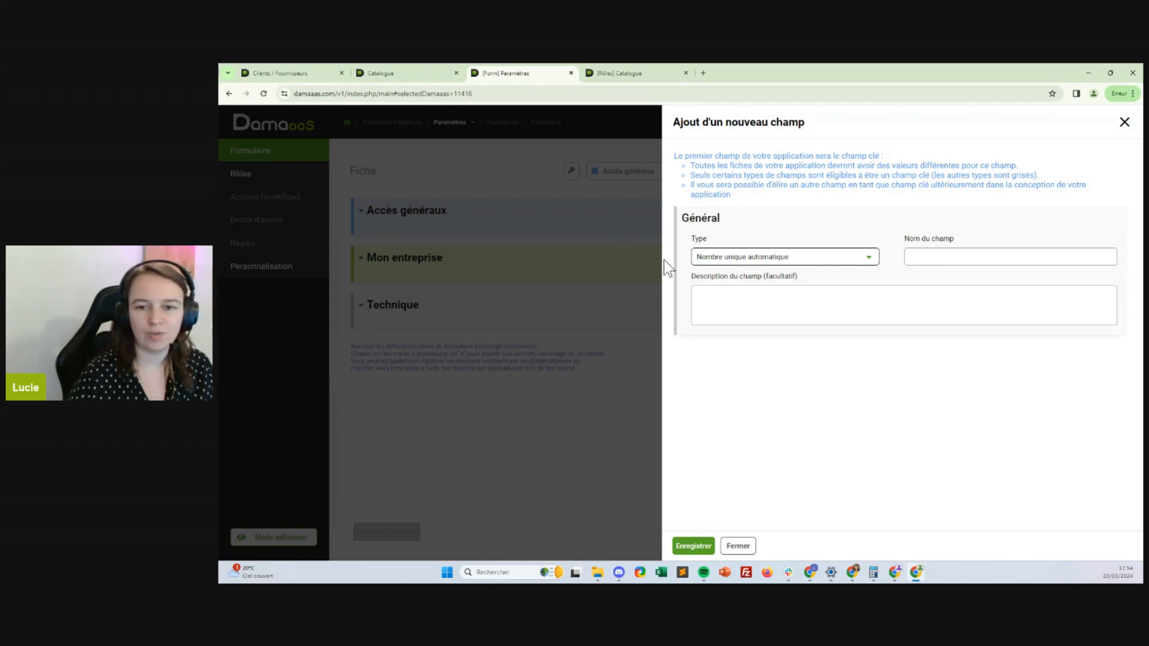
Add a Texte field named 'Clé' to Technique with default value 'qle'
click(777, 258)
click(753, 187)
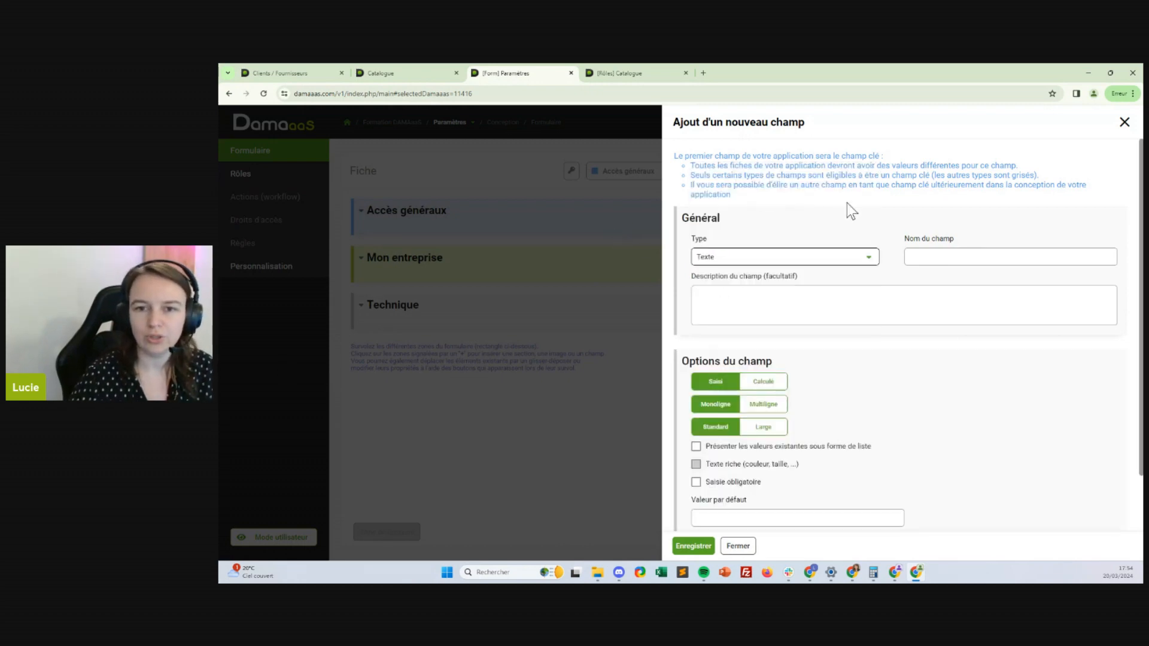
click(941, 261)
text(Clé)
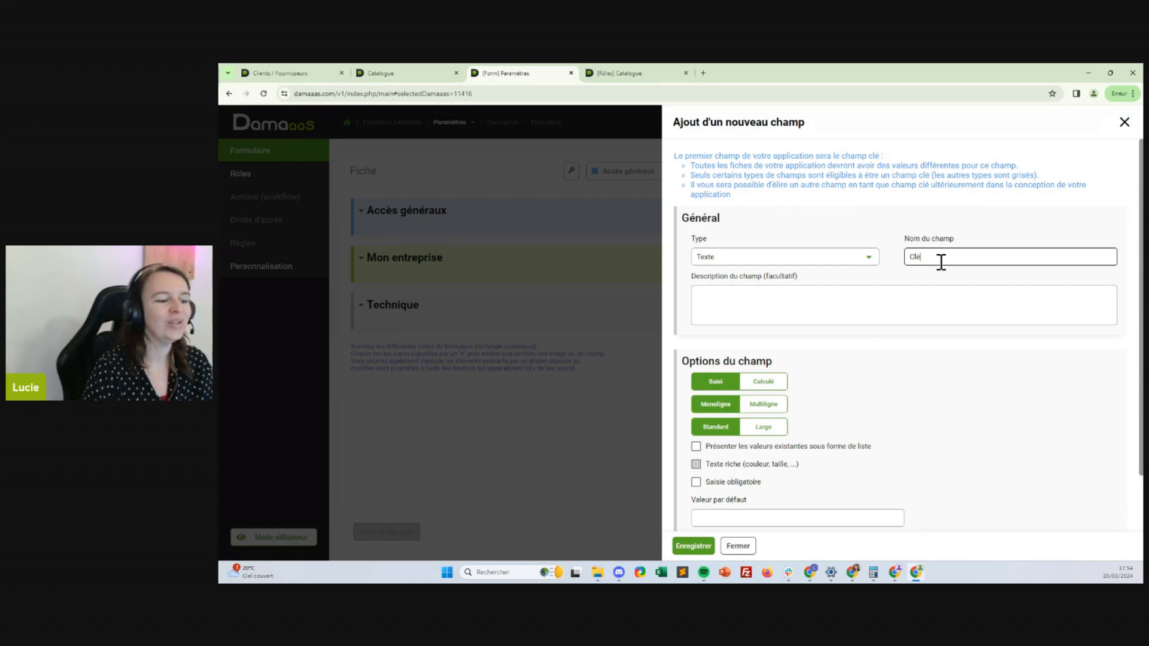
scroll(940, 261, down, 1)
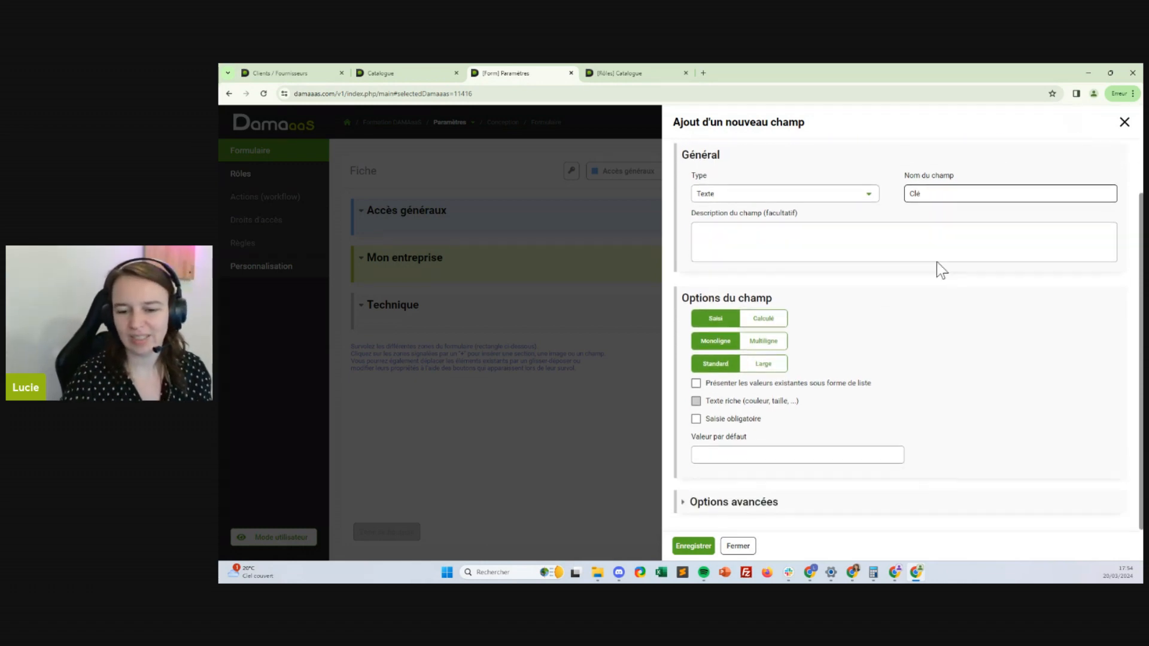
click(723, 452)
text(qle)
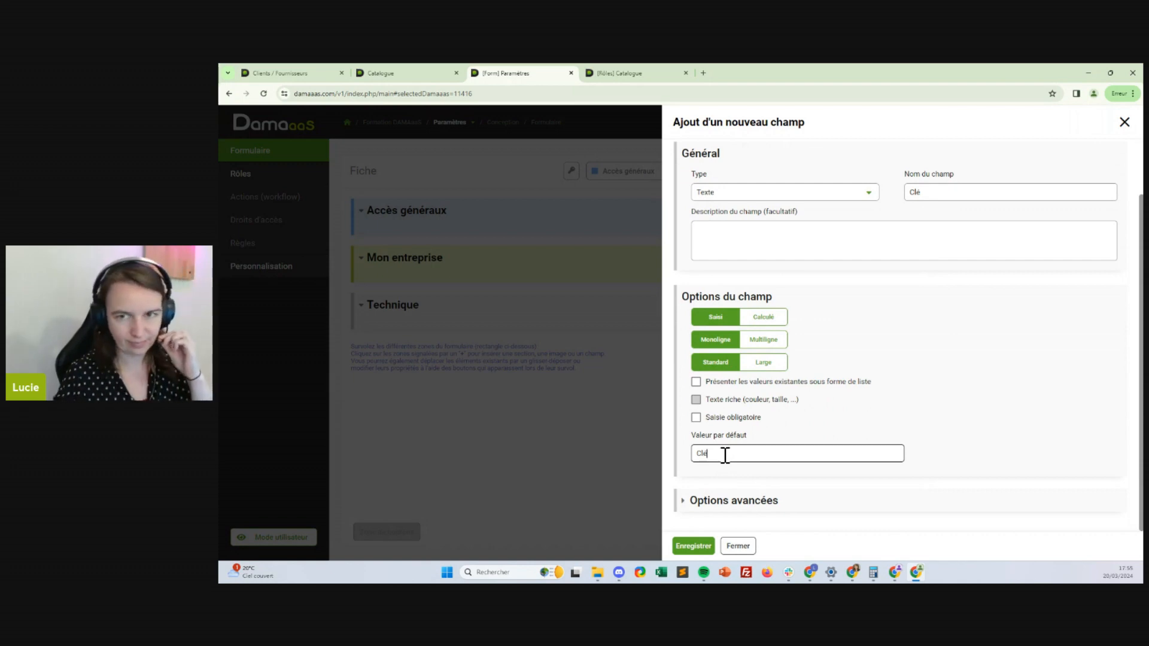
click(692, 546)
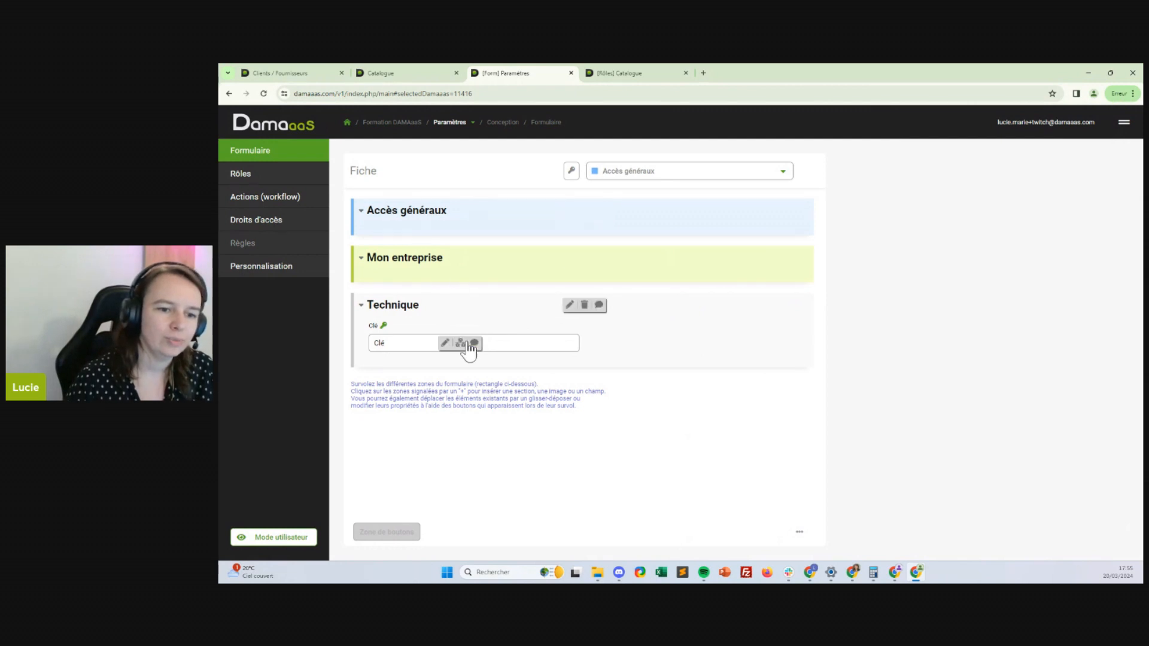
Correct the Clé field's default value to 'Cle'
click(444, 343)
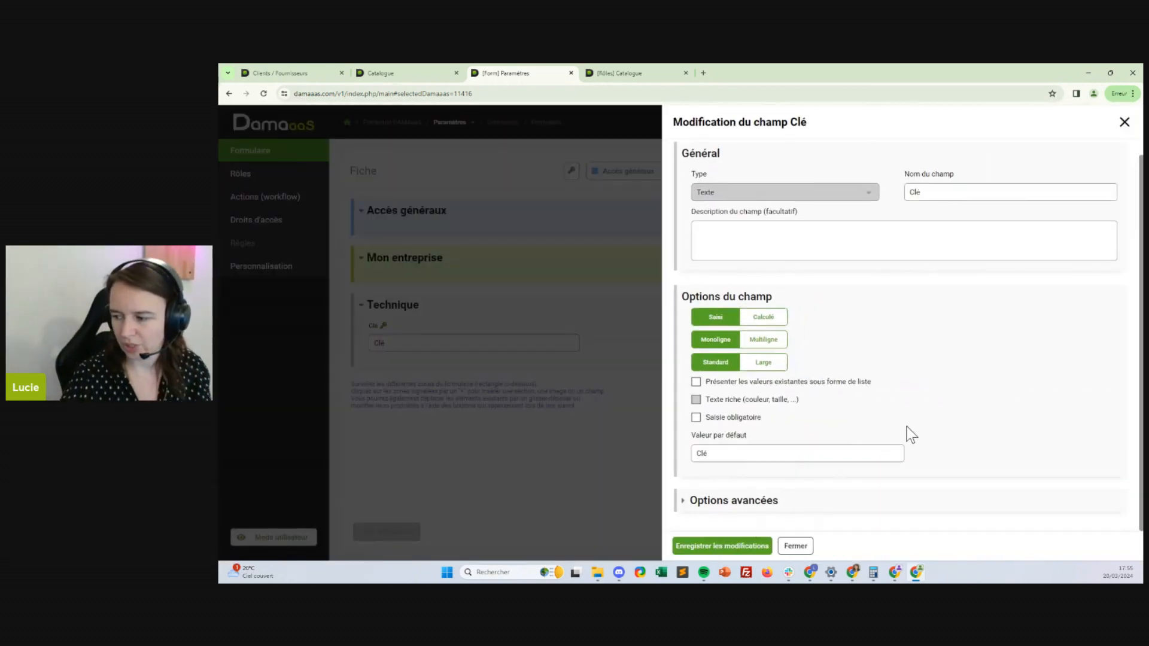
click(746, 450)
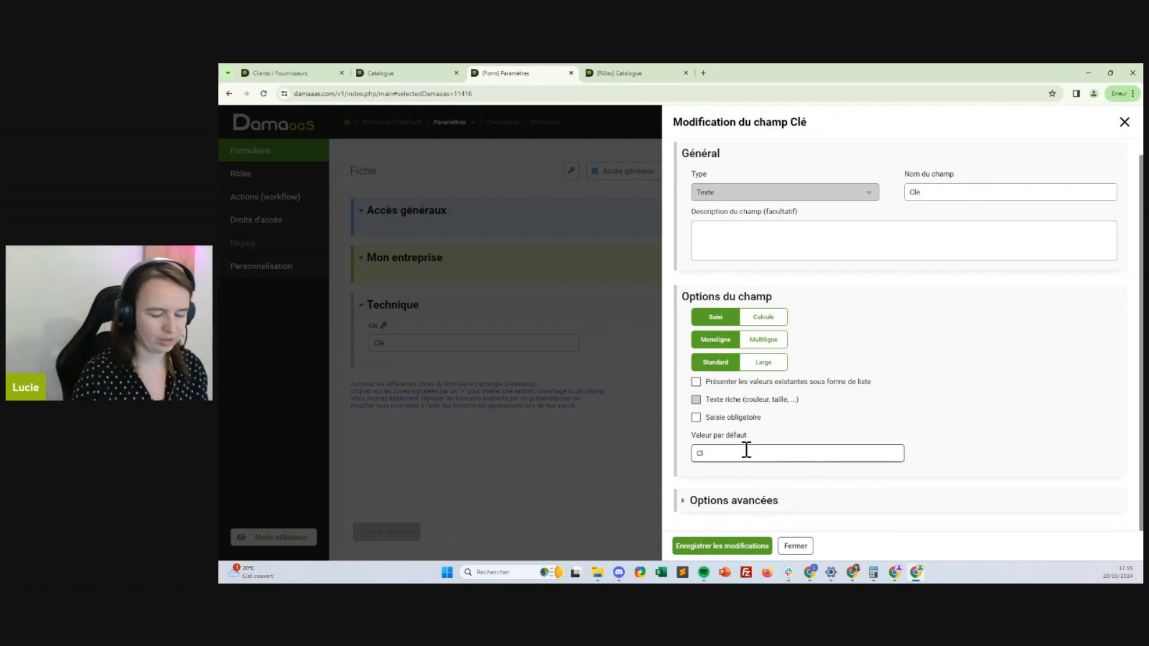
text(Cle)
click(721, 545)
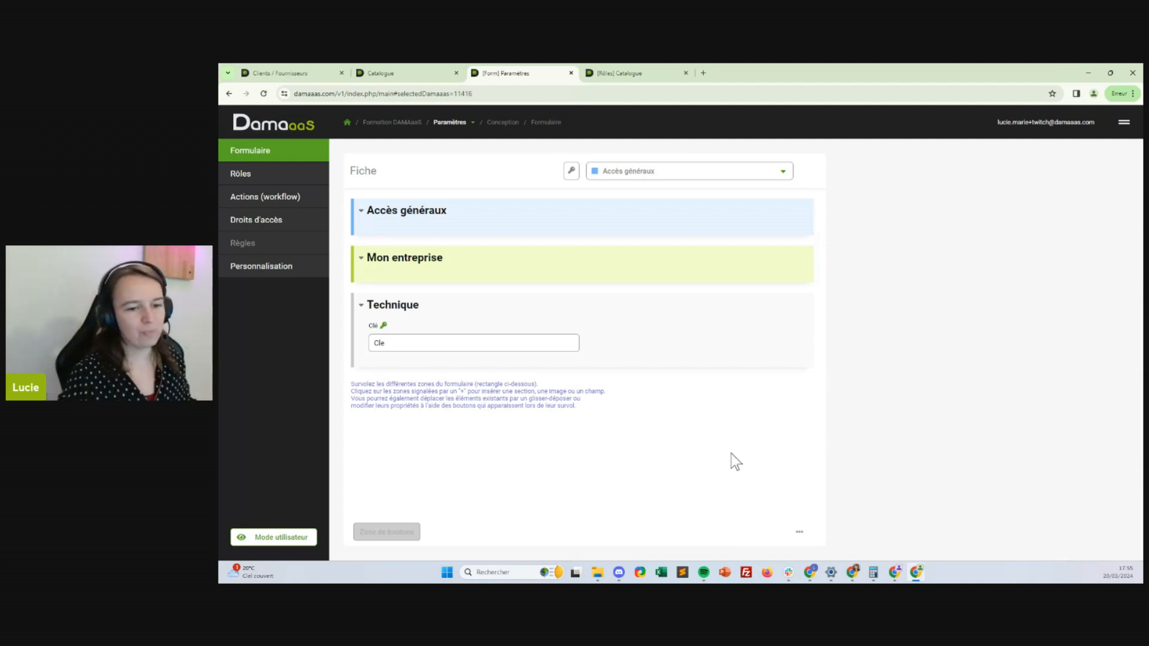
mouse_move(605, 348)
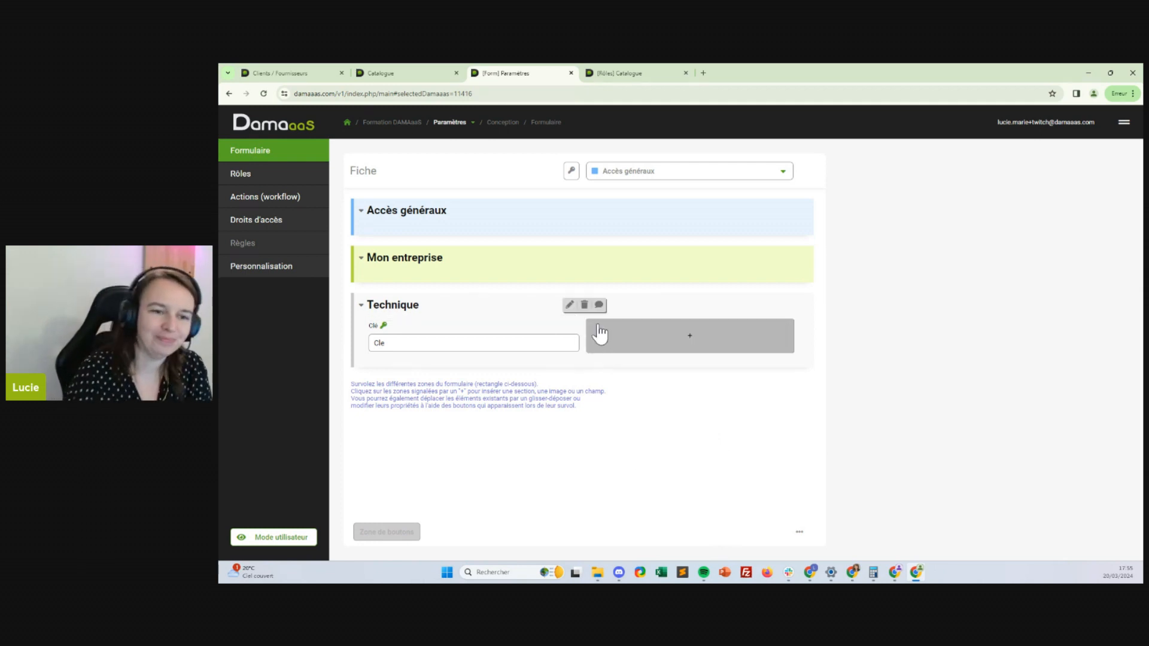
mouse_move(456, 231)
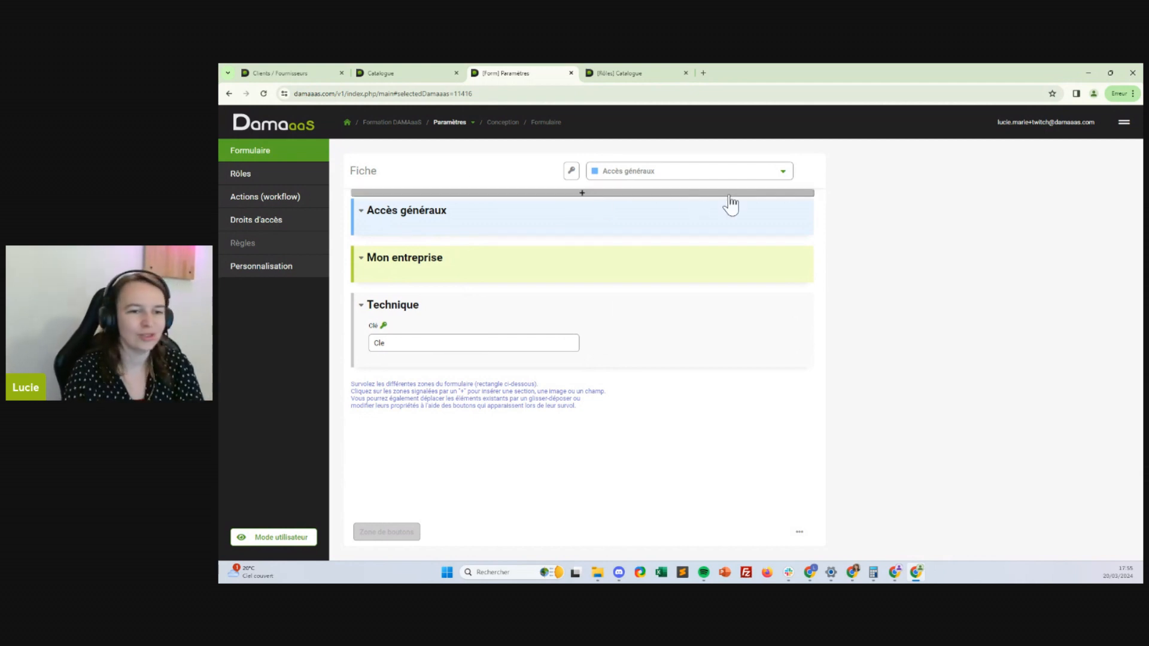
mouse_move(516, 356)
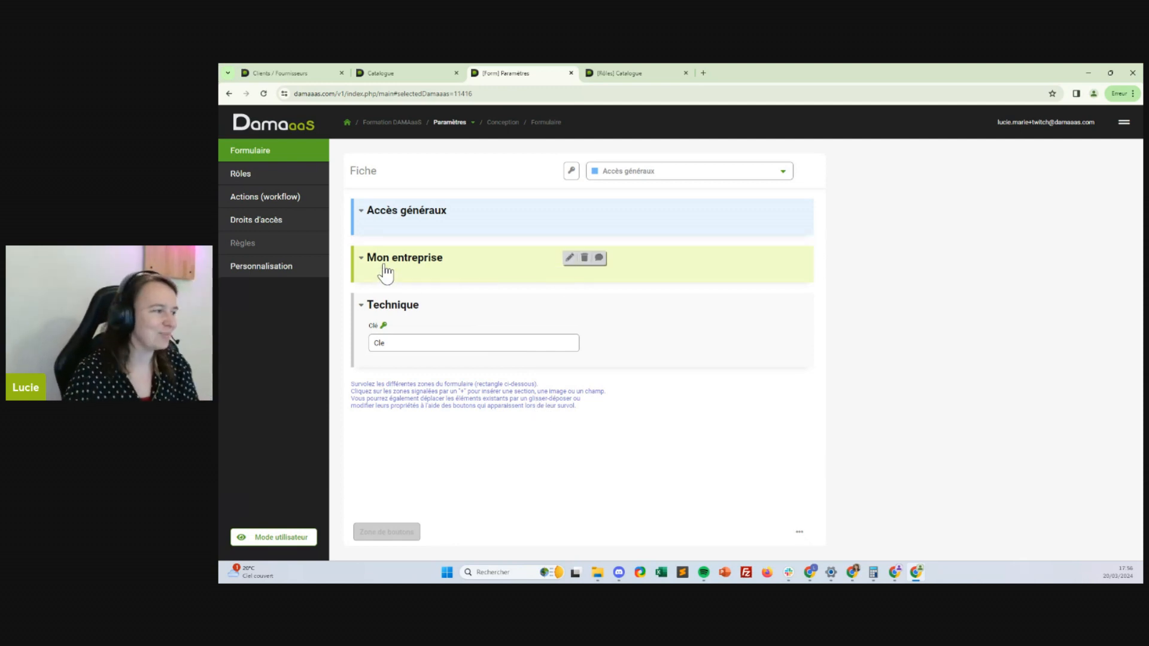
Add an Email address-list field 'Administration' auto-enrolling into the Twitch-Administration group
click(431, 229)
click(495, 244)
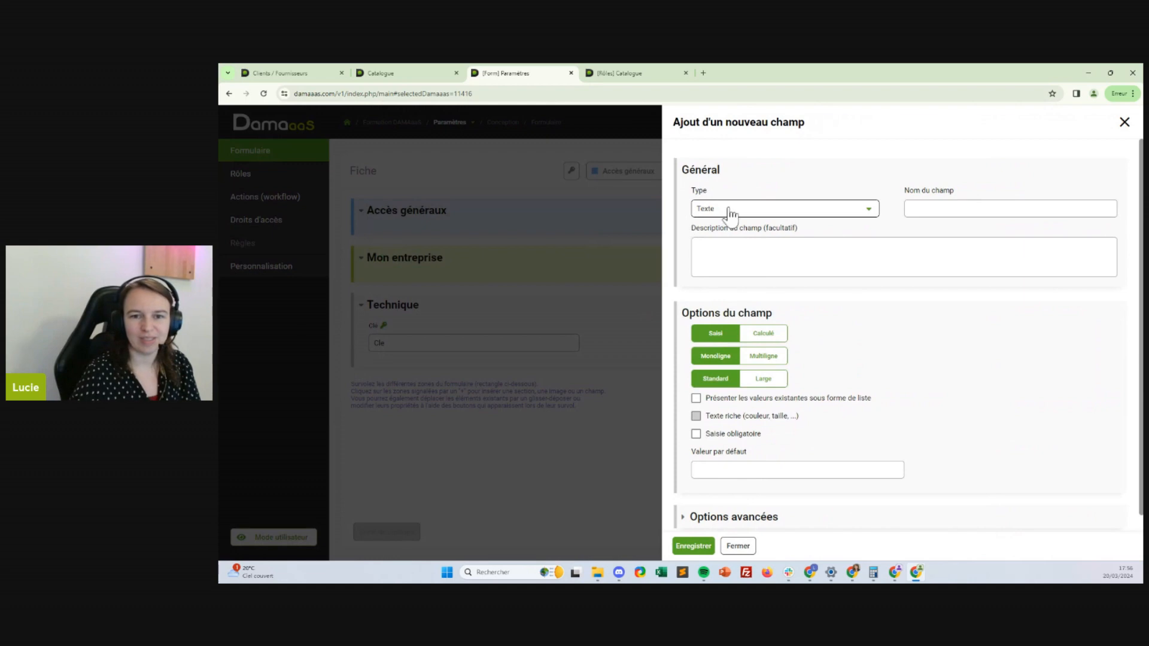
click(730, 209)
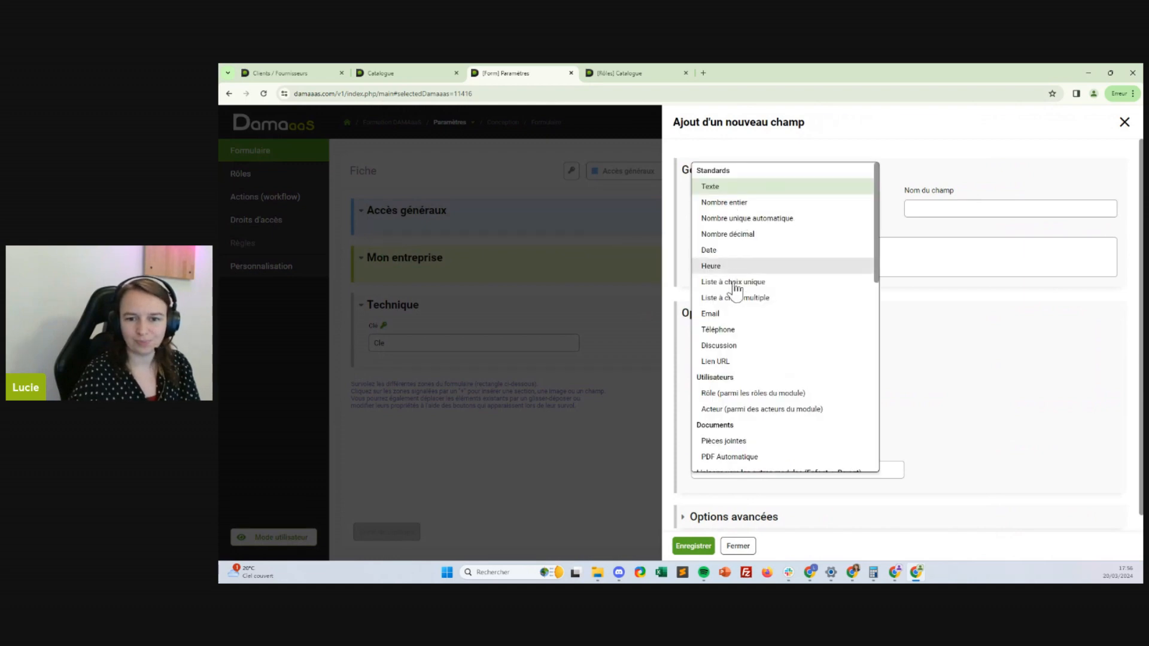
click(730, 313)
click(966, 204)
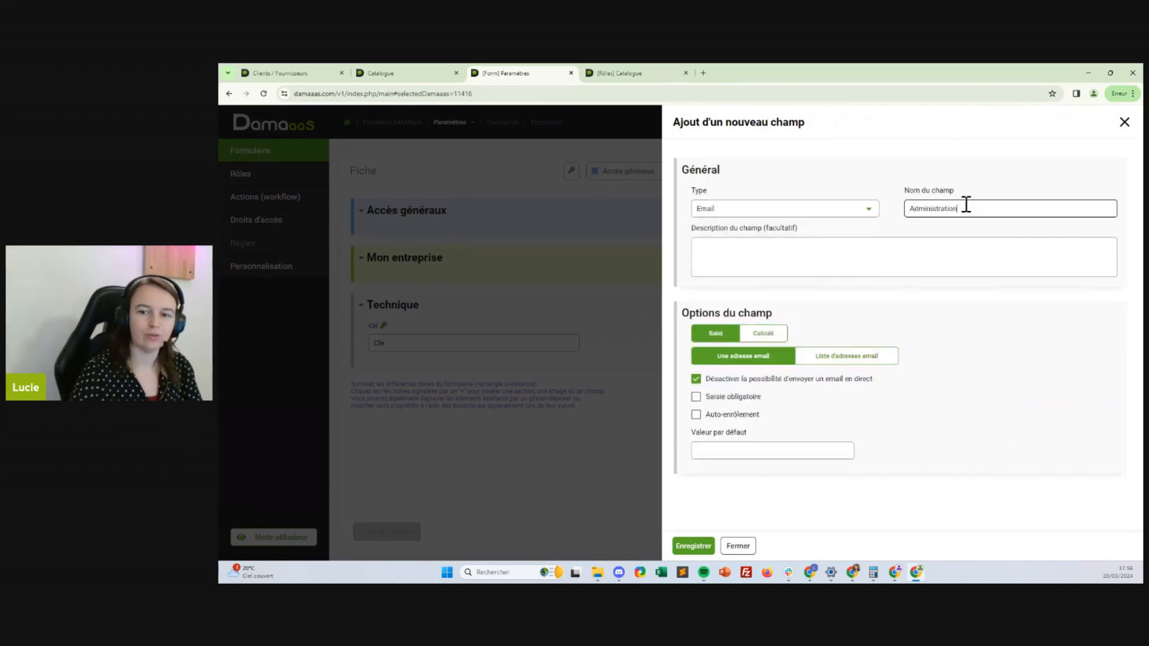
click(837, 357)
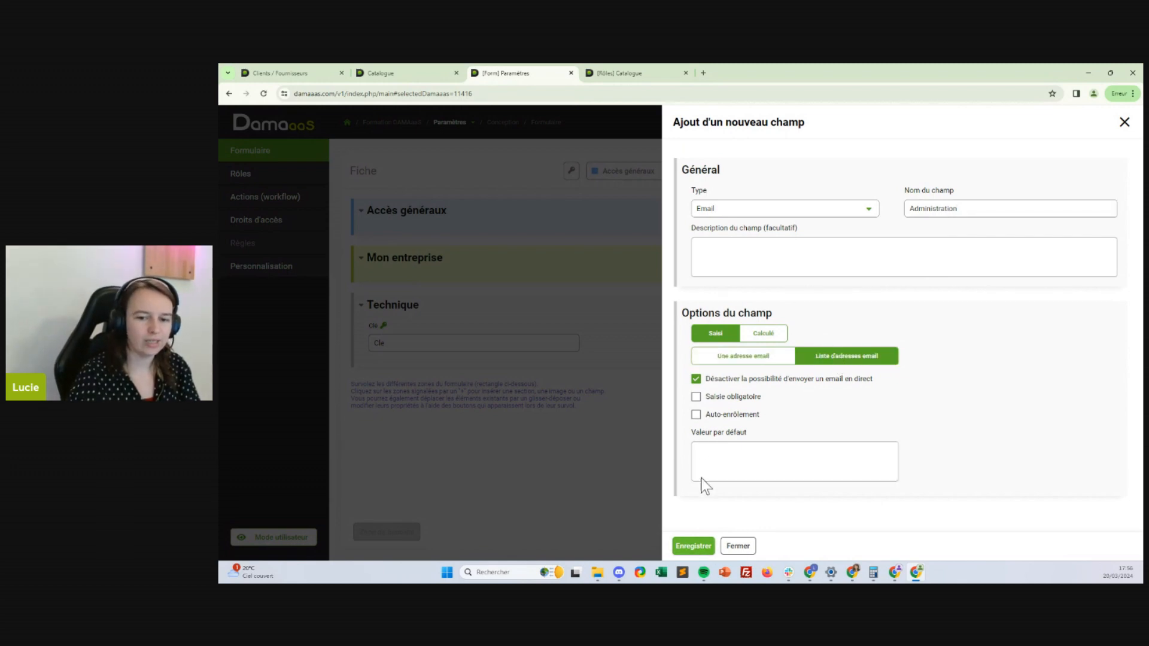
click(696, 415)
click(745, 462)
scroll(761, 419, down, 1)
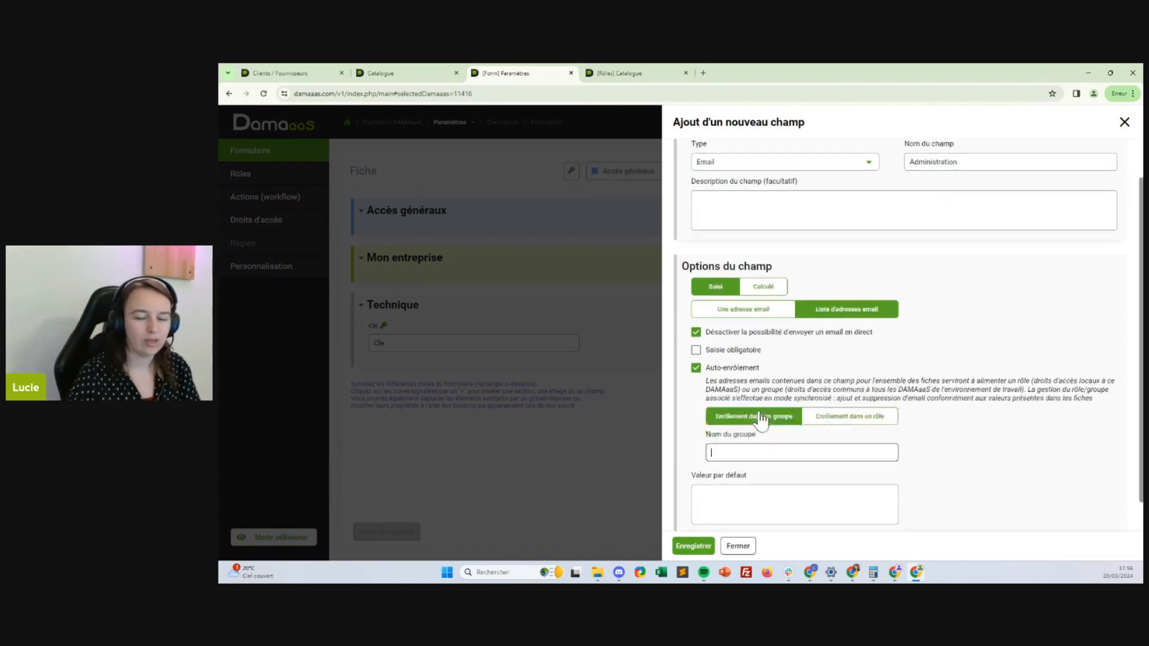
scroll(761, 418, down, 1)
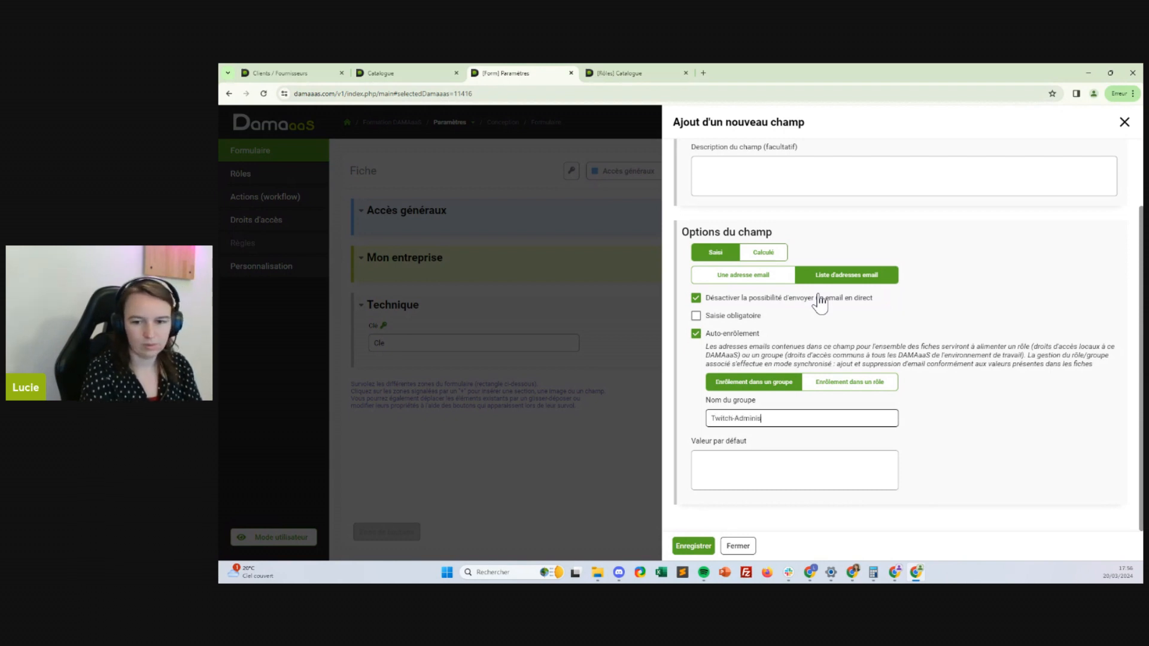
click(693, 545)
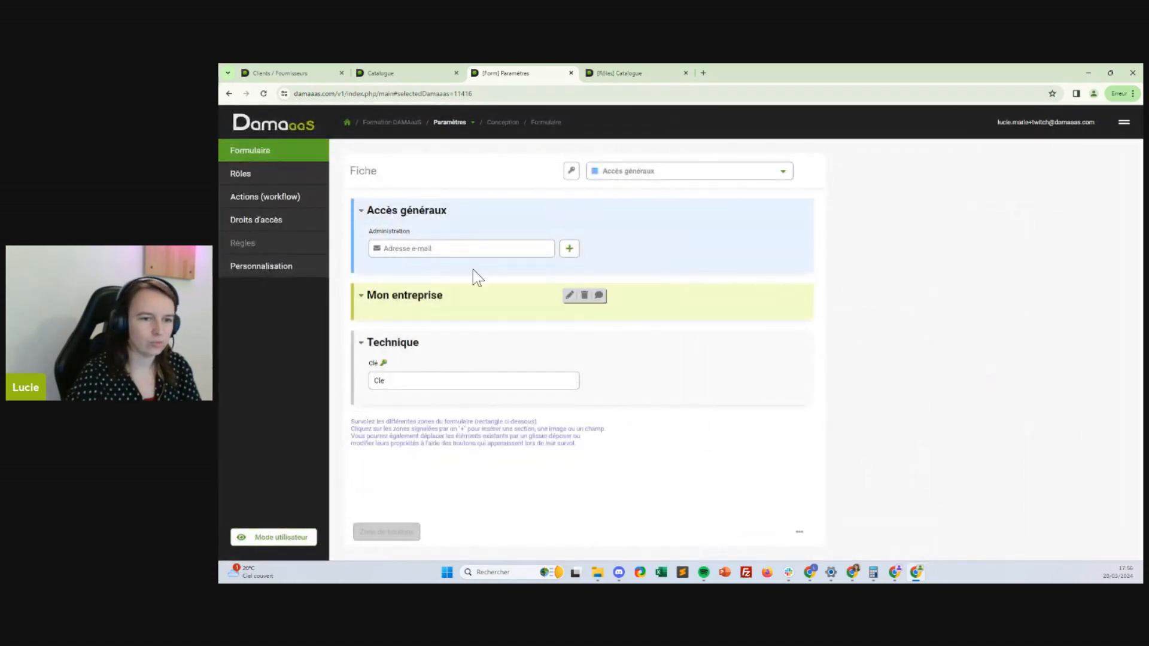
Add an Email address-list field 'Consultation' auto-enrolling into the Twitch-Consultation group
click(658, 251)
click(646, 269)
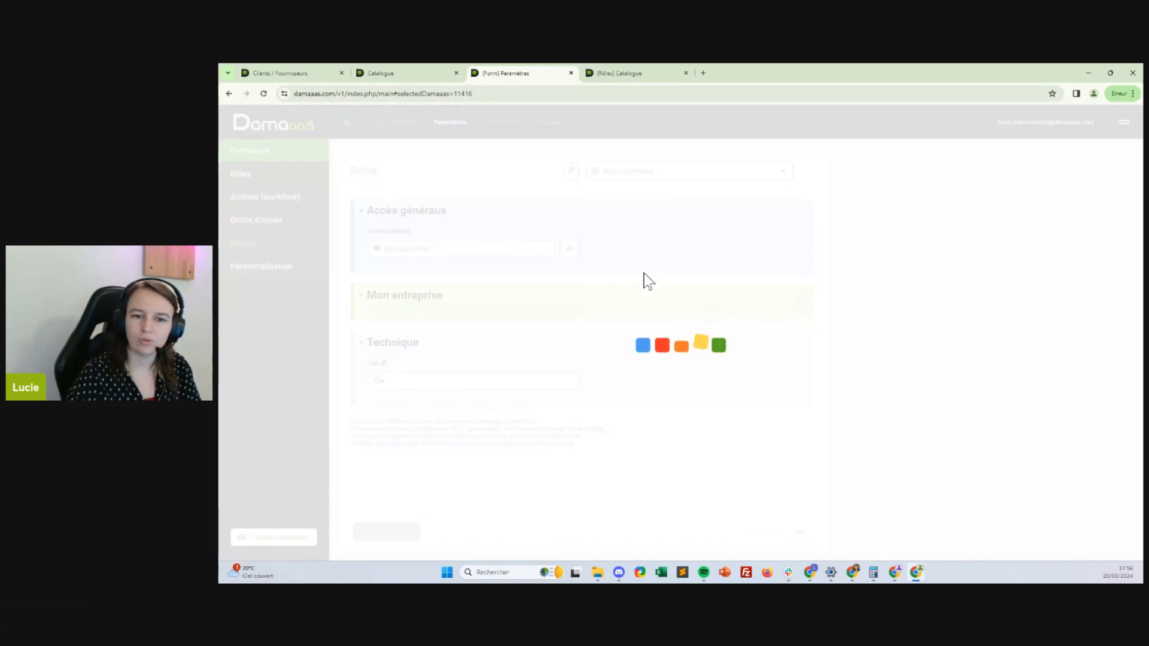
click(750, 197)
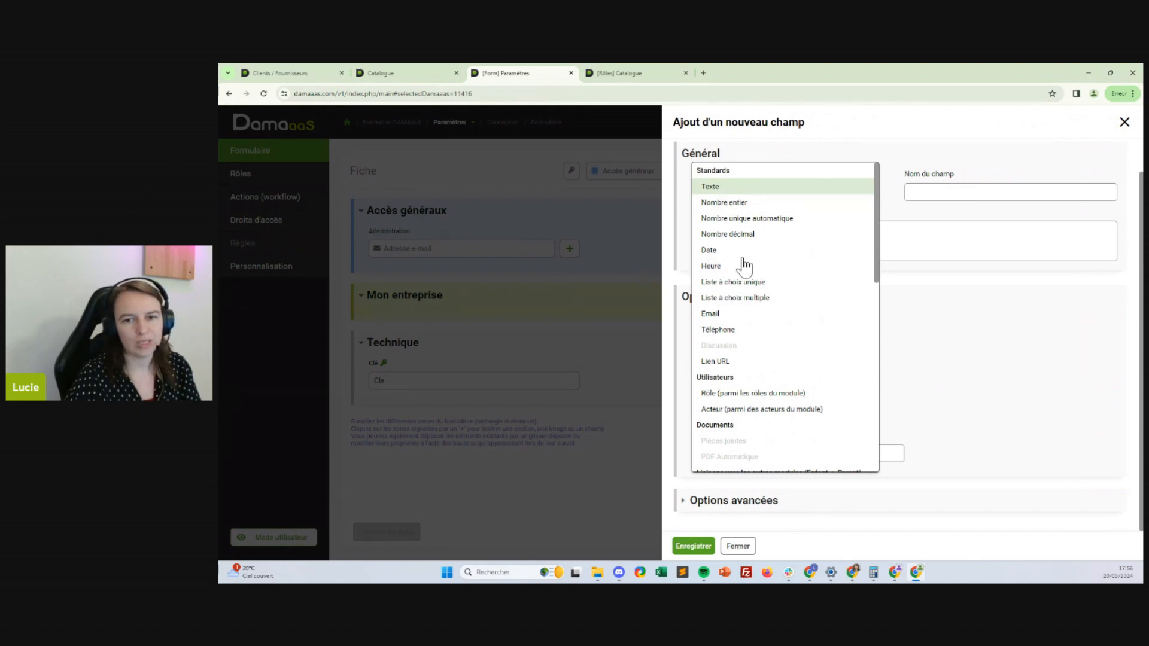
click(723, 317)
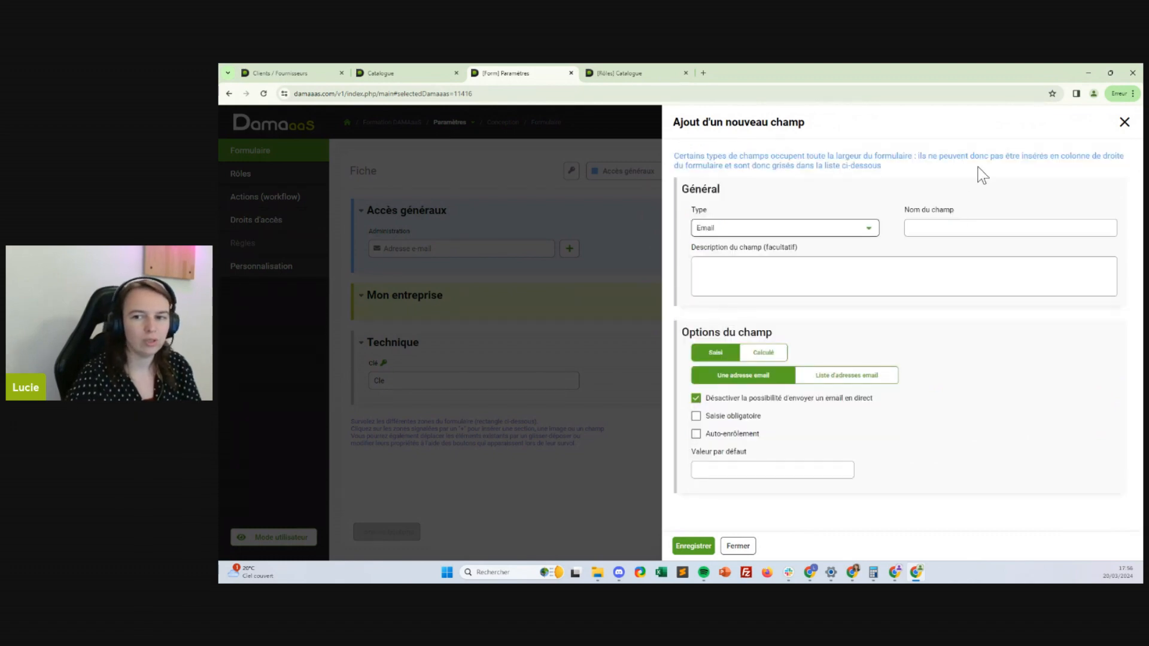
click(931, 228)
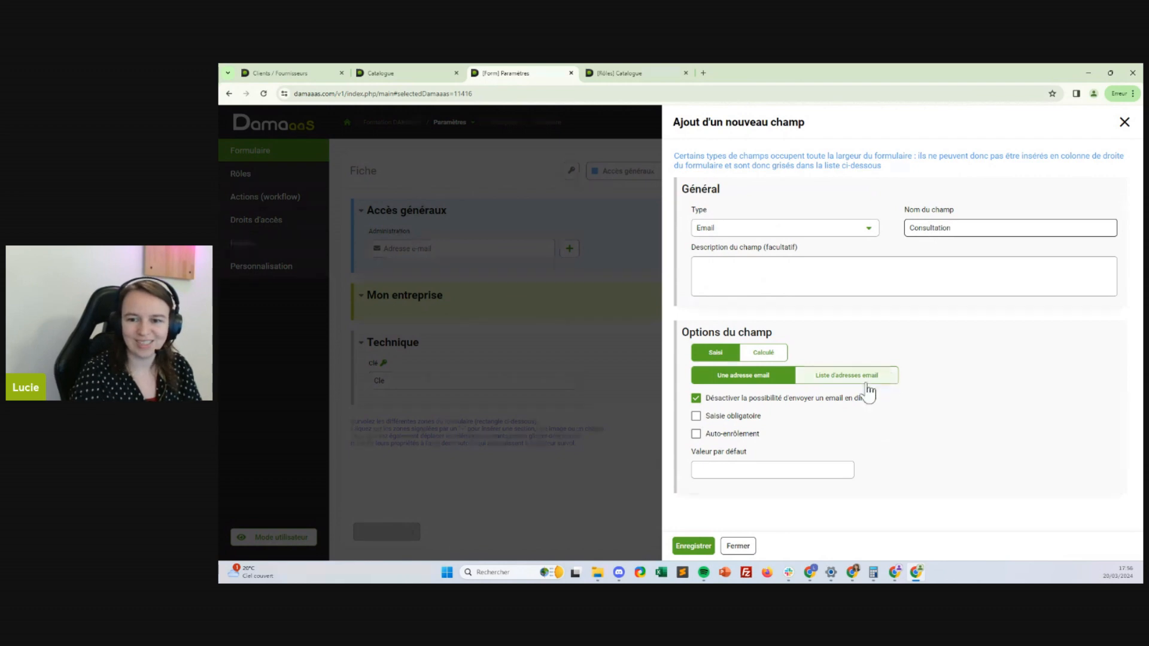
click(848, 375)
click(733, 433)
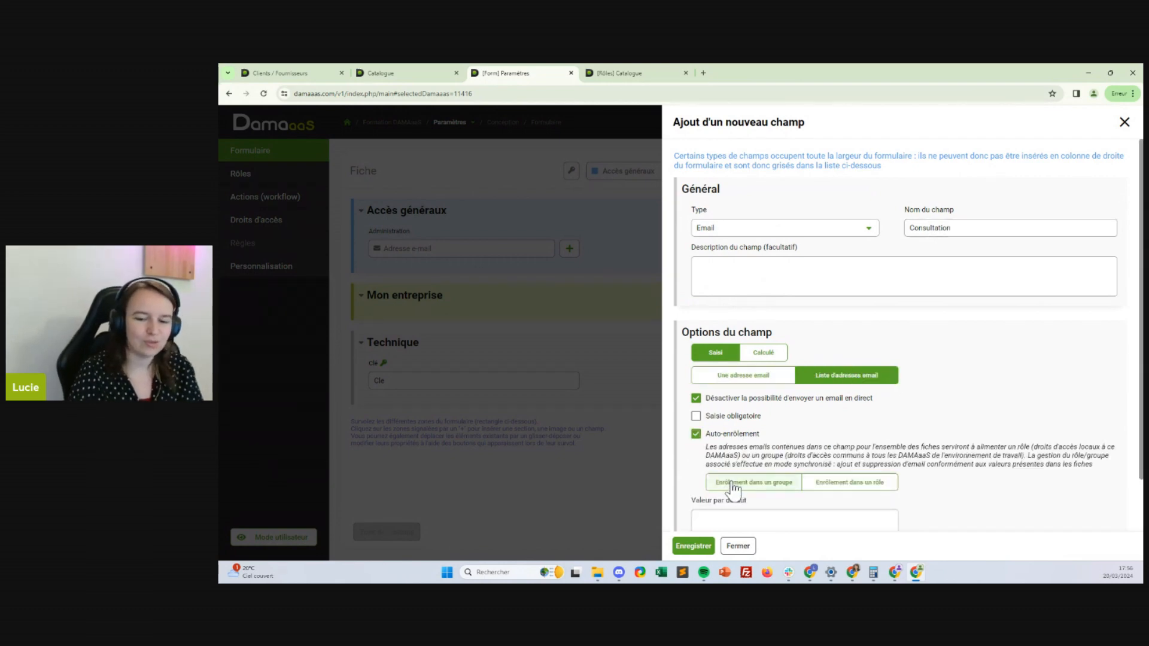
click(781, 481)
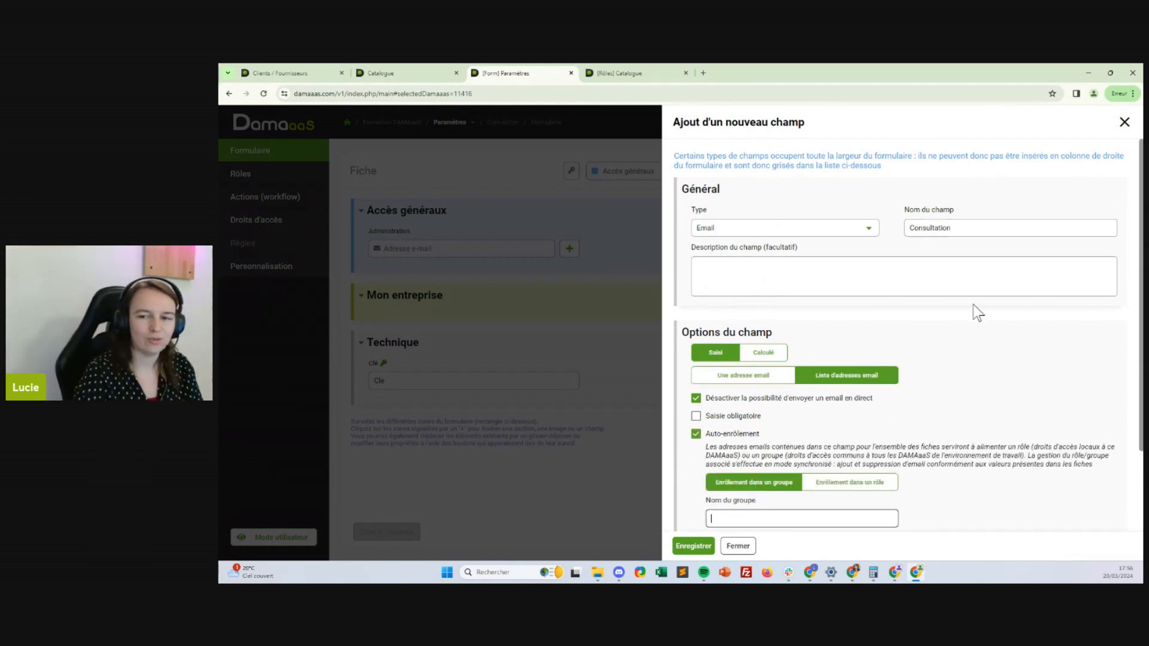
scroll(951, 419, down, 2)
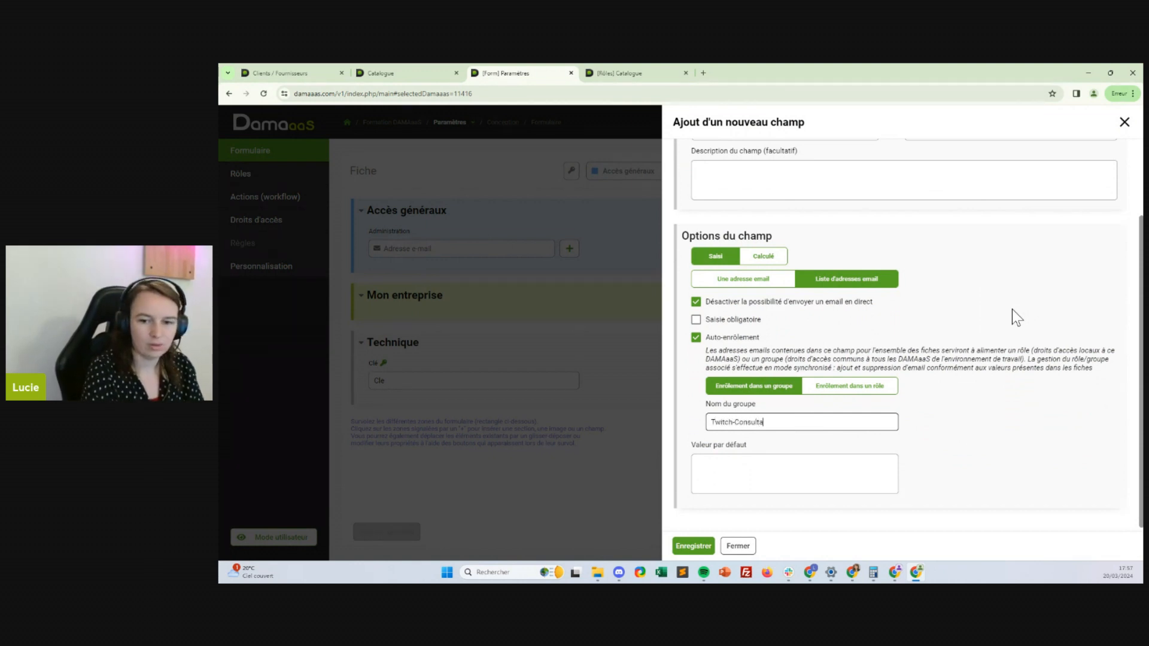
click(693, 546)
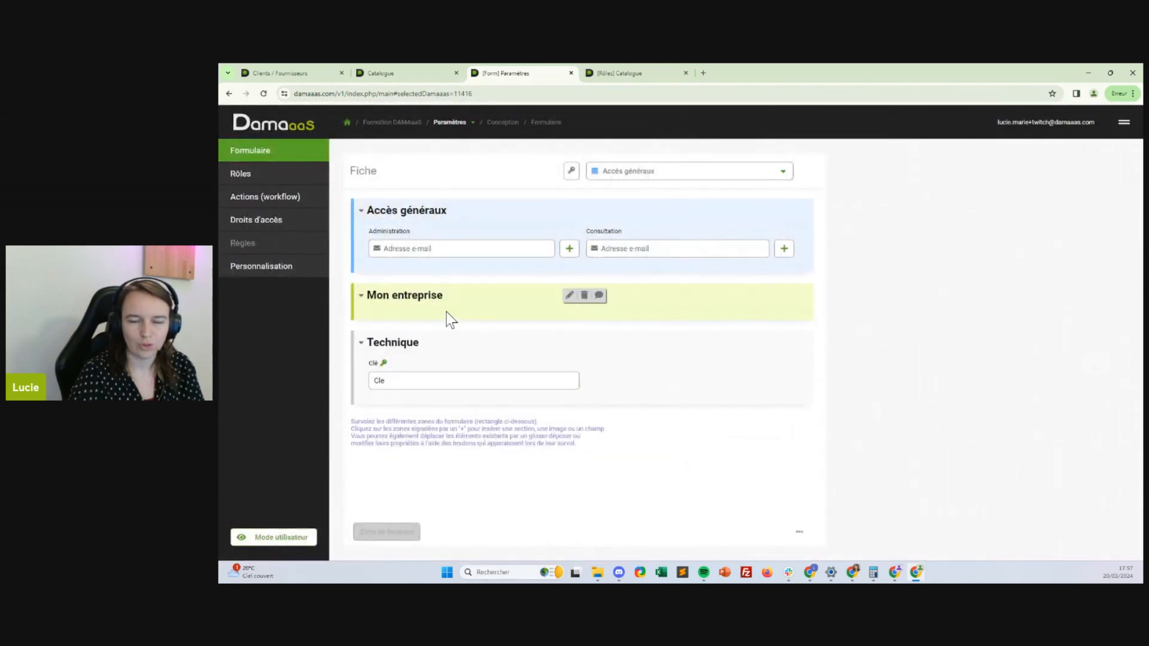
Add a full-width text field 'Raison sociale' to Mon entreprise
click(419, 310)
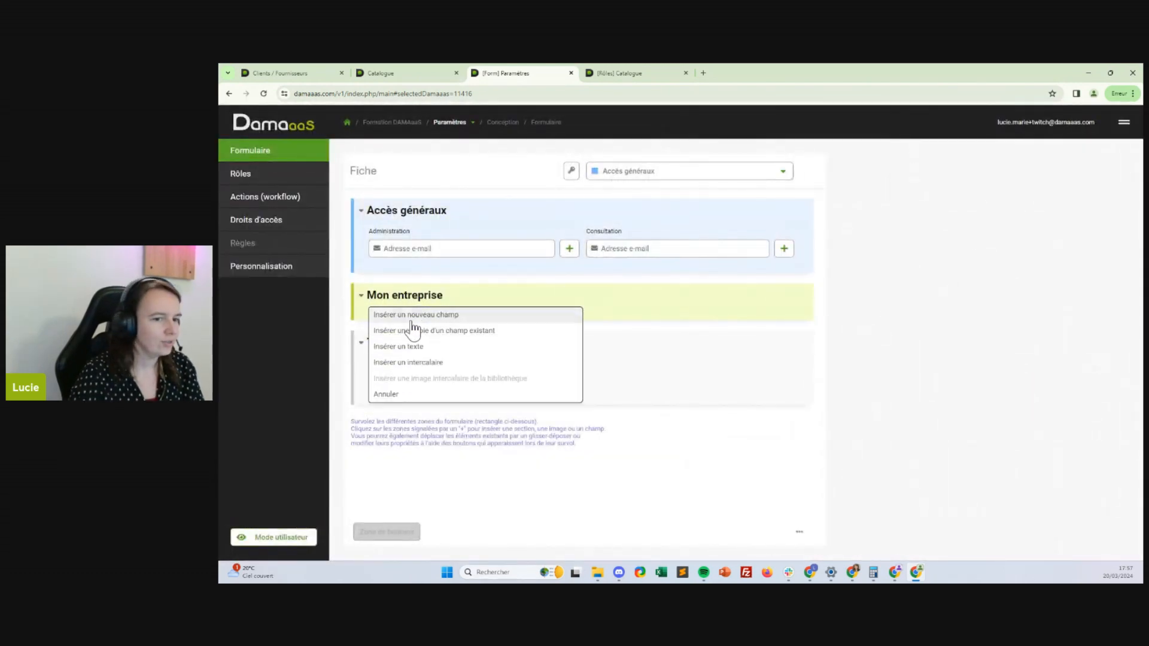
click(408, 320)
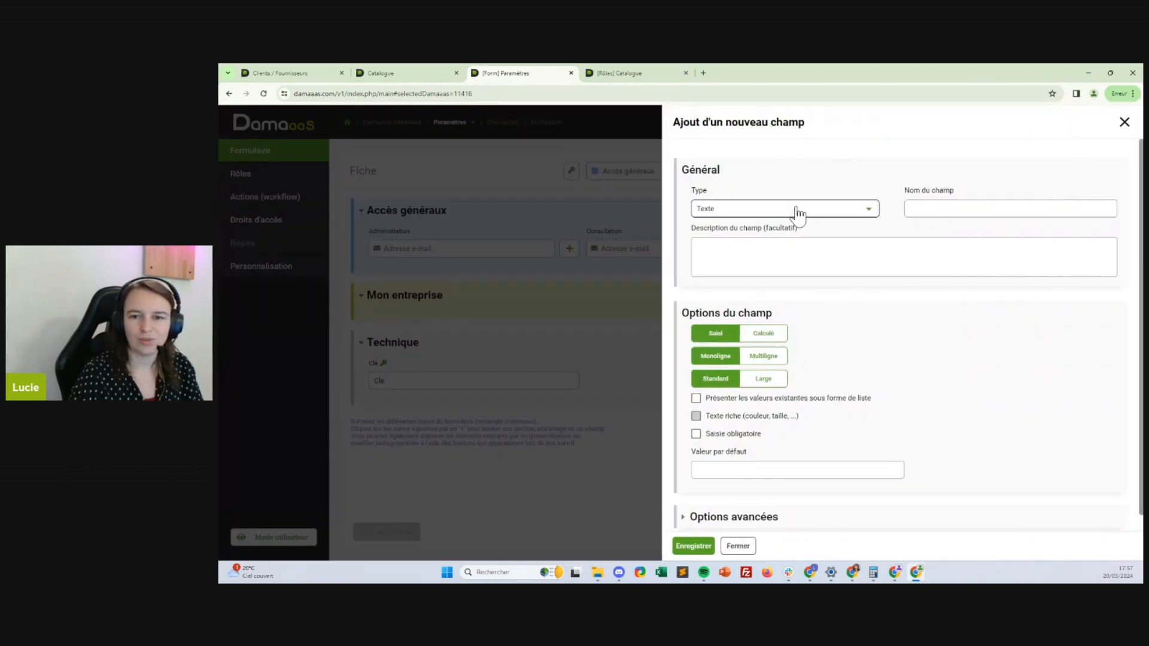
click(988, 203)
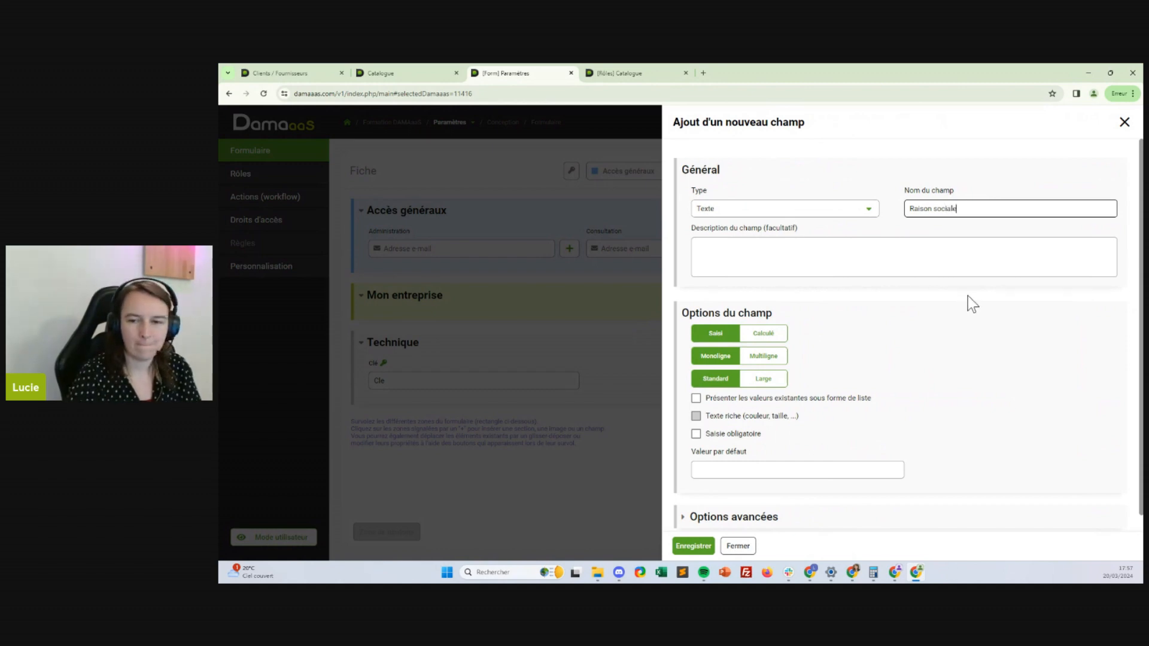
click(762, 379)
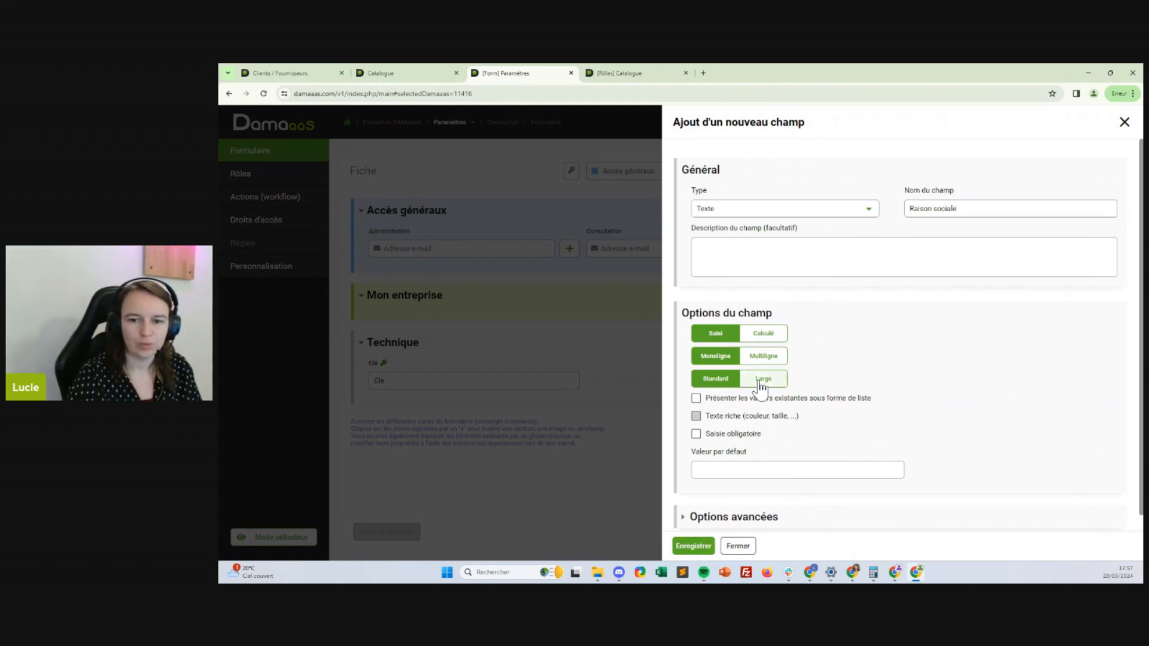
click(693, 546)
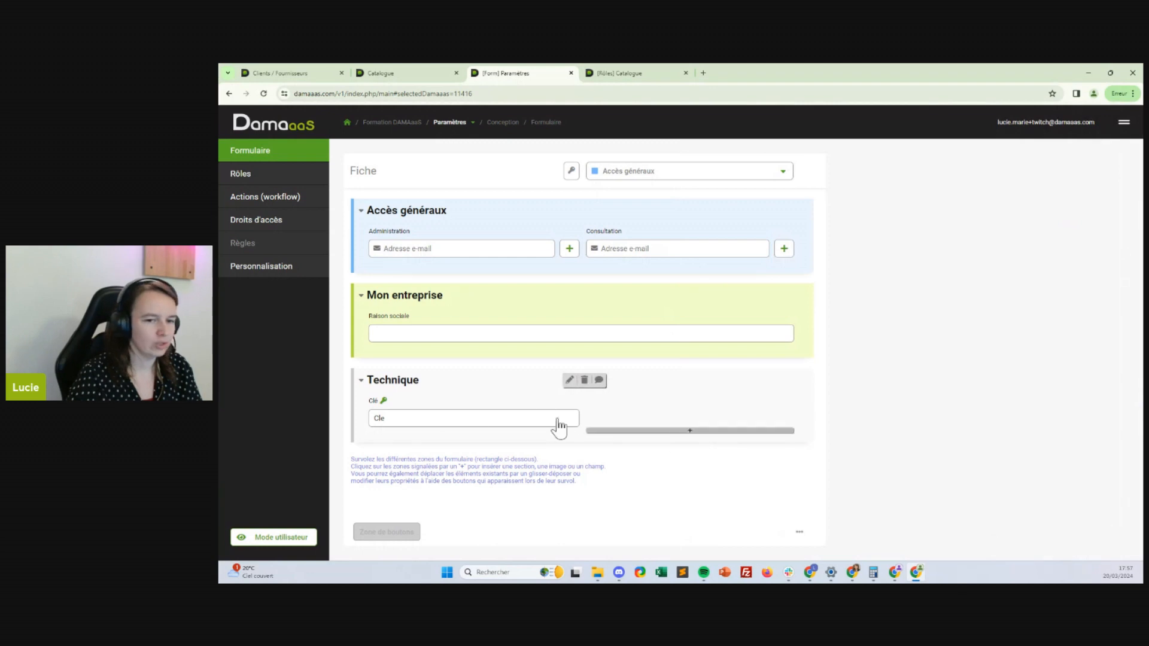
Add an Email field 'Mail de contact (générique)' below Raison sociale
click(447, 347)
click(430, 353)
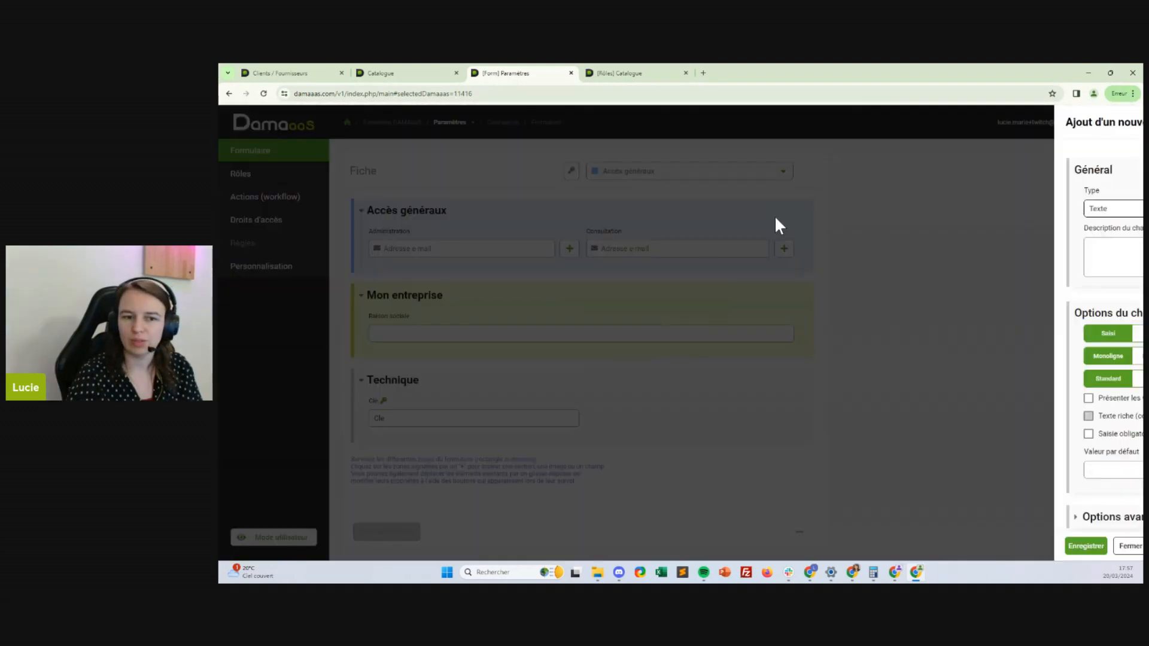
click(725, 211)
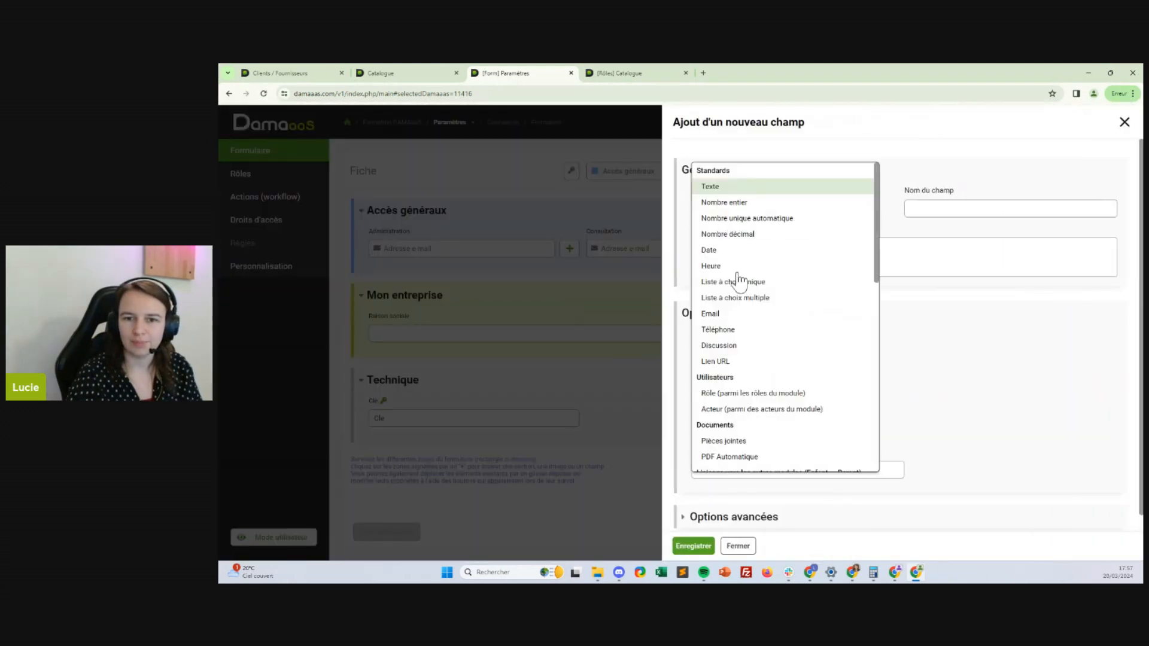
click(709, 312)
click(998, 209)
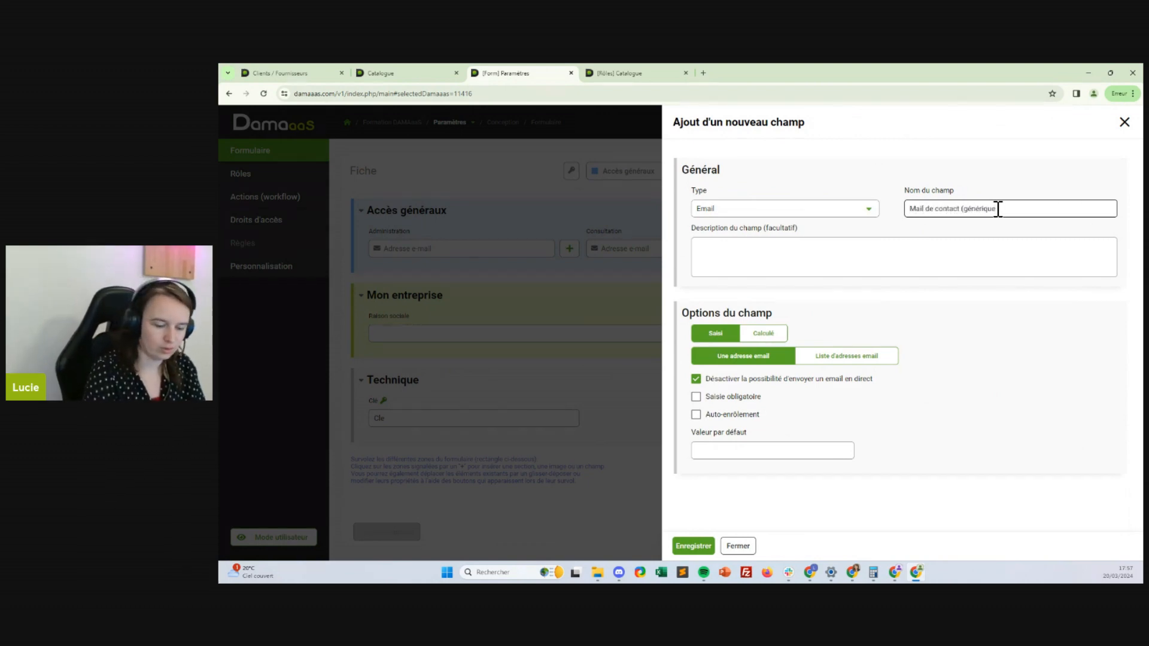
click(693, 546)
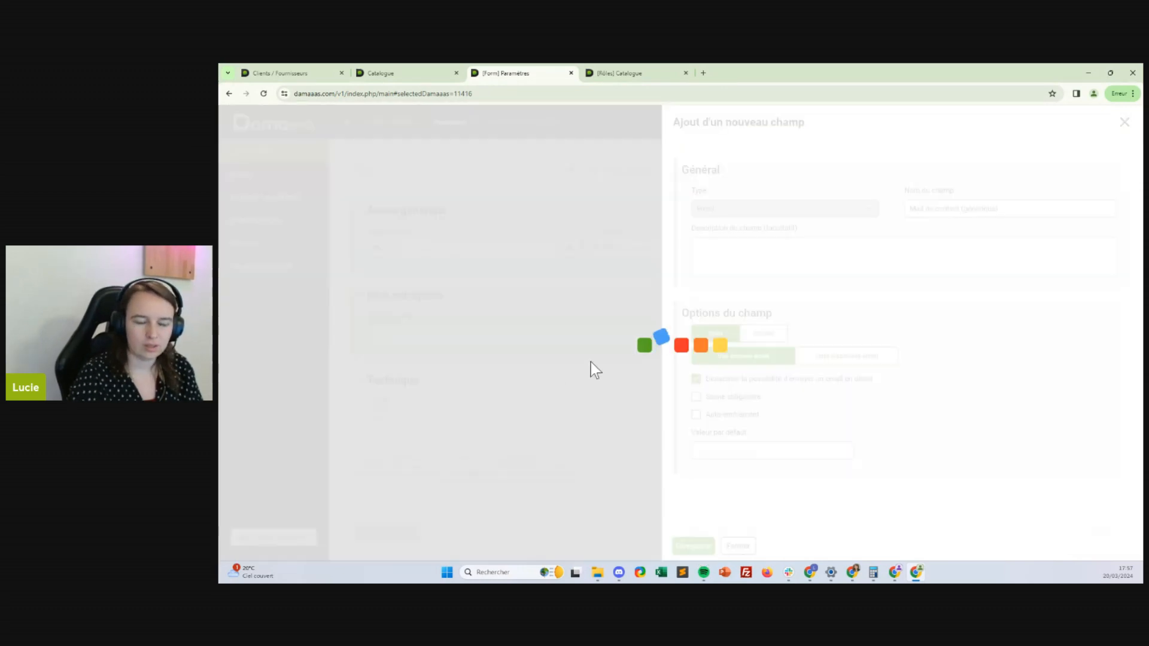
Add a Téléphone field beside the contact email field
click(621, 381)
click(621, 386)
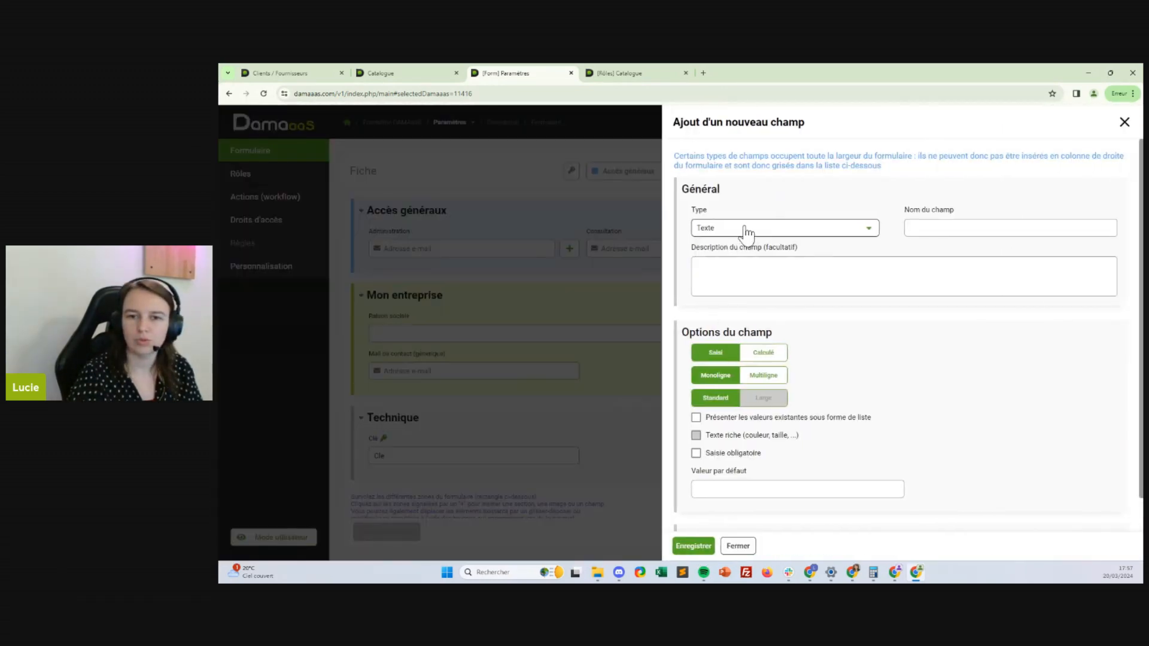
click(821, 230)
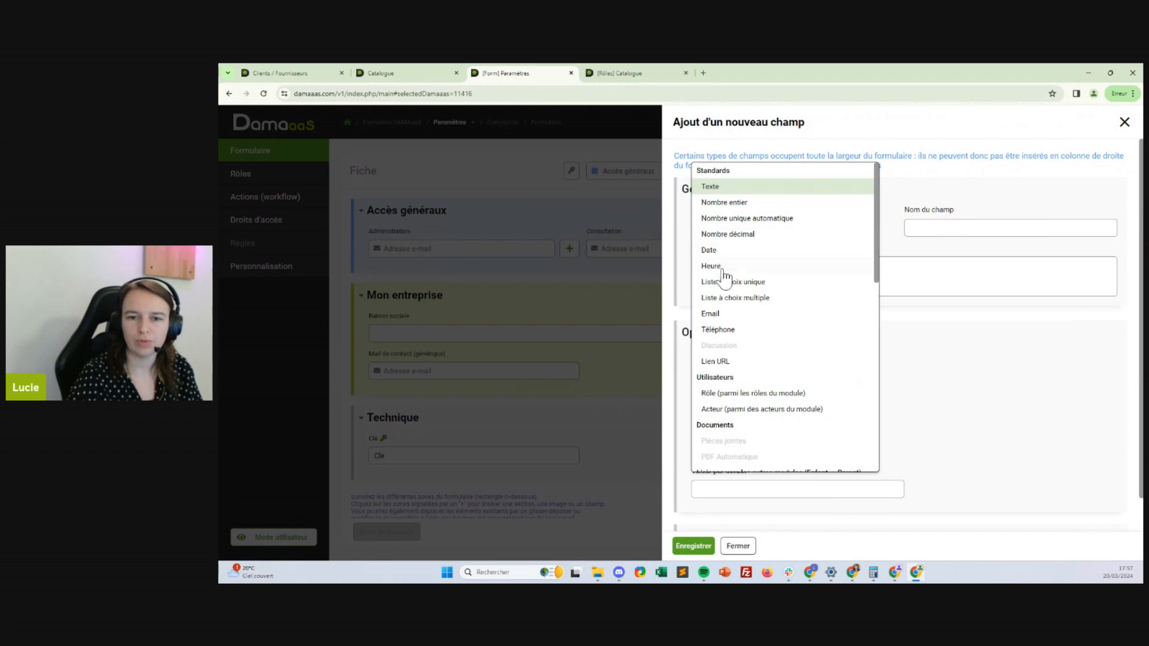
click(718, 329)
click(947, 227)
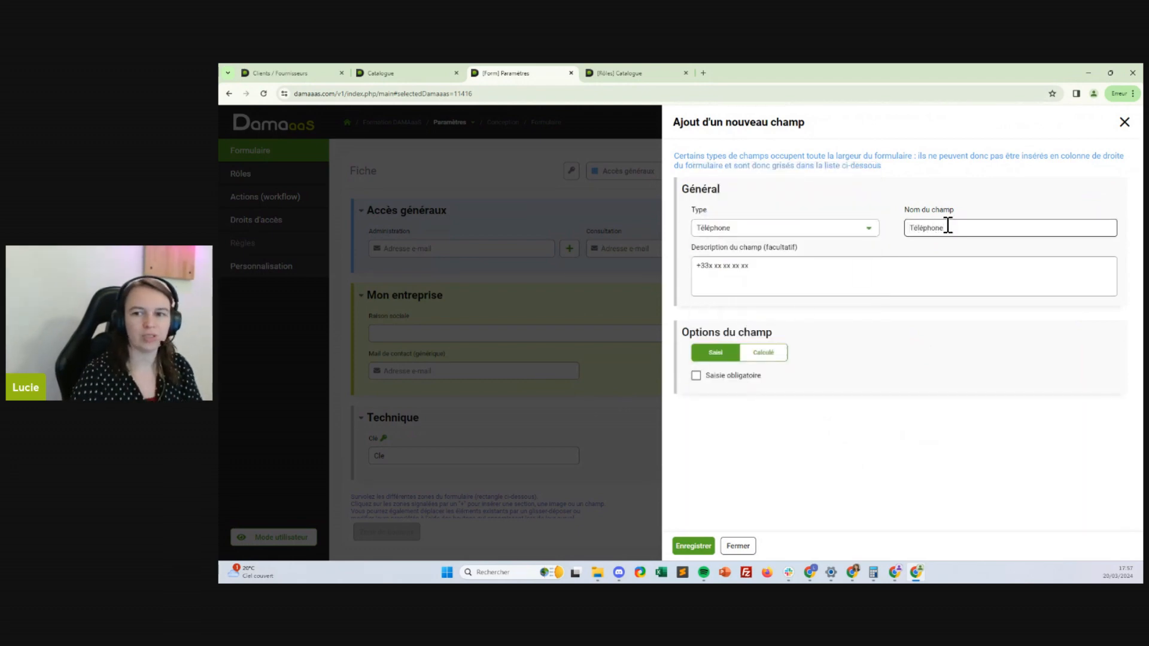
click(694, 545)
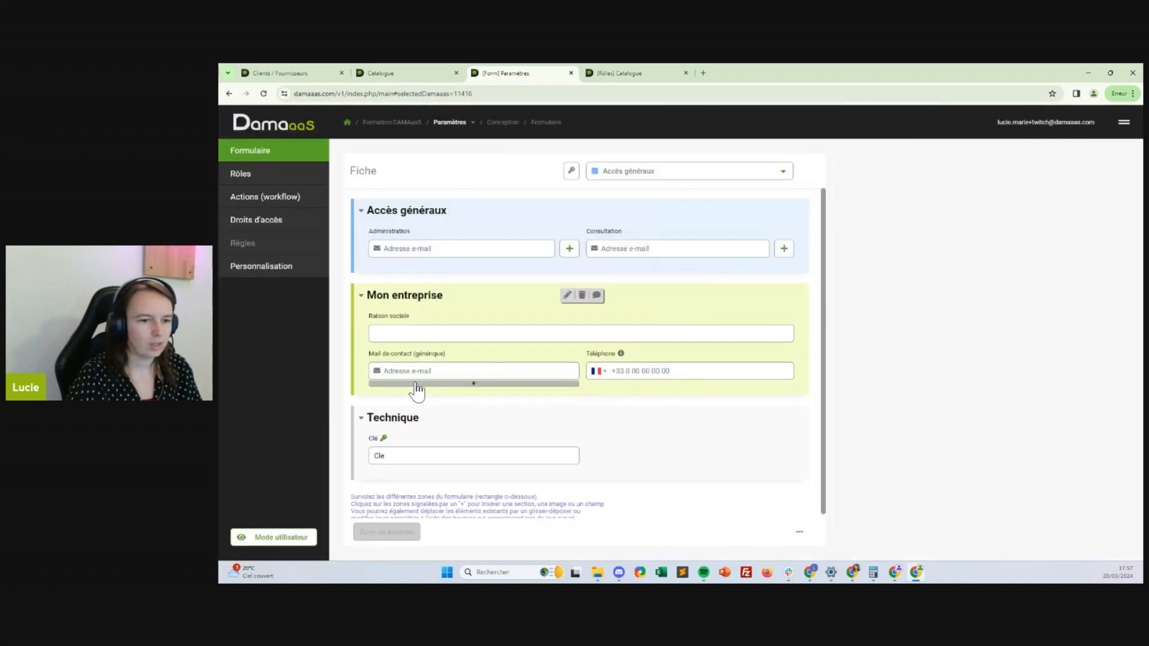
click(416, 388)
Add a full-width text field 'Adresse' to Mon entreprise
click(423, 389)
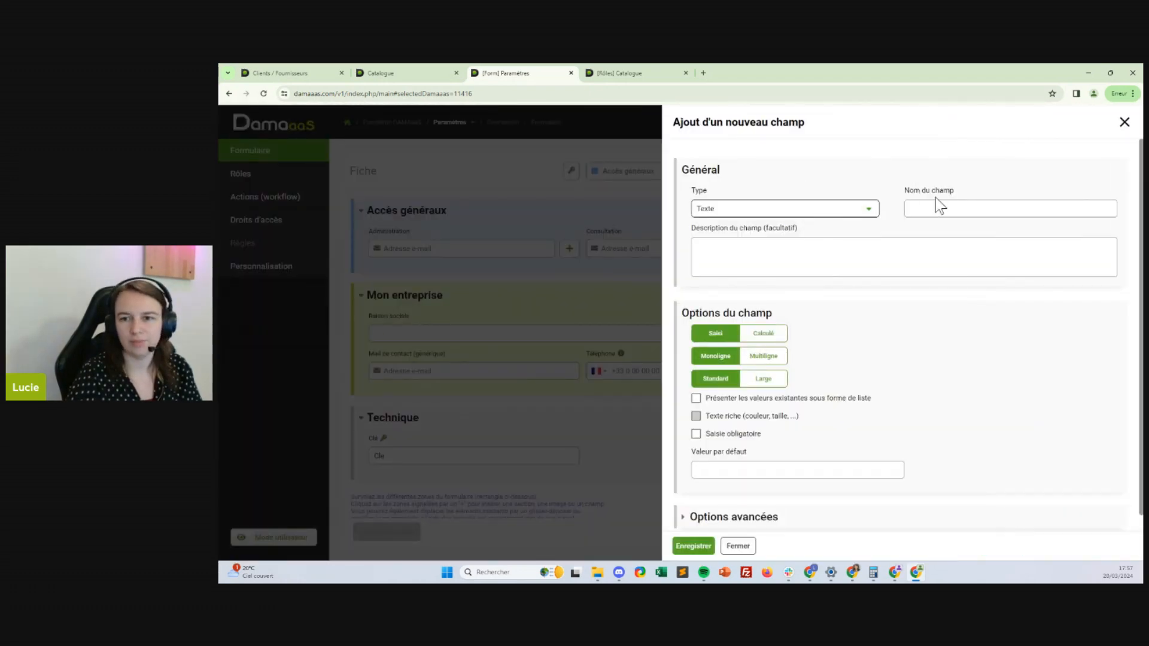
click(947, 203)
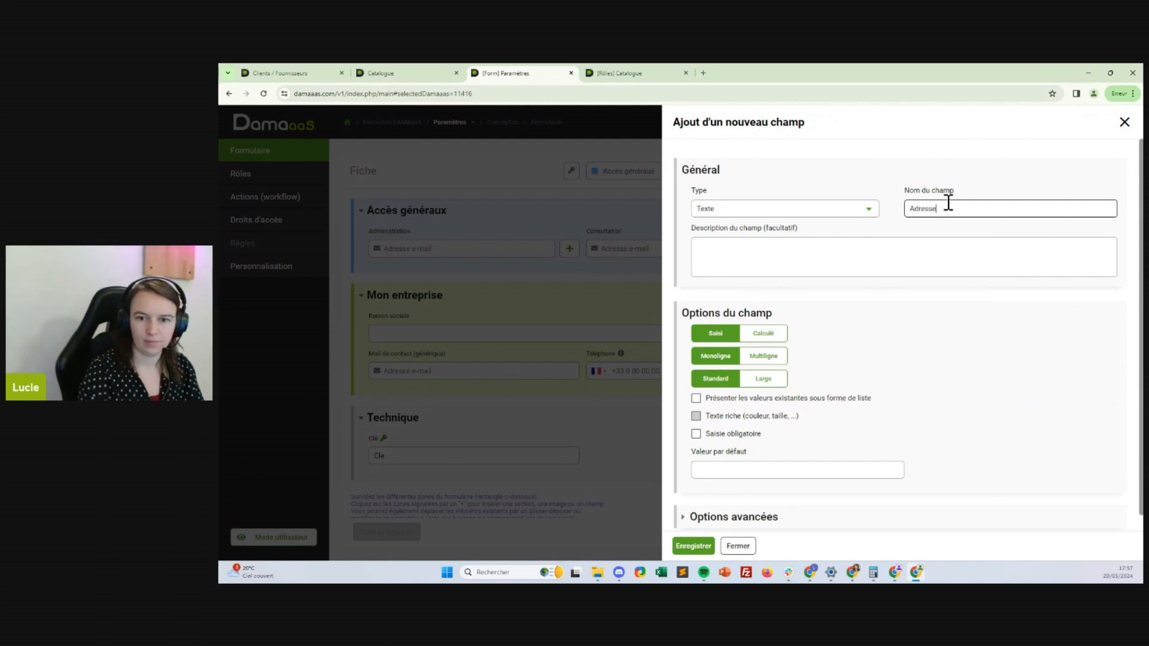
click(764, 379)
click(693, 545)
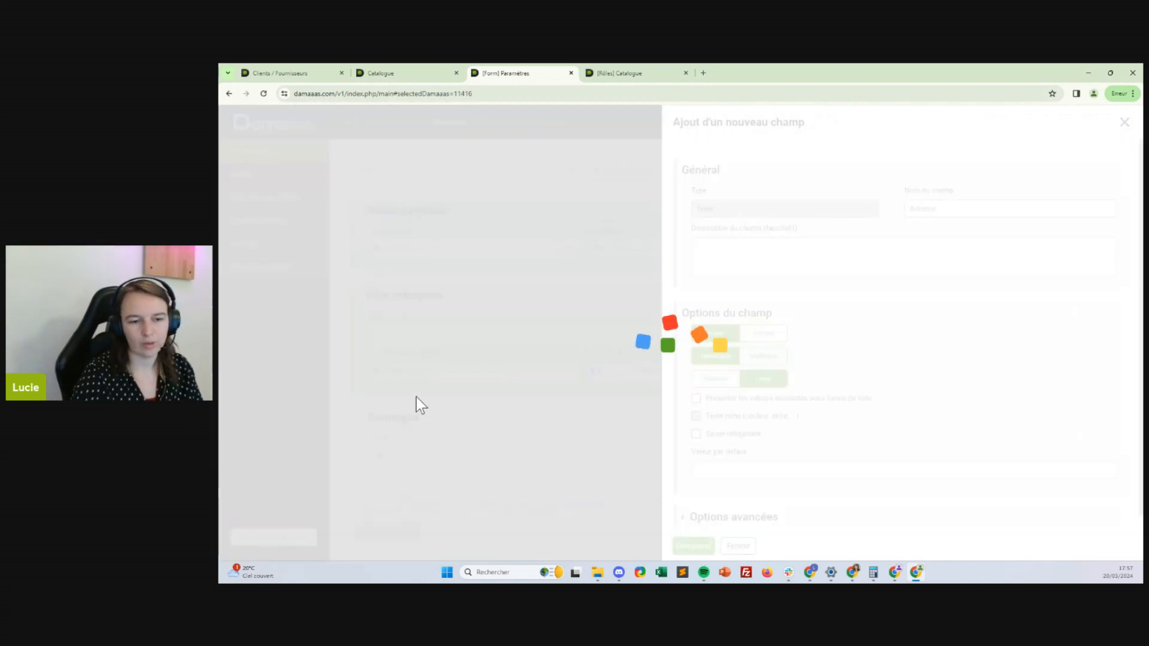
Add text fields 'Code postal' below Adresse and 'Ville' beside it
click(420, 429)
click(418, 436)
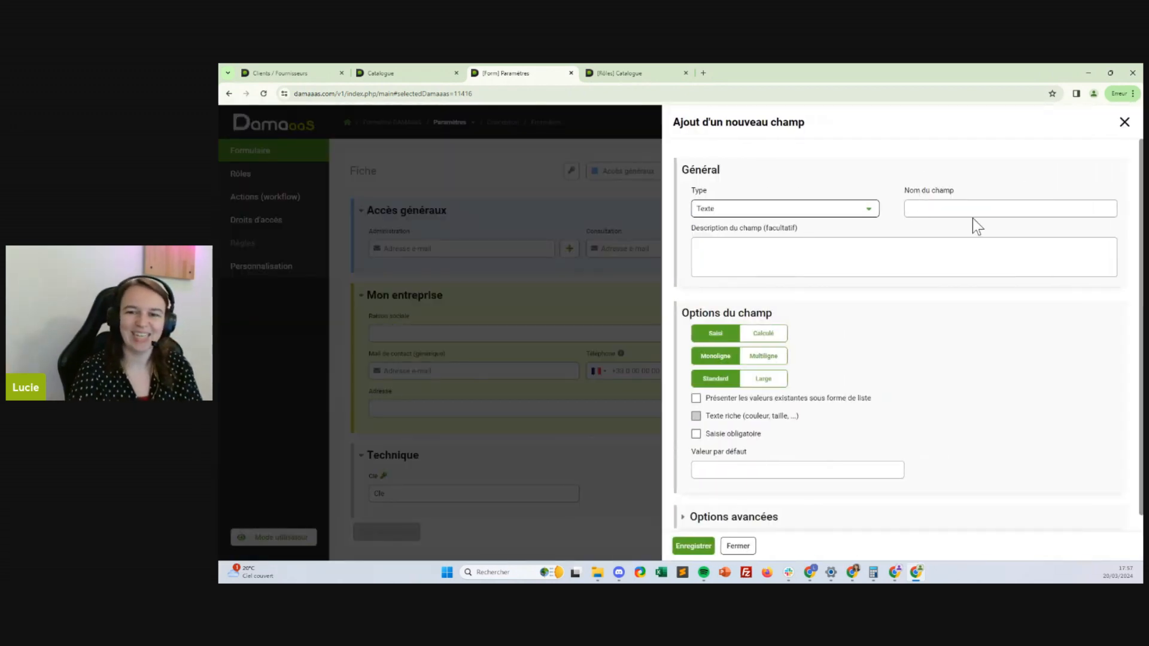
click(950, 210)
text(Code postal)
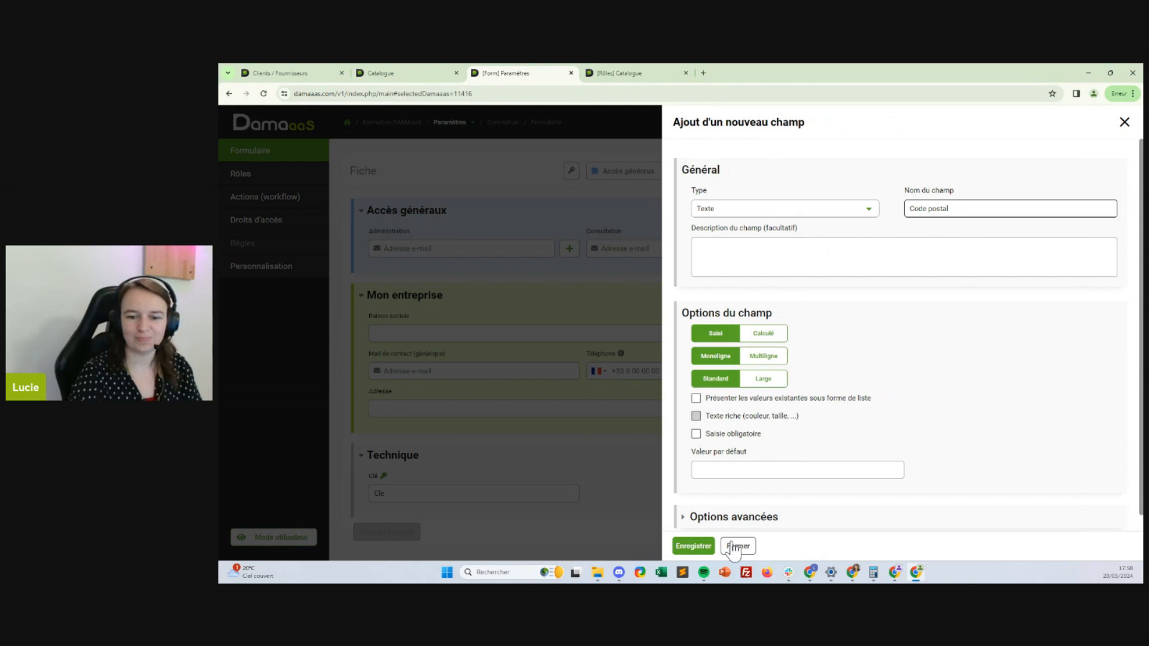
click(694, 546)
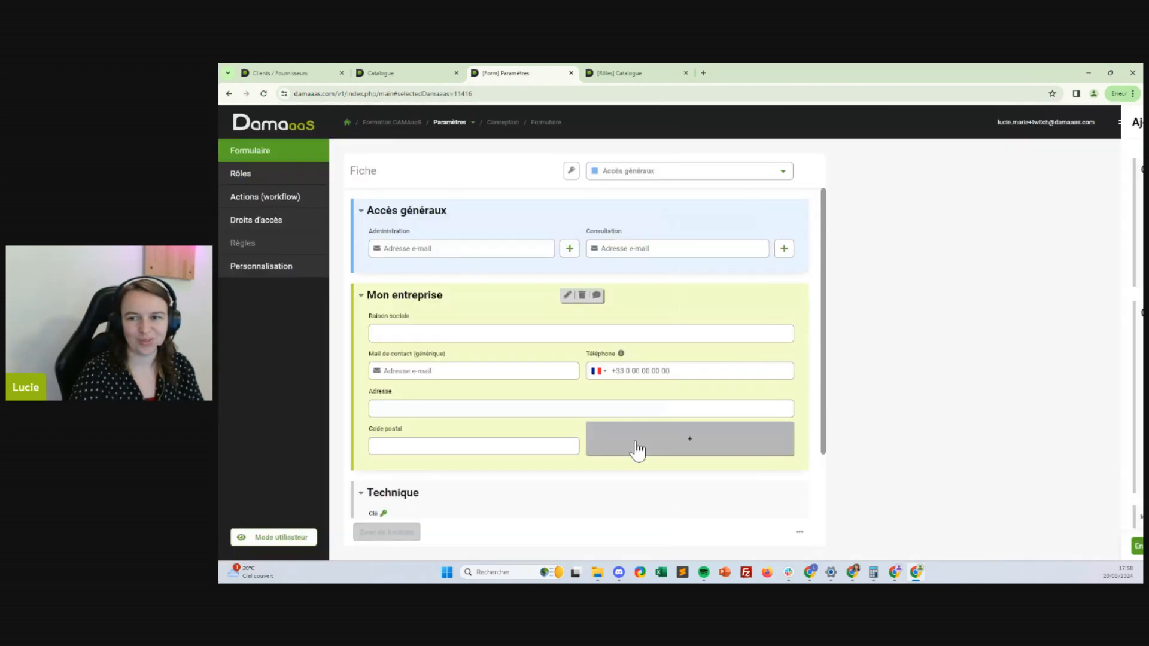
click(630, 459)
click(626, 451)
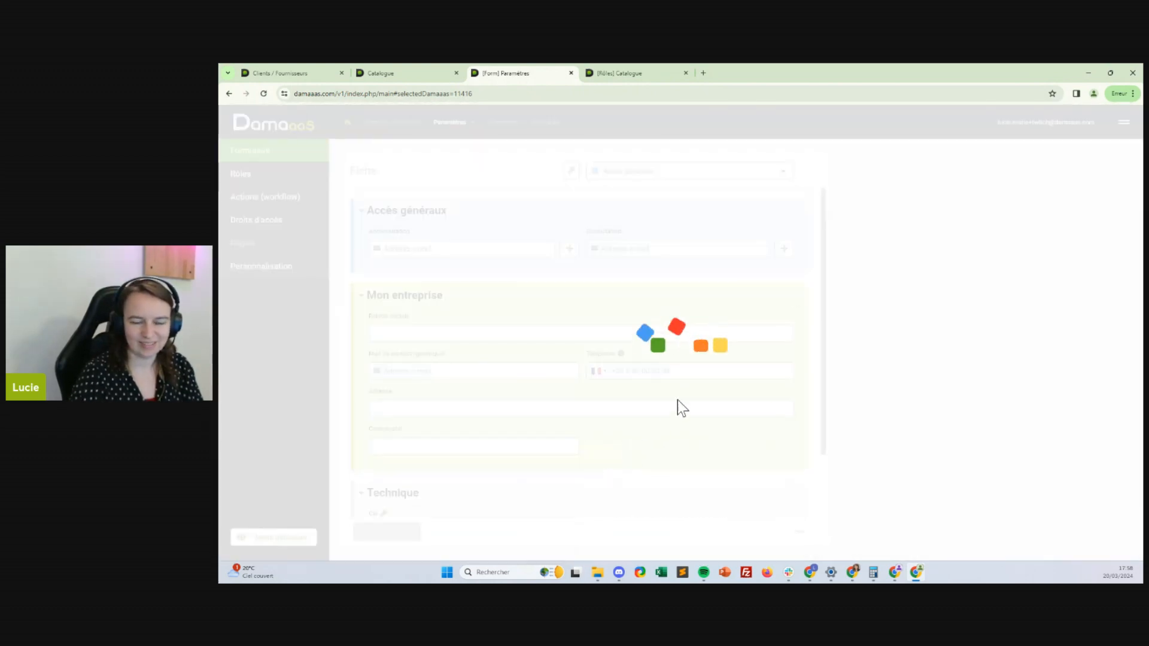
click(908, 225)
text(Ville)
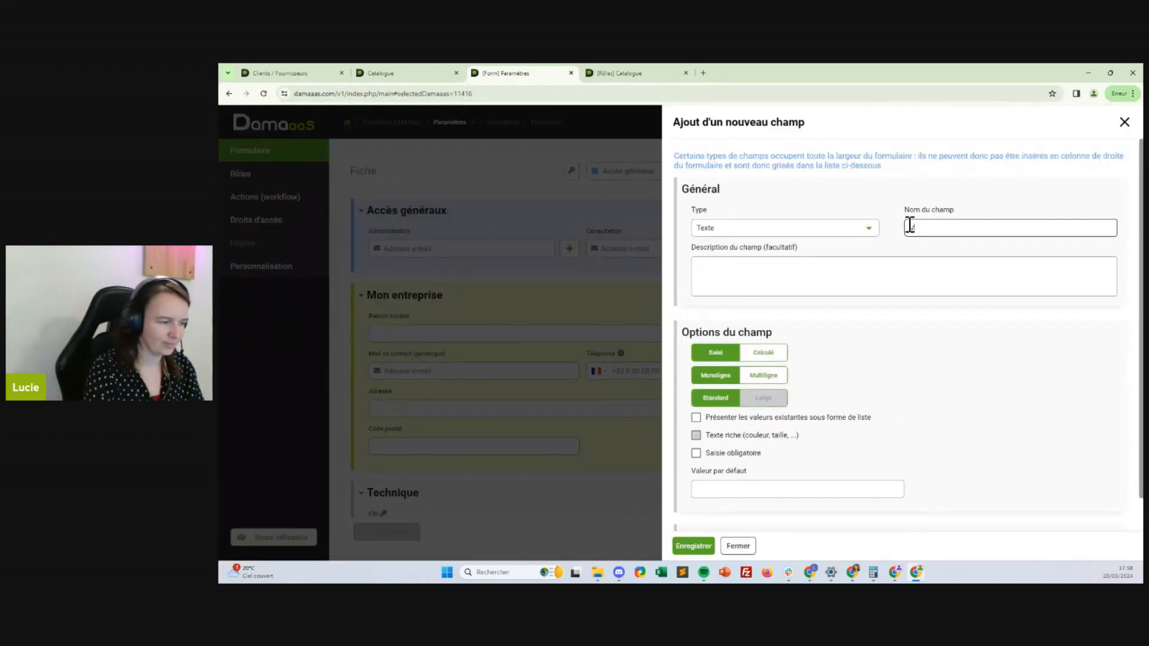
click(694, 546)
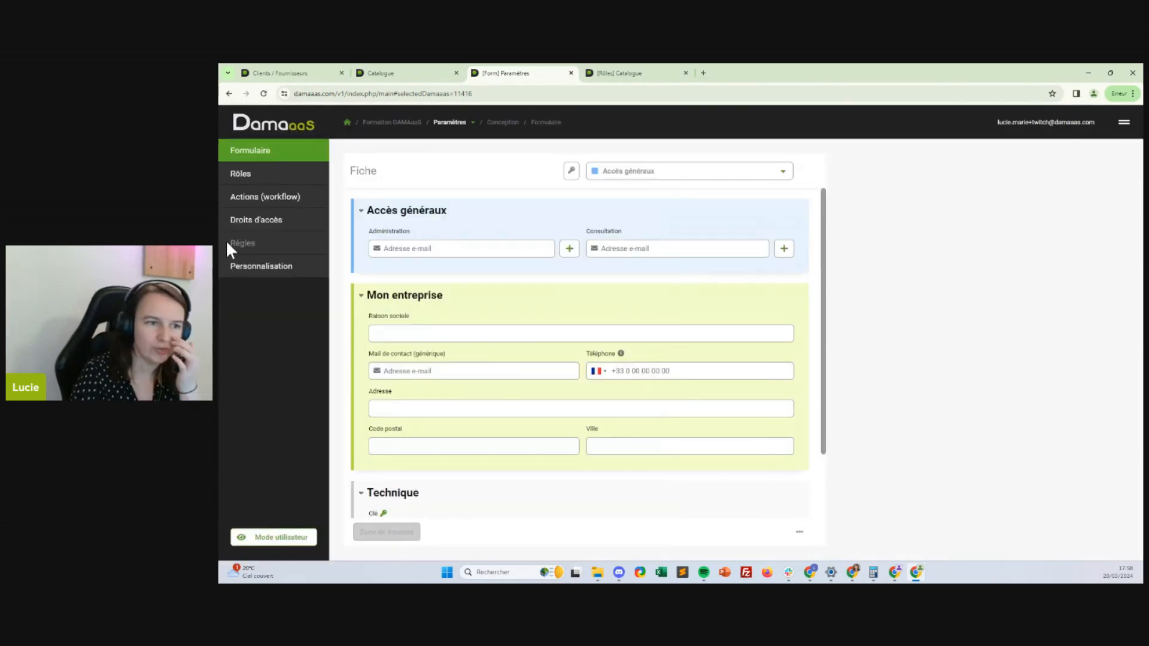
Preview a new fiche in Mode utilisateur, then close it and return to Mode conception
click(264, 537)
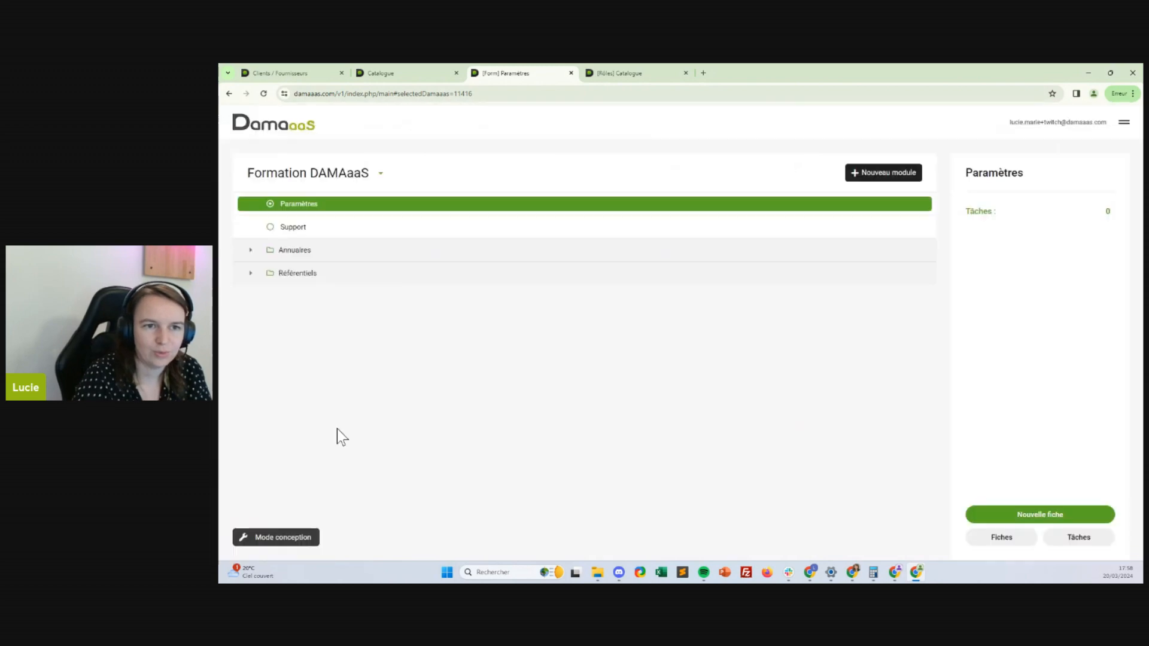
click(1053, 516)
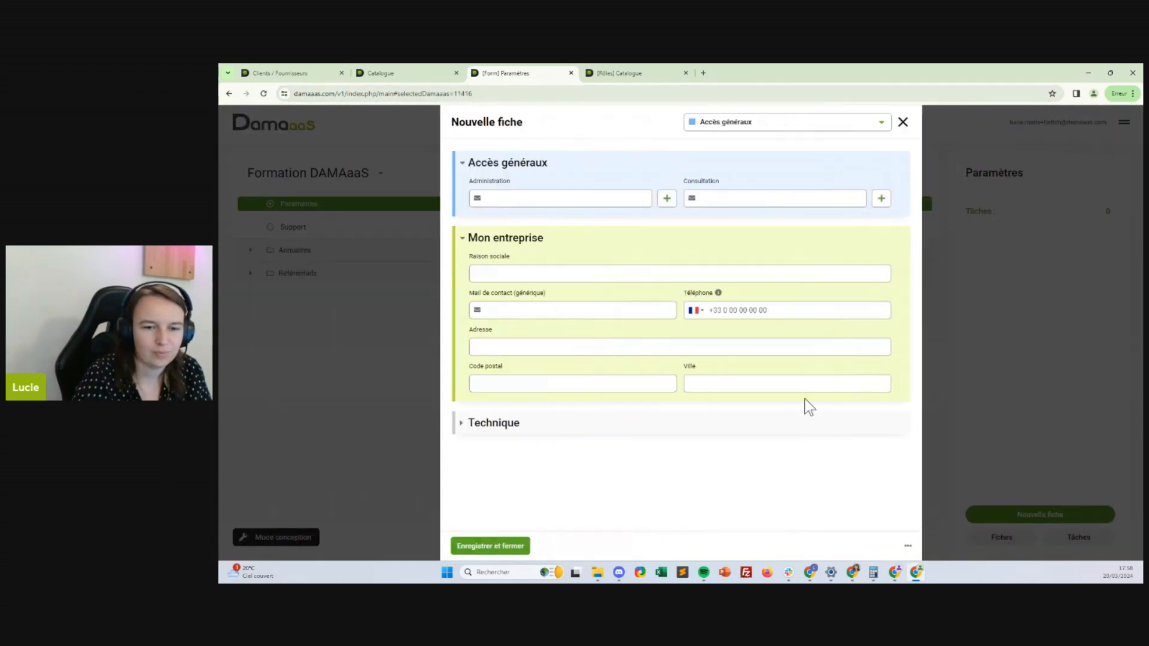
click(359, 194)
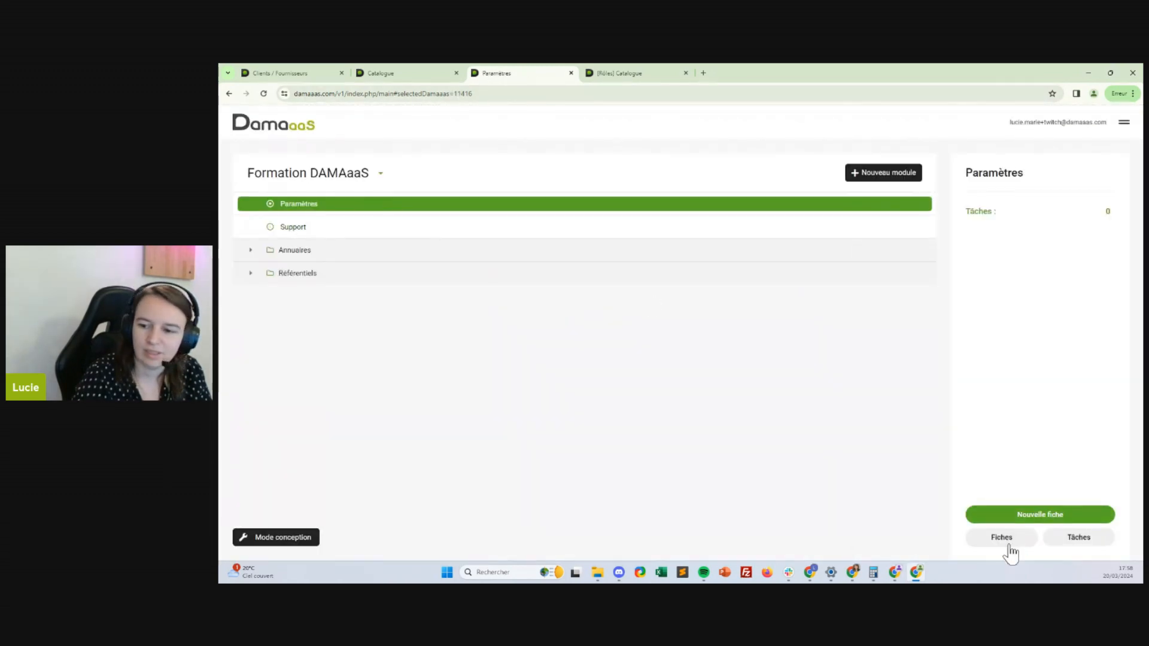
click(308, 540)
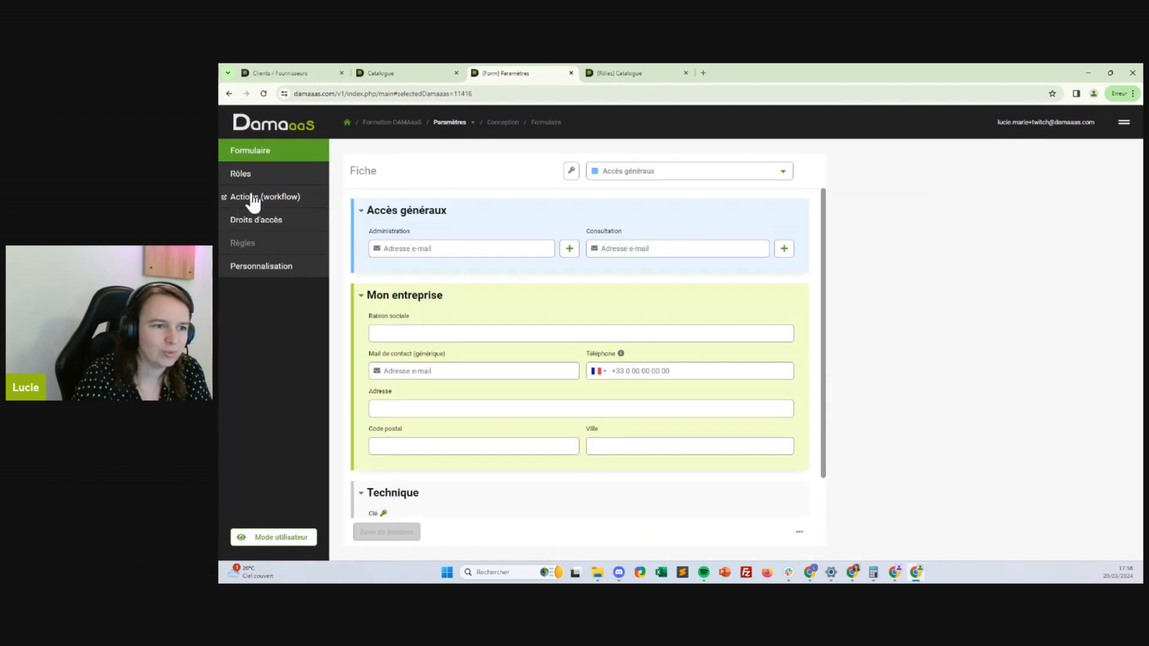
Toggle the Supprimer des fiches access right, then view the module's fiches in user mode
click(251, 220)
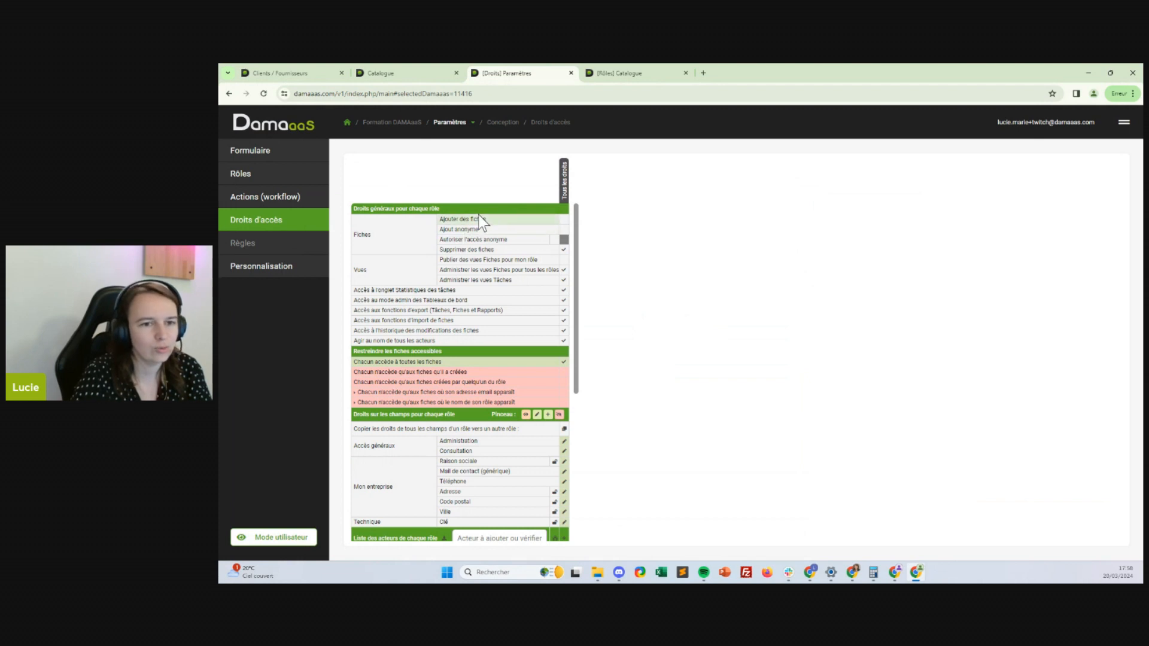
click(564, 249)
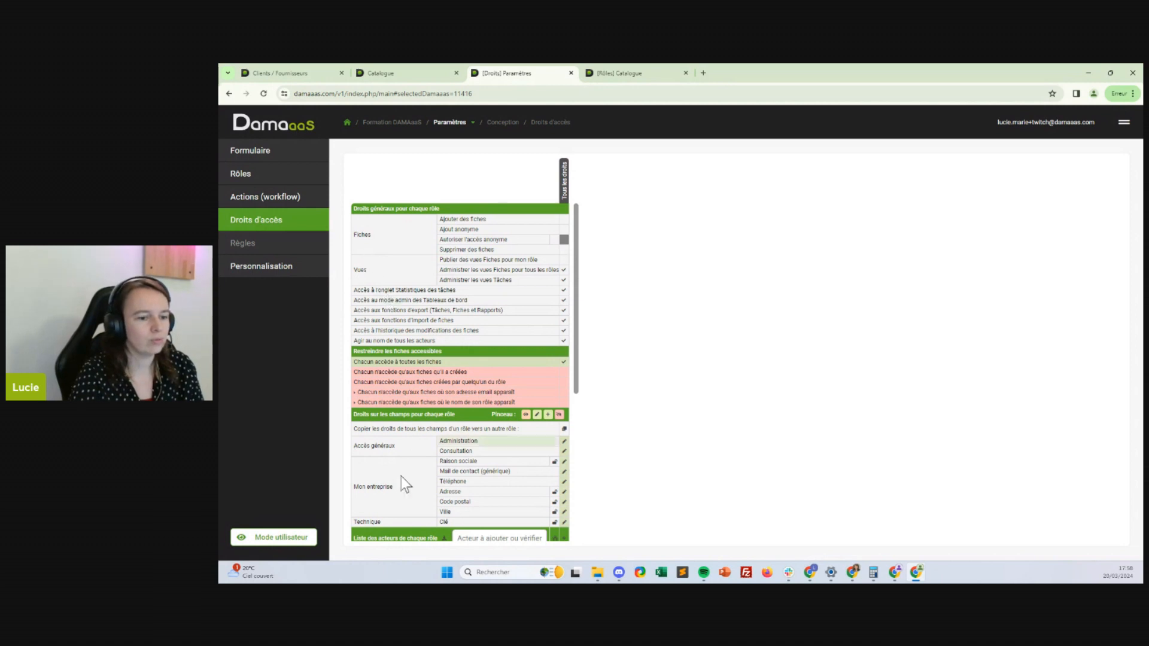
click(281, 537)
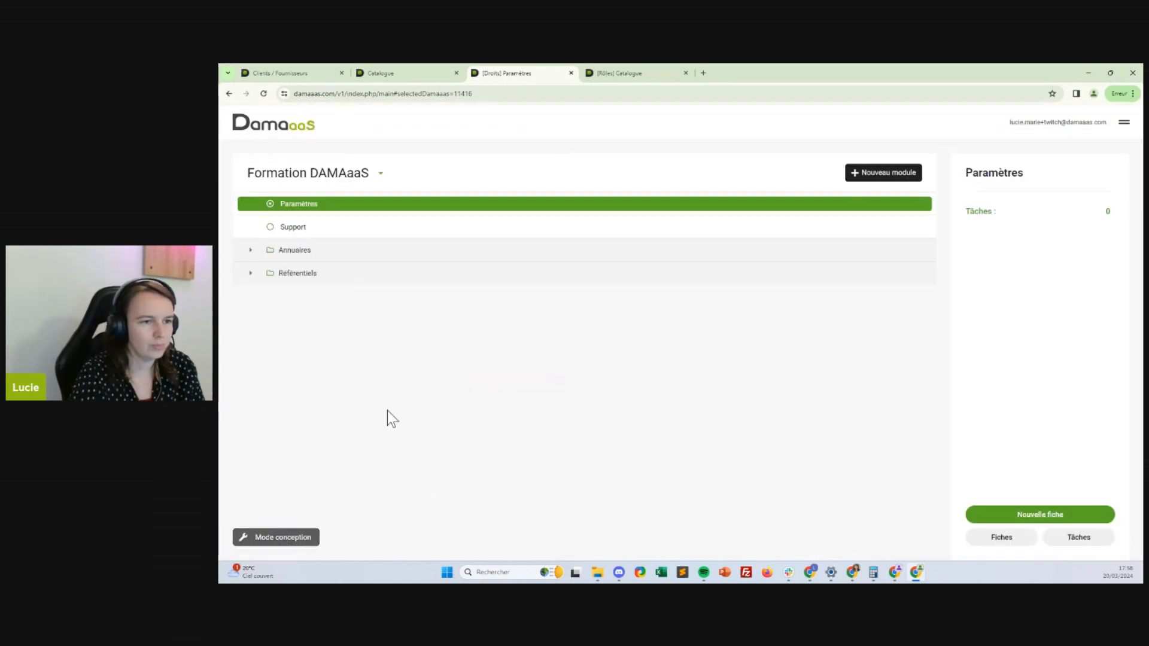
click(995, 541)
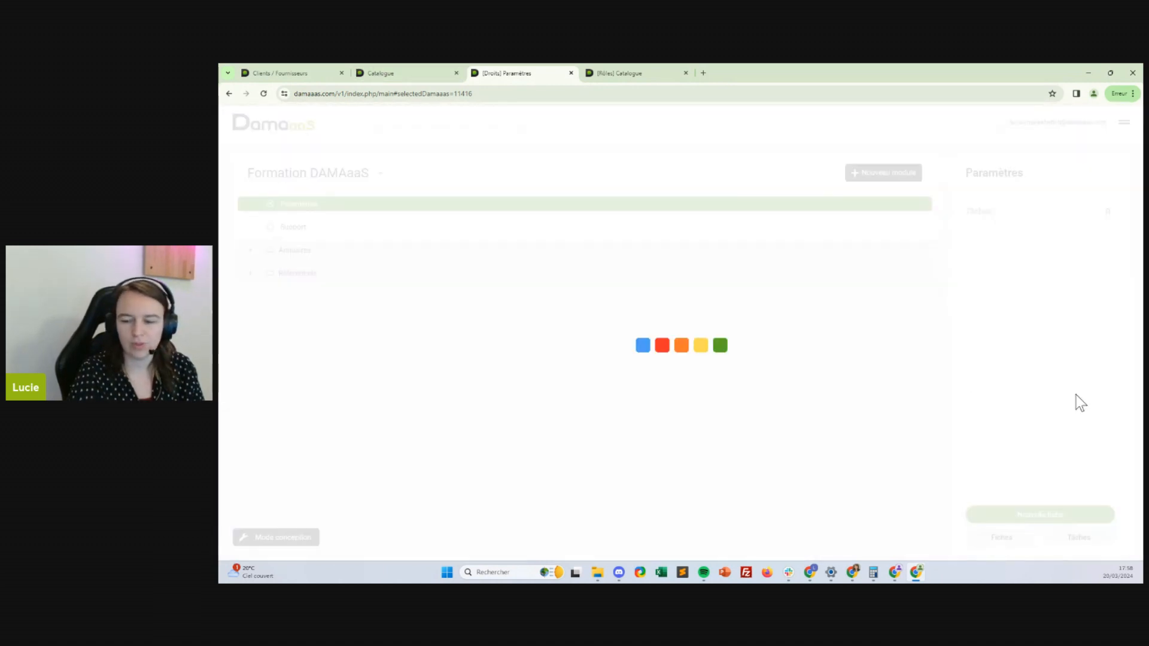
Add the admin's e-mail address to the Cle fiche's Administration list and save the fiche
click(440, 306)
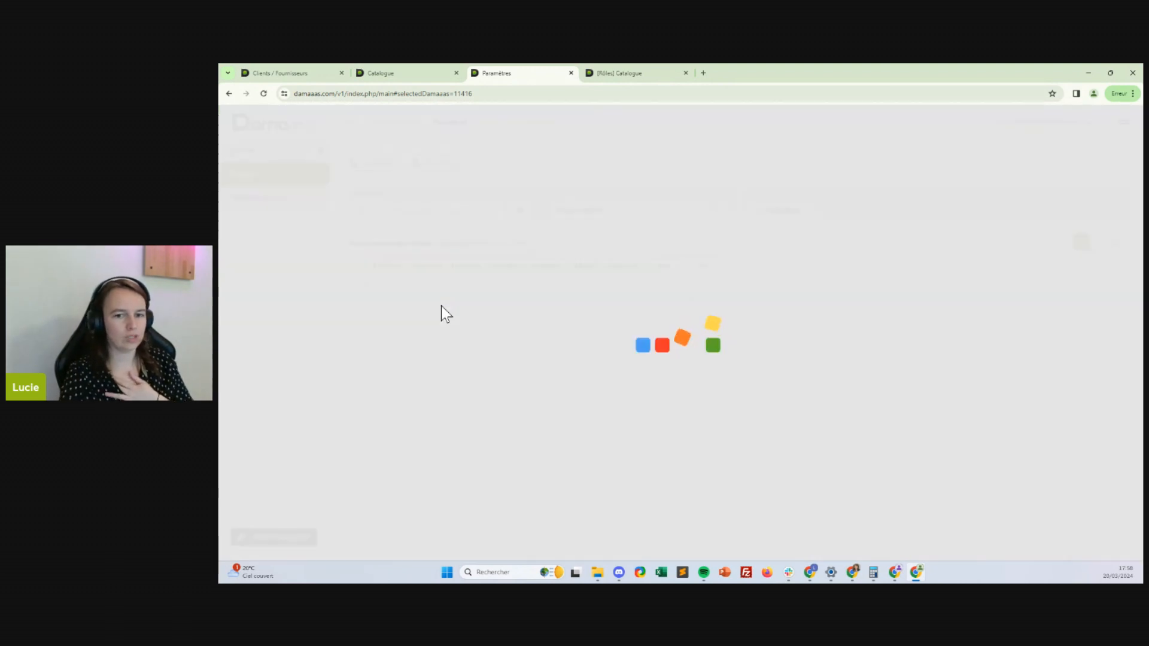
click(580, 199)
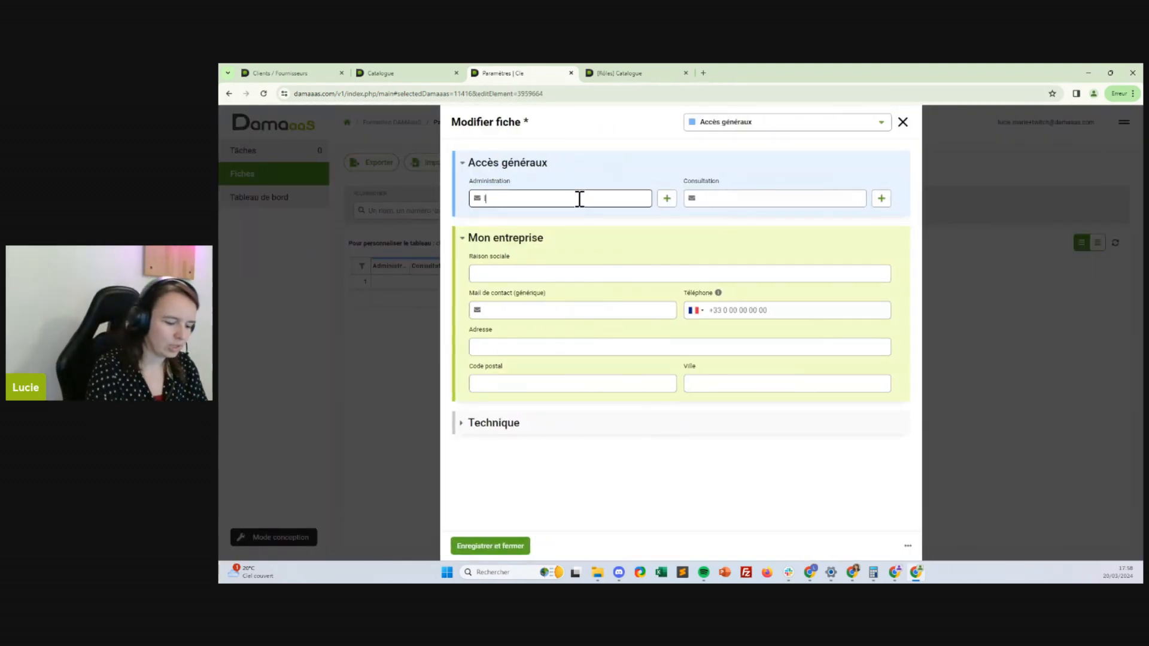
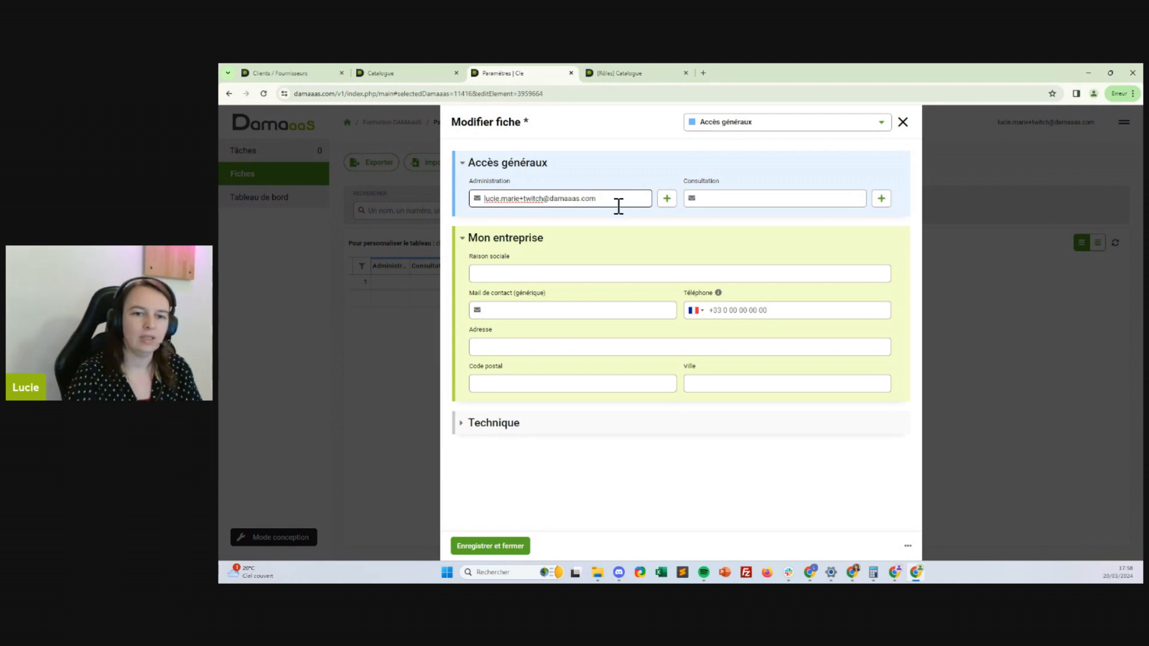
click(666, 198)
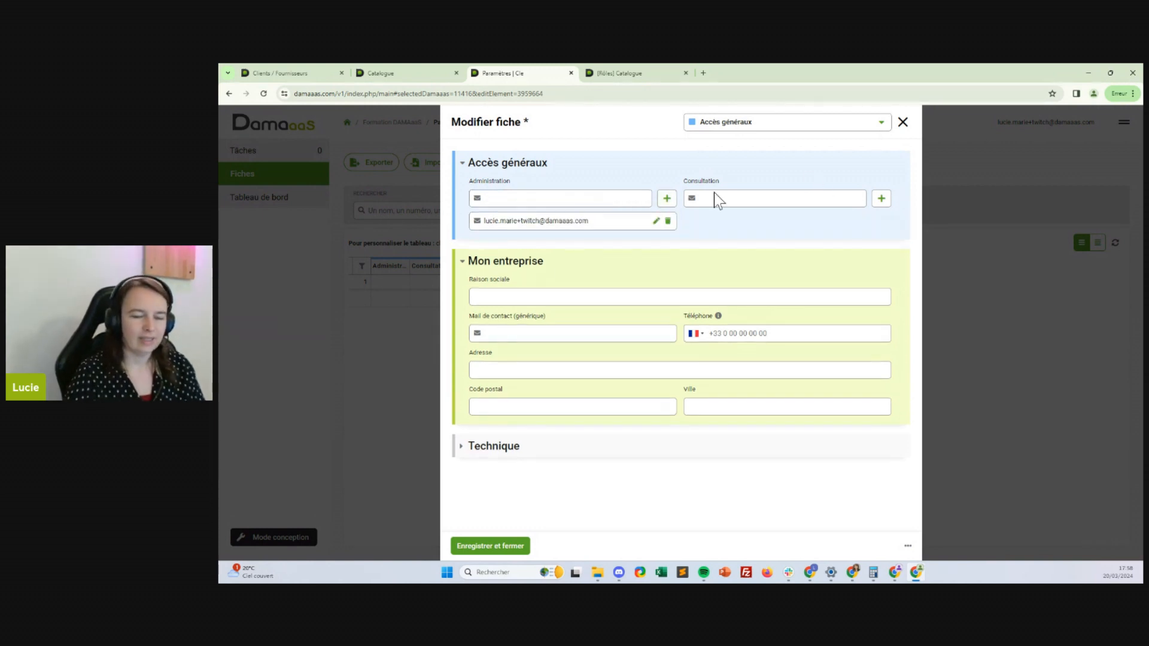
click(504, 546)
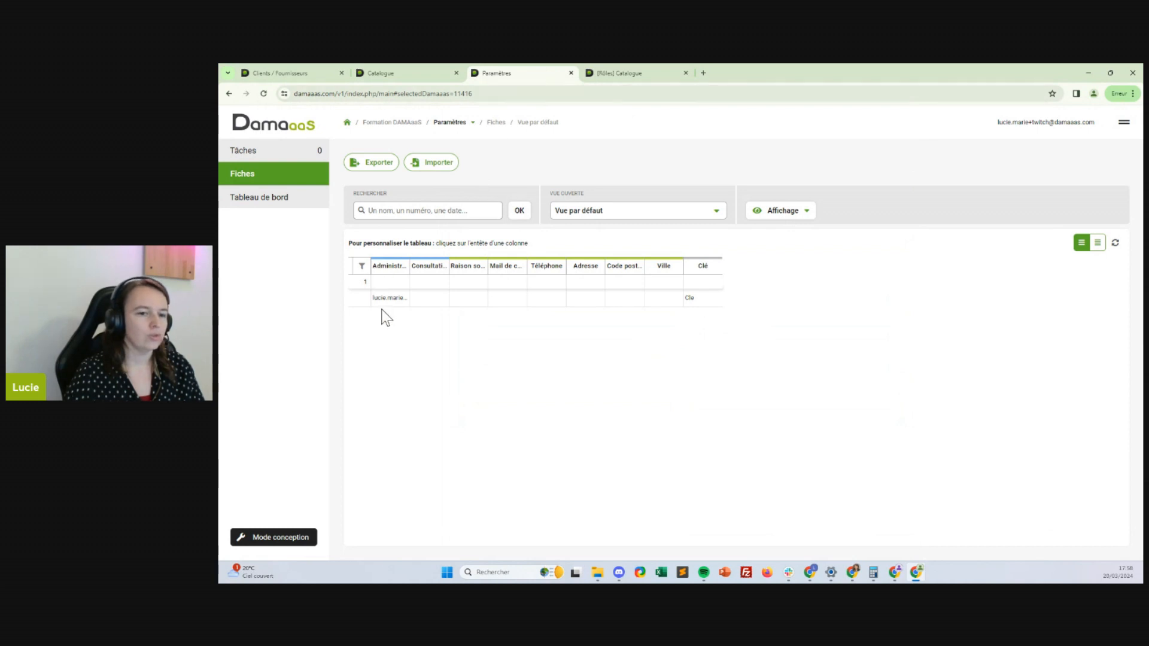
Return from the module list to the Paramètres module's customisation settings
click(458, 124)
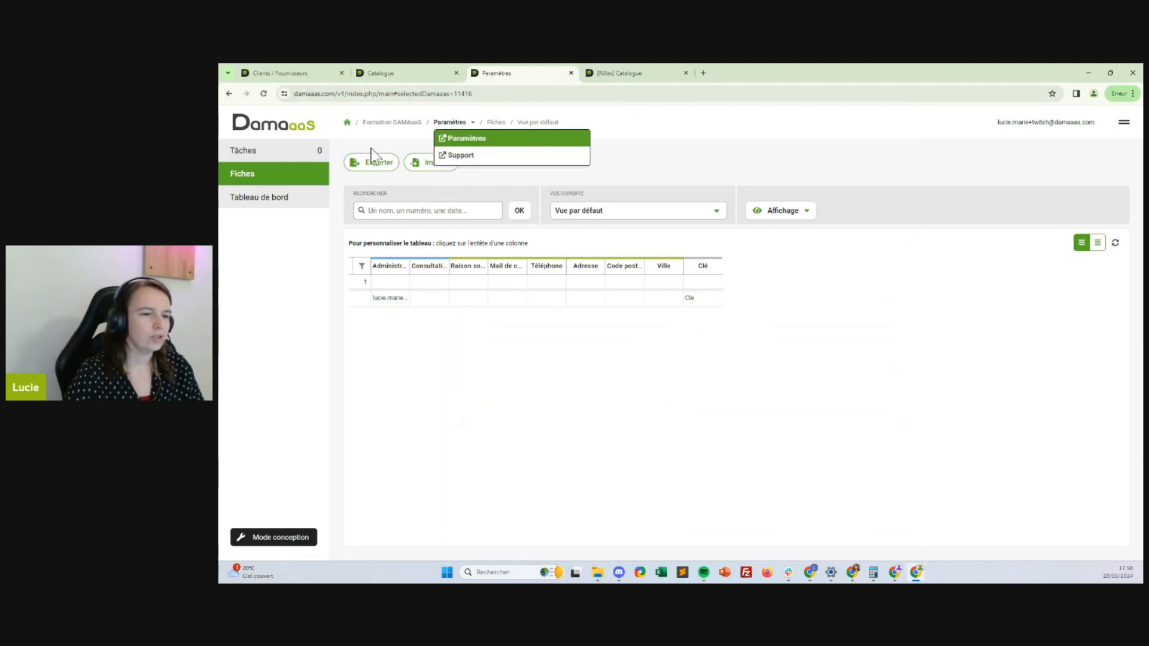
click(257, 541)
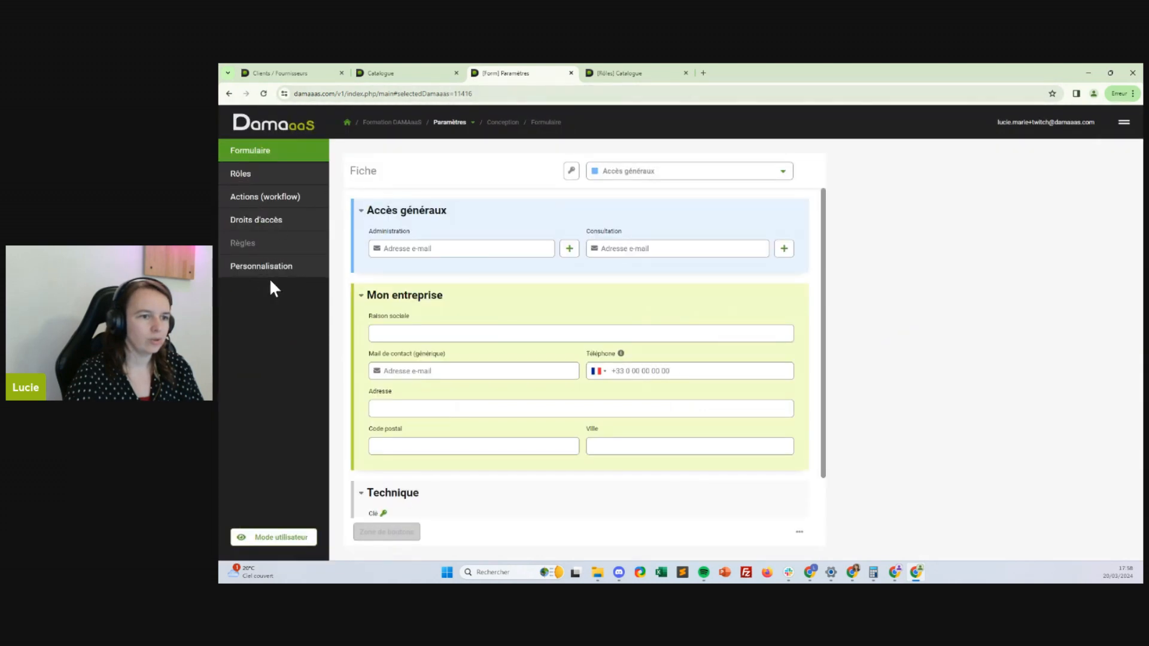
click(259, 267)
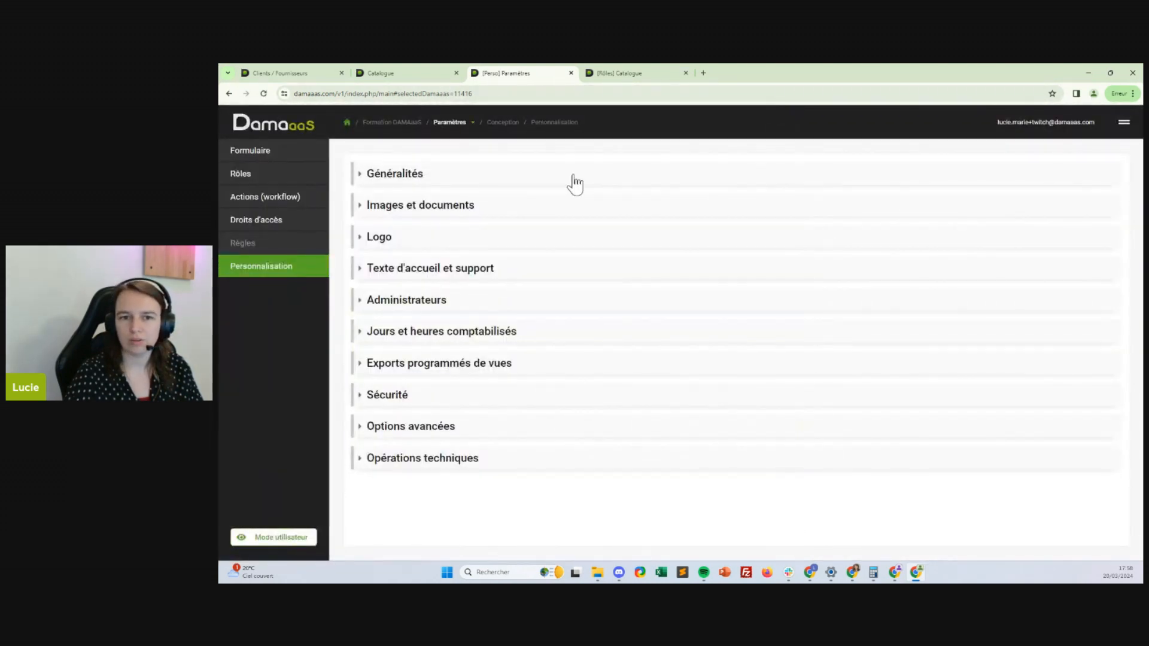
Enter Technique as the DAMAaaS group name under Généralités and save
click(573, 177)
click(849, 279)
click(828, 246)
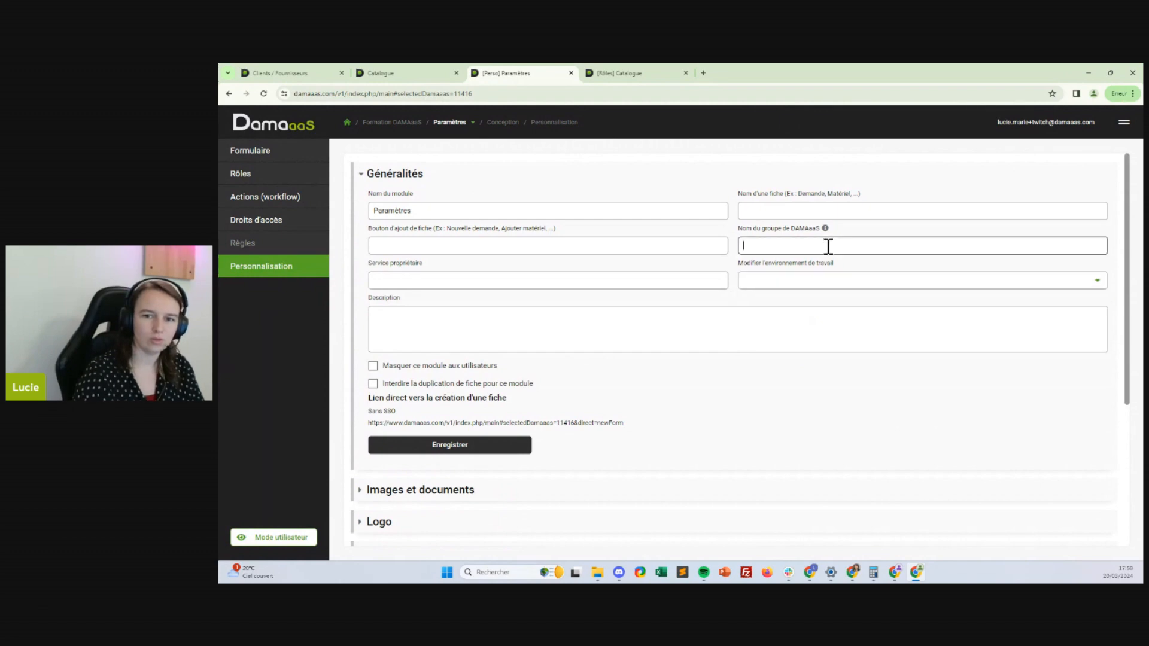
text(Technique)
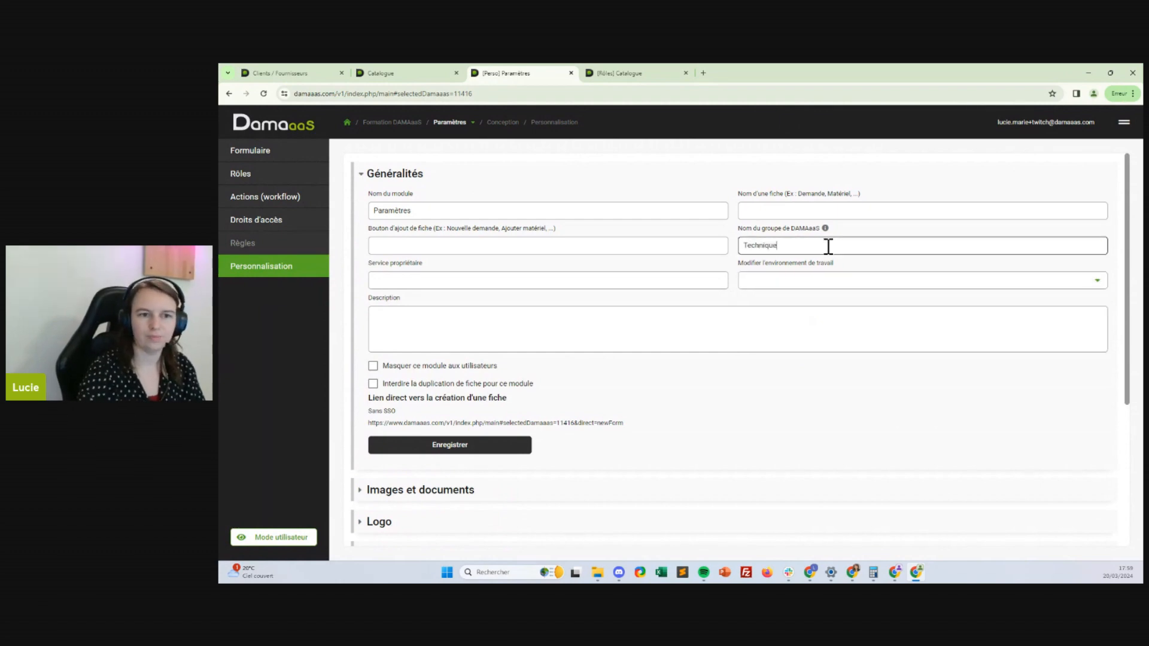
click(483, 448)
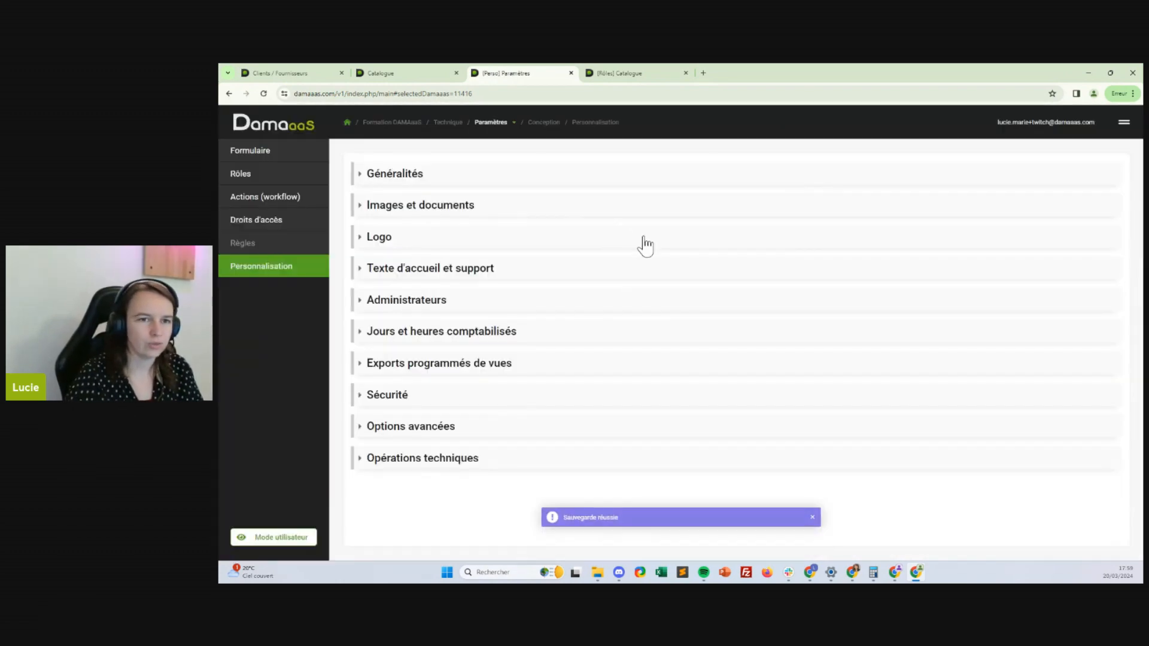
Add 11416_Twitch-Administration as an administrator group of the Paramètres module
click(389, 301)
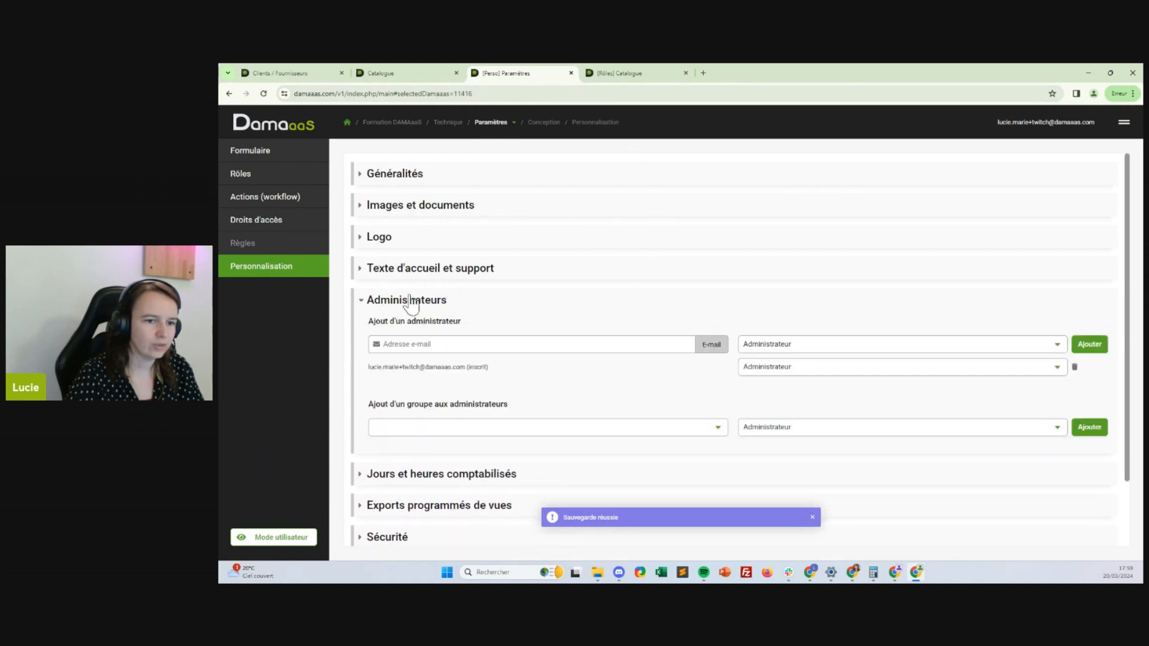
click(469, 427)
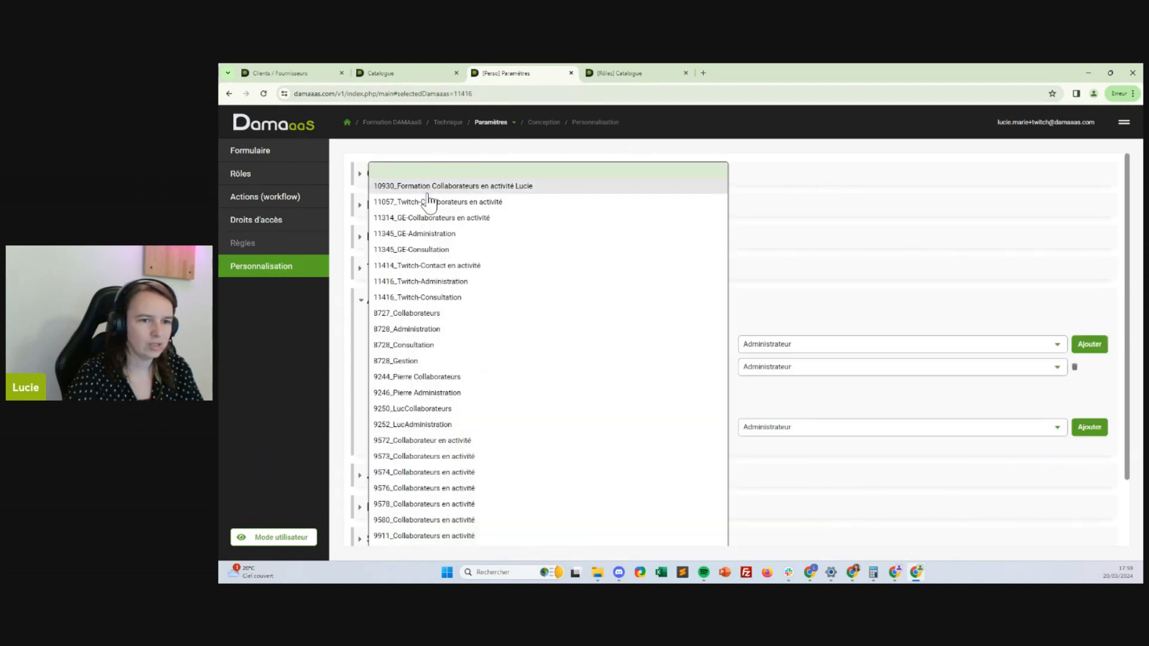
click(415, 281)
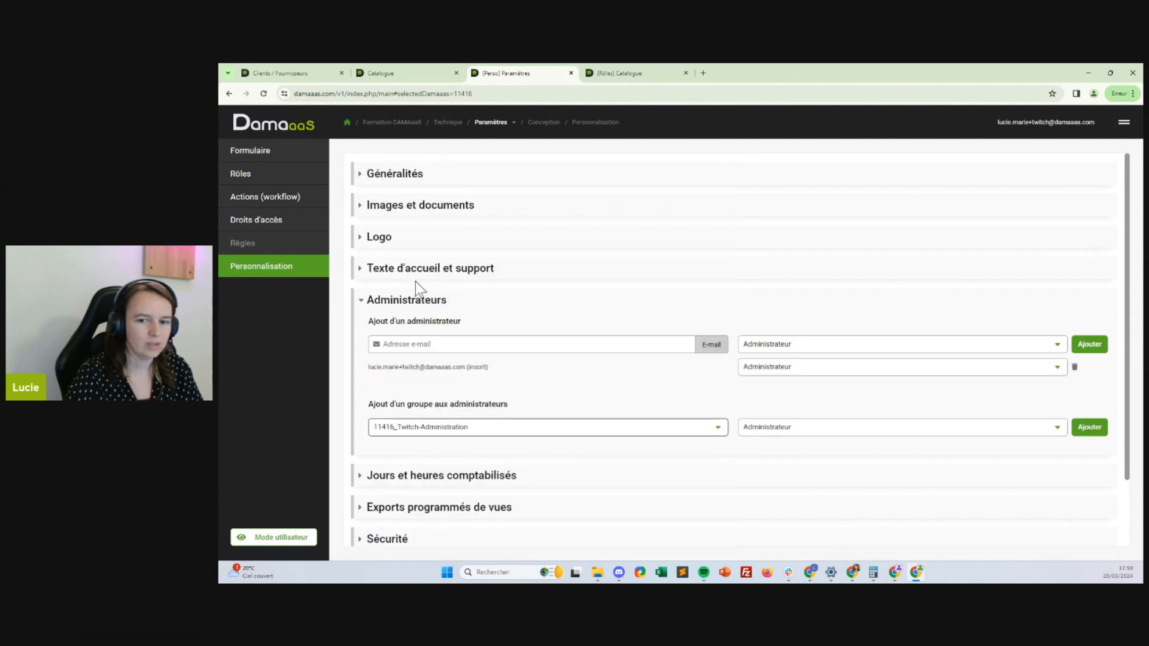
click(1098, 427)
Add 11416_Twitch-Consultation with the Lecture totale Conception role
click(483, 431)
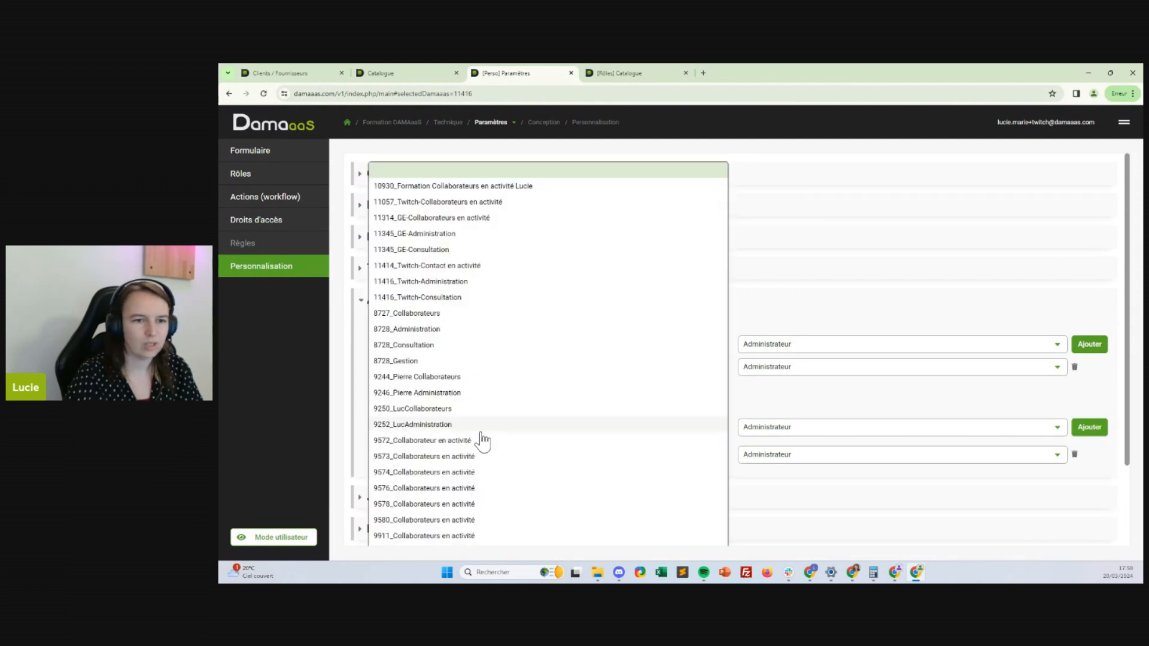
click(413, 298)
click(755, 427)
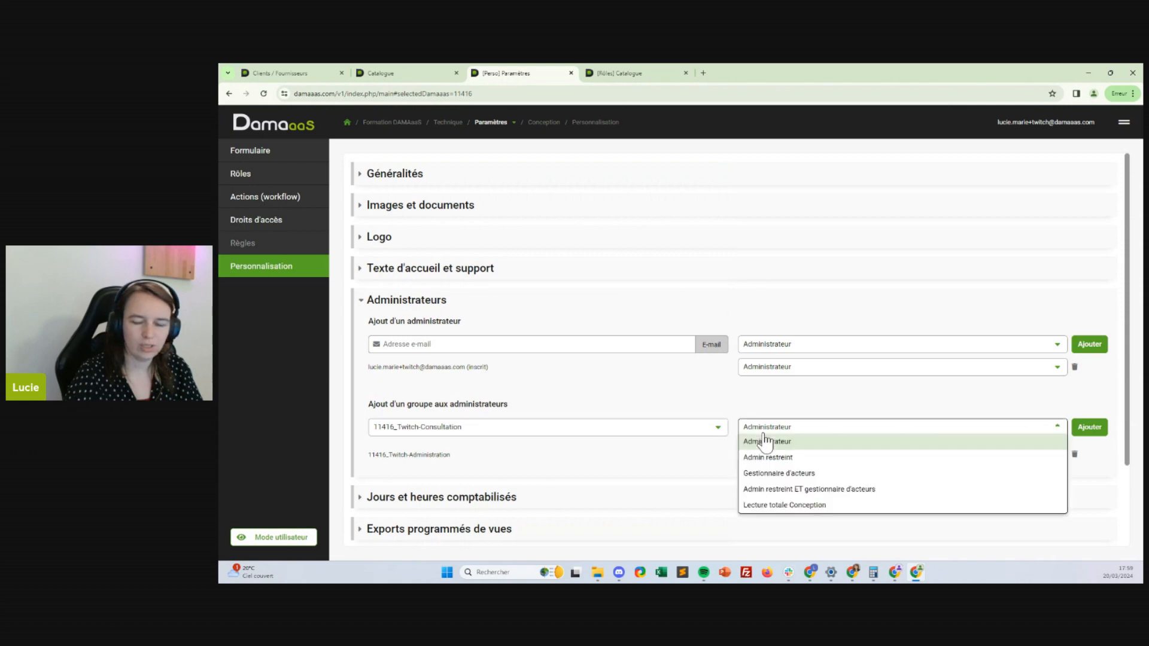
click(784, 505)
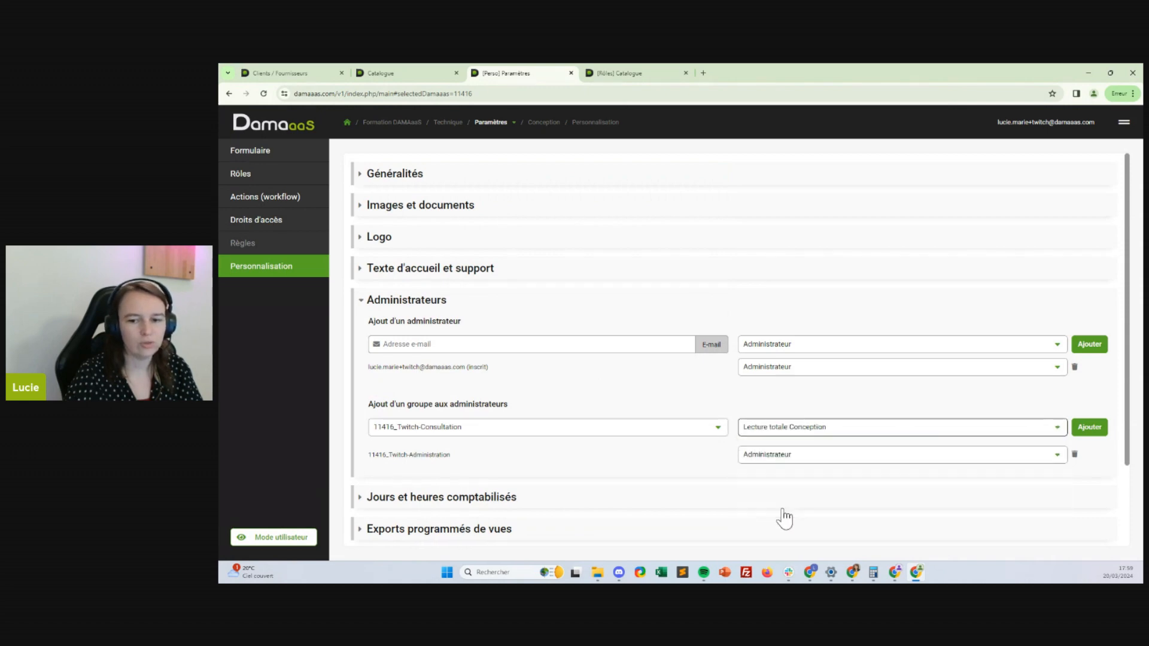
click(1090, 437)
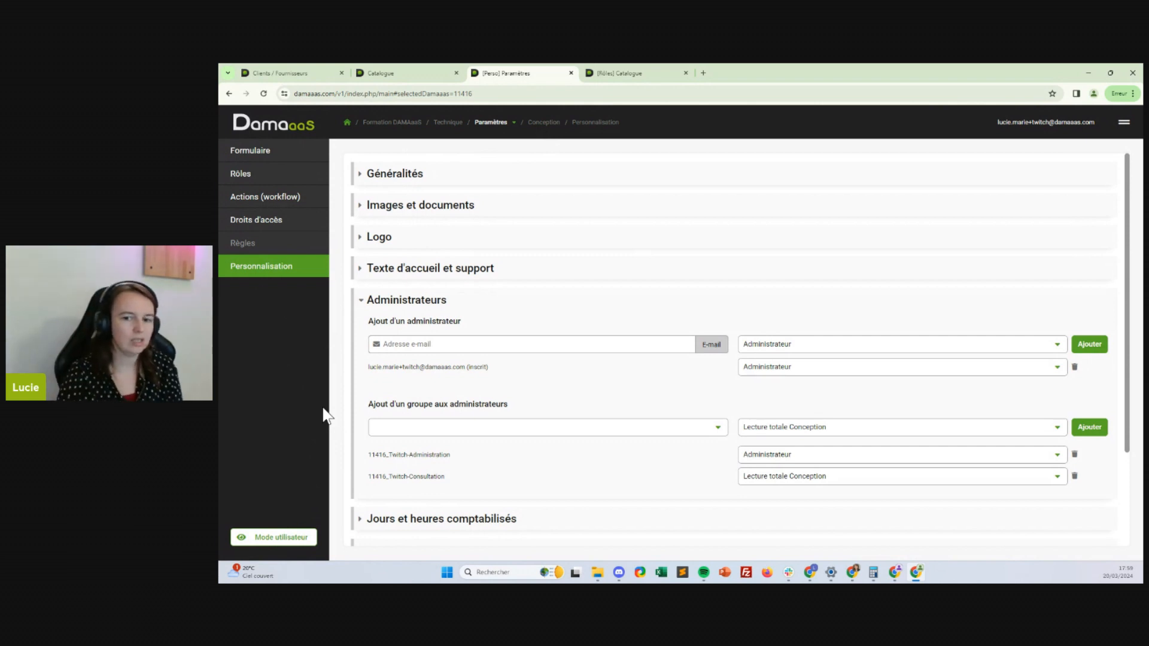
Switch to the Catalogue module and add a group to its administrators
click(509, 123)
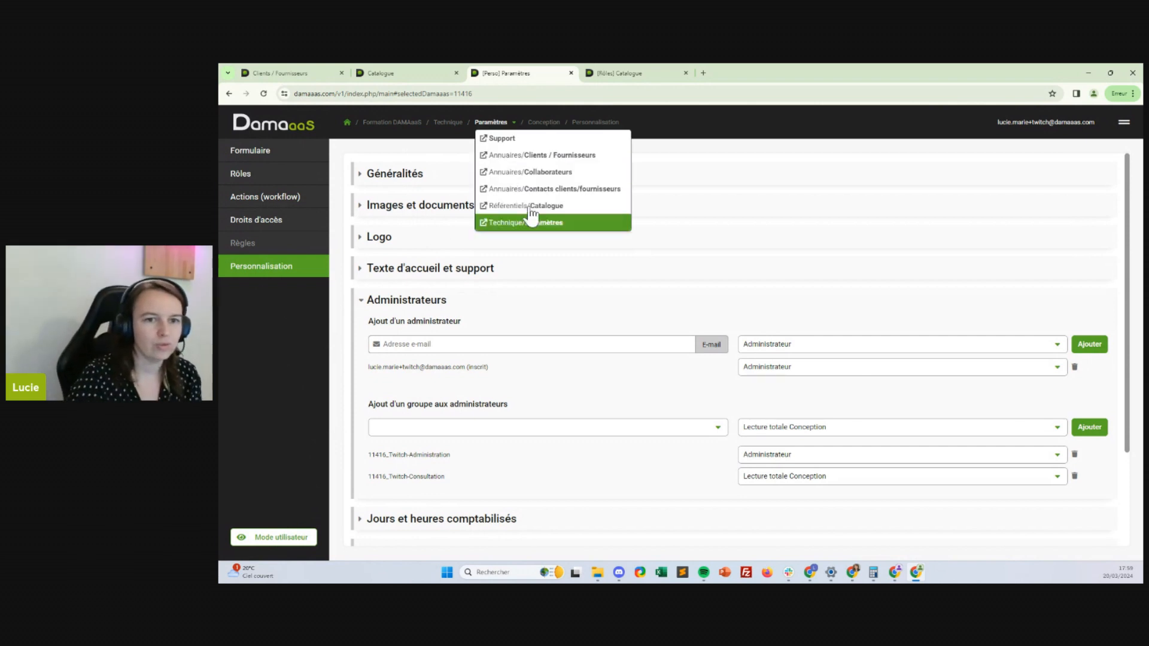
click(526, 223)
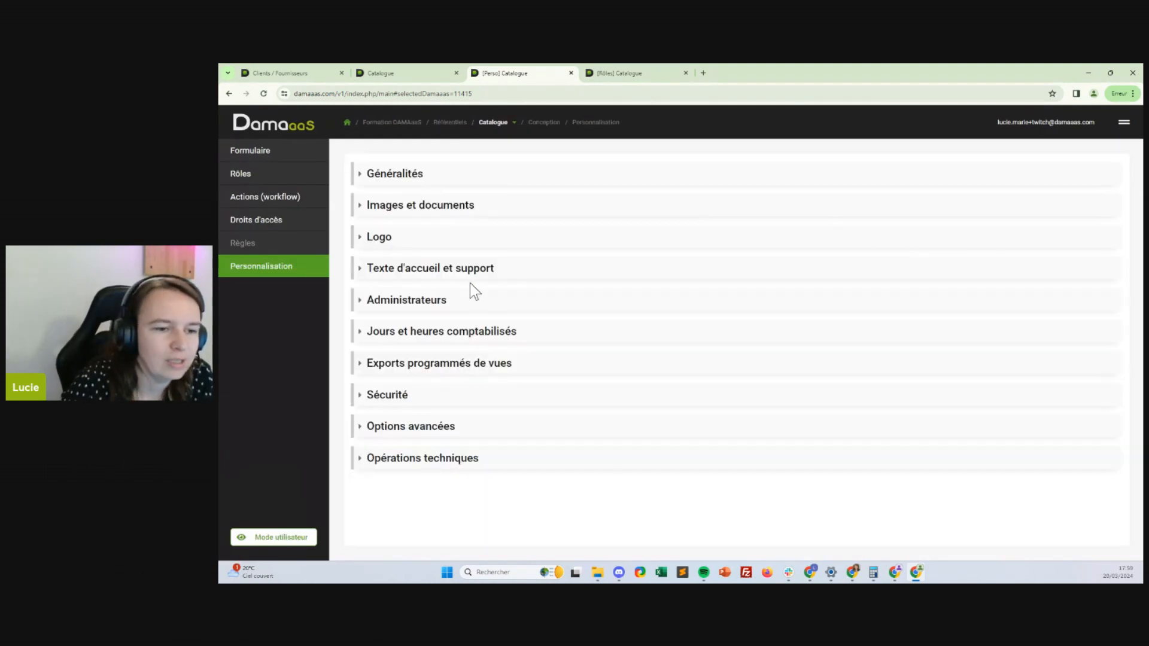
click(465, 301)
click(451, 429)
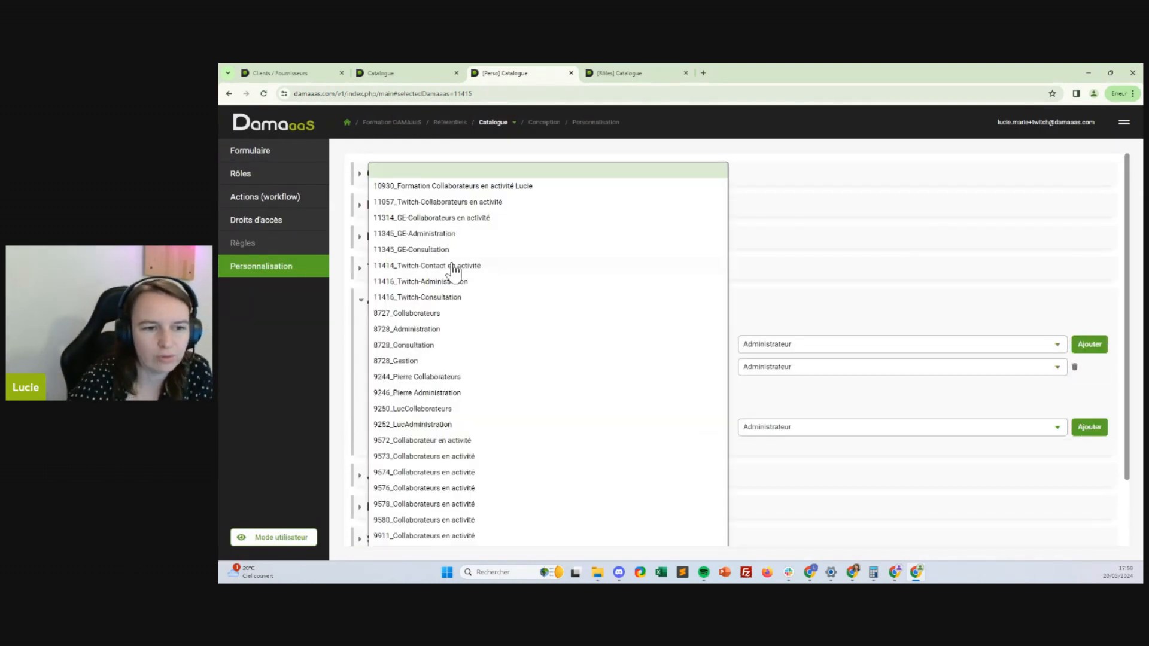
click(436, 331)
click(1089, 427)
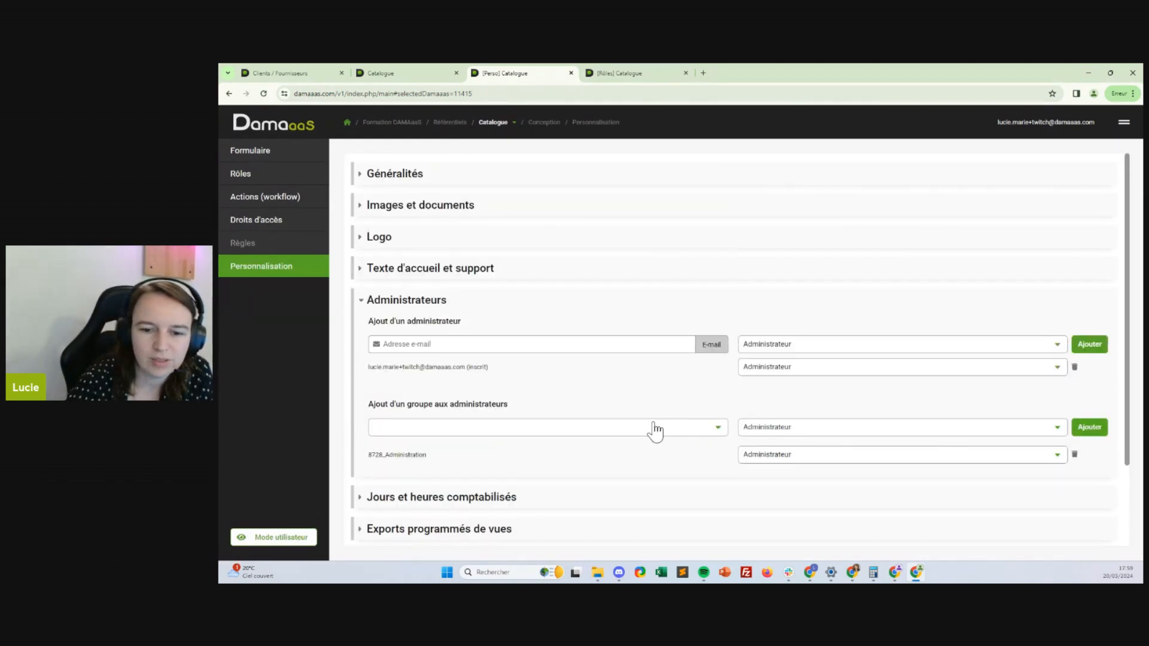
Remove the wrongly added 8728_Administration group from Catalogue's administrators
click(676, 428)
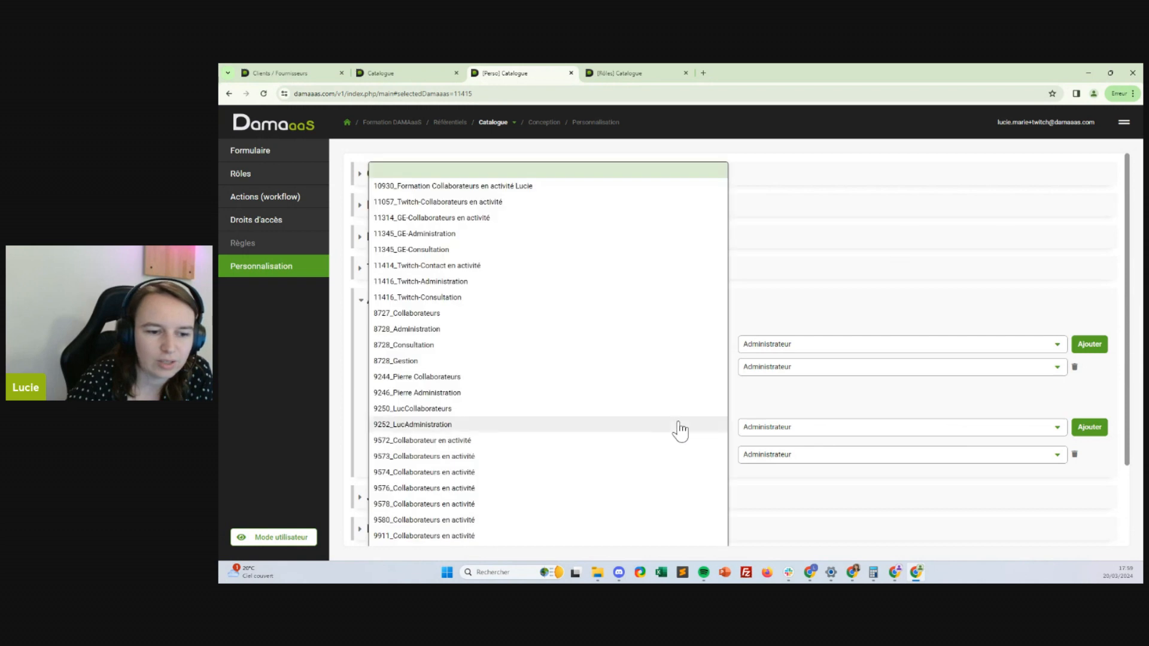
click(454, 299)
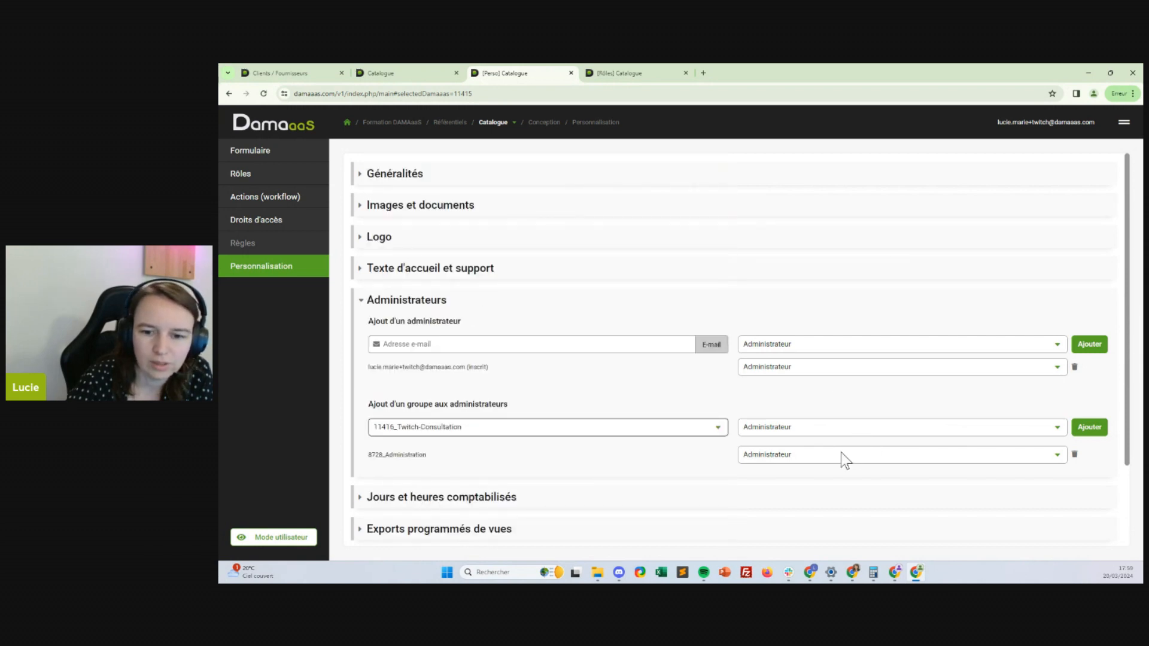
click(1074, 454)
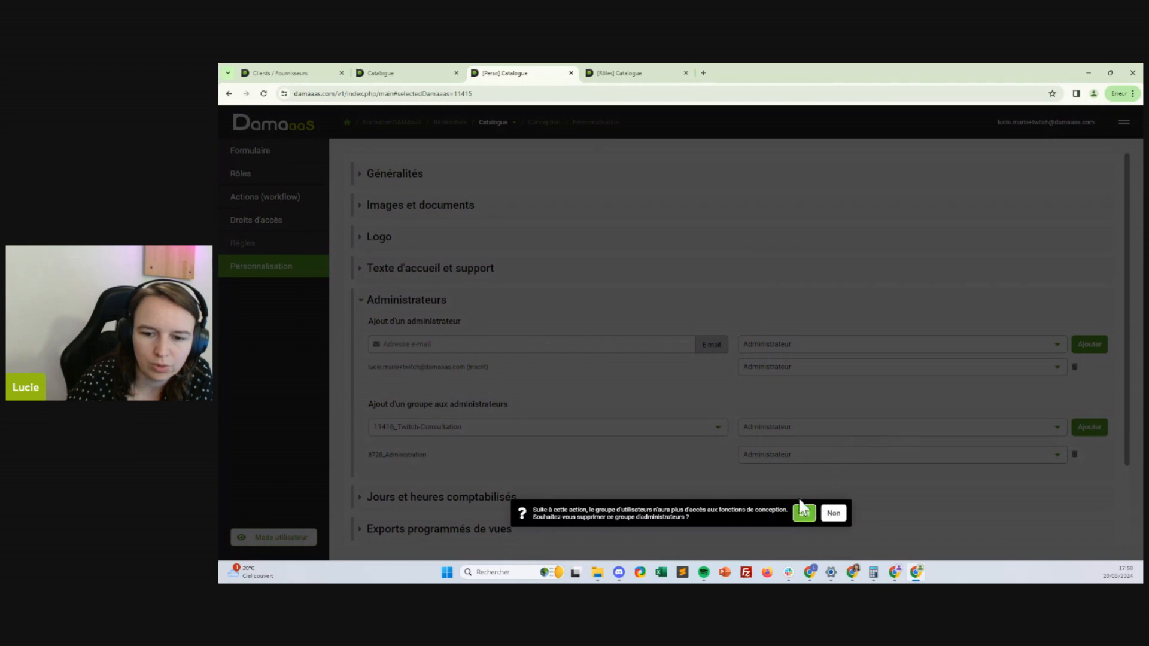
click(802, 511)
Add 11416_Twitch-Administration as an Administrateur group of Catalogue
click(633, 433)
click(503, 279)
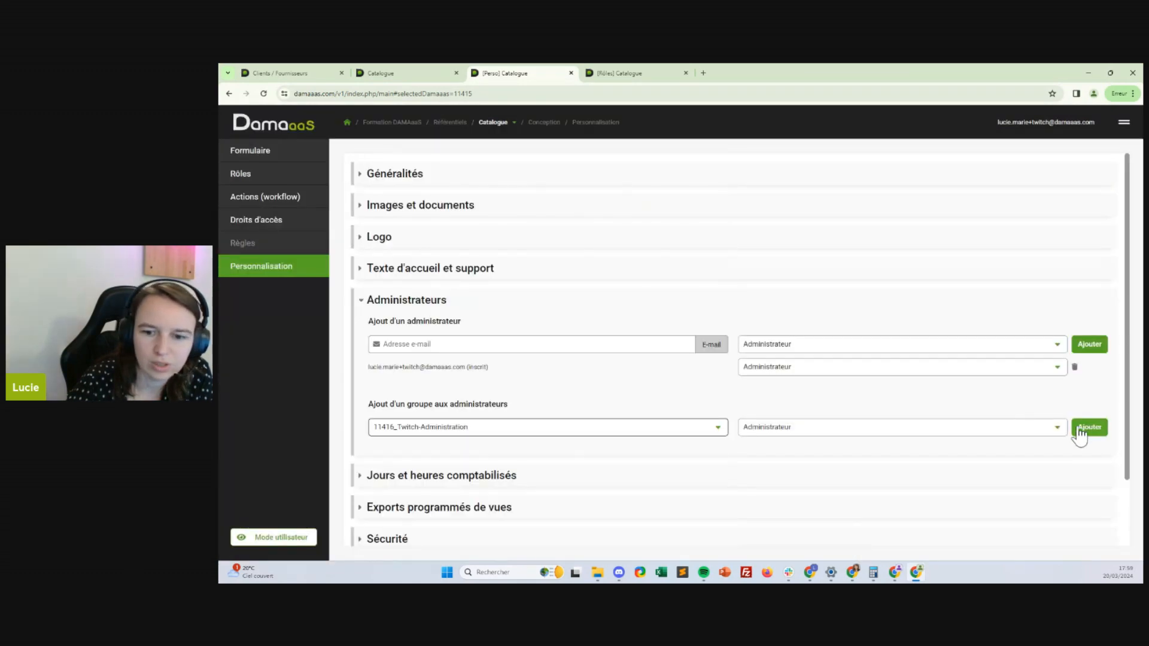
click(1078, 429)
Add 11416_Twitch-Consultation as Lecture totale Conception, then switch to Contacts clients/fournisseurs
click(516, 429)
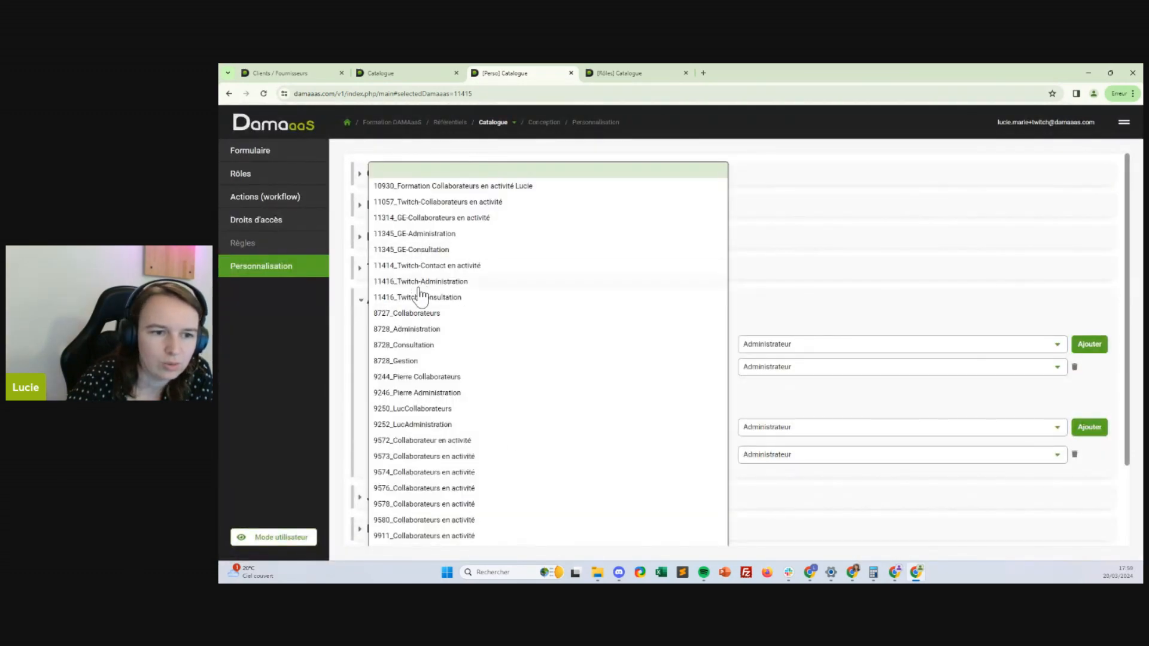
click(421, 297)
click(827, 433)
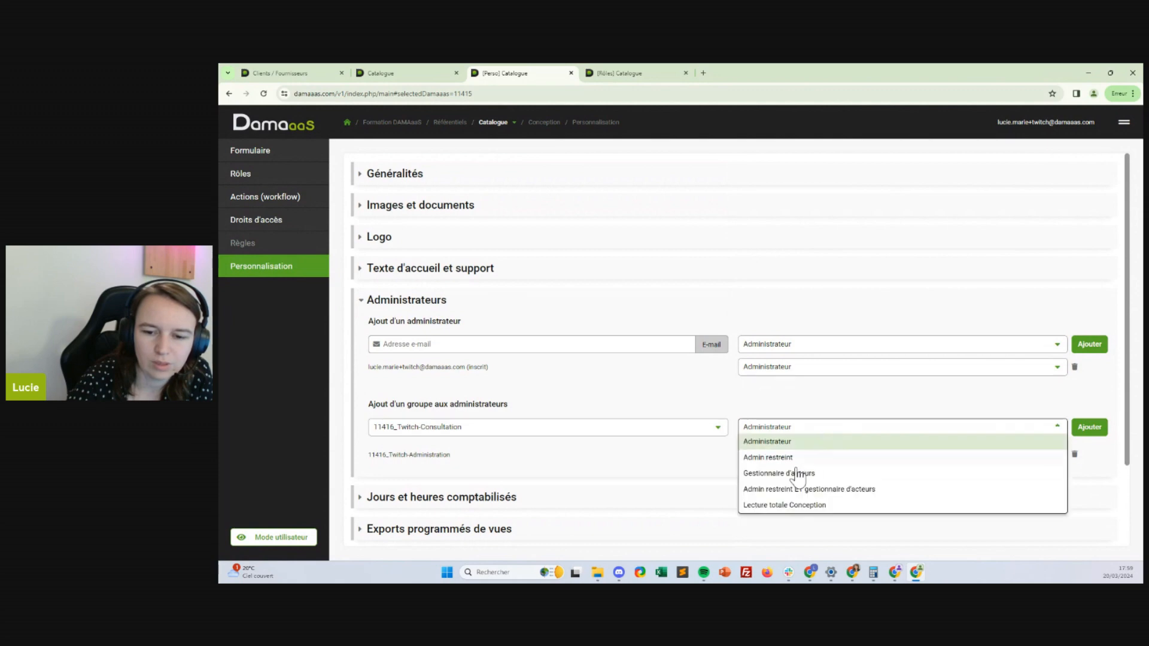
click(794, 506)
click(1088, 427)
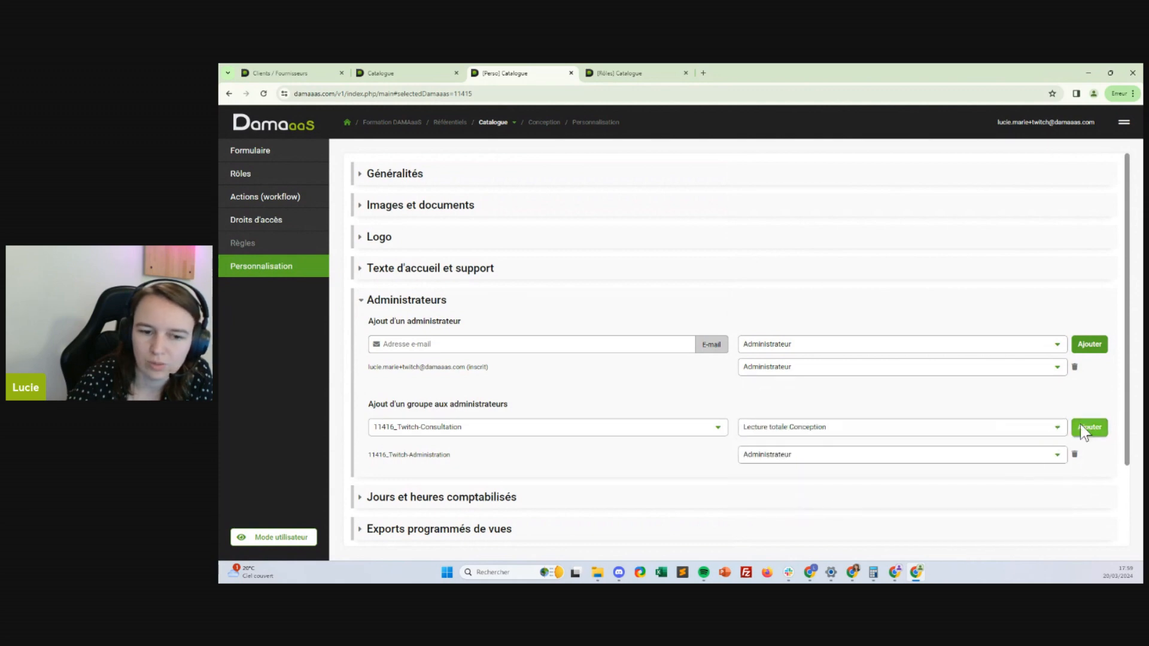
click(492, 122)
click(541, 200)
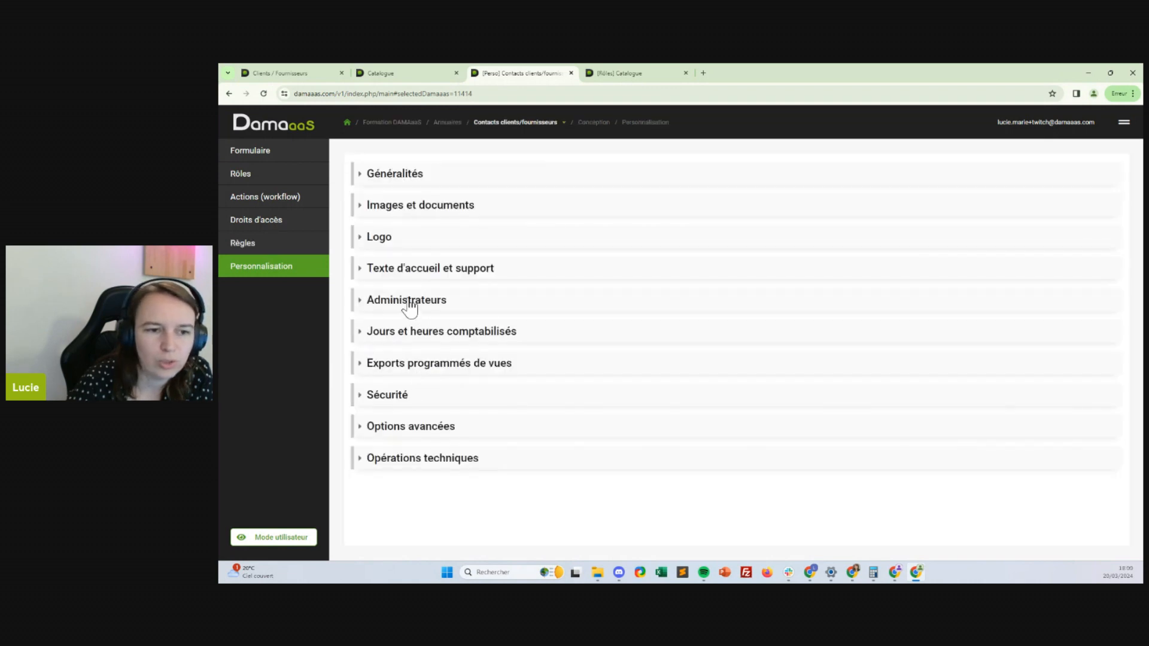
Add 11416_Twitch-Administration as an administrator group of Contacts clients/fournisseurs
click(410, 302)
click(423, 429)
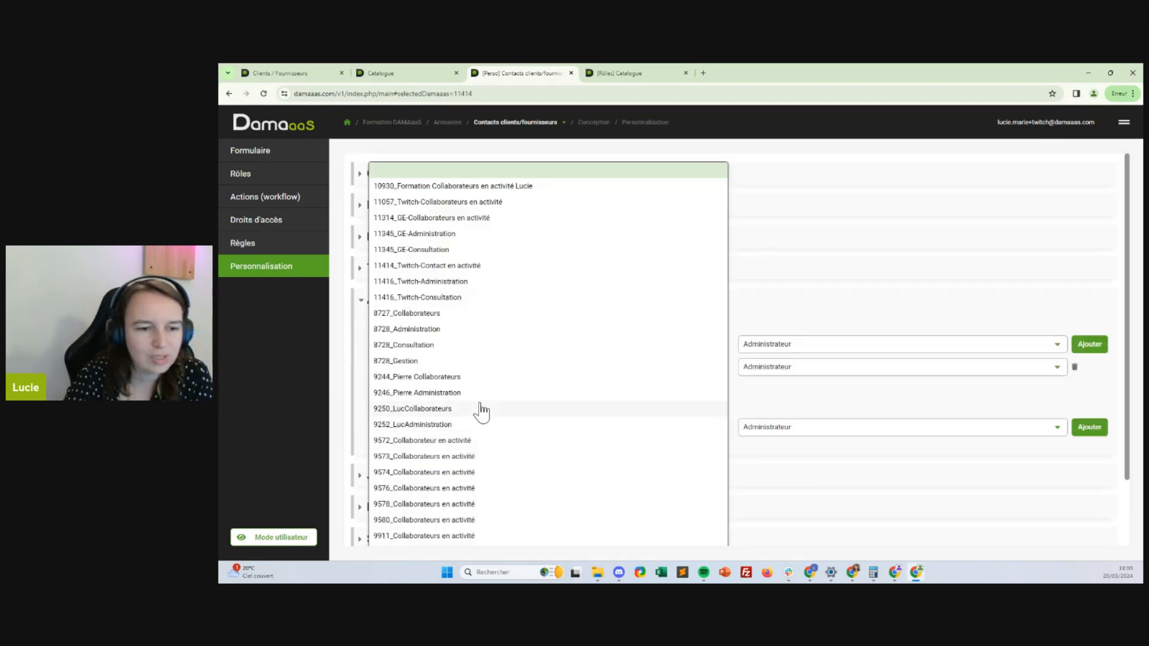
scroll(478, 395, down, 1)
click(436, 284)
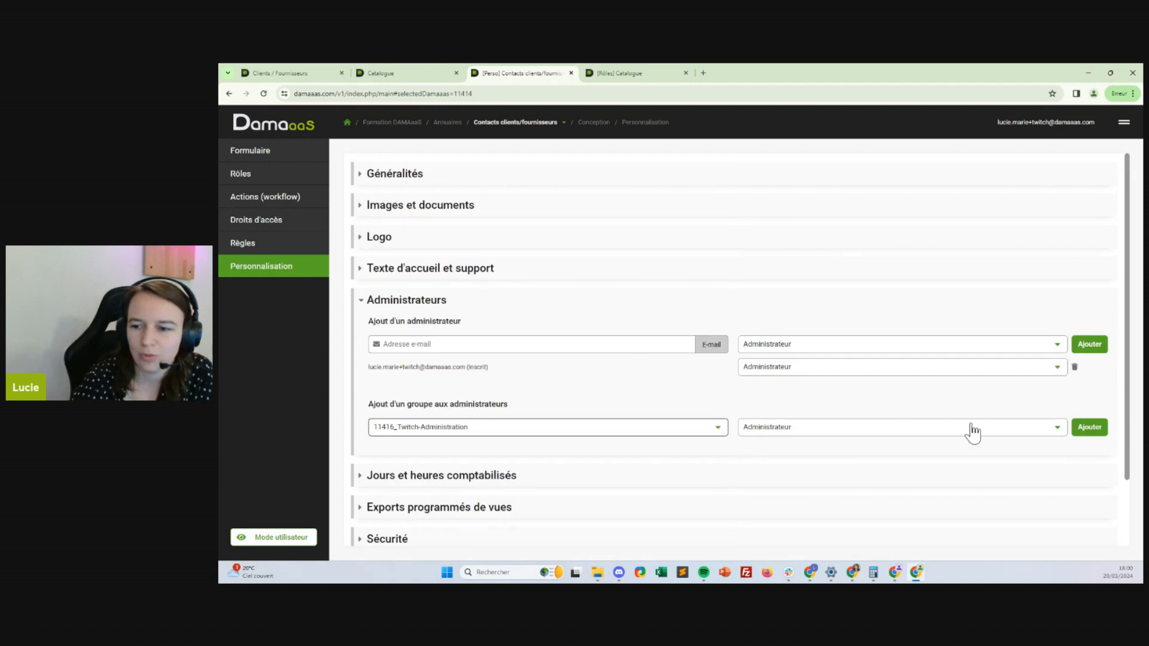
click(1089, 428)
Add 11416_Twitch-Consultation as Lecture totale Conception, then switch to Annuaires/Collaborateurs
click(500, 427)
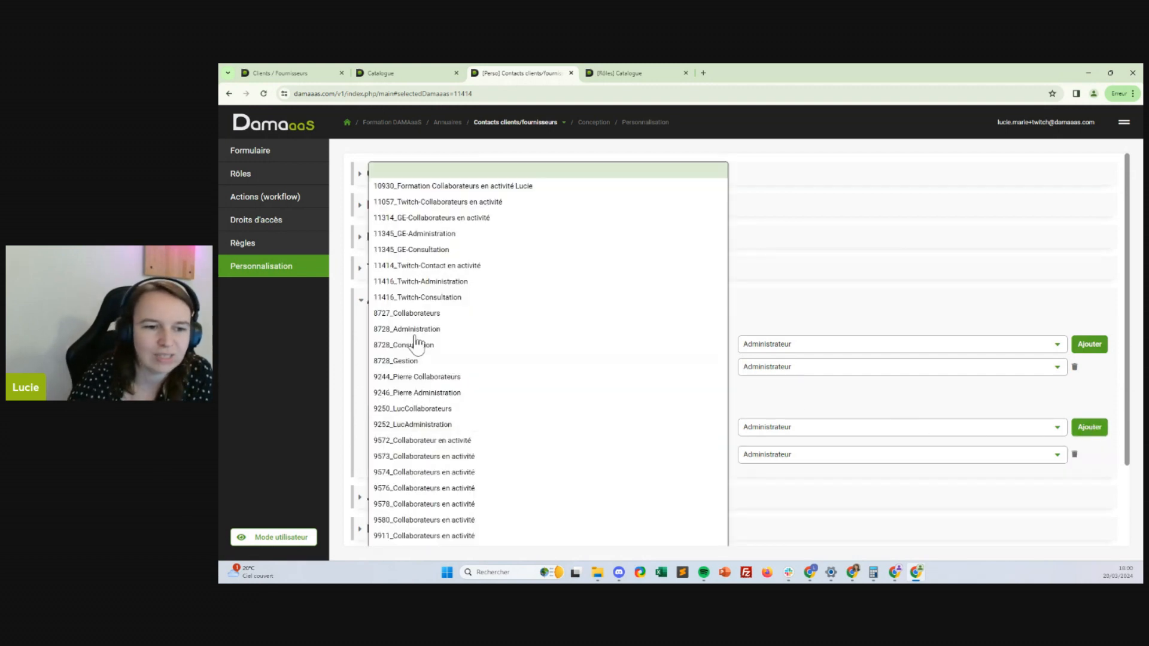
click(438, 293)
click(877, 431)
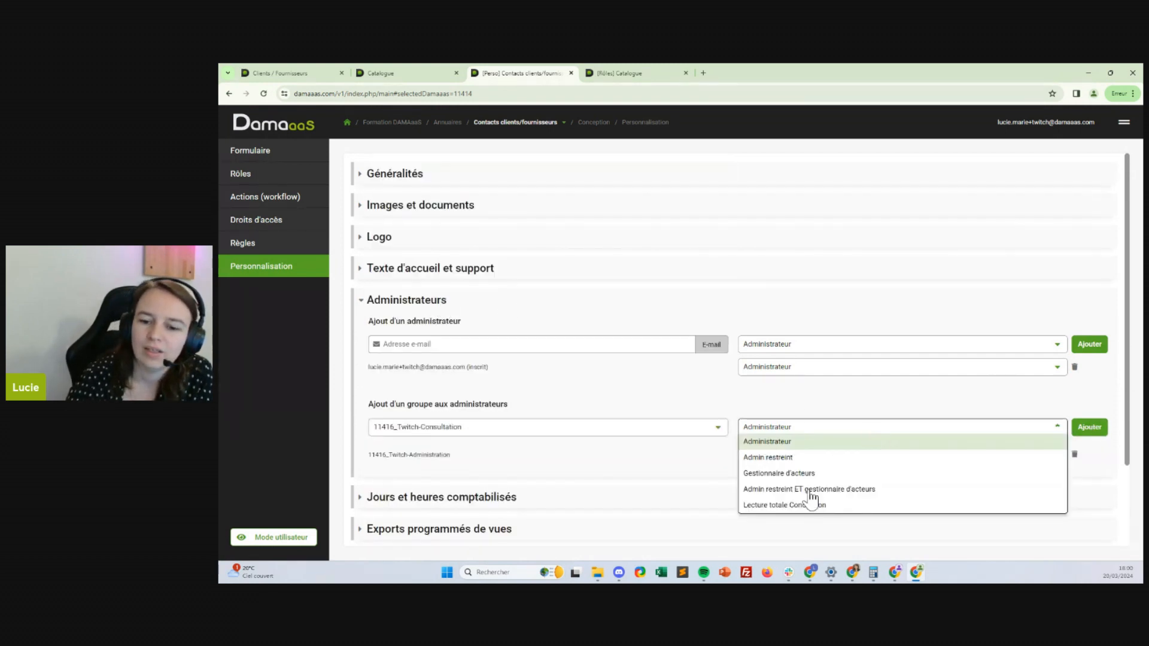
click(813, 503)
click(1084, 425)
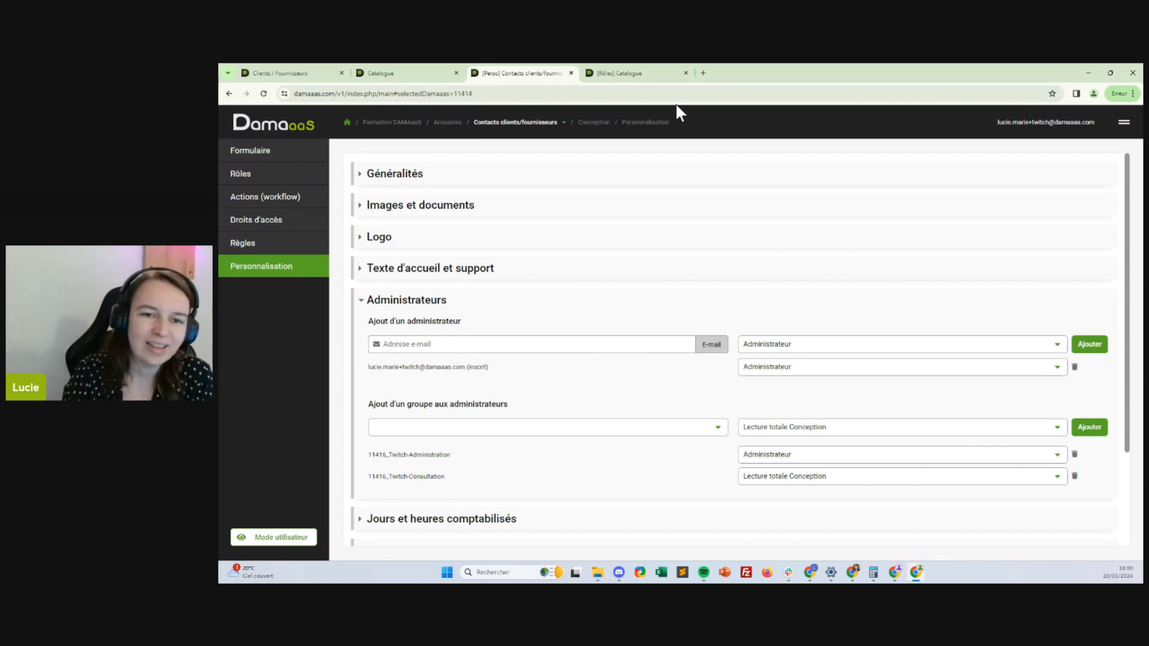
click(538, 133)
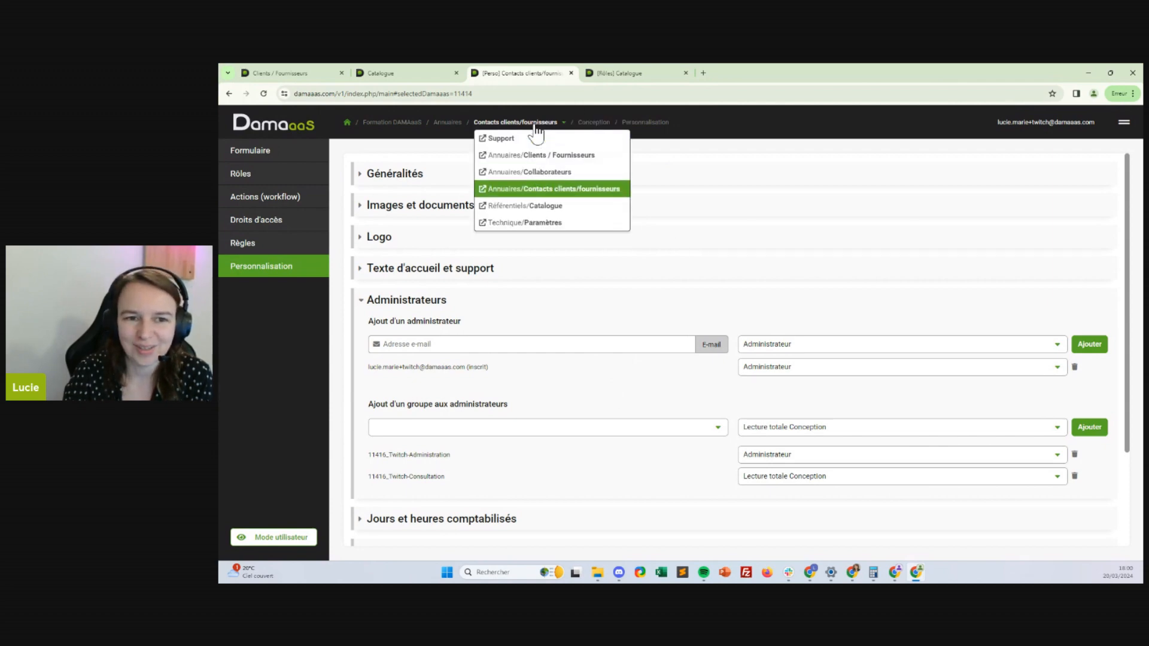
click(558, 172)
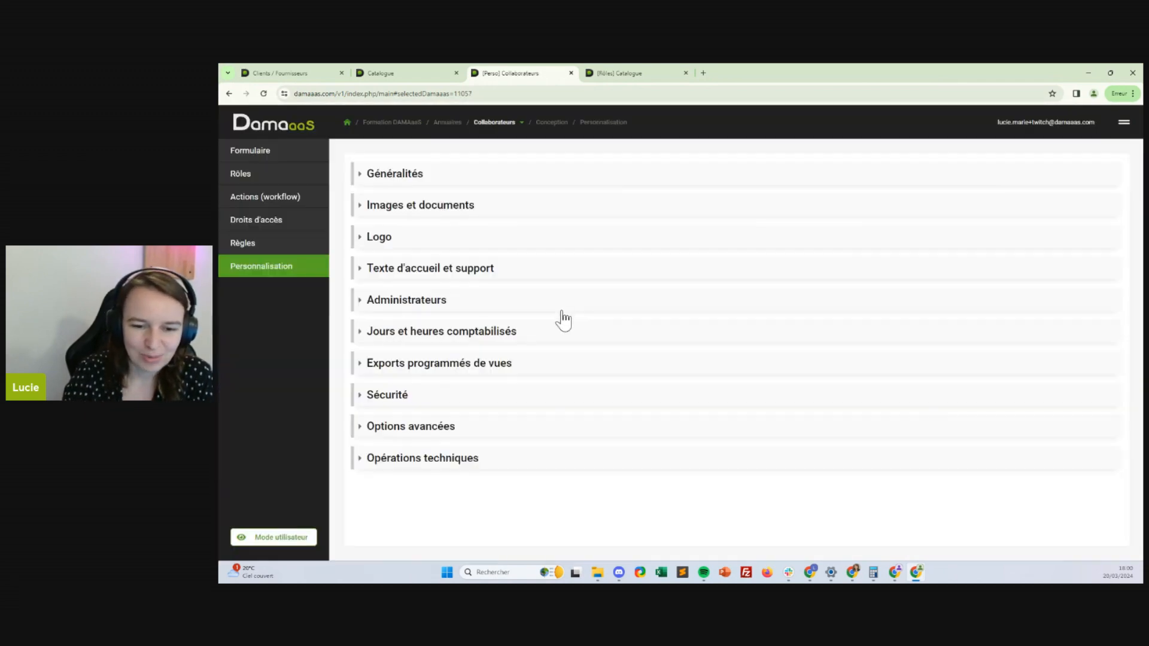